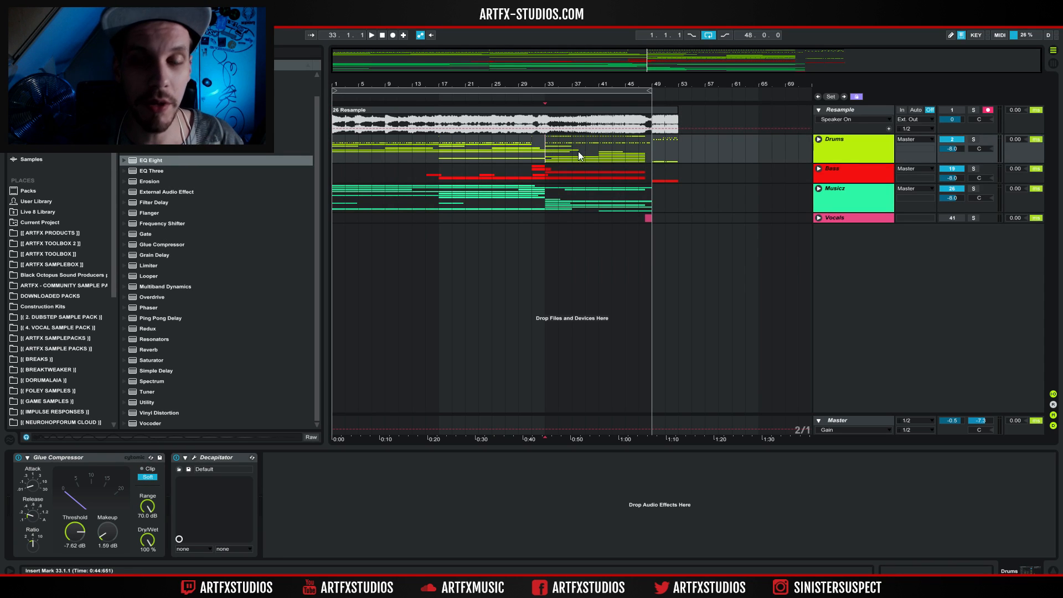
Highlight the Drums build from bar 33 to 49, play the arrangement from the start and open the resampled clip's waveform.
drag(548, 149, 641, 155)
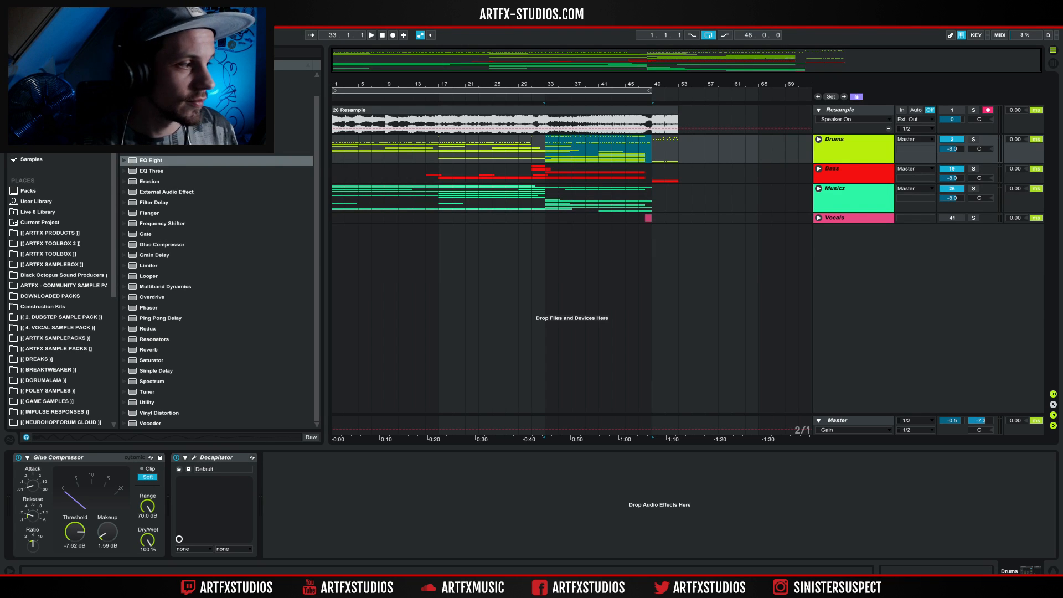
click(382, 36)
click(373, 35)
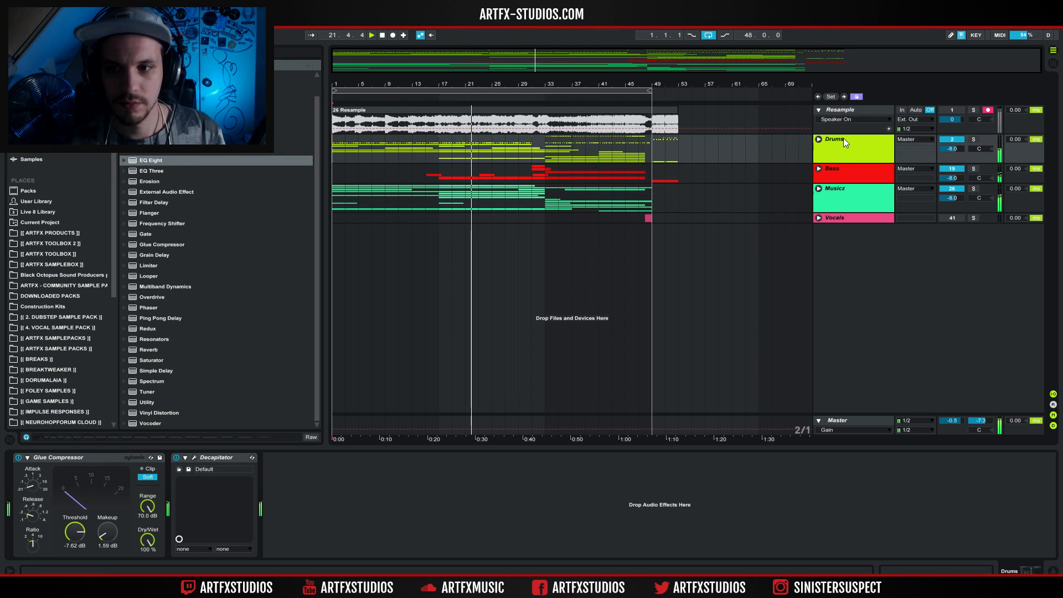
click(549, 106)
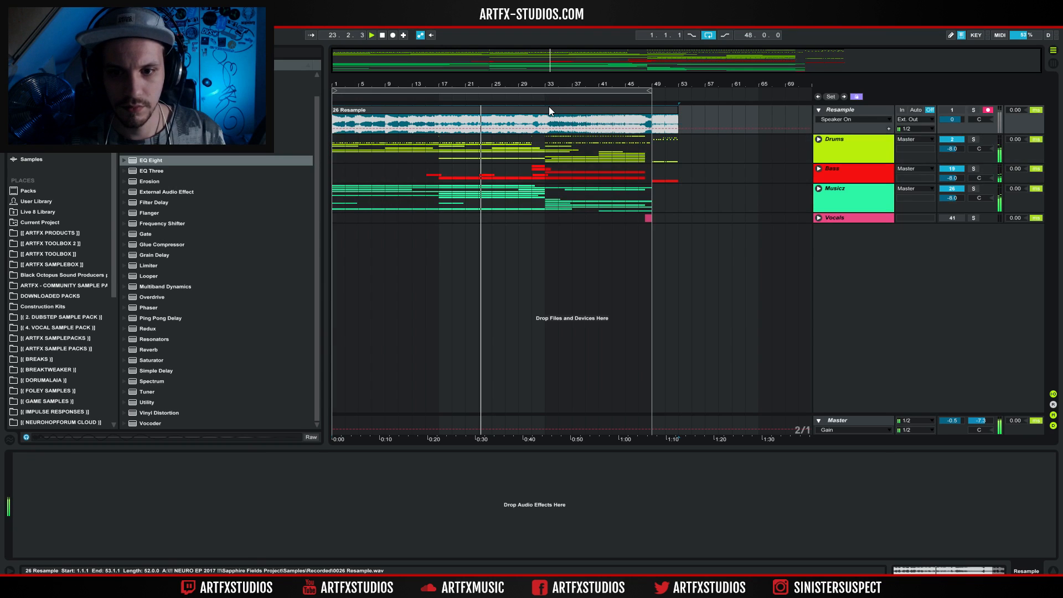
double_click(549, 109)
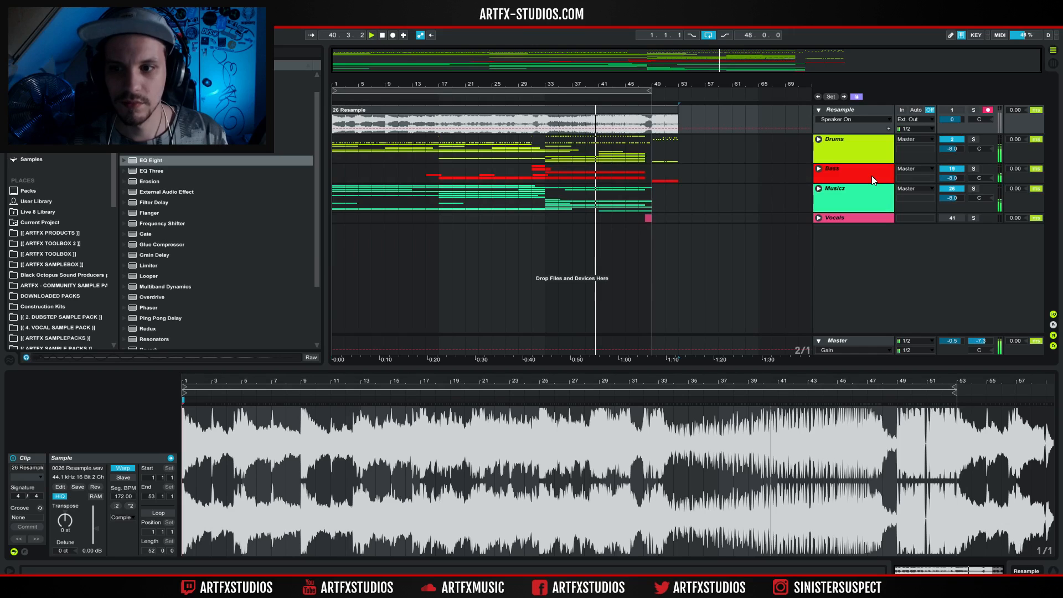
Select the Drums group, turn off the arrangement loop and stop playback after the drop section.
click(846, 144)
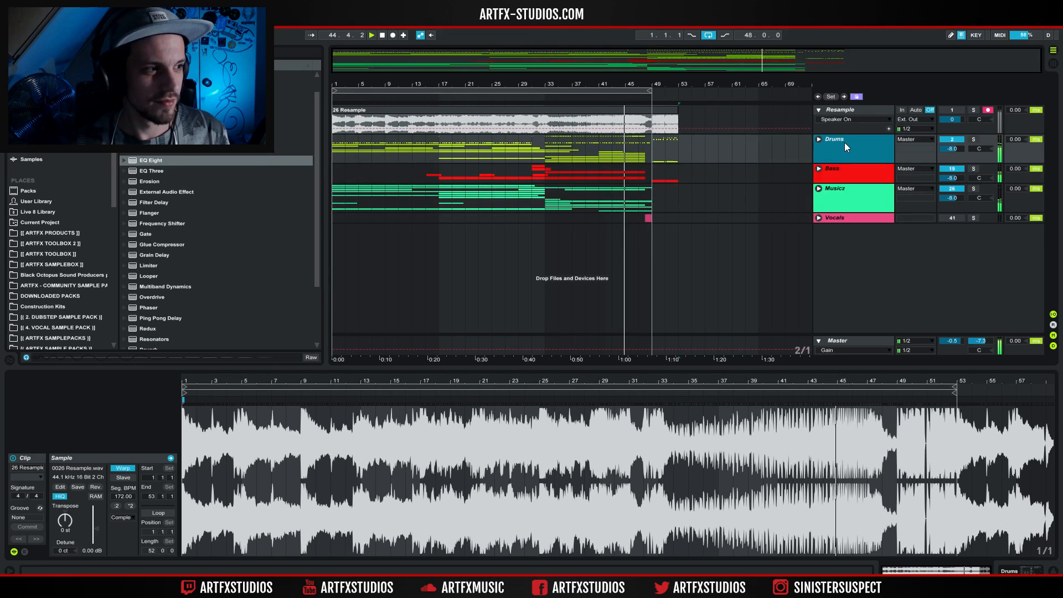
click(709, 35)
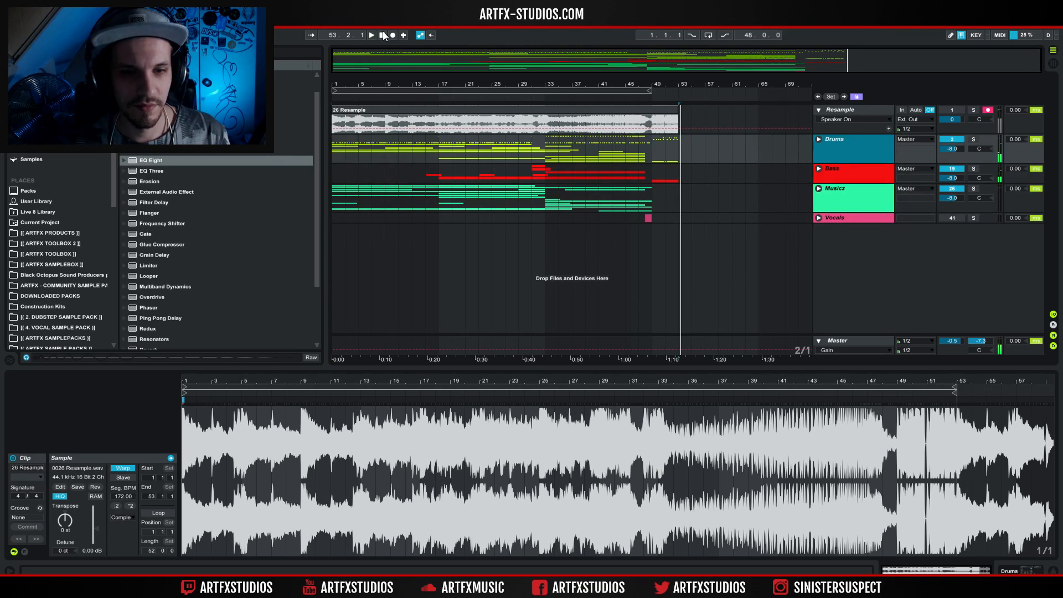
click(383, 33)
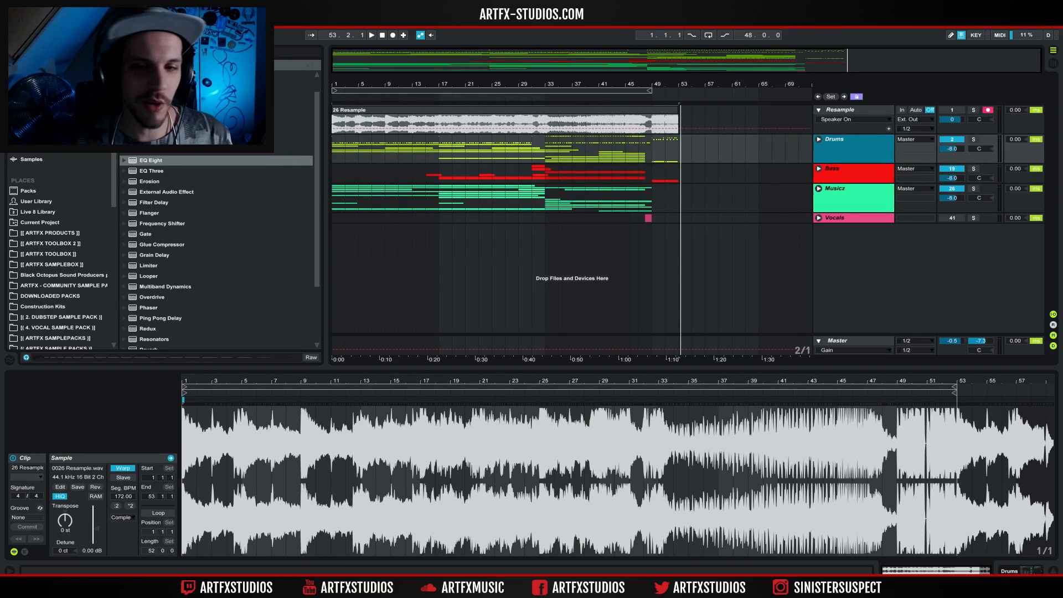
Highlight bars 49 to 53 on the Resample, Bass and Drums tracks and set the insert marker at bar 49 on Drums.
drag(653, 121, 683, 118)
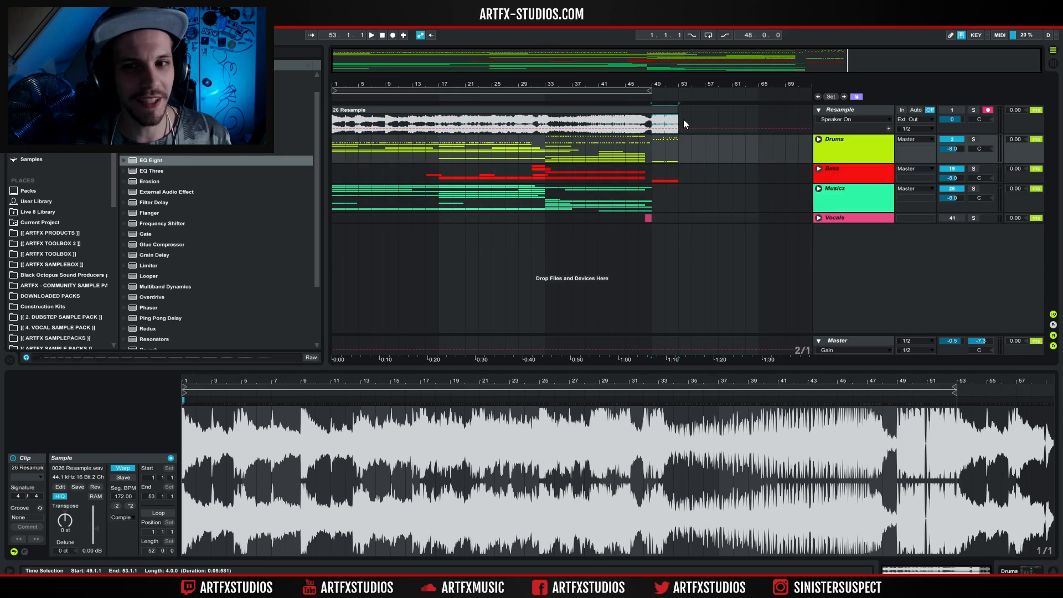
click(678, 176)
drag(674, 176, 669, 176)
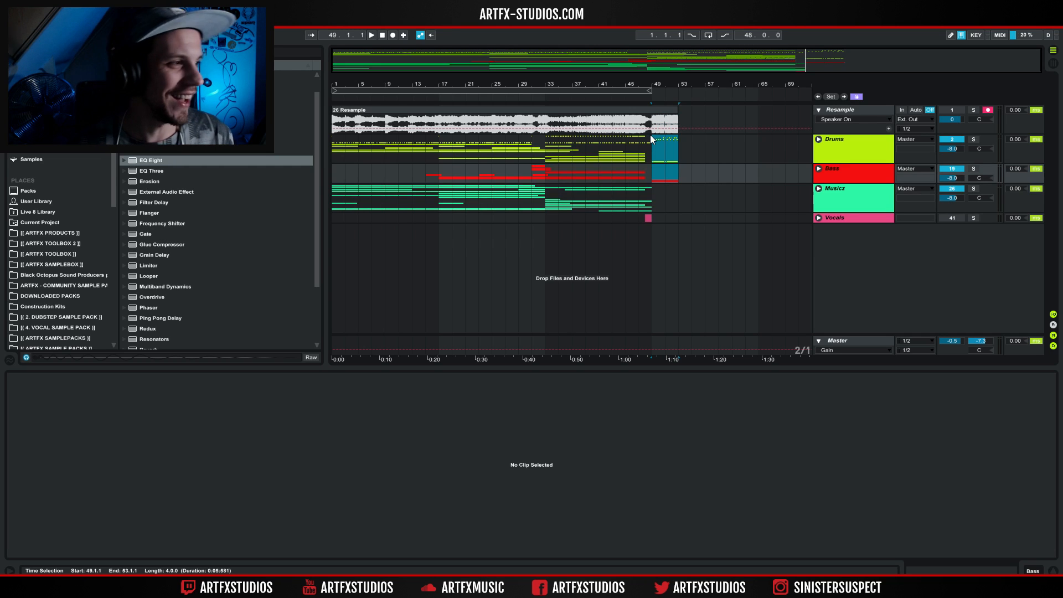
drag(650, 135, 650, 134)
click(652, 151)
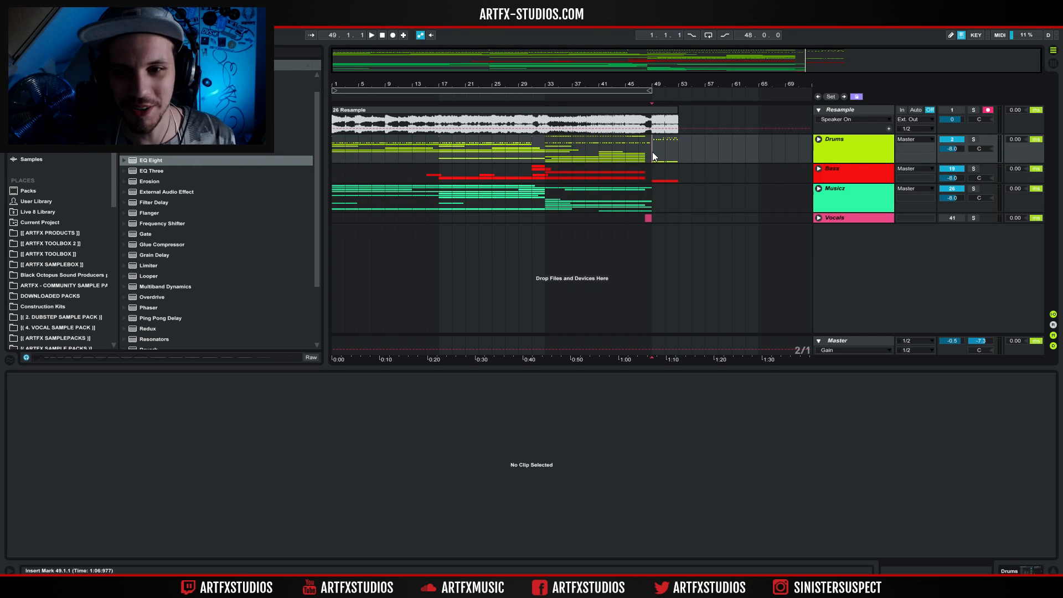
Unfold the Drums group and examine its individual tracks, including the automation lane of Pitched Snare Roll.
click(819, 140)
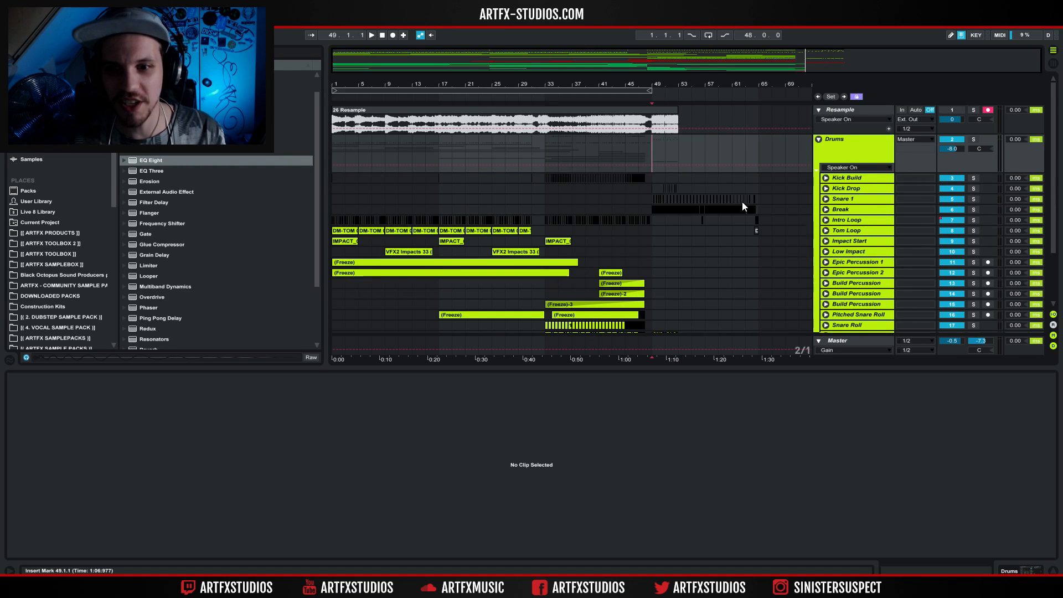
scroll(742, 206, down, 3)
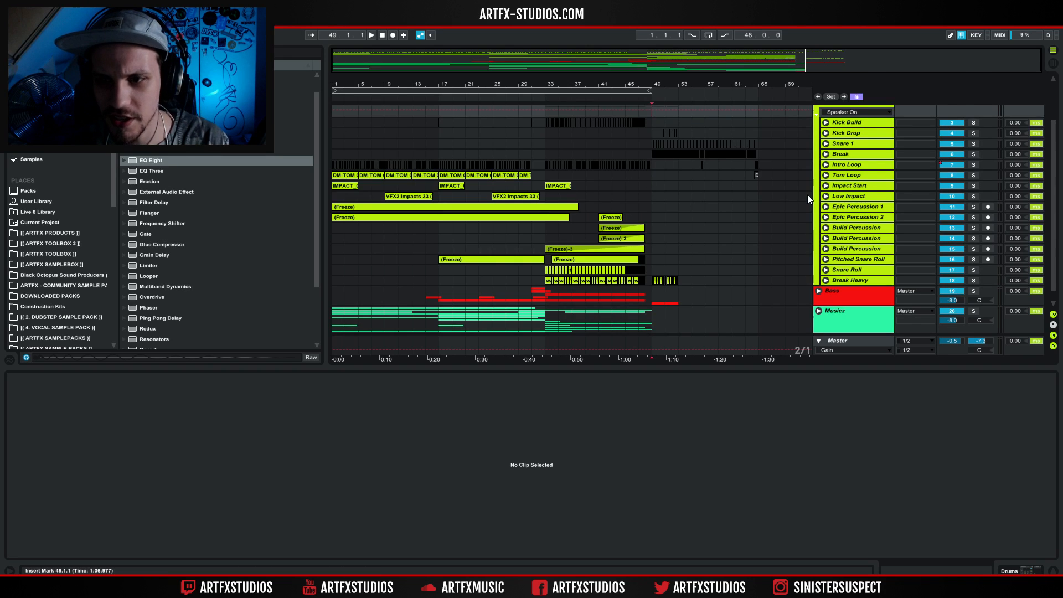
scroll(805, 195, up, 1)
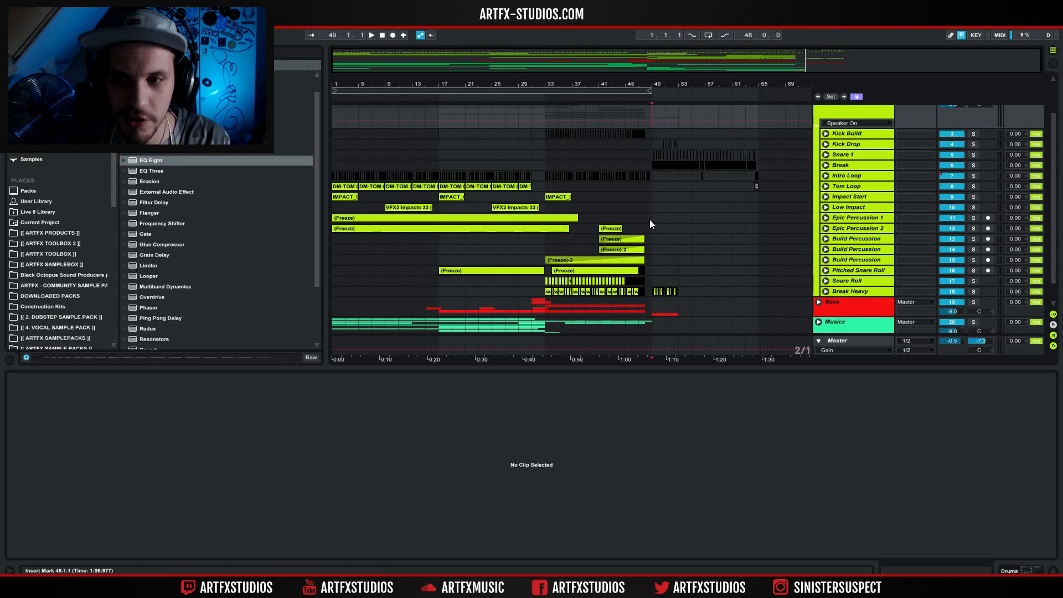
scroll(636, 220, down, 2)
scroll(576, 222, up, 3)
scroll(575, 221, down, 3)
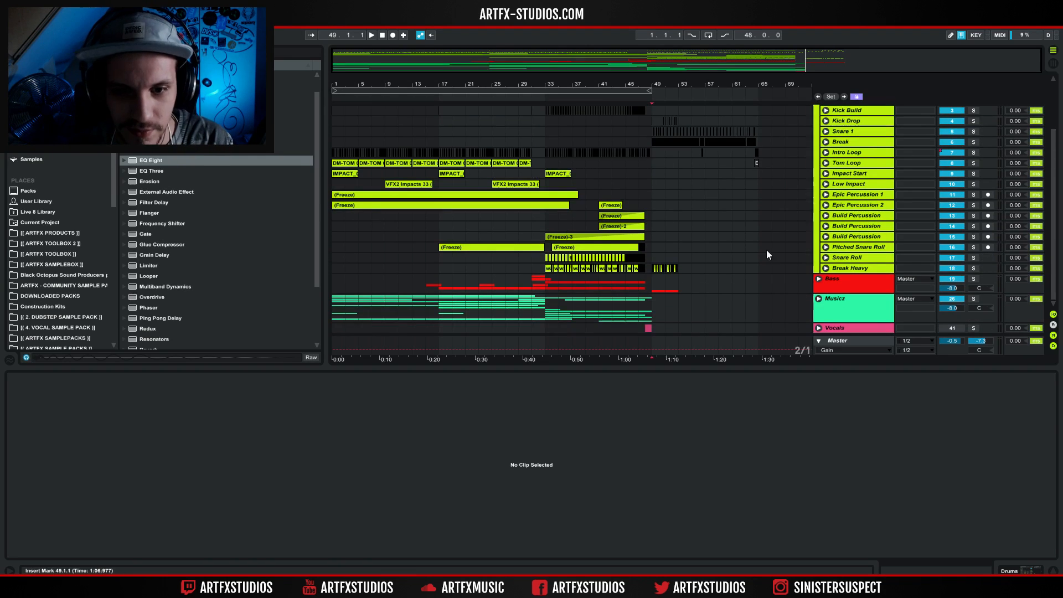
click(826, 249)
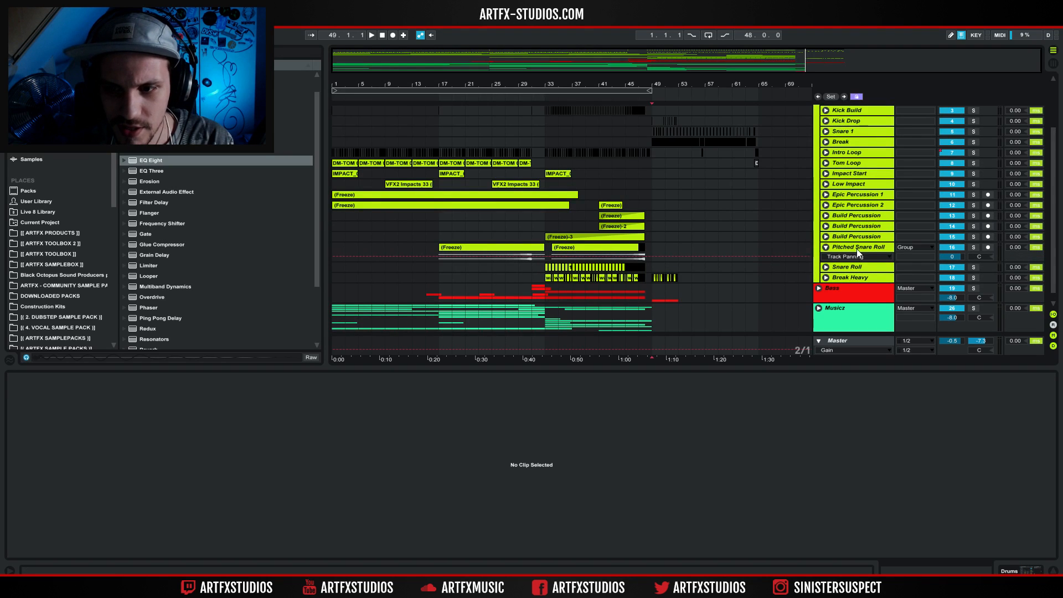
click(825, 248)
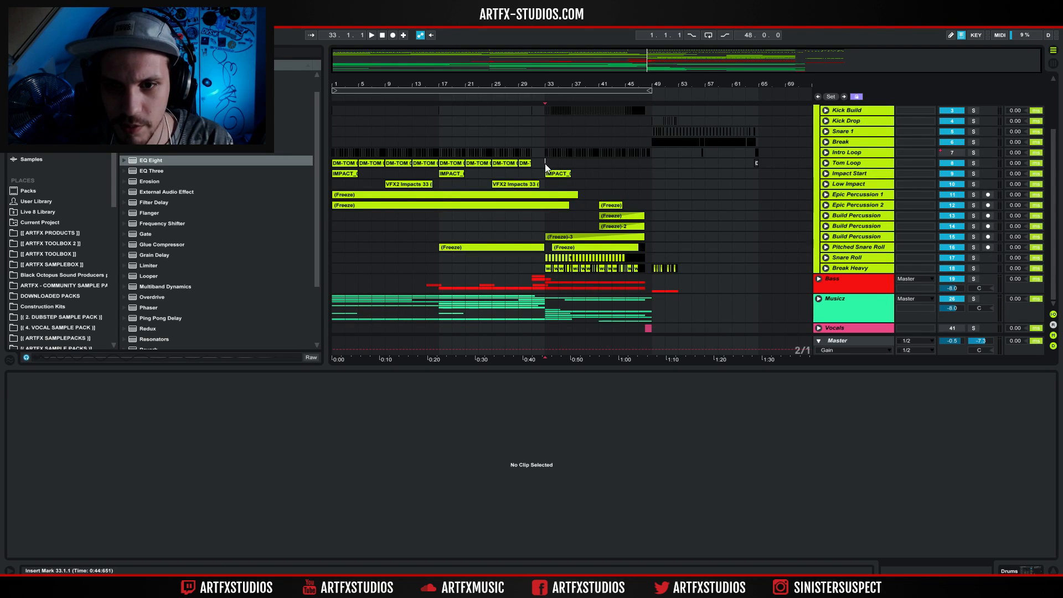
Solo the Drums group and play it from bar 25 into the build.
scroll(786, 156, up, 5)
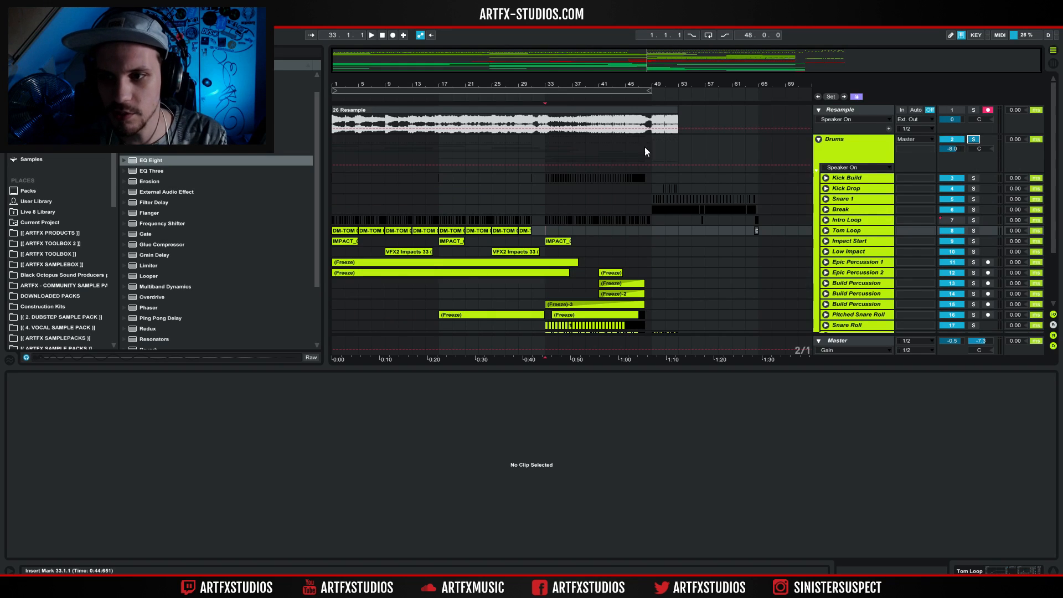
click(496, 178)
key(space)
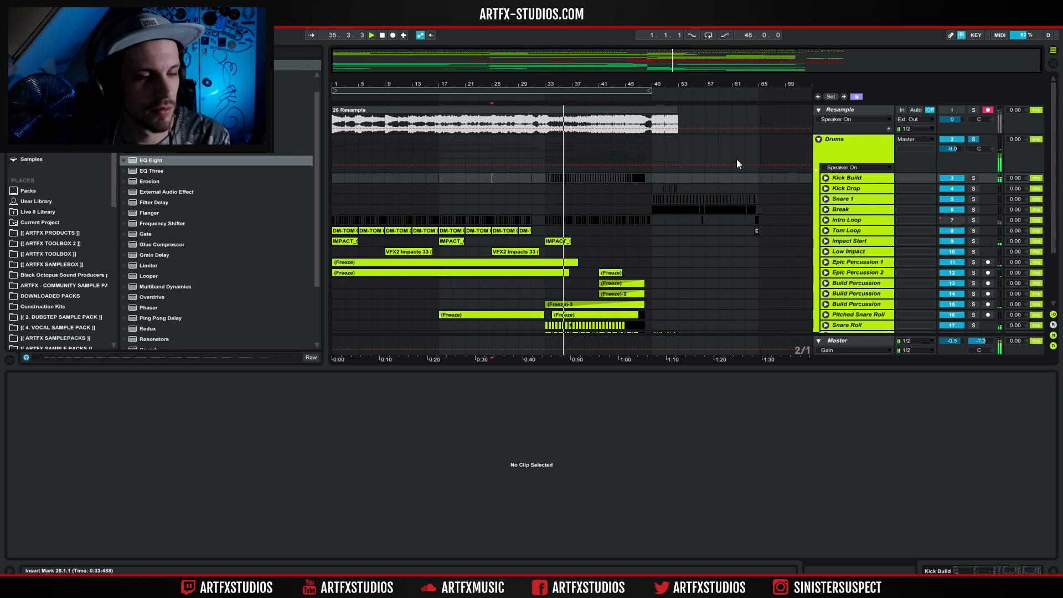
Solo the Snare Roll track and play it from bar 33.
scroll(736, 159, down, 5)
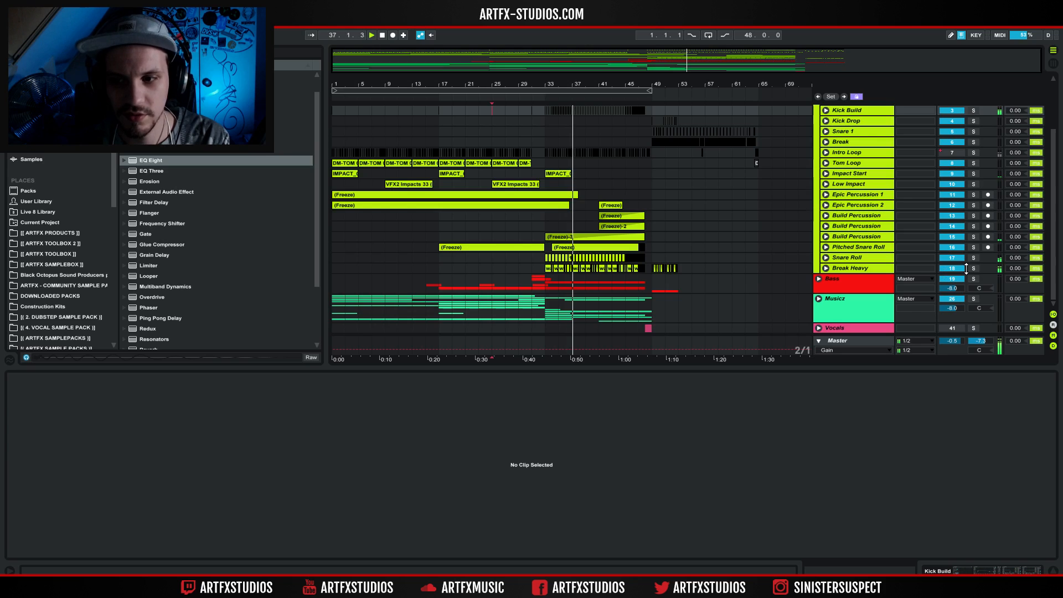
click(973, 258)
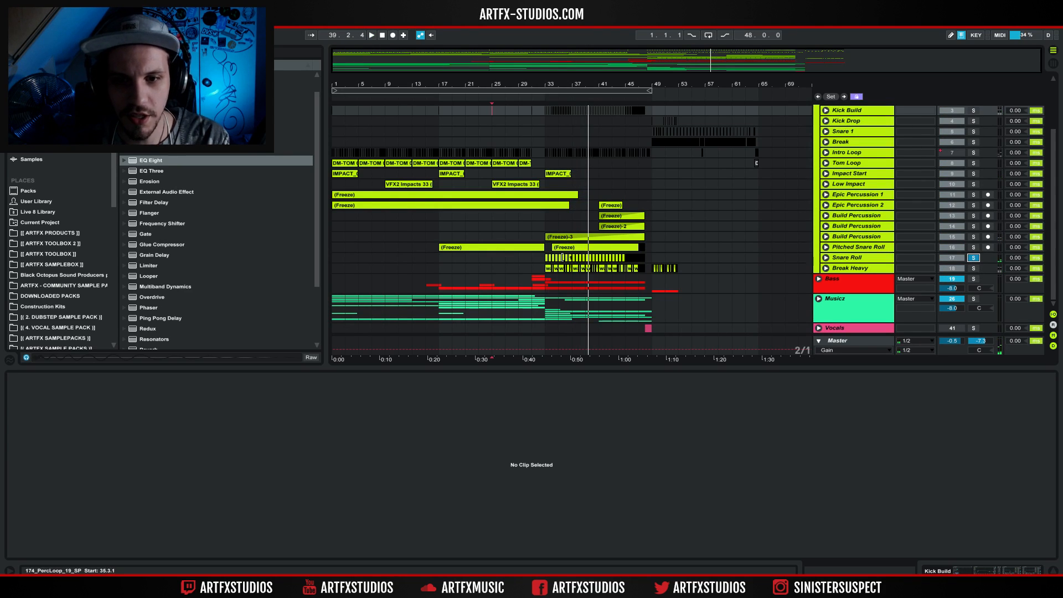
click(543, 258)
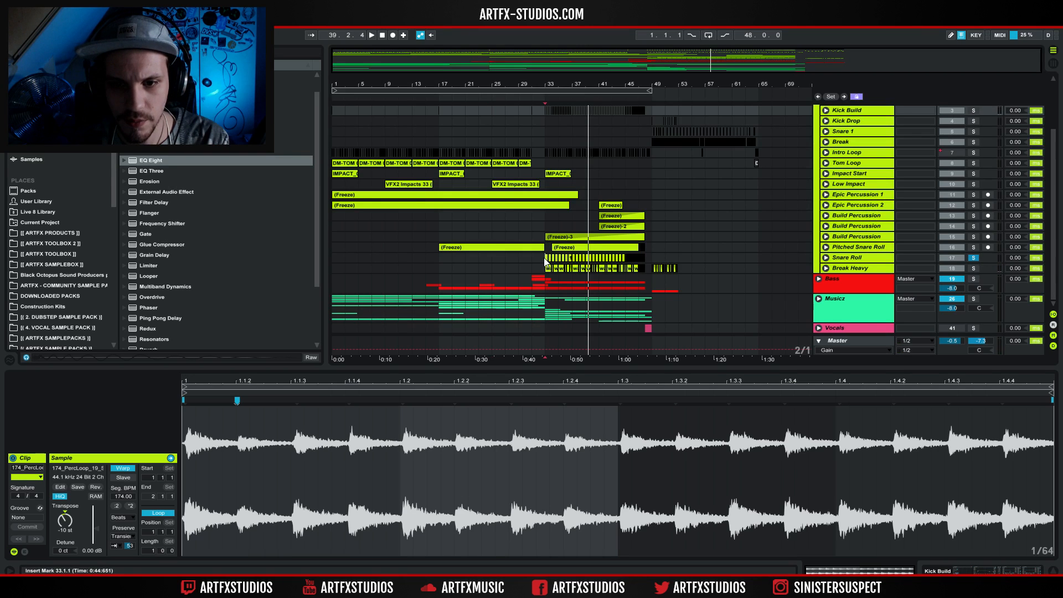
key(space)
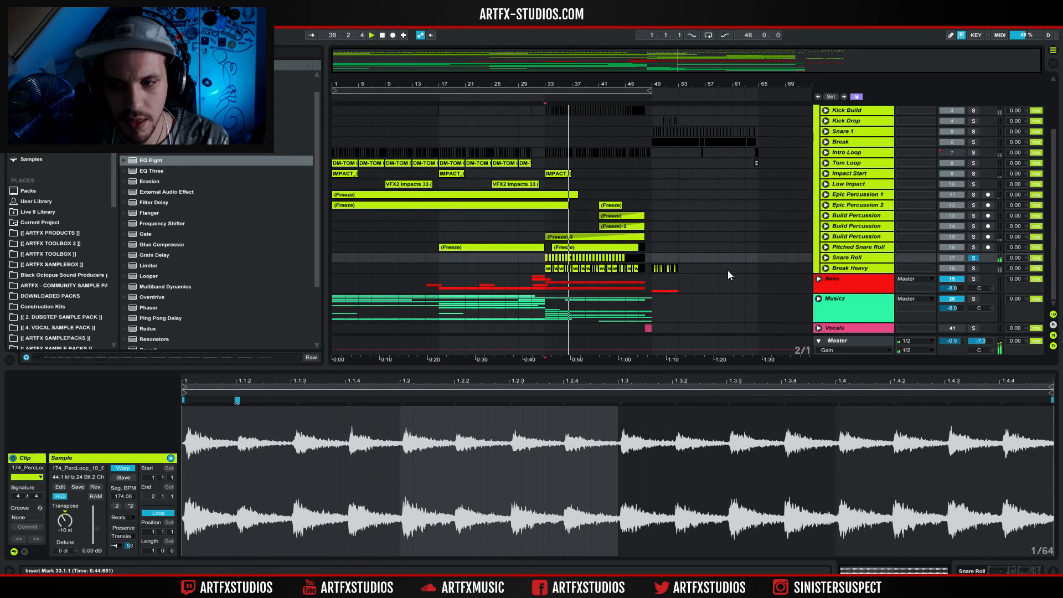
Examine the automation lanes of the Pitched Snare Roll and Build Percussion tracks, then fold the tracks again.
click(826, 268)
click(825, 268)
click(826, 247)
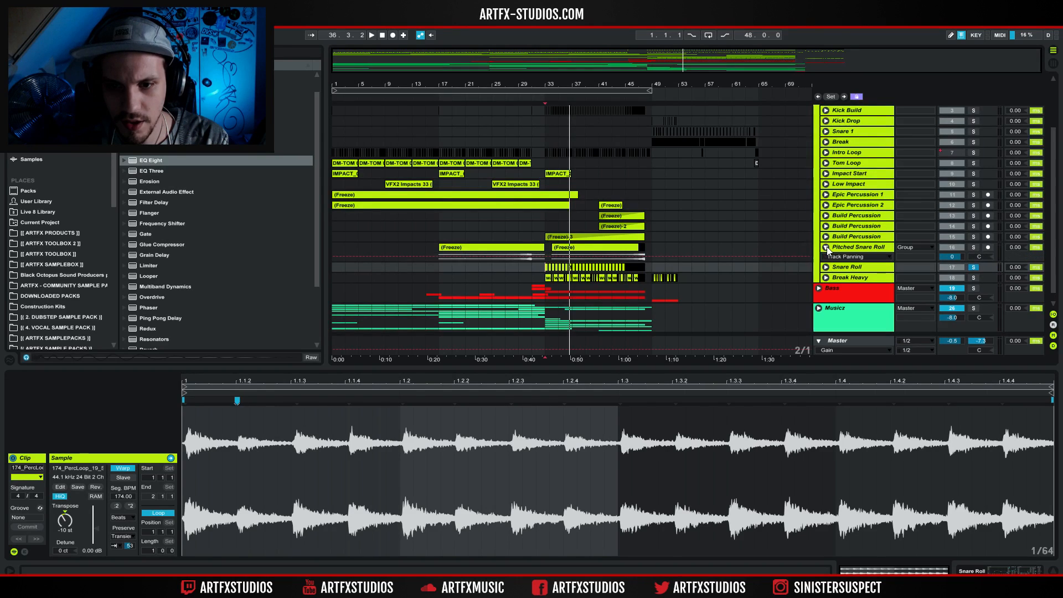
click(825, 236)
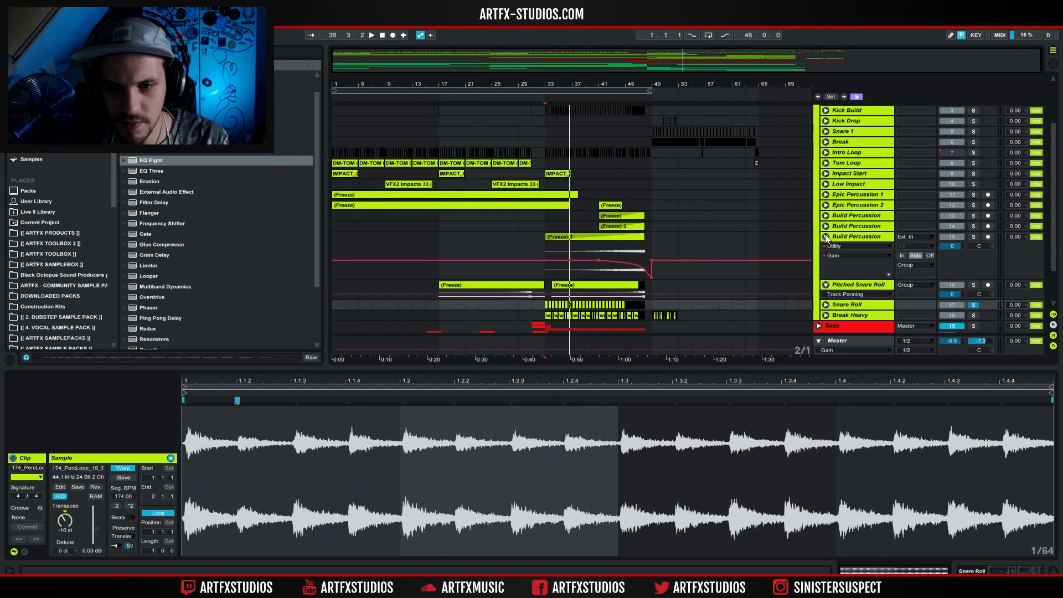
click(826, 228)
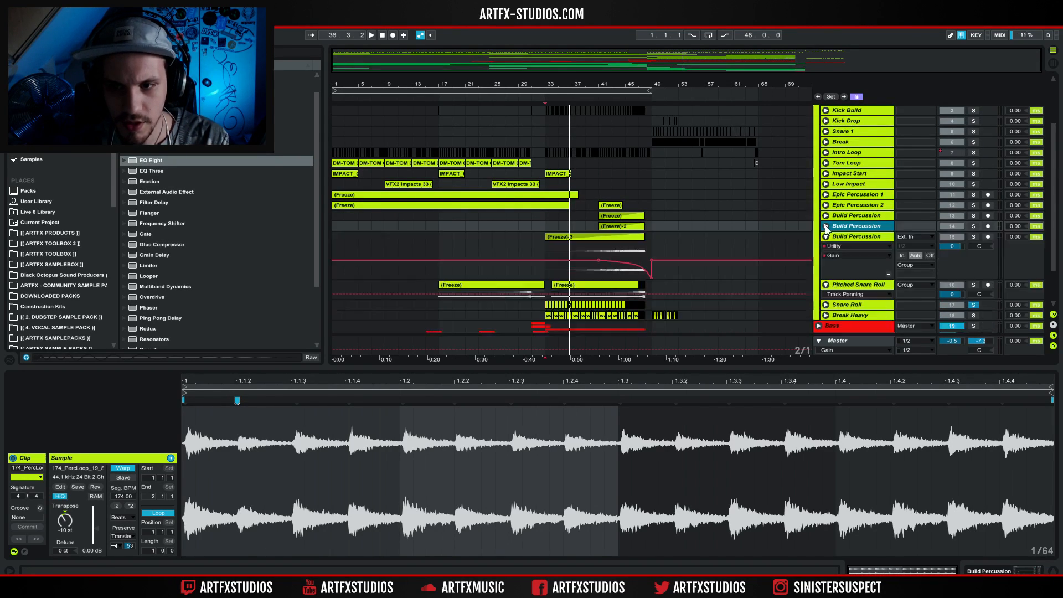
click(825, 237)
click(826, 247)
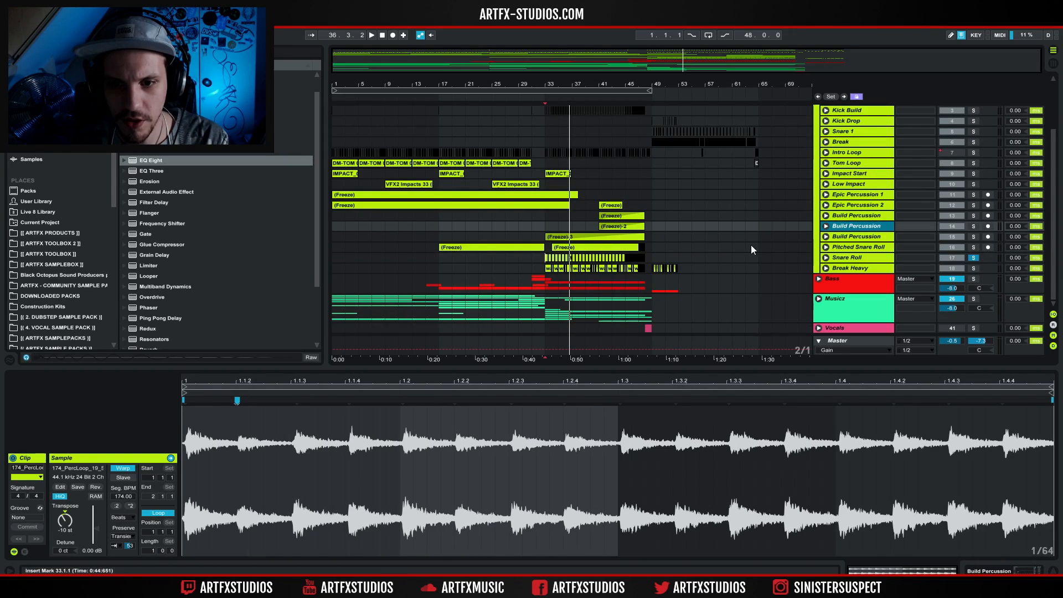
Unfold and solo the Break Heavy track, and set its playback start at bar 33.
click(826, 268)
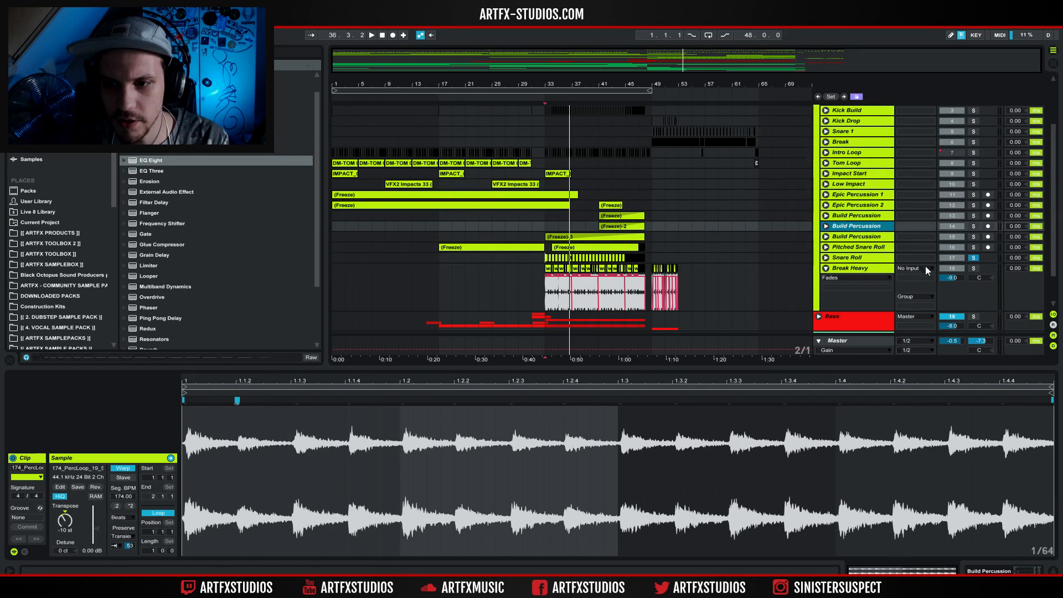
click(877, 269)
click(973, 268)
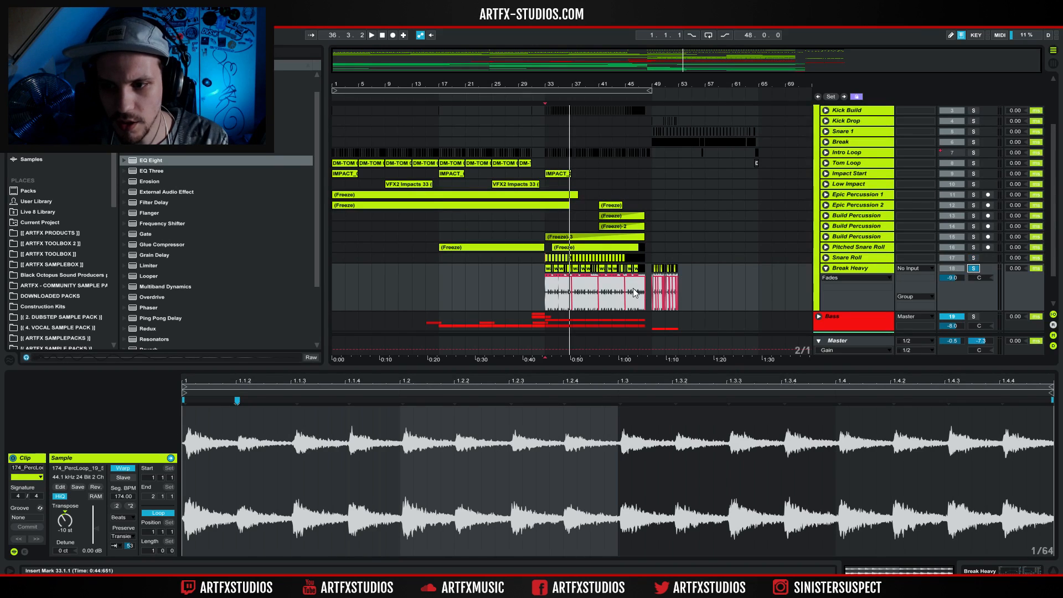
click(546, 284)
key(space)
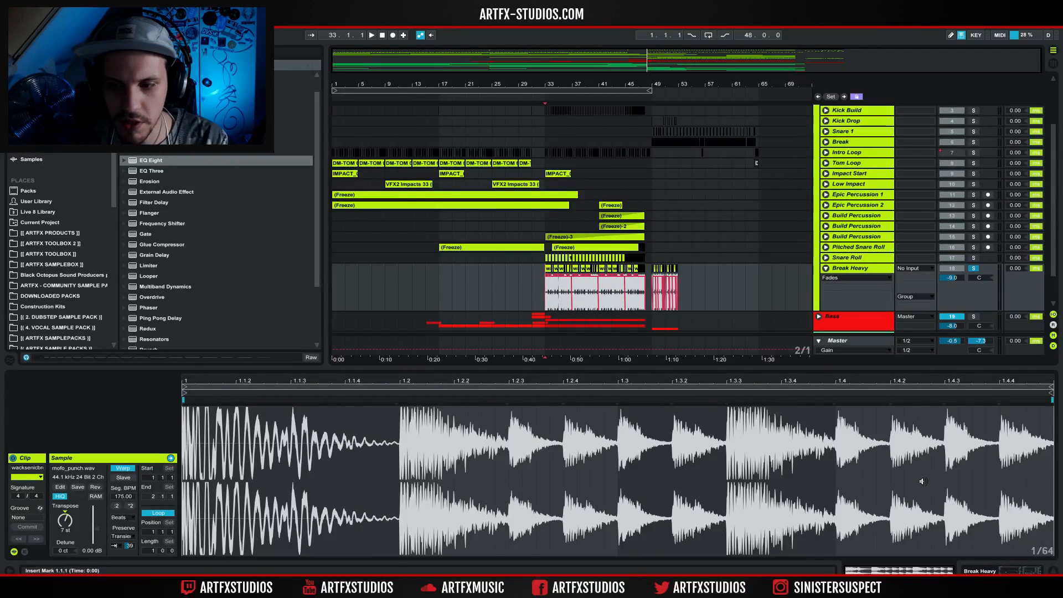
Show the Break Heavy effects with the Auto Filter frequency automation, and play the filter sweep from bar 33.
click(937, 565)
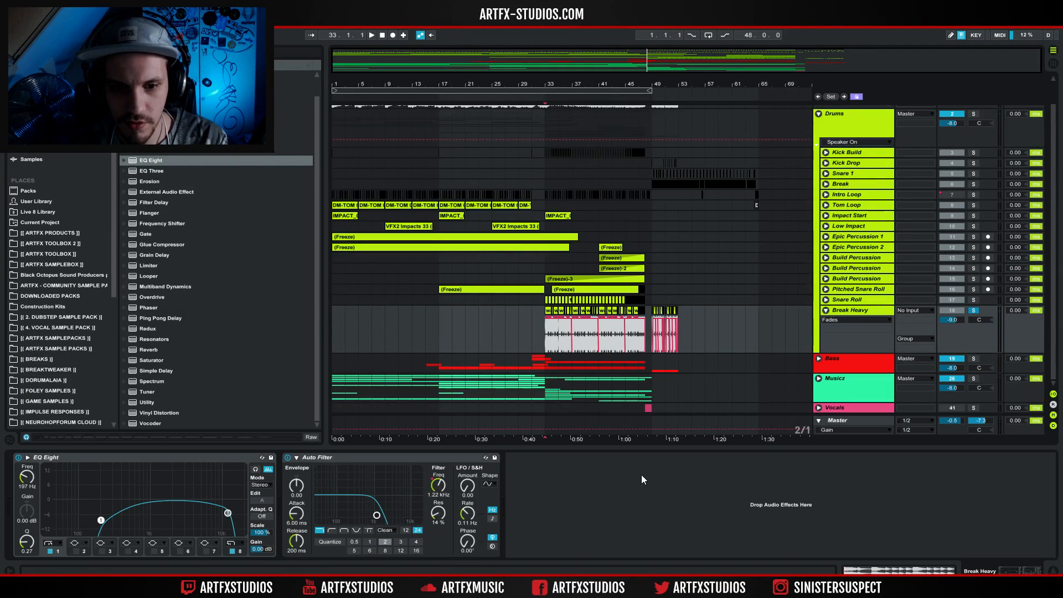
click(438, 487)
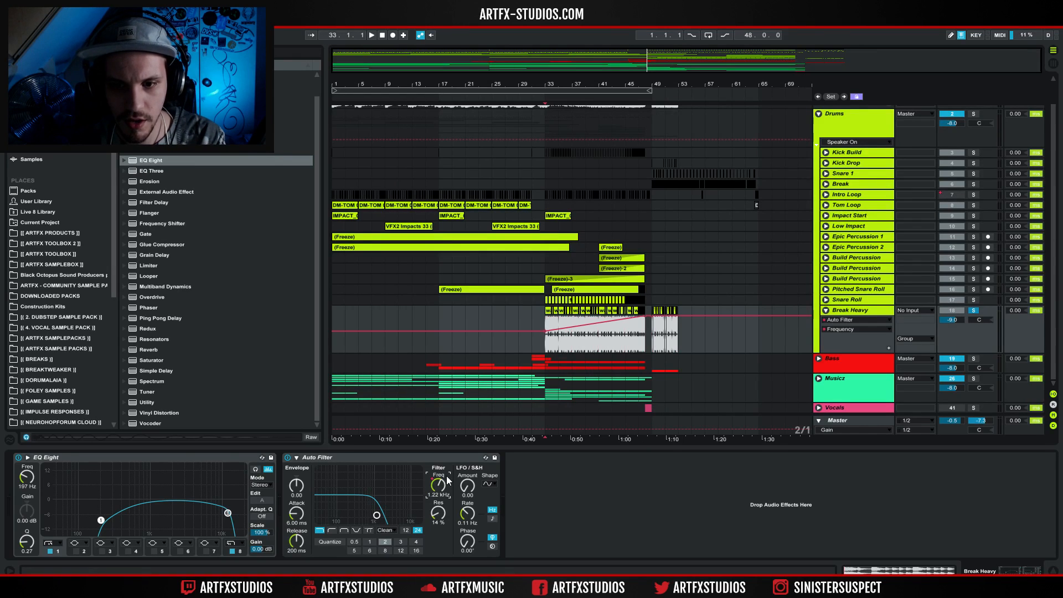
key(space)
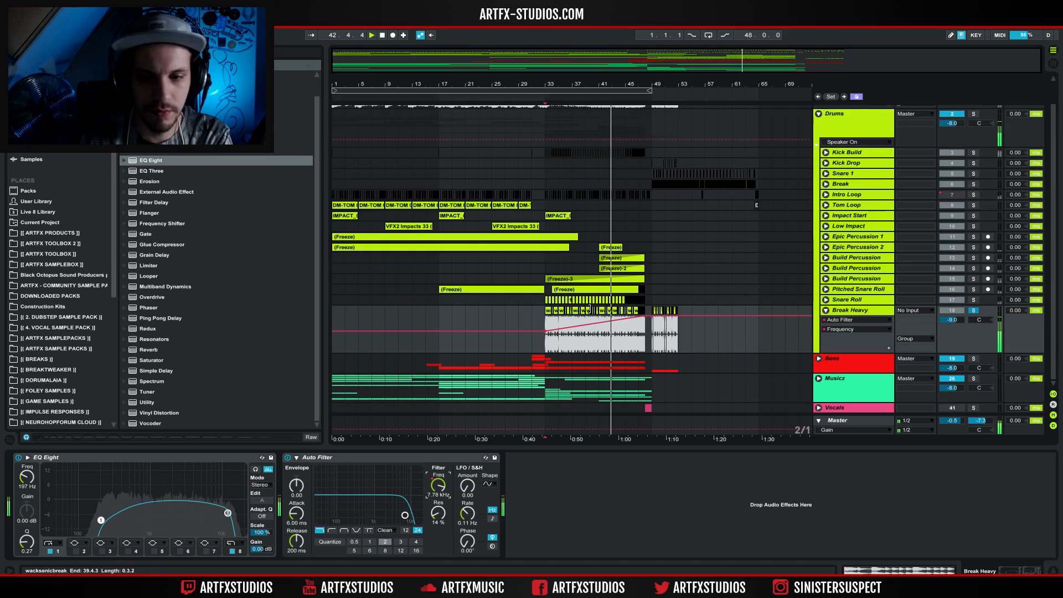
key(space)
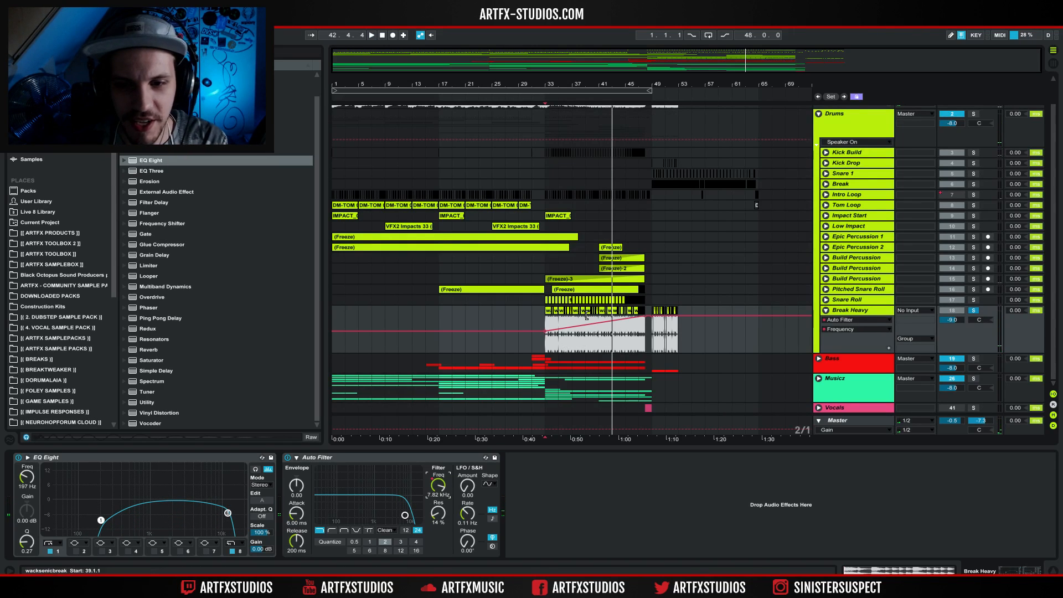
Open the first Break Heavy clip's sample and highlight a time range across the start of the build on that track.
click(549, 311)
double_click(550, 311)
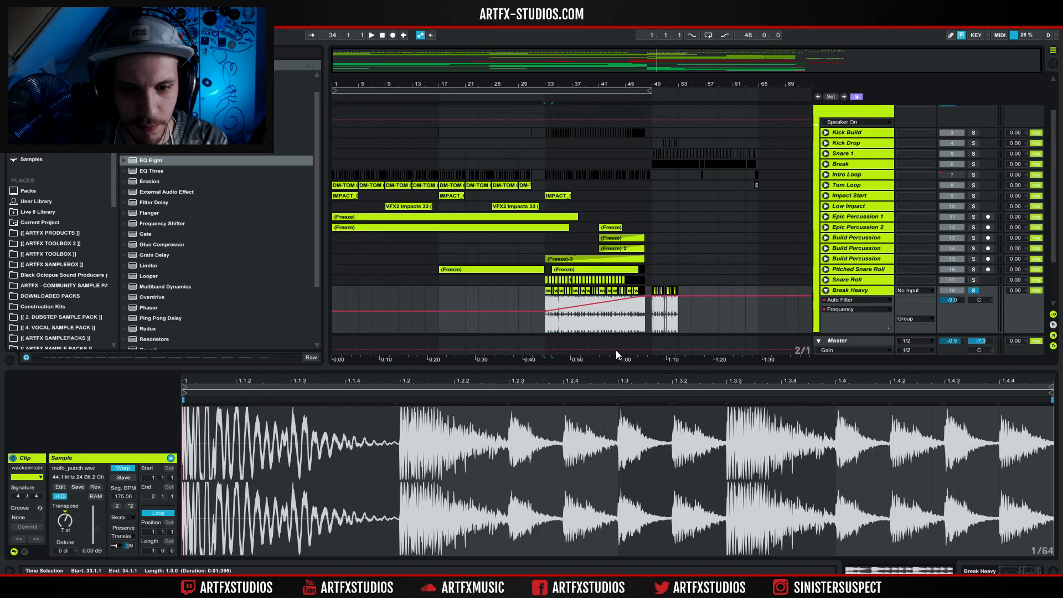
shift+click(592, 317)
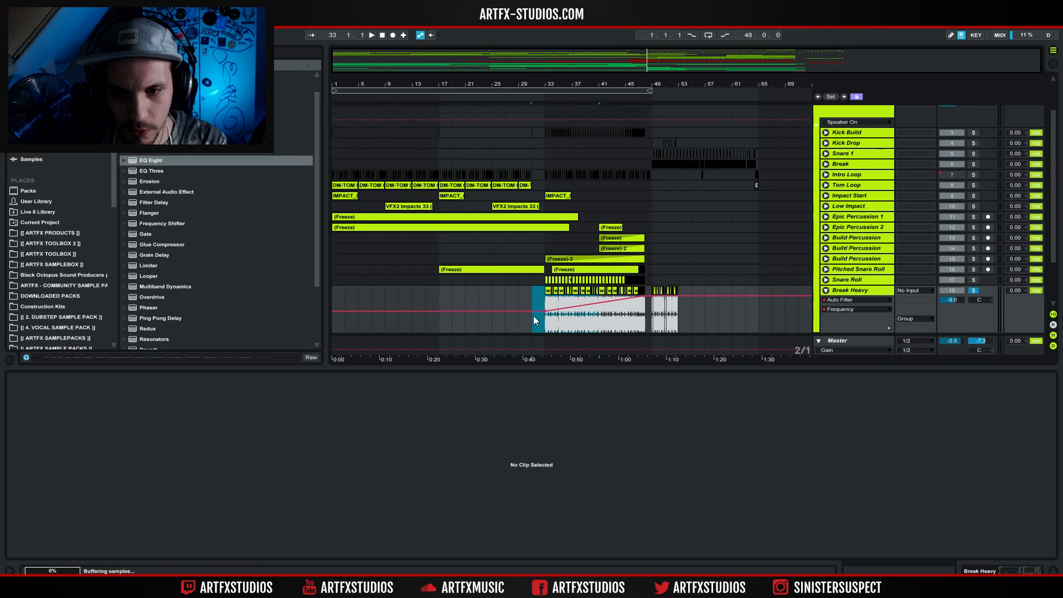
Select the Break Heavy clips from bar 33 to 41 and compare their playback with the transient envelope at 100 and at a shorter setting.
click(546, 298)
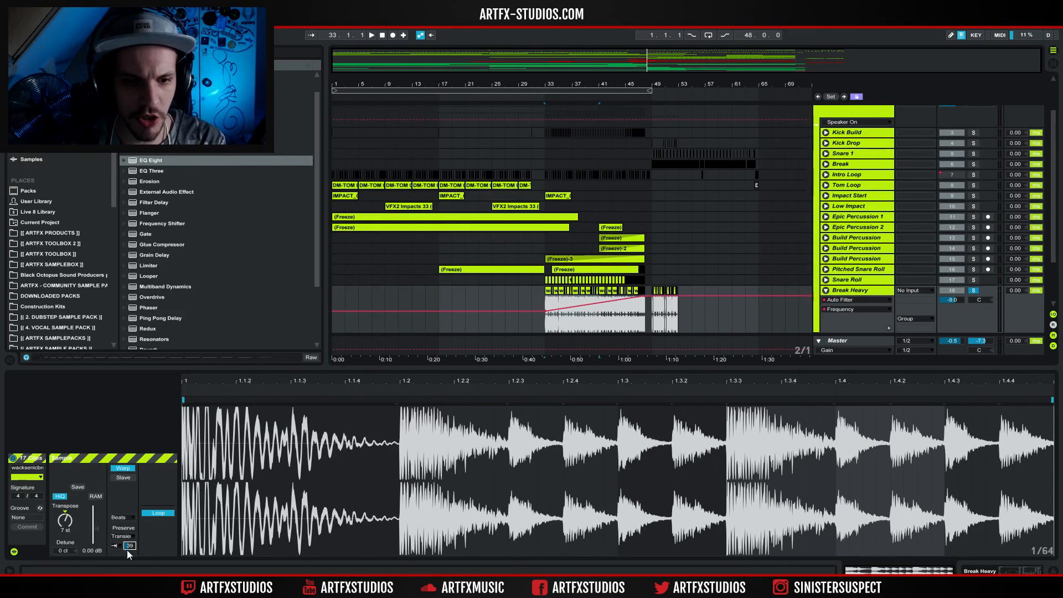
key(space)
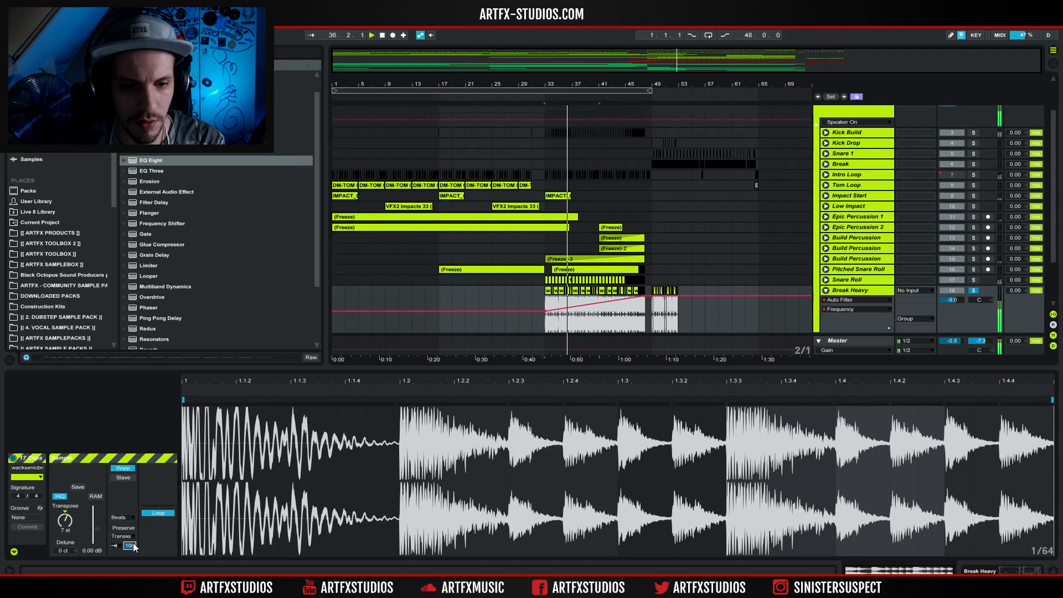
drag(132, 547, 133, 547)
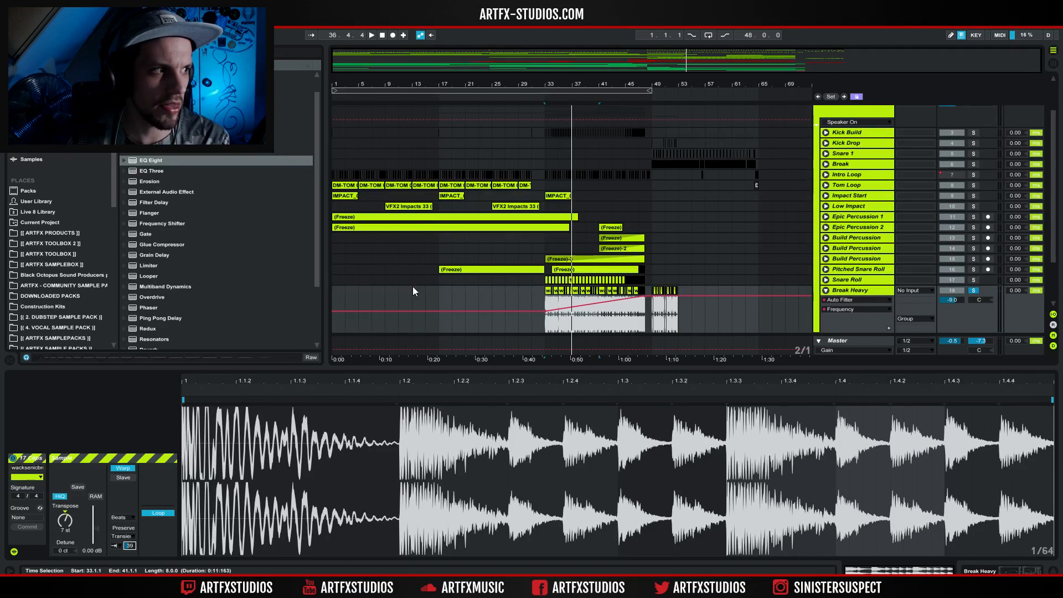
key(space)
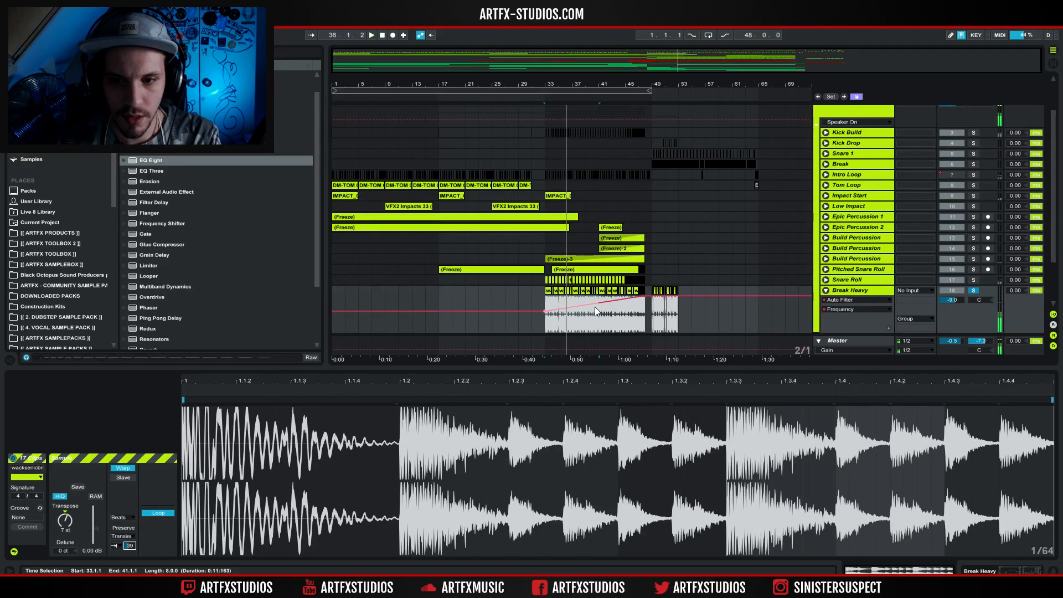
Select the Break Heavy clips from bar 41 to 48, check their transpose setting, and play them.
click(601, 319)
drag(608, 317, 641, 317)
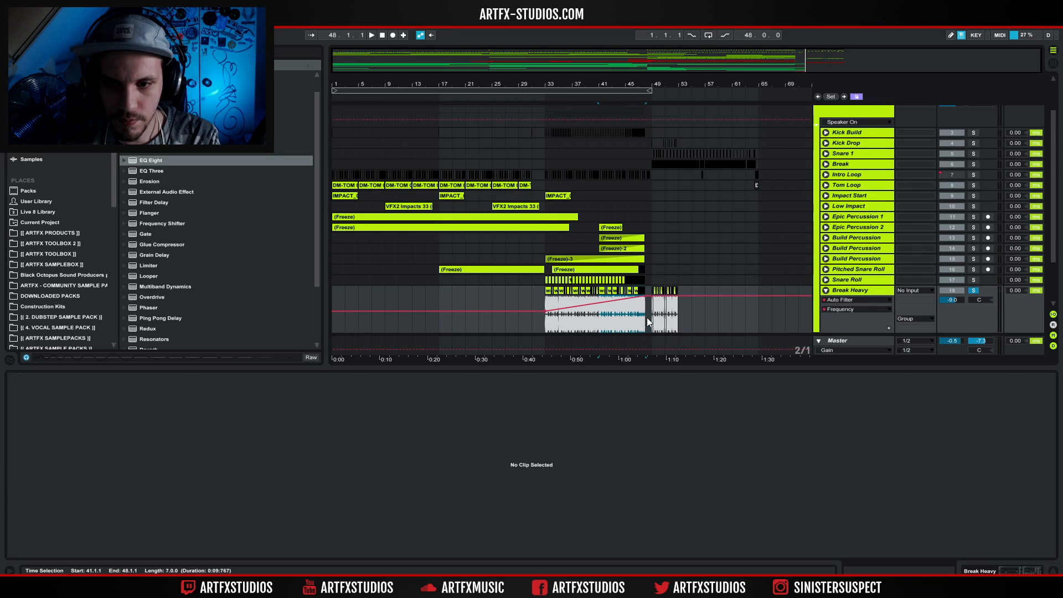
click(611, 308)
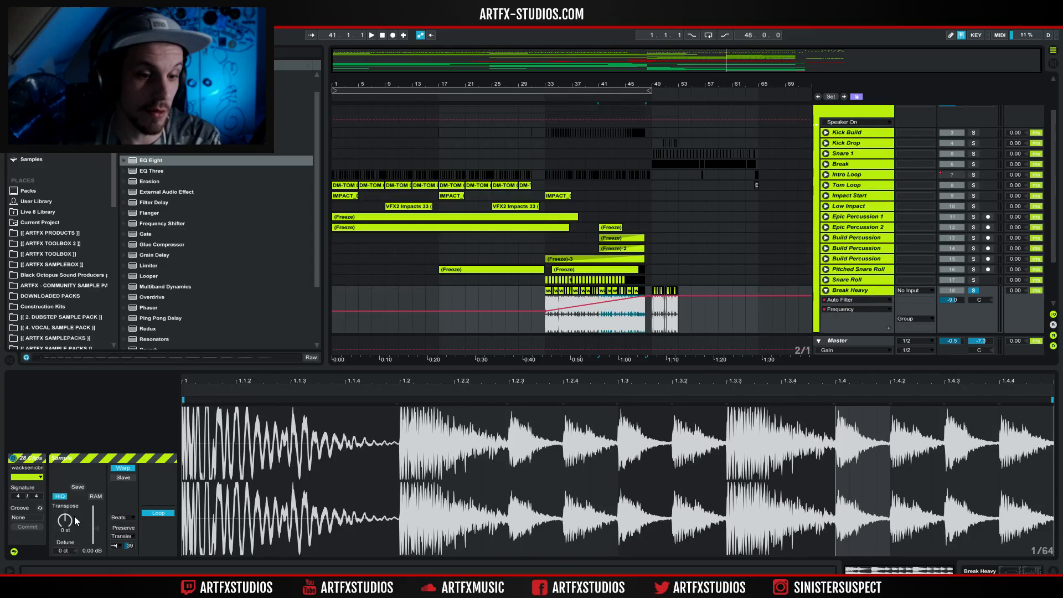
key(space)
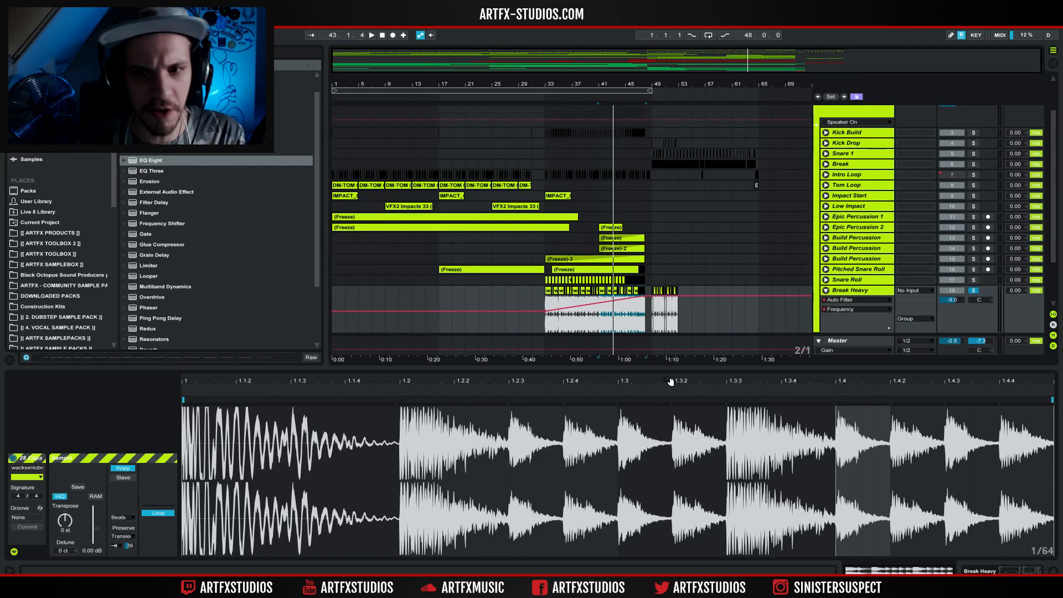
Play the Break Heavy drop clips from bar 49 and fold the track.
click(650, 314)
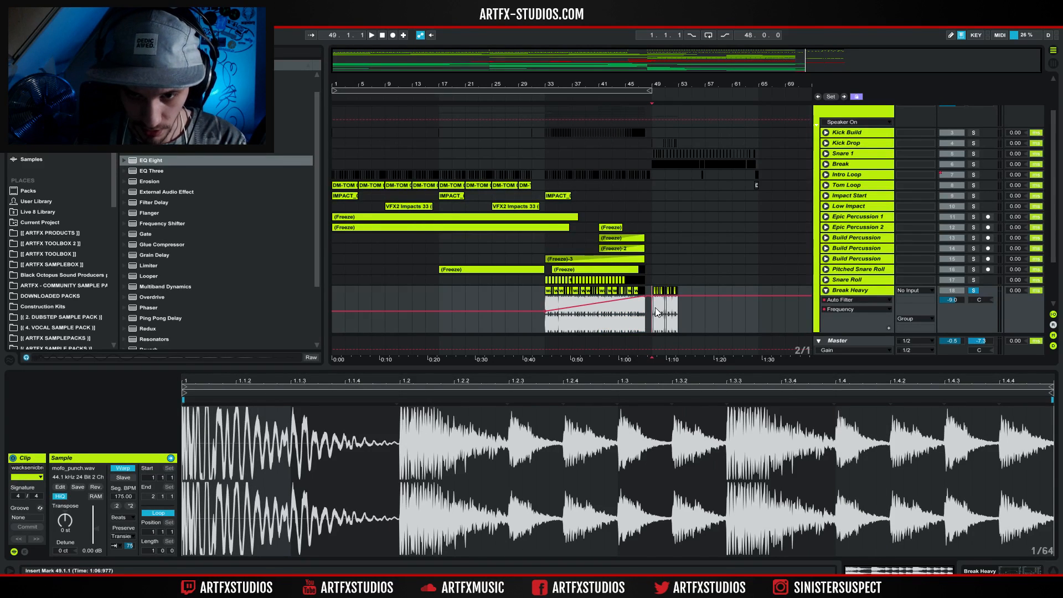
key(space)
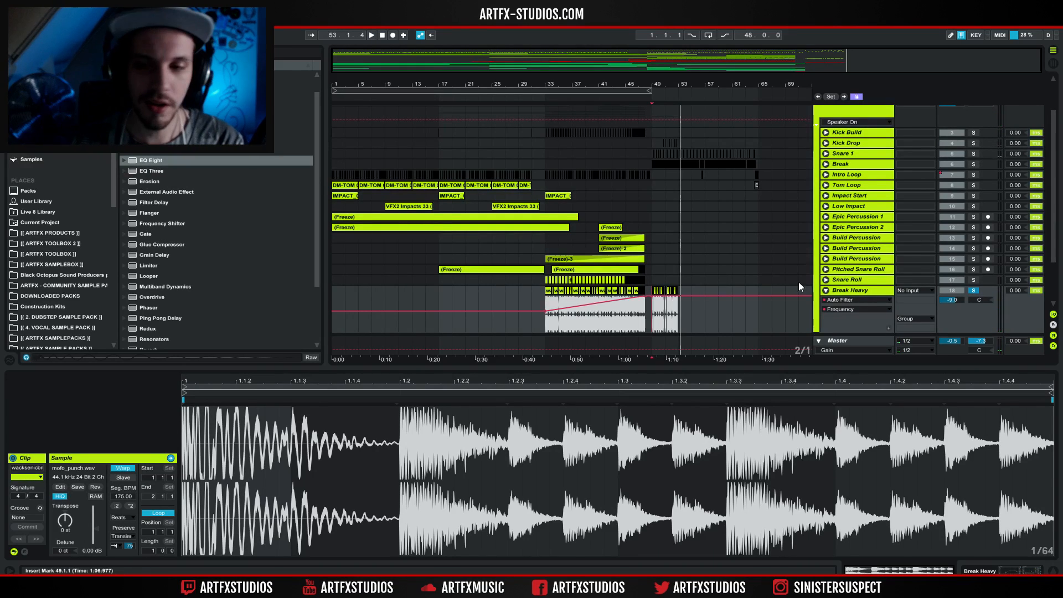
click(825, 291)
Unfold and solo the Kick Build track and audition its kicks from bars 17, 31 and 47.
scroll(742, 243, down, 2)
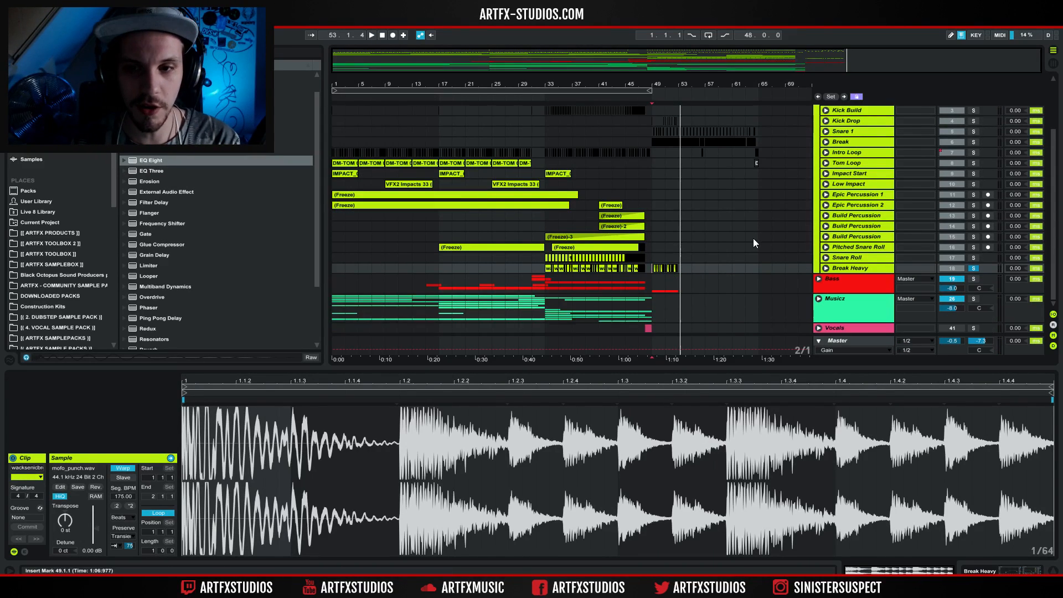
scroll(750, 242, up, 1)
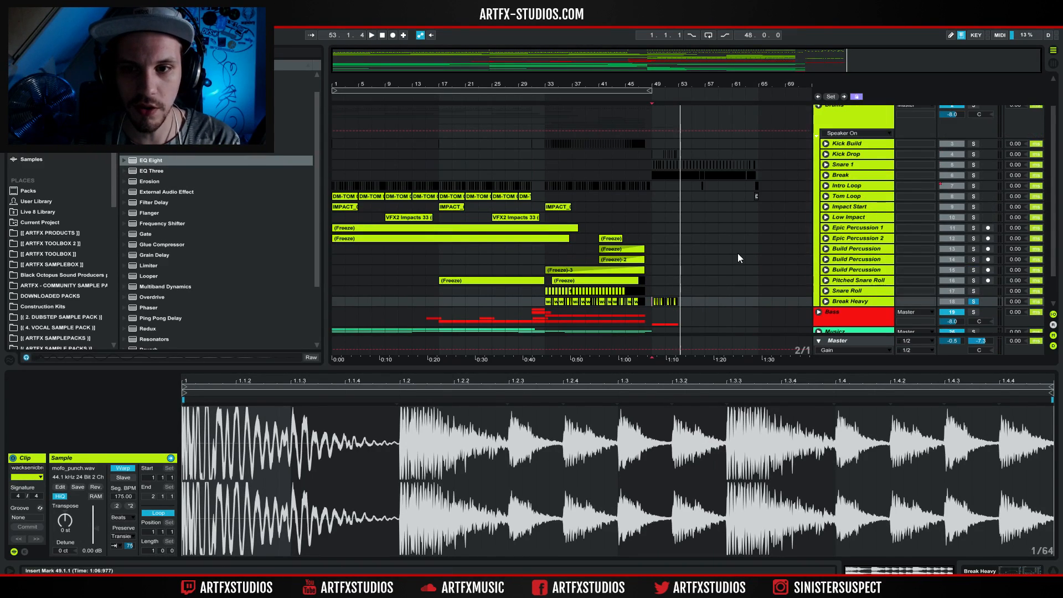
click(545, 116)
click(825, 144)
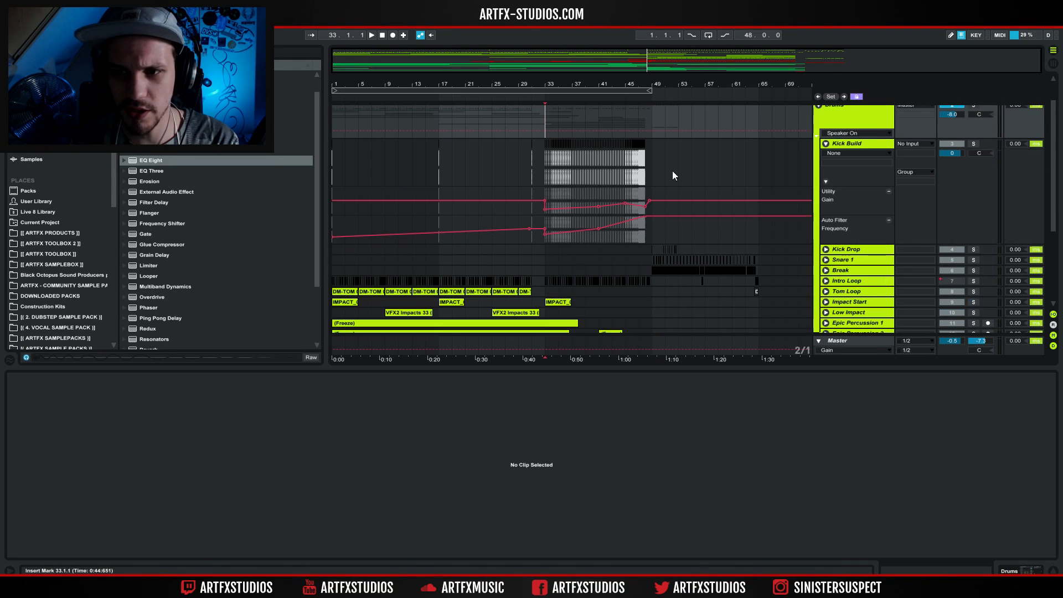
click(433, 168)
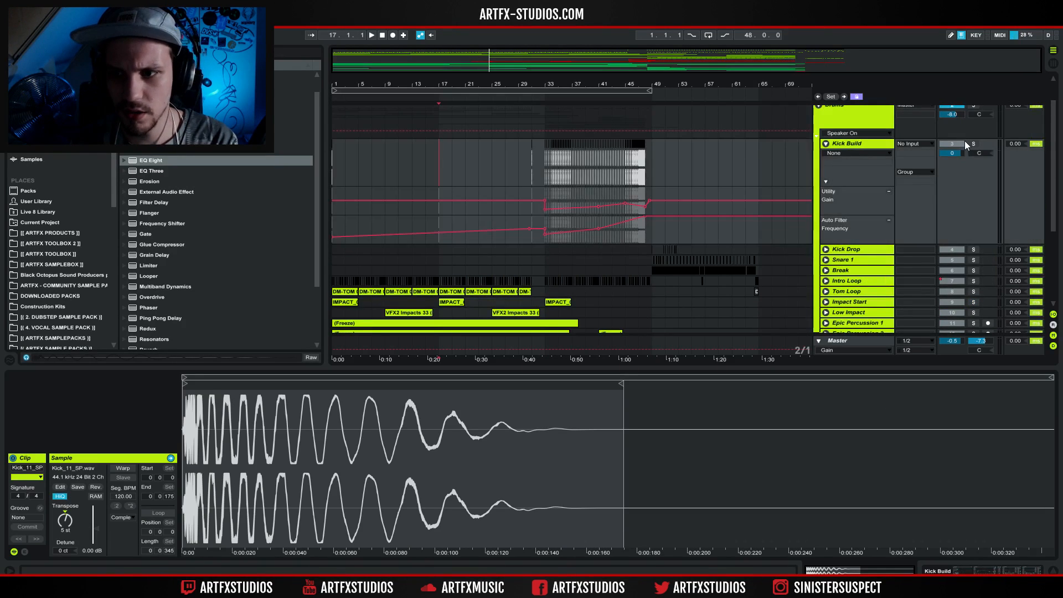
click(973, 144)
key(space)
click(532, 165)
click(639, 157)
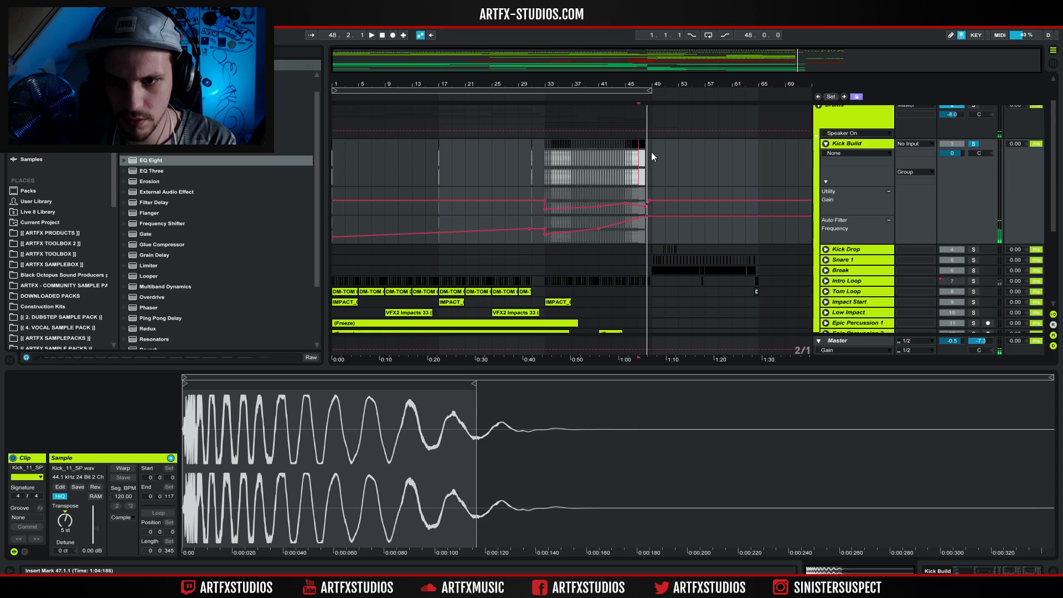
Solo the Kick Drop track and play its first kick from bar 49.
click(649, 152)
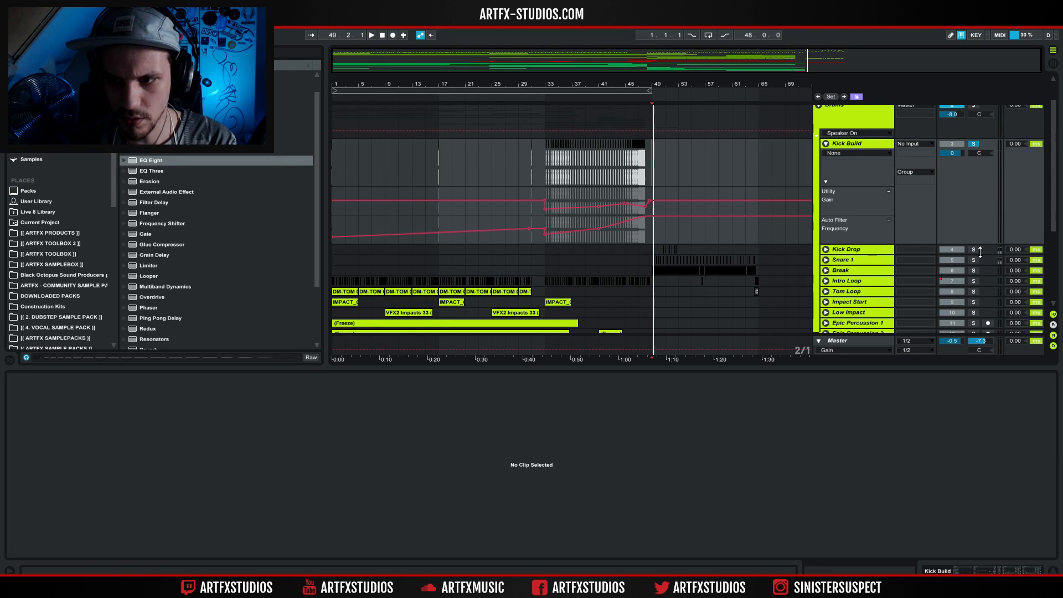
key(space)
key(space)
key(space)
key(space)
key(space)
key(space)
key(space)
key(space)
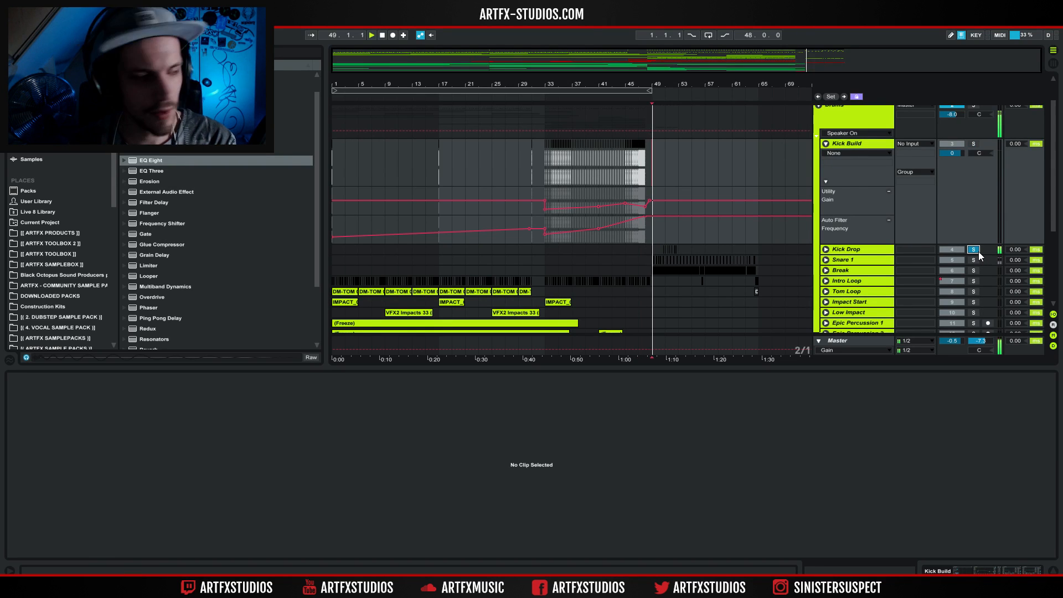
key(space)
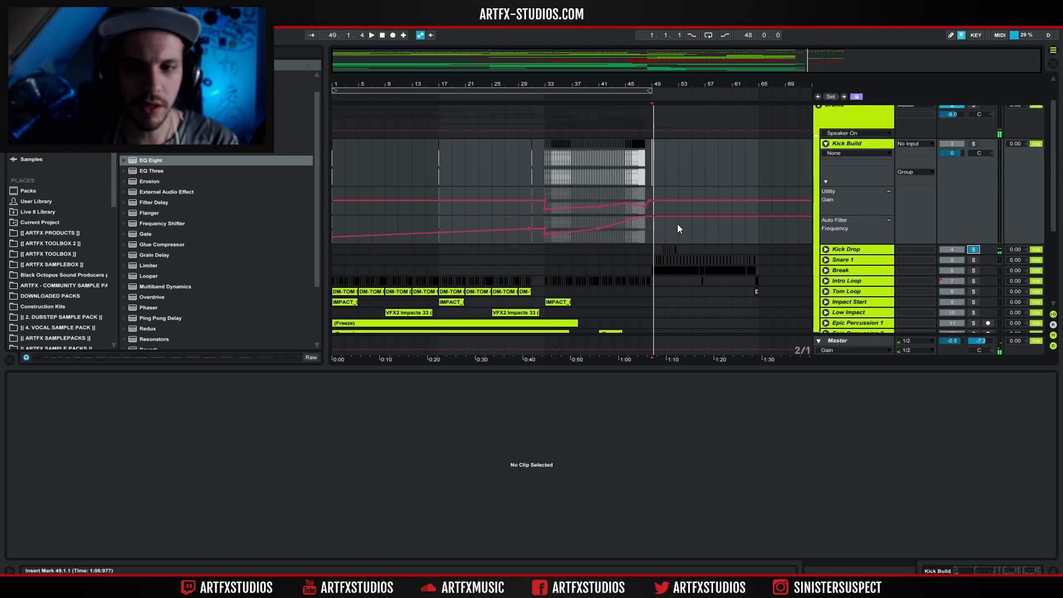
key(space)
Clear the Kick Drop solo and fold the Kick Build track and the Drums group.
scroll(895, 241, down, 5)
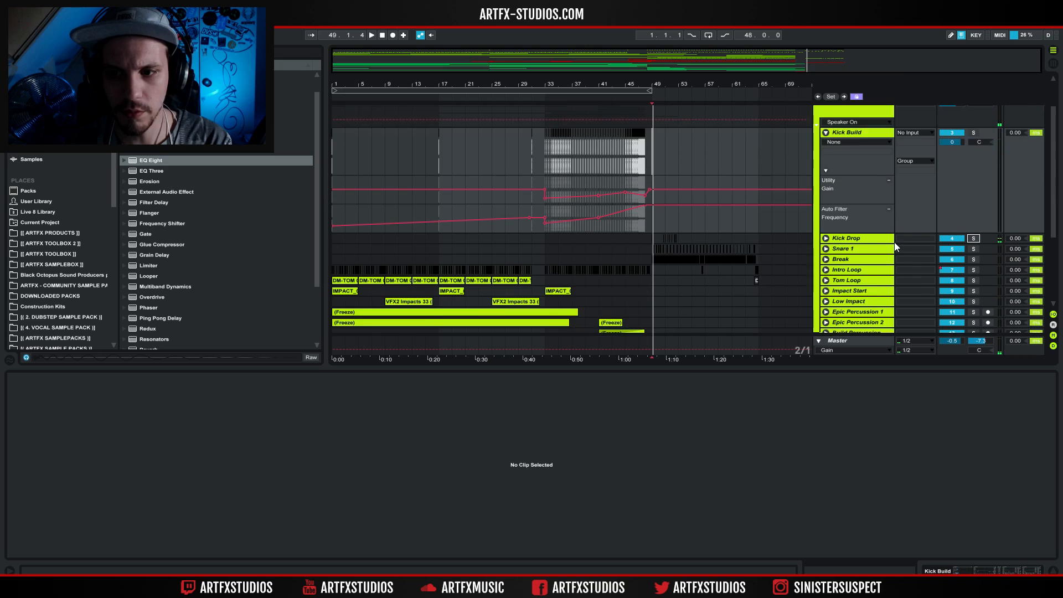
scroll(841, 244, up, 6)
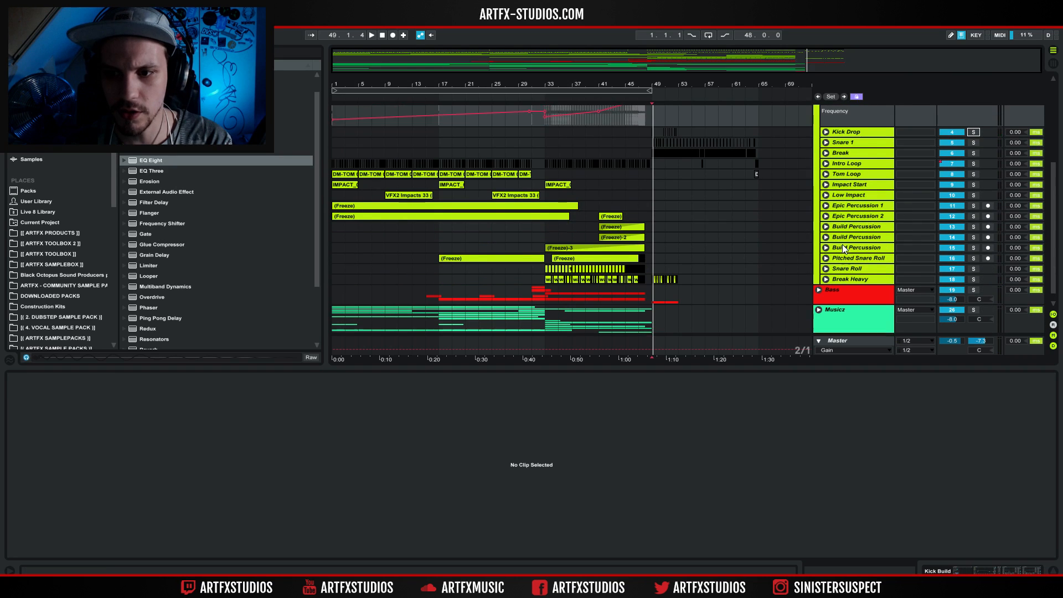
click(825, 177)
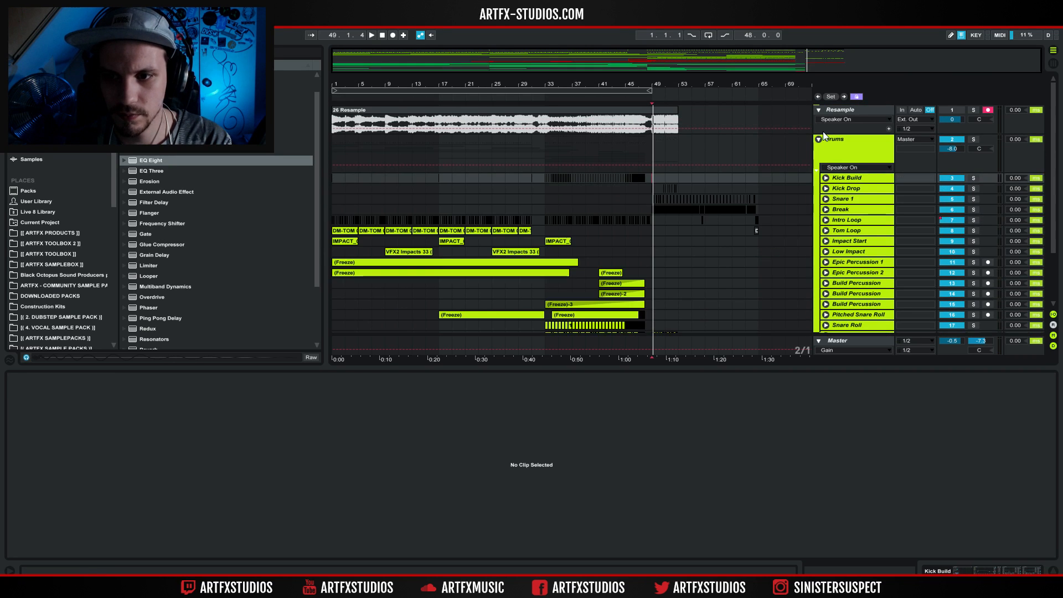
click(818, 139)
Unfold the Bass group and examine the automation lanes of the 24 Massive track, folding that track again.
click(541, 165)
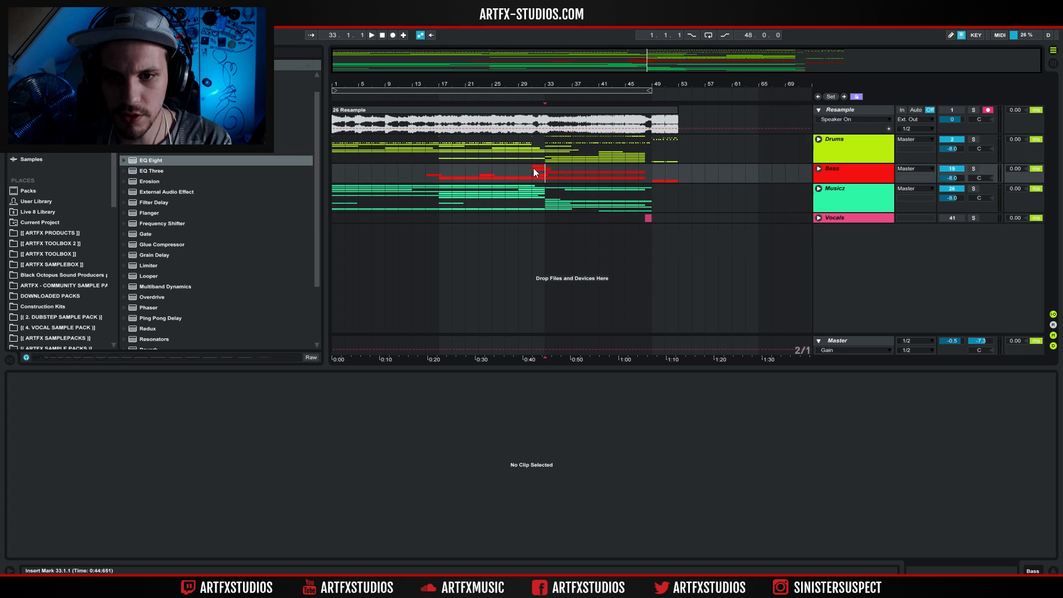
click(816, 169)
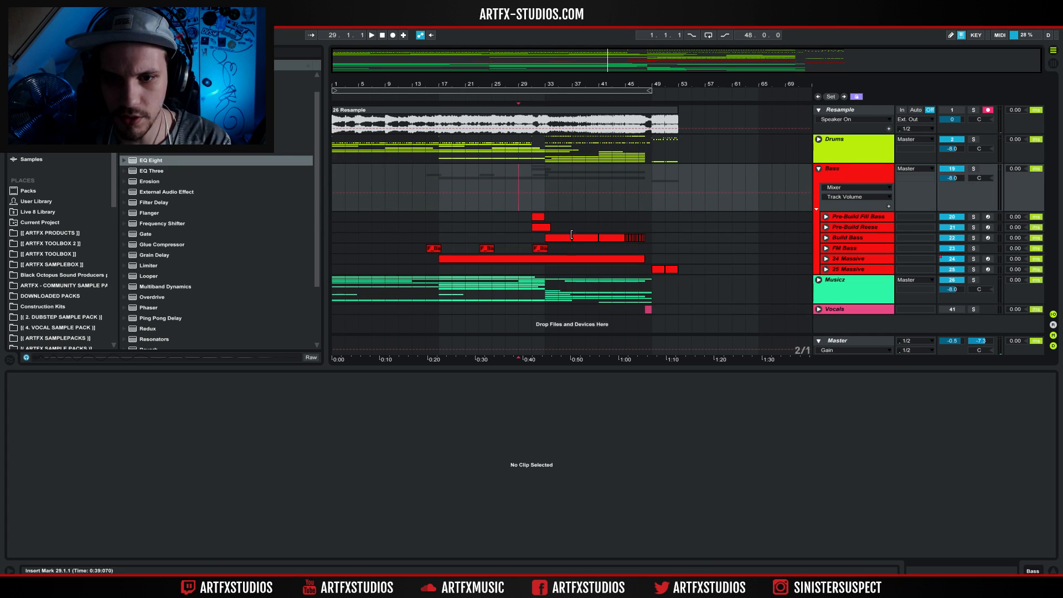
click(825, 258)
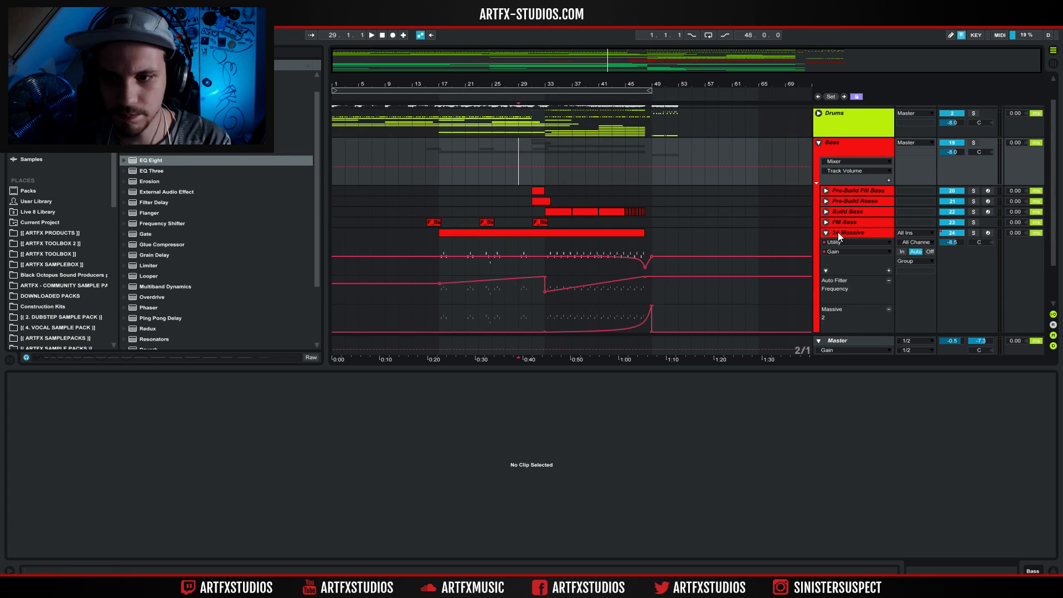
click(825, 232)
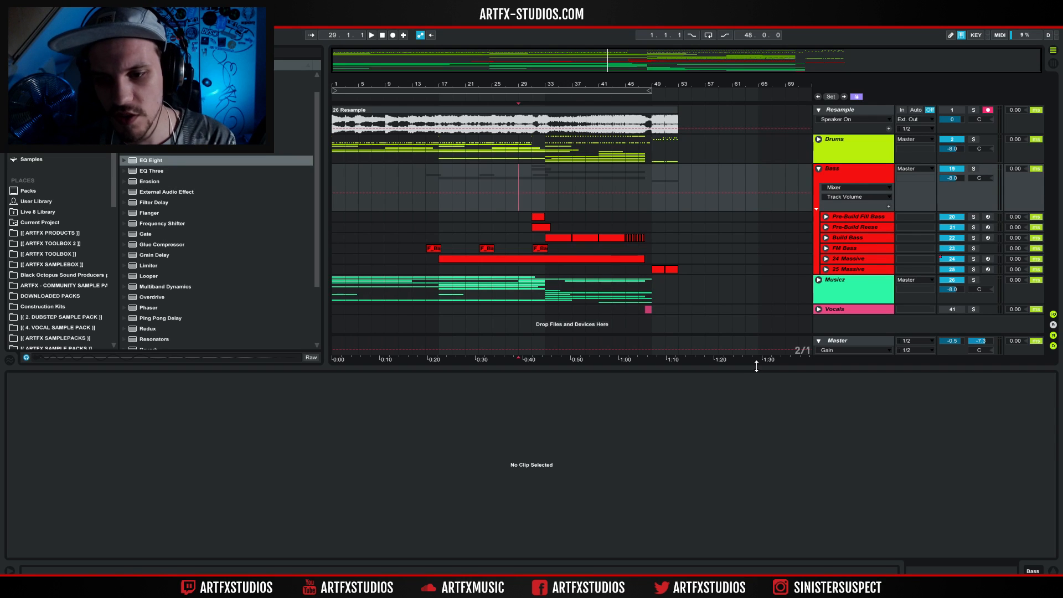
Solo and unfold the FM Bass track, and examine its effects chain and ValhallaVintageVerb settings.
drag(756, 366, 747, 485)
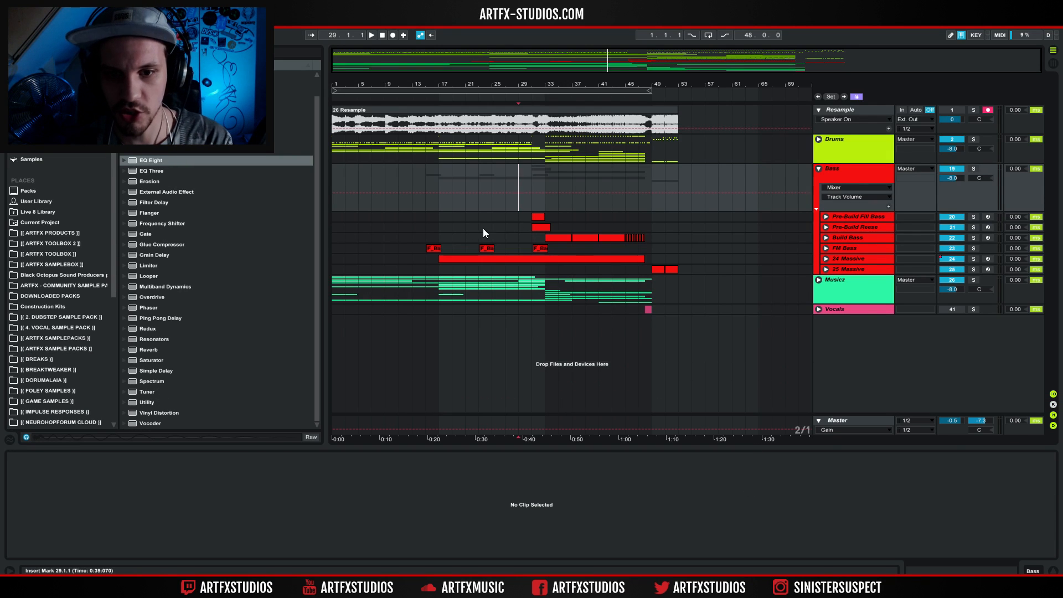
click(433, 248)
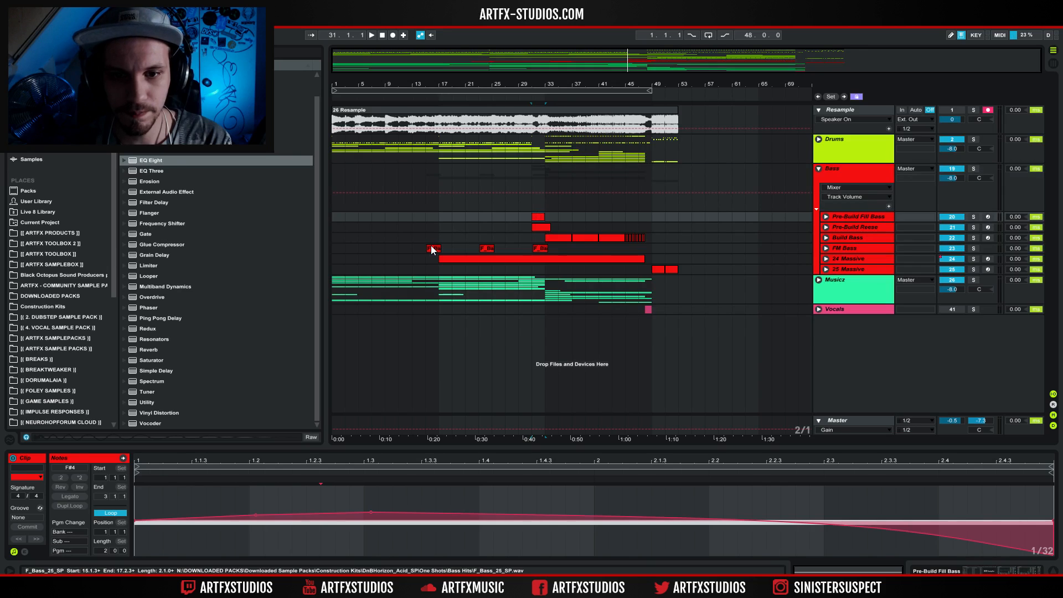
click(972, 249)
click(826, 248)
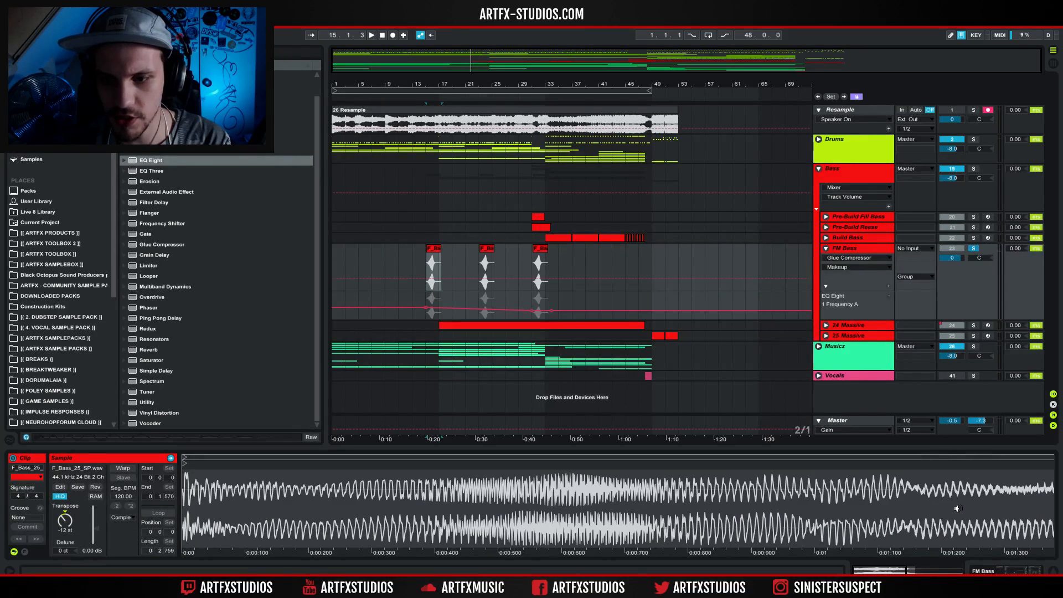
click(998, 570)
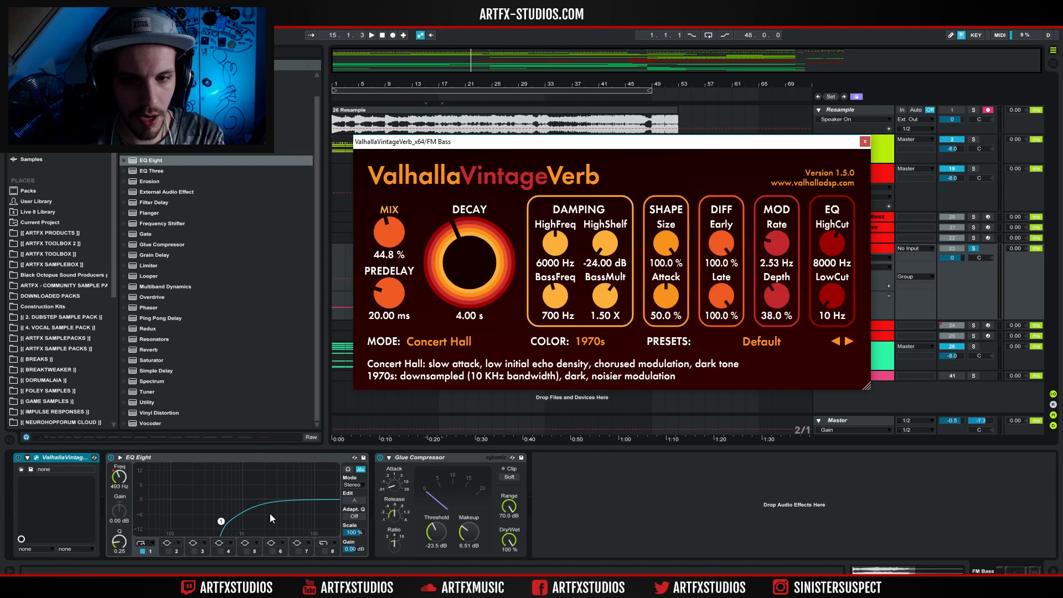
click(864, 142)
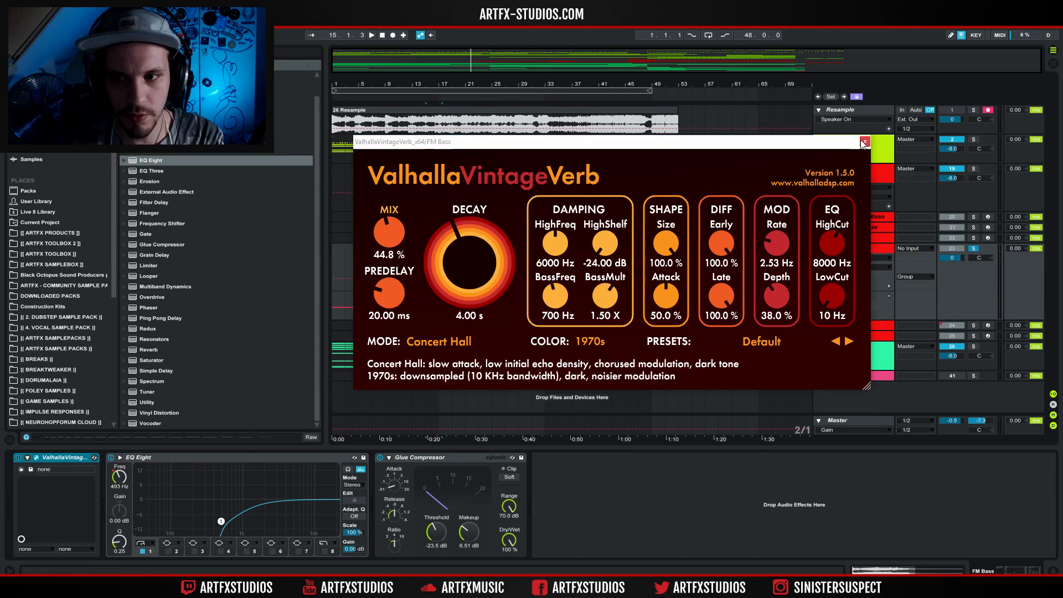
Play the three FM Bass clips in turn, starting at bars 15, 23 and 31, to hear the EQ frequency automation.
click(430, 248)
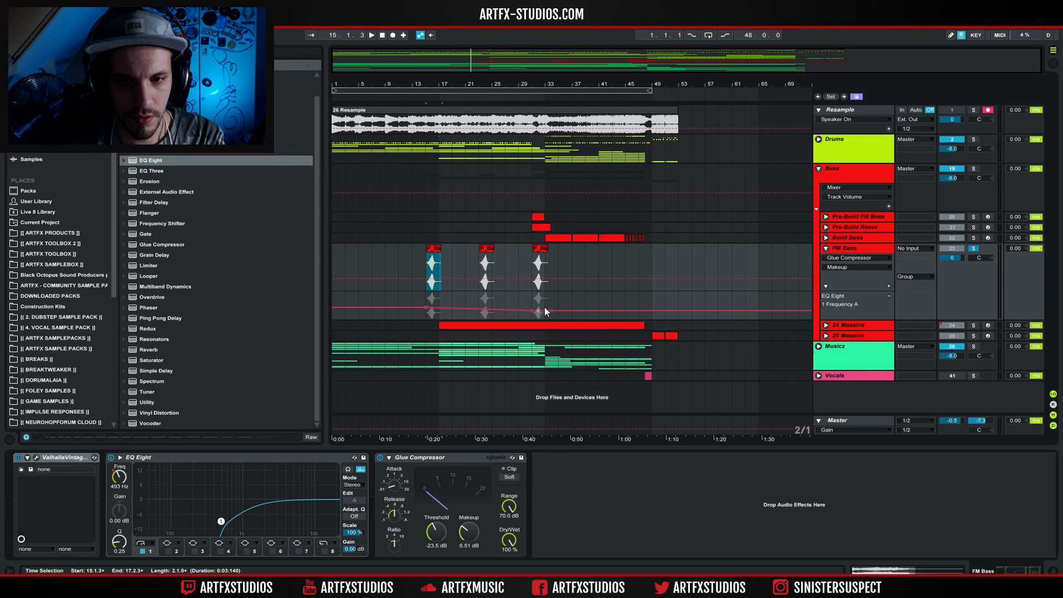
key(space)
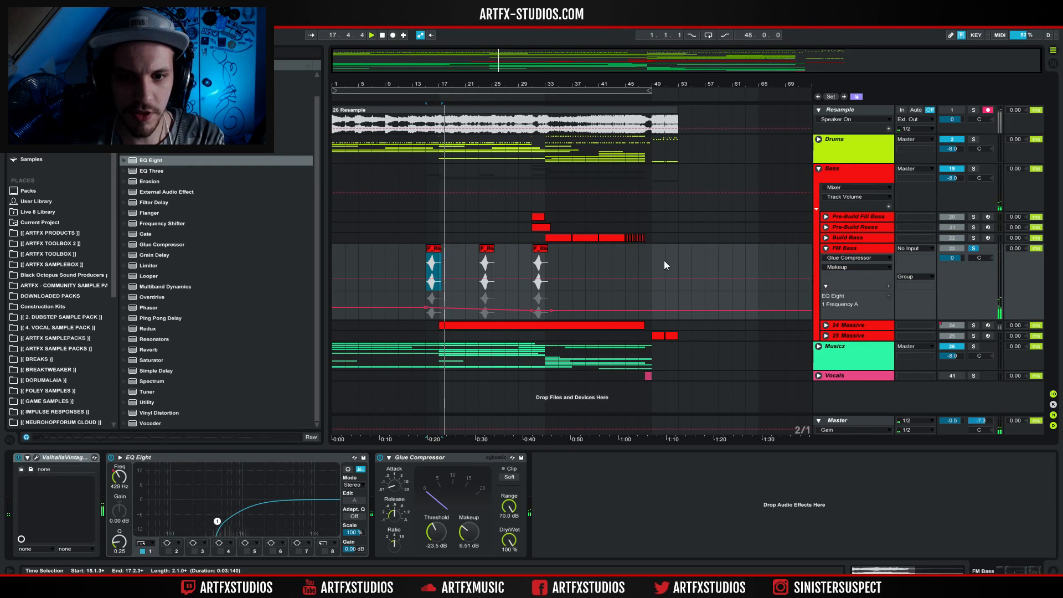
click(483, 261)
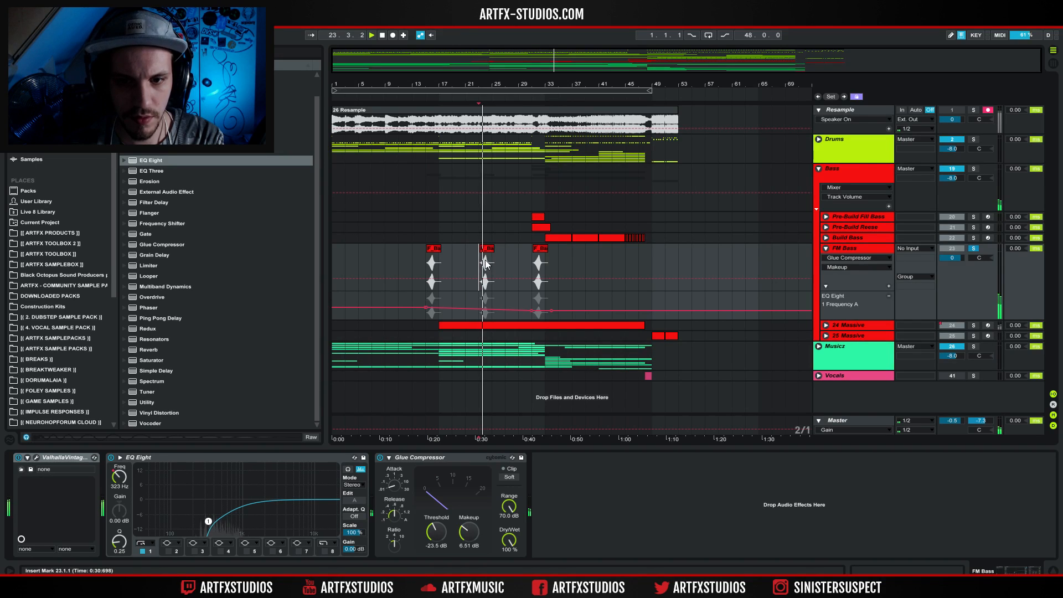
click(536, 268)
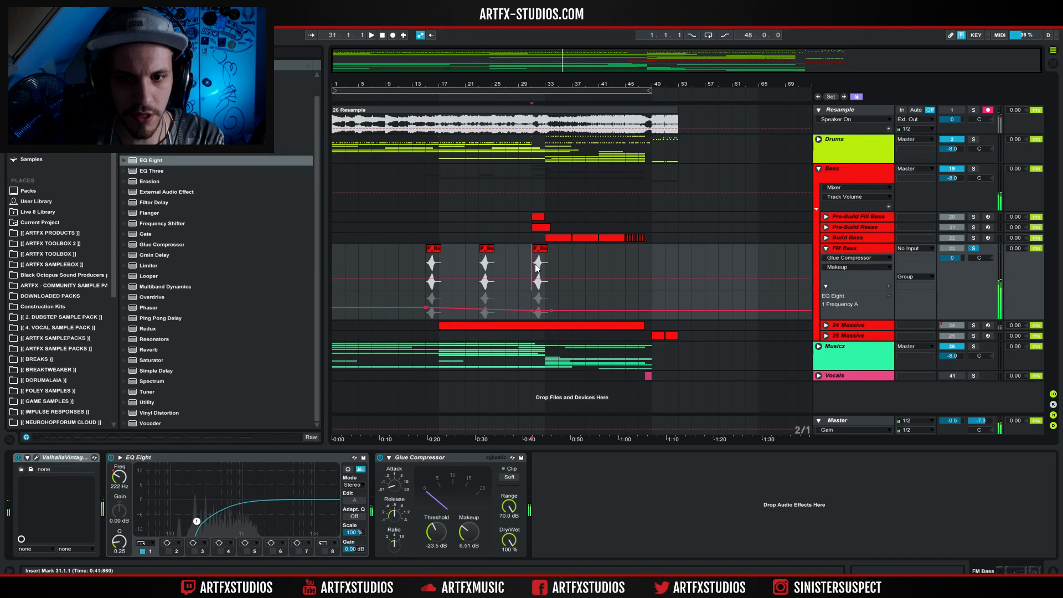
key(space)
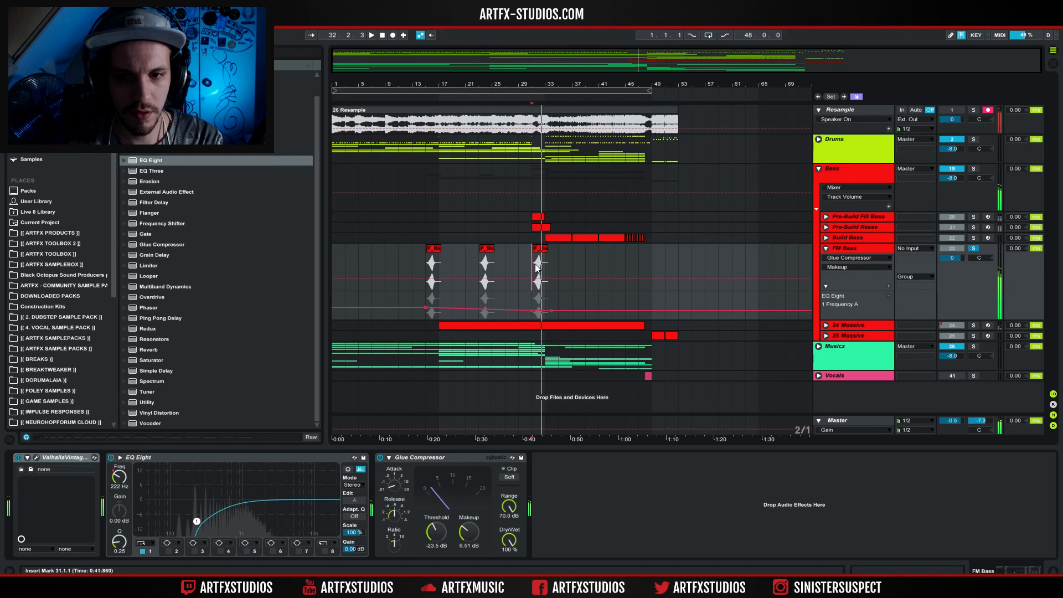
Solo and unfold the Pre-Build Fill Bass track and play its clip from bar 31 to hear the gain and filter automation.
click(973, 217)
click(826, 216)
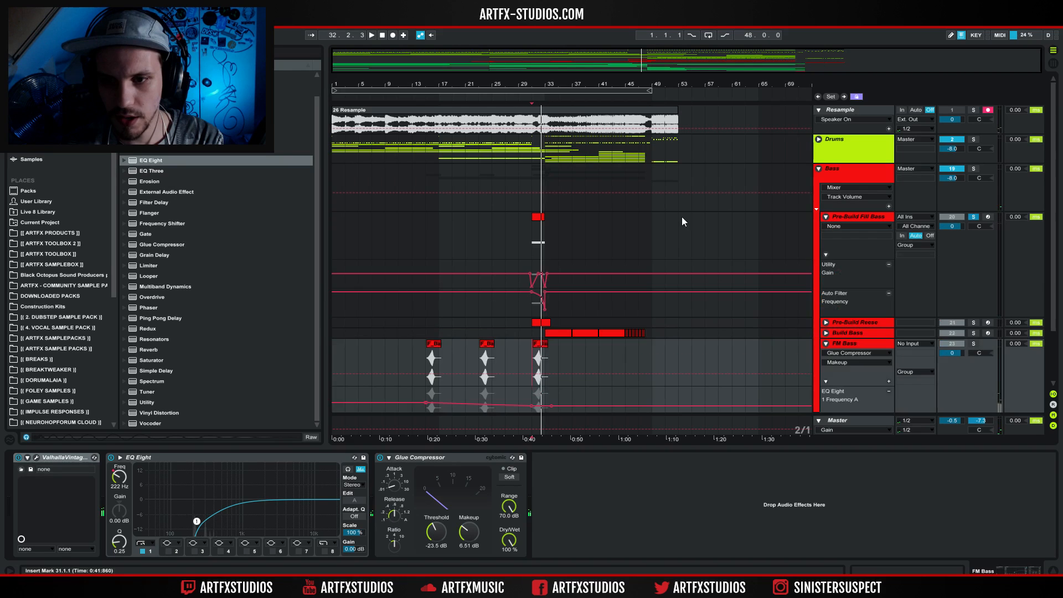
click(539, 215)
key(space)
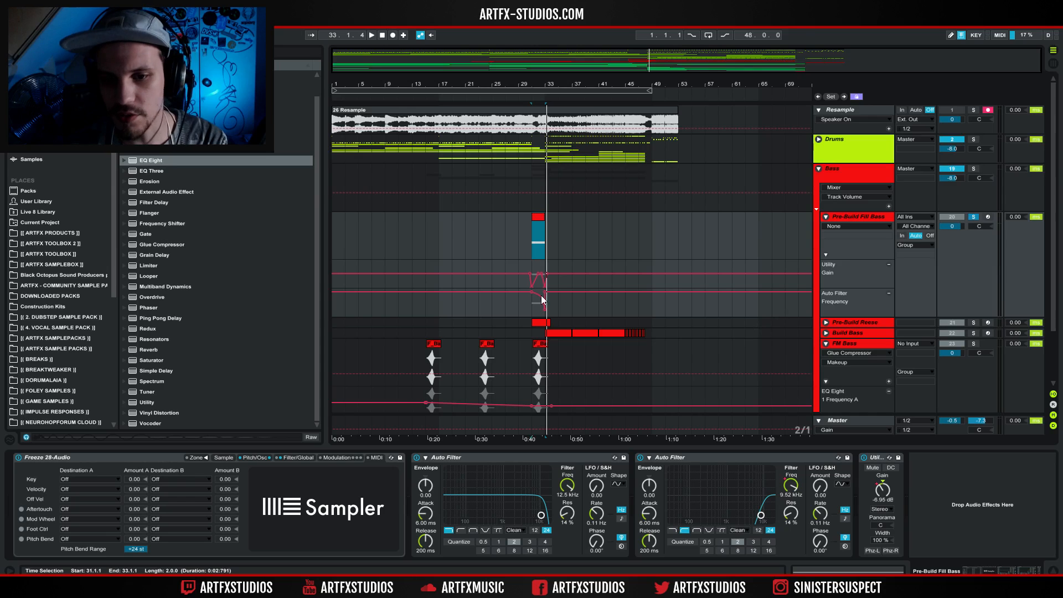
key(space)
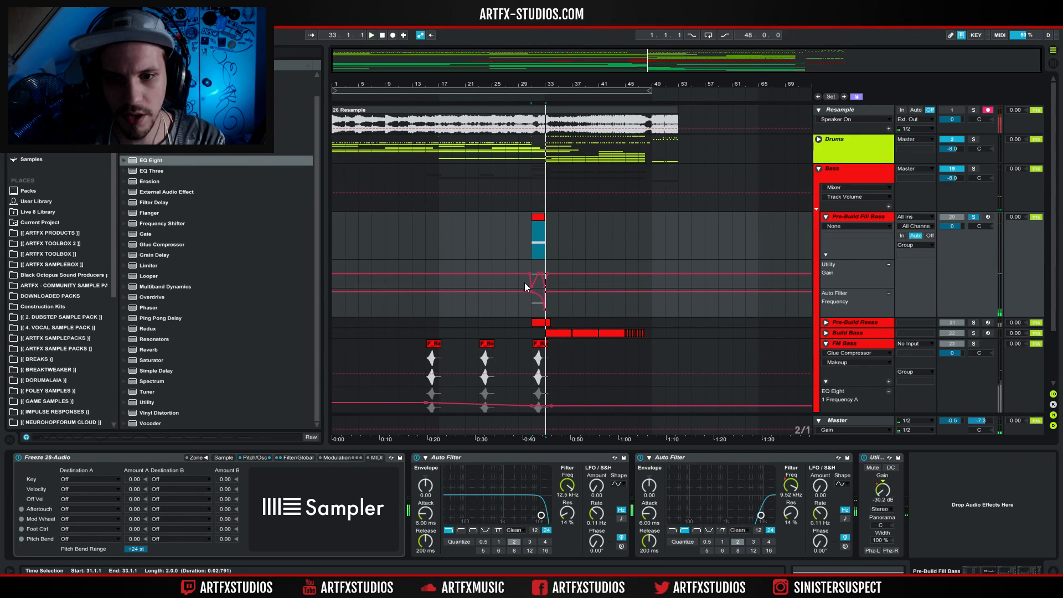
Unfold and solo the Pre-Build Reese track and play its clip from bar 31.
click(831, 321)
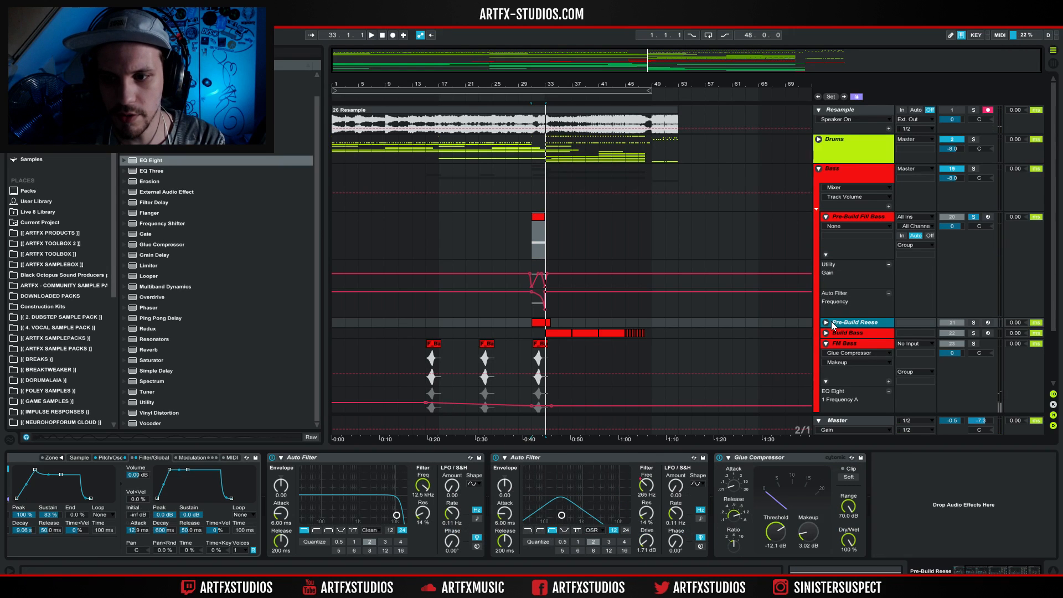
click(827, 322)
click(541, 322)
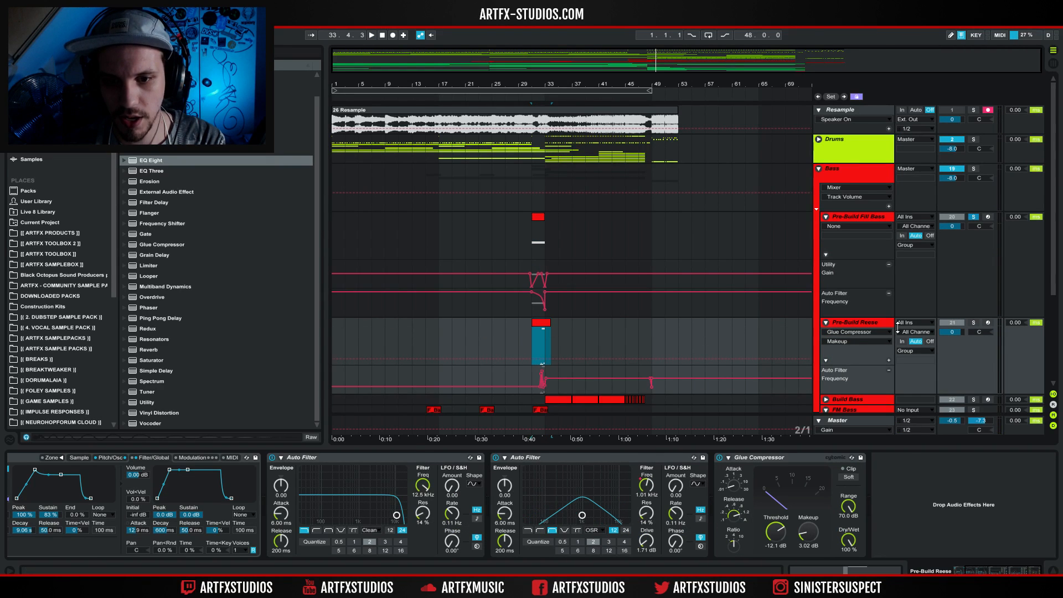
click(973, 322)
key(space)
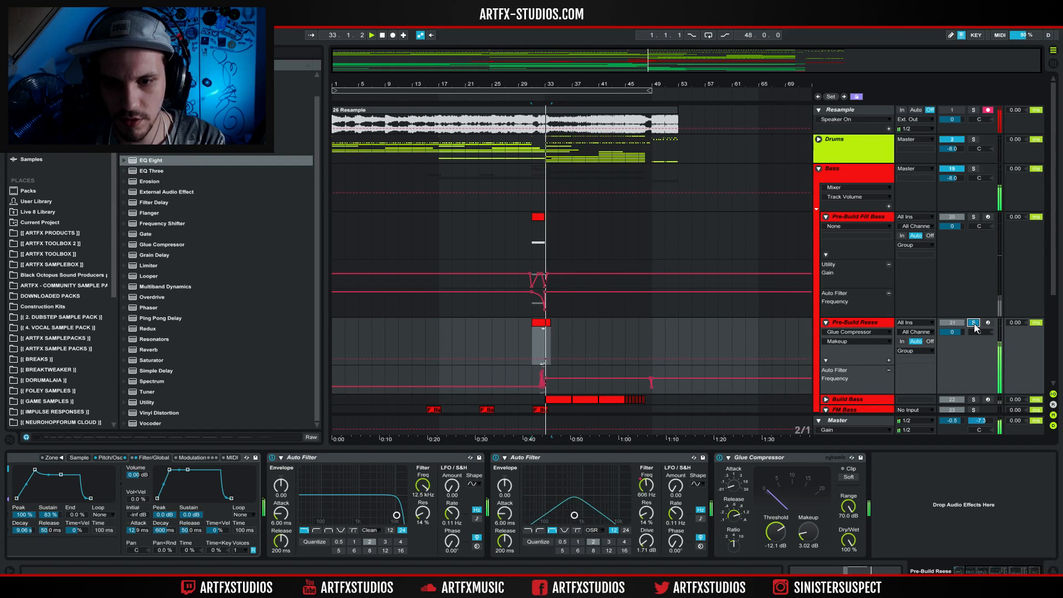
Play the Pre-Build Reese and FM Bass tracks soloed together from bar 31, and clear their solos.
scroll(917, 286, down, 5)
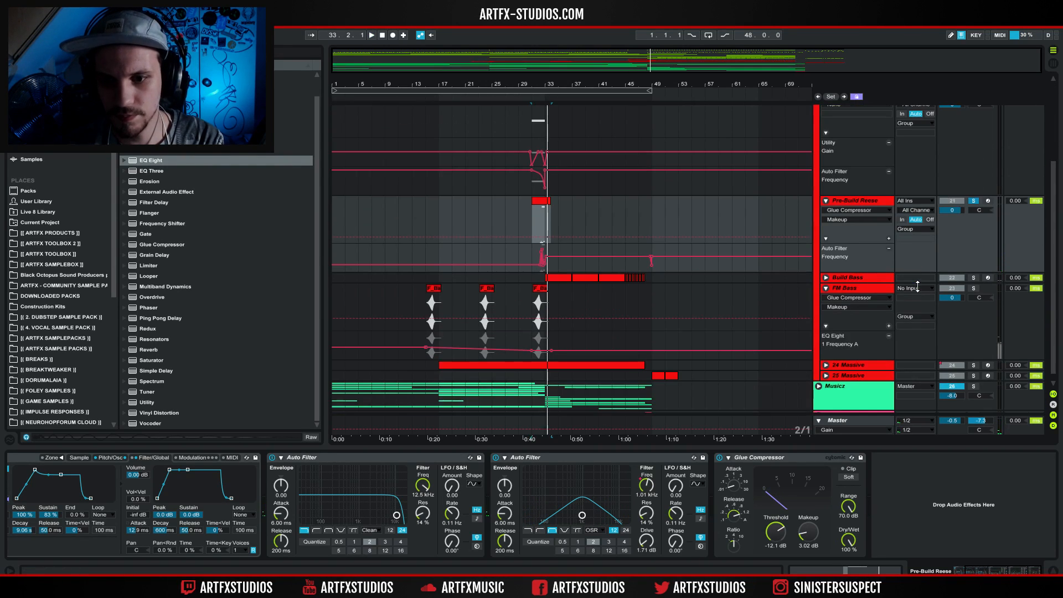
click(530, 300)
key(space)
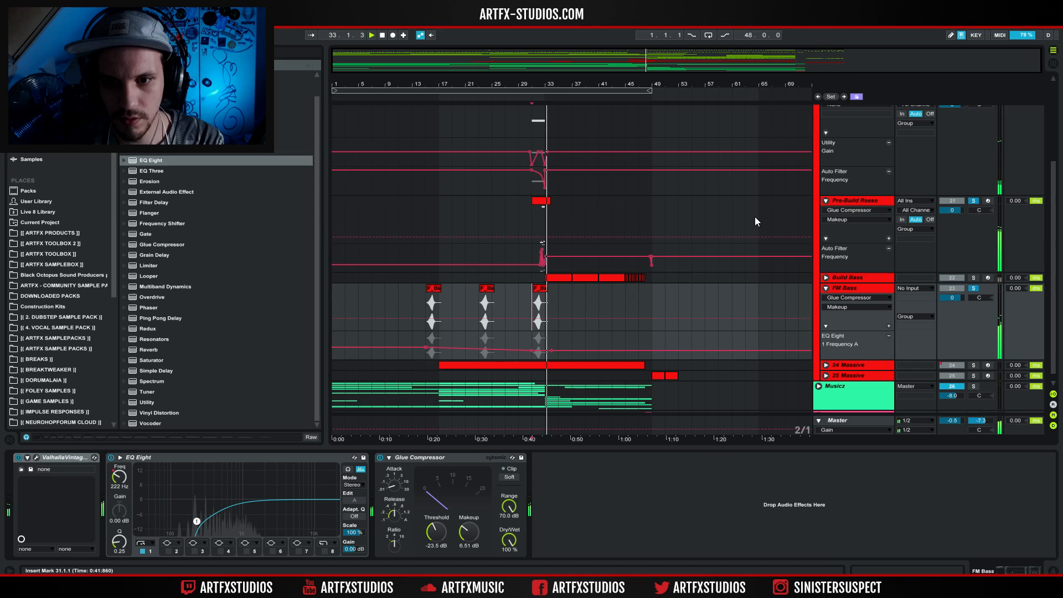
click(972, 289)
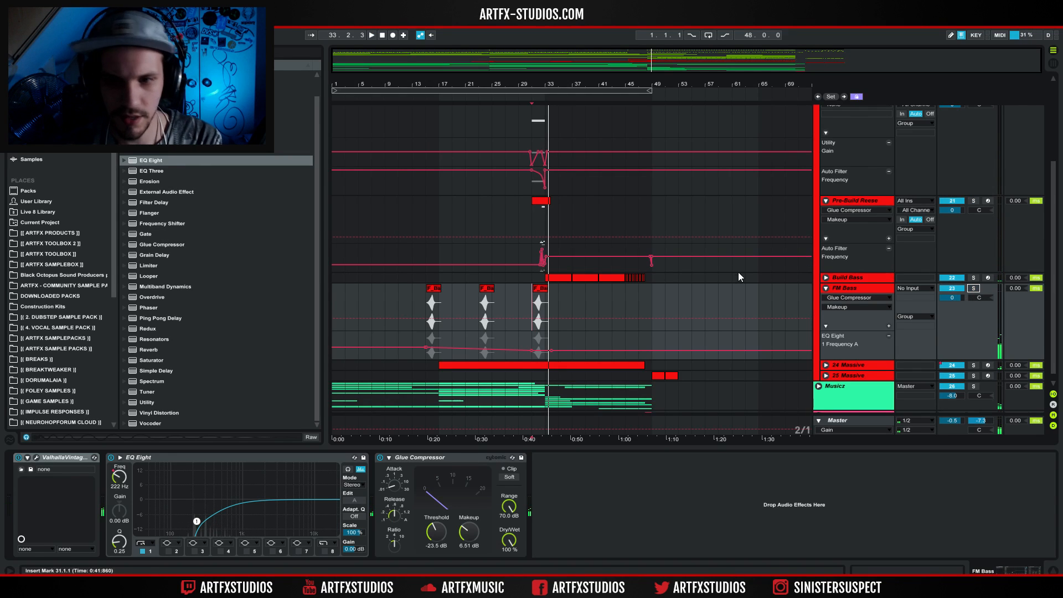
Unfold and solo the Build Bass track and play its clips from bar 33.
click(825, 277)
key(space)
click(563, 278)
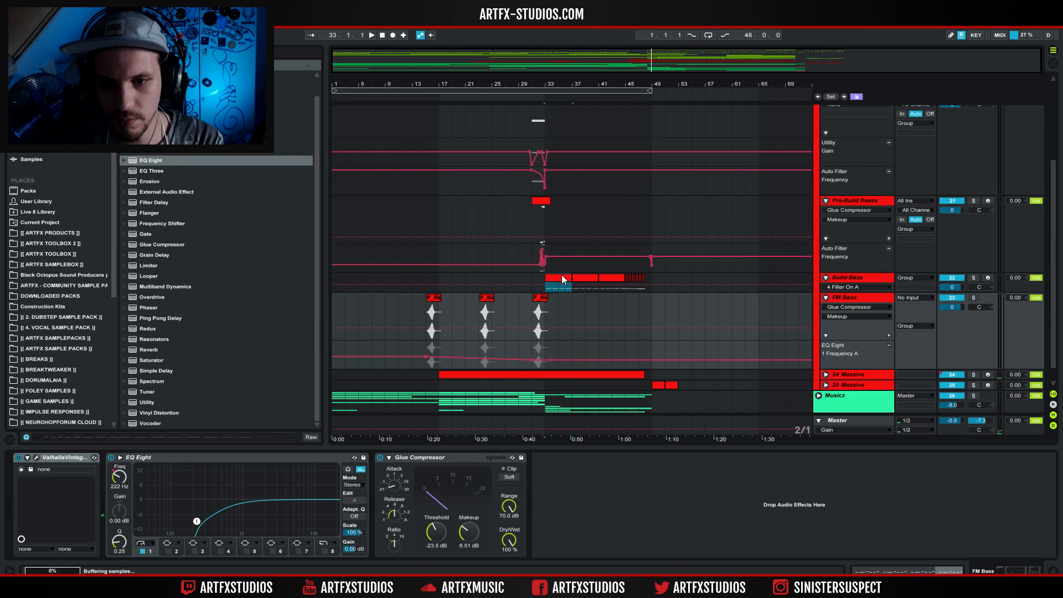
click(951, 283)
click(972, 278)
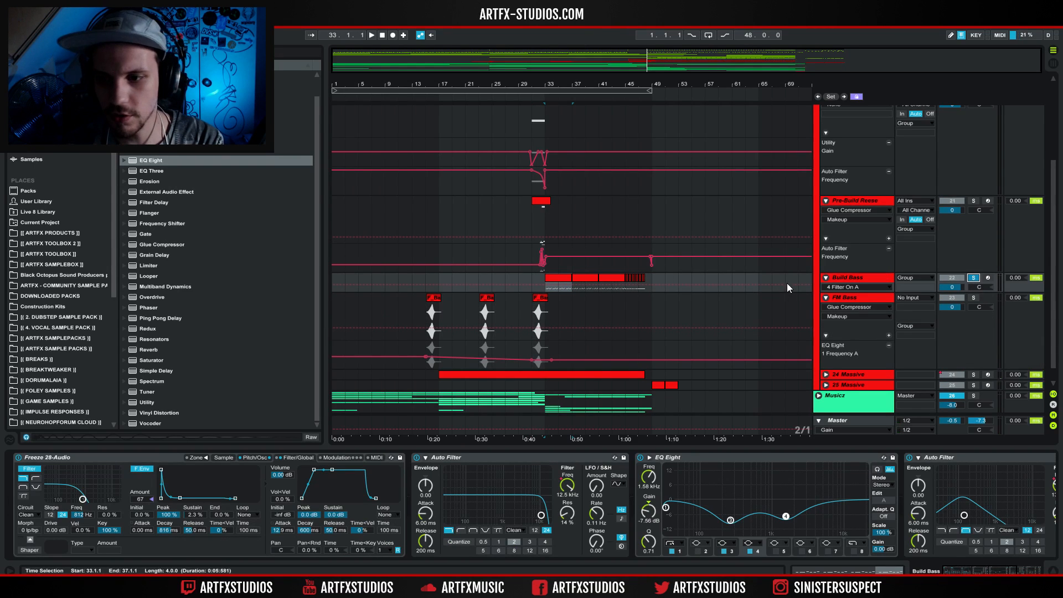
key(space)
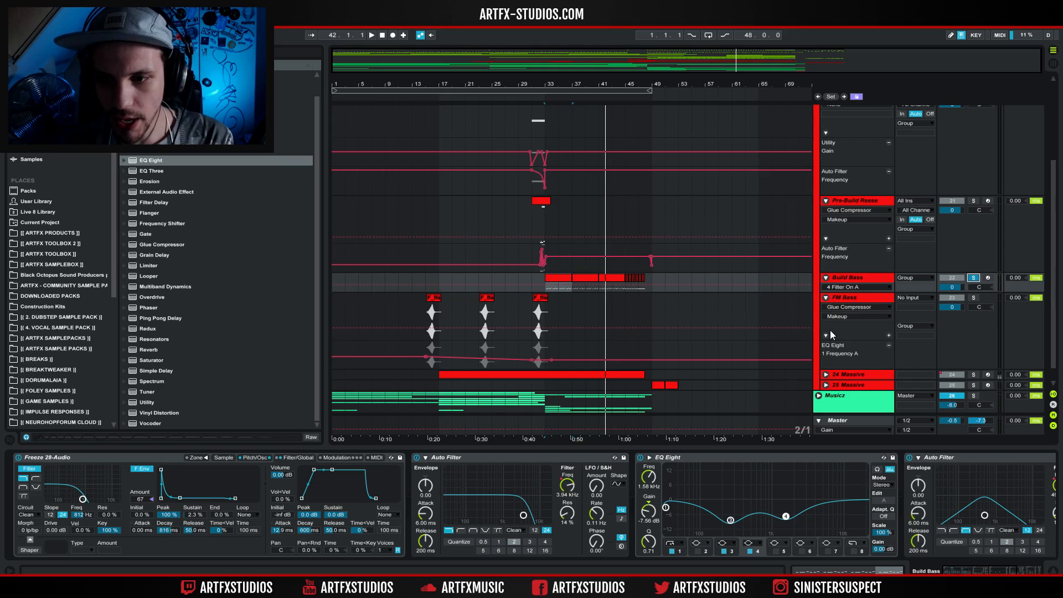
Fold the tracks in the Bass group, then unfold and solo 24 Massive with its clip from bar 17 selected.
alt+click(828, 280)
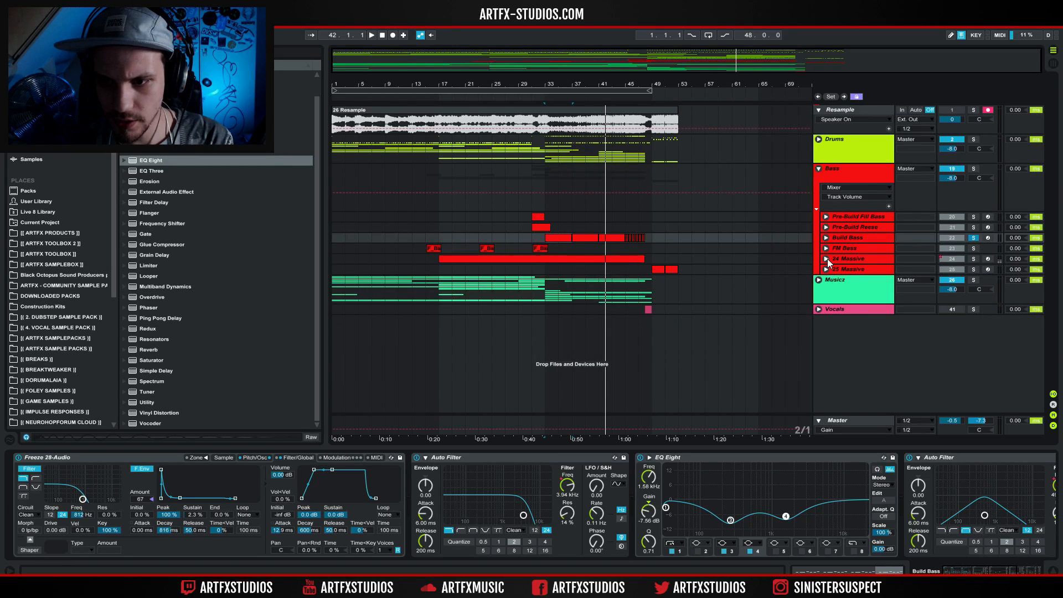
click(826, 259)
click(446, 258)
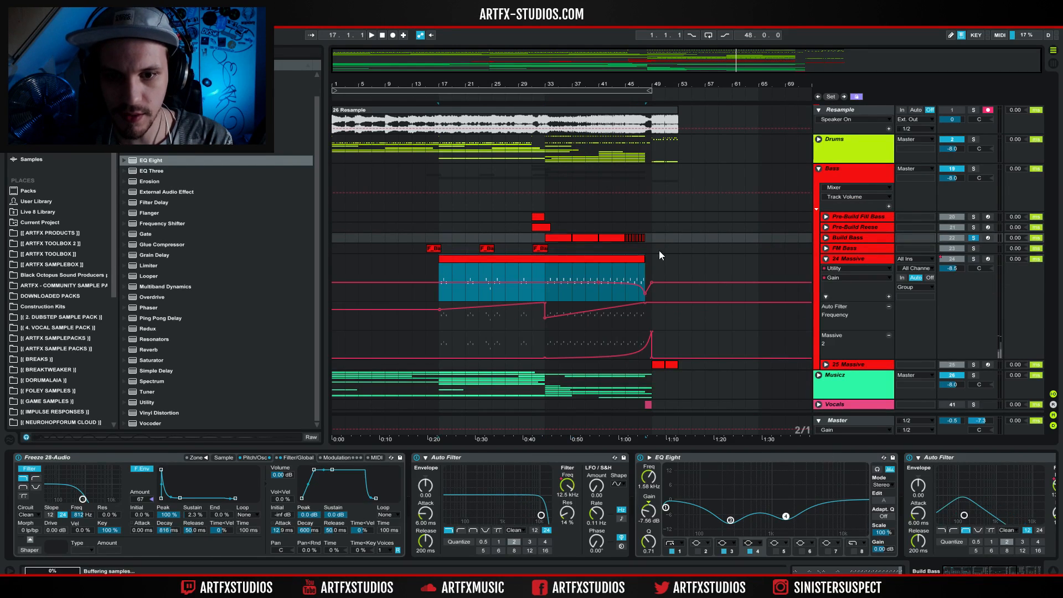
click(973, 258)
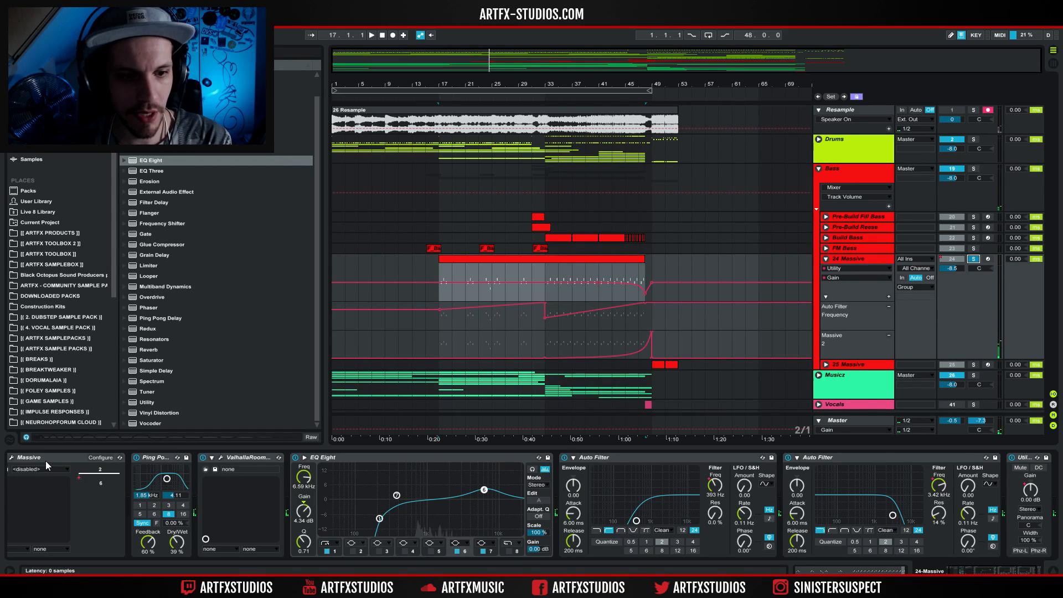
Examine the 24 Massive track's synth patch in the Massive plug-in window while playing its clip from bar 17, closing the window again.
drag(1004, 573, 997, 572)
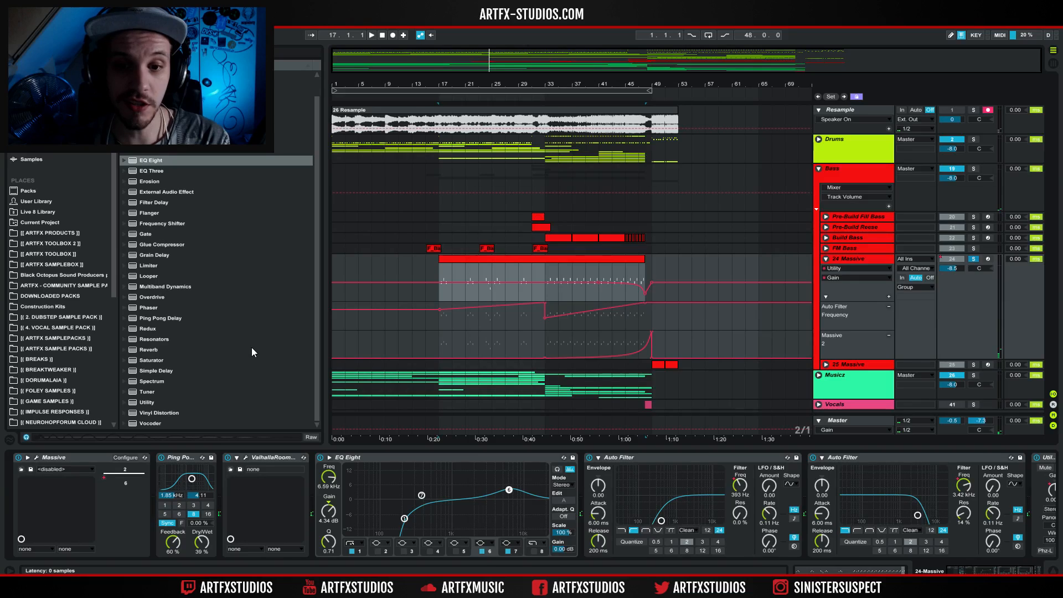
key(ctrl+alt+p)
drag(620, 198, 423, 137)
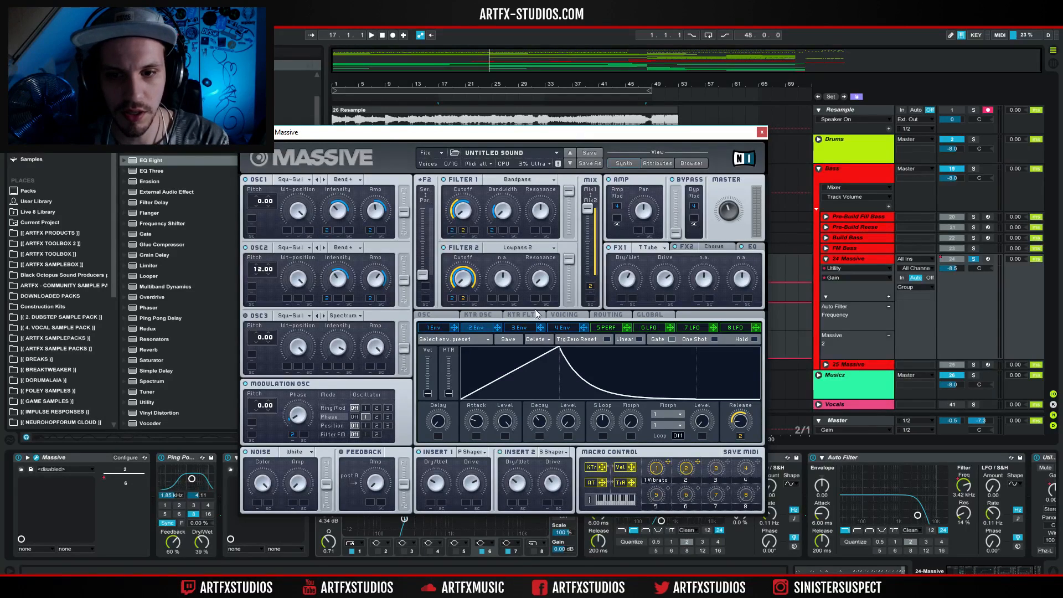
drag(711, 136, 686, 426)
key(space)
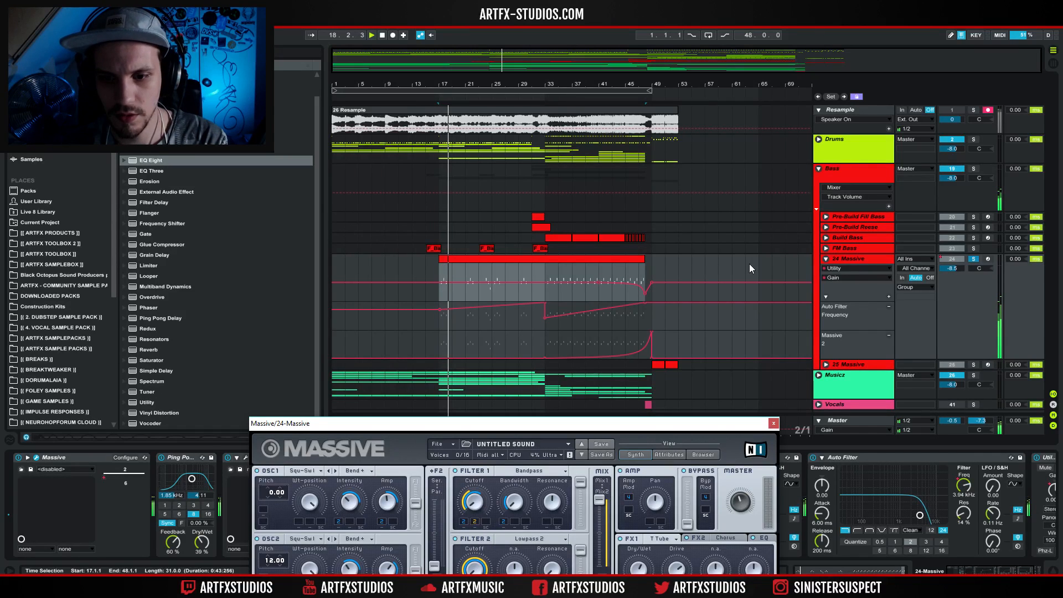
drag(617, 425, 625, 150)
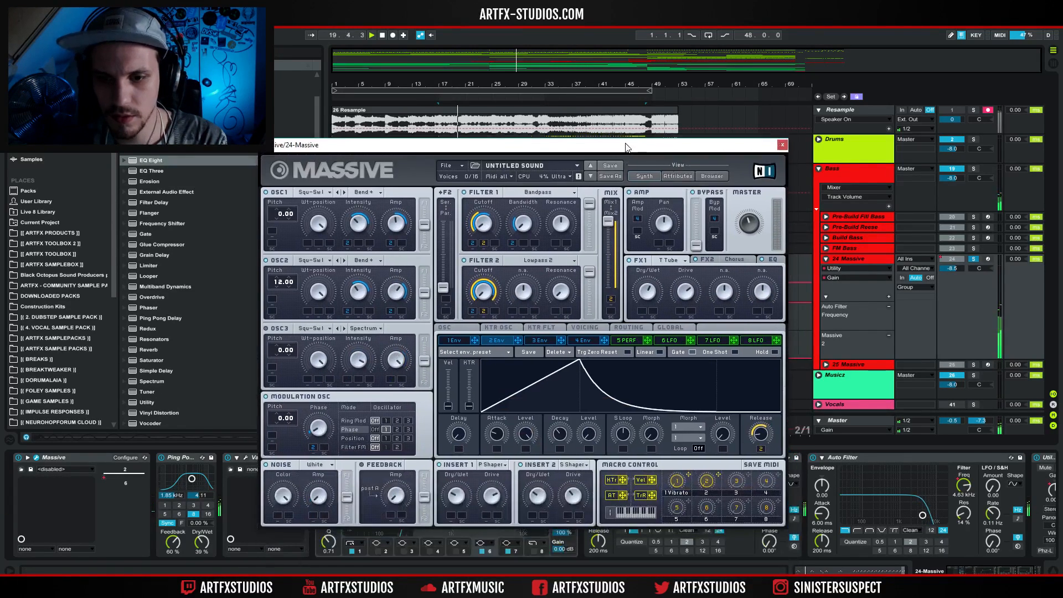
click(782, 146)
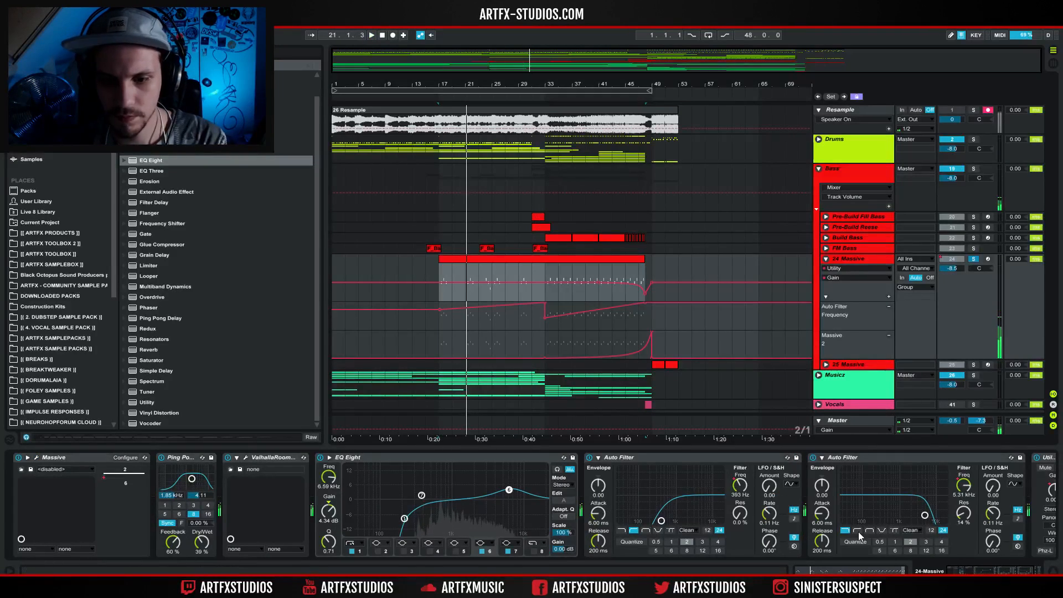
Collapse the Ping Pong Delay, ValhallaRoom, EQ Eight, both Auto Filter and Utility devices on the 24 Massive track.
scroll(193, 458, down, 2)
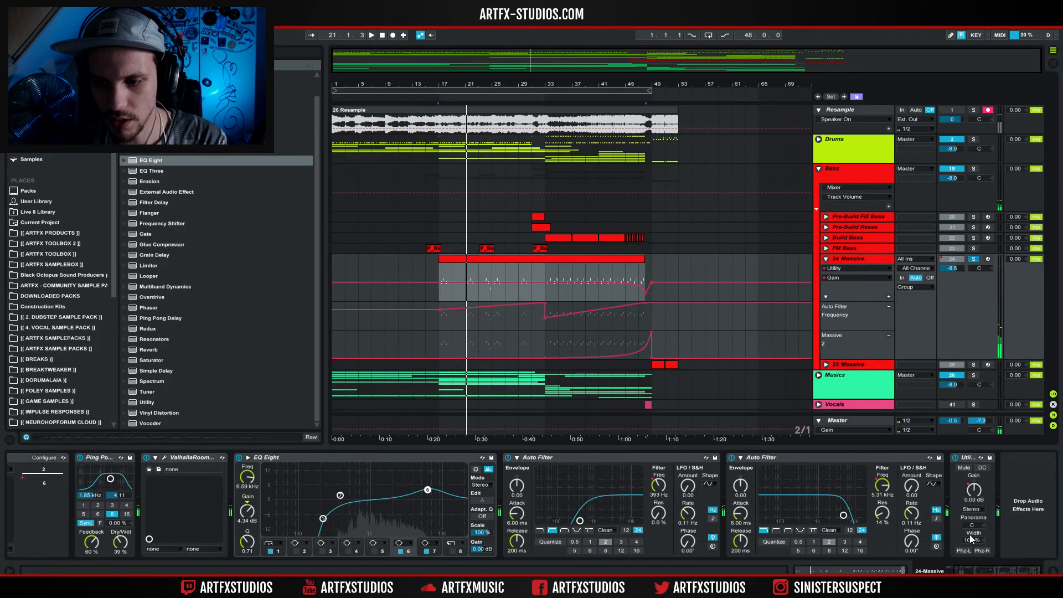
double_click(110, 456)
double_click(133, 459)
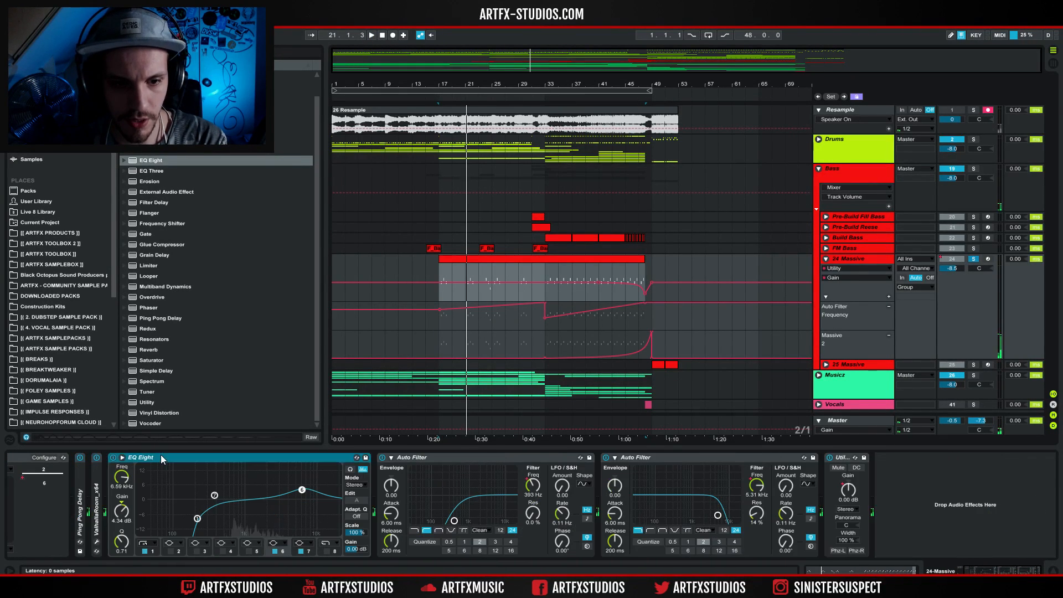
double_click(160, 455)
double_click(194, 456)
double_click(222, 454)
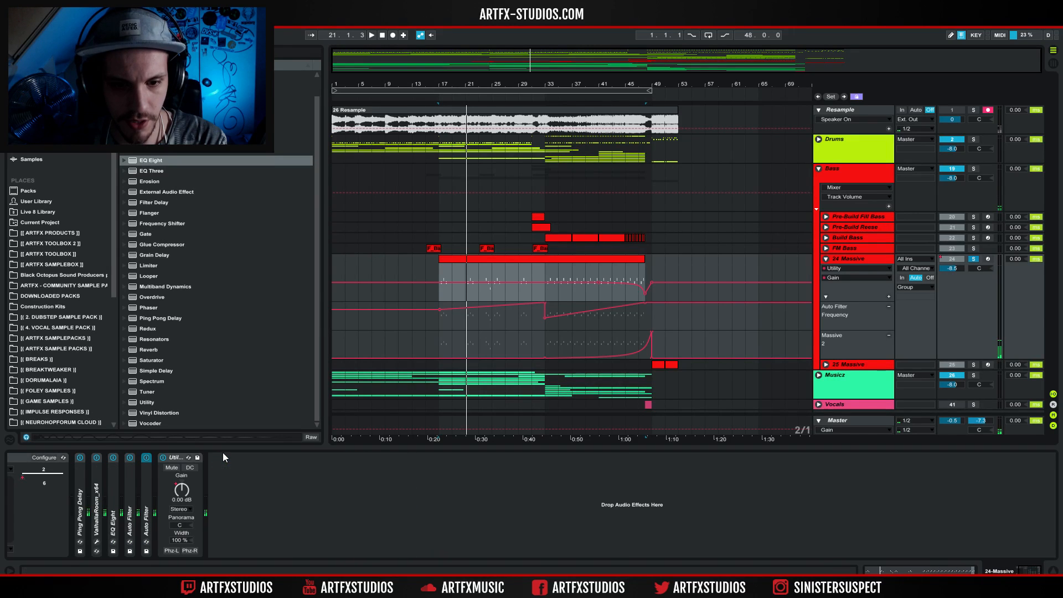
double_click(178, 454)
Switch off the effects after Massive and play the dry sound from bar 17 and from bar 45.
click(146, 457)
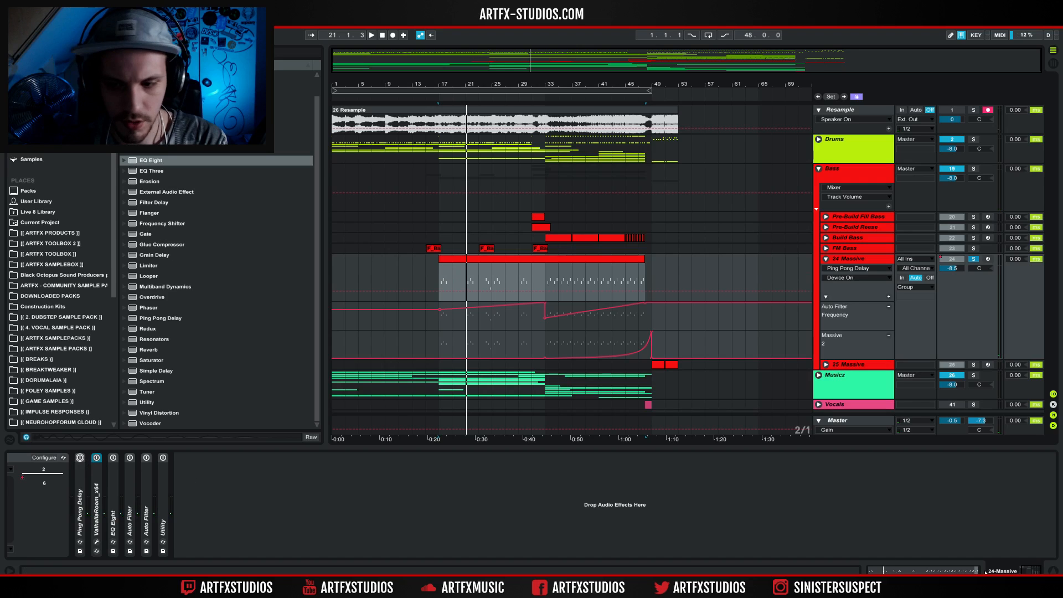
click(1015, 573)
key(space)
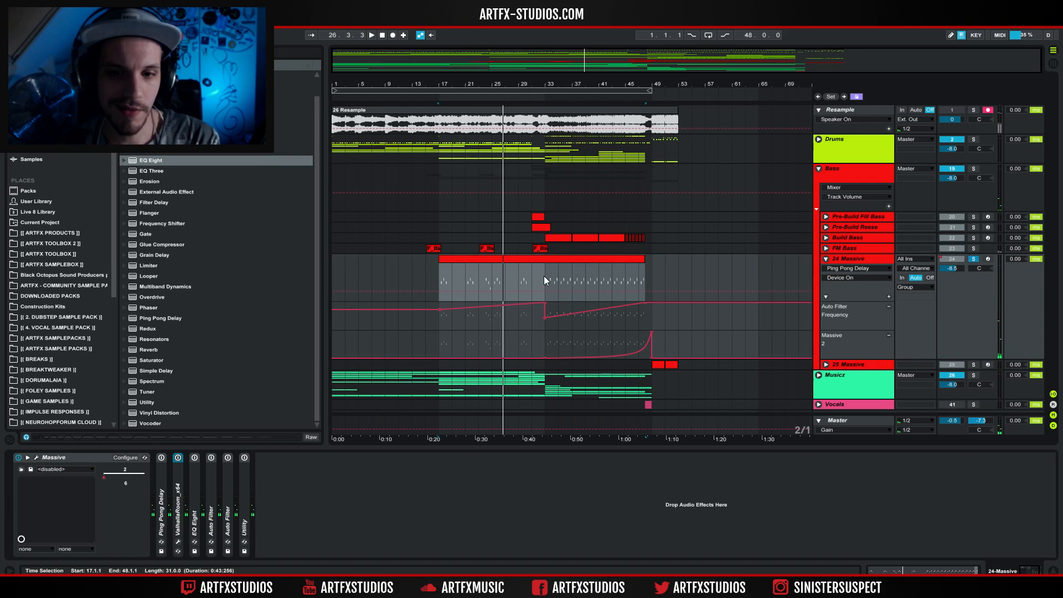
click(625, 277)
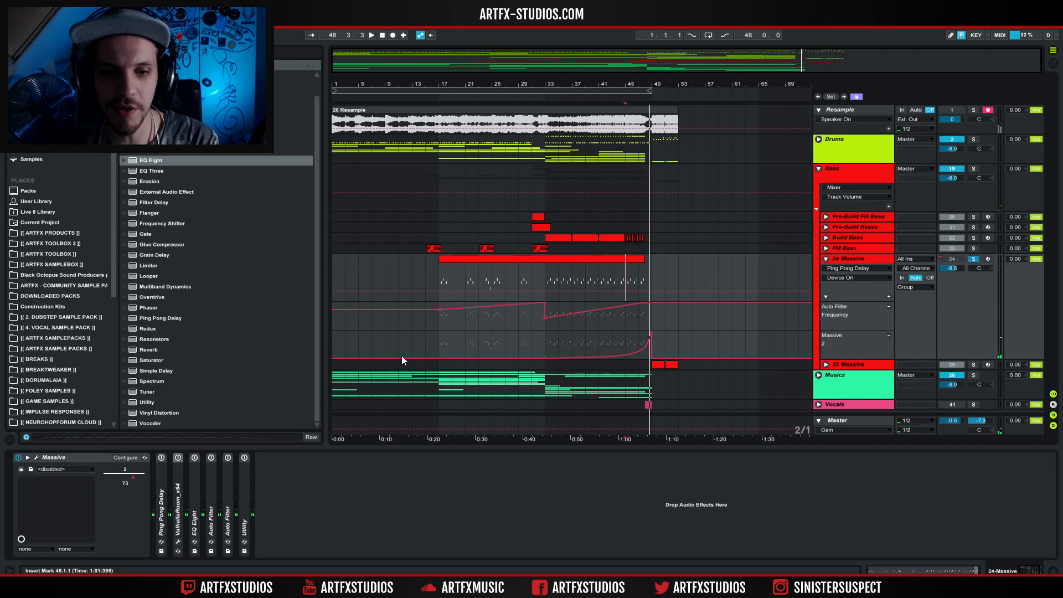
Switch on Ping Pong Delay and ValhallaRoom one after the other, playing the 24 Massive clip from bar 17 each time.
click(162, 455)
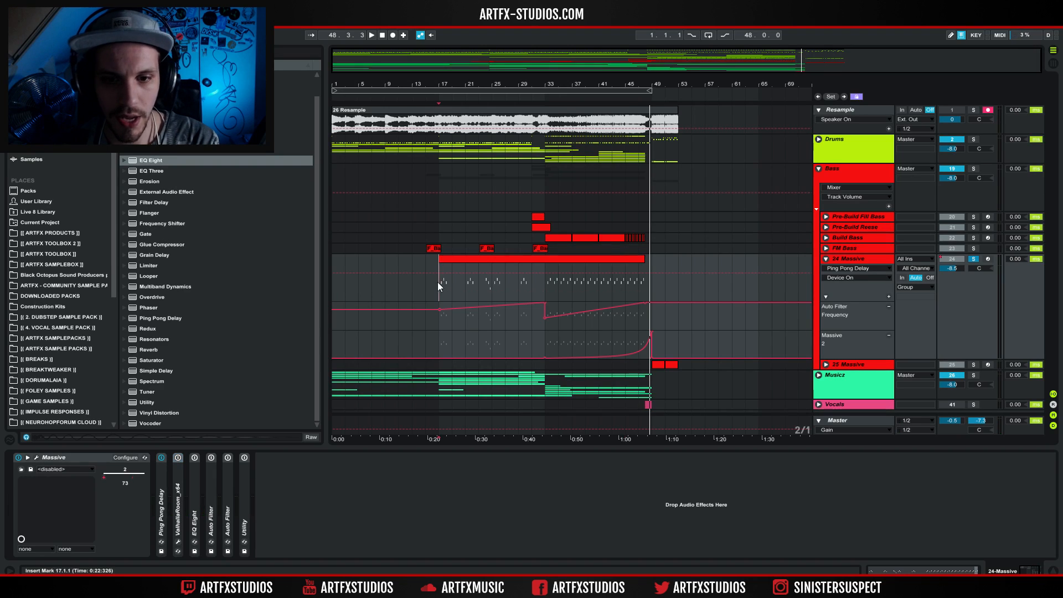
key(space)
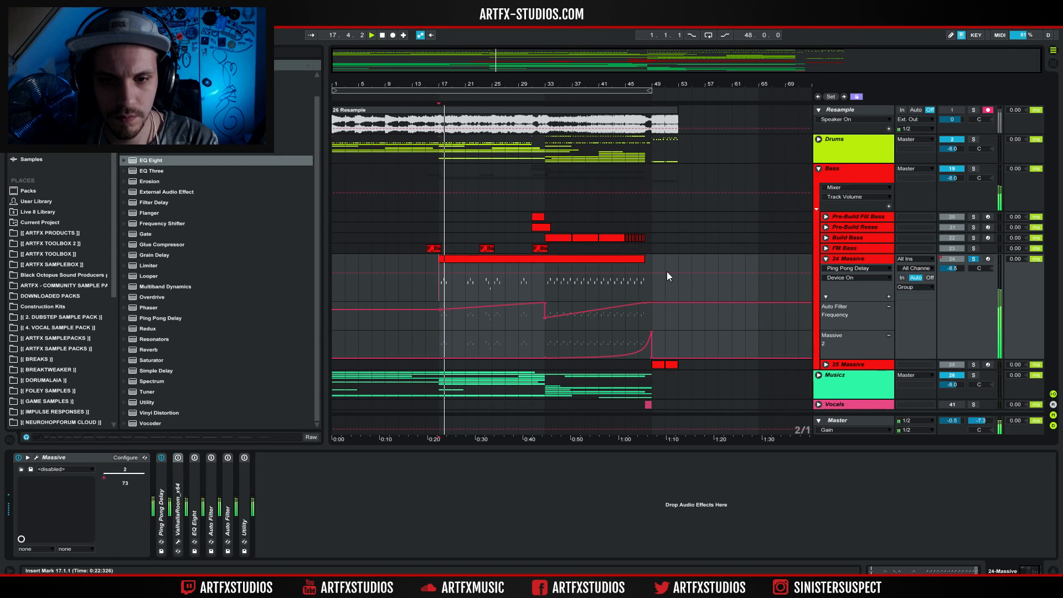
key(space)
click(178, 457)
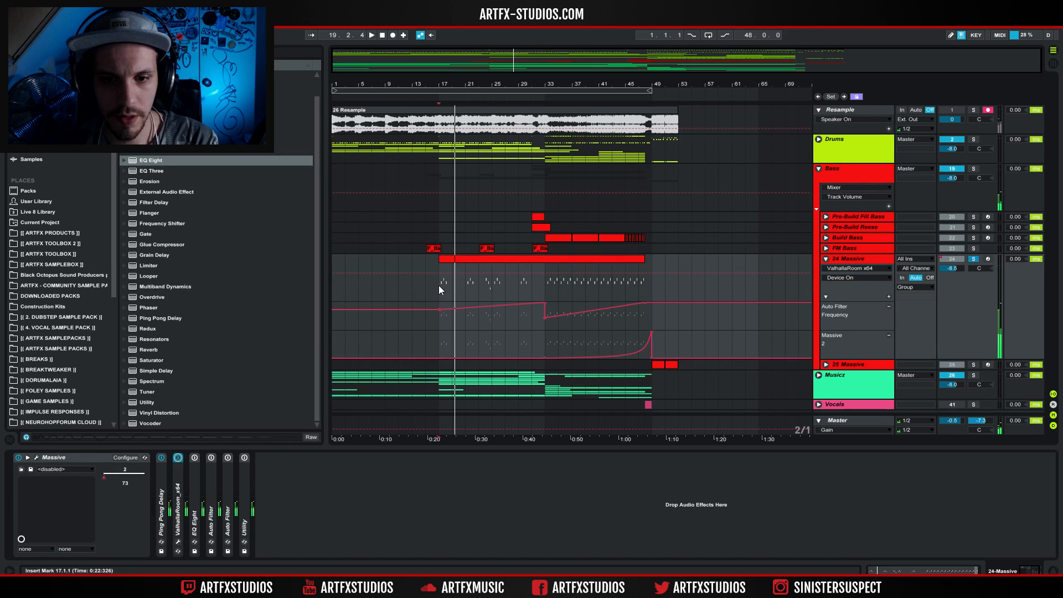
key(space)
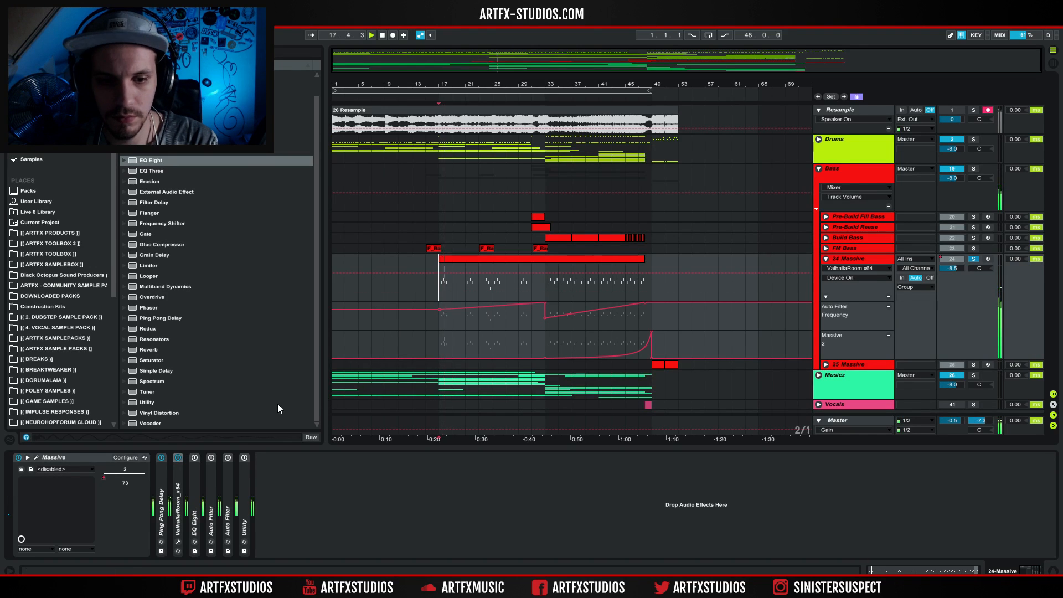
Expand and switch on EQ Eight on the 24 Massive track, playing the clip from bar 17 to hear it.
double_click(195, 481)
click(195, 458)
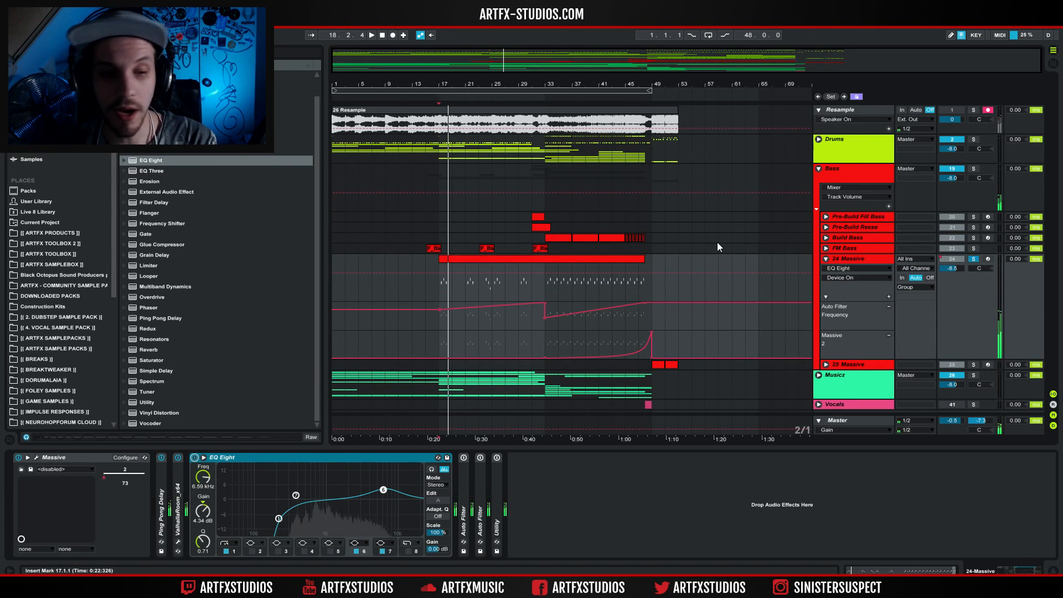
key(space)
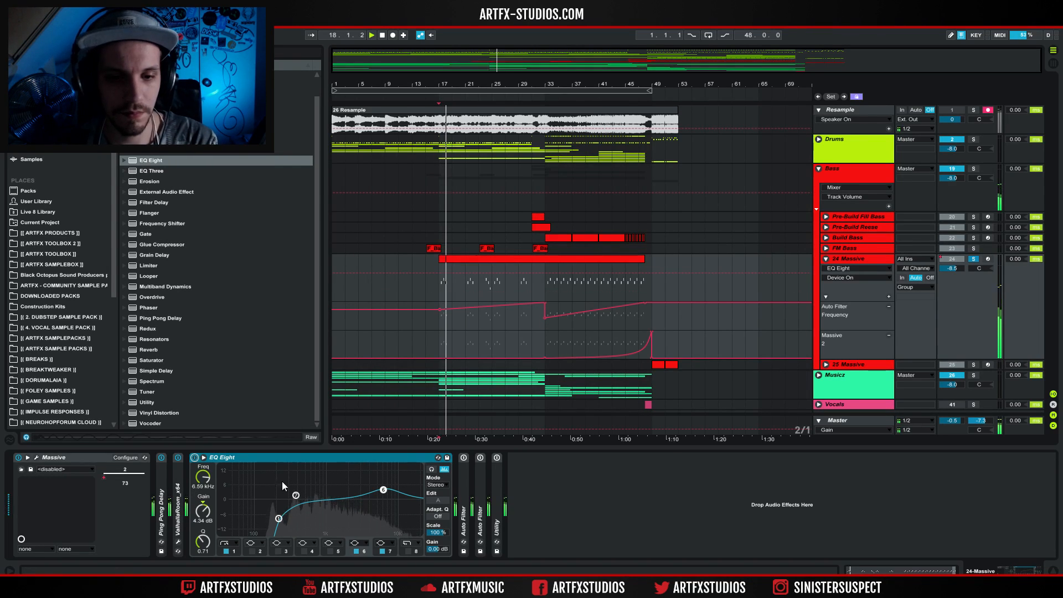
Collapse EQ Eight, expand the first Auto Filter, and expand EQ Eight again to compare their curves.
double_click(353, 456)
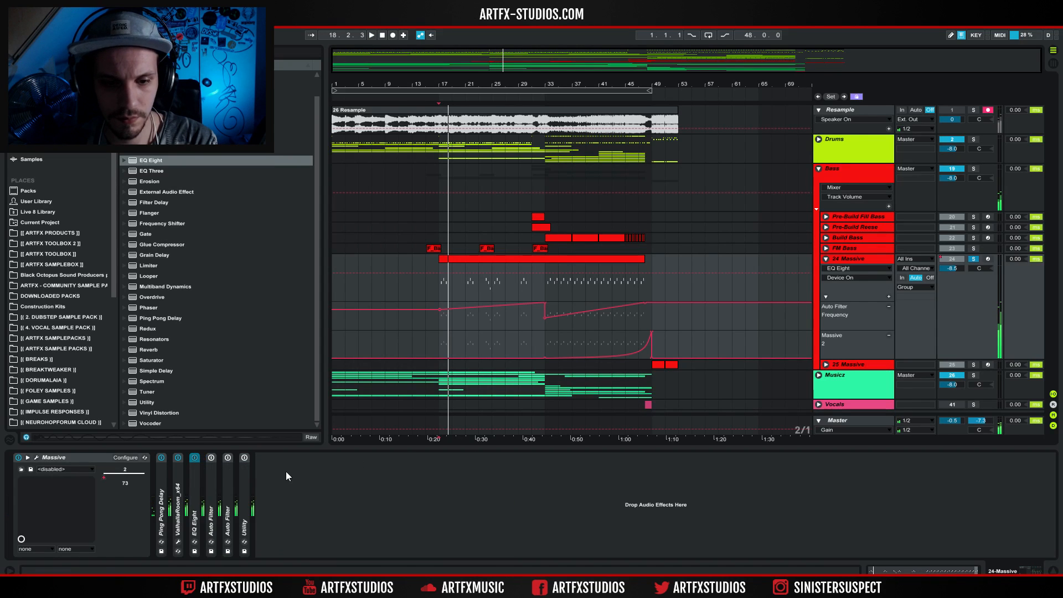
double_click(213, 488)
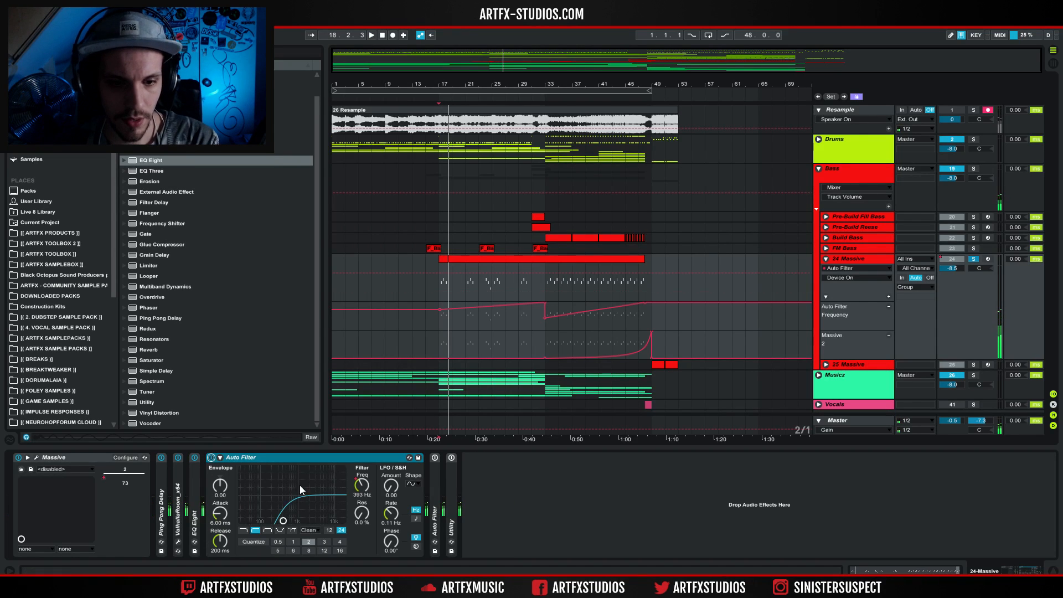
double_click(192, 477)
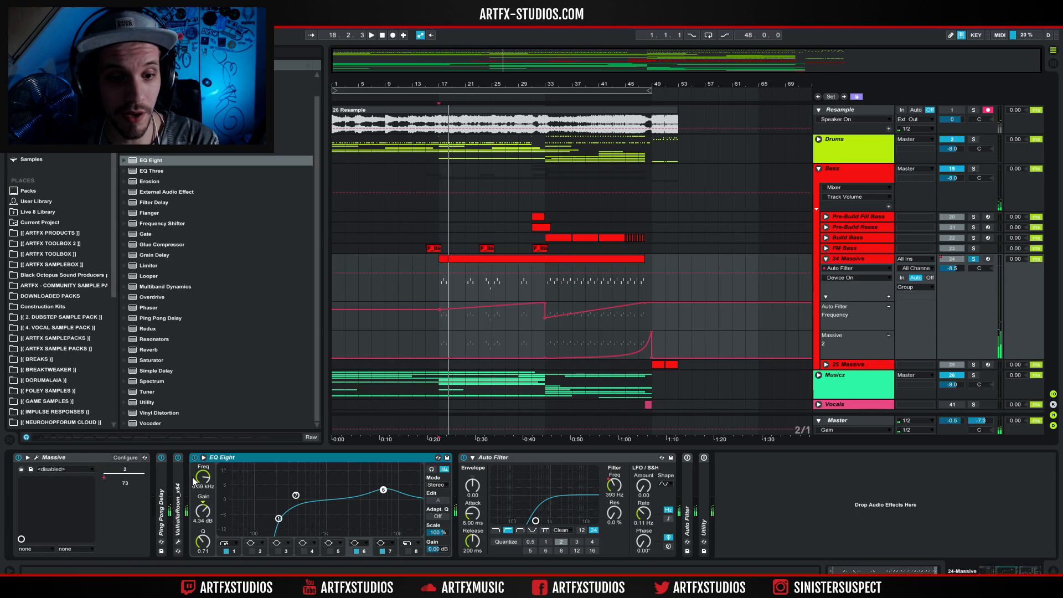
Collapse EQ Eight, play the 24 Massive clip from bar 17 with the first Auto Filter on, and collapse that filter.
double_click(298, 463)
key(space)
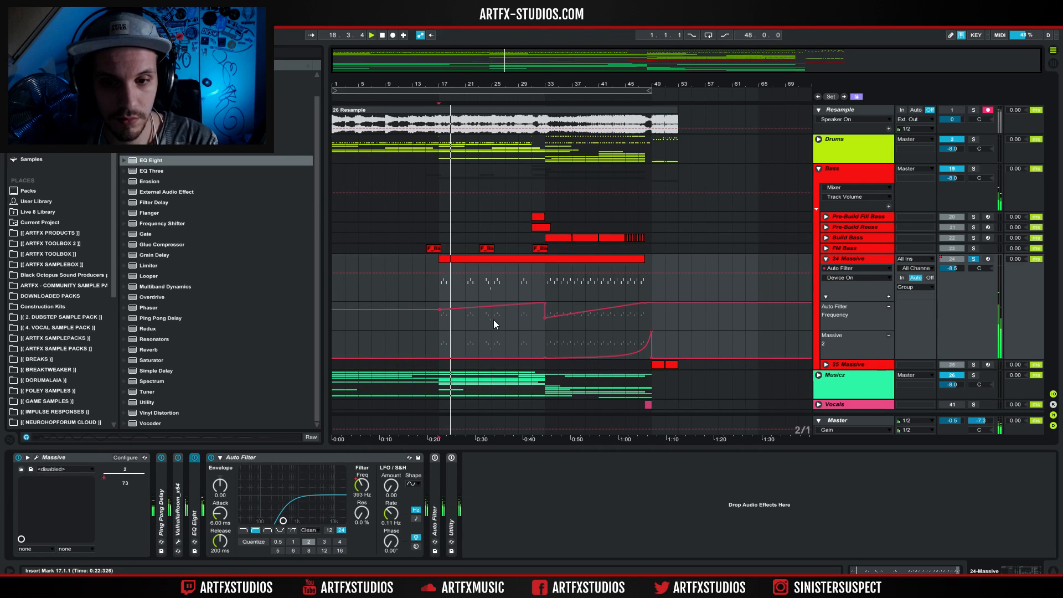
double_click(384, 460)
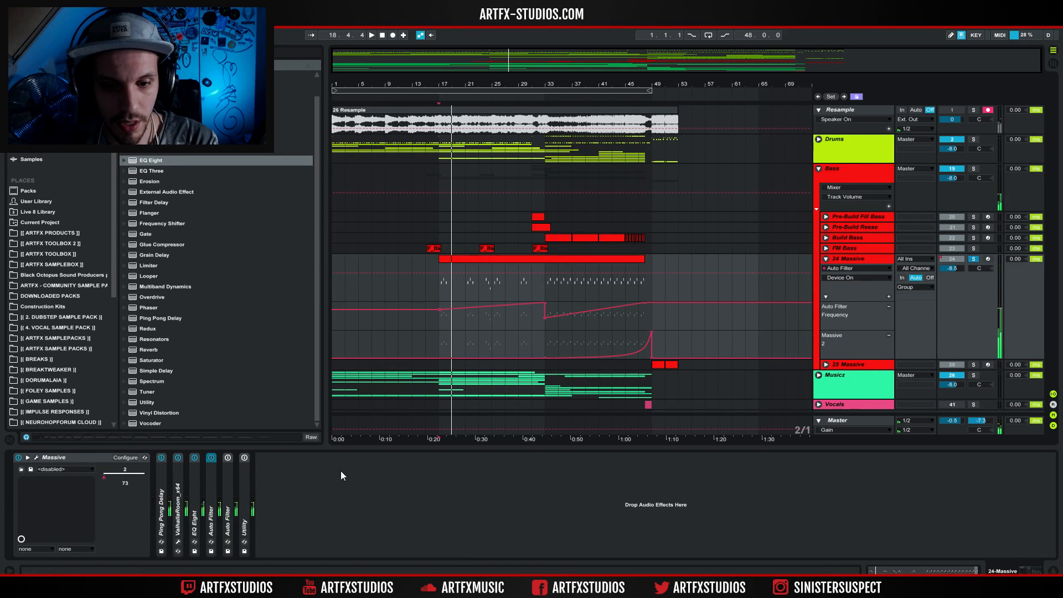
Expand and switch on the second Auto Filter, play the clip from bar 17, collapse the filter and switch on Utility.
double_click(227, 480)
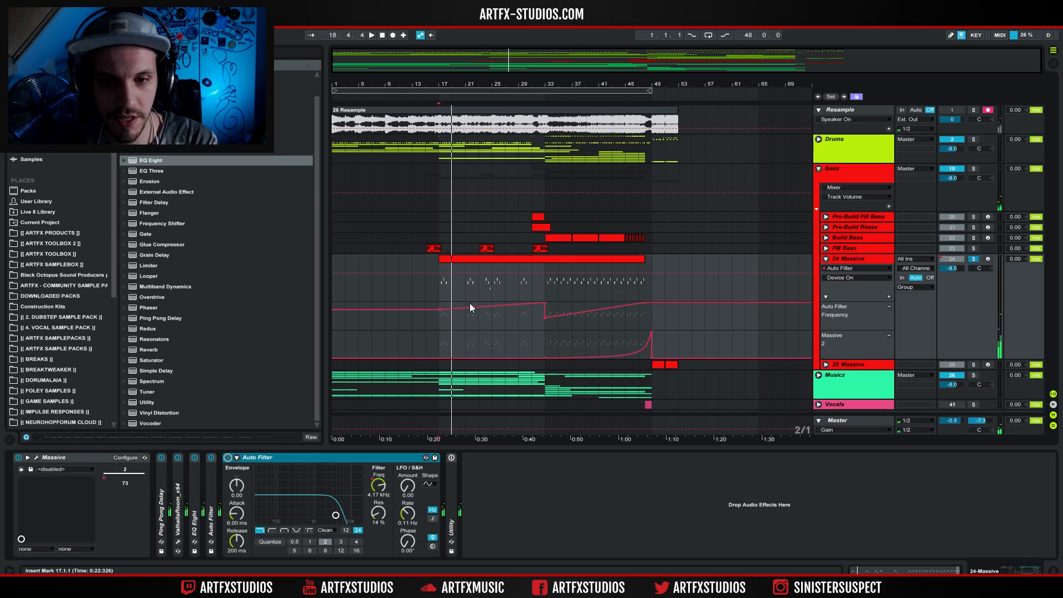
key(space)
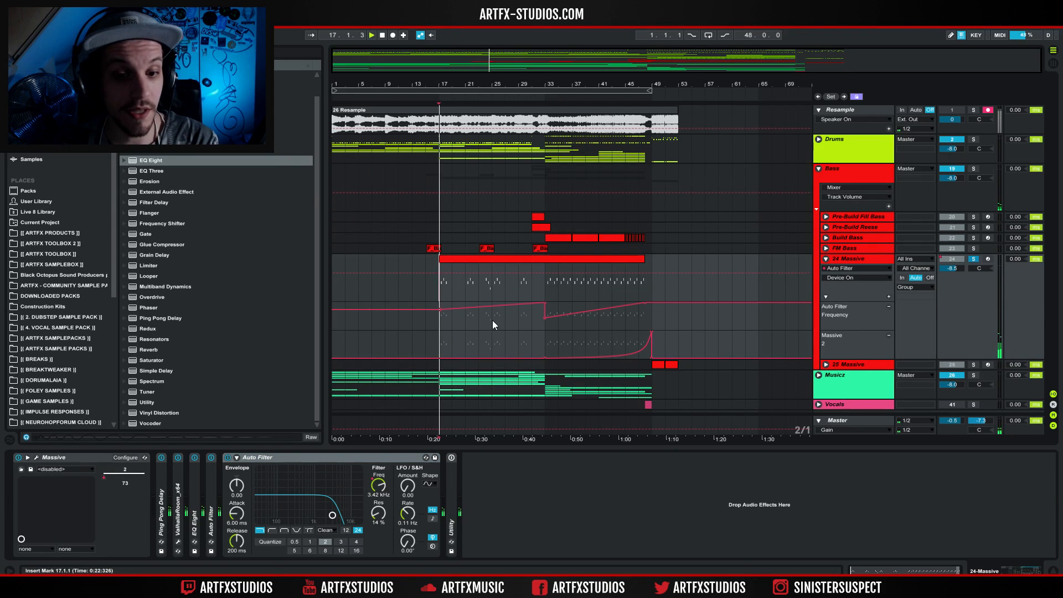
double_click(314, 457)
click(244, 457)
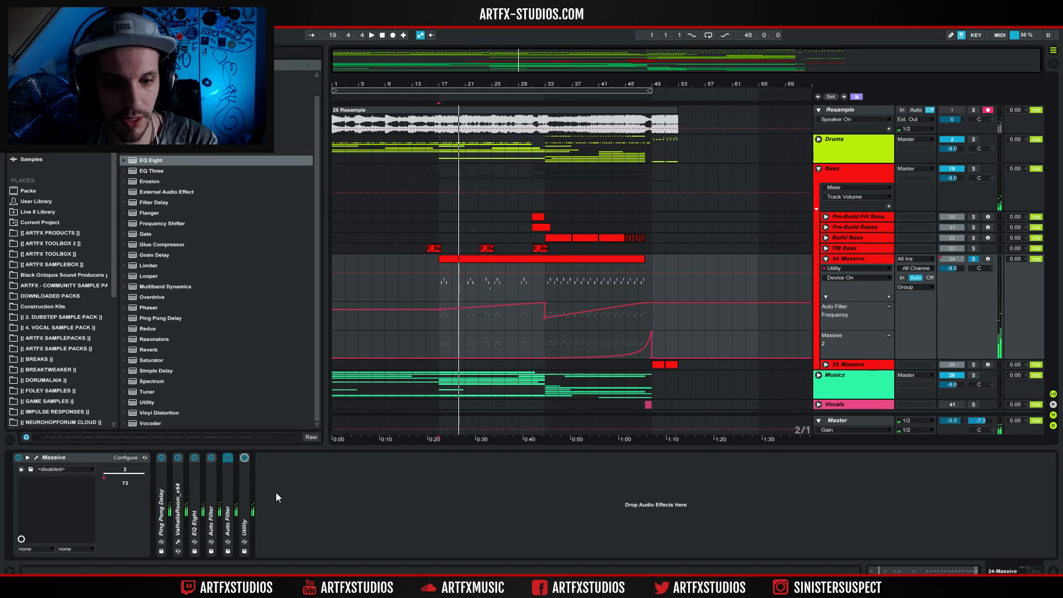
Add a lane for each automated envelope of the 24 Massive track and mark the Utility gain curve from bar 41 to 49.
right_click(853, 260)
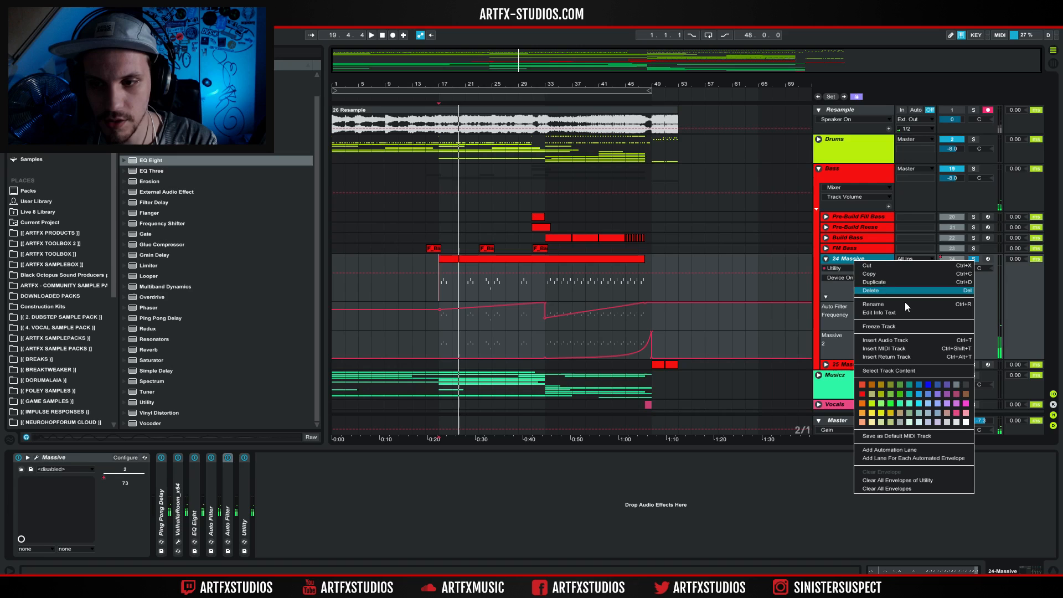
click(892, 457)
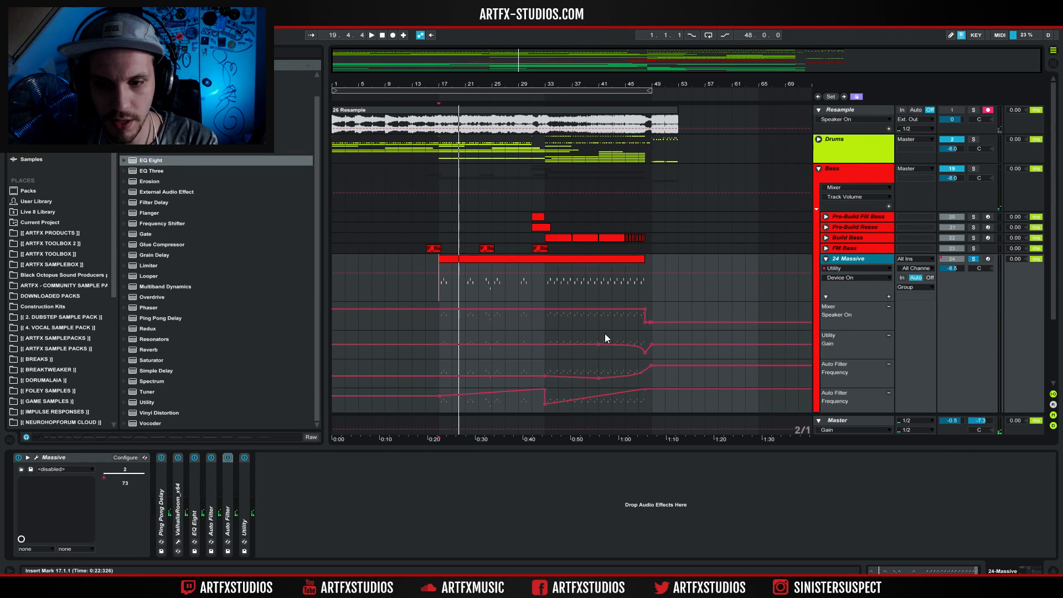
drag(605, 334, 658, 340)
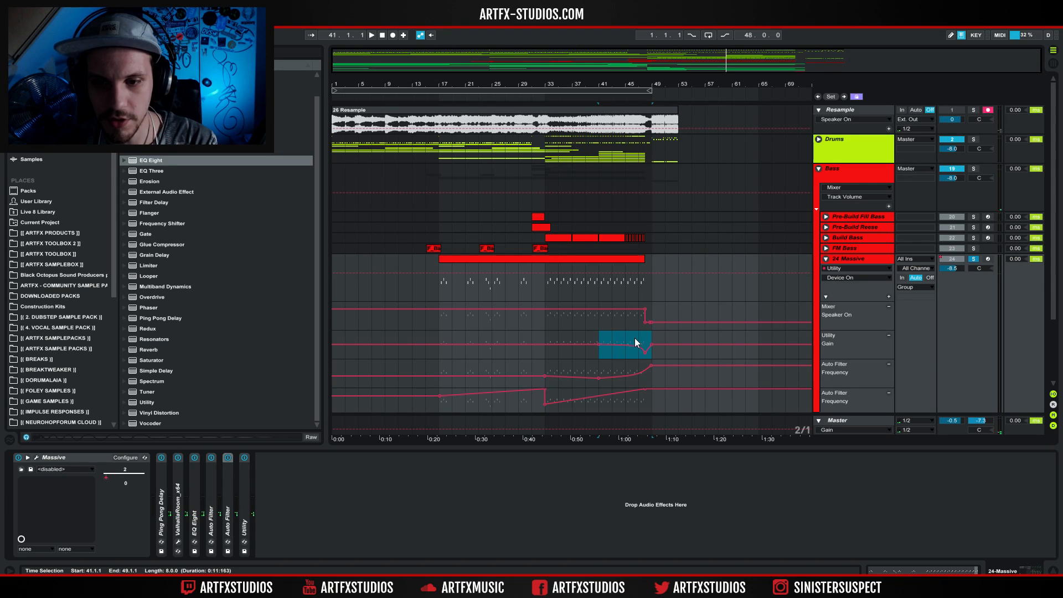
click(637, 342)
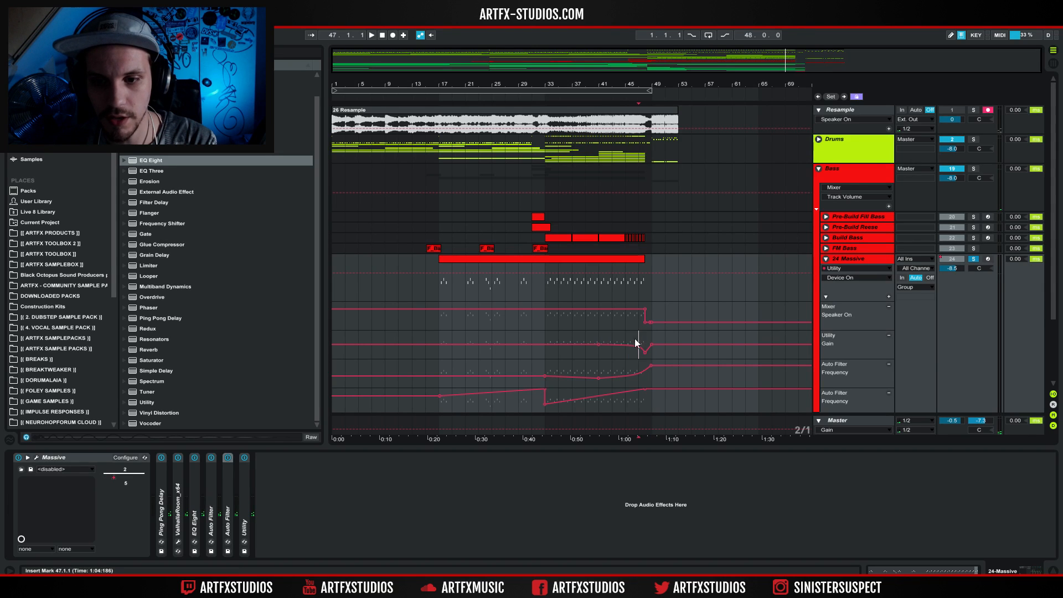
Play the fully processed 24 Massive track from bar 45 and from bar 41, and take it off solo.
click(628, 282)
key(space)
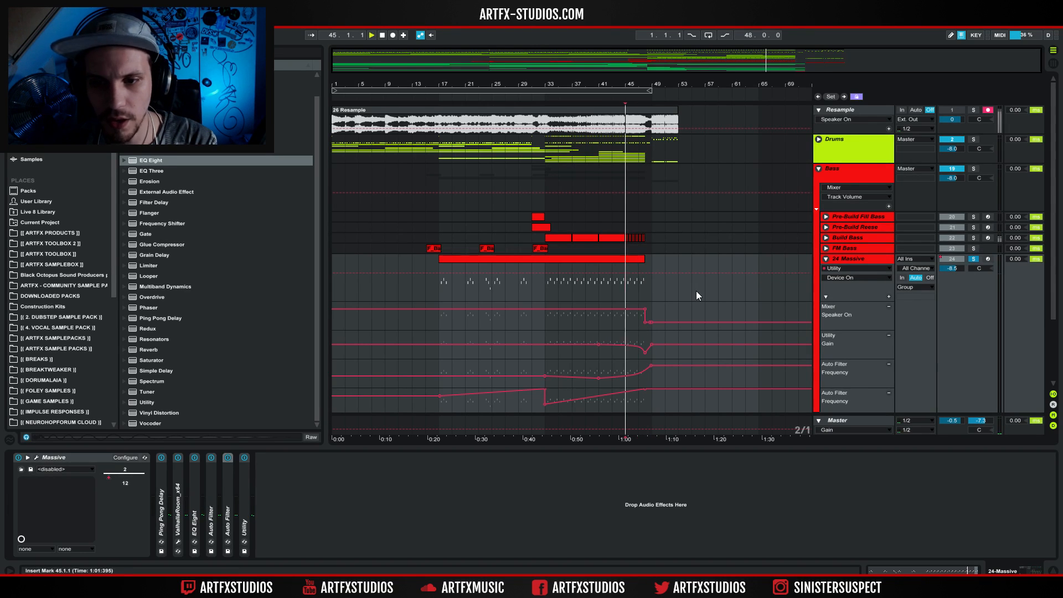
key(space)
click(544, 289)
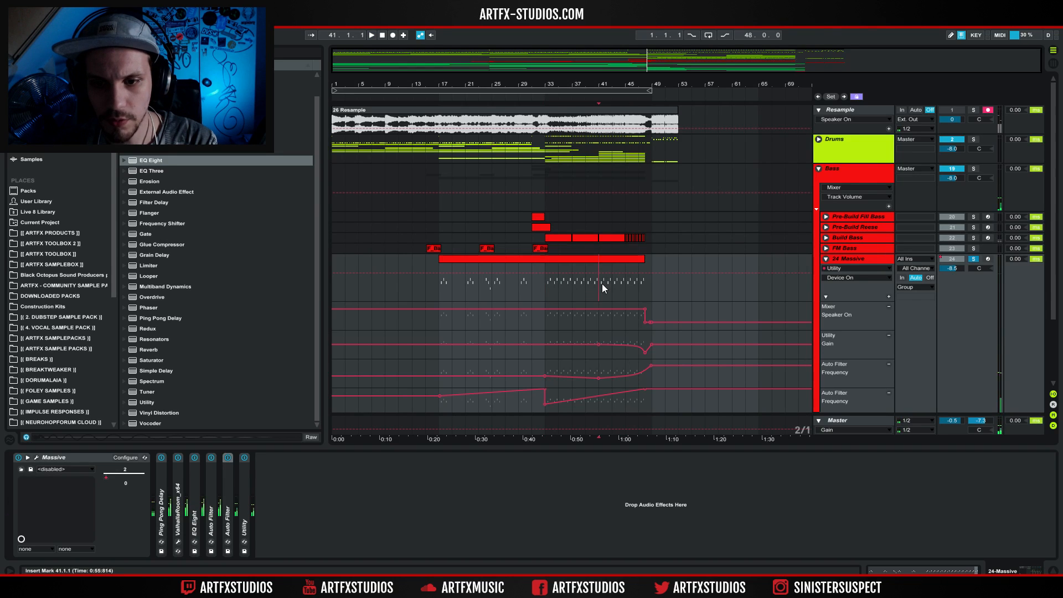
key(space)
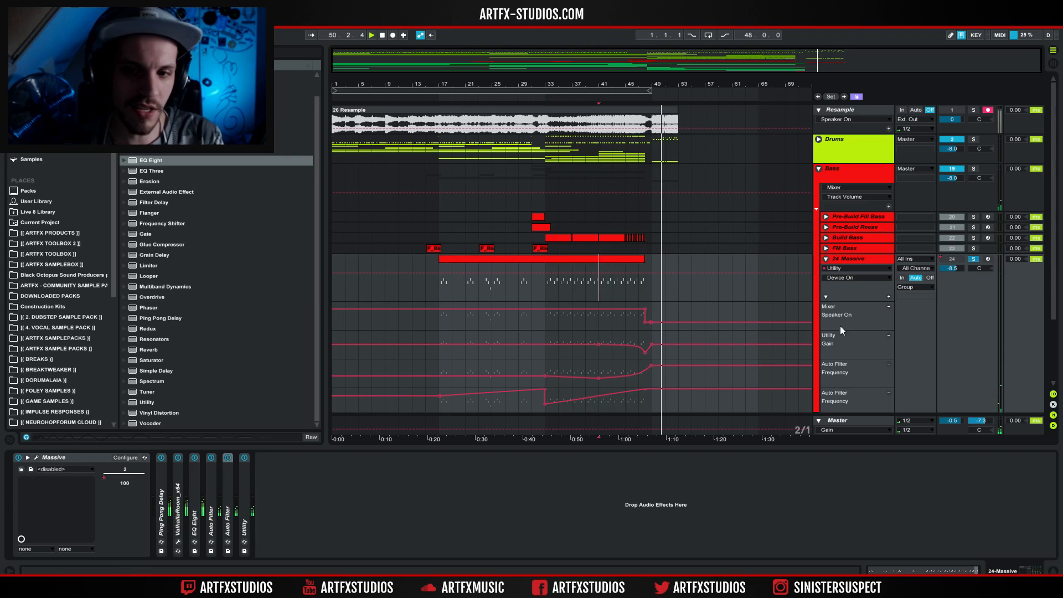
click(973, 259)
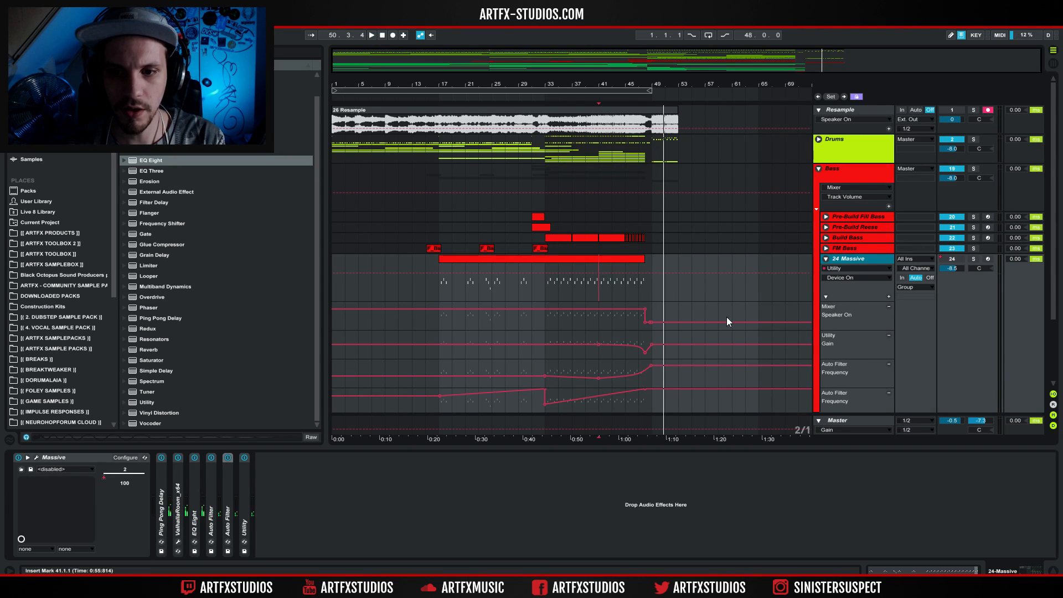
Solo the Bass group, play it from bar 47 through the end of the build-up, and release the solo.
click(640, 284)
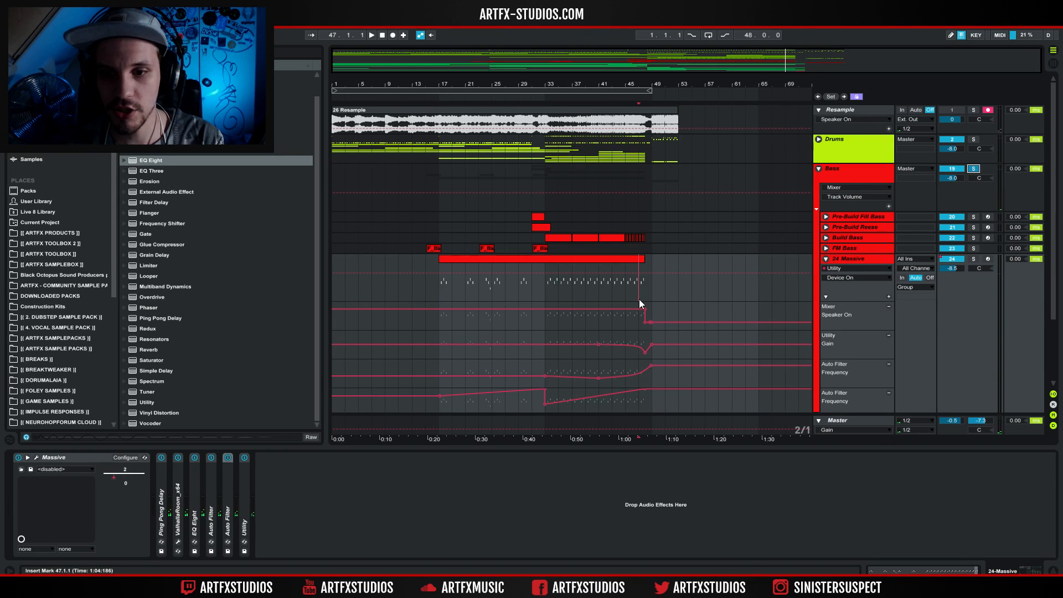
key(space)
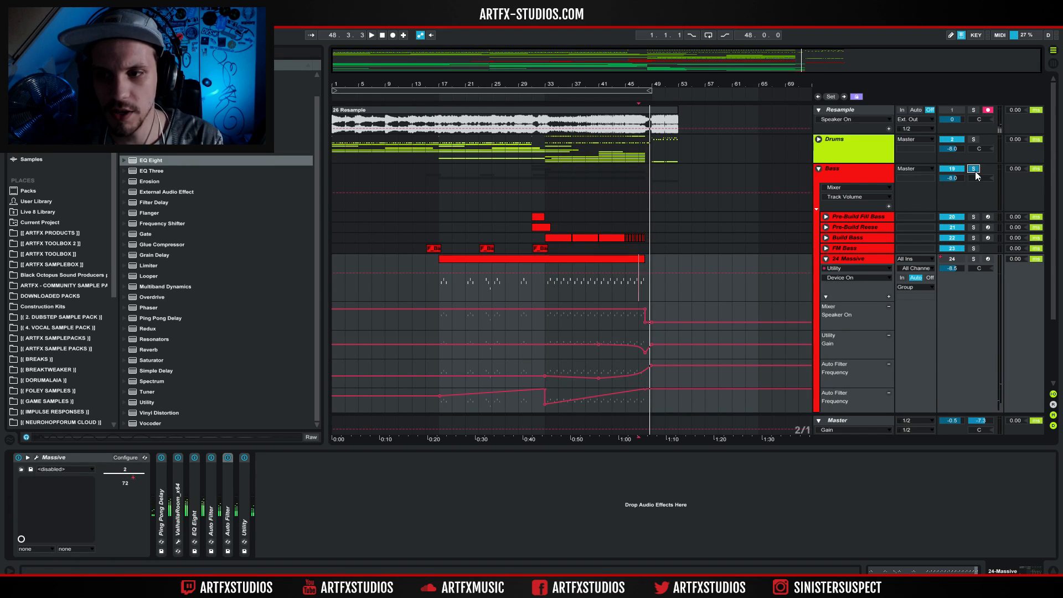
click(550, 216)
drag(642, 217, 657, 219)
click(559, 189)
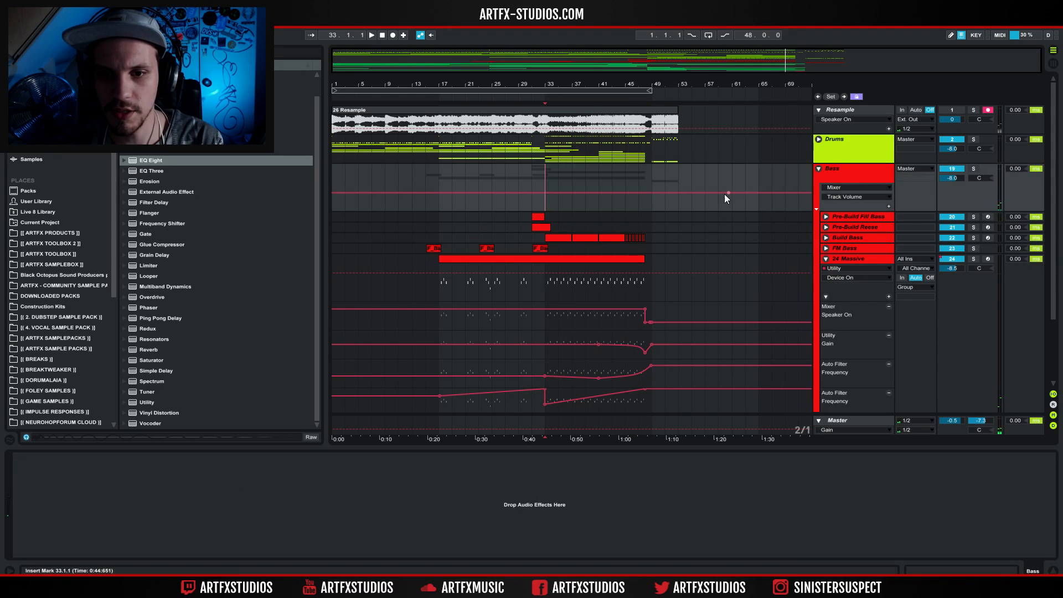
Fold the Bass group and unfold the Musicz group to show its tracks.
click(819, 169)
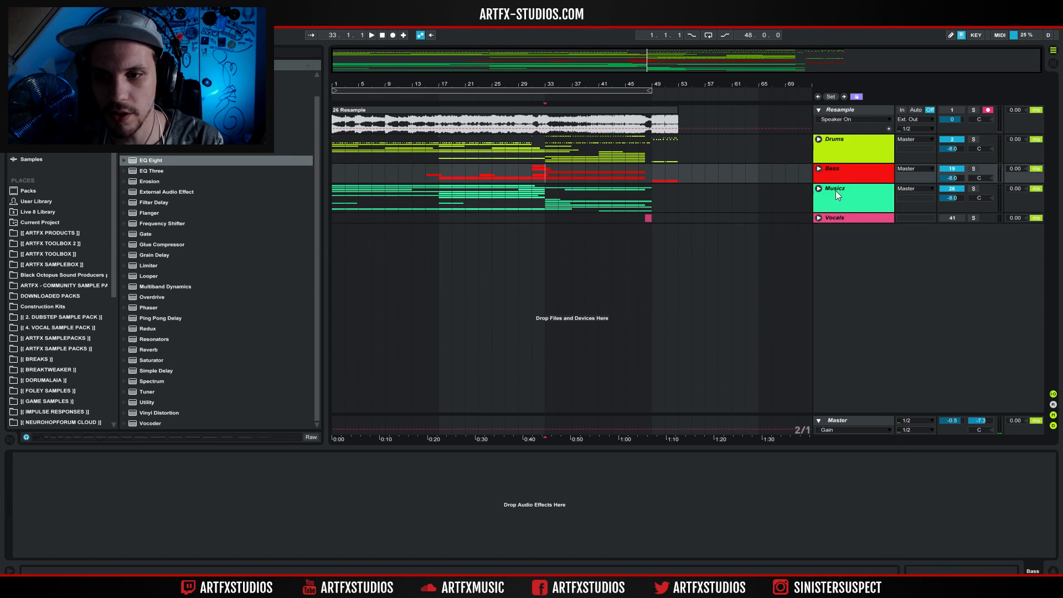
click(836, 191)
click(818, 188)
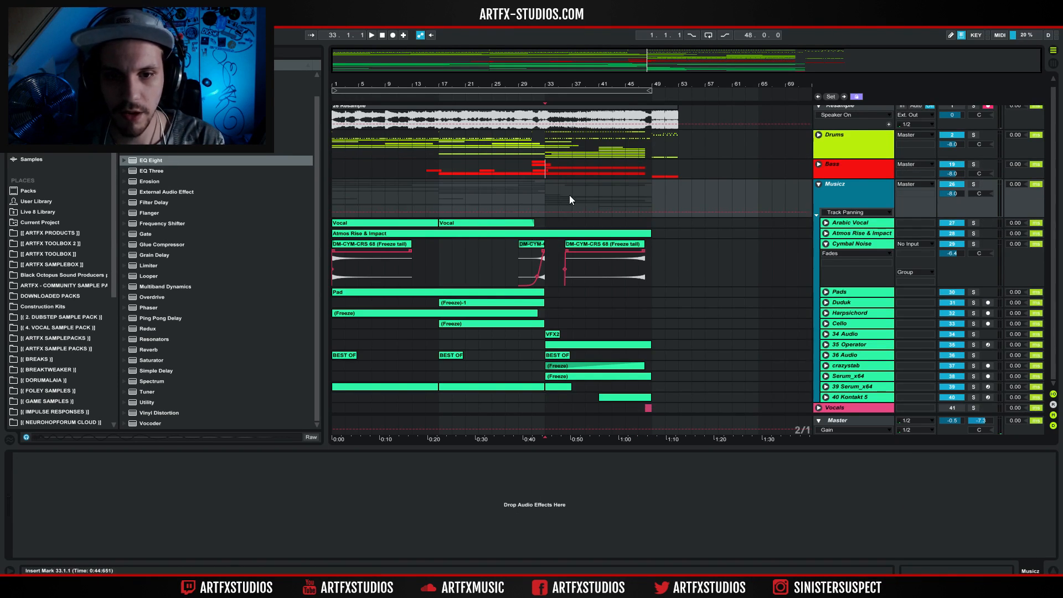
Solo the Cymbal Noise track, play its first clip from bar 1, and fold the track.
click(838, 243)
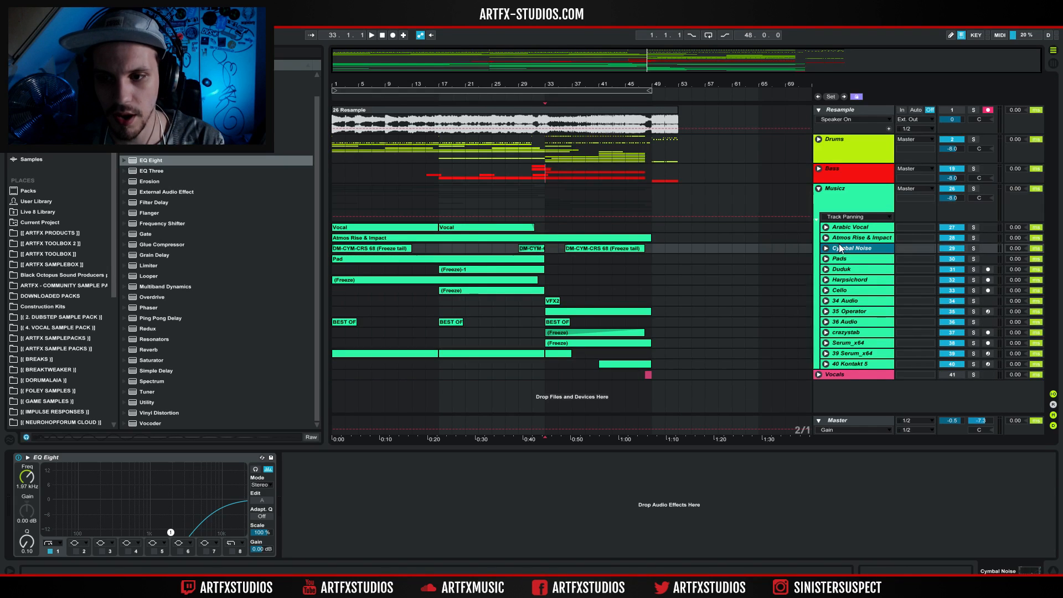
click(973, 248)
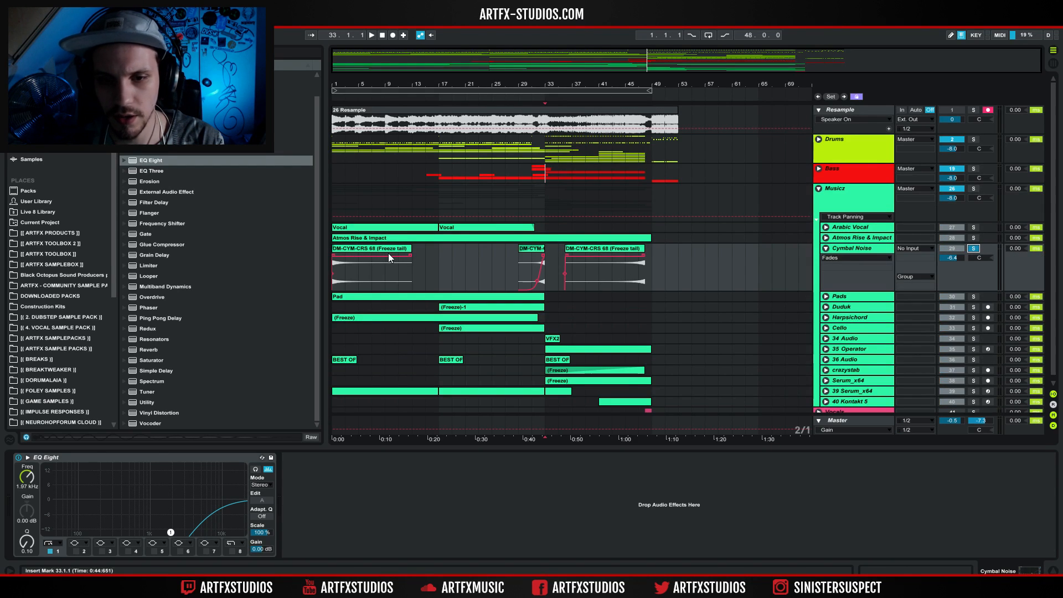
click(387, 254)
key(space)
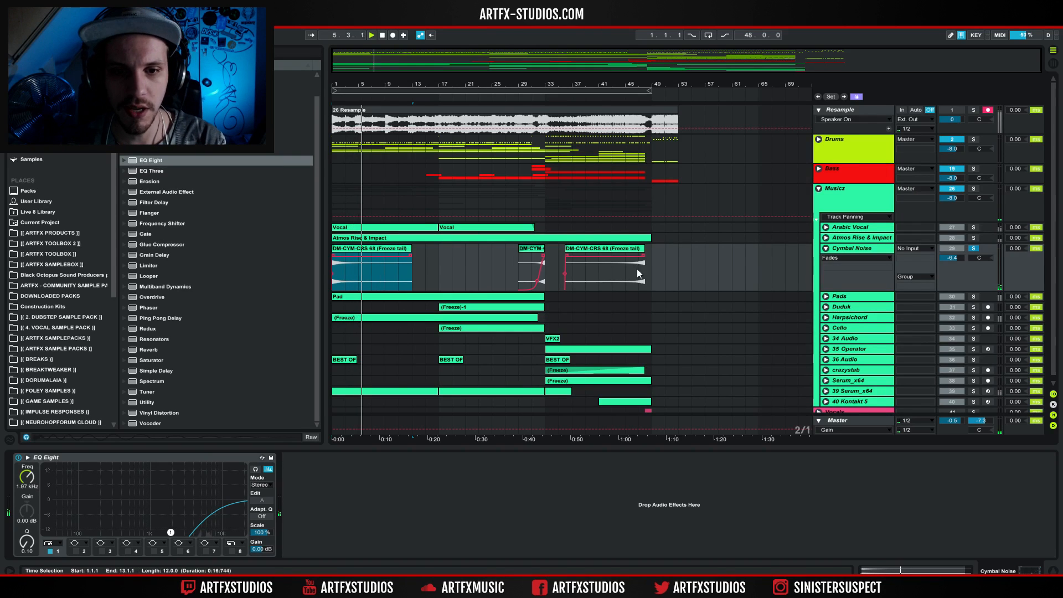
click(836, 245)
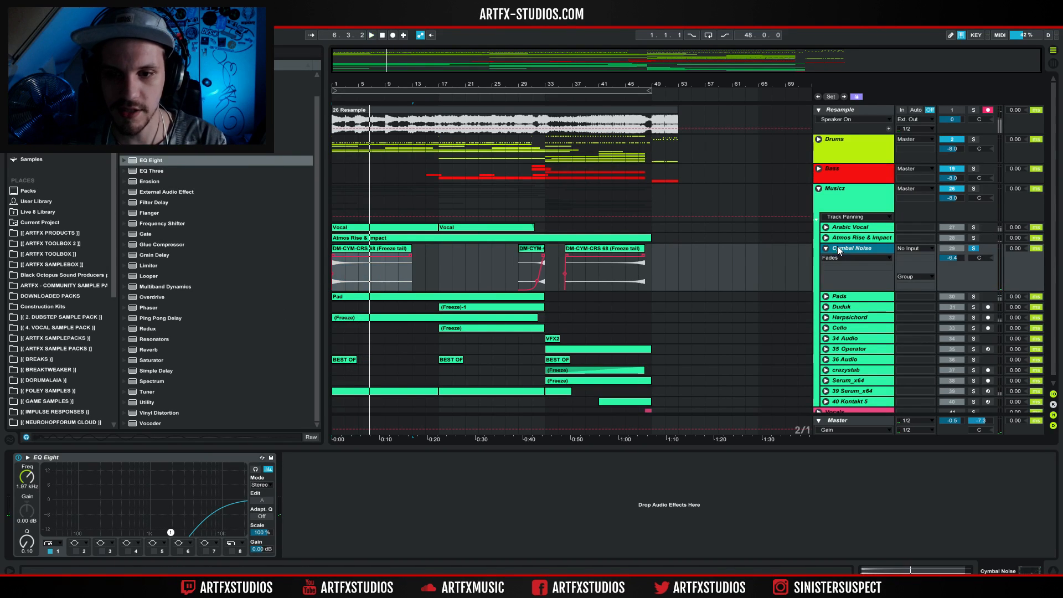
click(826, 249)
Unfold the Pads track to view its waveform, solo it, and fold it again.
click(833, 261)
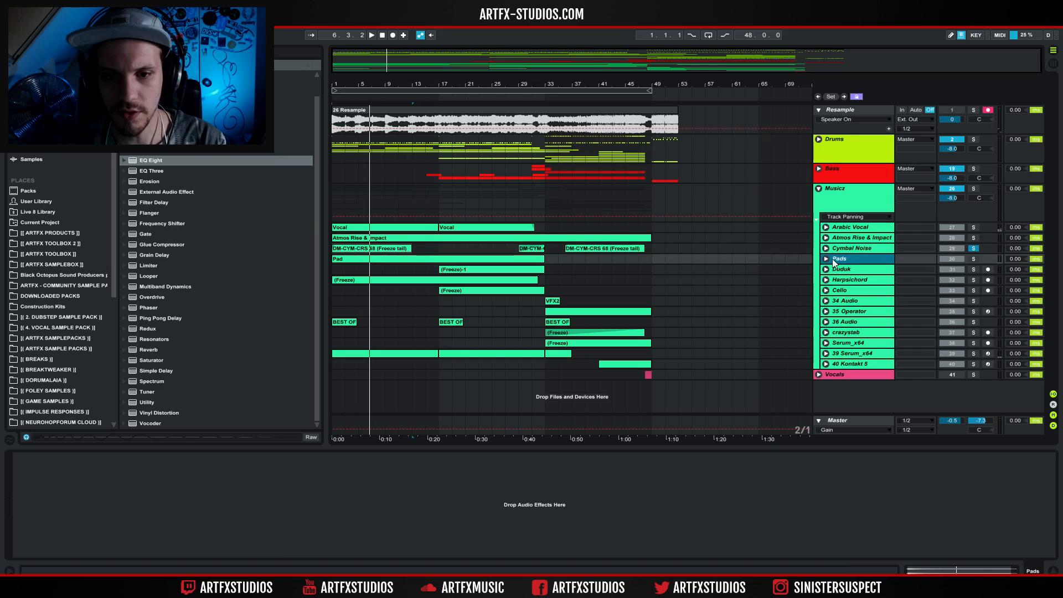
click(826, 260)
click(973, 260)
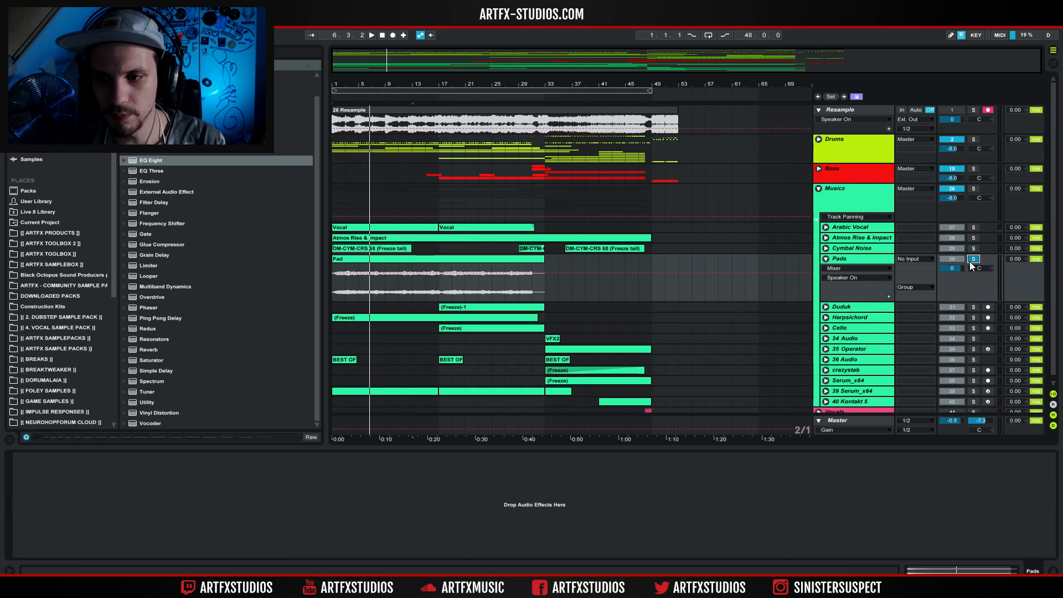
click(825, 259)
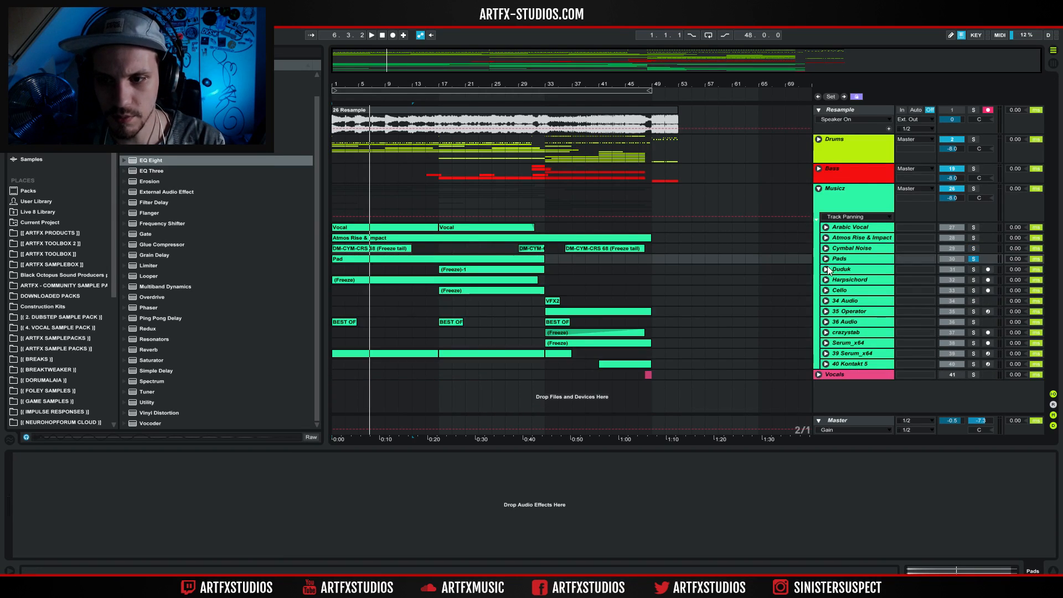
Unfold and solo the Harpsichord track, play its clip from bar 1, and fold the track.
click(842, 280)
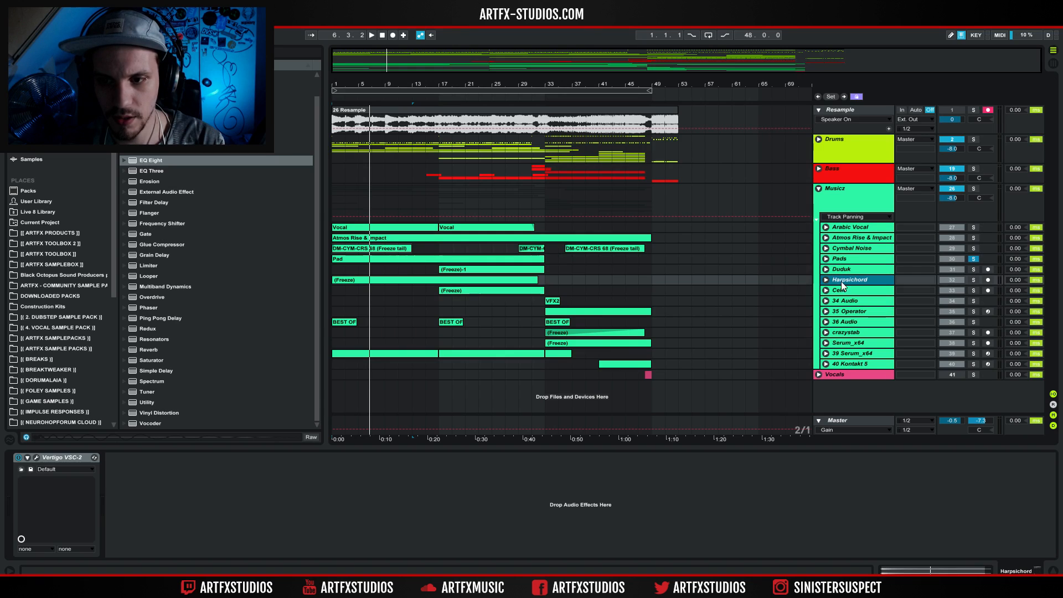
click(973, 280)
click(433, 282)
key(space)
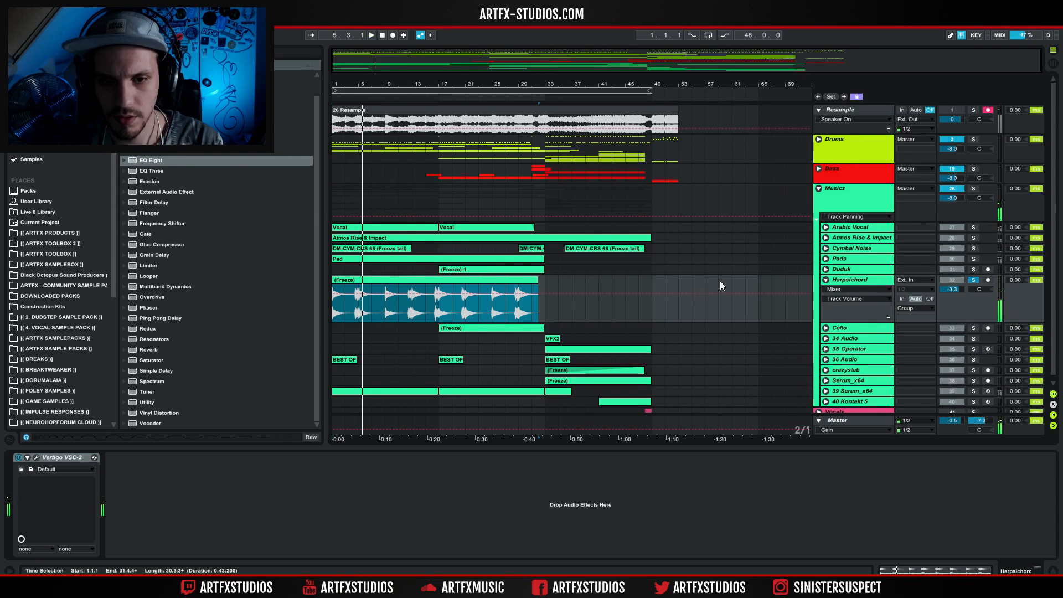
click(825, 280)
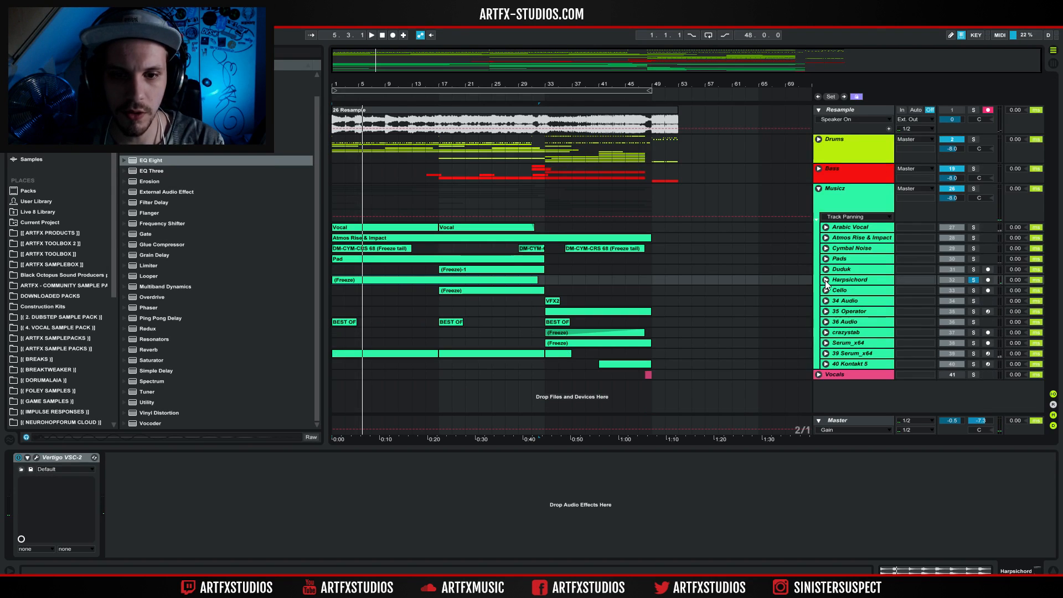
Unfold and solo the Cello track, and increase its height to show the waveform clearly.
click(848, 292)
click(825, 290)
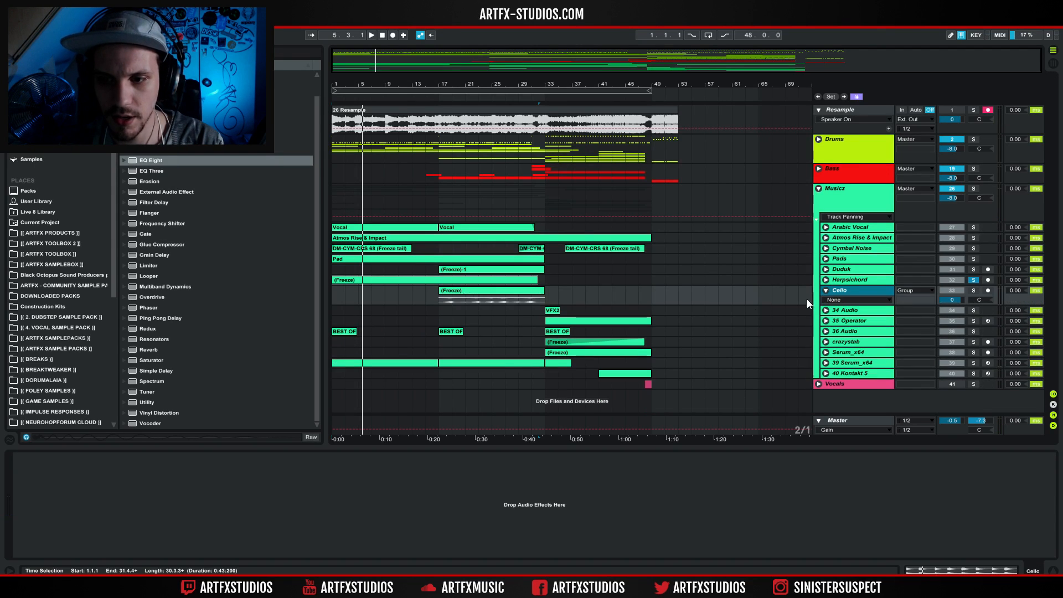
click(474, 290)
click(973, 290)
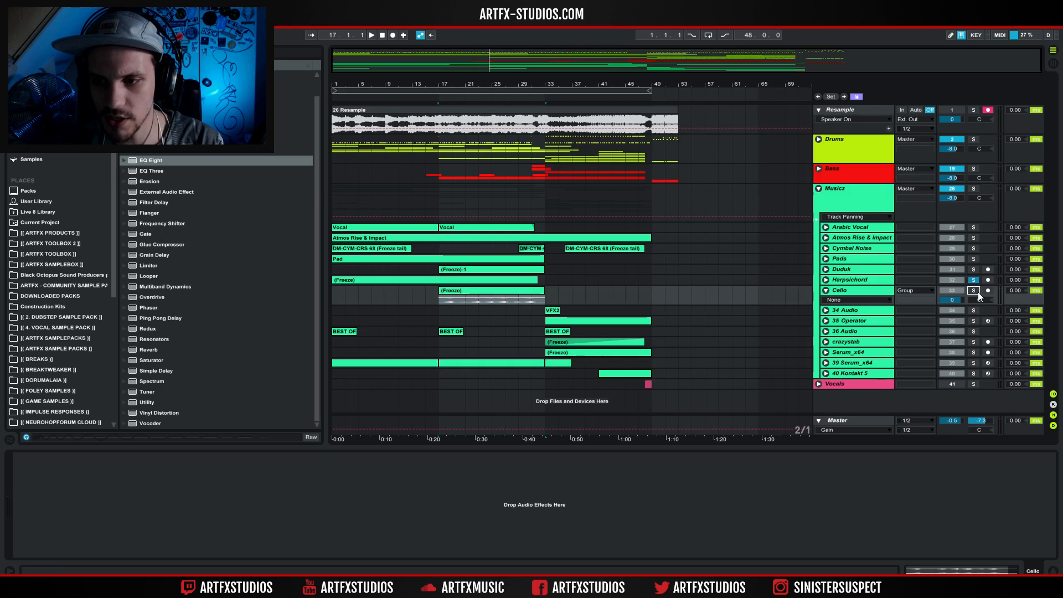
click(835, 302)
click(835, 304)
drag(845, 304, 842, 351)
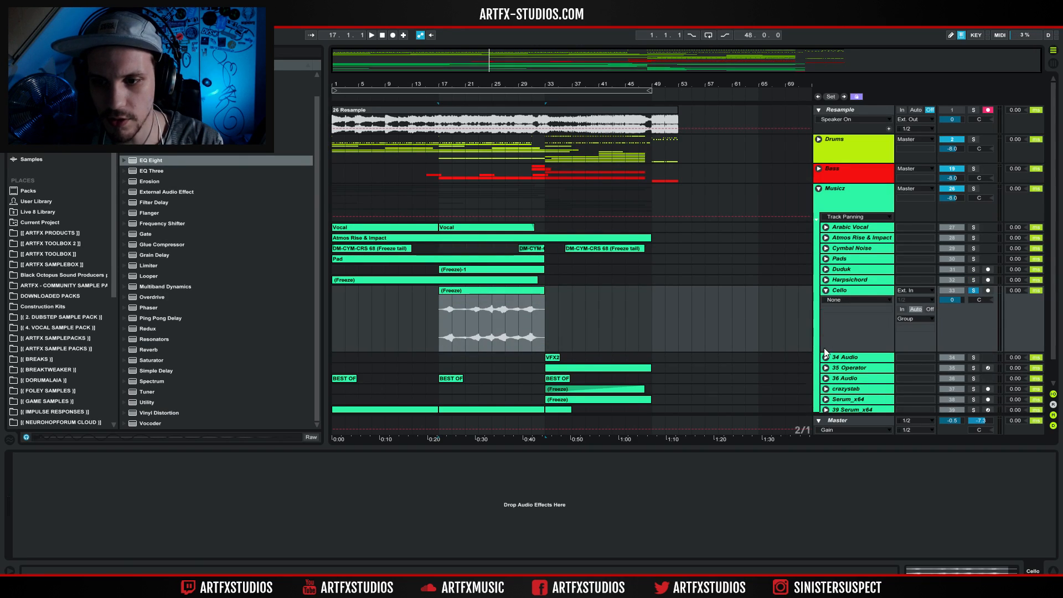
Play the Cello clip from bar 17 and fold the track.
click(443, 320)
key(space)
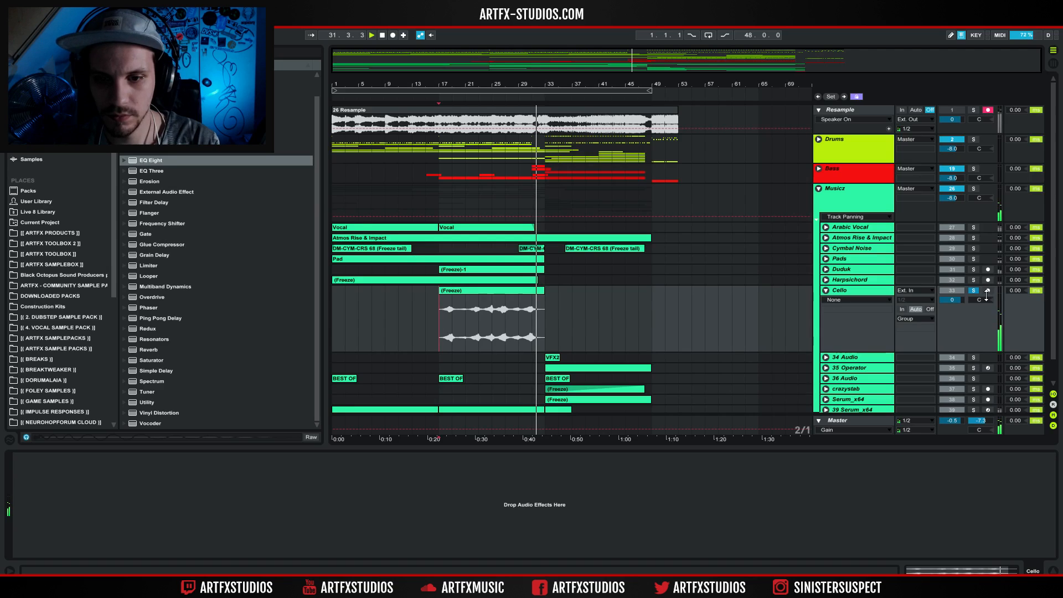
click(823, 292)
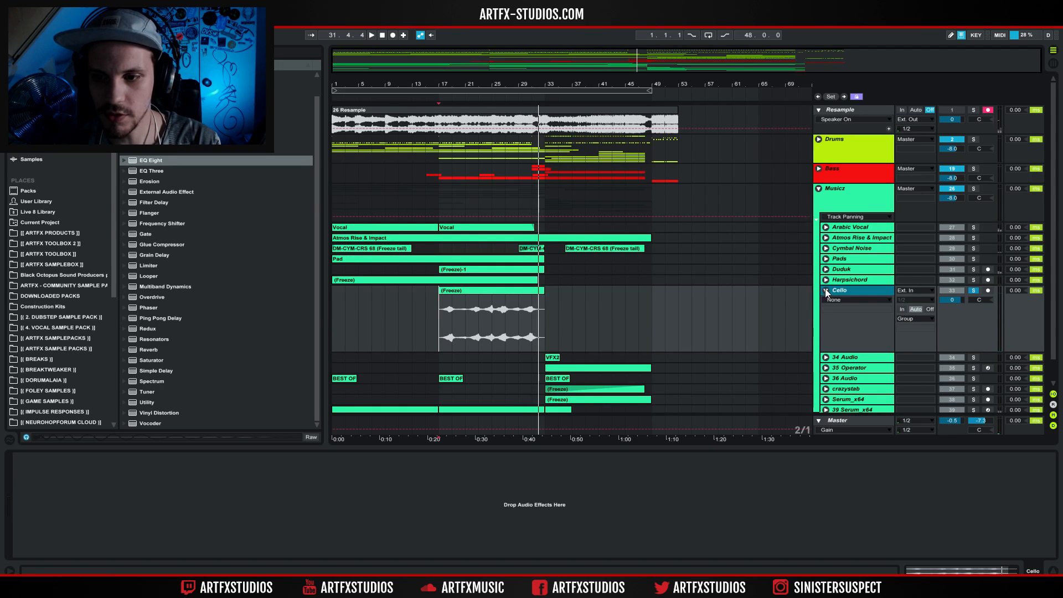
click(825, 291)
Unfold and solo the 34 Audio track, play its VFX2 clip from bar 33, and fold the track.
click(842, 302)
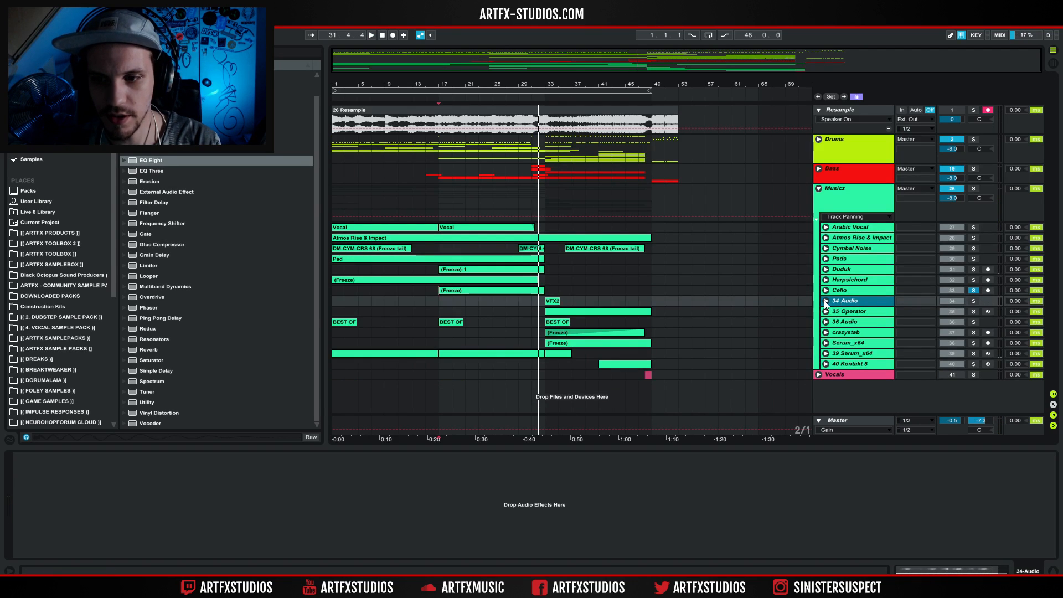
click(825, 302)
click(551, 302)
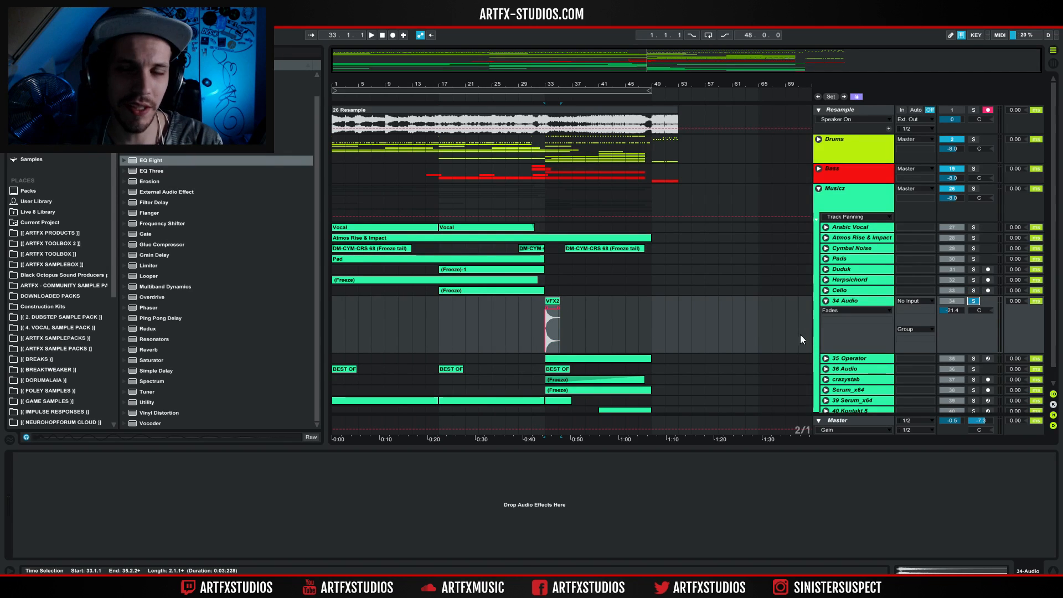
key(space)
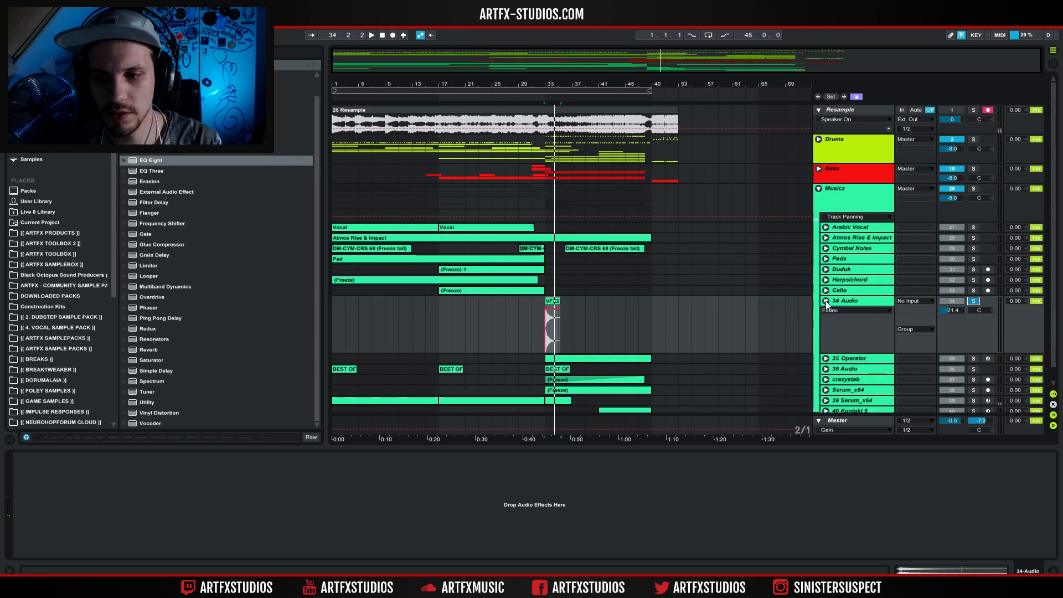
click(825, 301)
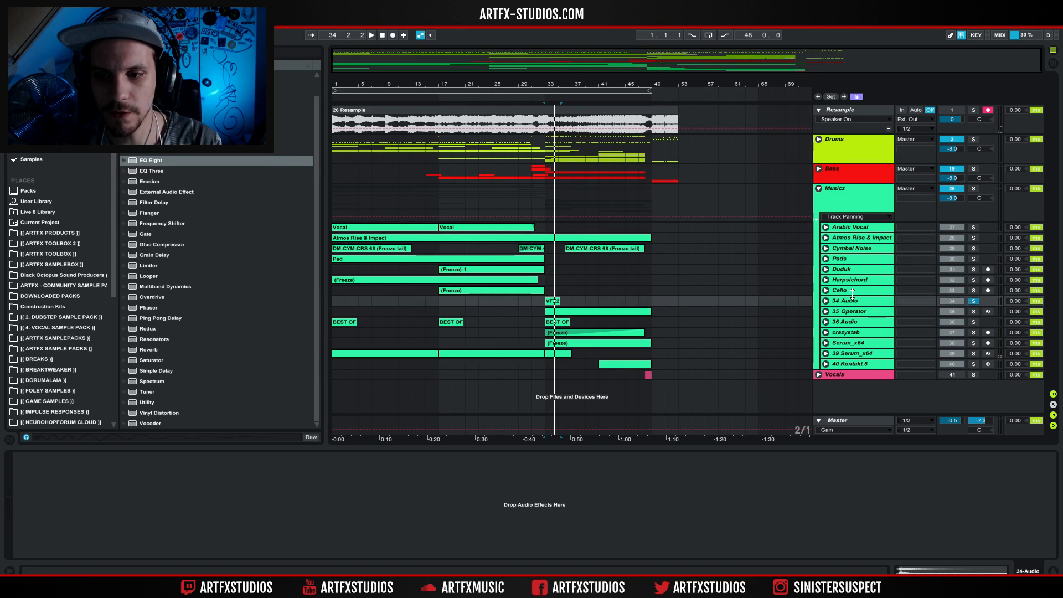
Unfold and solo the 35 Operator track, play its clip from bar 33, and arm the track for recording.
click(877, 312)
click(825, 312)
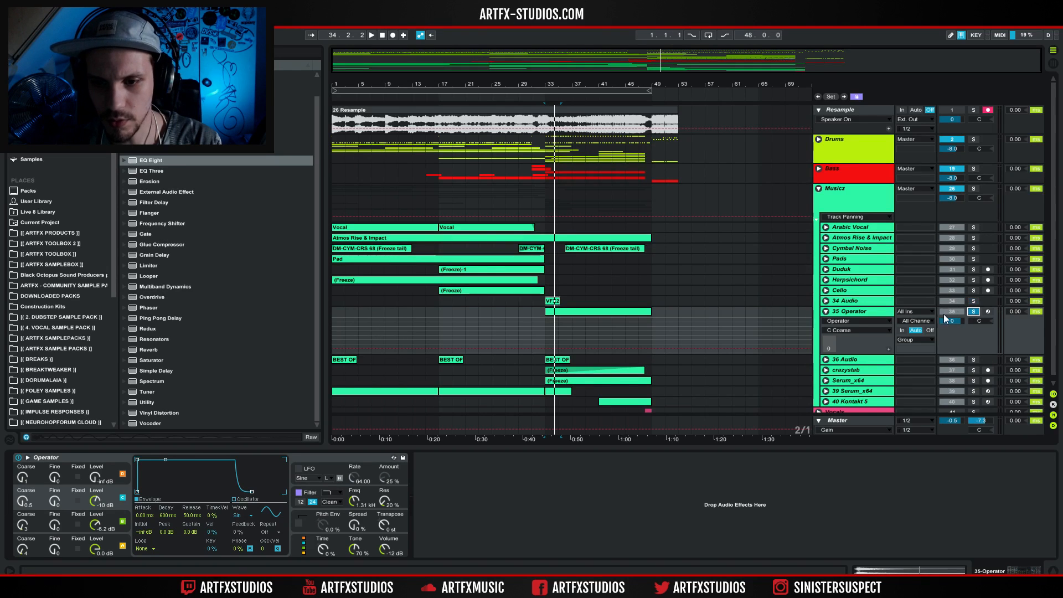
click(616, 315)
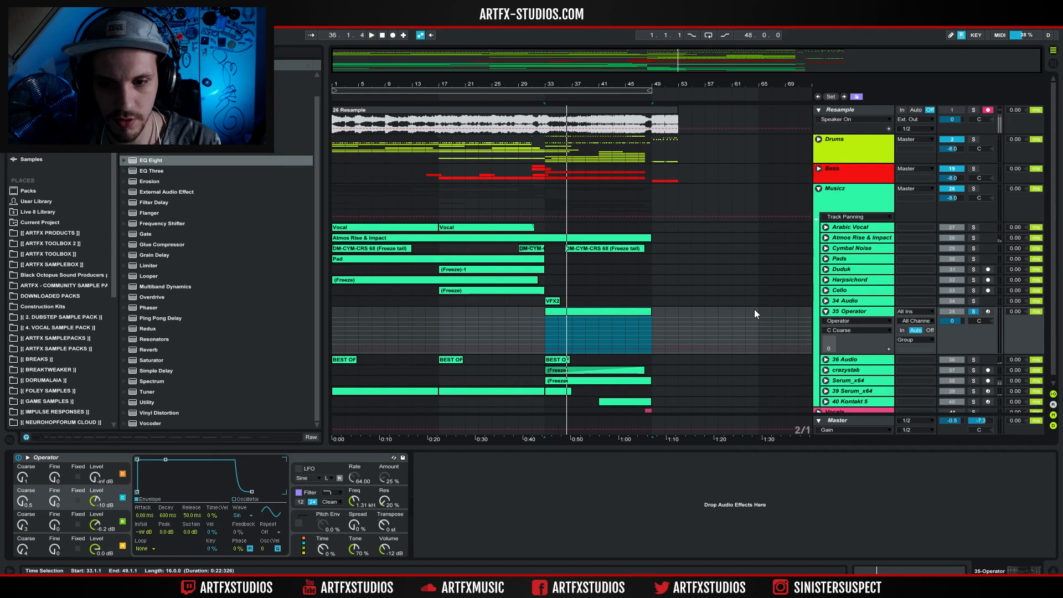
click(987, 311)
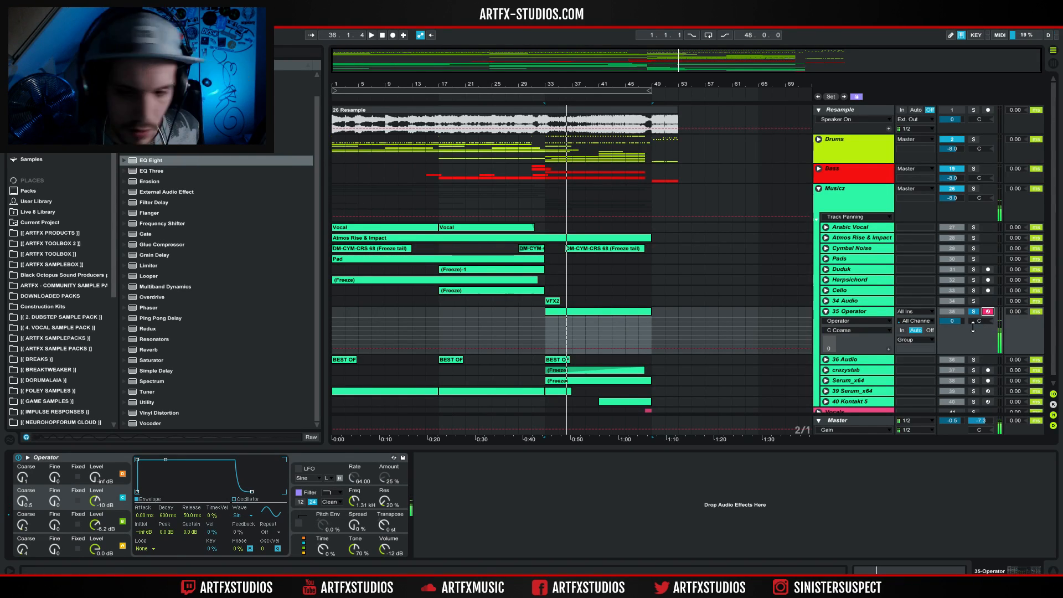
Solo and unfold the 36 Audio track, play its BEST OF clip from bar 33, and fold the 36 Audio and 35 Operator tracks.
click(973, 359)
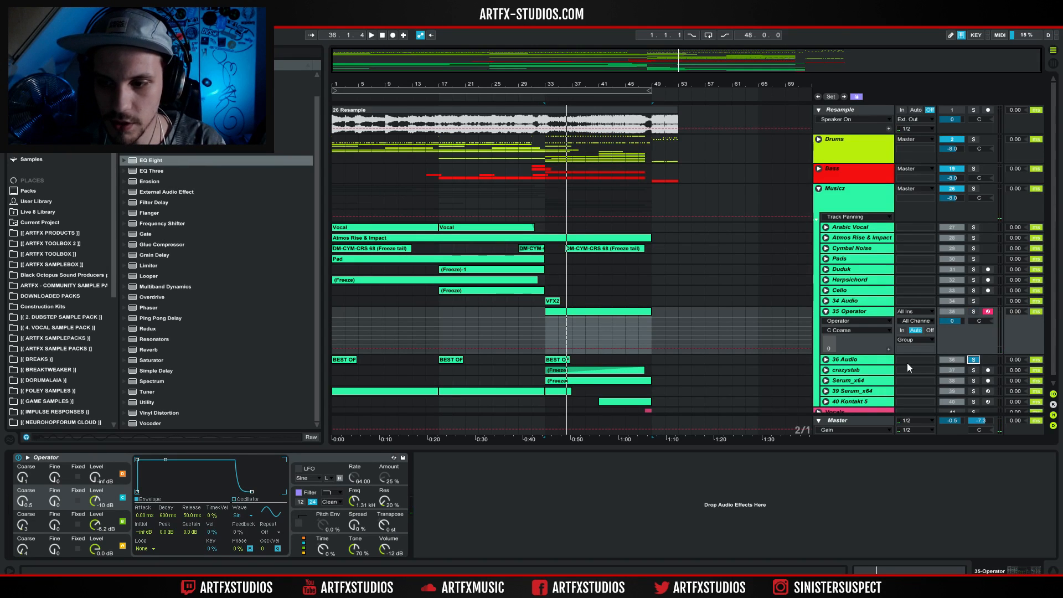
click(844, 361)
click(826, 360)
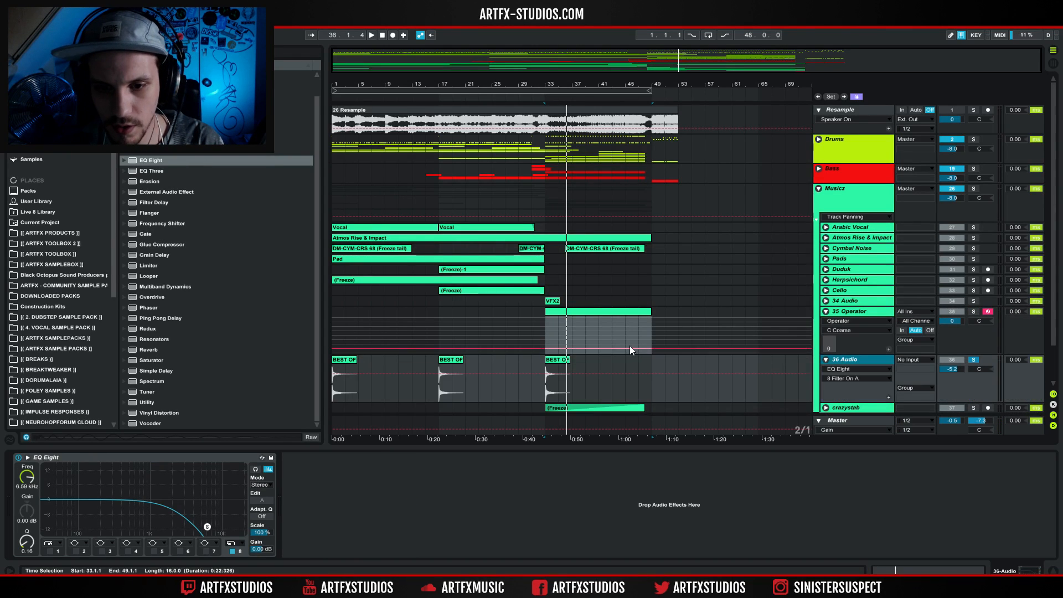
key(space)
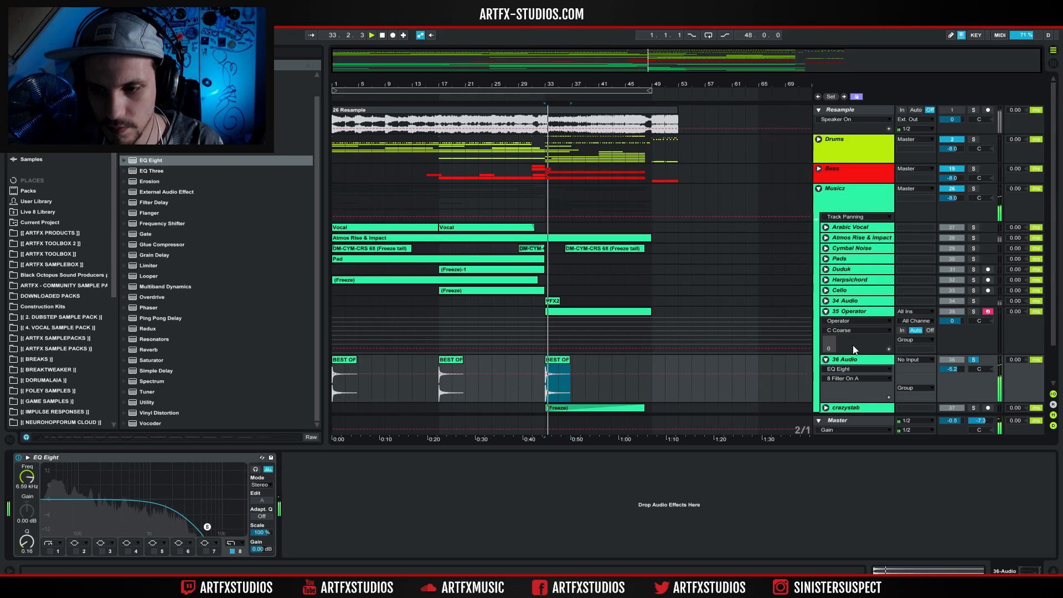
scroll(853, 343, down, 3)
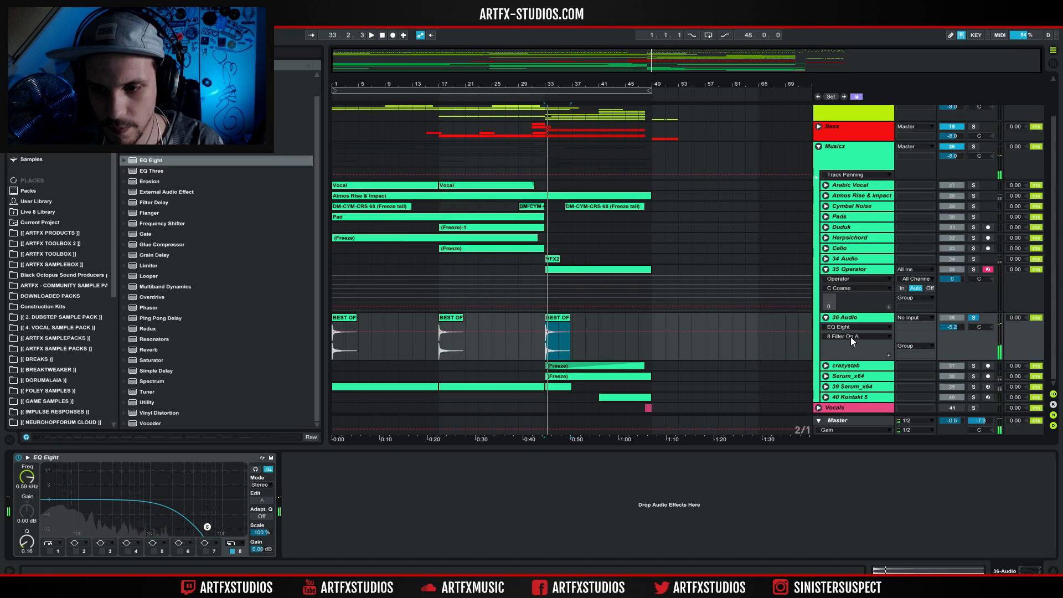
click(825, 317)
click(826, 270)
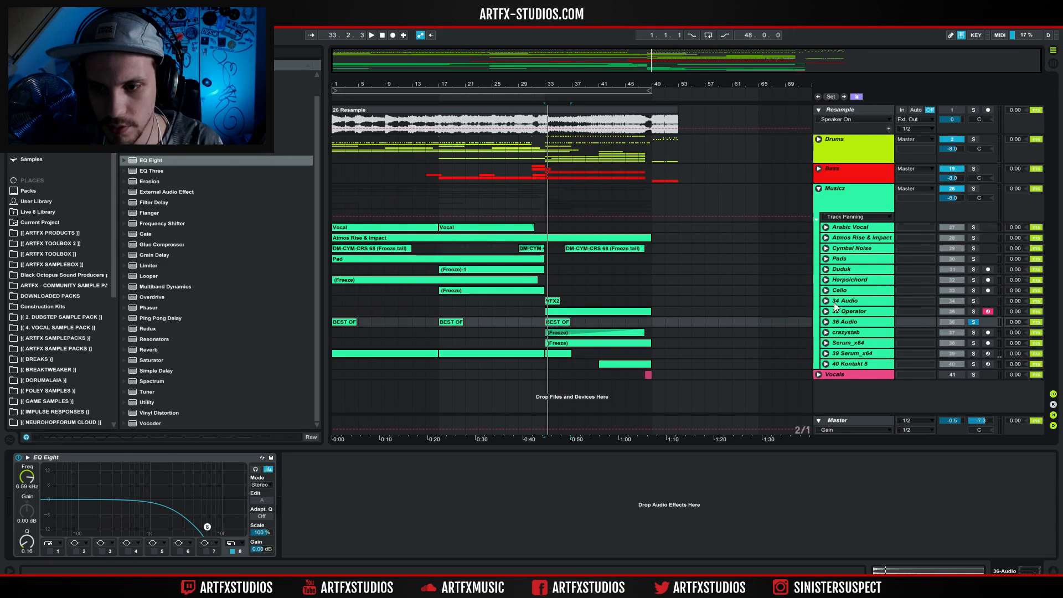
Unfold and solo the crazystab track, play its clip including the section from bar 41, and fold the track.
click(848, 333)
click(825, 333)
click(614, 332)
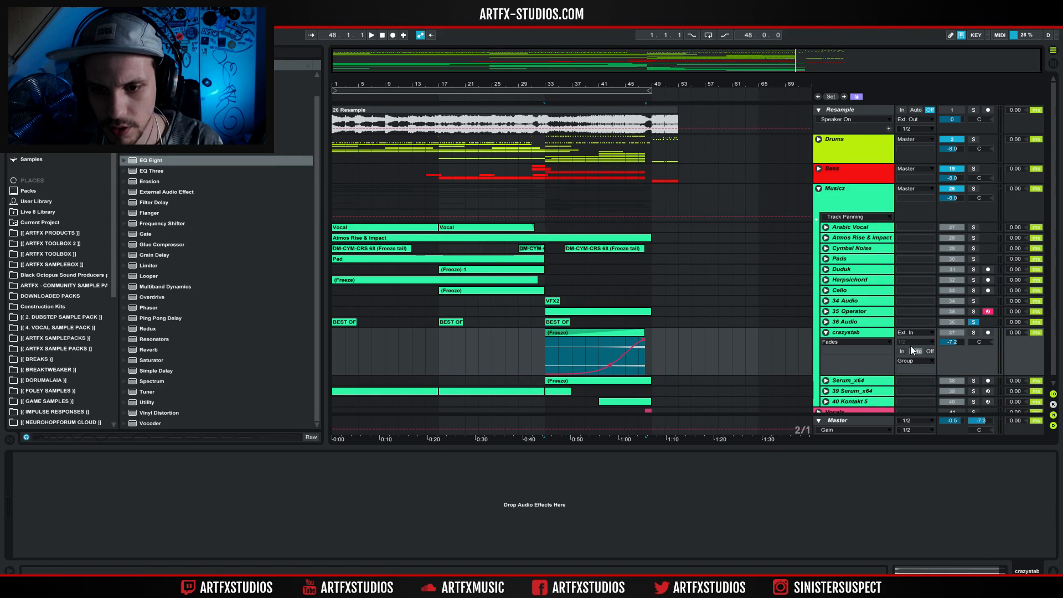
click(973, 333)
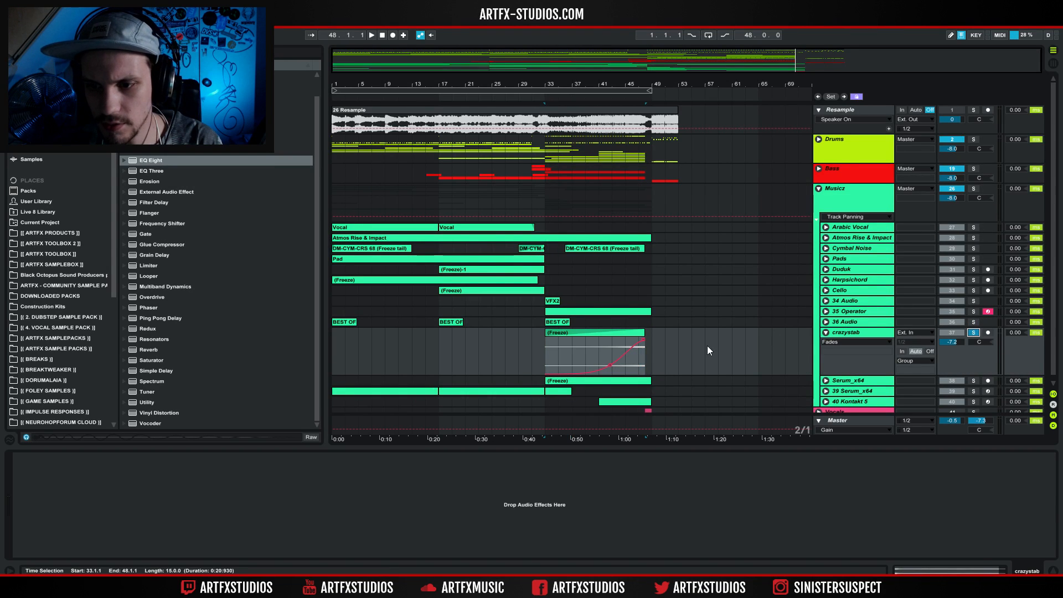
key(space)
click(601, 342)
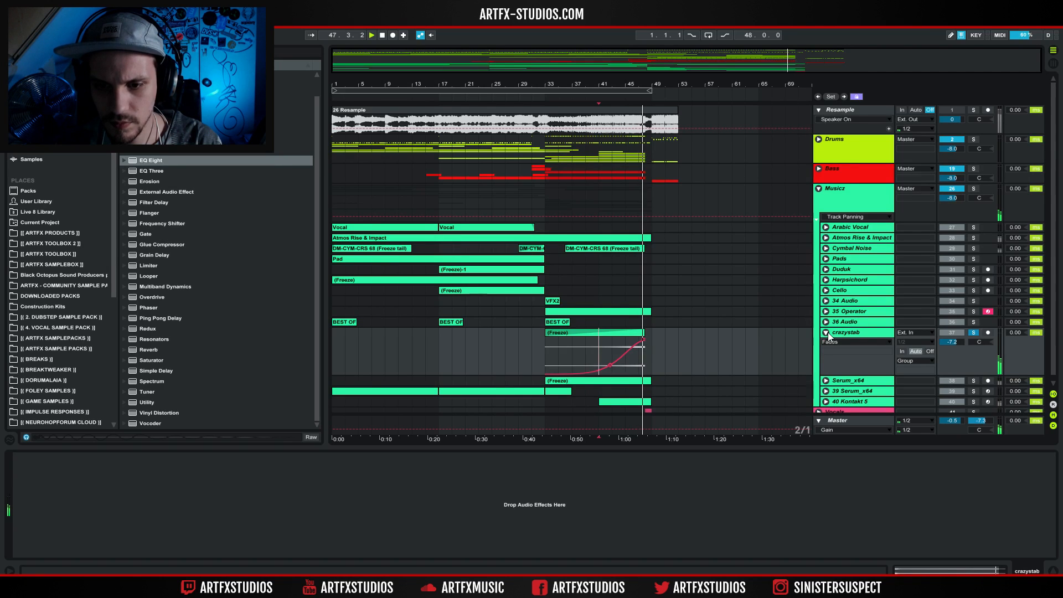
key(space)
scroll(882, 332, down, 1)
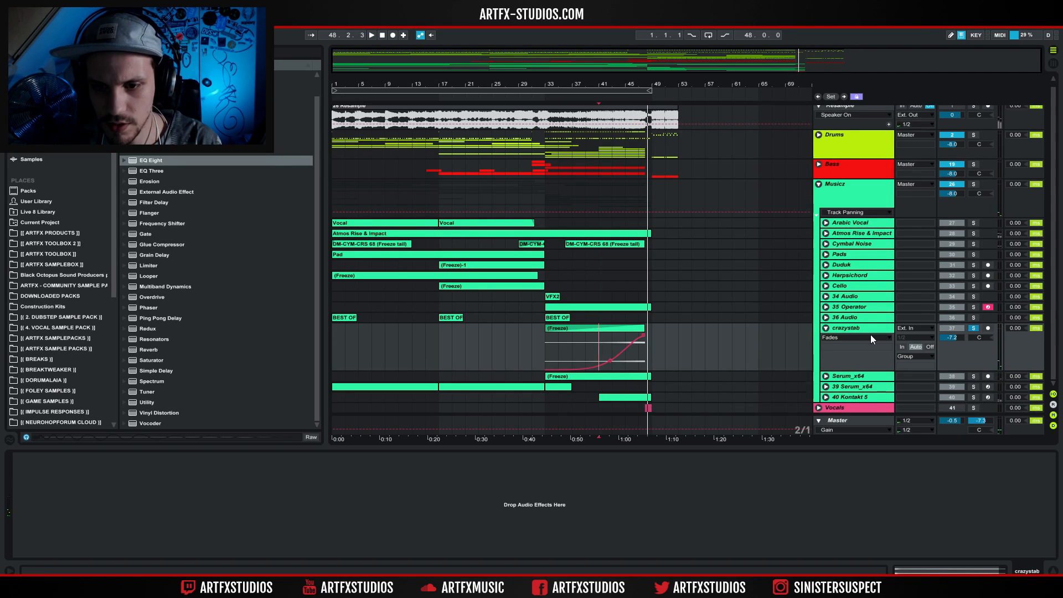
click(827, 326)
Unfold and solo the Serum_x64 track, audition its frozen clip from several points between bars 33 and 47, and fold the track.
click(830, 342)
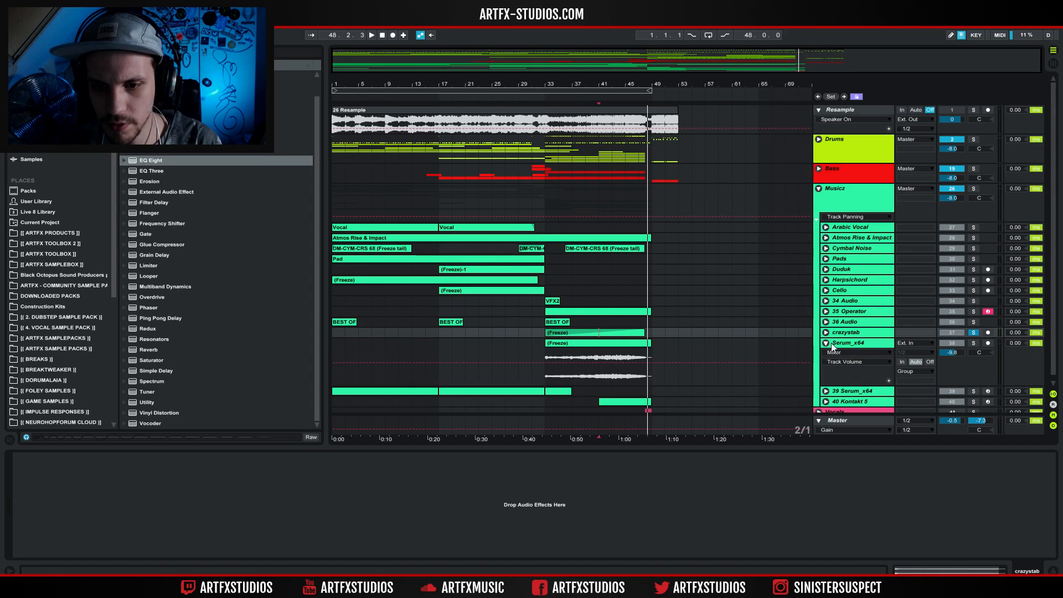
click(599, 357)
key(space)
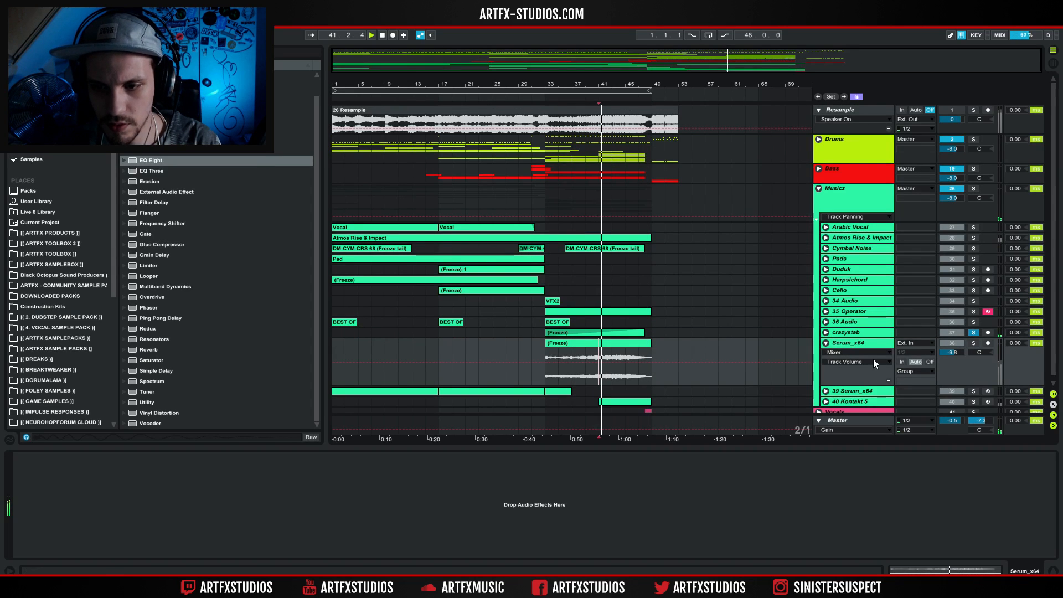
click(550, 354)
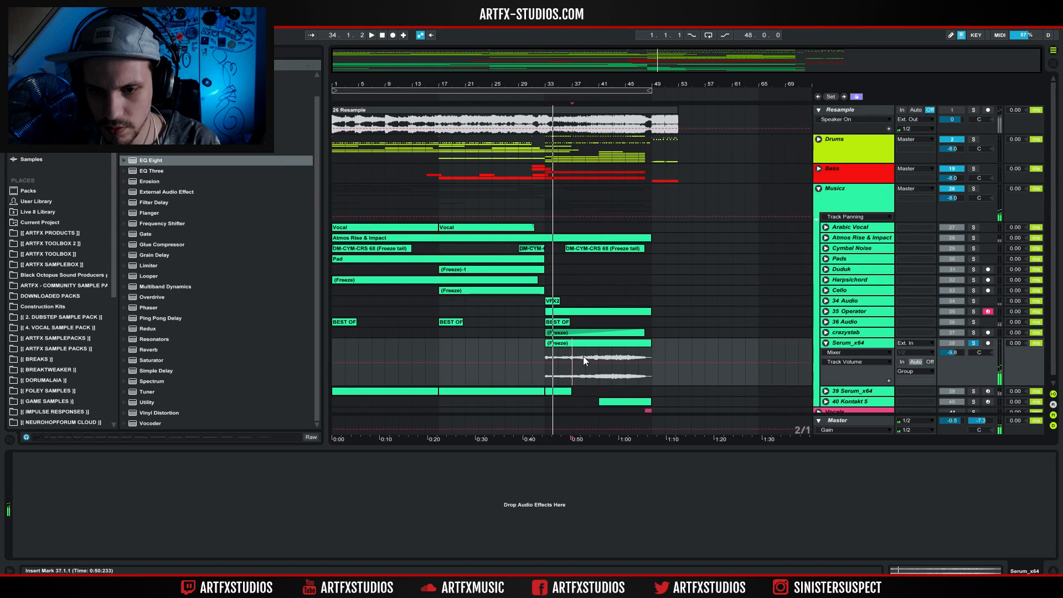
click(599, 358)
click(625, 357)
click(640, 357)
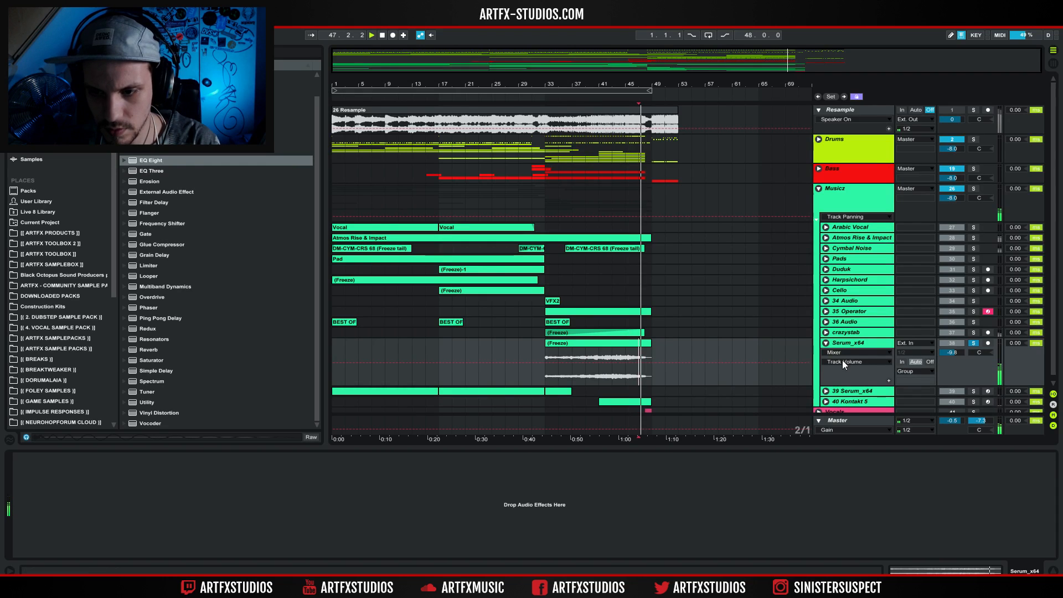
click(825, 343)
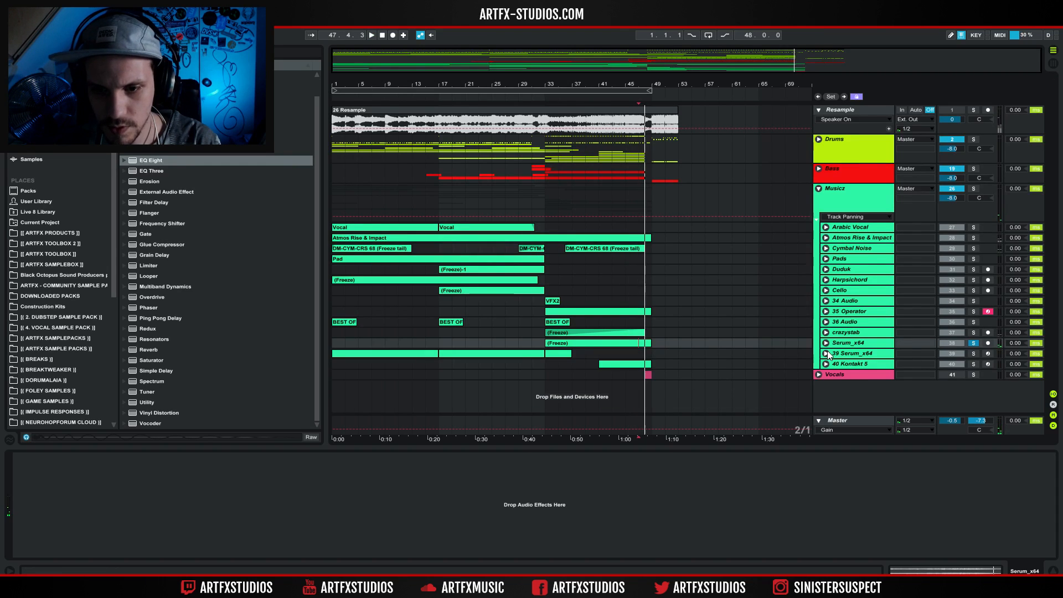
Unfold and solo the 39 Serum_x64 track and select its first MIDI clip, from bar 1 to bar 17.
click(826, 354)
click(973, 354)
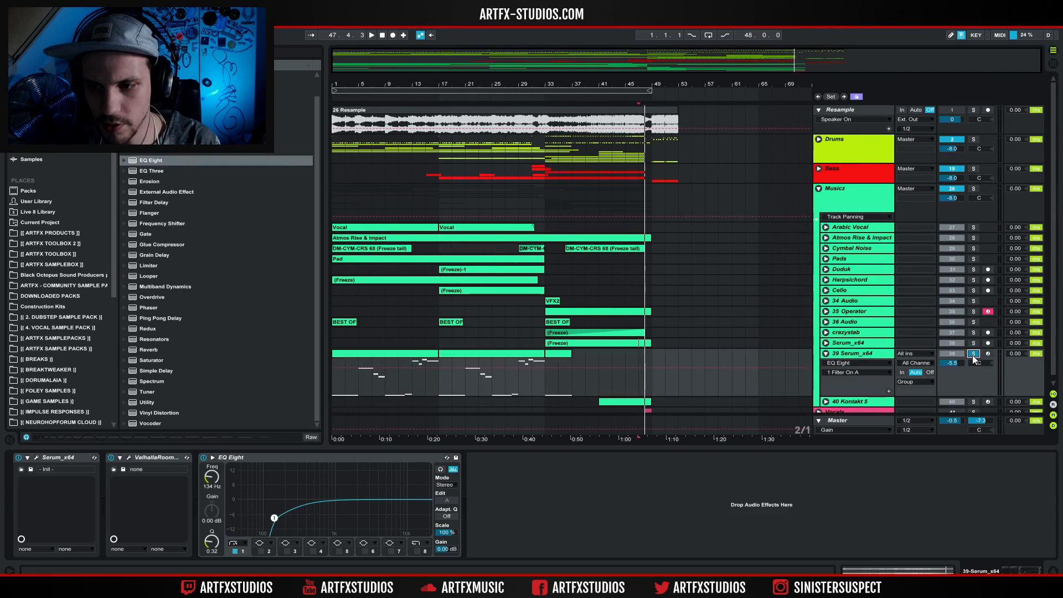
click(417, 354)
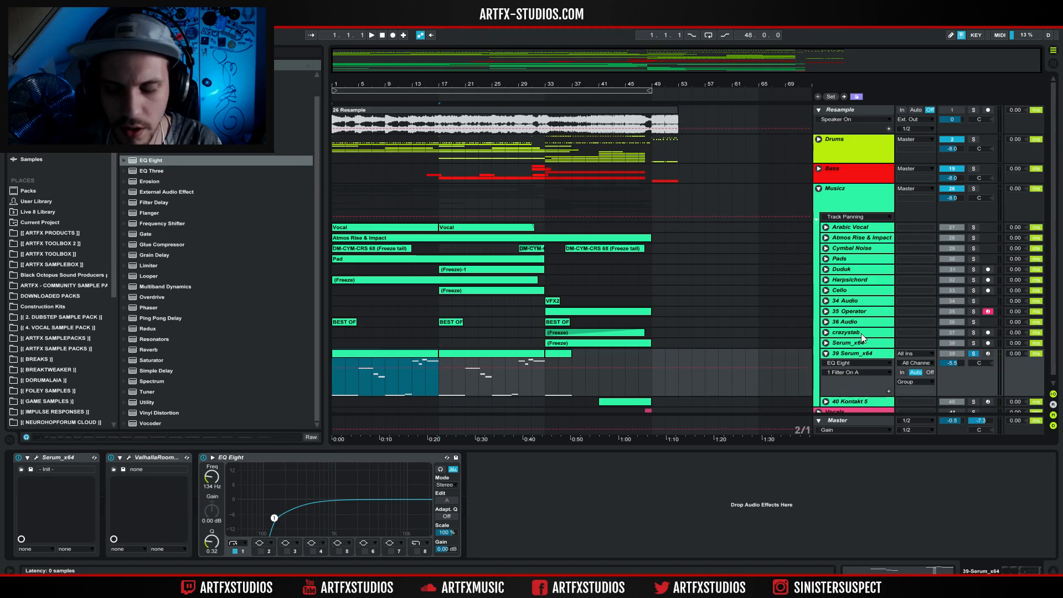
Open the Serum editor of the 39 Serum_x64 track, play the clip from bar 1 while viewing the synth settings, and close the editor.
key(ctrl+alt+p)
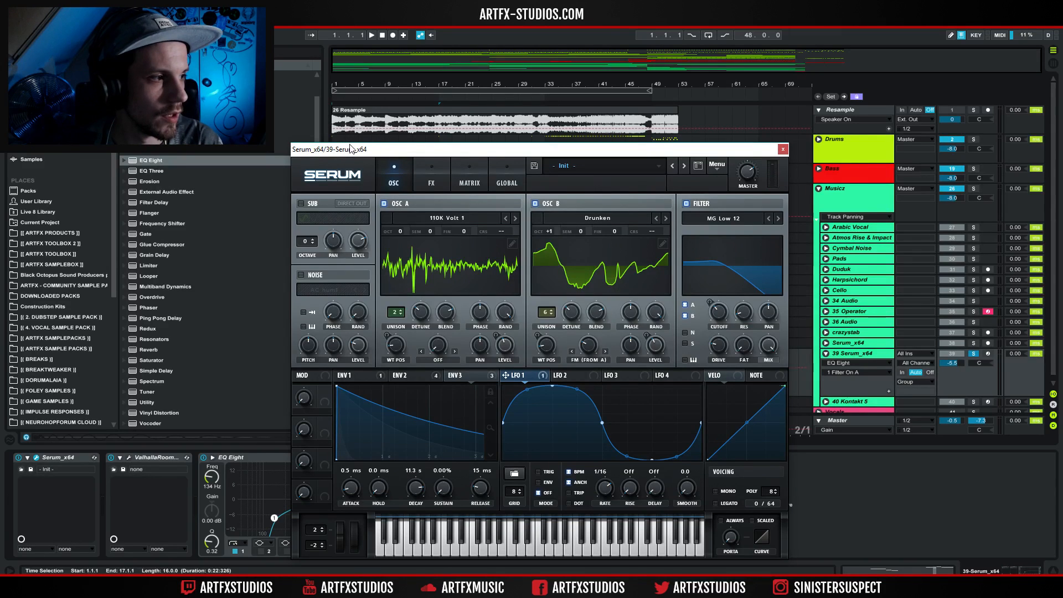
drag(350, 149, 362, 112)
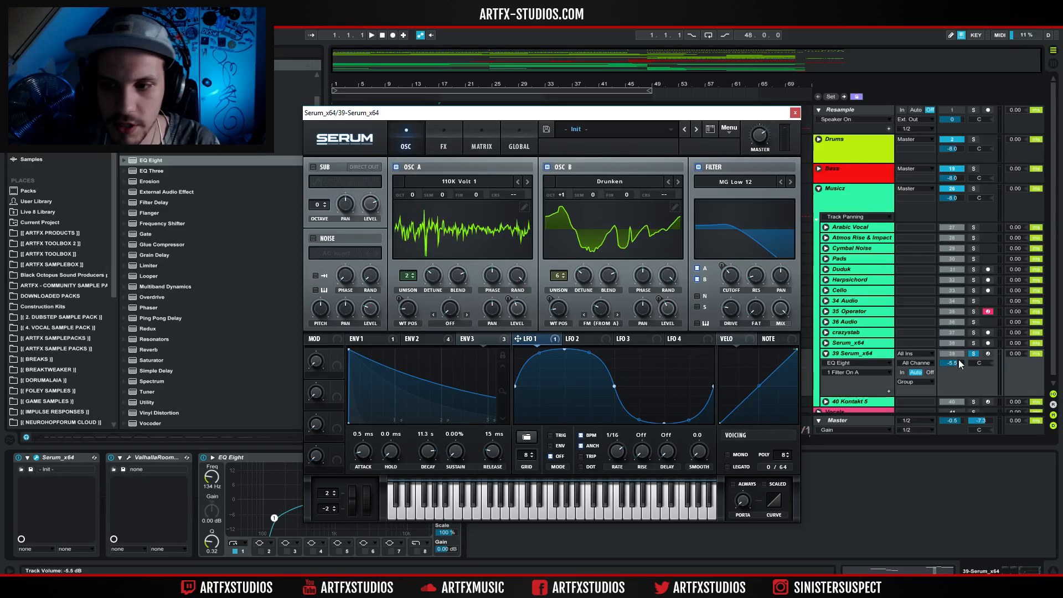
click(839, 354)
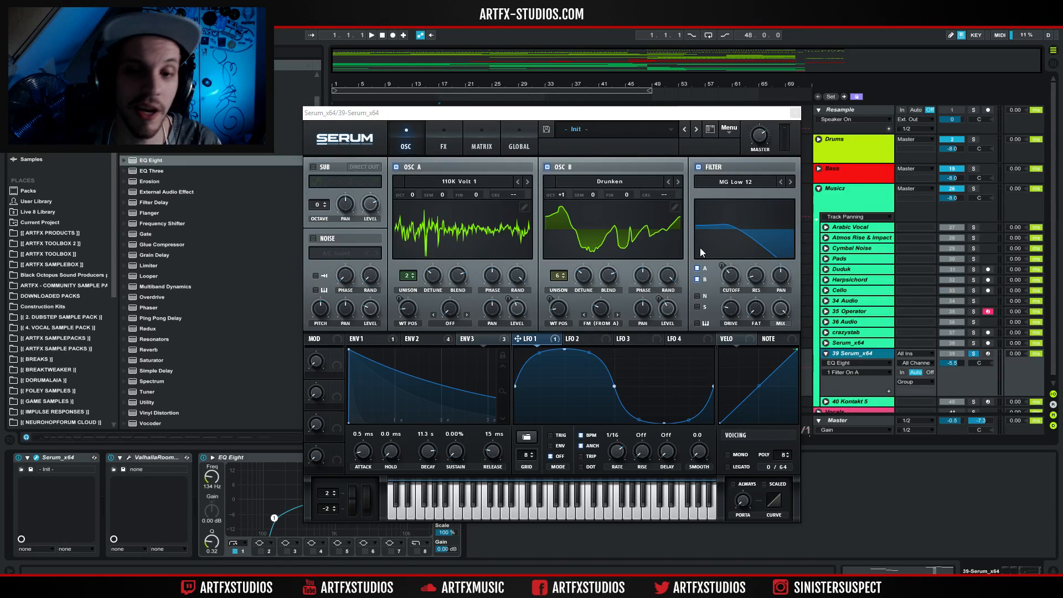
key(space)
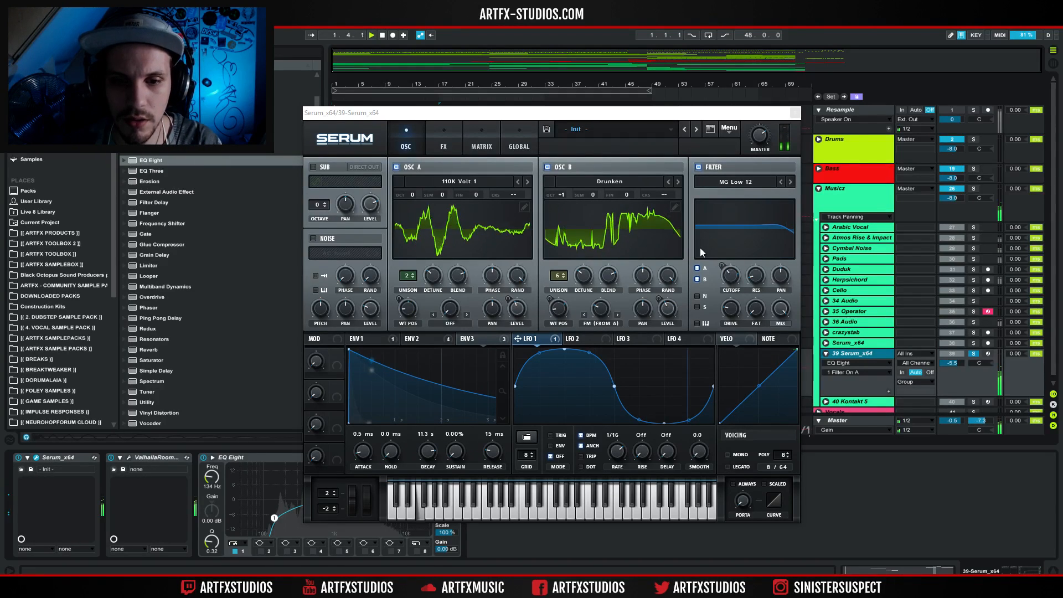
click(794, 113)
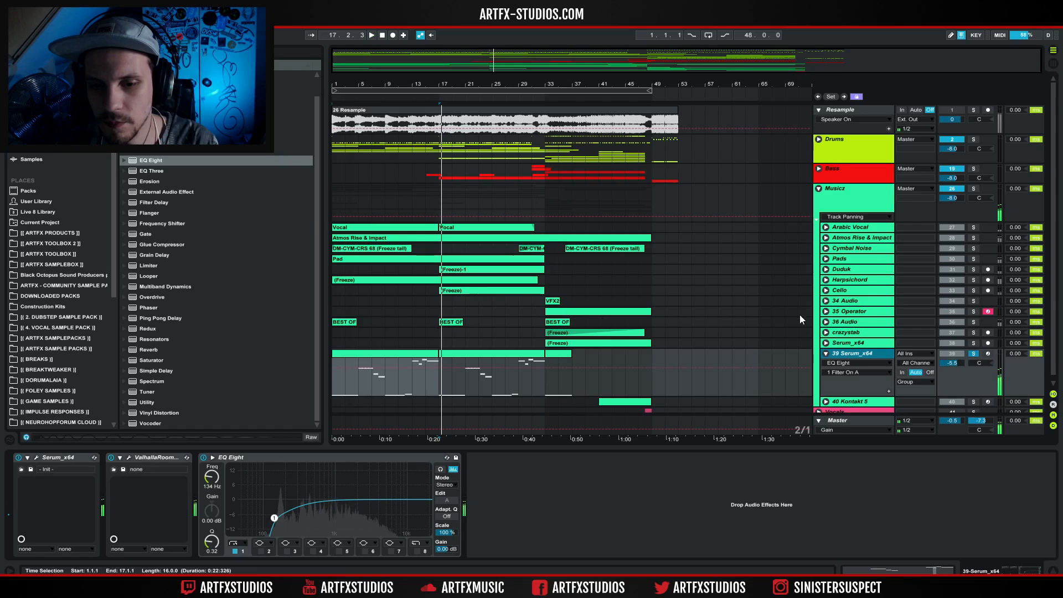
Fold the 39 Serum_x64 track and clear its solo.
click(825, 353)
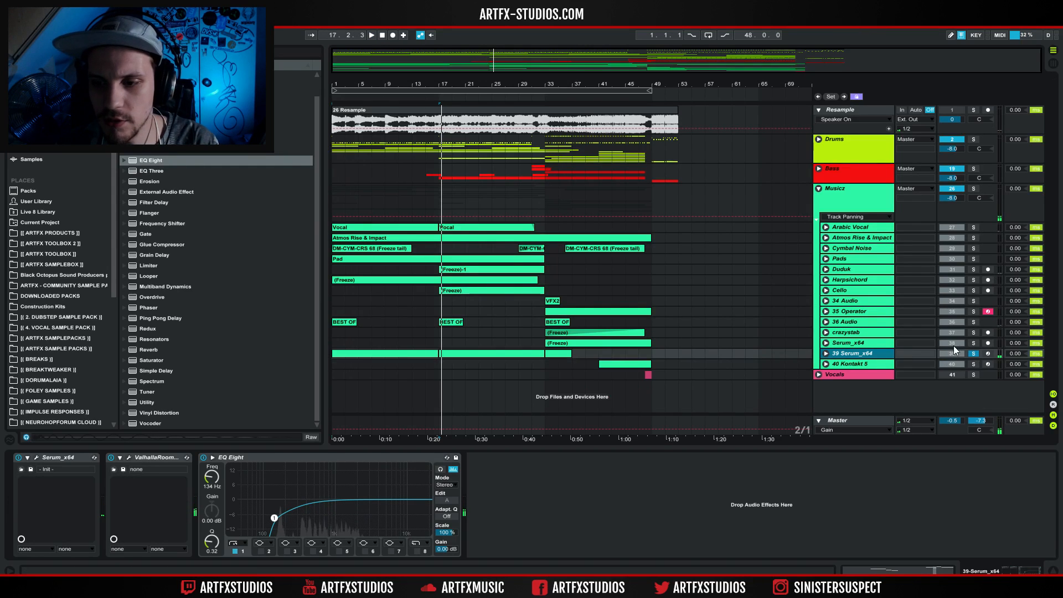
click(974, 348)
click(974, 353)
Unfold and solo the 40 Kontakt 5 track and play its clip from bar 41.
click(826, 364)
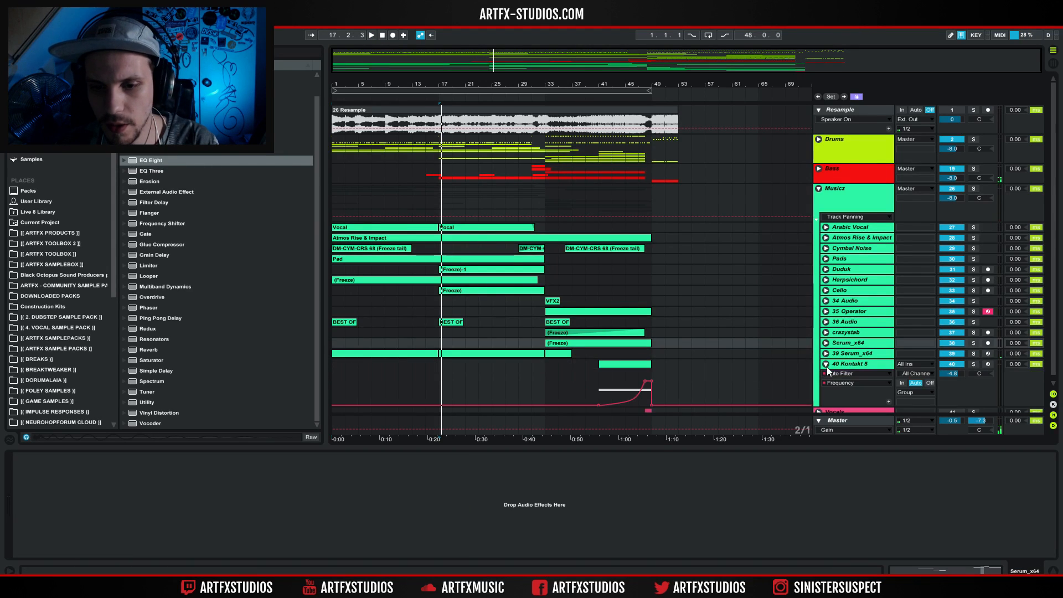
click(849, 354)
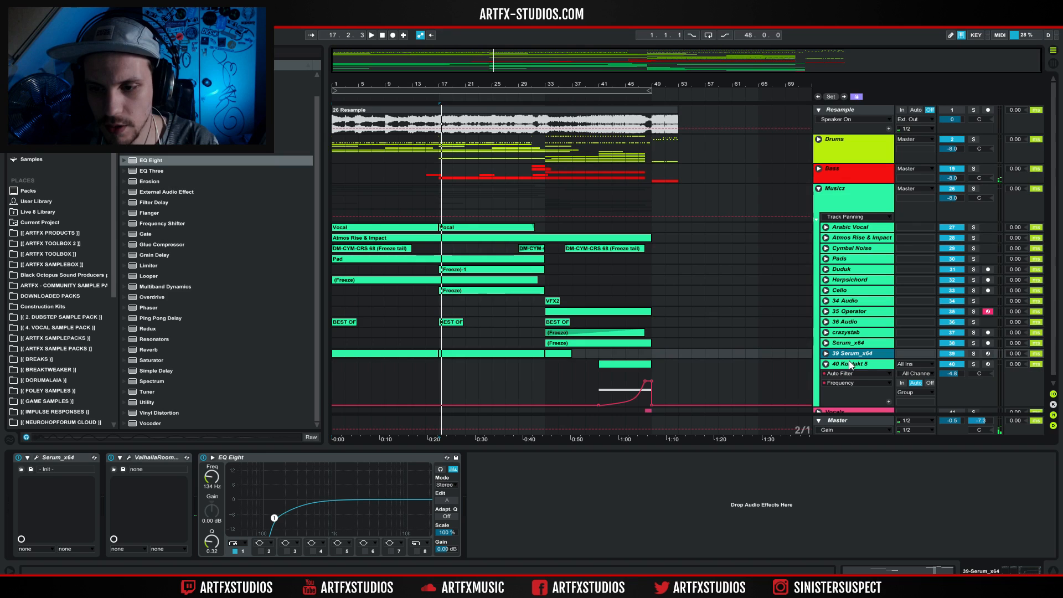
click(972, 363)
click(622, 363)
key(space)
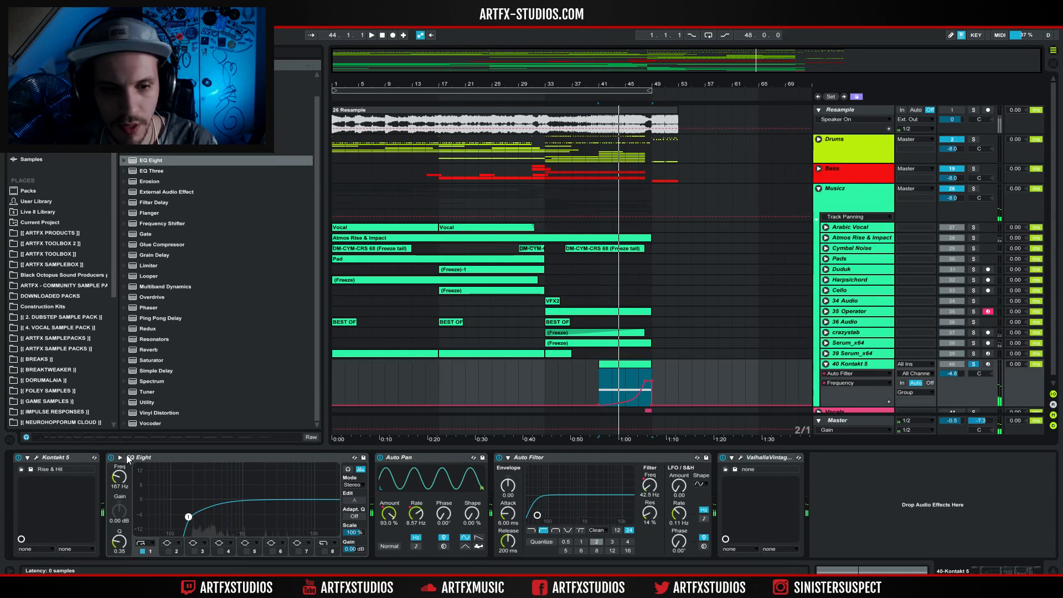
Turn off EQ Eight, Auto Pan, Auto Filter and ValhallaVintageVerb on the 40 Kontakt 5 track, and select its clip for dry playback.
click(111, 457)
click(380, 457)
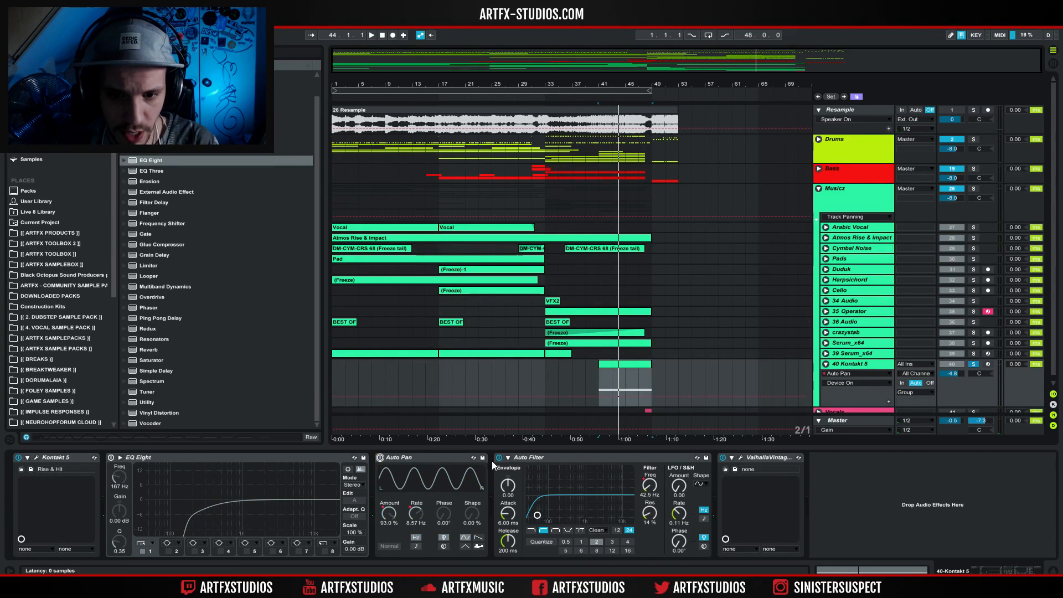
click(499, 457)
click(722, 458)
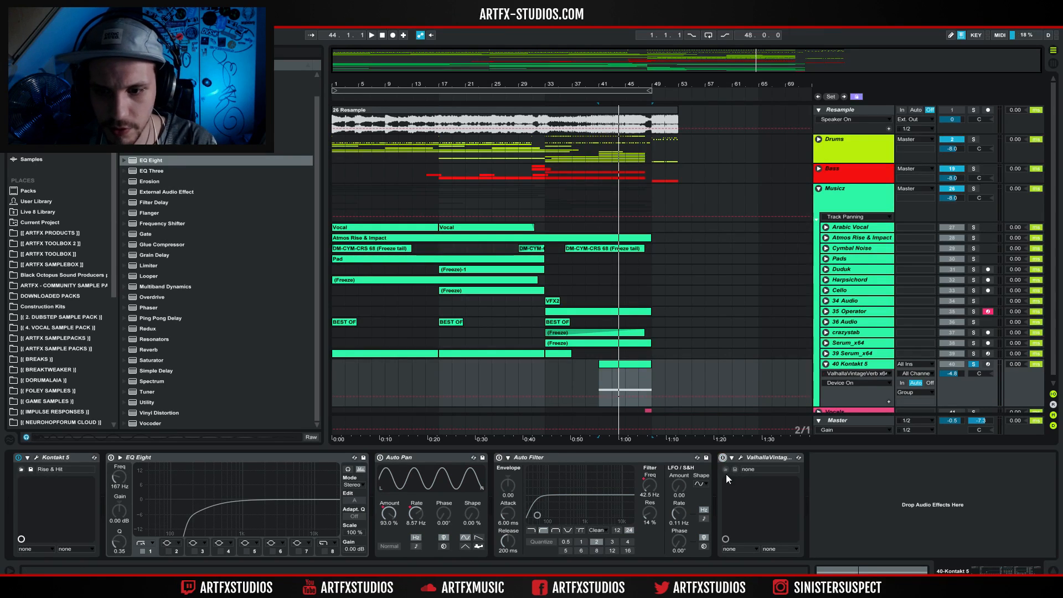
click(630, 365)
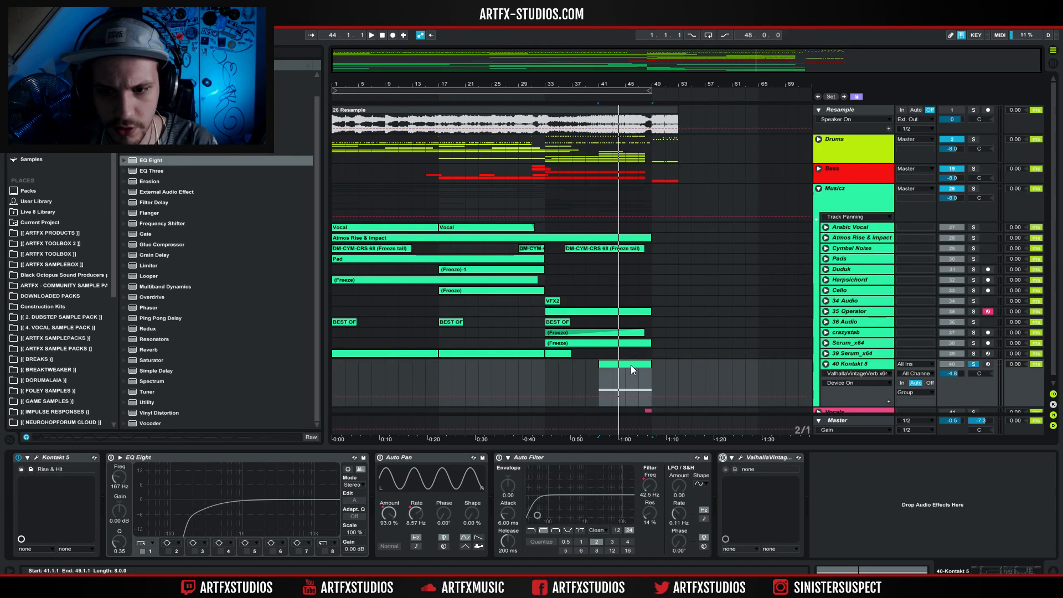
Play the 40 Kontakt 5 clip dry, then with EQ Eight and Auto Pan turned back on one after the other.
key(space)
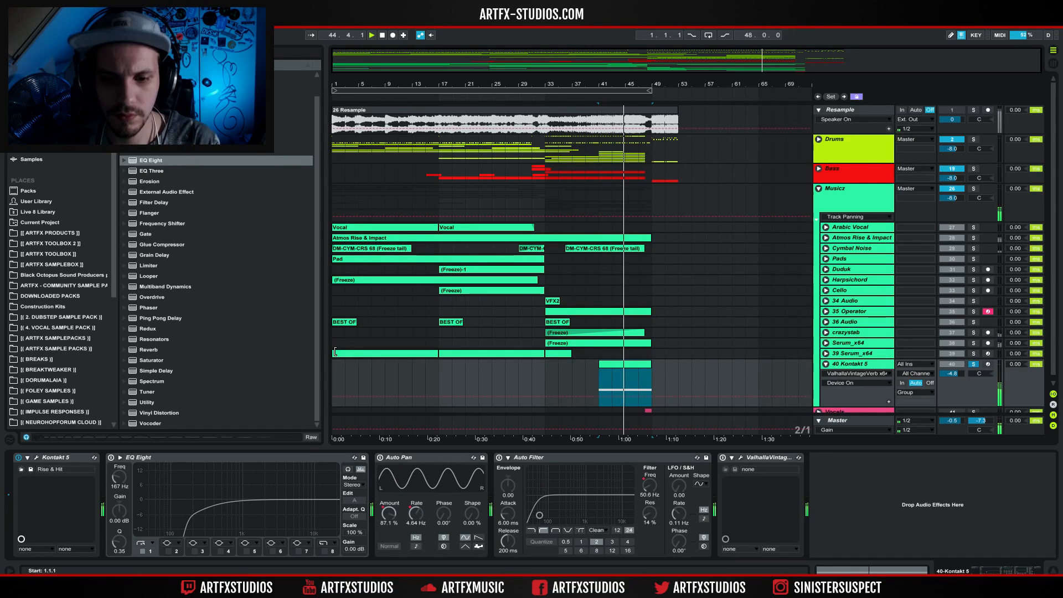
click(111, 458)
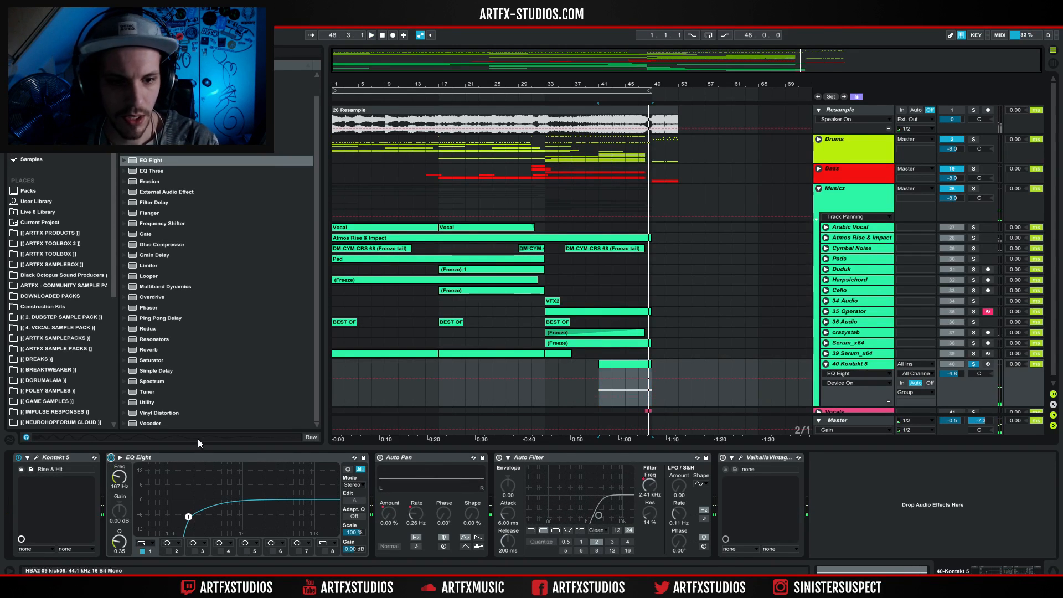
key(space)
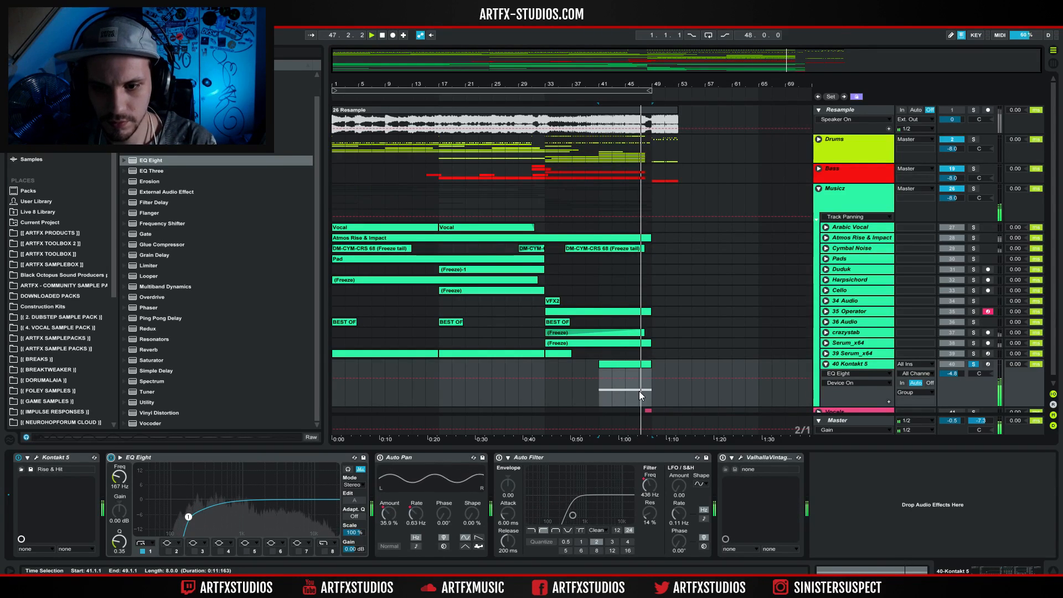
click(400, 458)
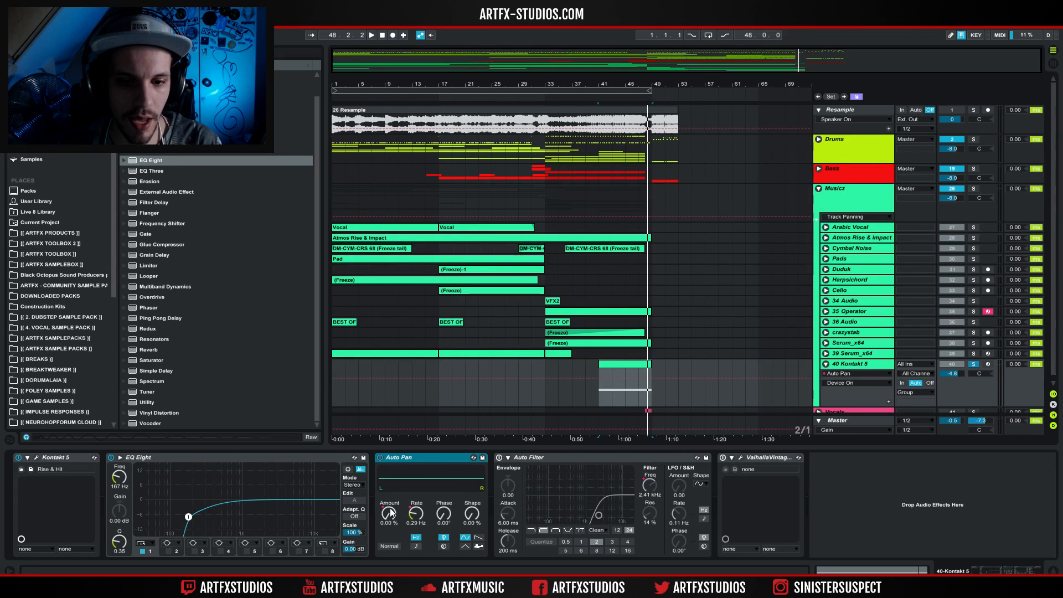
key(space)
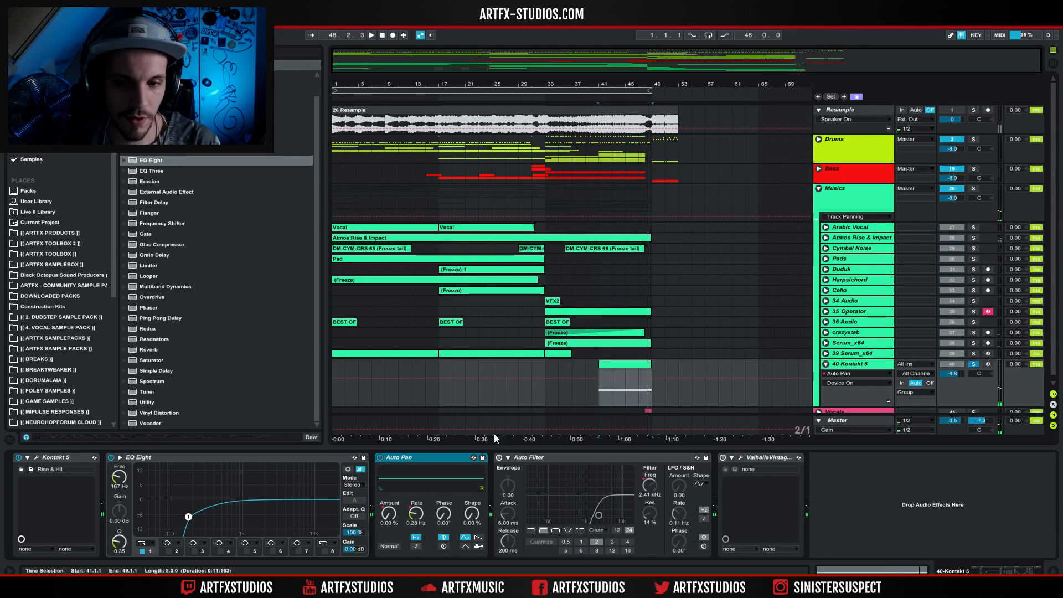
Turn Auto Filter back on, show its Frequency automation on the 40 Kontakt 5 track, and play the clip.
click(519, 460)
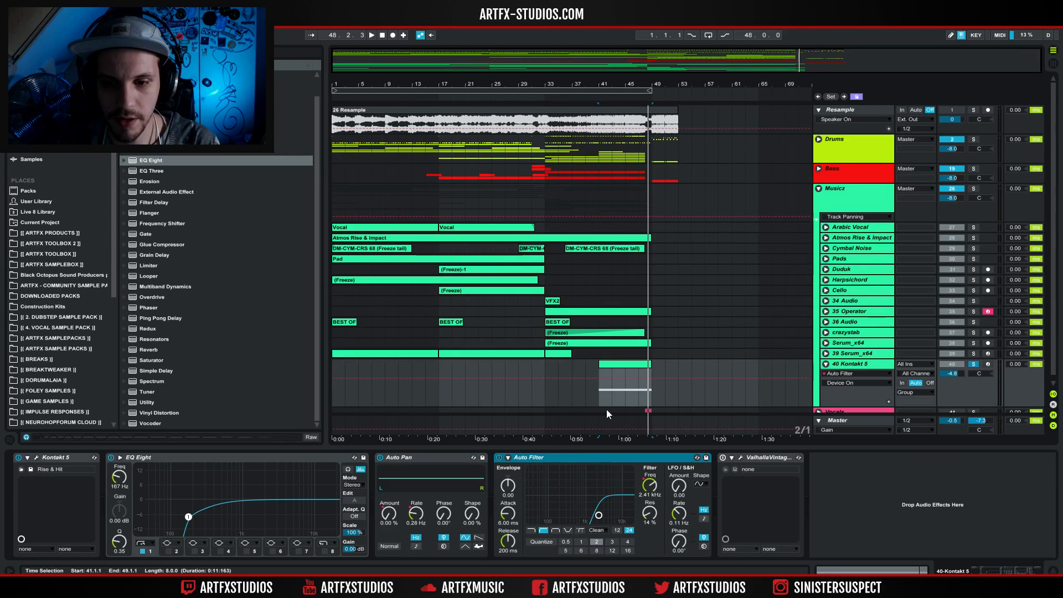
click(650, 485)
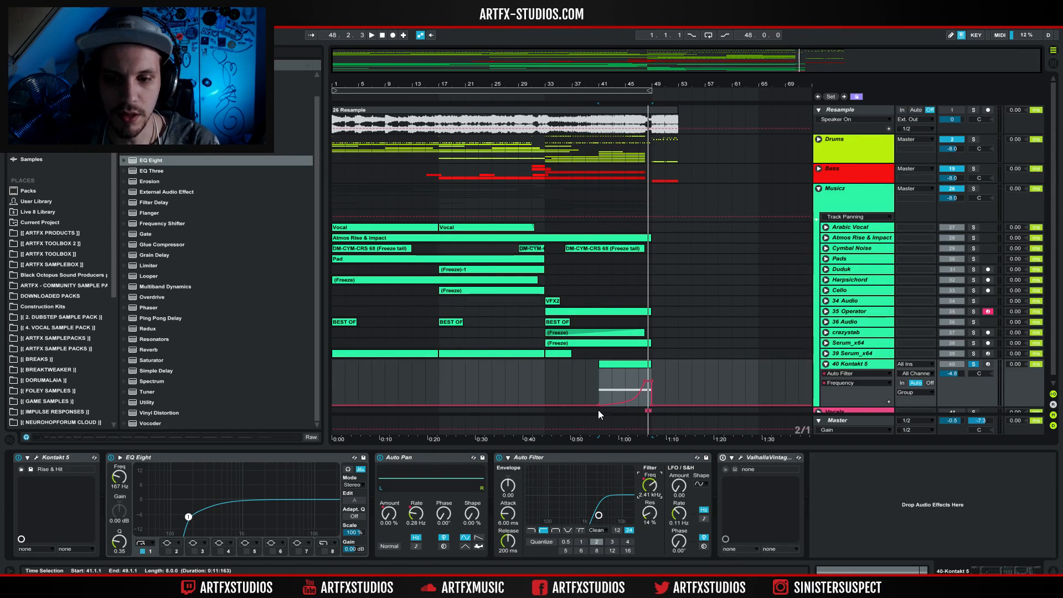
key(space)
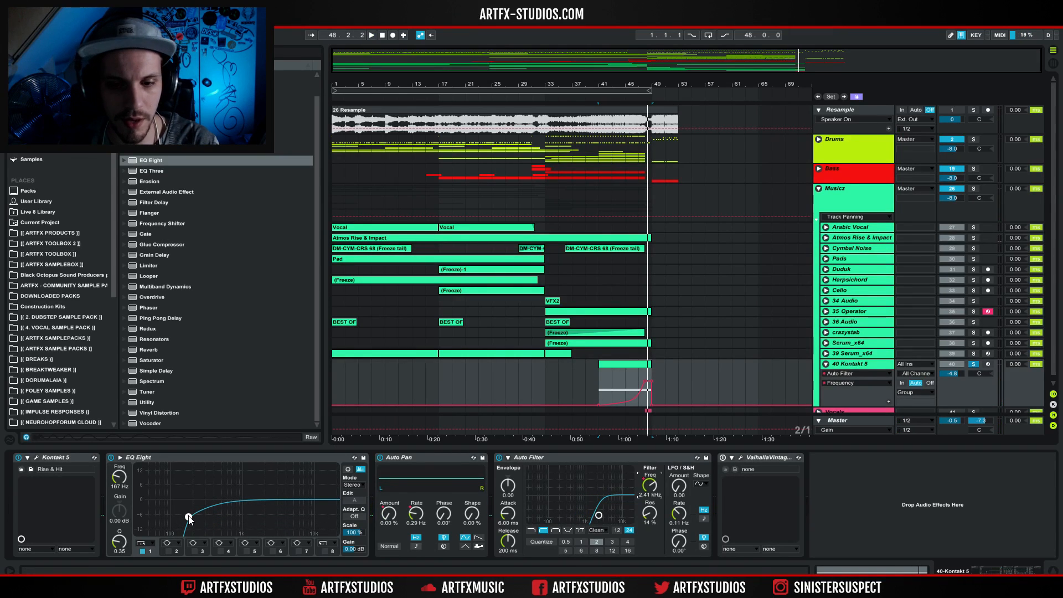
Turn ValhallaVintageVerb back on and play the 40 Kontakt 5 clip with the full effect chain.
click(719, 460)
click(639, 393)
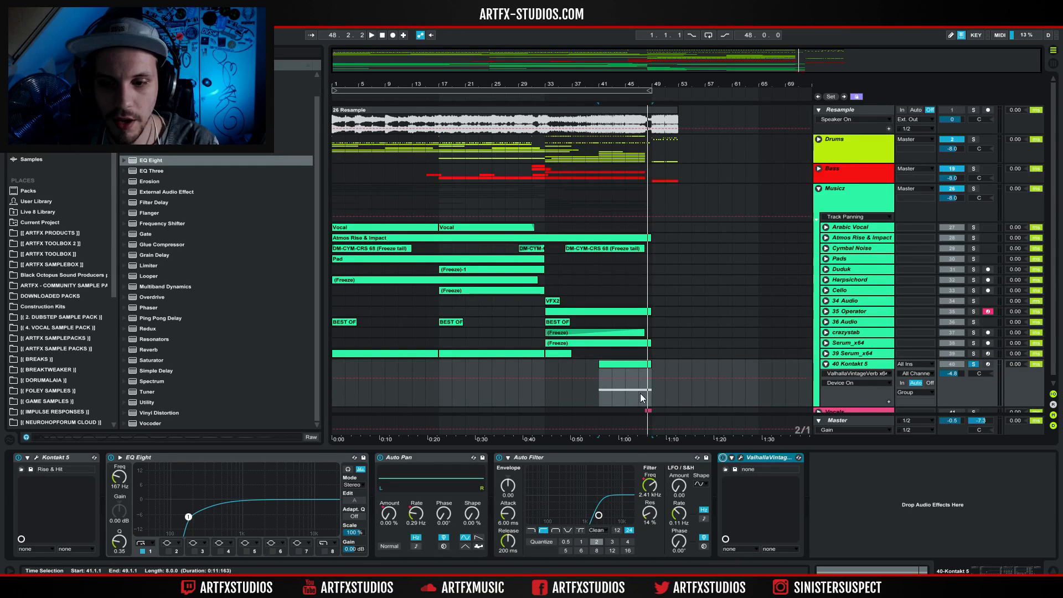
key(space)
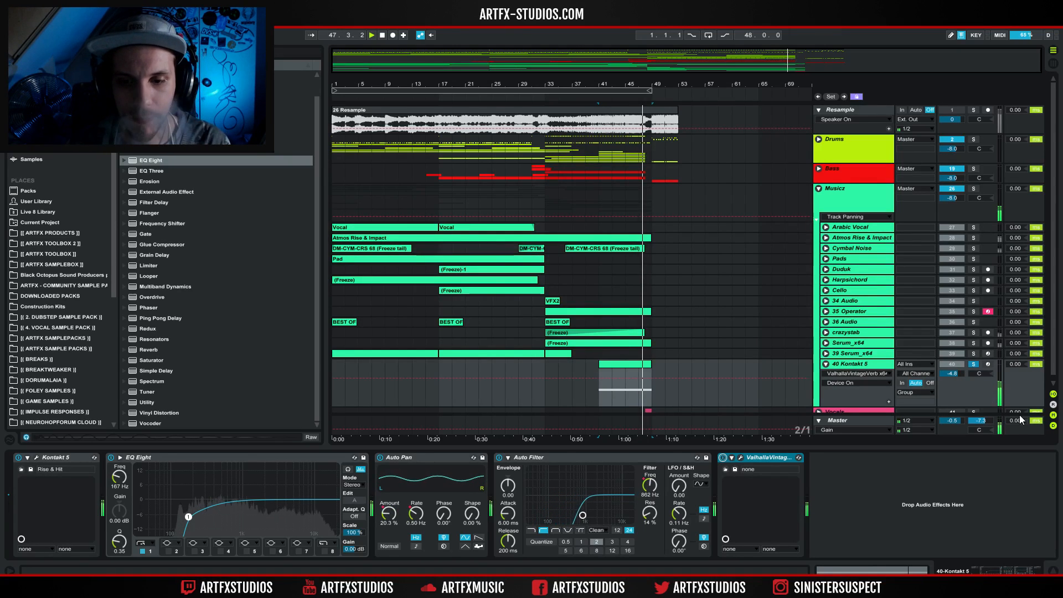
Fold the 40 Kontakt 5 track and the Musicz group, and unfold the Vocals group.
click(825, 364)
click(818, 188)
click(818, 218)
click(961, 218)
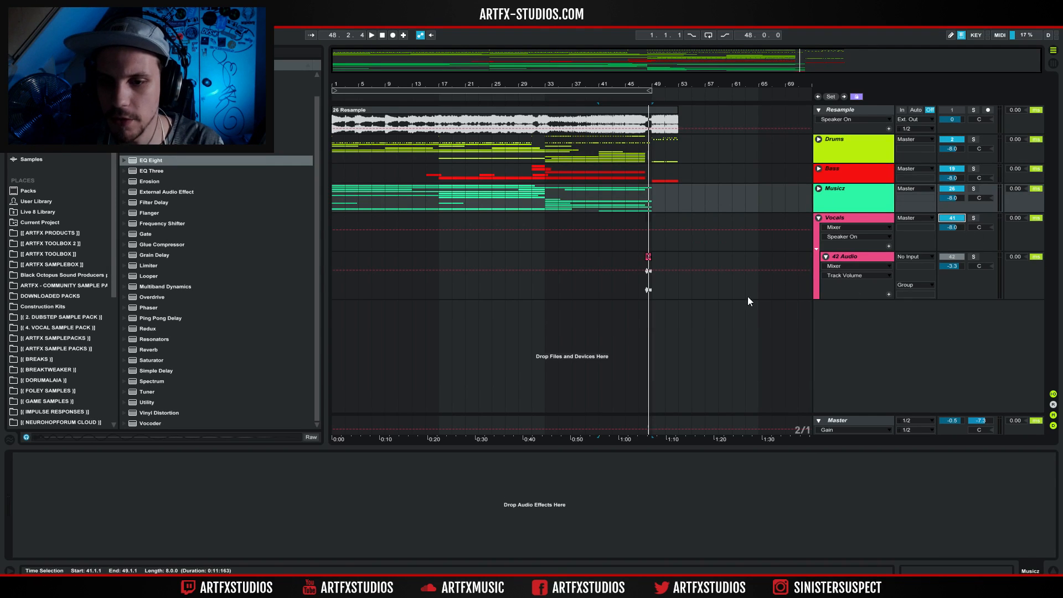
Clear the solo, play the full arrangement from bar 33 past the 42 Audio vocal clip, and fold the Vocals group.
click(640, 264)
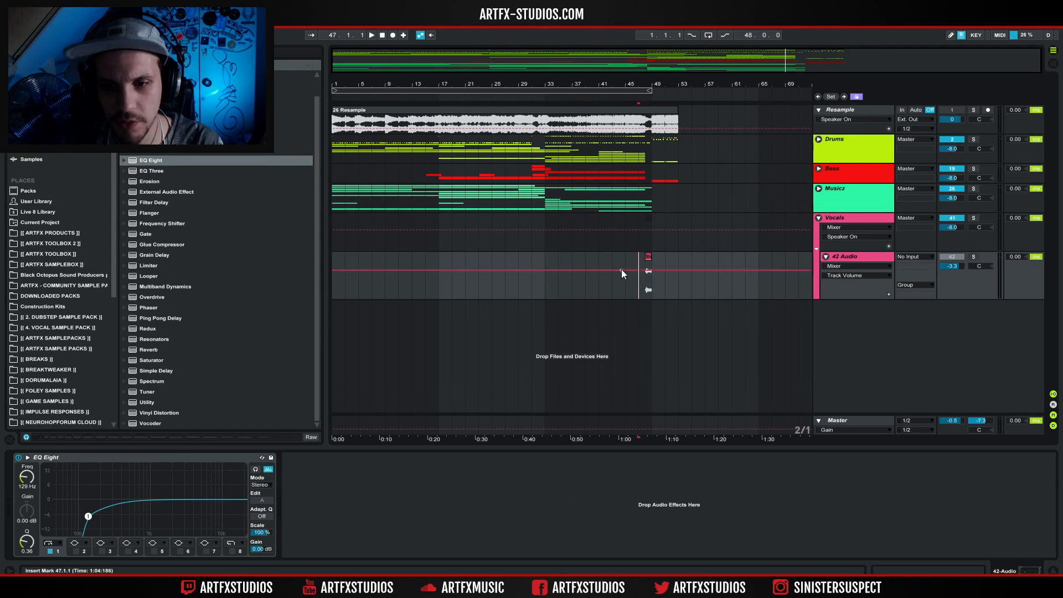
click(973, 218)
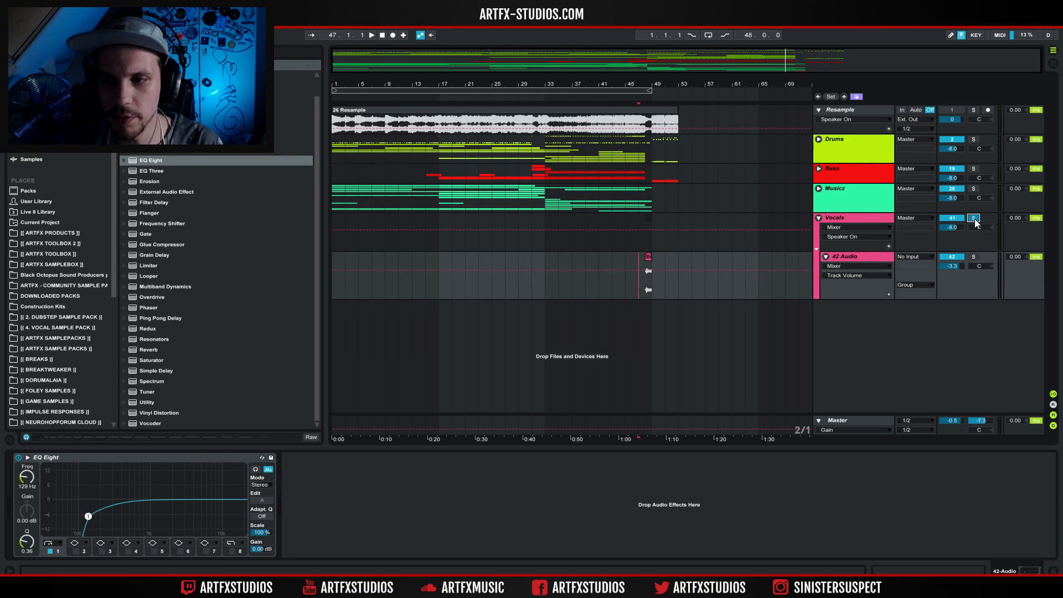
click(548, 264)
key(space)
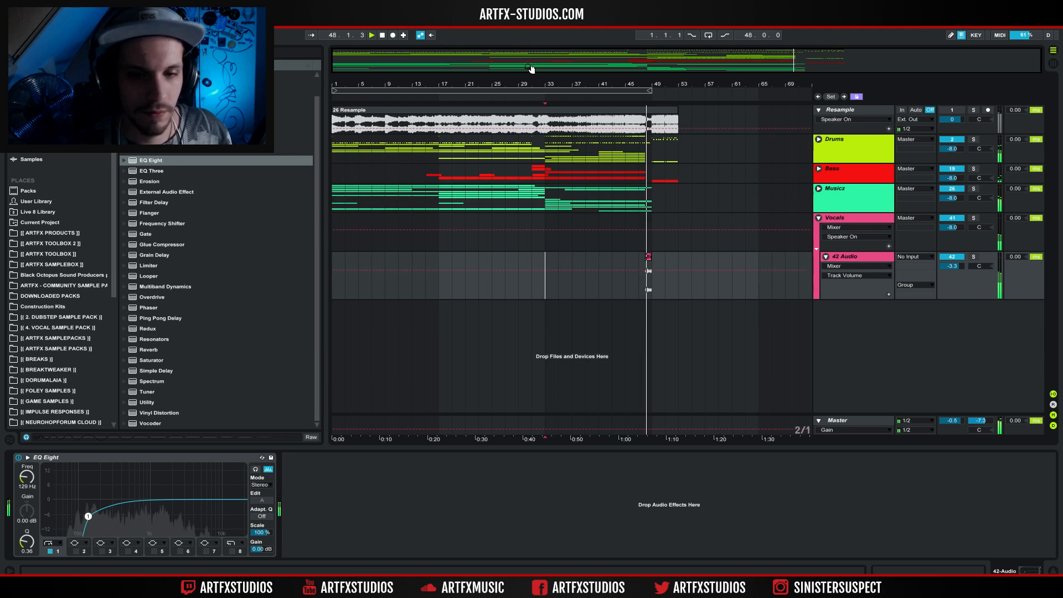
click(383, 36)
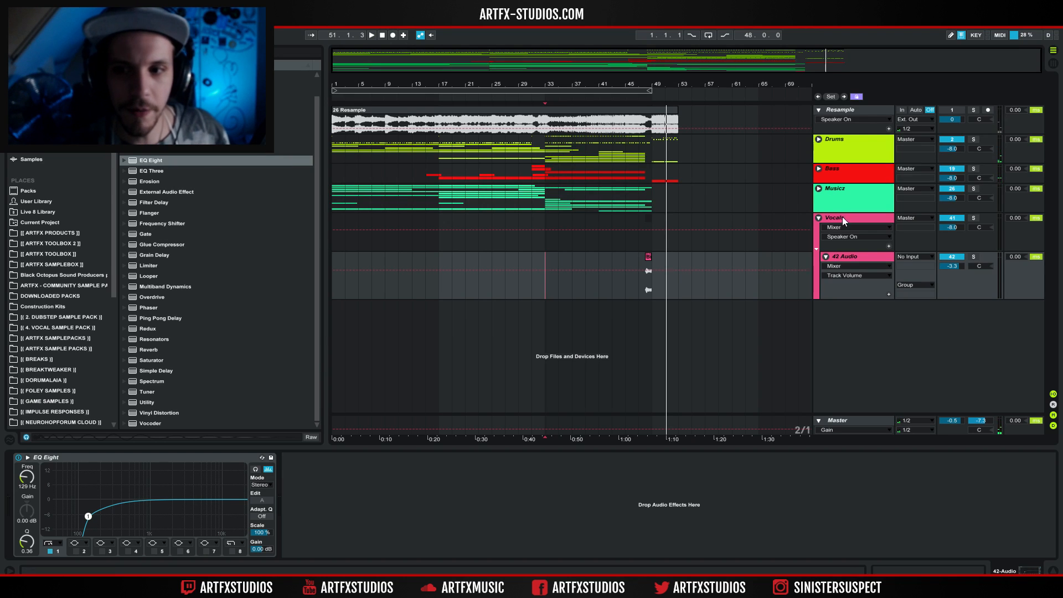
click(818, 219)
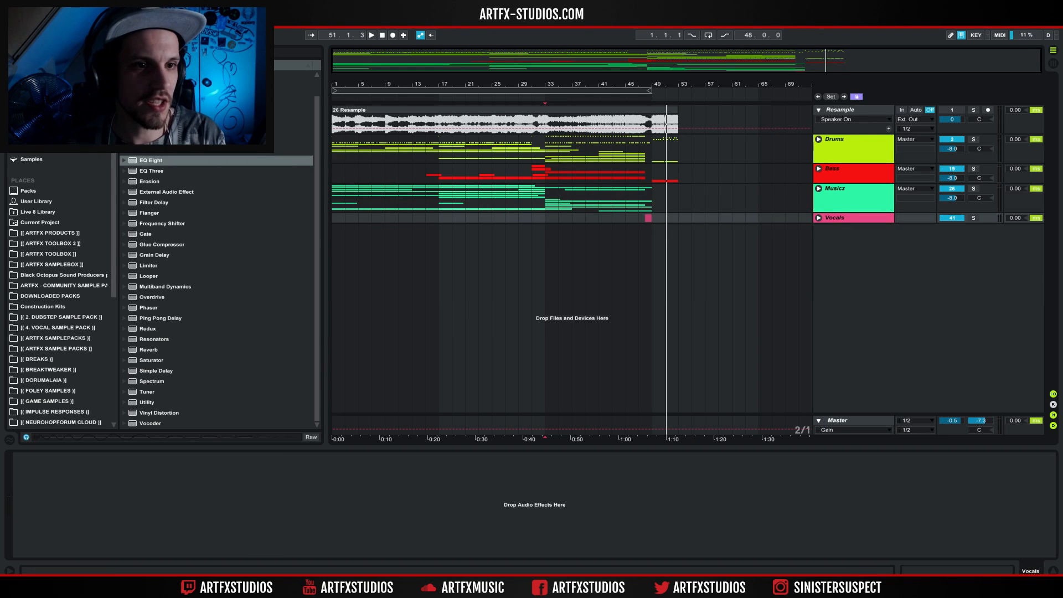
Save the project and create a new Live Set.
key(ctrl+s)
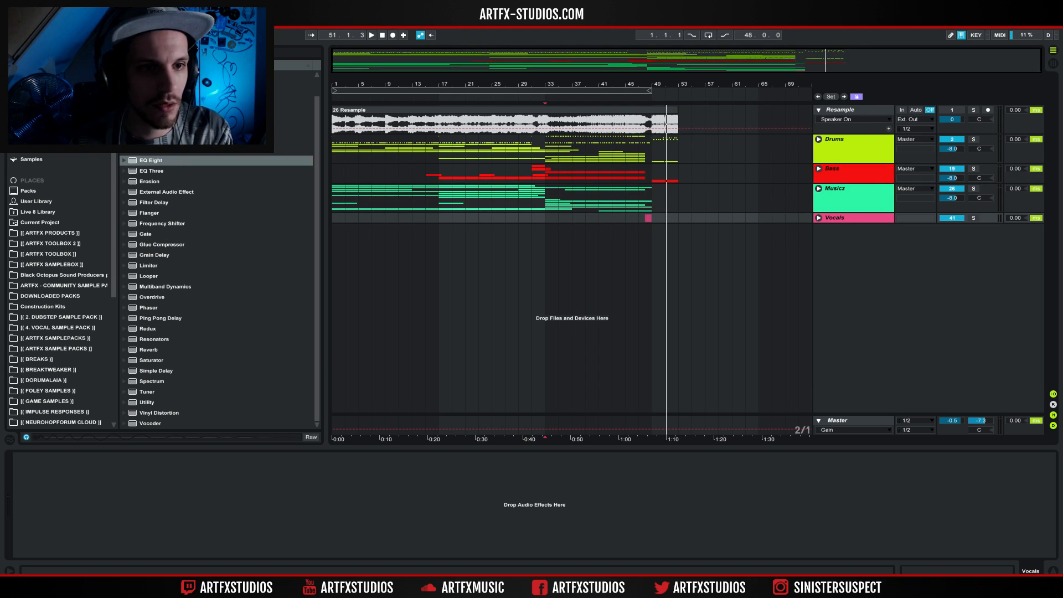
click(9, 18)
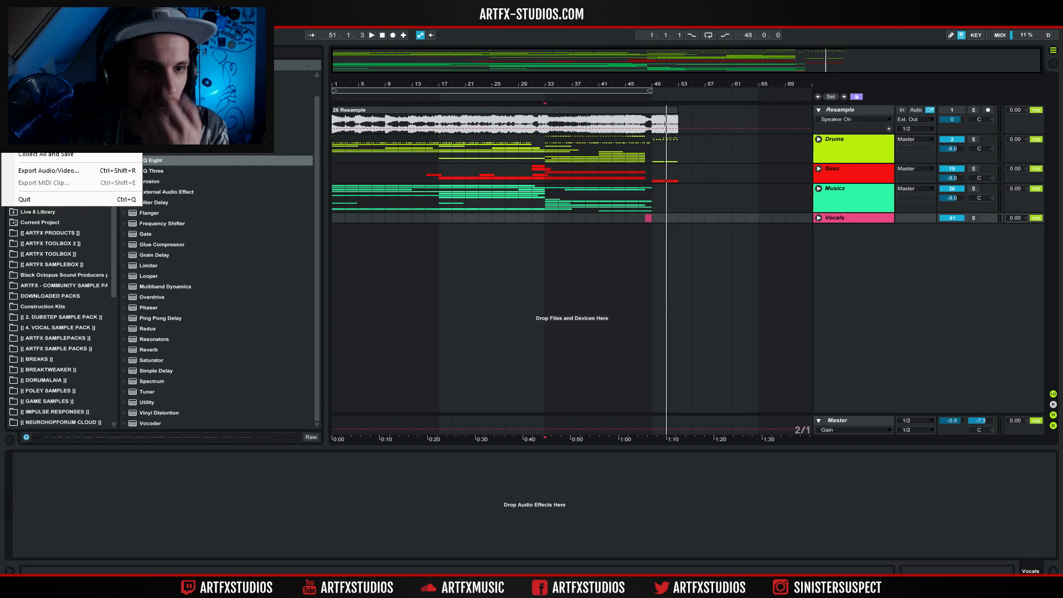
mouse_move(27, 18)
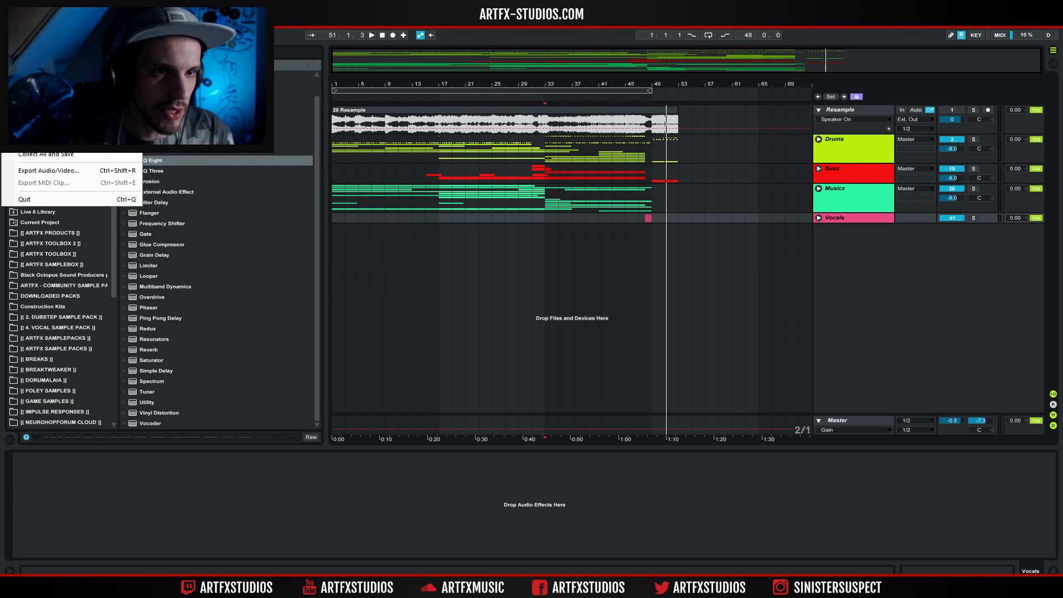
click(38, 30)
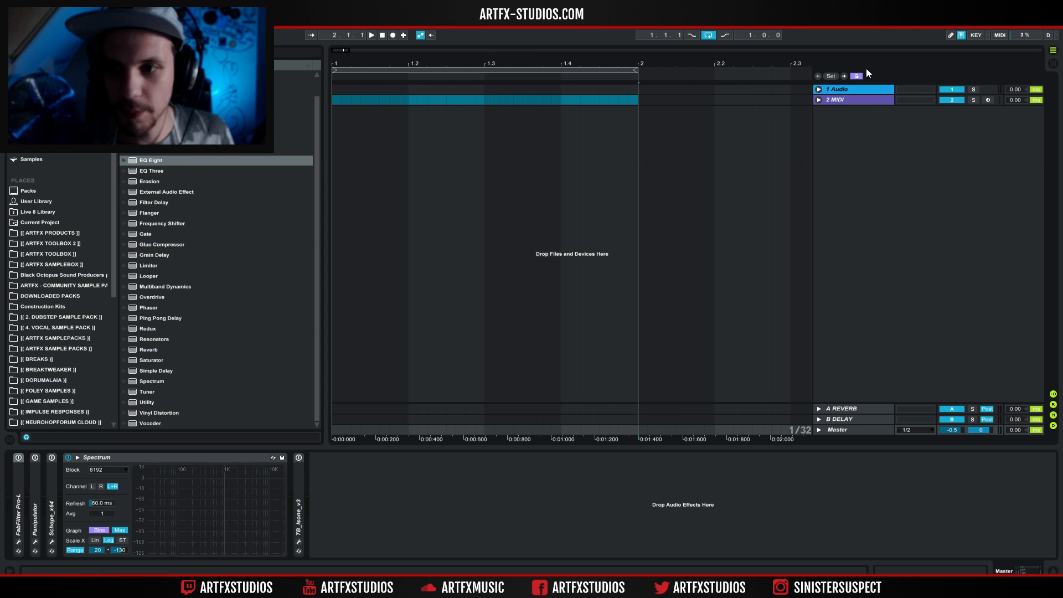
Delete the 1 Audio track and unfold the remaining MIDI track.
click(854, 90)
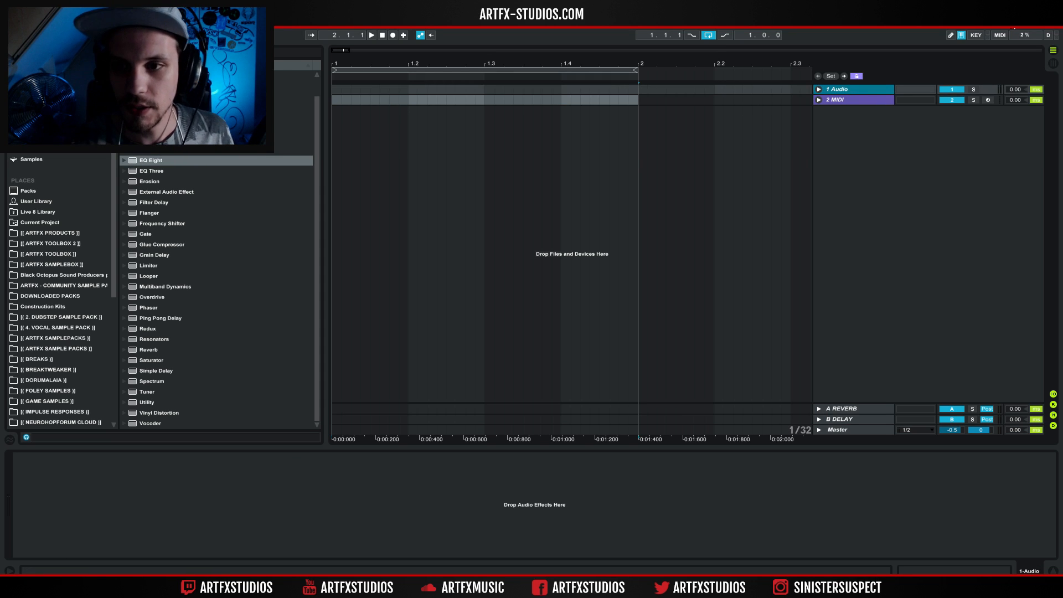
key(Delete)
click(817, 87)
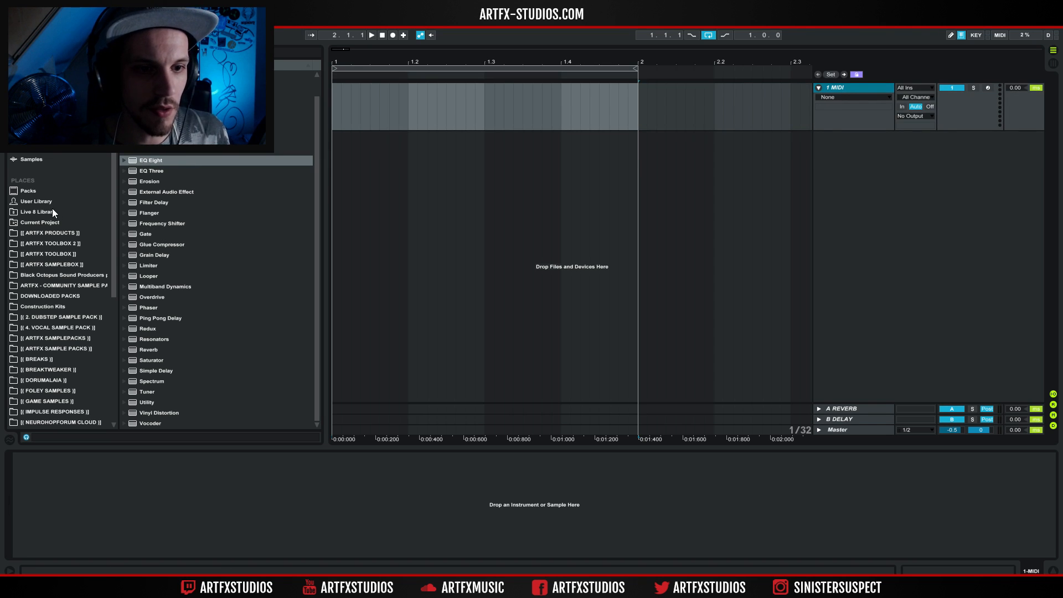
Load the Native Instruments Massive plug-in onto the MIDI track and start a new sound in it.
click(44, 138)
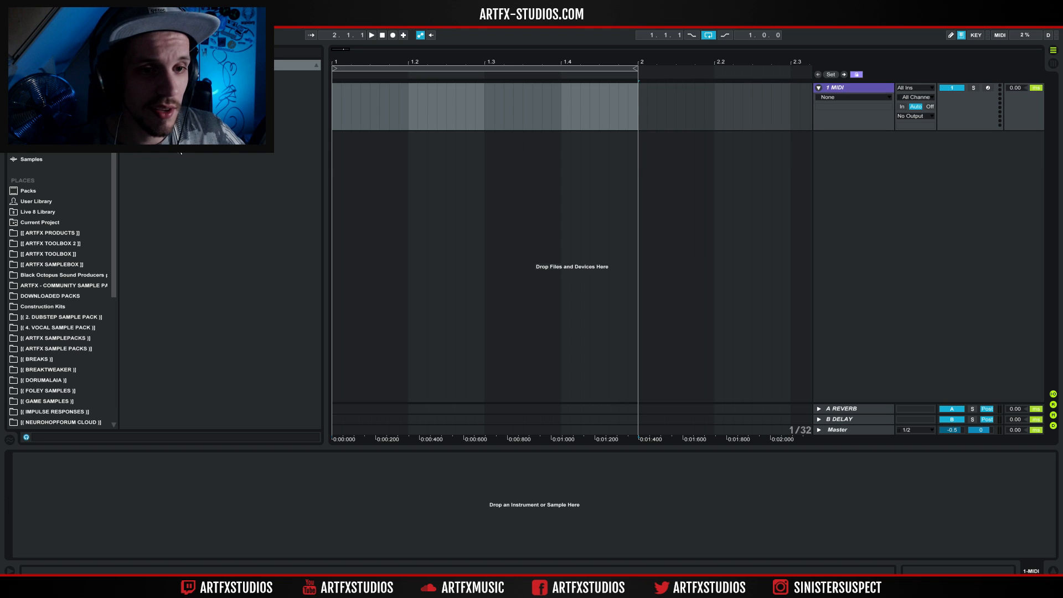
click(33, 138)
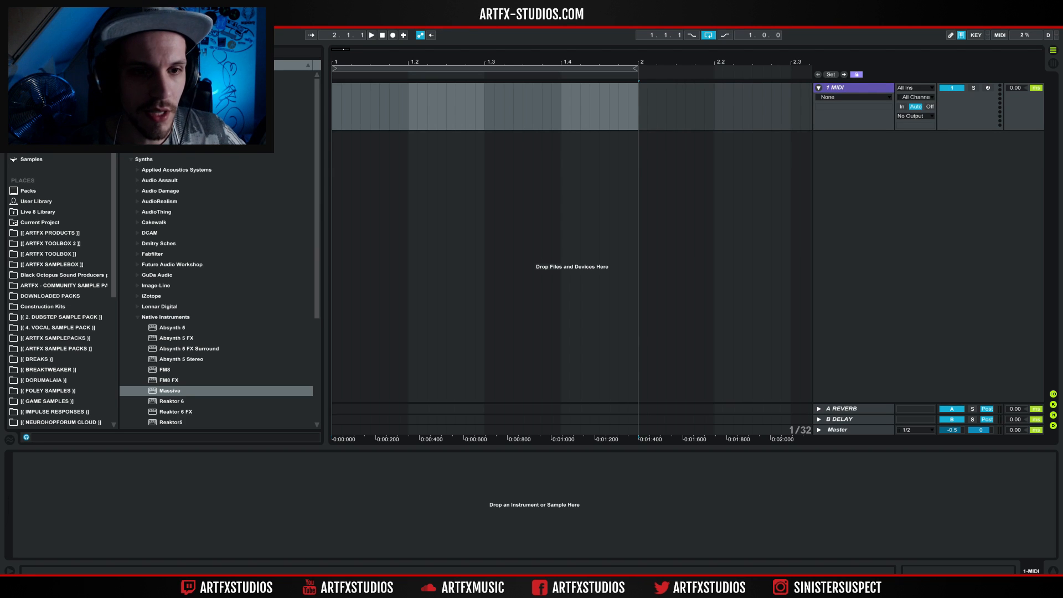
scroll(205, 354, down, 2)
drag(172, 316, 386, 113)
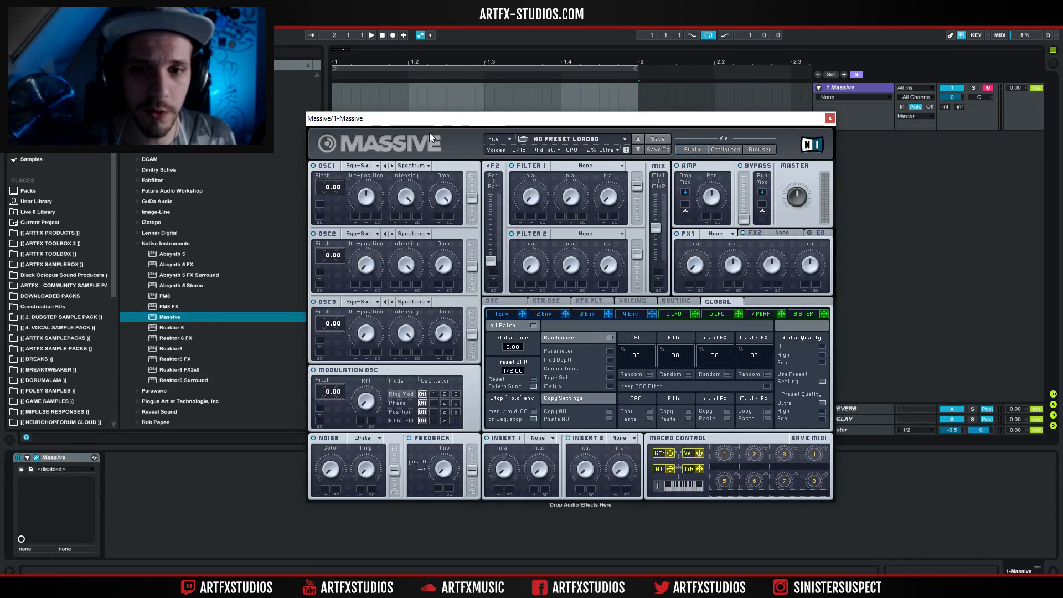
click(497, 139)
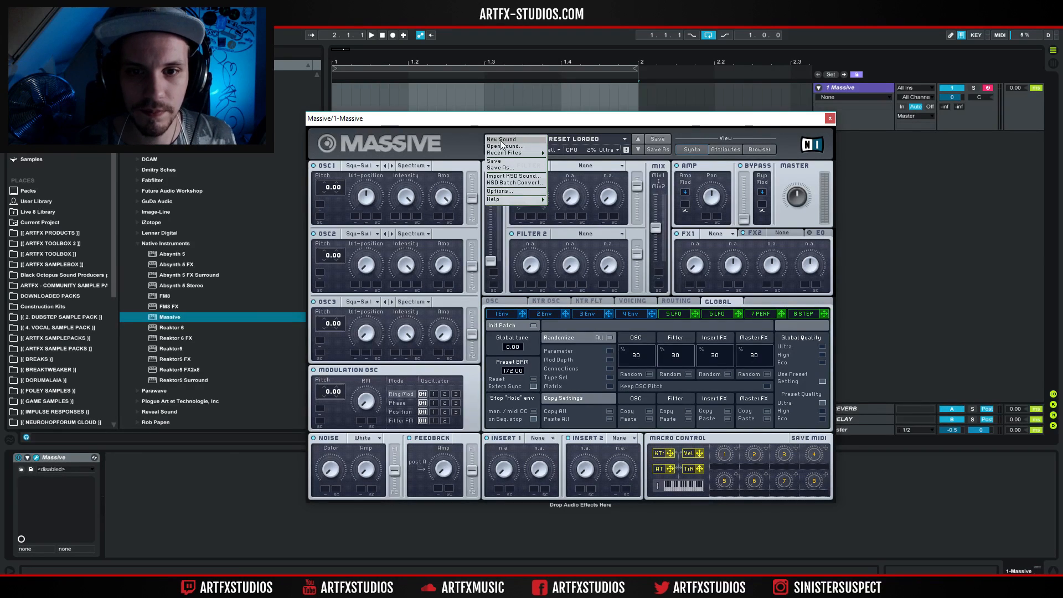
click(500, 141)
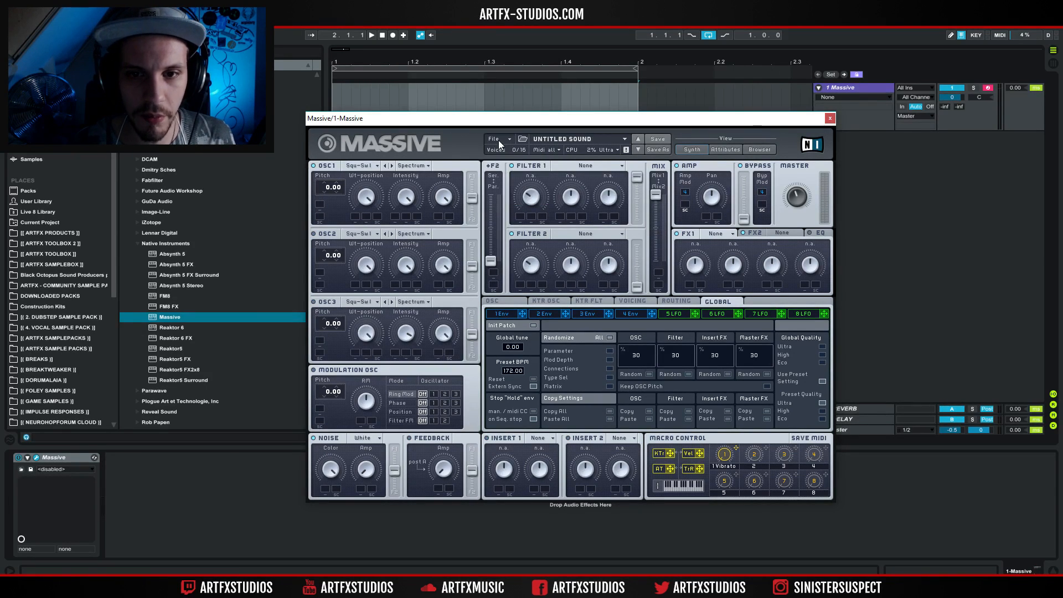
Create a two-bar MIDI clip from bar 1 to bar 3 on the Massive track and loop it.
click(478, 122)
drag(479, 122, 525, 403)
drag(505, 65, 365, 61)
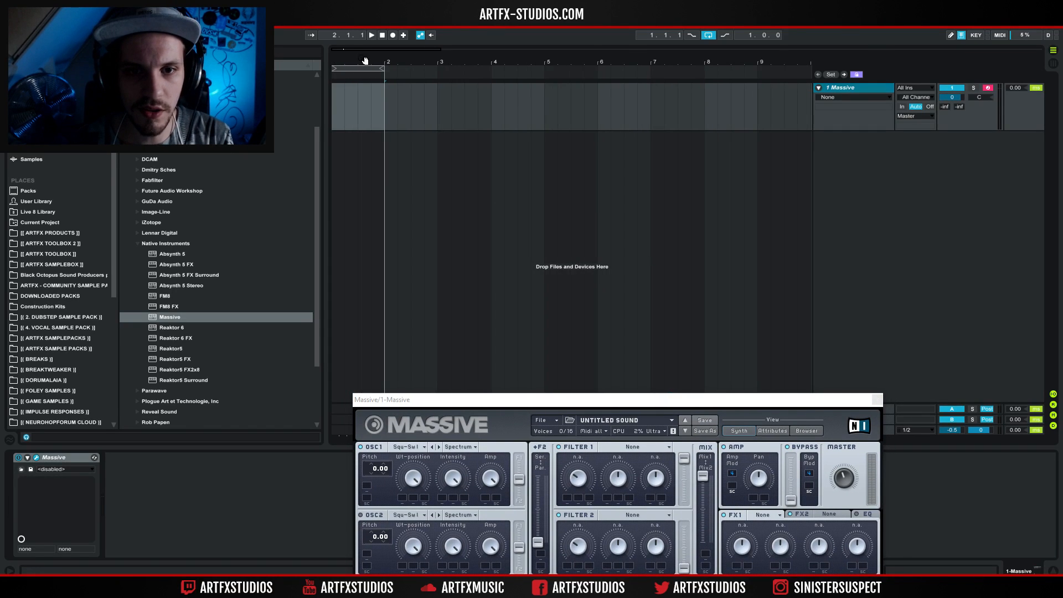
shift+click(546, 88)
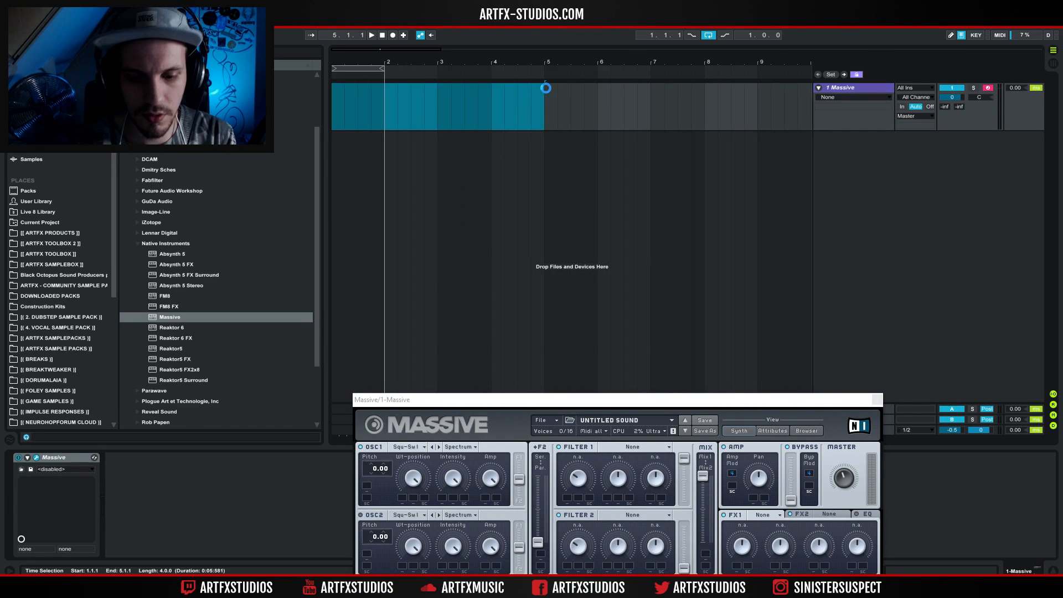
click(540, 322)
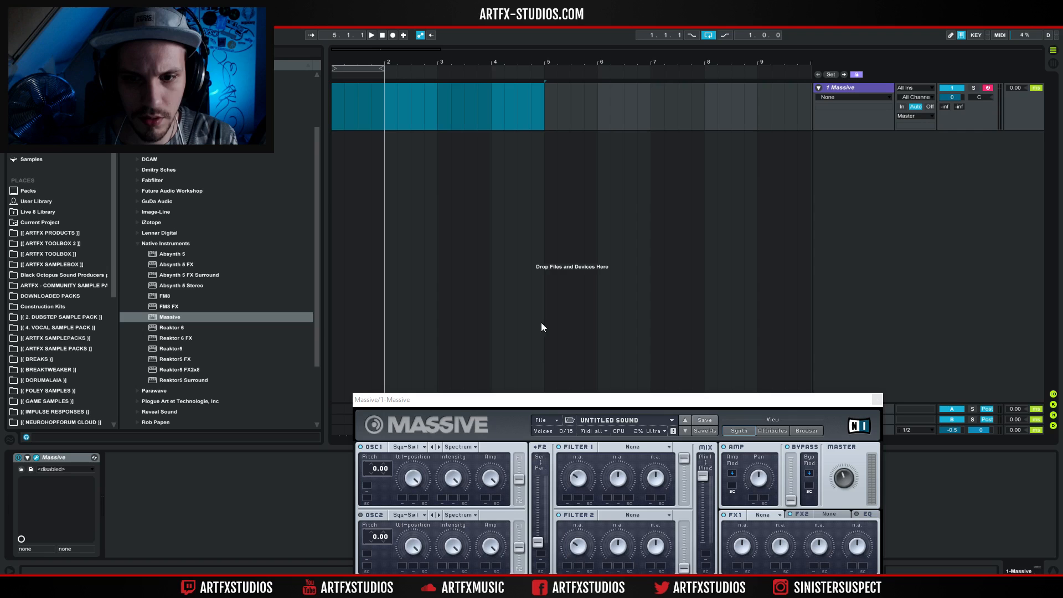
shift+click(435, 111)
key(ctrl+shift+m)
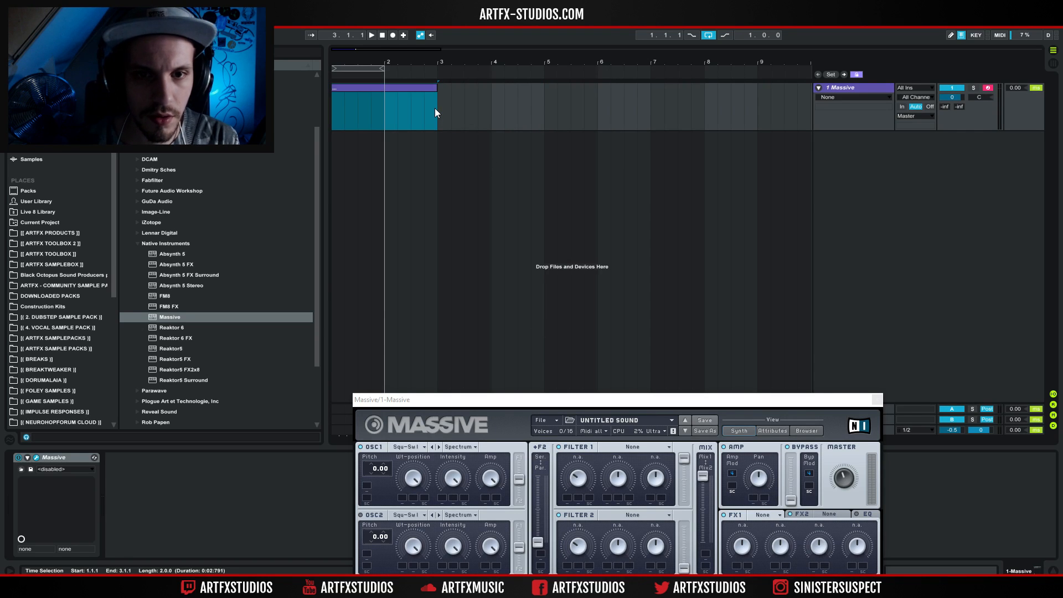
key(ctrl+l)
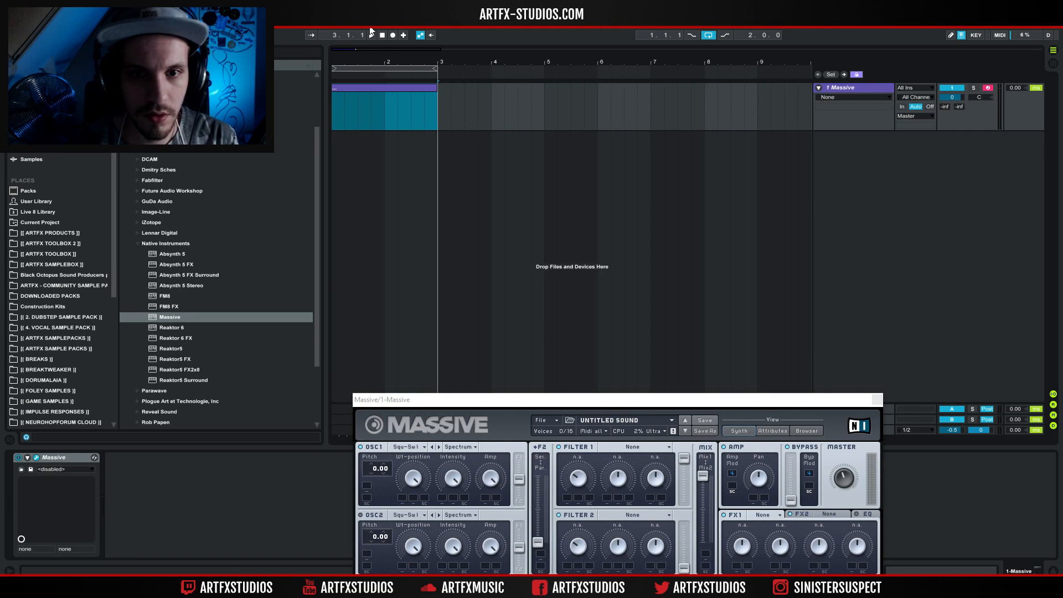
Draw one sustained note from 1.1 to about 2.4 in the MIDI clip and transpose it down an octave to F2.
double_click(358, 90)
double_click(164, 514)
drag(163, 514, 948, 504)
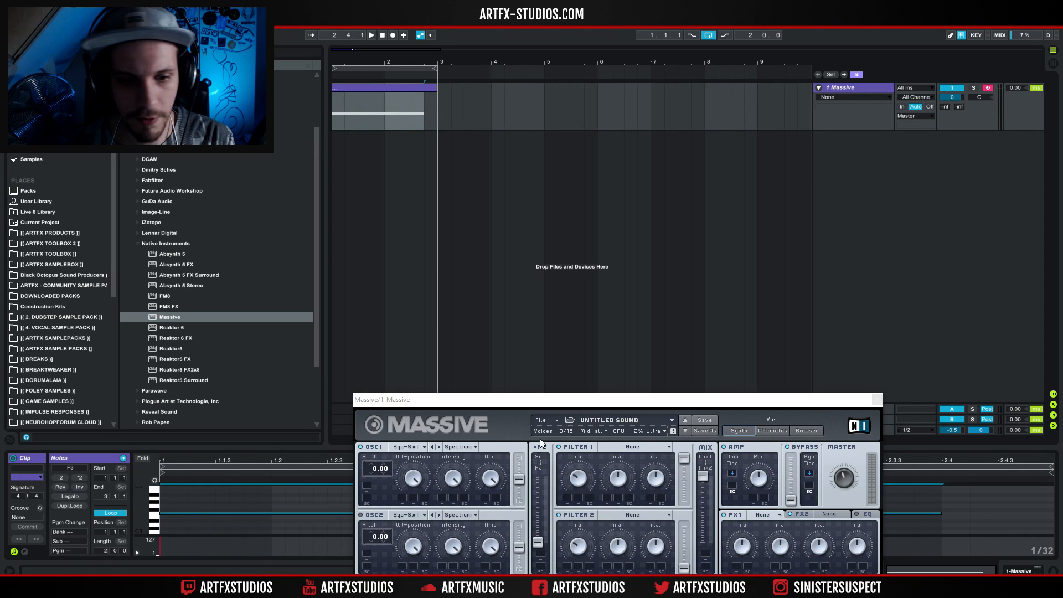
key(shift+Down)
Play the looped note and set Massive's OSC1 pitch to -12.00, with the synth window moved fully into view.
drag(460, 399, 501, 108)
click(335, 101)
key(space)
key(space)
drag(473, 167, 471, 171)
key(space)
key(space)
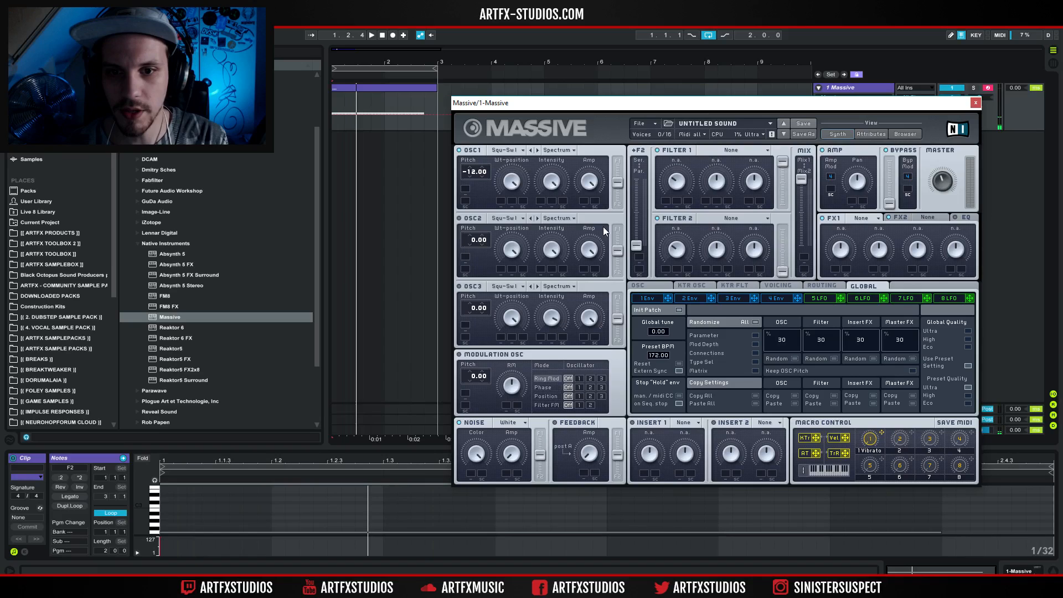
Set Massive's voicing to two unison voices with the Pitch Cutoff spread switched on and raised to about mid-range, and audition it.
click(656, 285)
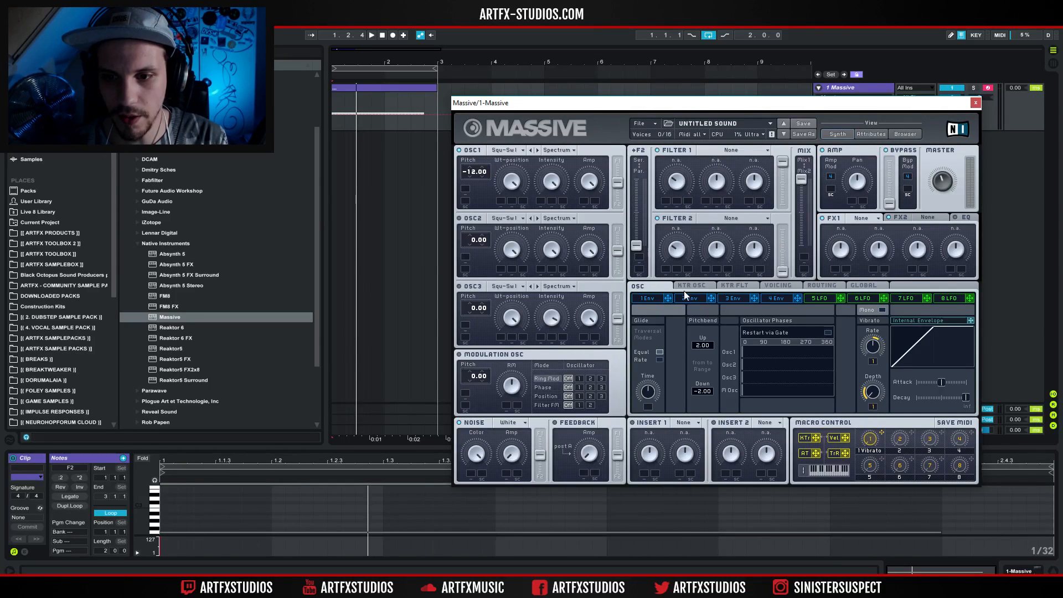
click(777, 287)
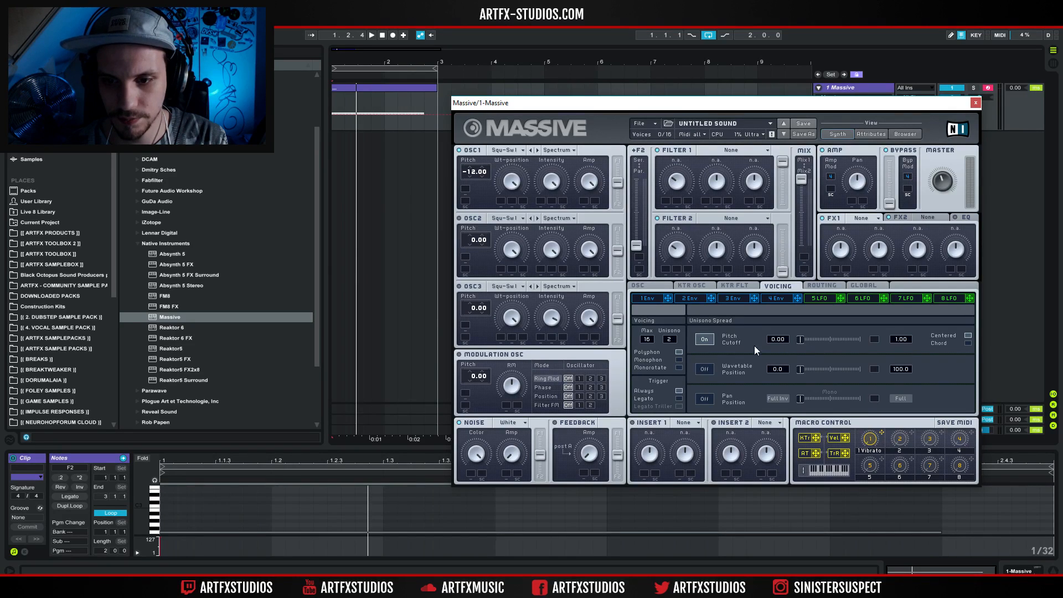
drag(798, 340, 829, 344)
key(space)
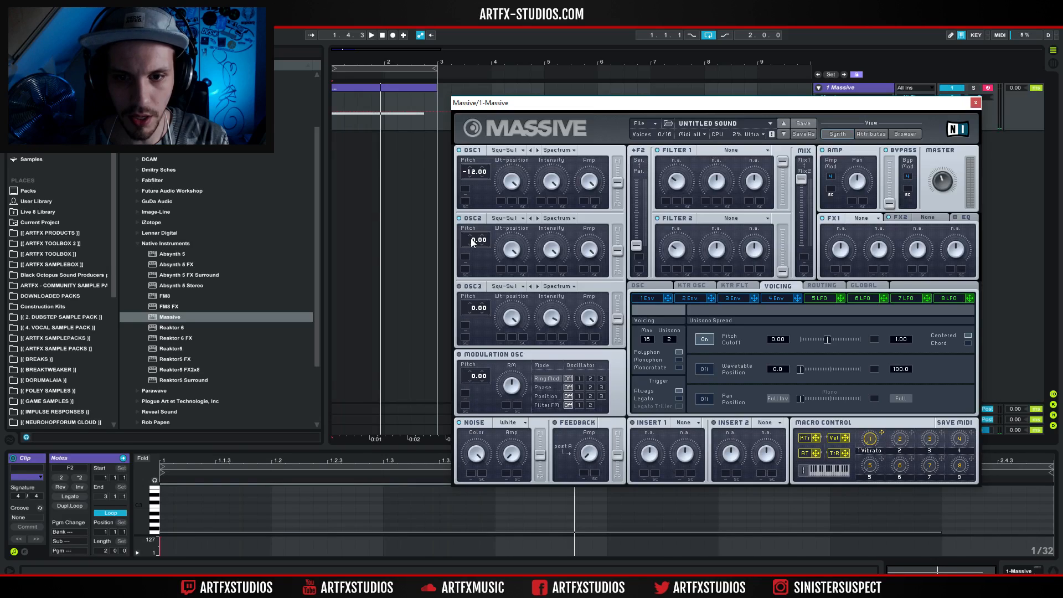
Set OSC2 to the Sin-Squ wavetable at pitch -24.00, and try OSC1 at -24.00 before restoring it to -12.00.
click(504, 220)
click(546, 256)
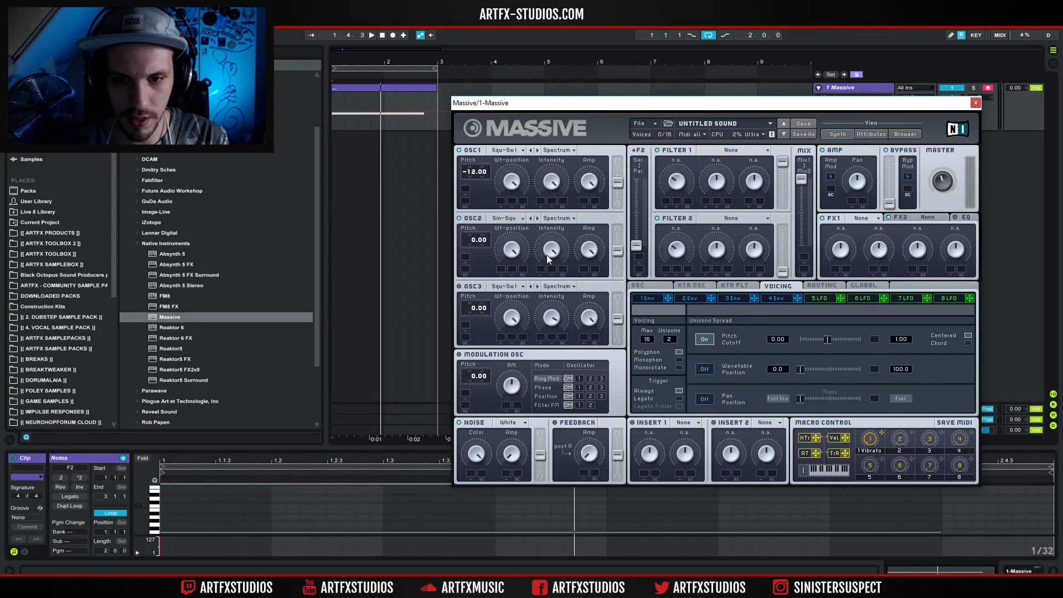
key(space)
key(space)
drag(474, 240, 473, 245)
key(space)
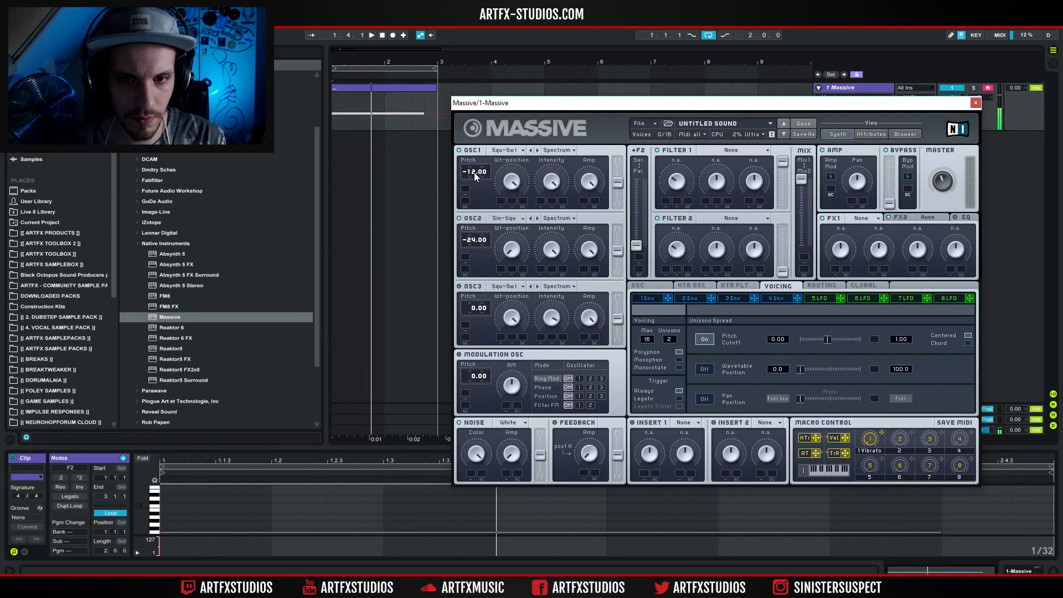
drag(475, 179, 473, 175)
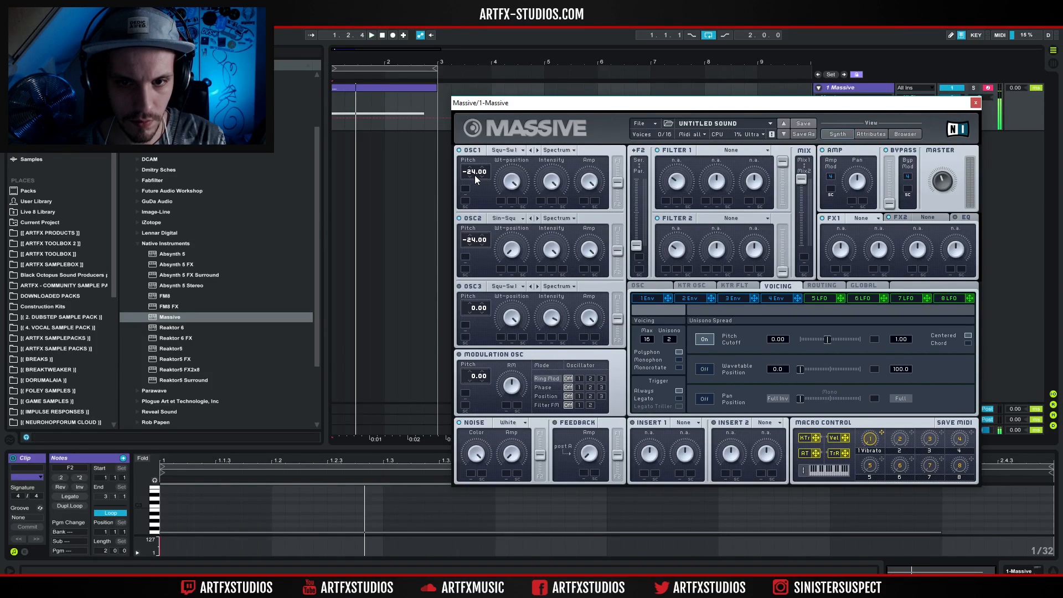
drag(473, 175, 475, 170)
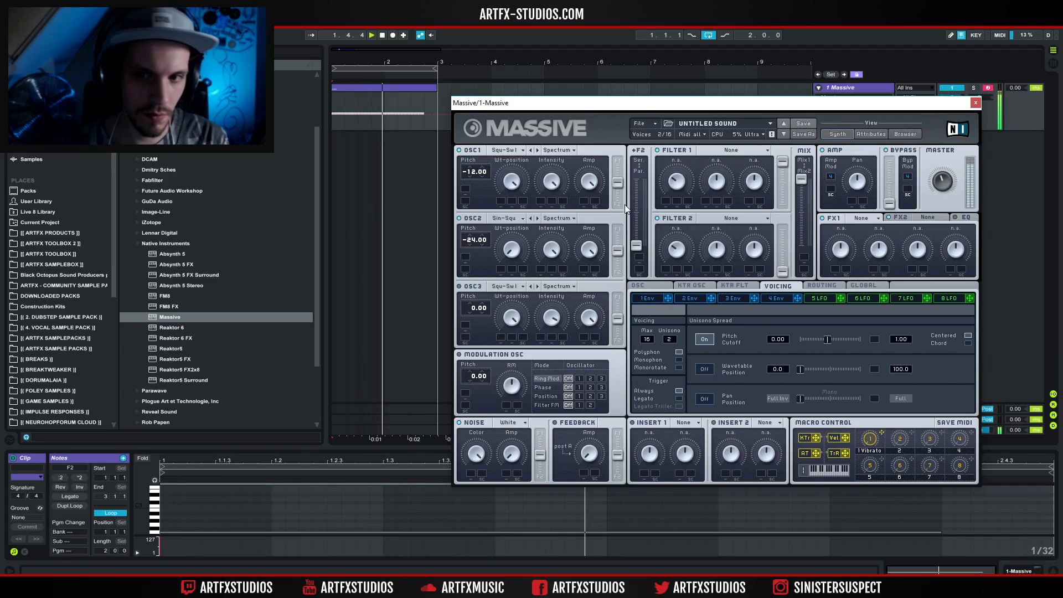
Set Filter 1 to Bandreject and lower its bandwidth while the looped note plays.
click(729, 150)
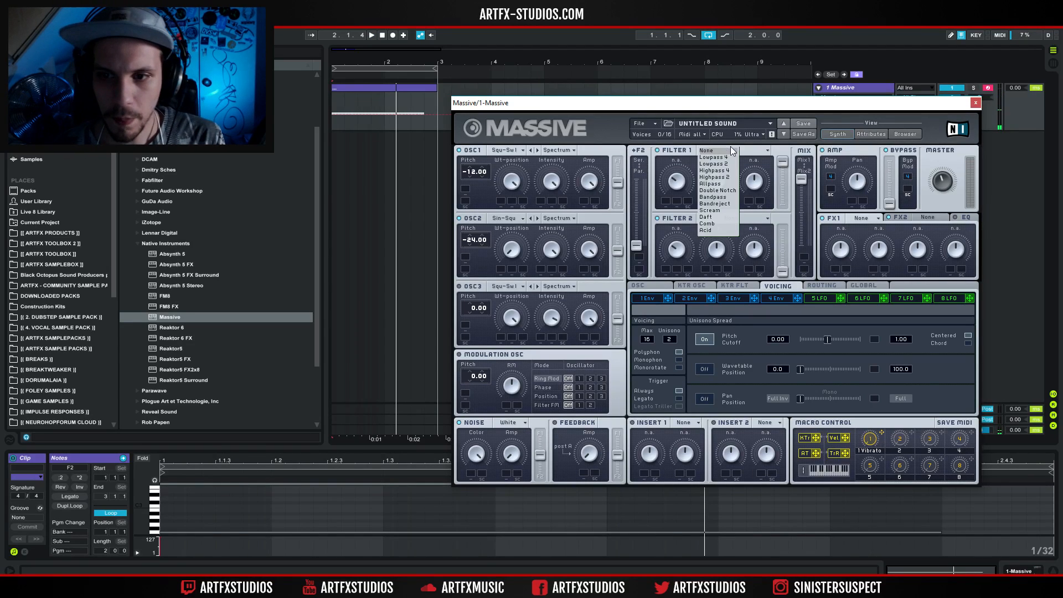
click(714, 203)
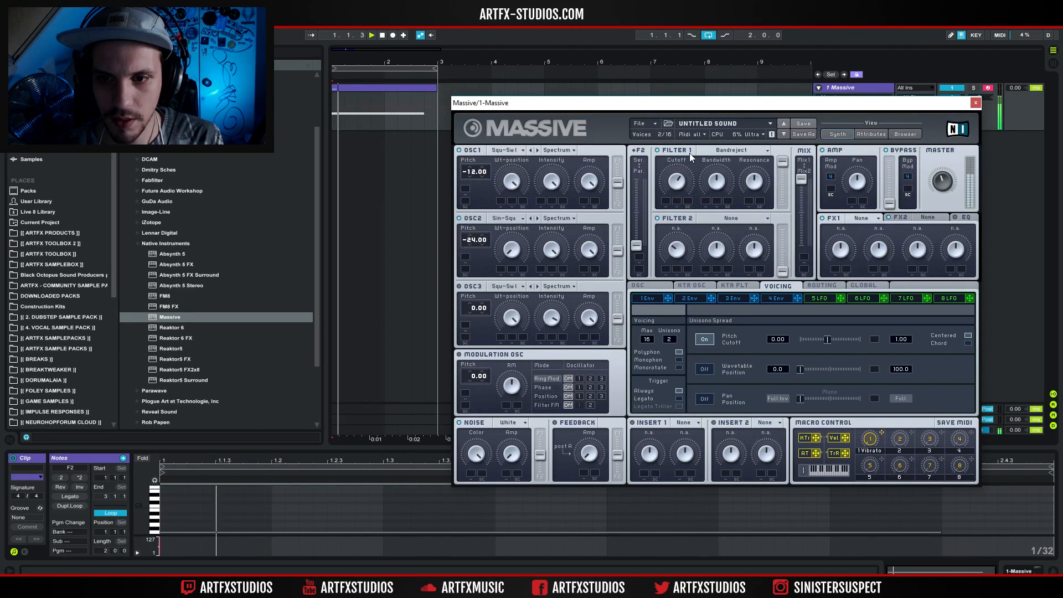
drag(686, 194, 716, 204)
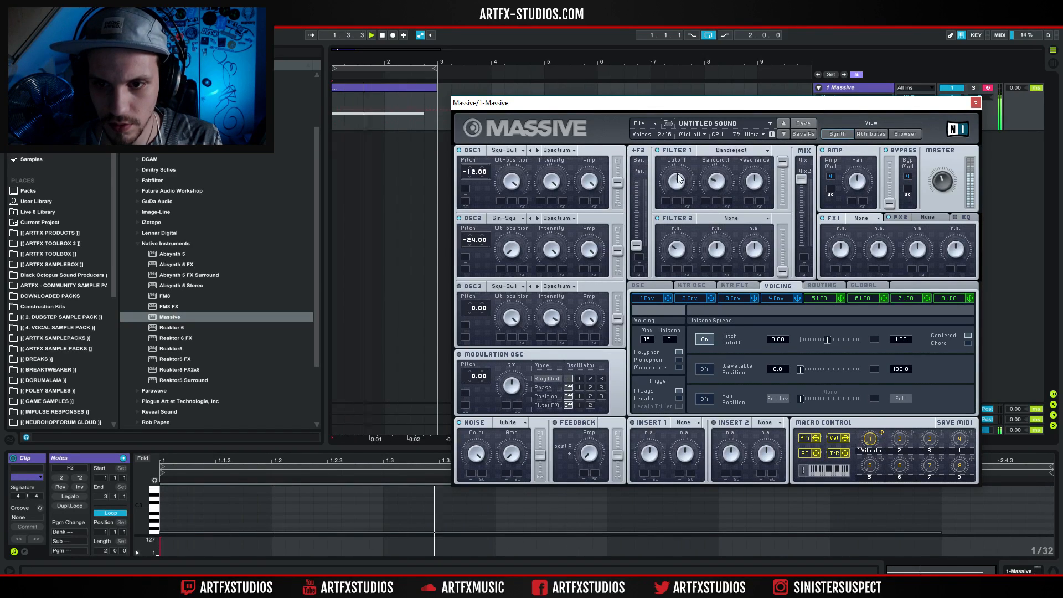
Modulate Filter 1's cutoff with the 5 LFO, crossfaded fully to its sine curve and left unsynced.
click(654, 299)
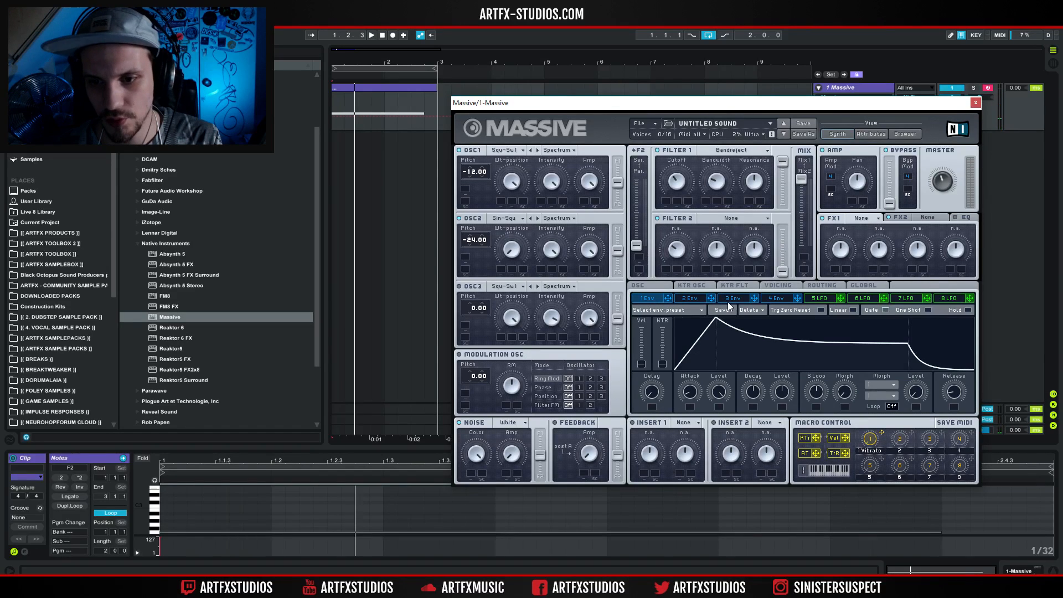
click(822, 301)
drag(840, 298, 666, 201)
key(space)
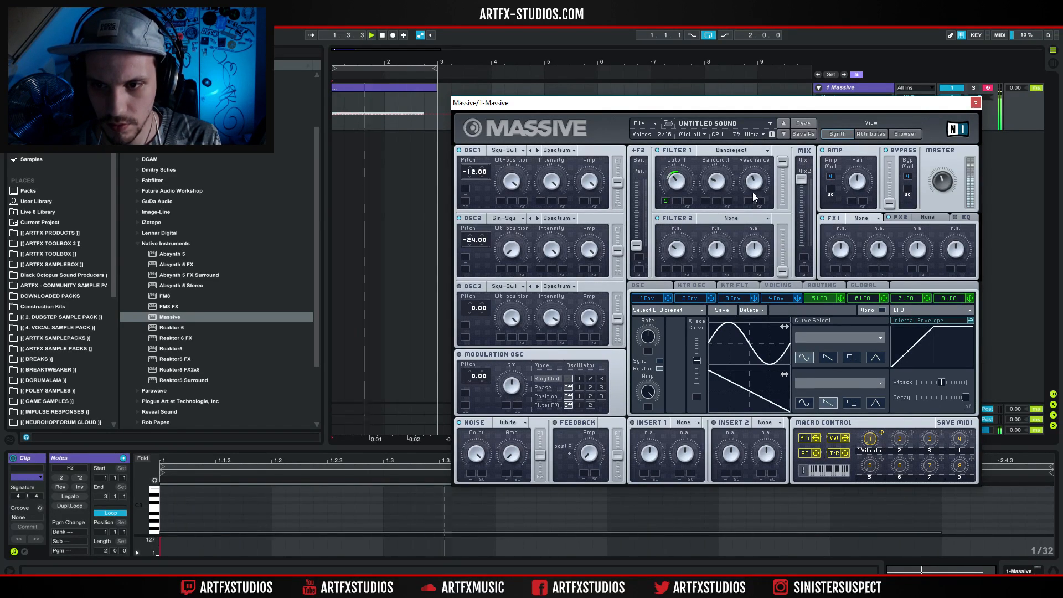
drag(696, 360, 696, 337)
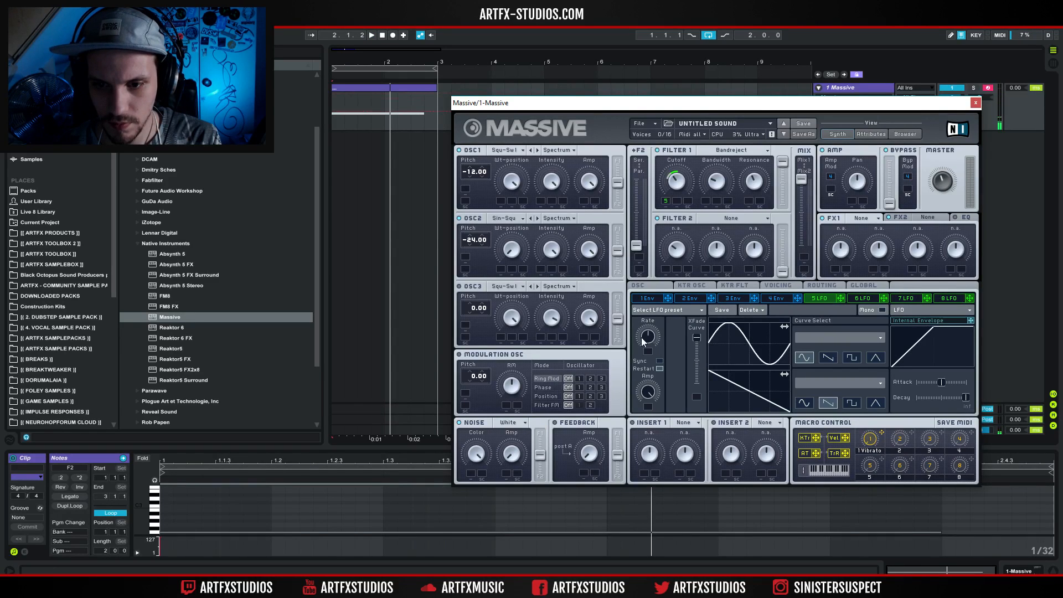
click(659, 361)
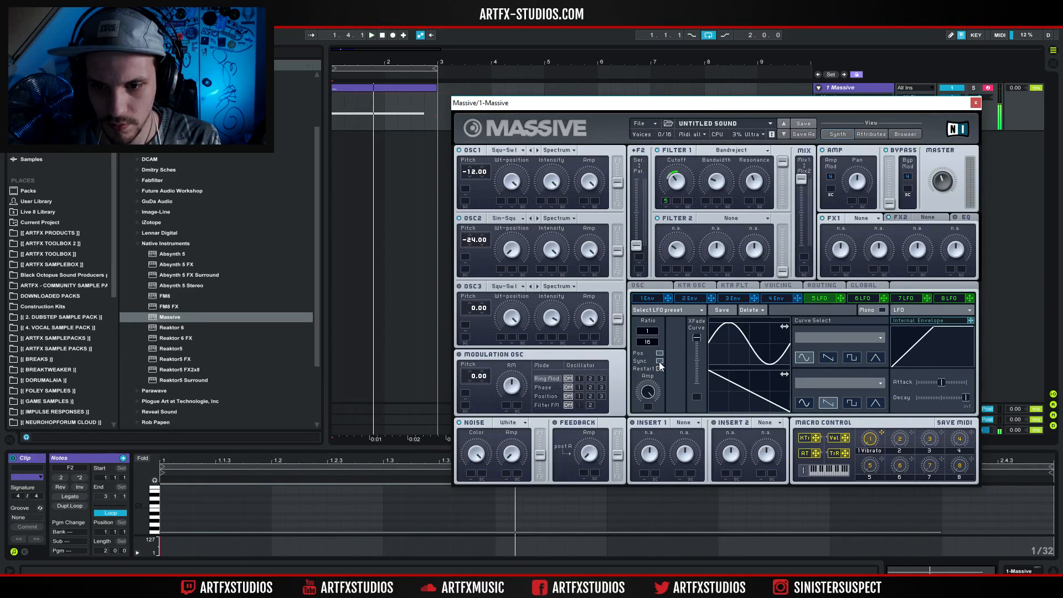
click(659, 361)
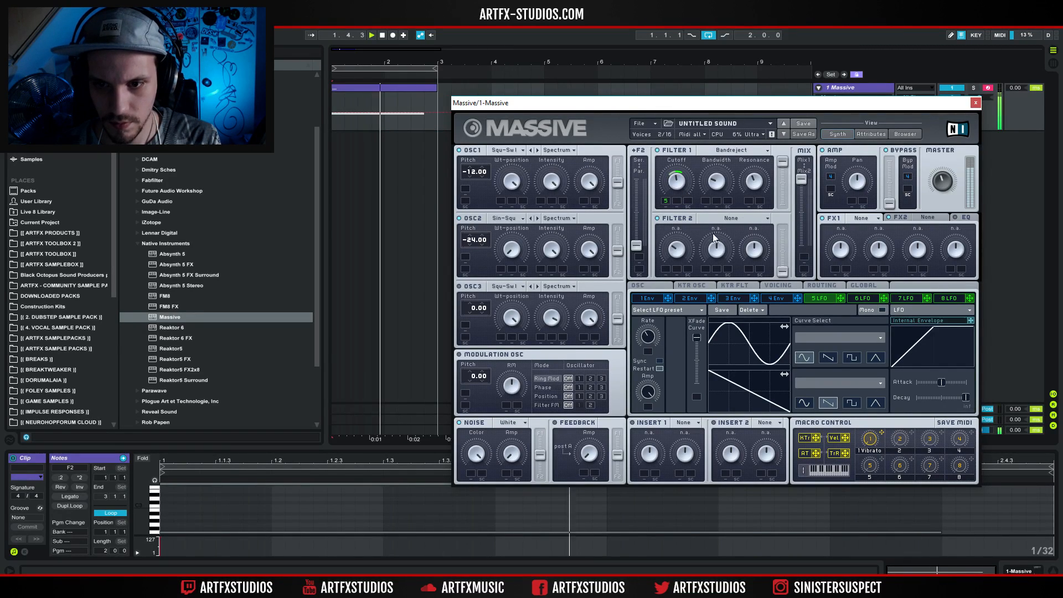
Set Filter 2 to Double Notch, balance the filter mix, modulate its cutoff with the 5 LFO, and lower its resonance.
click(739, 217)
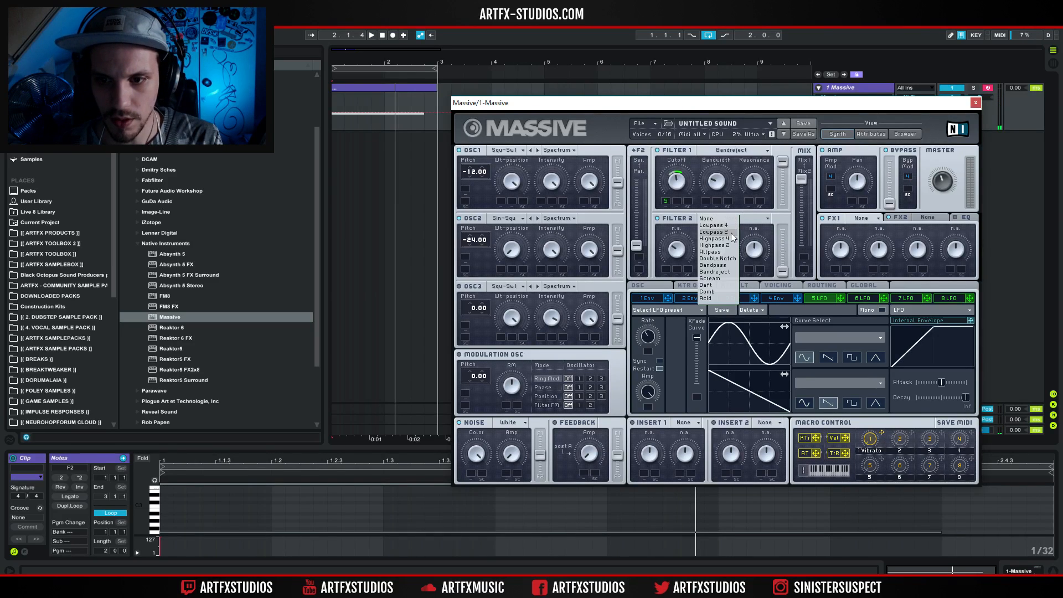
click(722, 259)
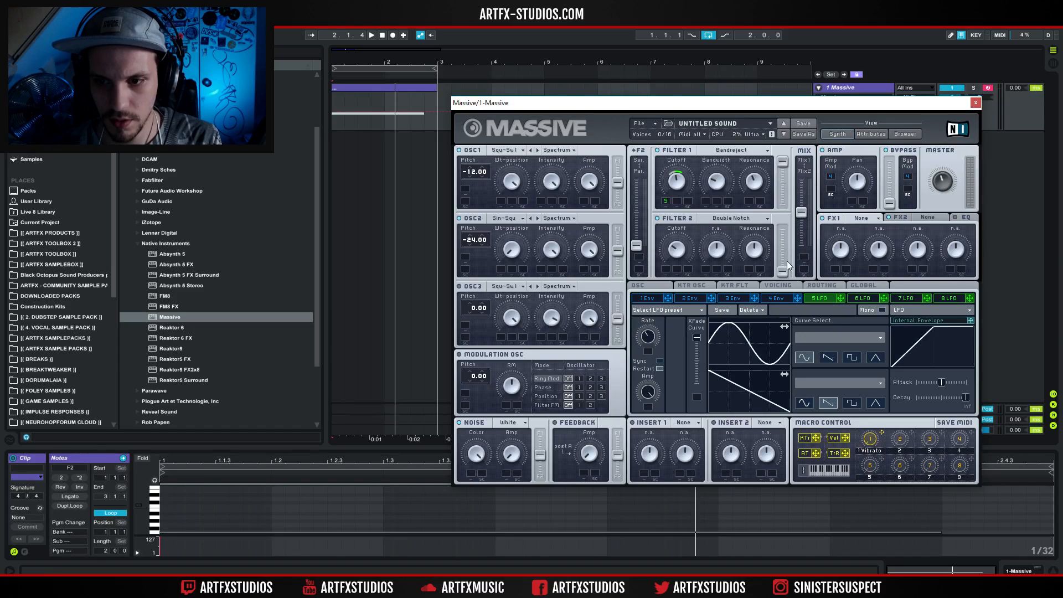
key(space)
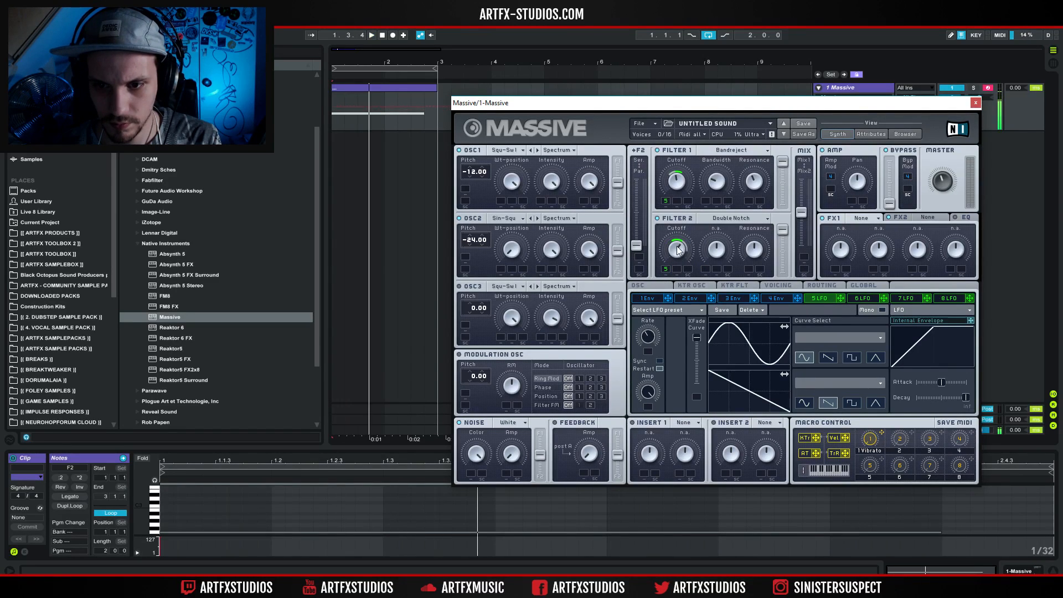
key(space)
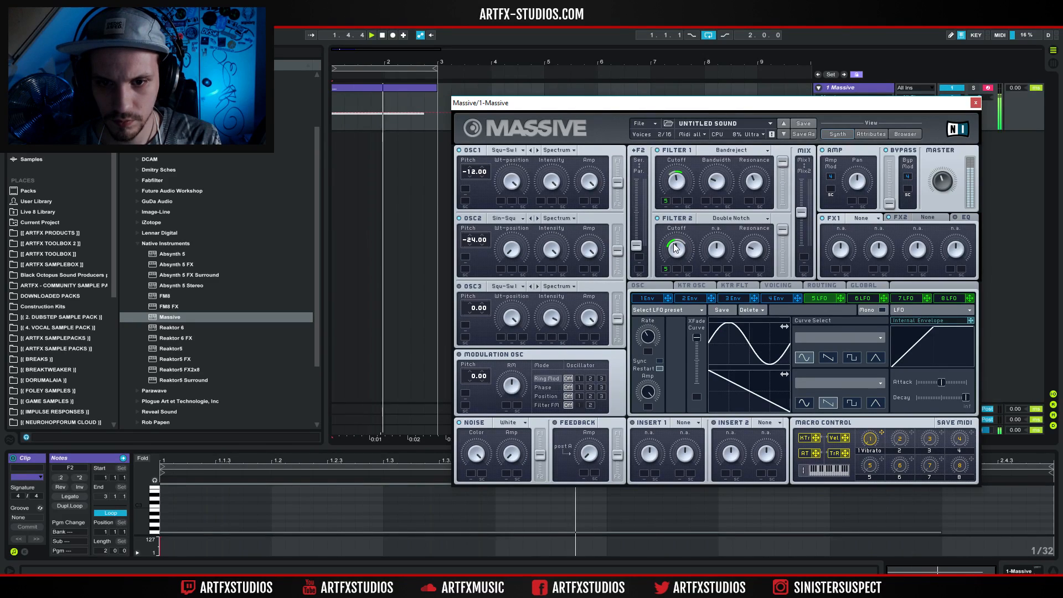
Set the Modulation OSC to pitch -24.00 in Phase mode targeting oscillator 1, with a reduced phase amount, and audition it.
drag(474, 376, 476, 384)
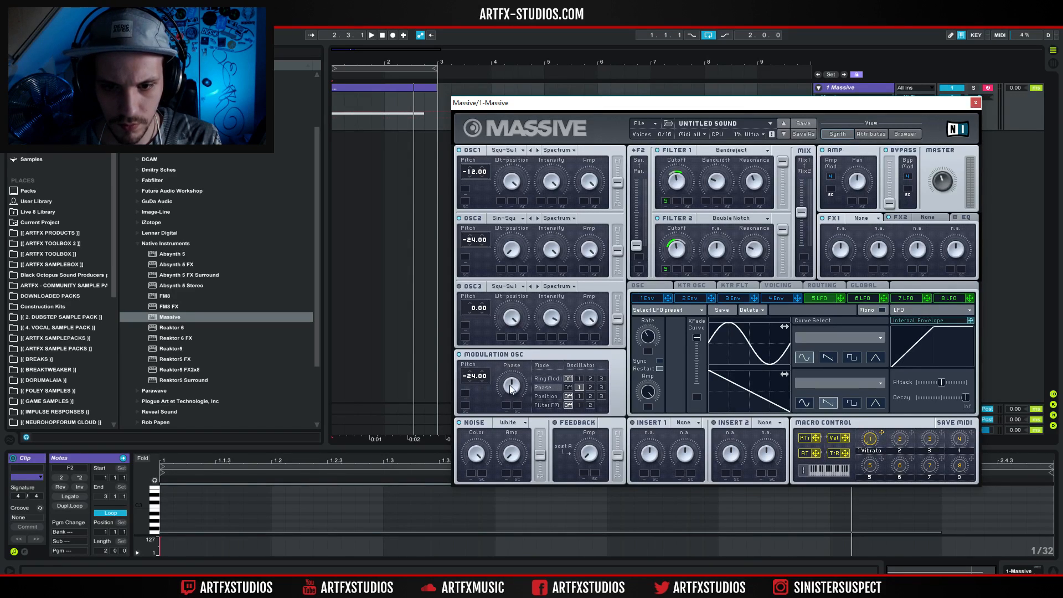
key(space)
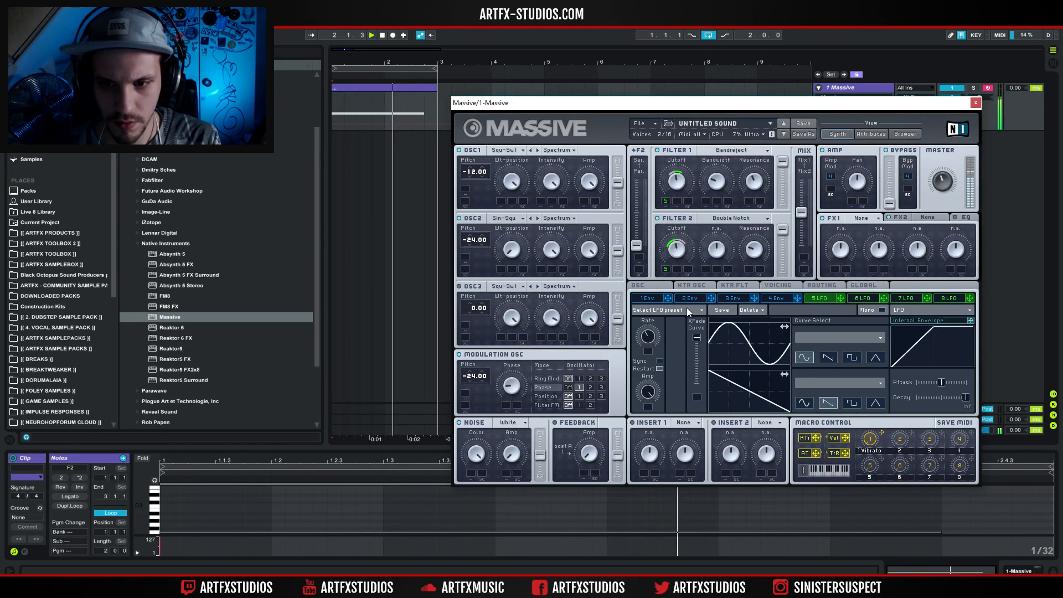
Enable Restart via Gate for the oscillator phases, trying different modulation oscillator start phases before returning to 0.
click(659, 287)
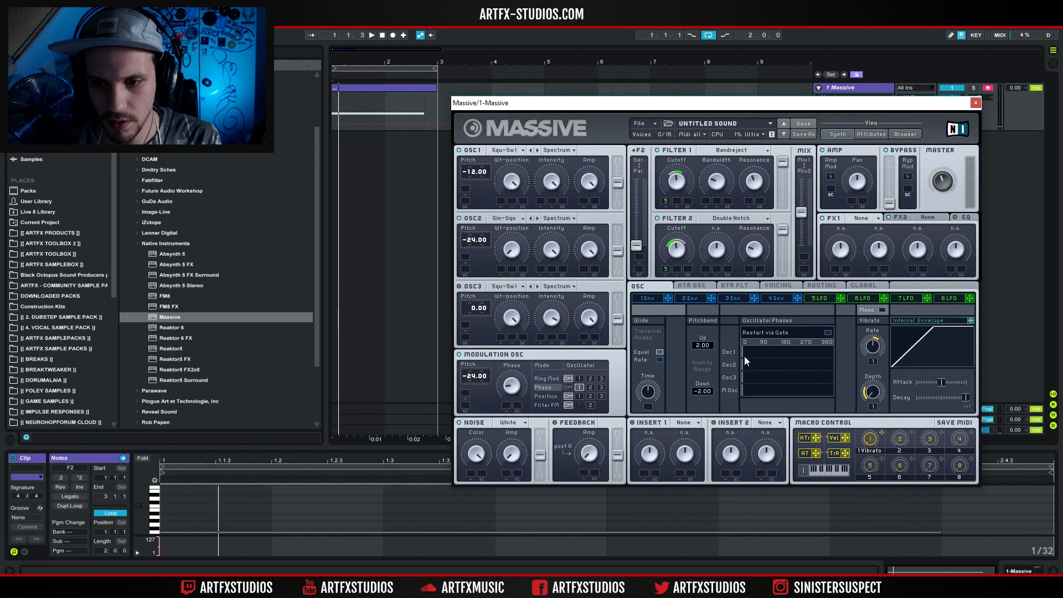
click(827, 333)
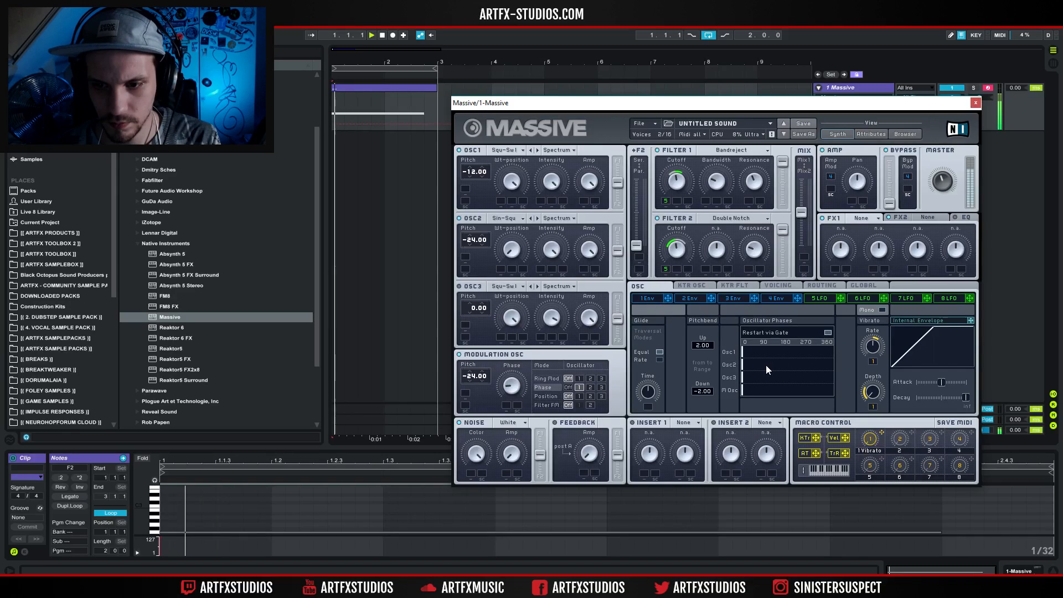
click(753, 389)
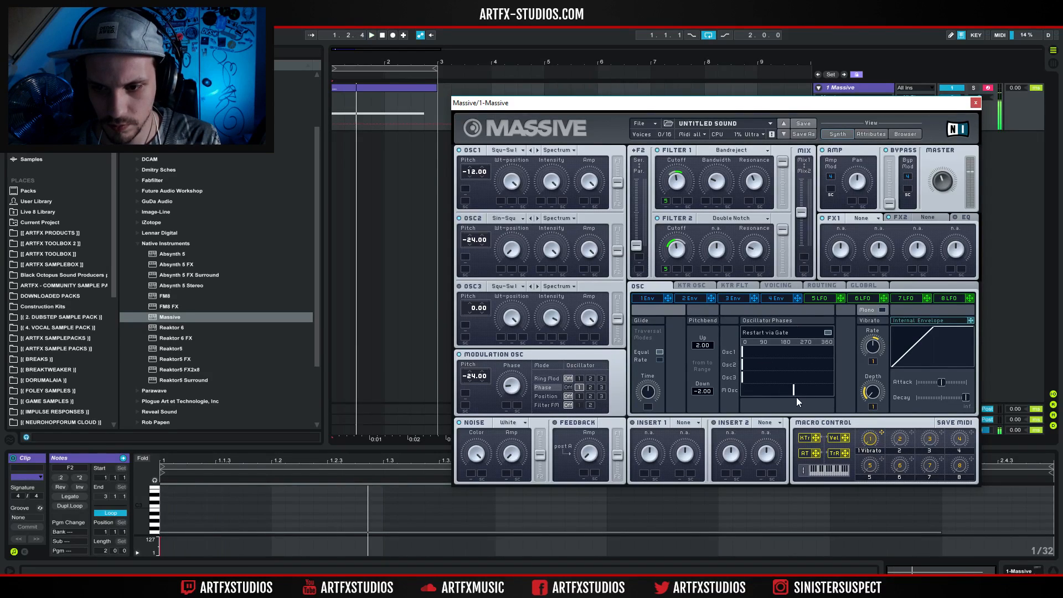
click(810, 391)
drag(812, 390, 657, 359)
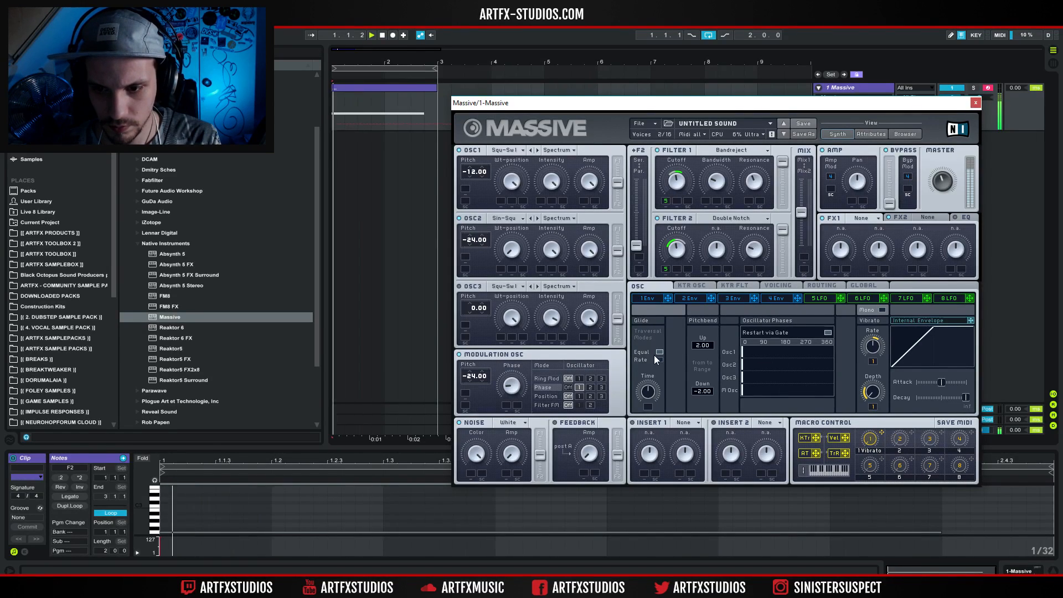
Fine-tune the unison Pitch Cutoff spread near mid-range and set OSC1's pitch to -24.00.
click(771, 287)
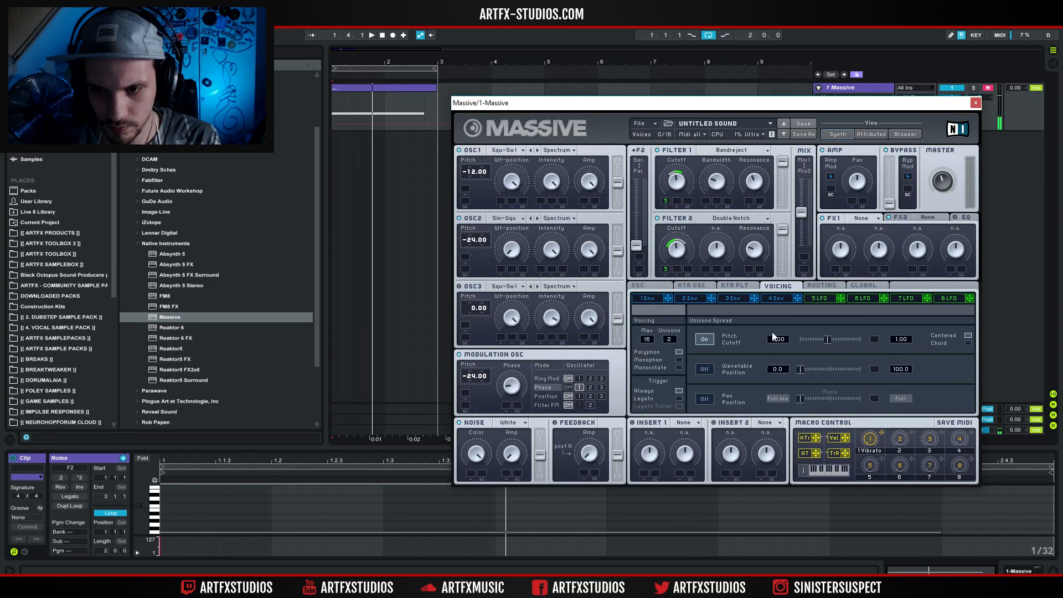
drag(810, 341, 830, 344)
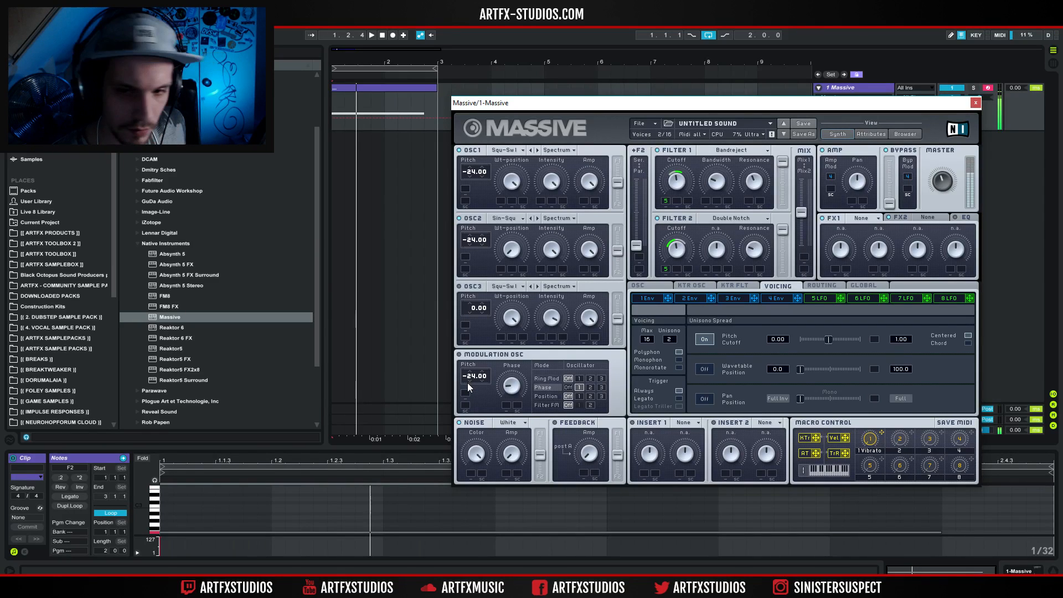
Set up OSC3 as a low sub layer with the Sin-Squ wavetable at pitch -36.00.
drag(475, 308, 483, 346)
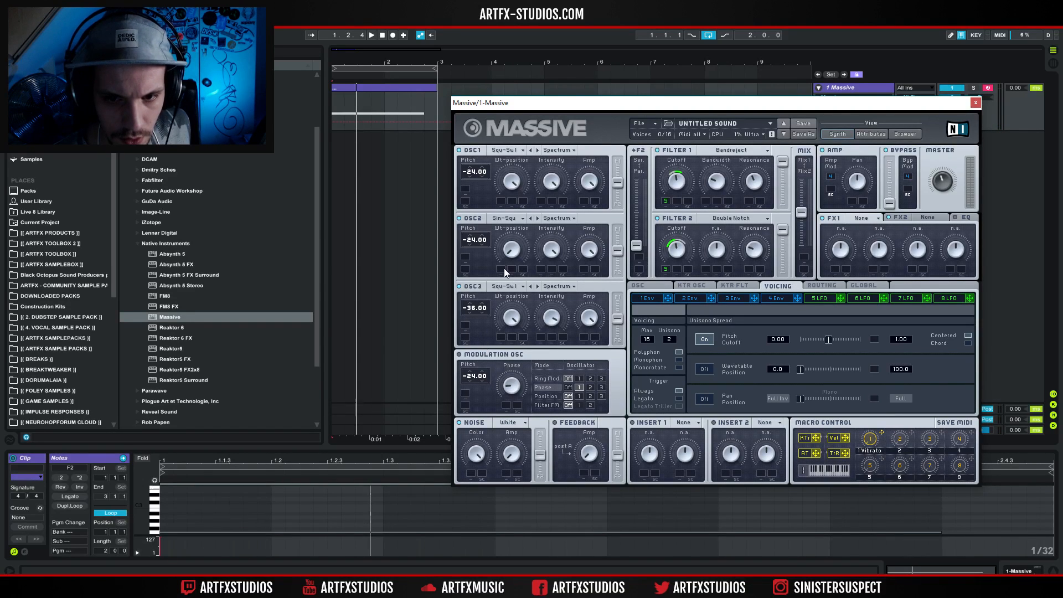
click(505, 286)
click(569, 290)
drag(507, 347, 507, 391)
drag(557, 311, 572, 250)
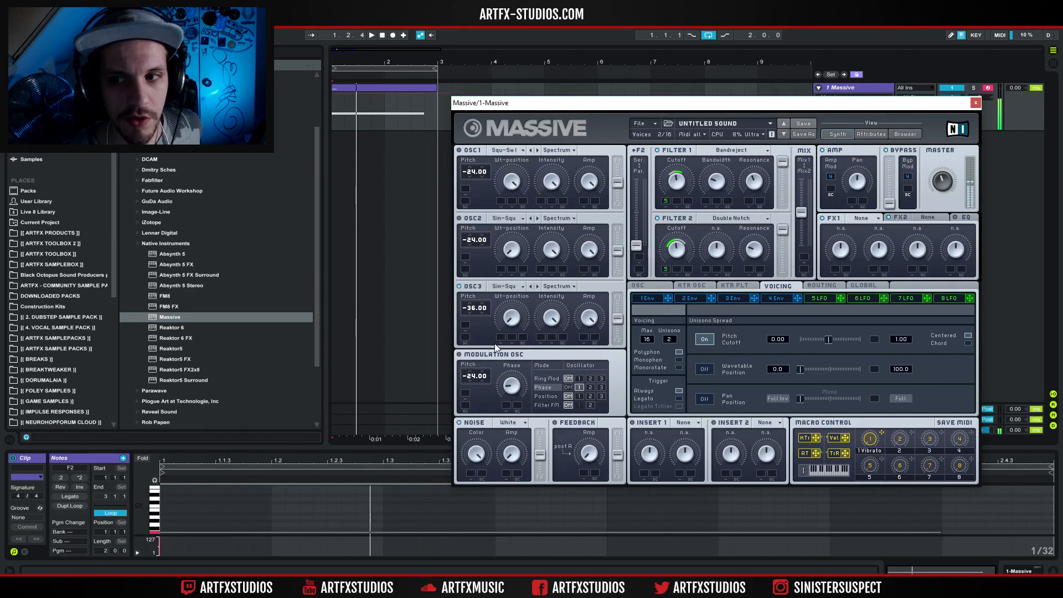
drag(372, 62, 372, 59)
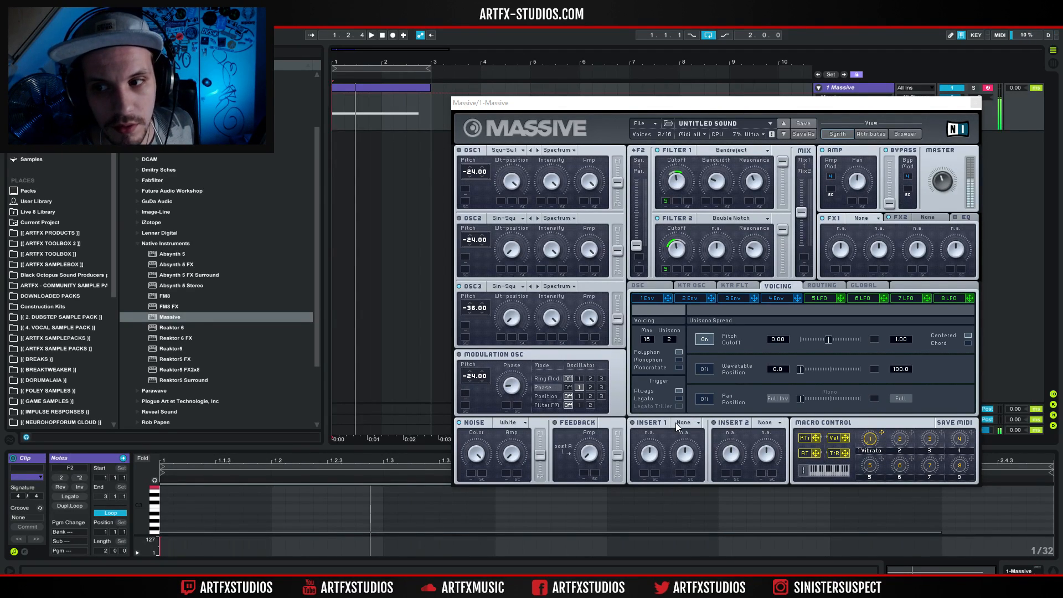
click(509, 323)
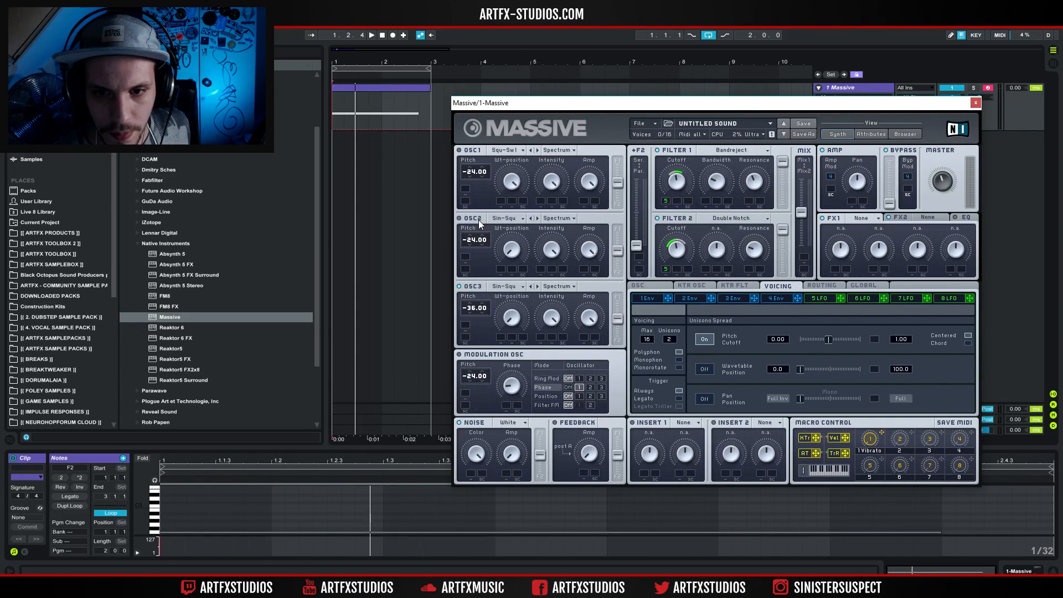
Route OSC3 to the bypass and raise the bypass level to maximum.
click(823, 285)
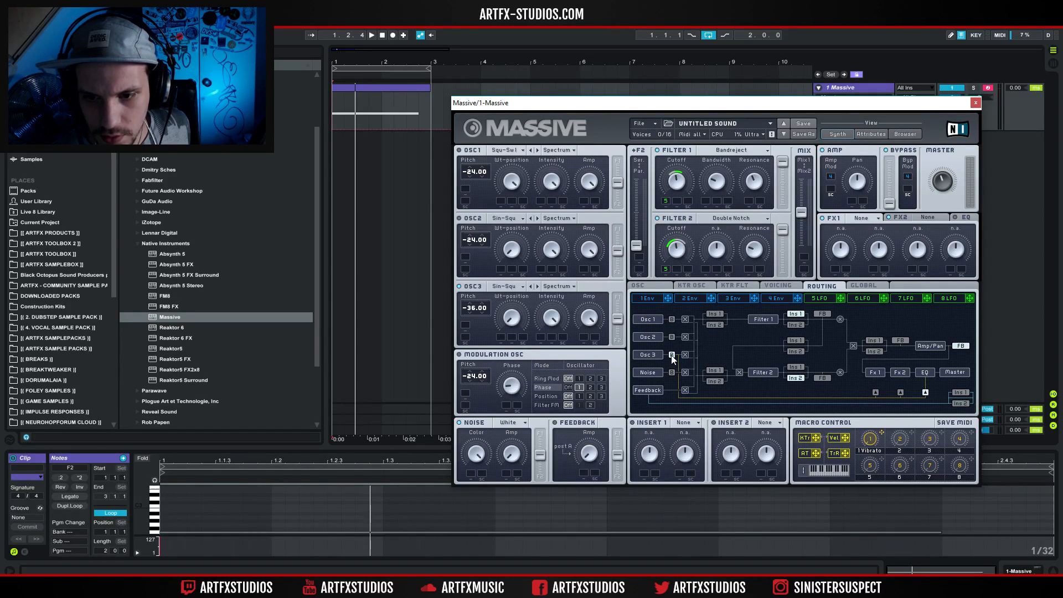
drag(889, 204, 889, 161)
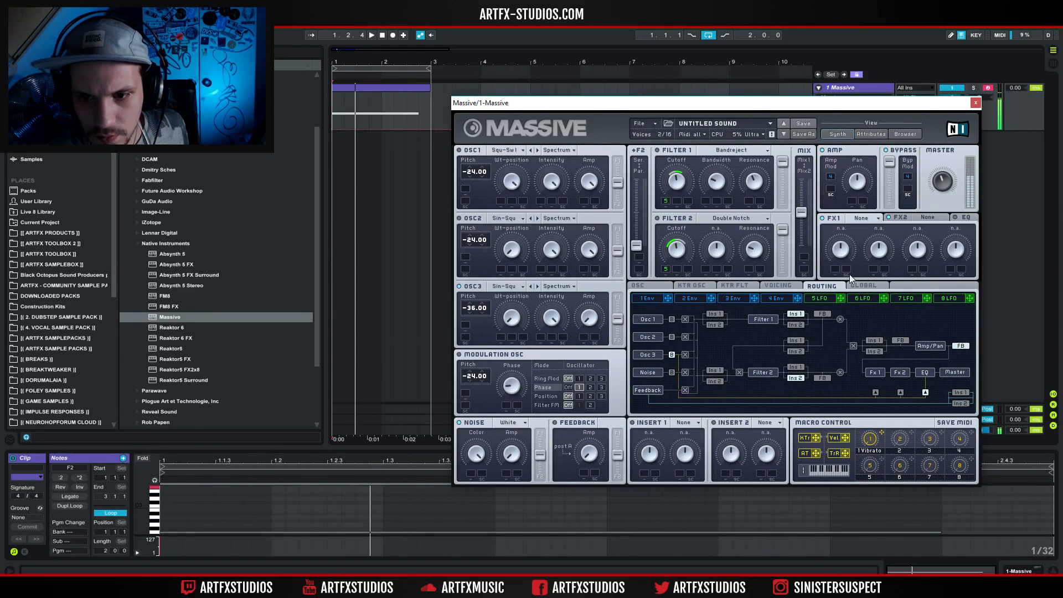
Reduce the unison voices to 1 and raise OSC3's pitch to -24.00.
click(813, 298)
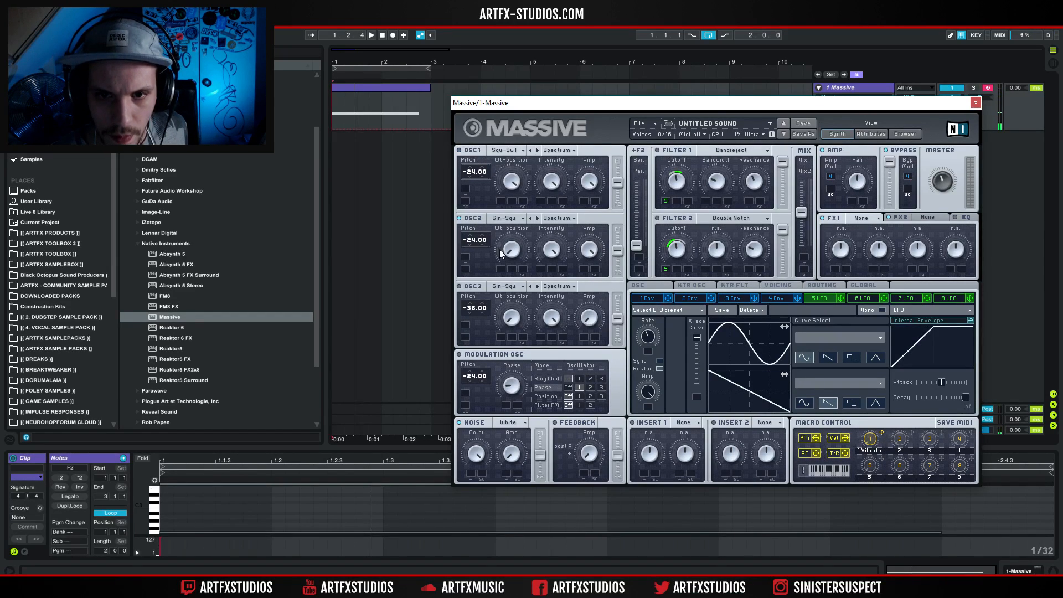
click(766, 285)
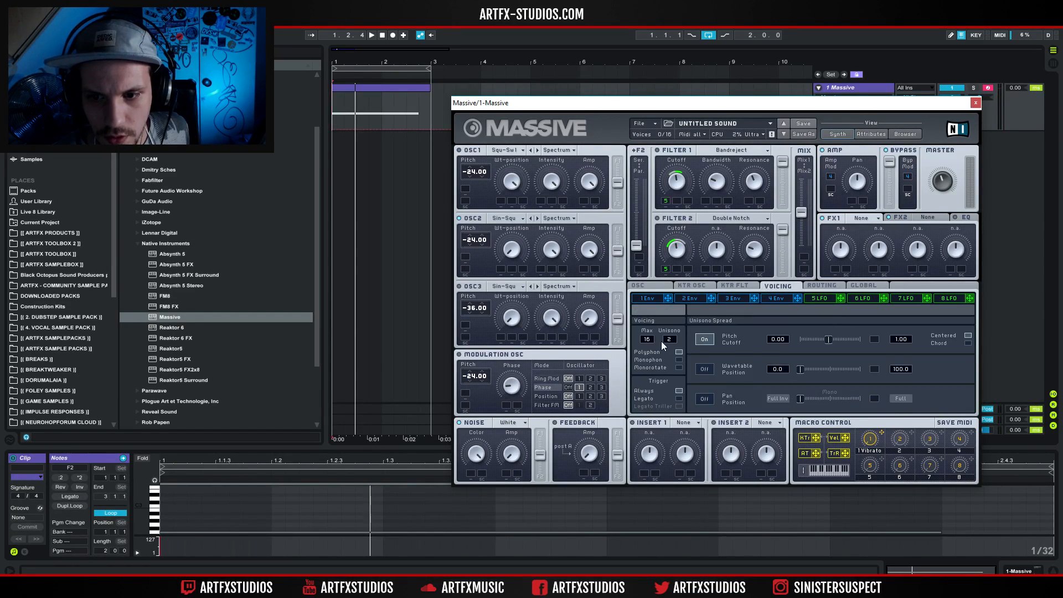
drag(669, 339, 672, 342)
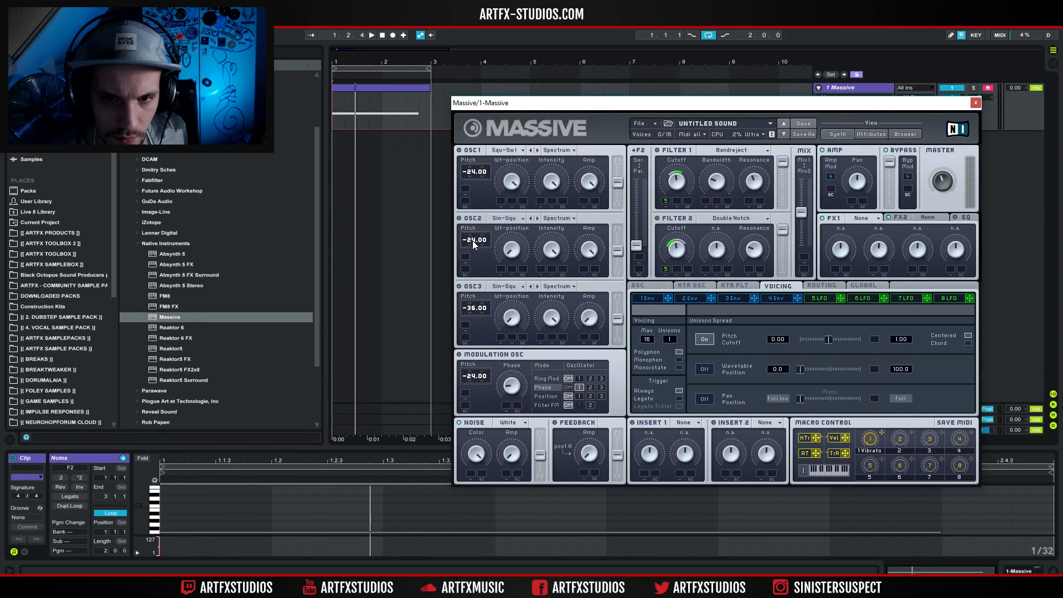
mouse_move(470, 306)
mouse_down()
mouse_move(473, 315)
mouse_move(480, 294)
mouse_up()
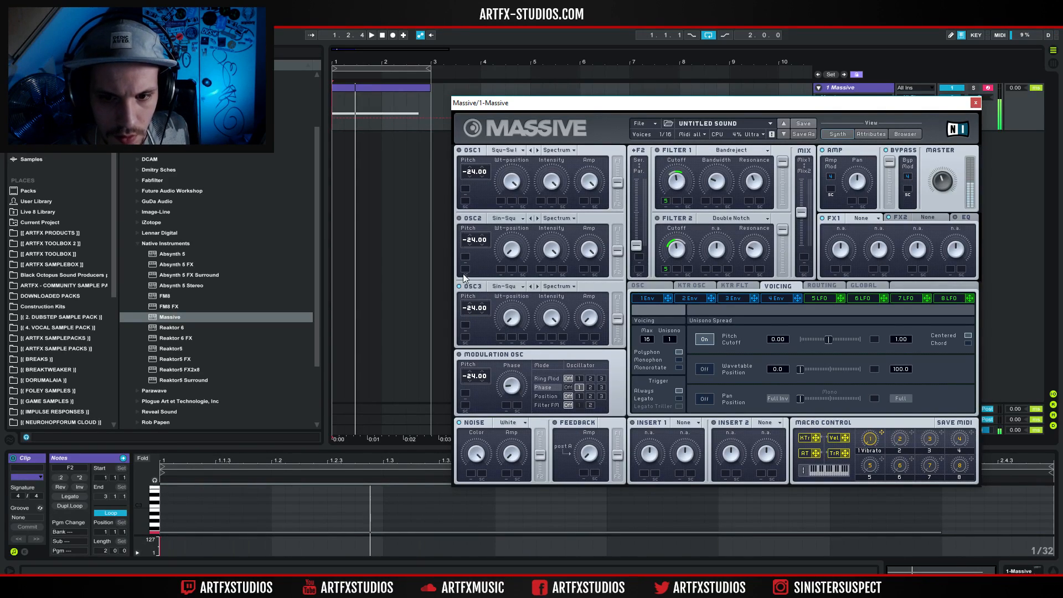
Switch OSC2 to the Squ-Sw I wavetable and detune OSC1 to -23.70 against OSC2 at -24.30.
click(508, 216)
click(560, 234)
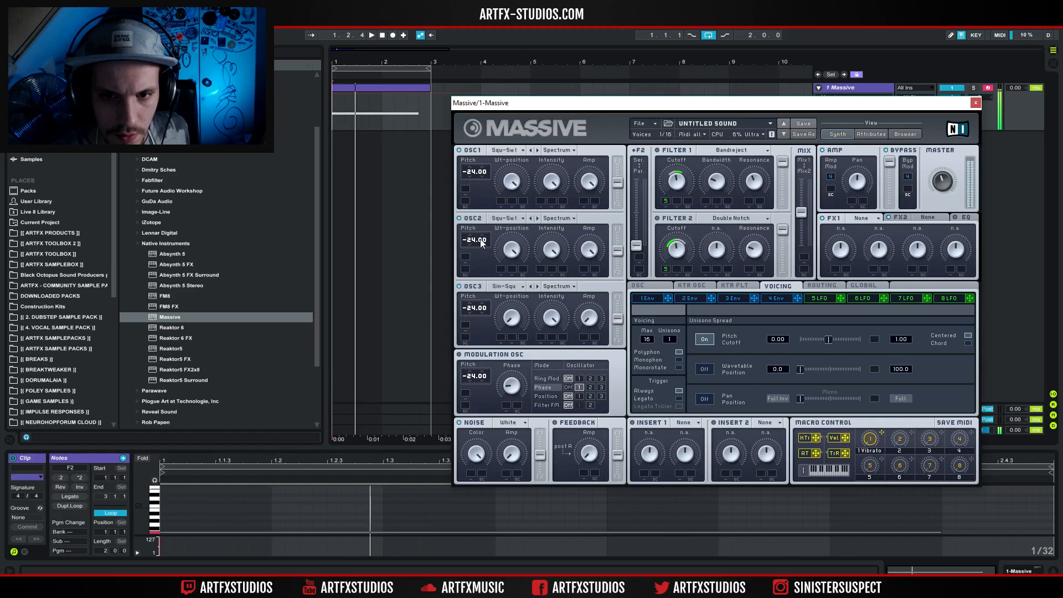
drag(486, 240, 487, 248)
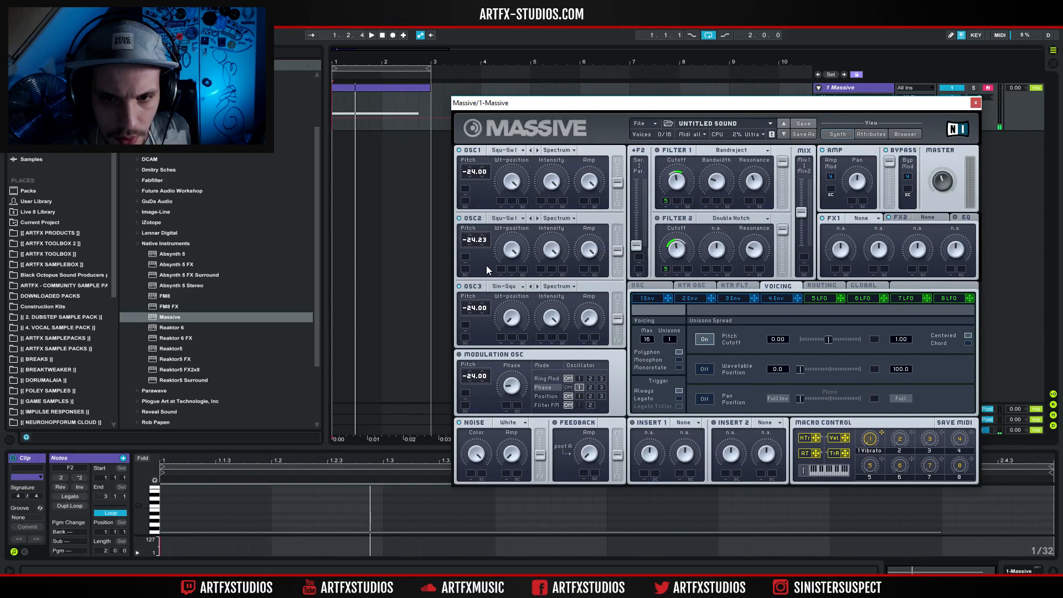
drag(487, 169, 486, 148)
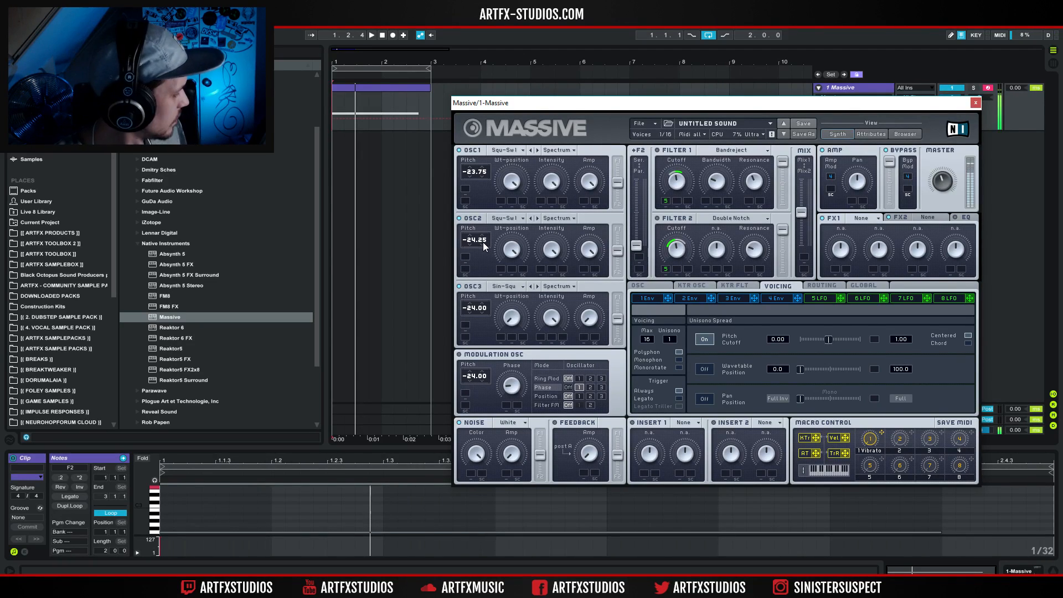
drag(487, 172, 488, 170)
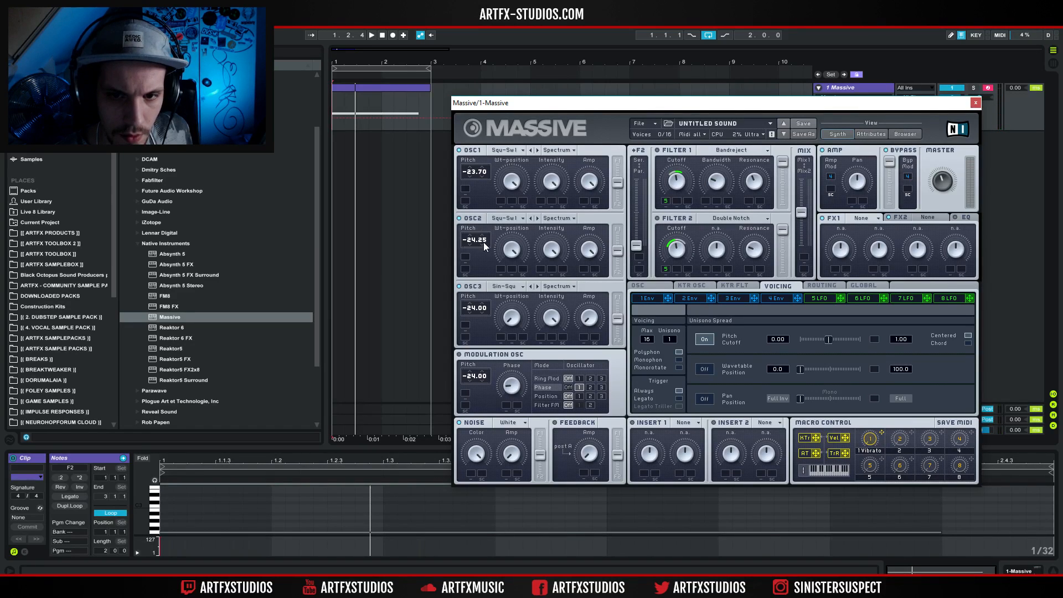
drag(487, 246, 486, 247)
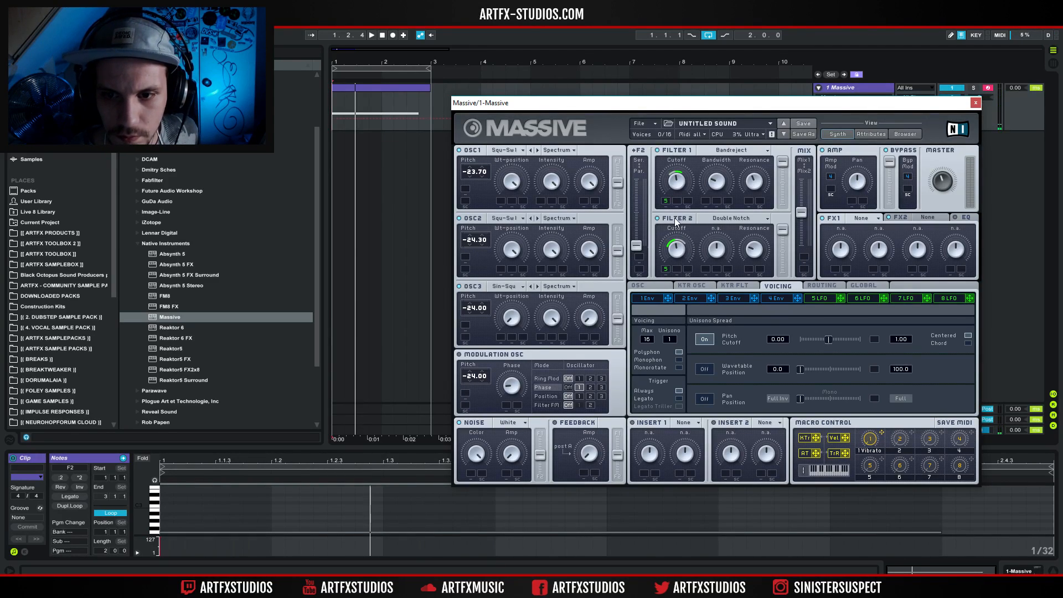
Raise the serial/parallel filter routing to about halfway and shift the filter mix toward Mix1.
drag(640, 245, 656, 205)
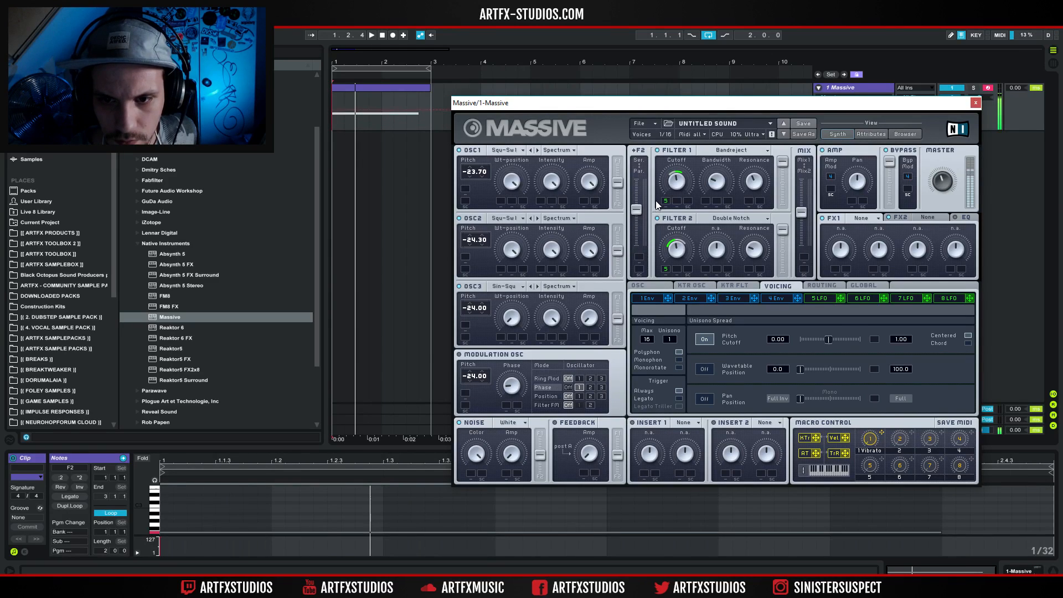
drag(801, 210, 796, 184)
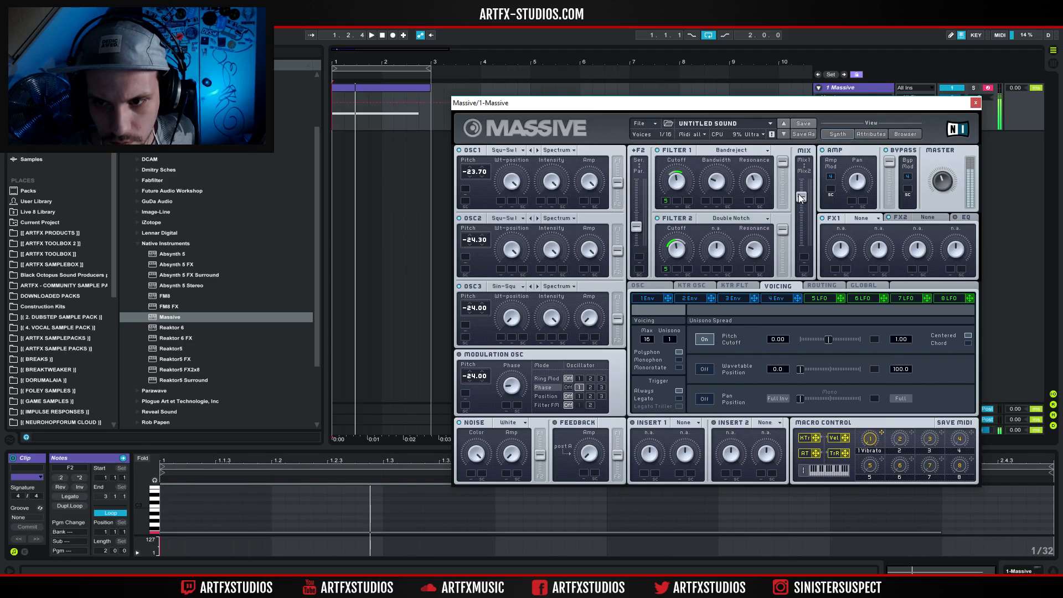
Set the modulation oscillator's pitch to -12.00 and try modulating its phase with LFO 5, removing the assignment again.
click(464, 356)
drag(512, 397, 478, 360)
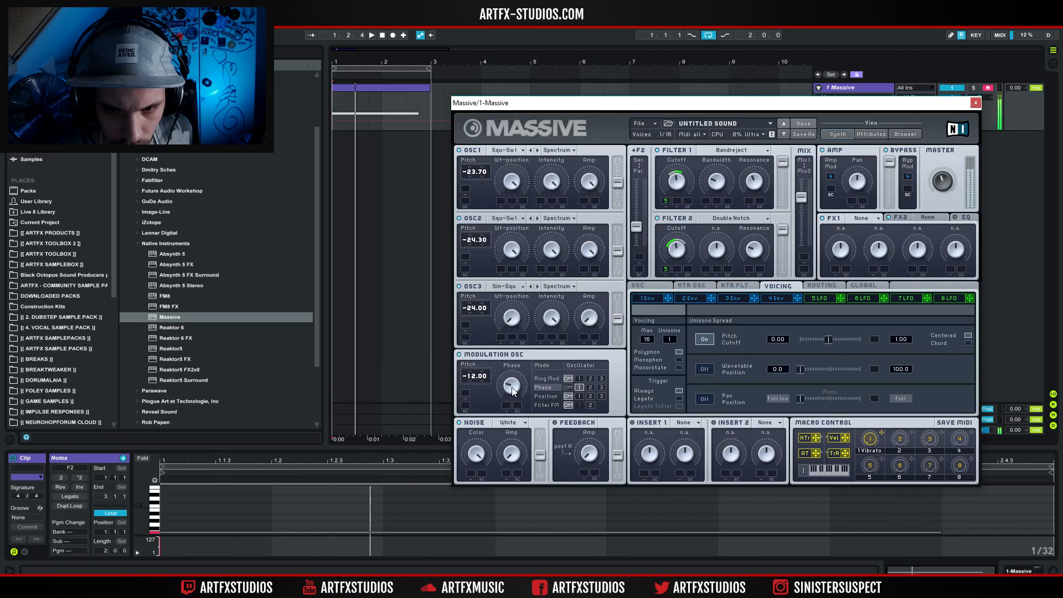
click(820, 298)
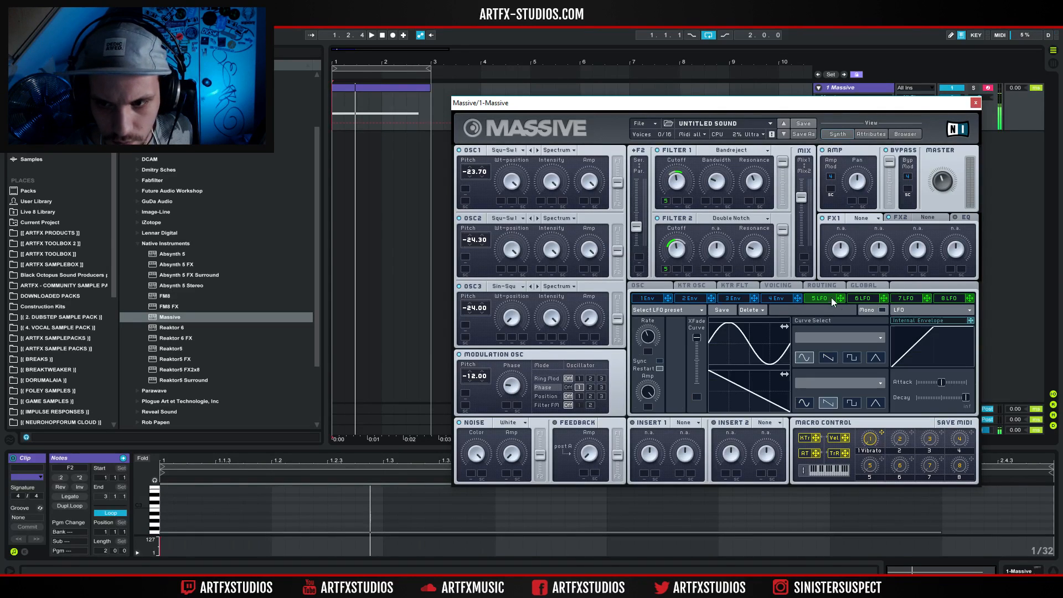
drag(700, 363, 508, 399)
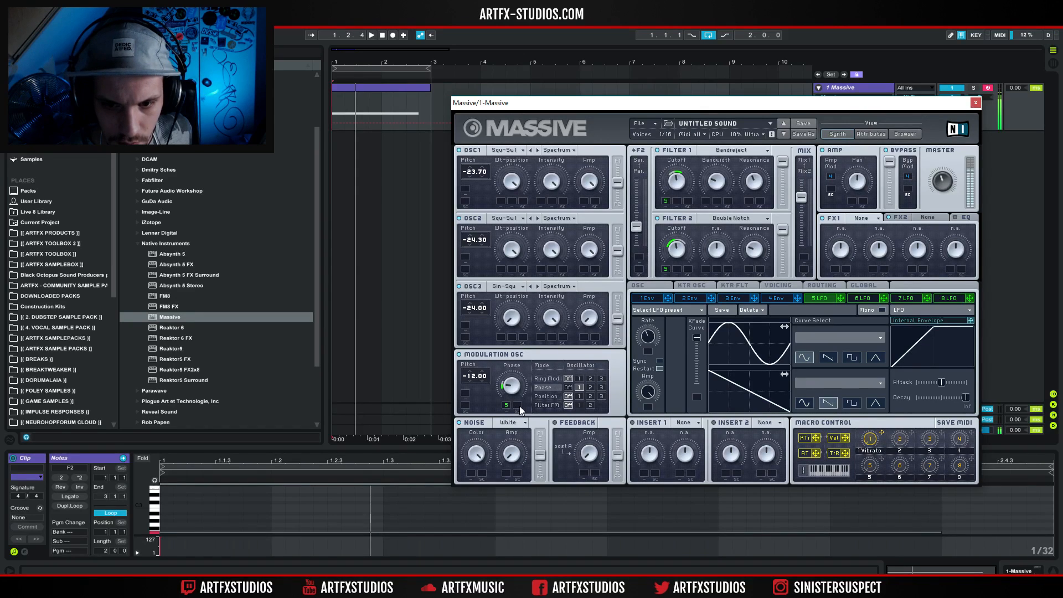
right_click(509, 405)
click(517, 420)
right_click(505, 403)
click(513, 415)
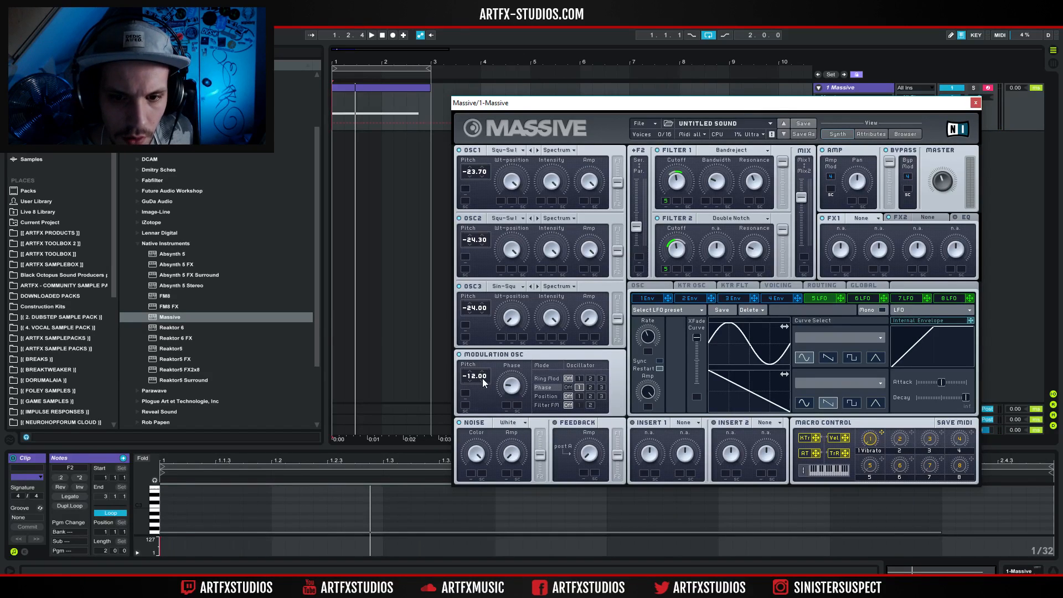
Try the modulation oscillator's pitch at 0.30 and at -11.70.
drag(483, 376, 490, 346)
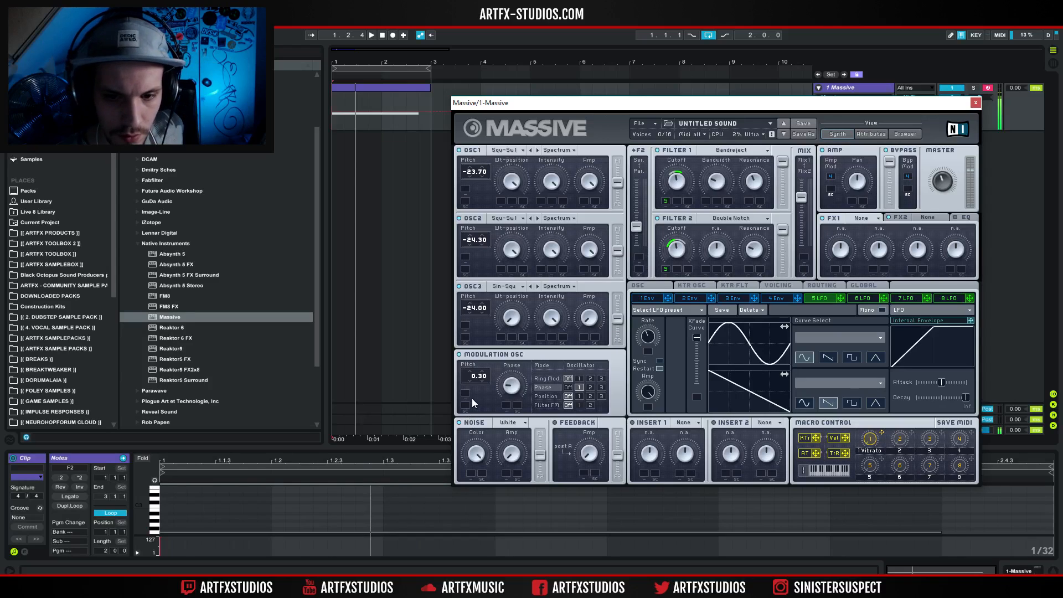
drag(474, 376, 476, 379)
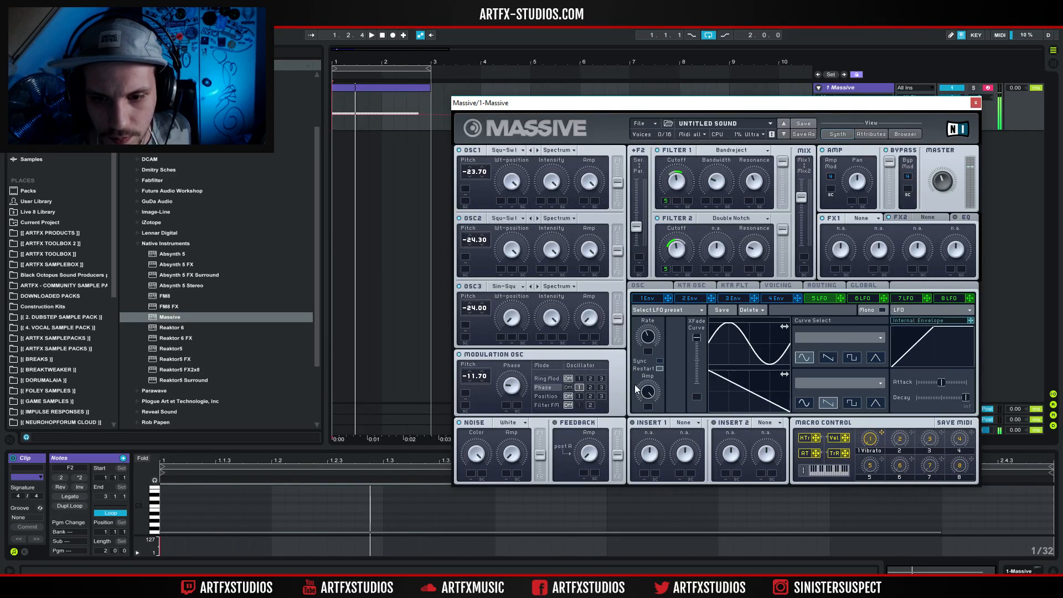
Load Classic Tube as the FX1 effect after auditioning Tele Tube.
click(861, 218)
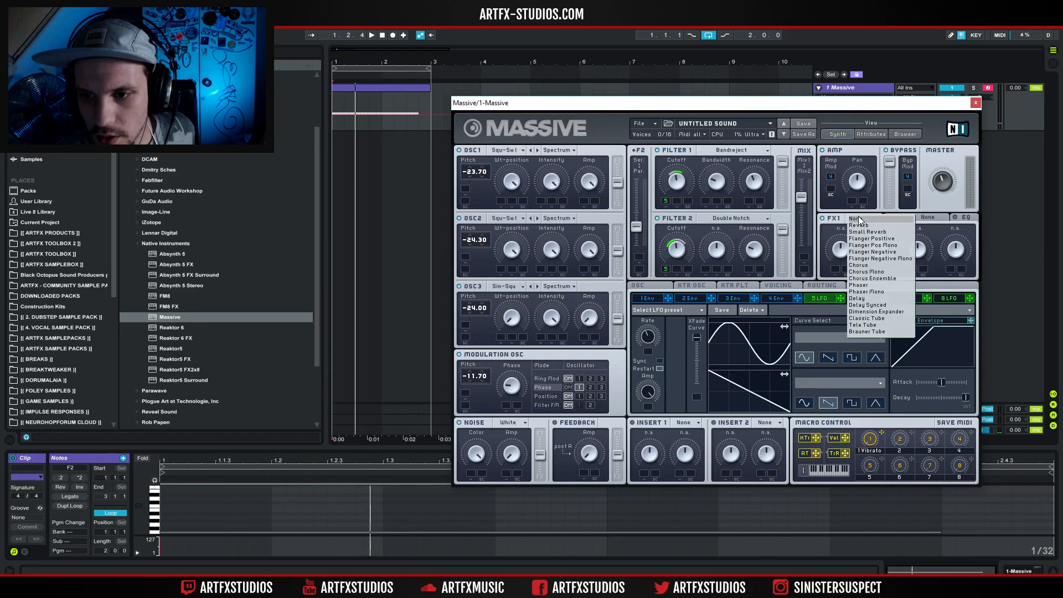
click(866, 325)
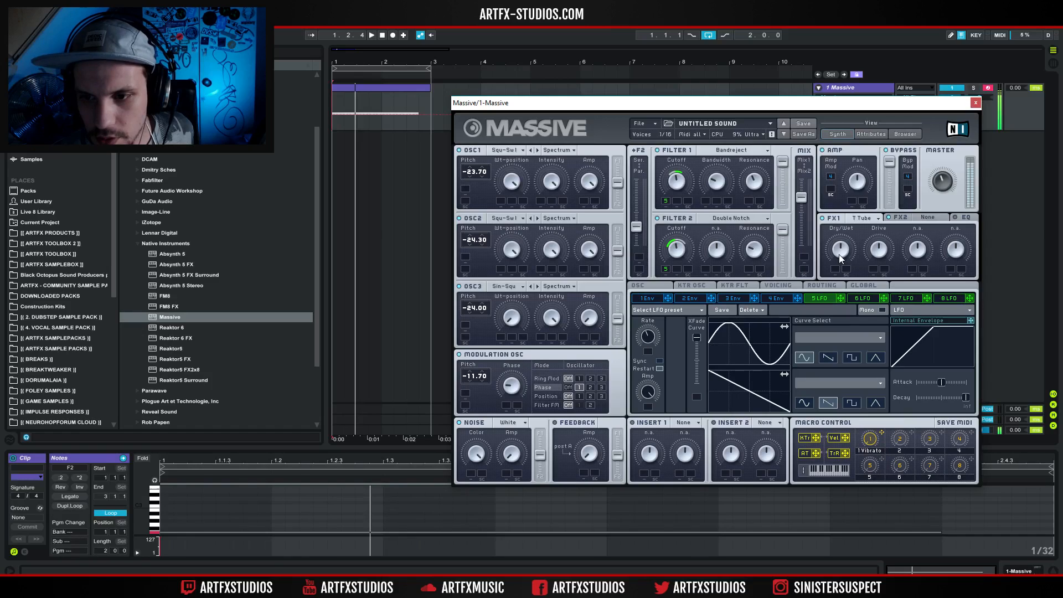
click(861, 217)
click(855, 319)
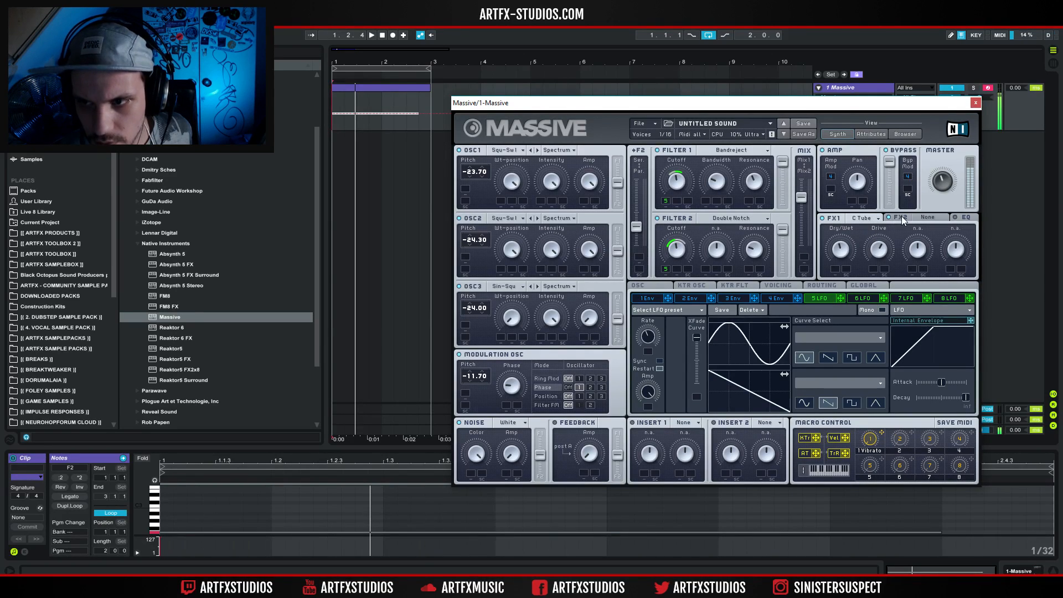
Audition the chorus variants for FX2, settle on Chorus, and turn its Dry/Wet down low.
click(921, 217)
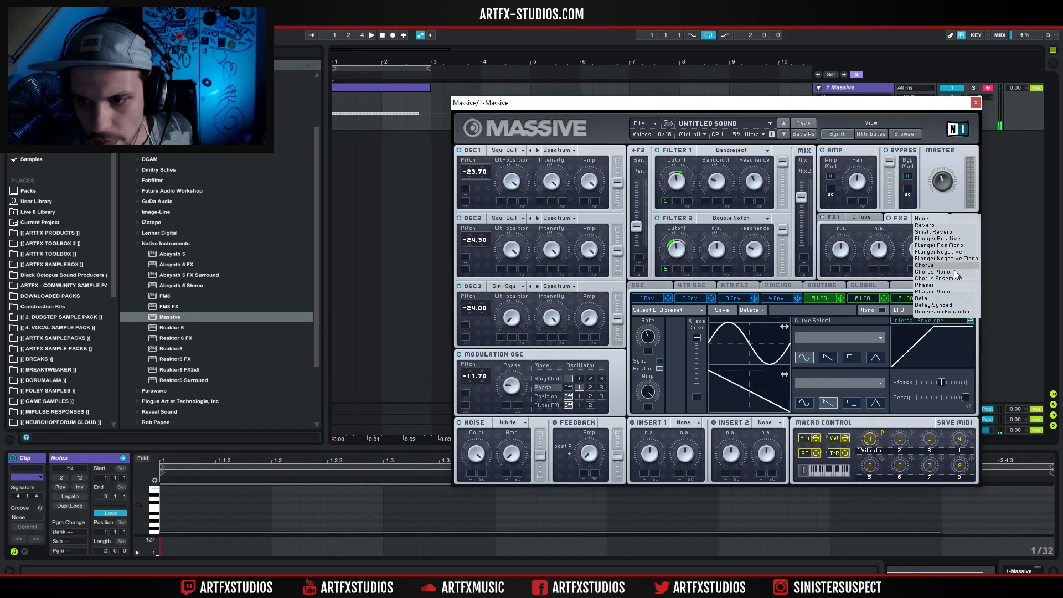
click(941, 266)
click(919, 220)
click(939, 277)
click(933, 222)
click(935, 265)
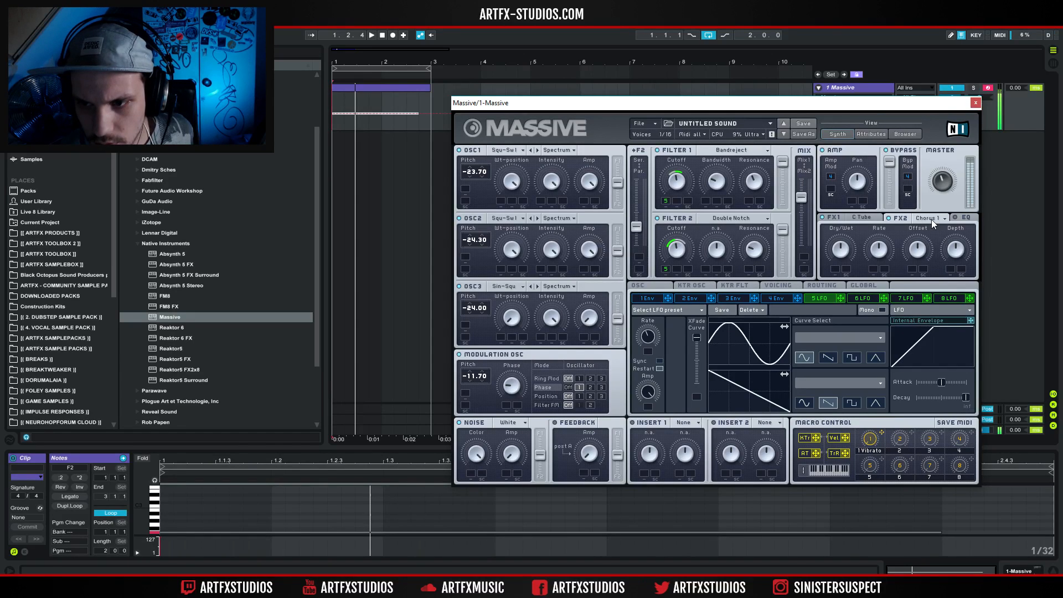
drag(840, 250, 850, 270)
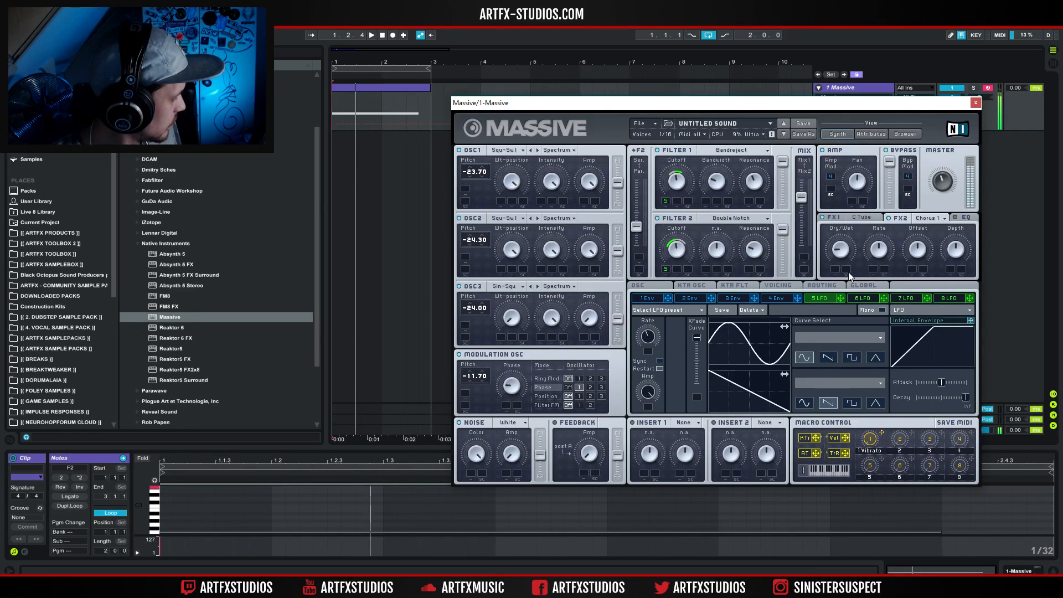
click(923, 218)
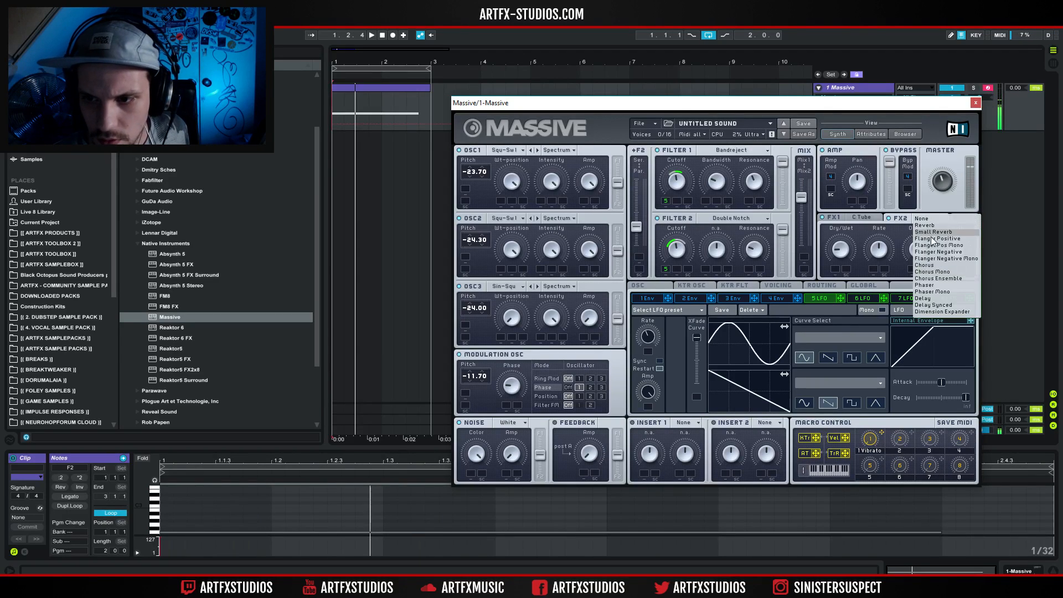
click(931, 264)
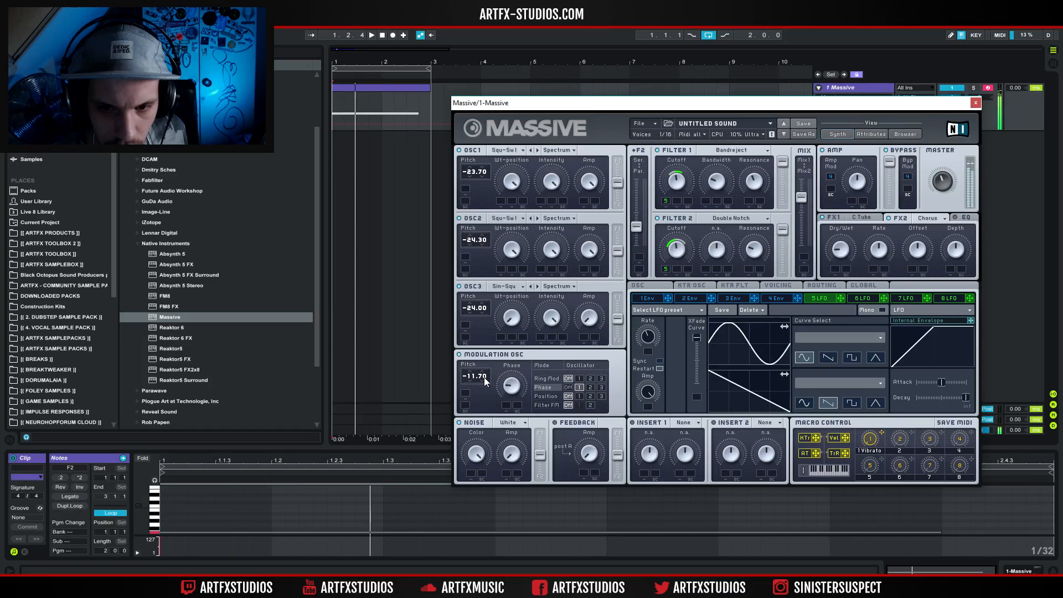
Fine-tune the modulation oscillator's pitch to -12.04 and lower the FX2 chorus Depth and Offset.
drag(485, 395, 479, 445)
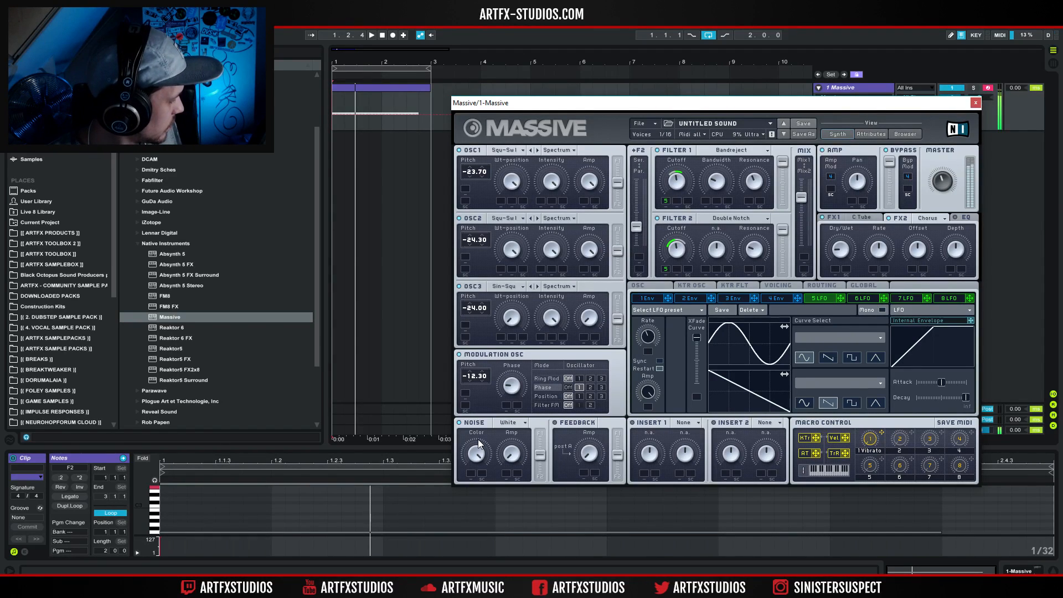
drag(484, 376, 502, 351)
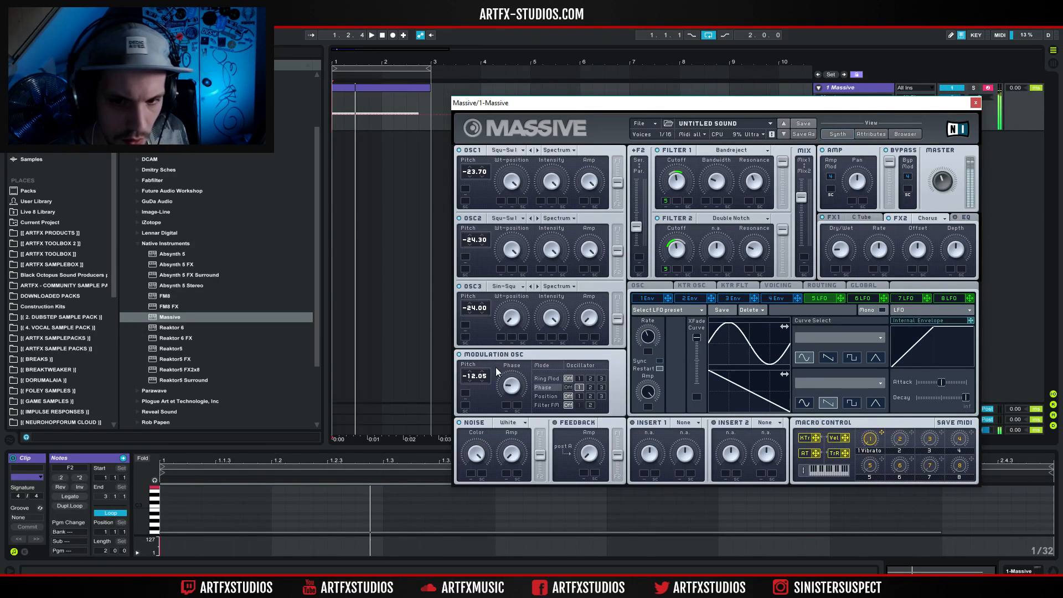
drag(486, 380, 490, 369)
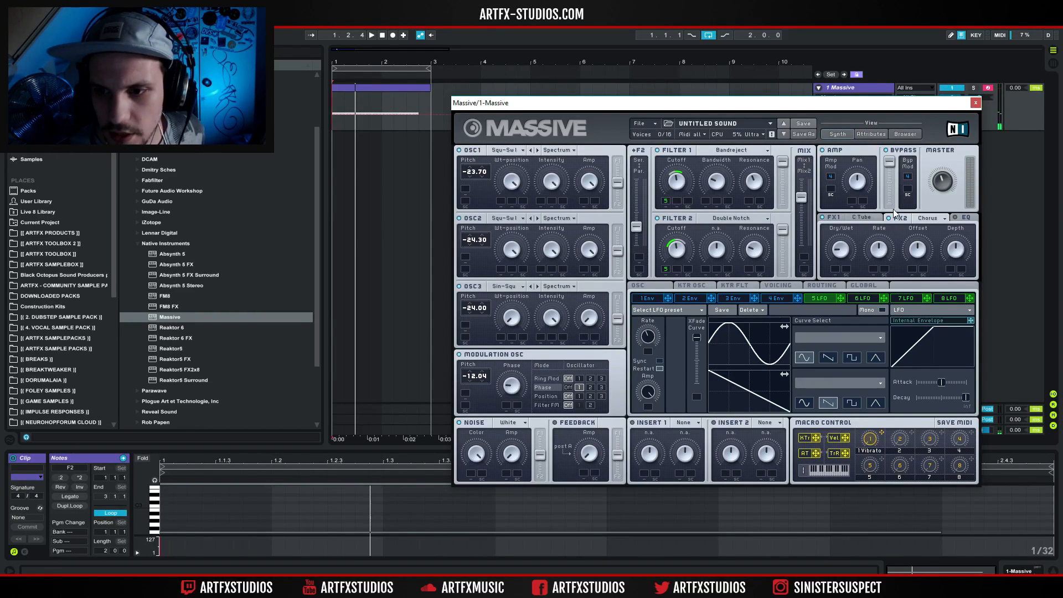
drag(957, 245, 962, 262)
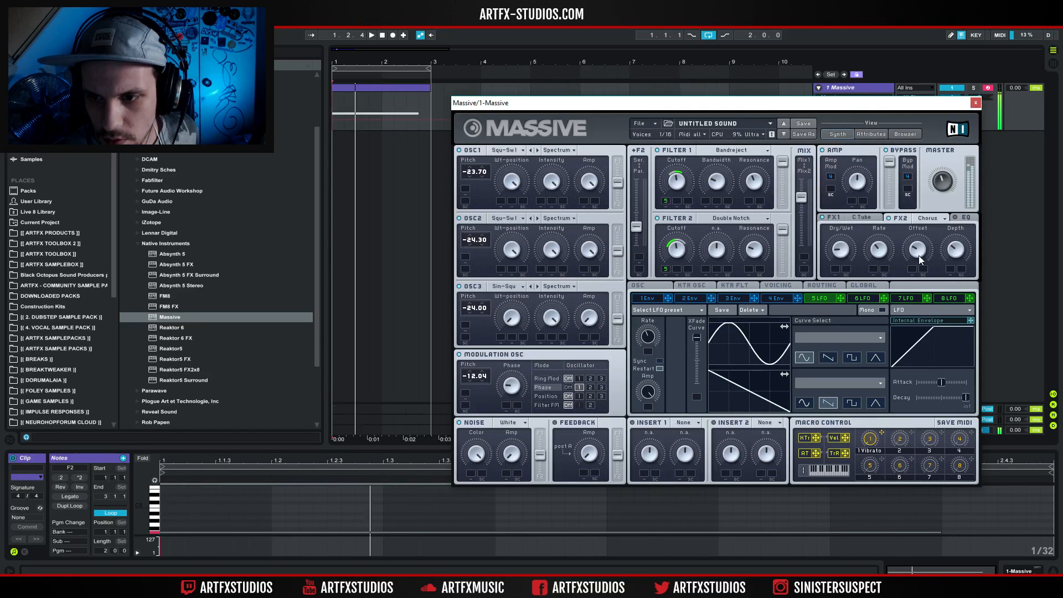
Raise the EQ's Boost and Frequency and modulate the EQ Frequency with LFO 5.
click(965, 219)
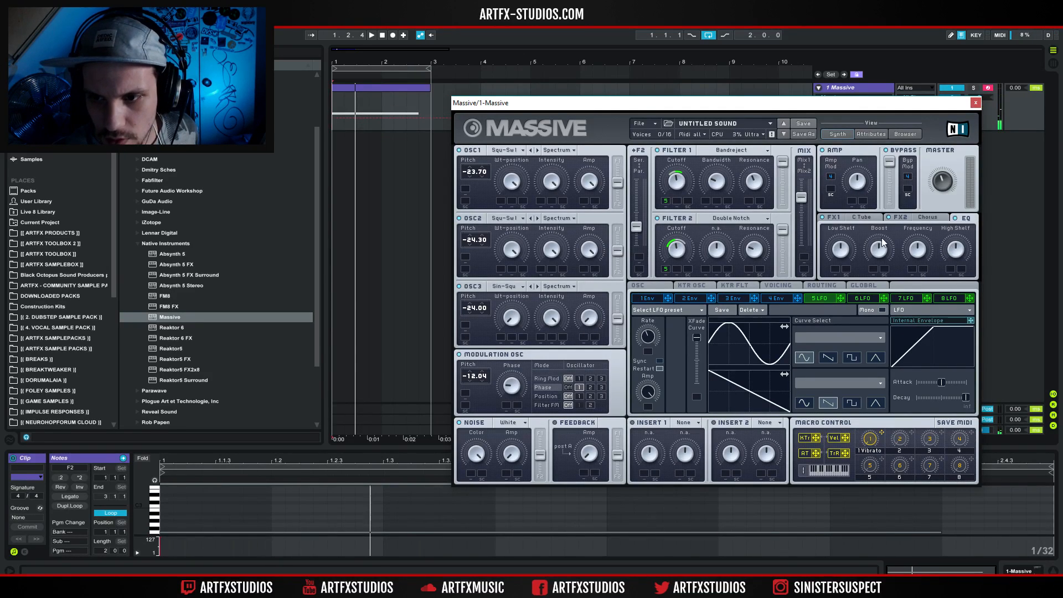
drag(927, 256, 942, 215)
drag(882, 256, 908, 248)
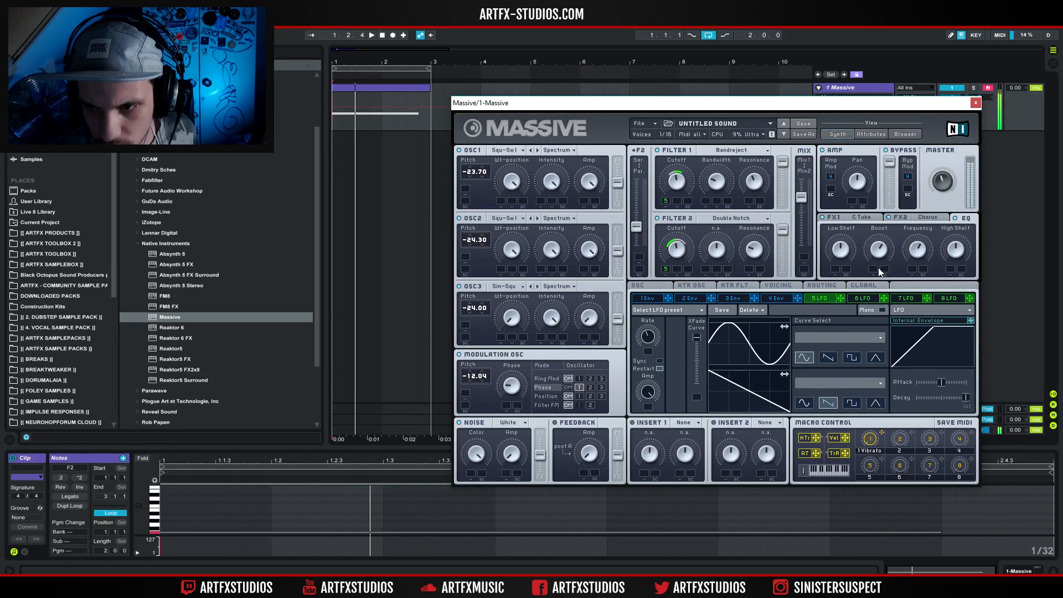
drag(843, 299, 911, 287)
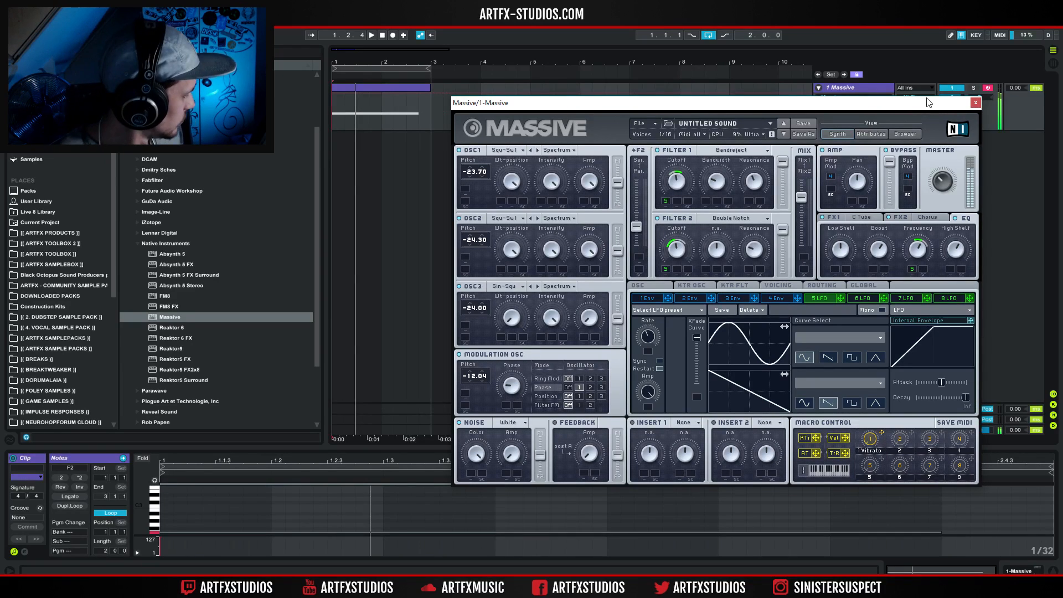
Set the voicing to Monorotate with the Legato Triller trigger mode, and return to the oscillator phase settings.
click(779, 288)
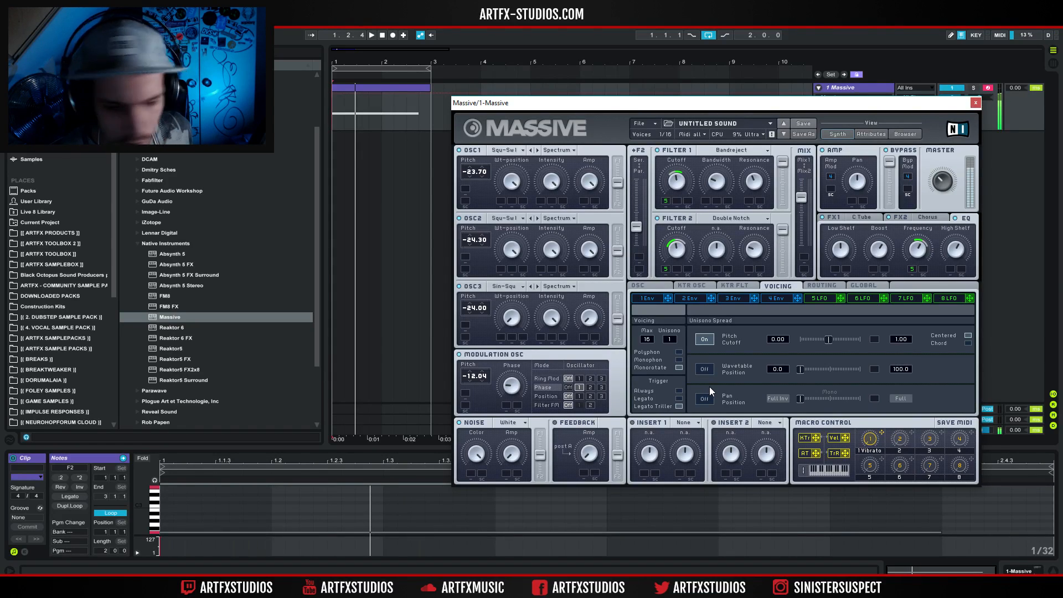
click(653, 284)
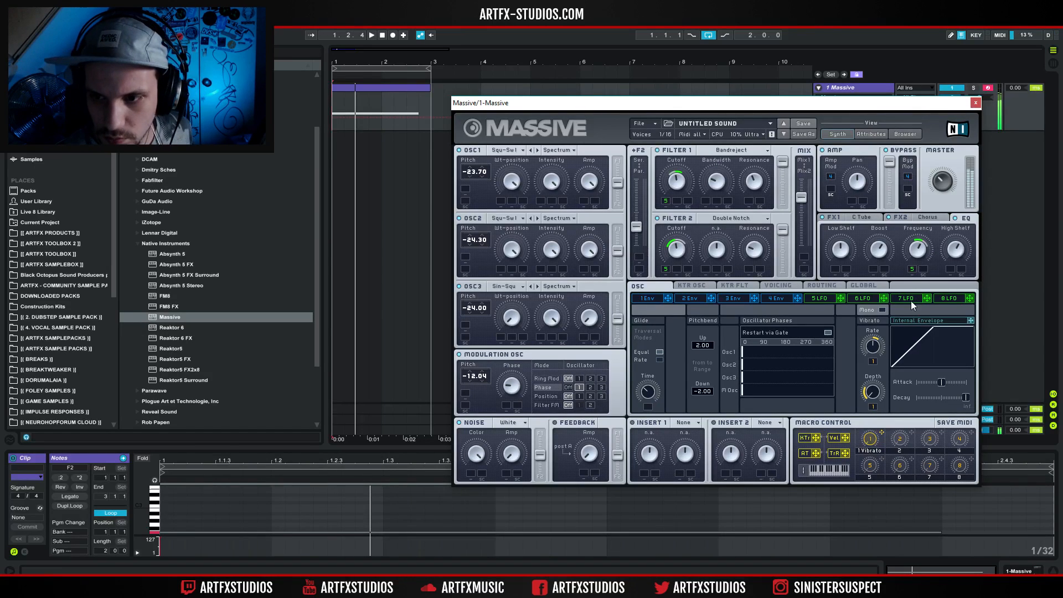
Load the Parabolic Shaper into Insert 1 and the Sine Shaper into Insert 2, auditioning the Parabolic Shaper there first.
click(682, 422)
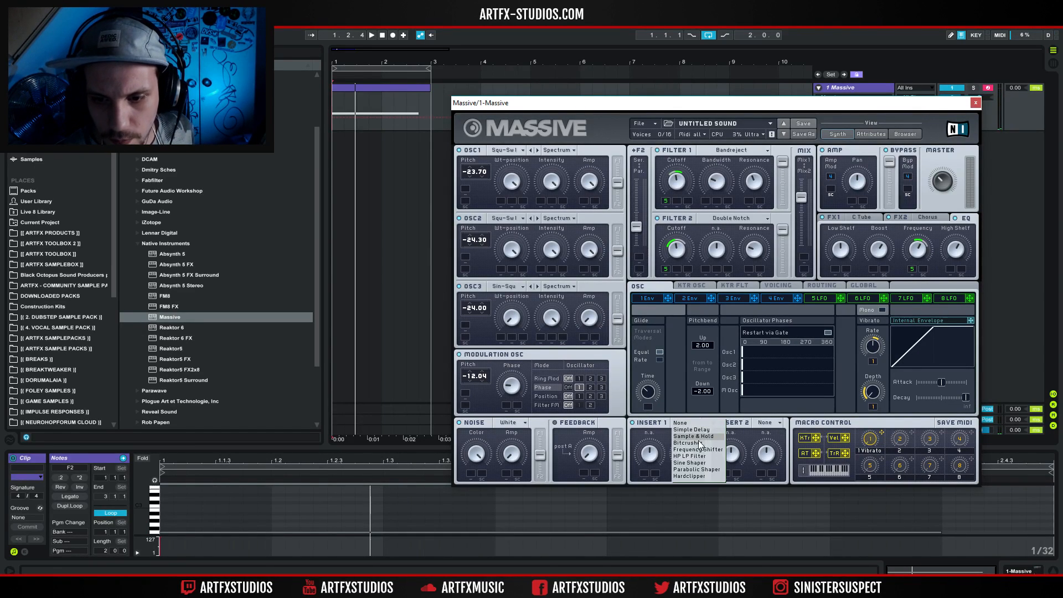
click(707, 469)
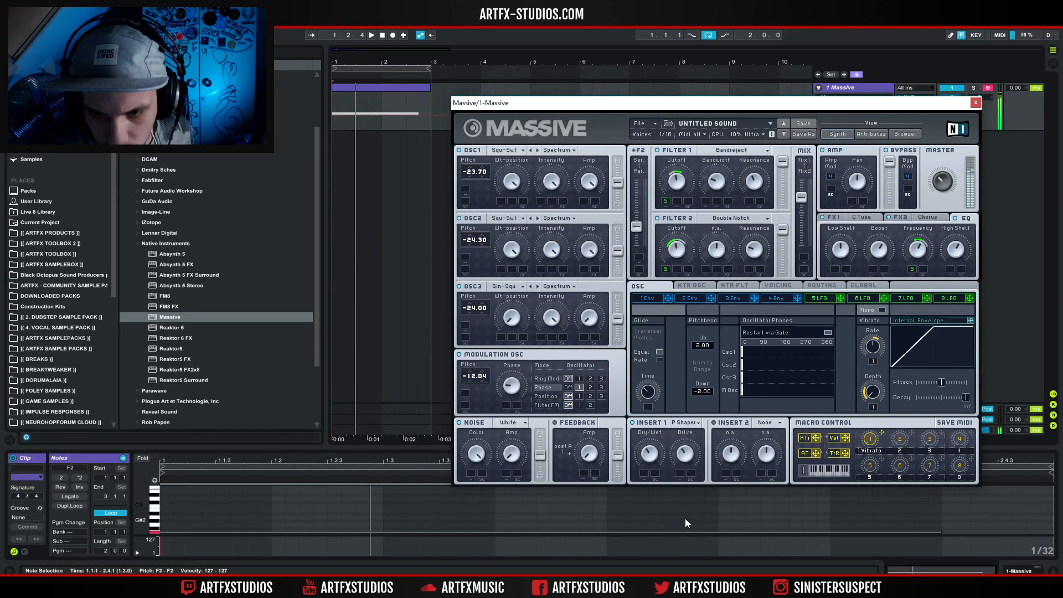
click(765, 422)
click(780, 469)
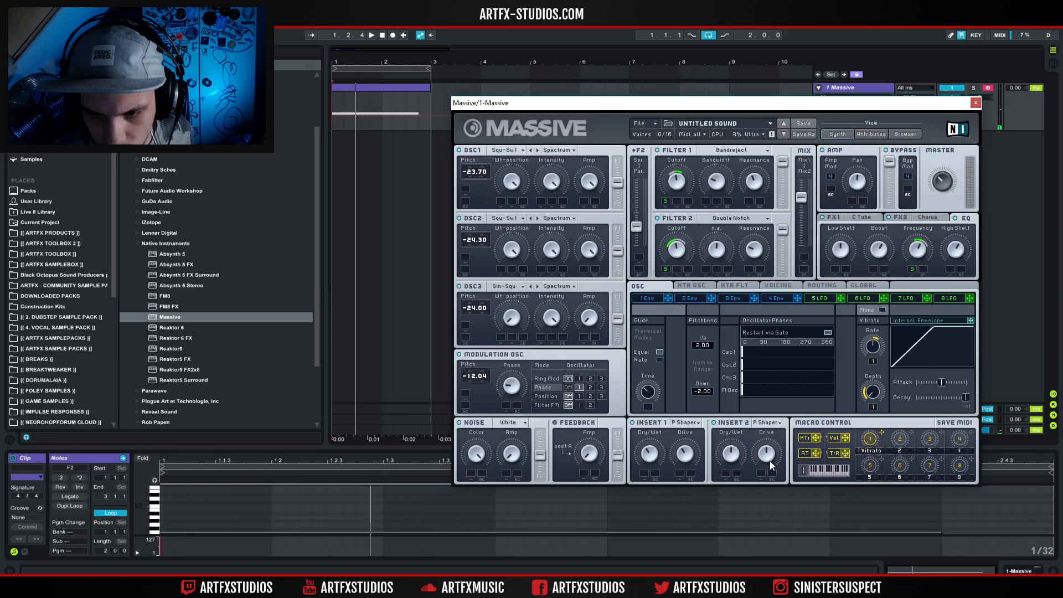
click(766, 422)
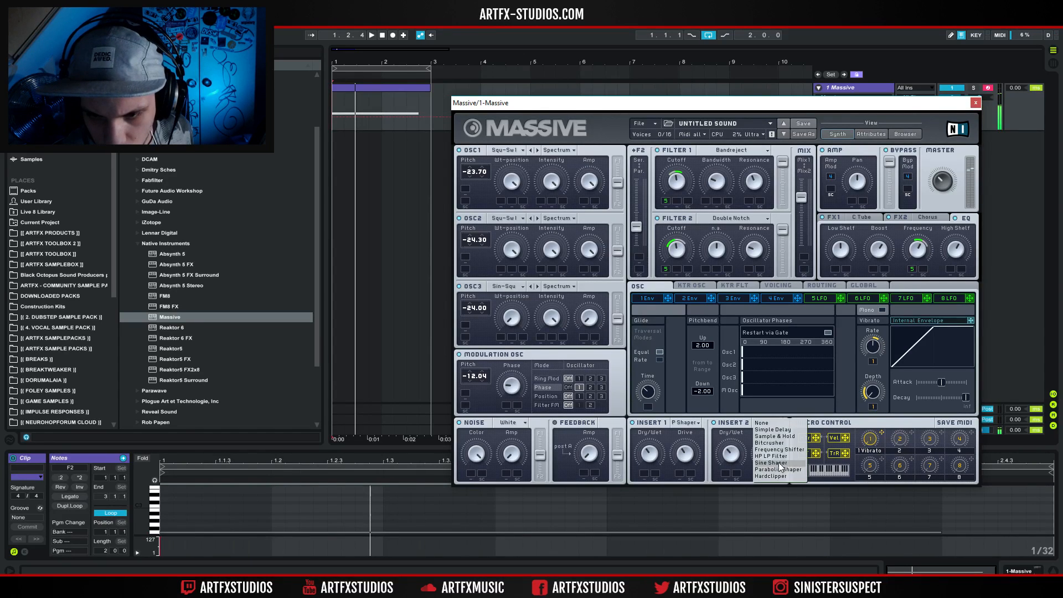
click(780, 476)
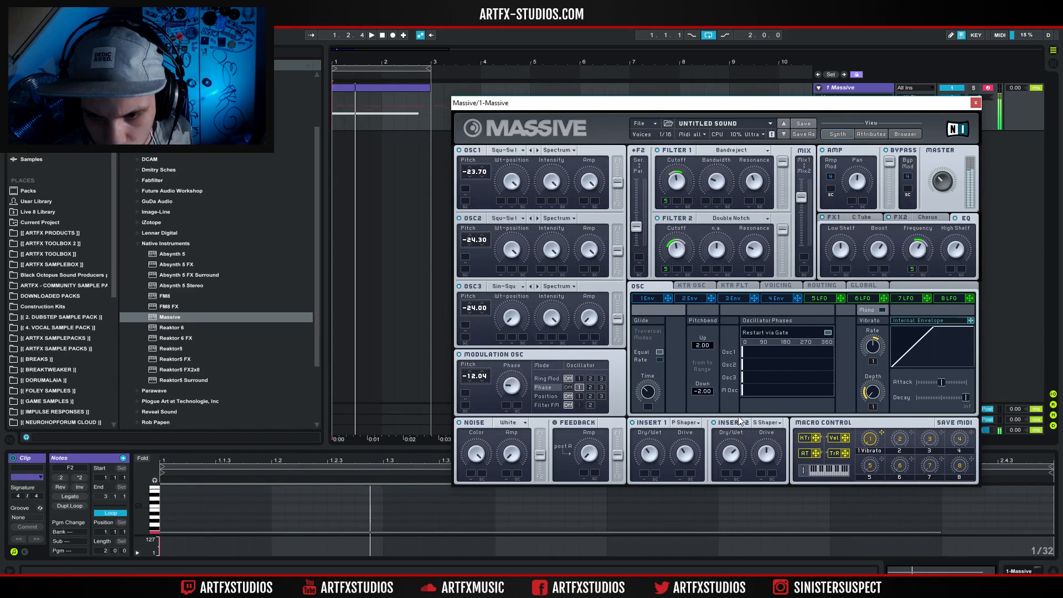
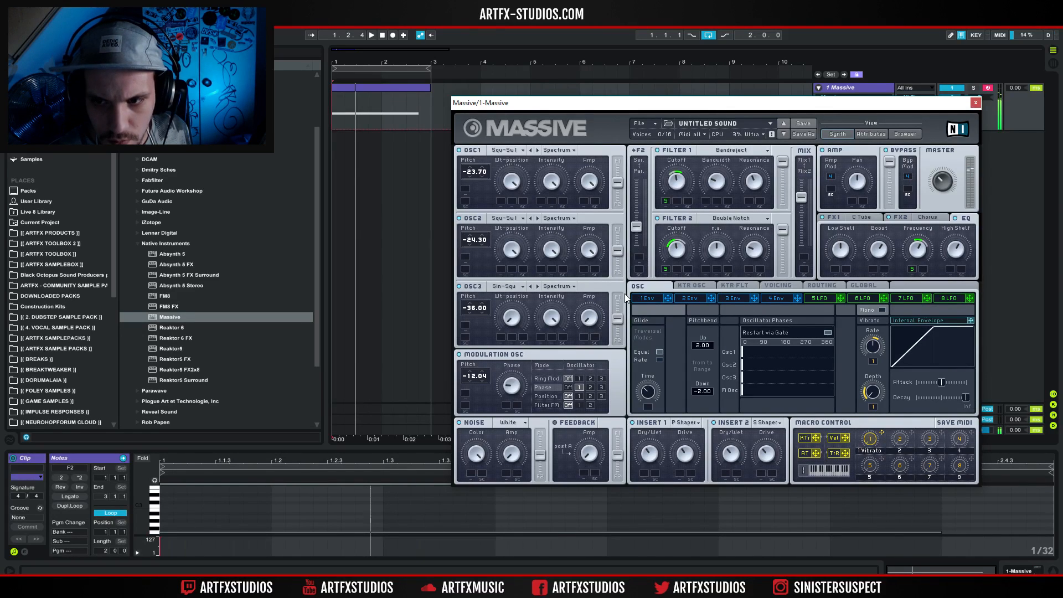
View the first patch's routing, close its Massive window with playback stopped, and fold its track.
click(820, 285)
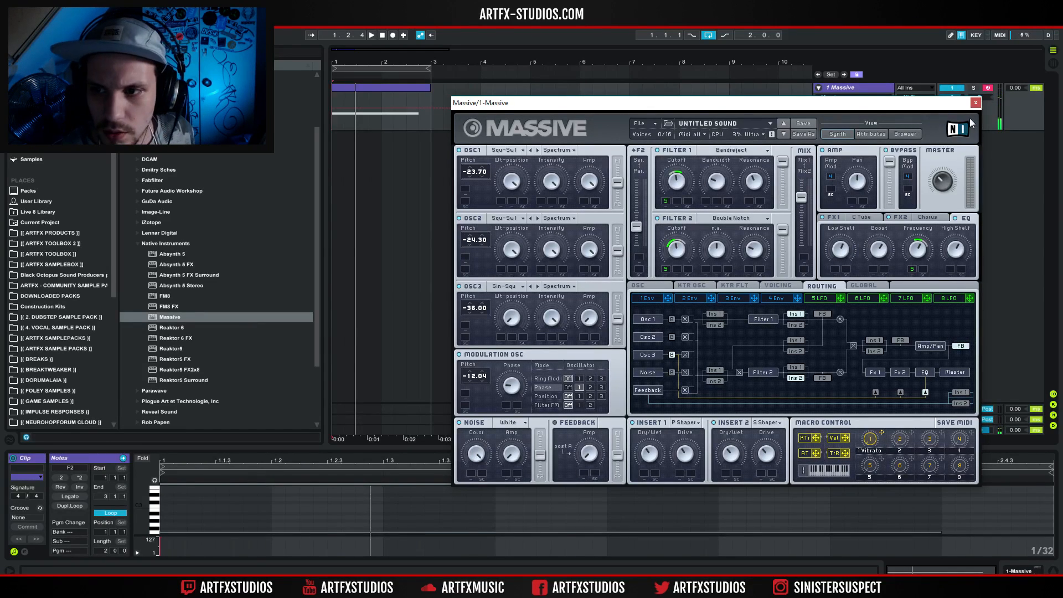
click(976, 102)
click(404, 92)
key(space)
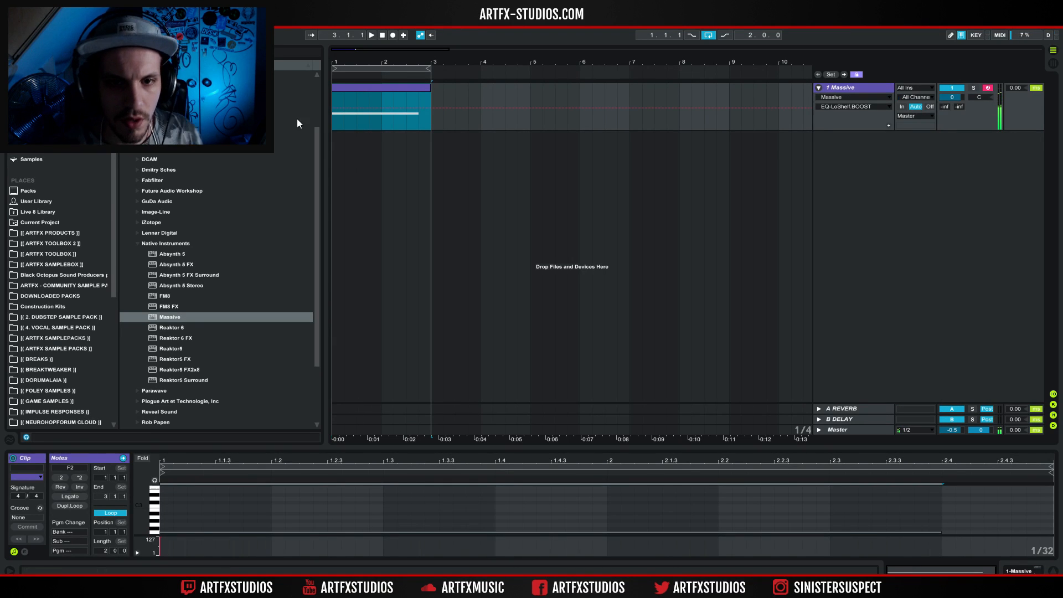
click(818, 89)
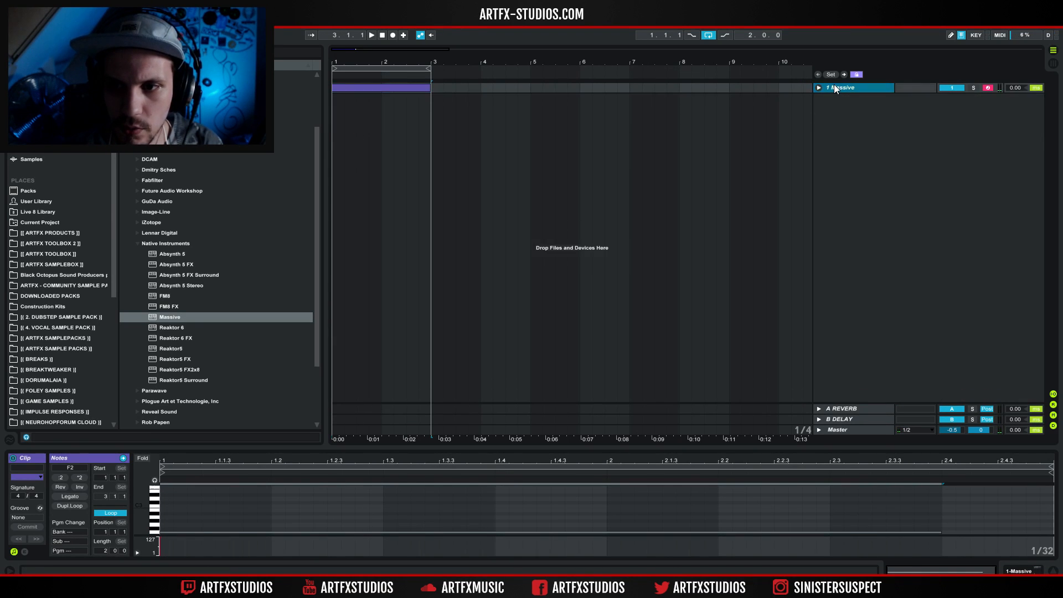
Insert a new MIDI track and load a second Massive instance on it with a new blank sound.
right_click(834, 86)
click(782, 143)
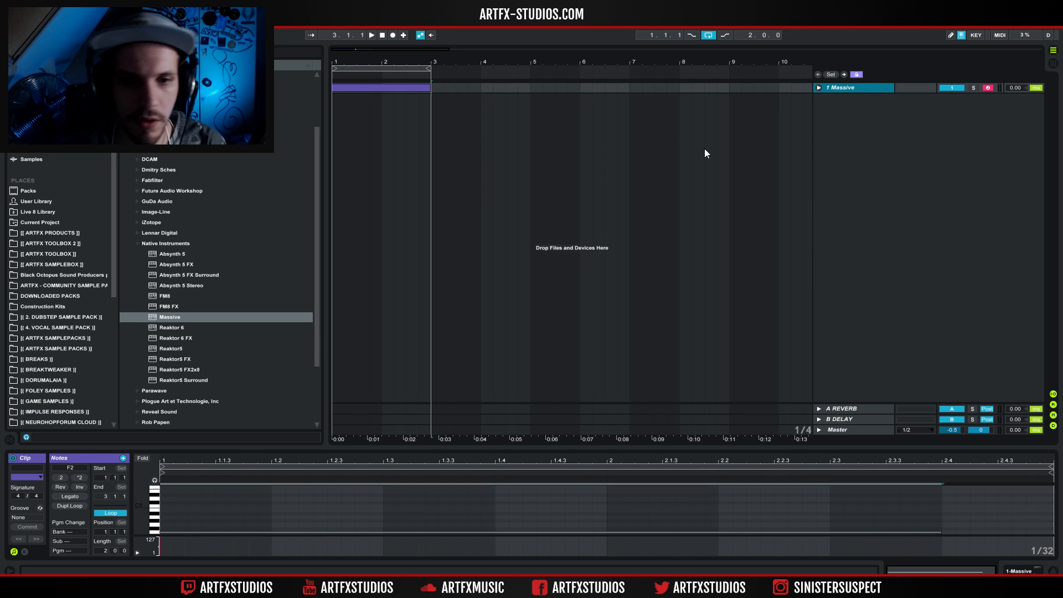
key(ctrl+shift+t)
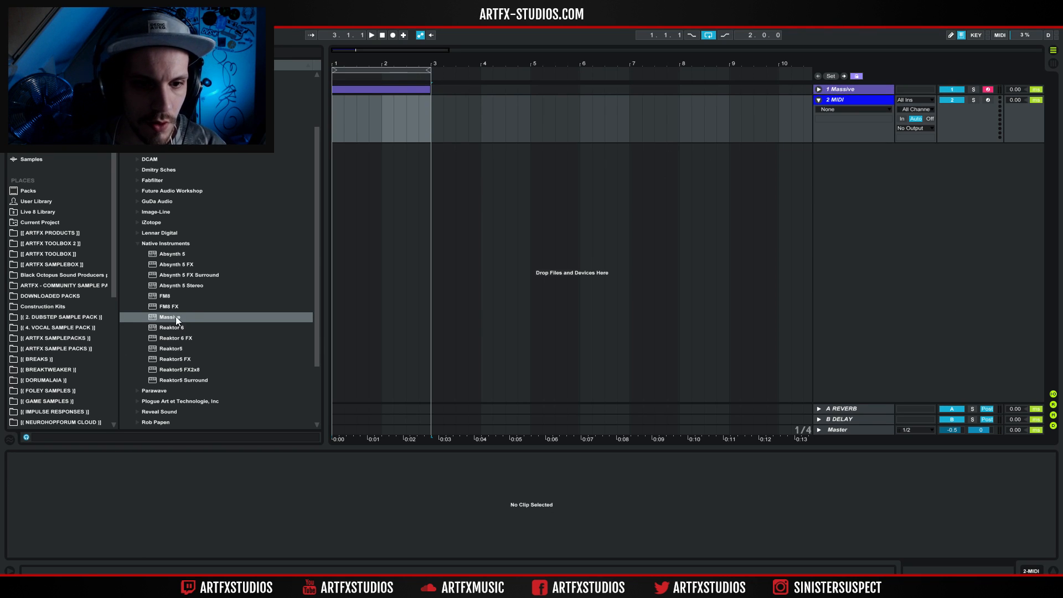
double_click(175, 317)
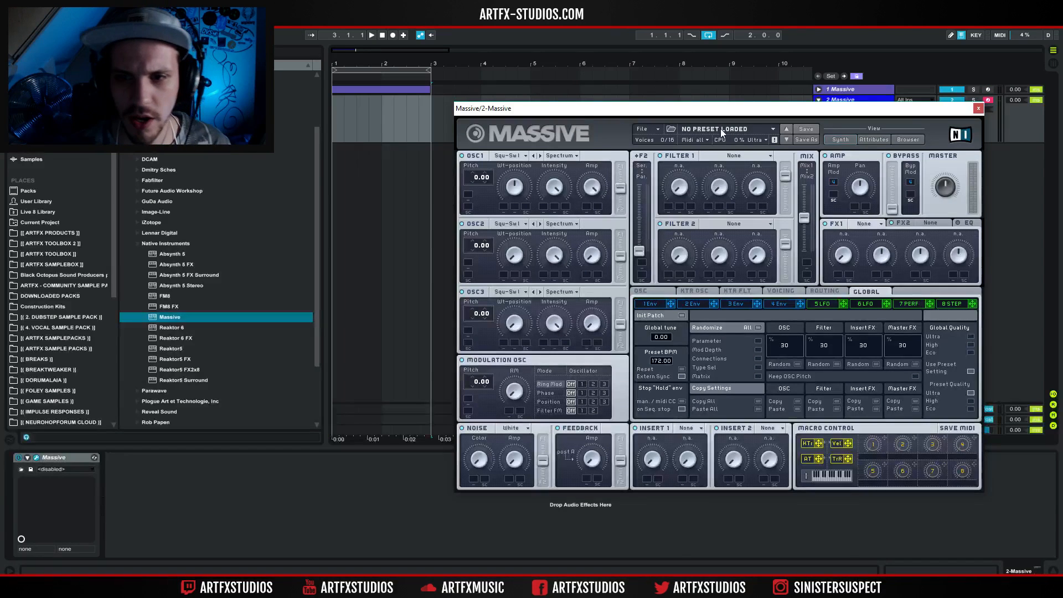
click(641, 133)
click(642, 133)
Copy the MIDI clip from the first track onto the new Massive track, and mute the first track for playback.
drag(373, 91, 374, 116)
click(954, 90)
key(space)
Set Oscillator 1 to the Lunacy wavetable at pitch -36.00 in Bend+ mode.
click(475, 183)
click(521, 154)
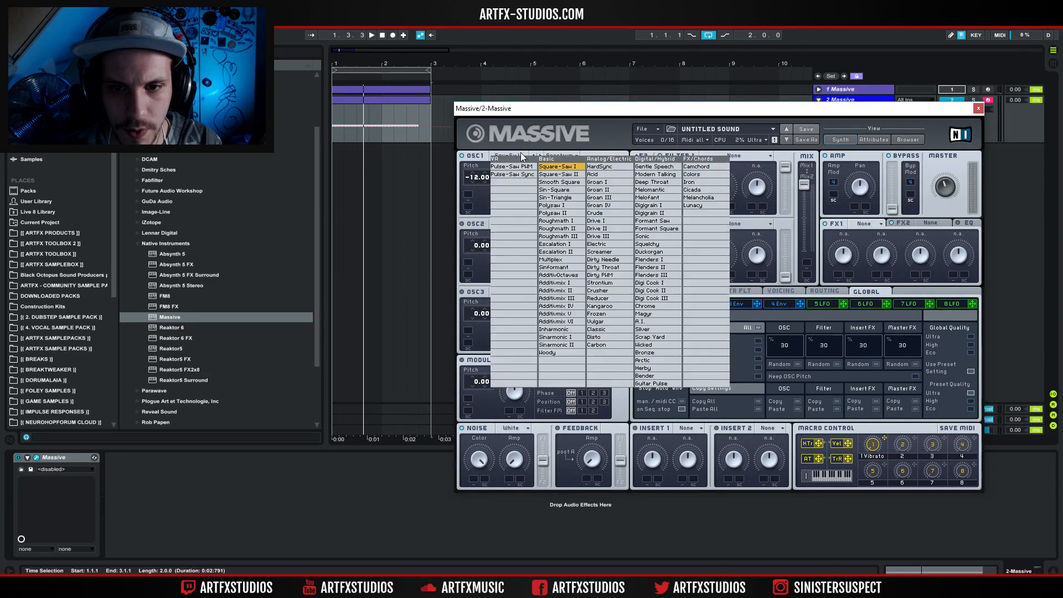
click(693, 206)
key(space)
click(475, 182)
click(476, 182)
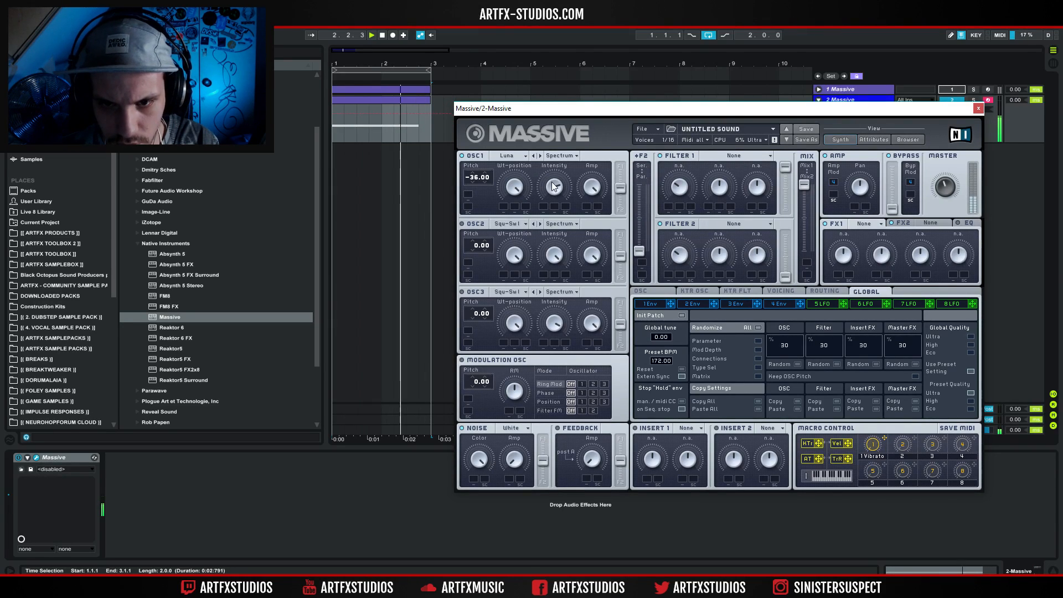
click(560, 156)
click(559, 162)
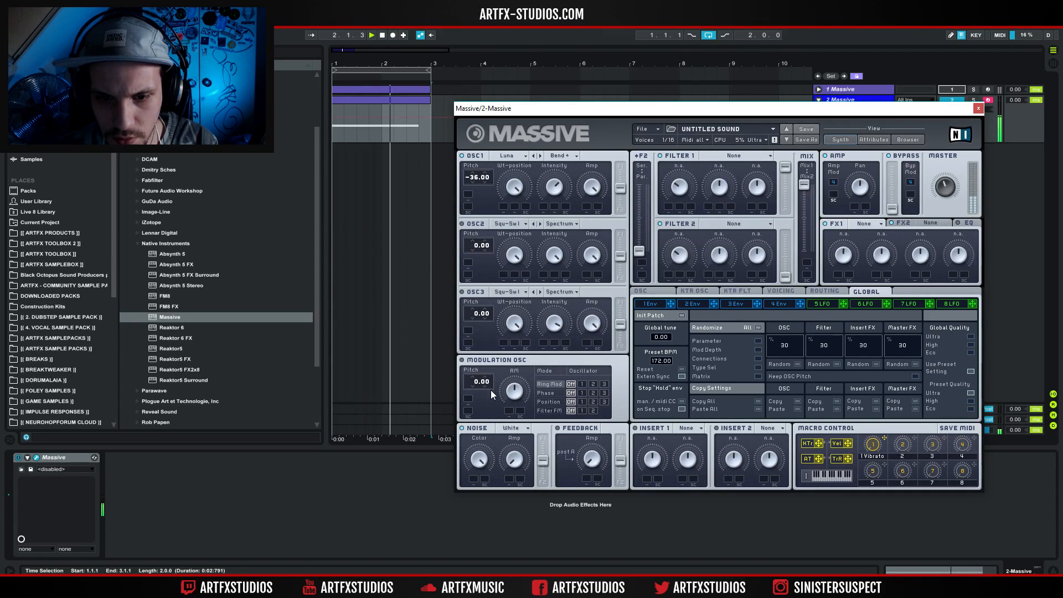
Phase-modulate Oscillator 1 with the modulation oscillator, settling the modulation oscillator's pitch at -24.00.
click(581, 393)
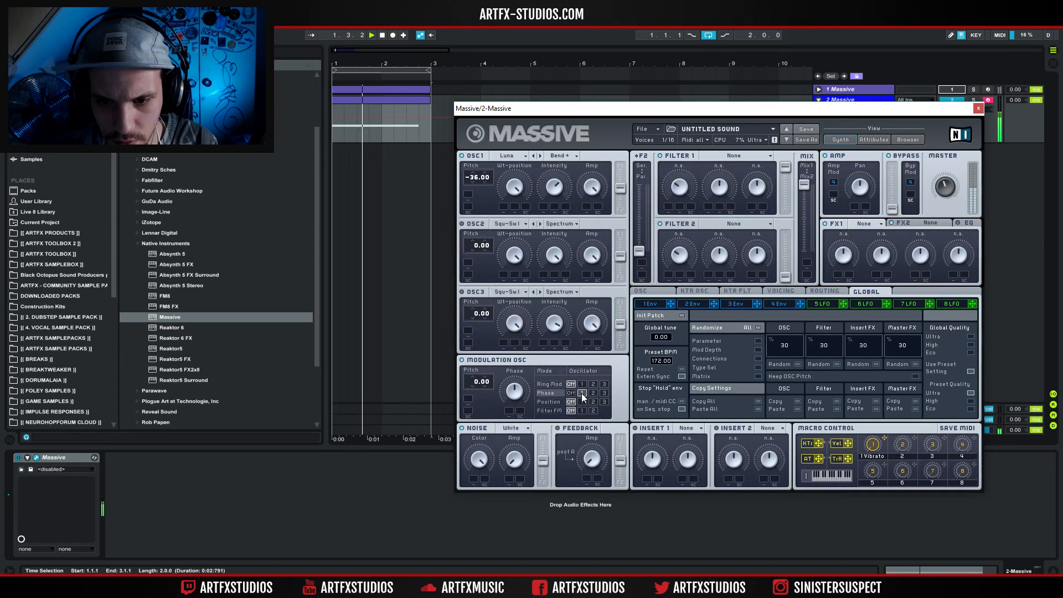
drag(476, 380, 477, 391)
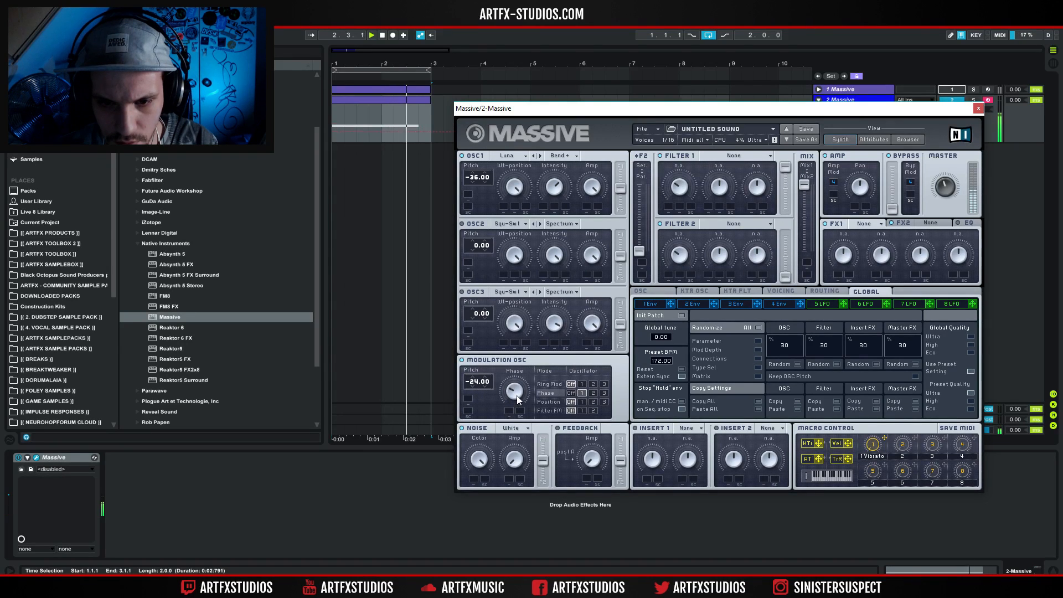
drag(476, 383, 516, 447)
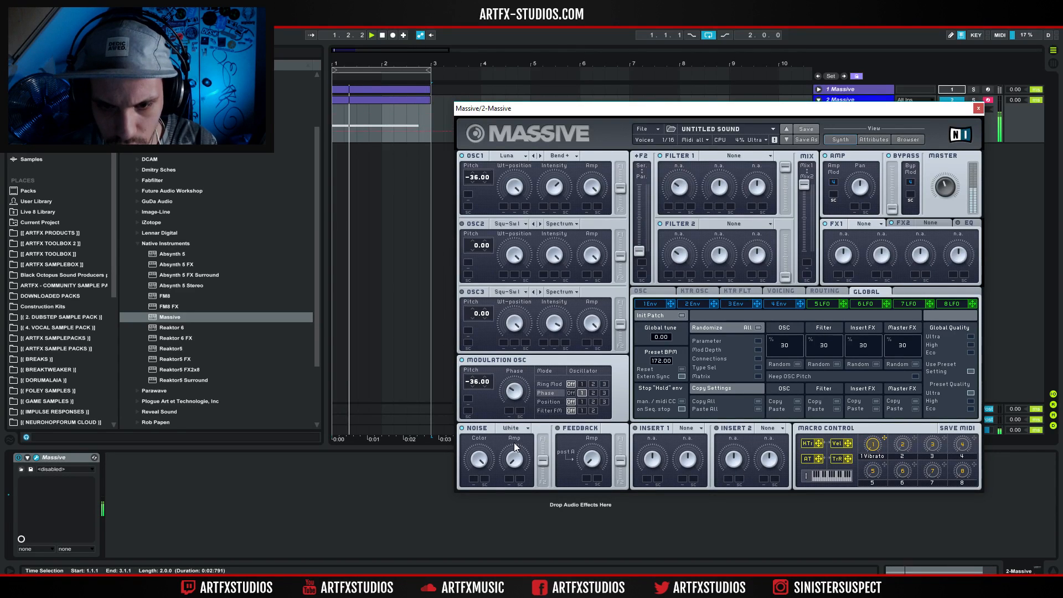
drag(478, 387, 474, 378)
drag(471, 173, 474, 191)
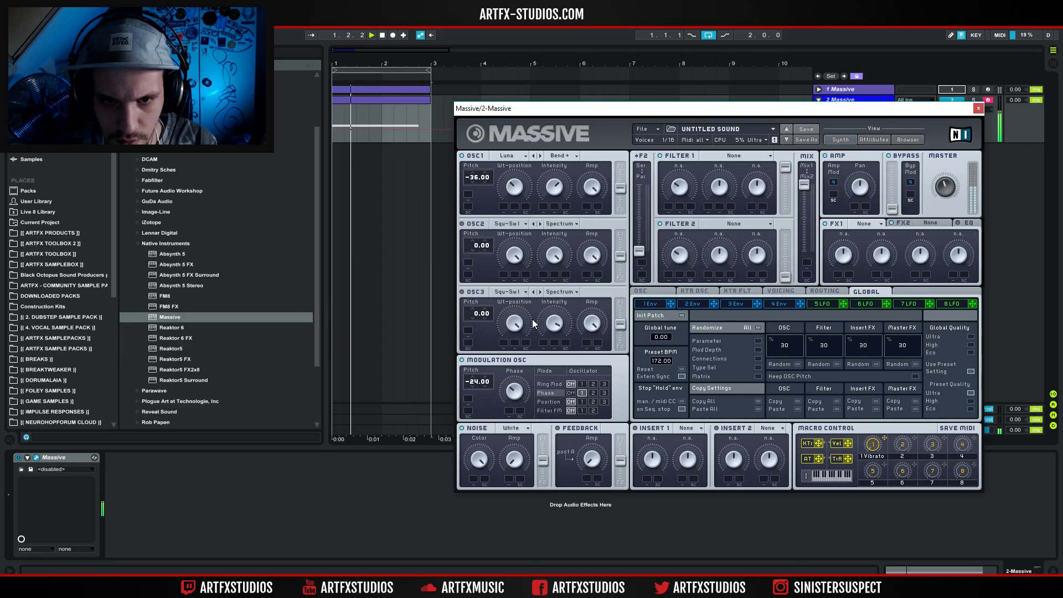
Set the voicing to Monorotate and Legato Triller with 2 unison voices and pitch spread on, and restart oscillator phases via gate.
click(771, 290)
click(681, 373)
click(681, 411)
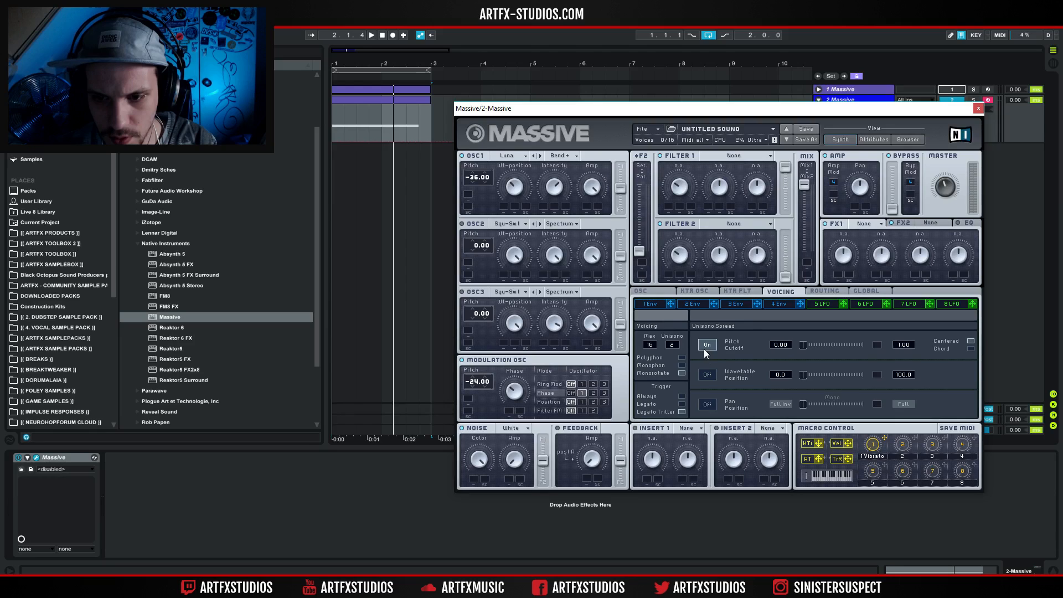
click(663, 291)
key(space)
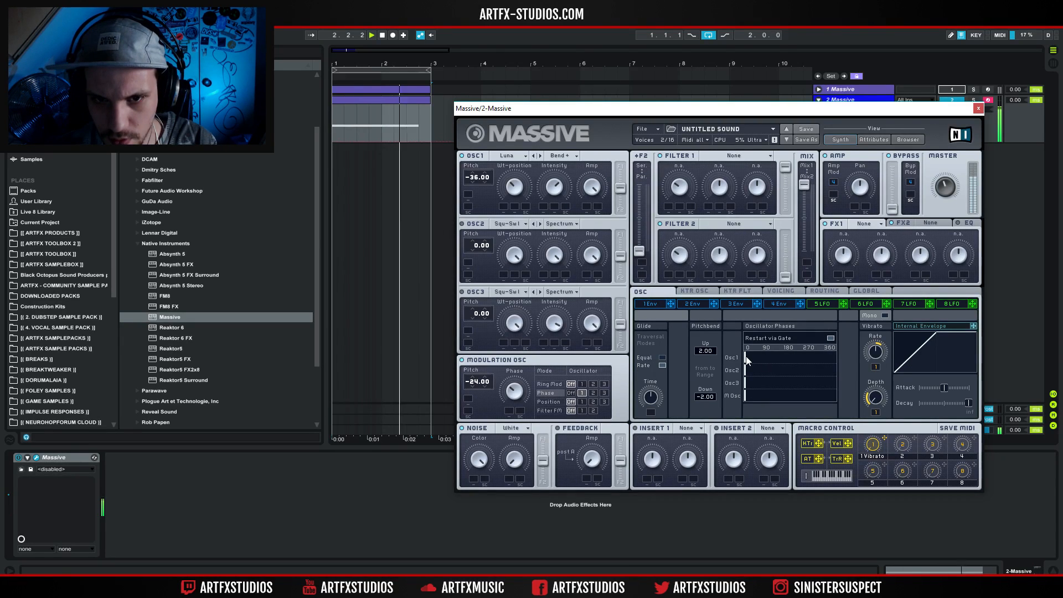
Stop playback and switch Oscillator 1 to Bend-/+ mode.
key(space)
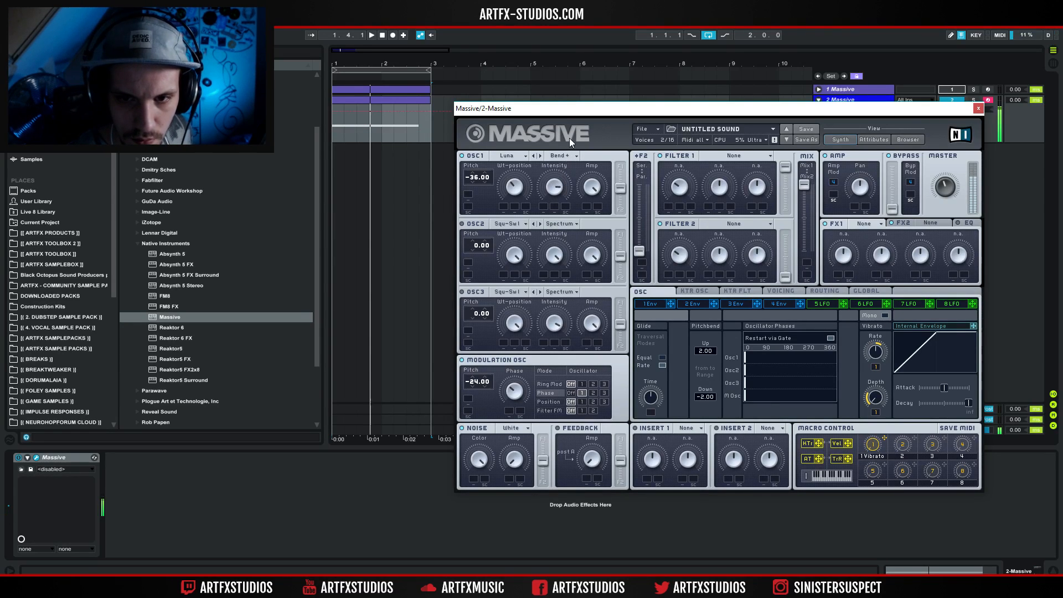
click(563, 156)
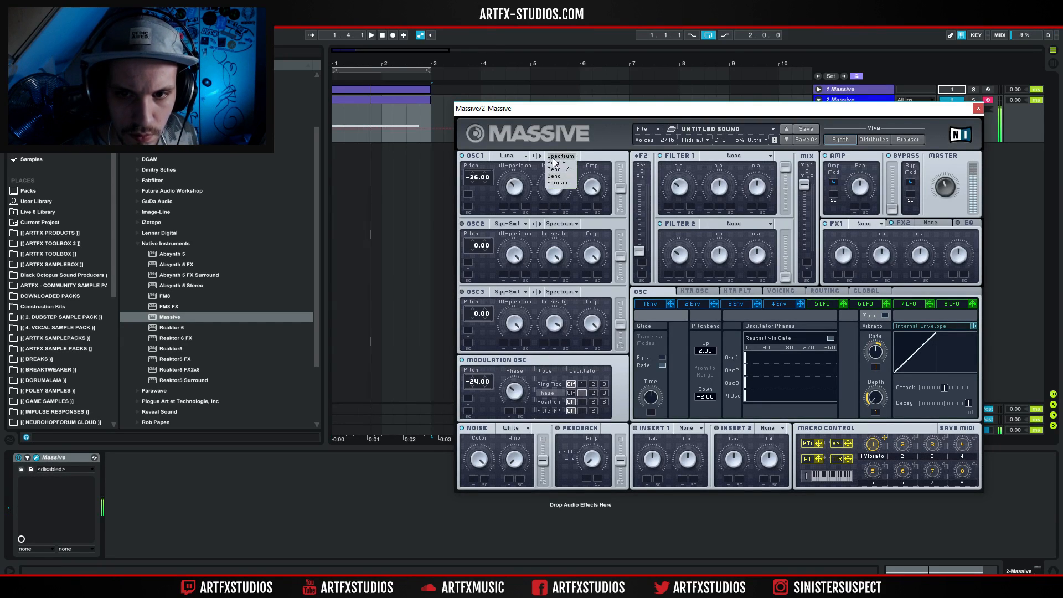
click(566, 170)
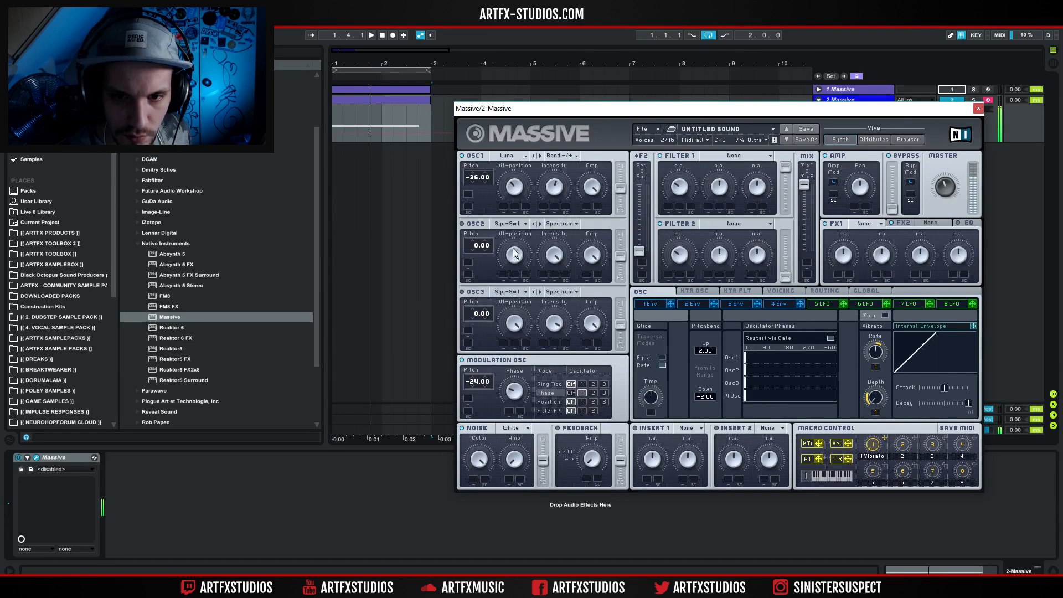
Set Oscillator 2 to the Sin-Square wavetable at pitch -24.00 and lower its Amp.
click(520, 224)
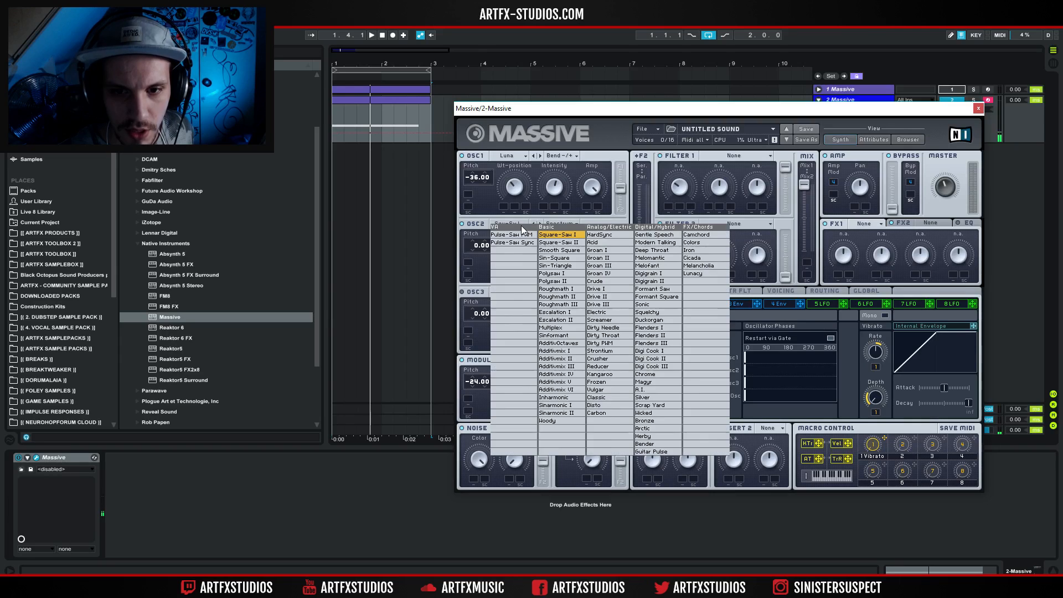
click(556, 258)
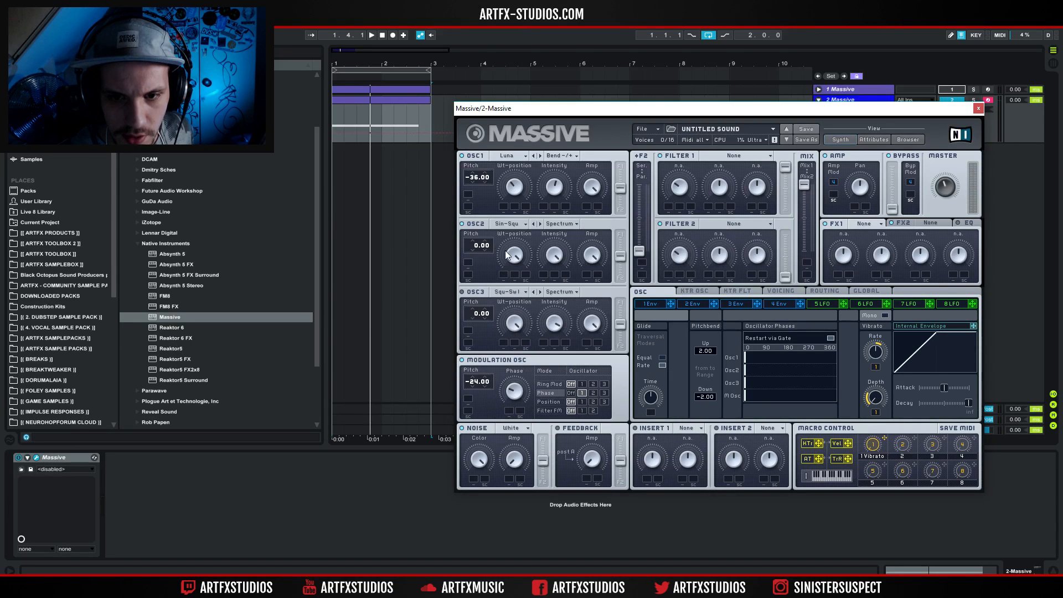
drag(475, 247, 469, 275)
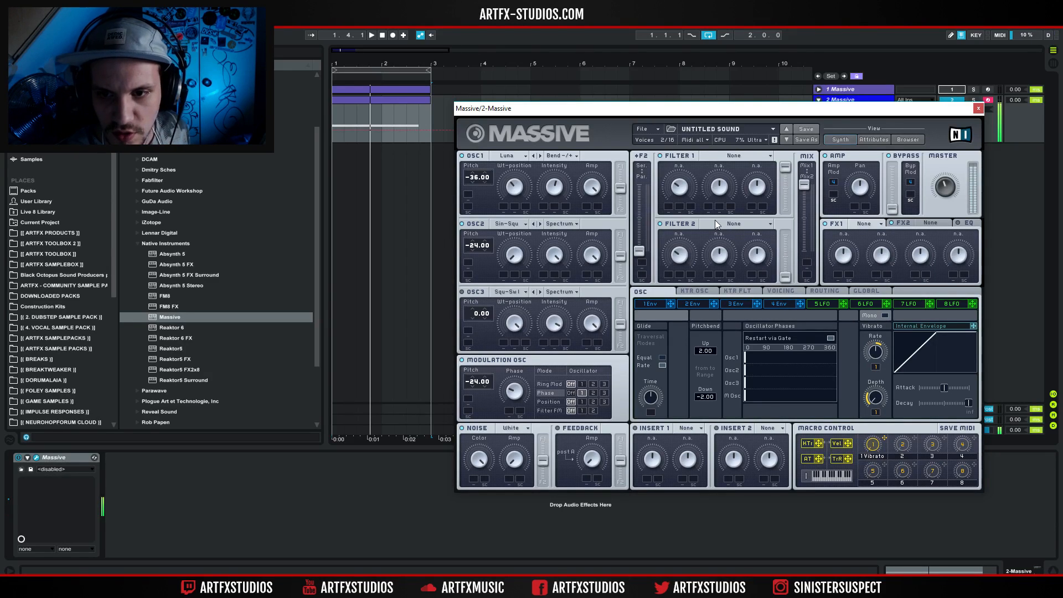
drag(585, 256, 585, 277)
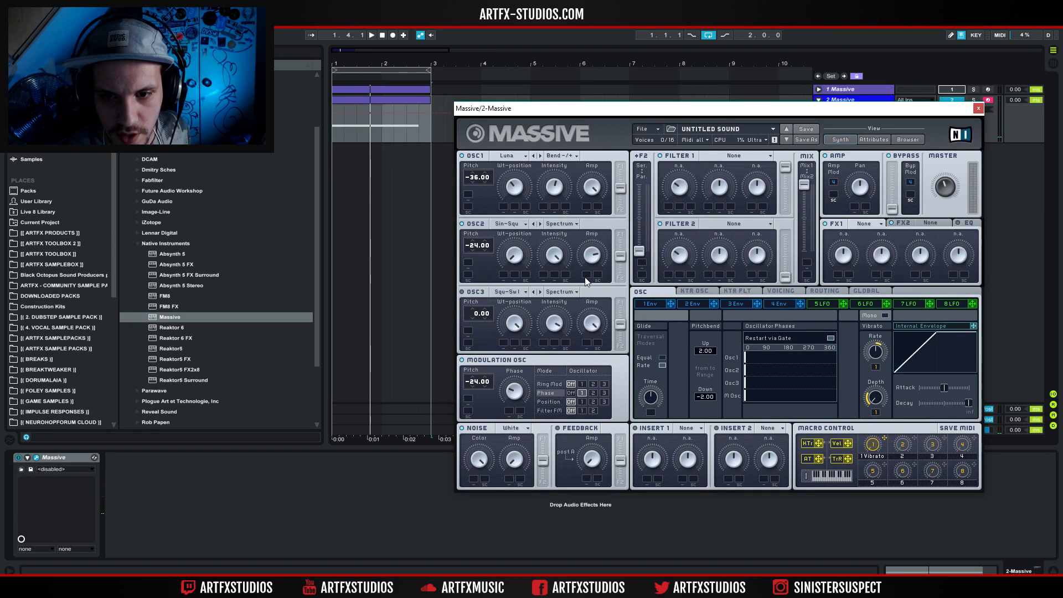
Set Filter 1 to Bandreject after auditioning Double Notch with a cutoff sweep.
click(738, 157)
click(726, 201)
drag(686, 185, 685, 166)
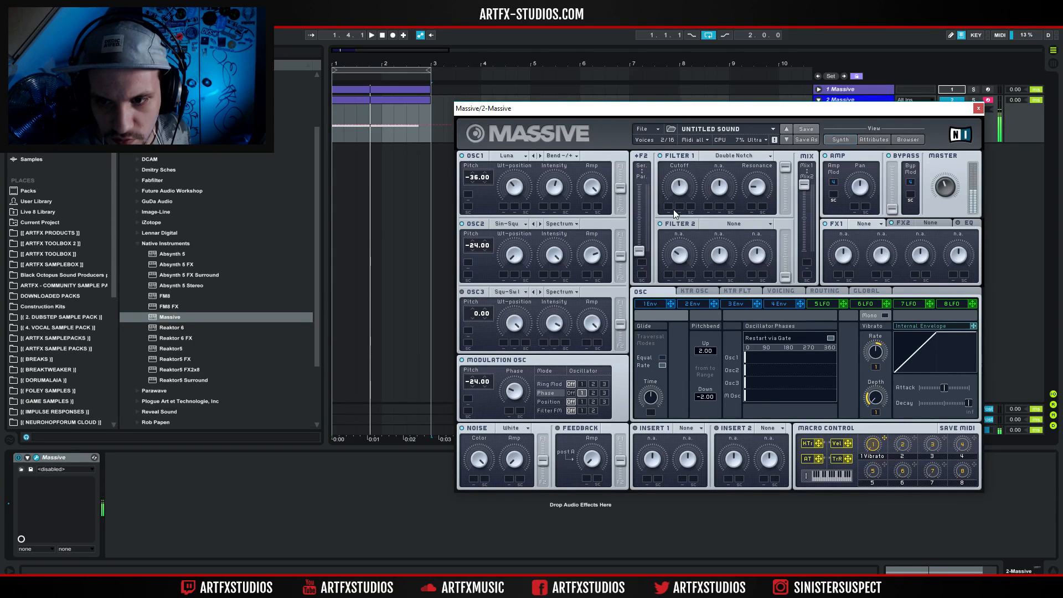
click(733, 157)
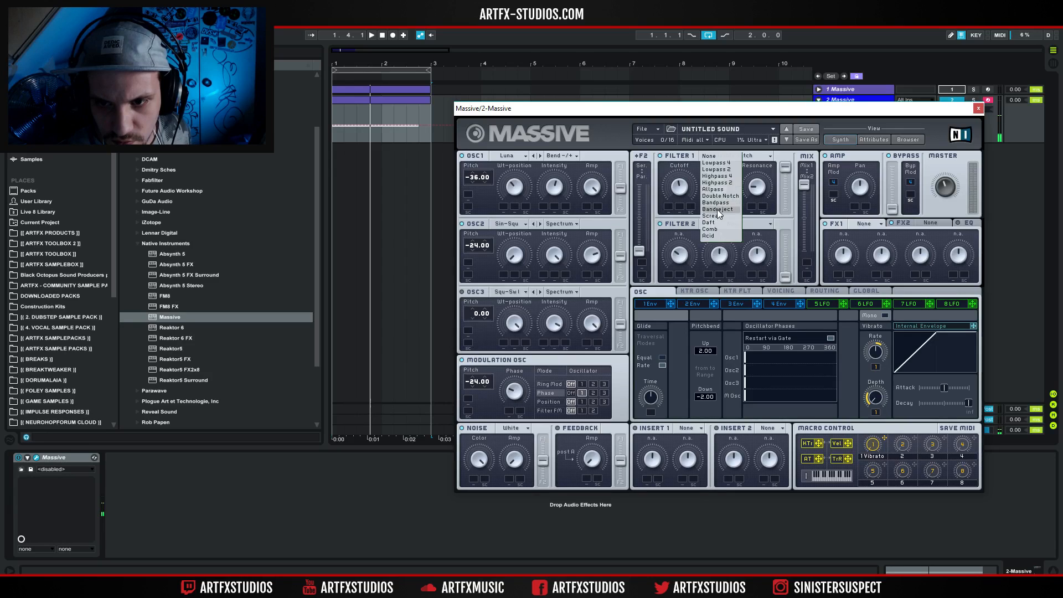
click(716, 209)
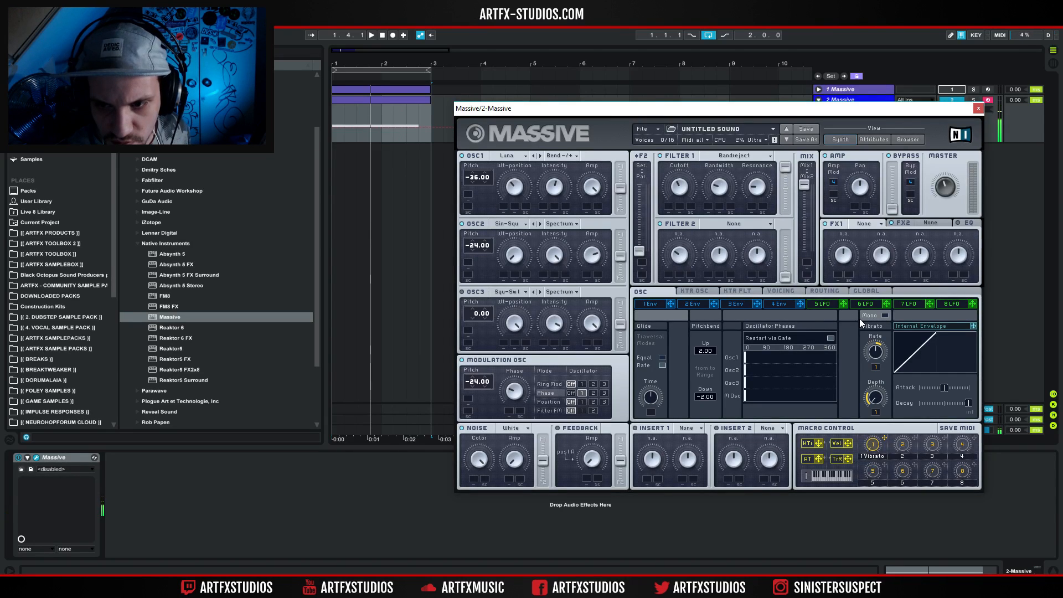
Modulate Filter 1's Cutoff and Bandwidth with LFO 5, and raise the LFO's XFade Curve slider.
click(819, 304)
mouse_move(843, 303)
mouse_down()
mouse_move(669, 208)
mouse_move(669, 191)
mouse_up()
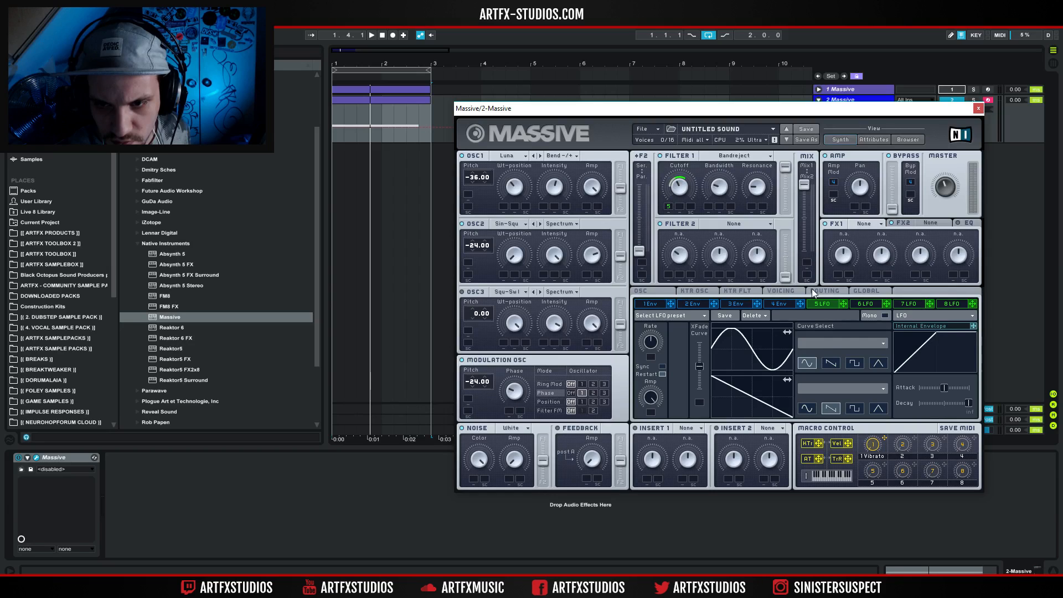
drag(842, 303, 719, 186)
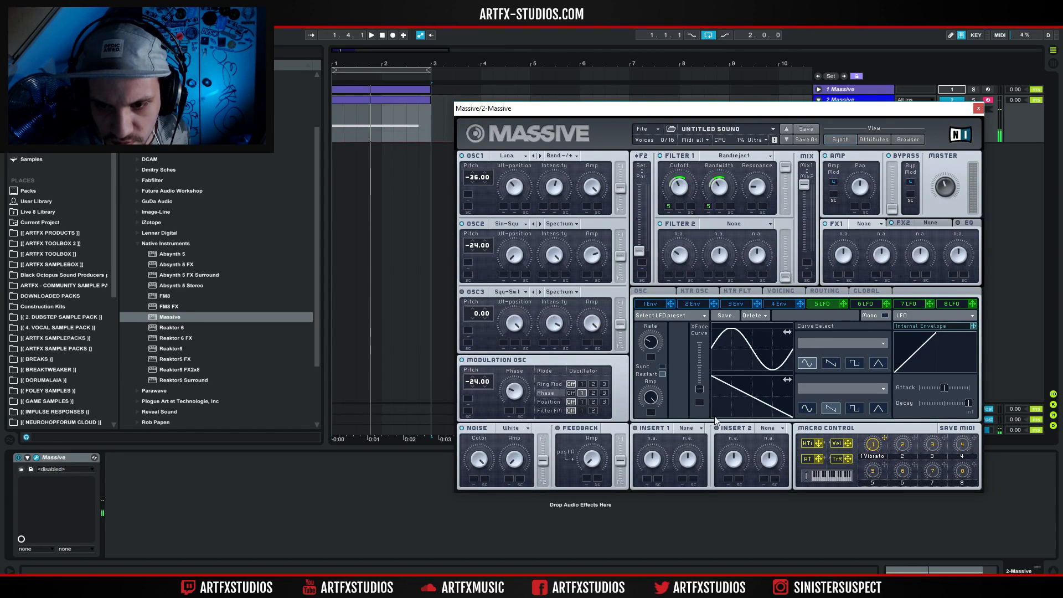
drag(699, 390, 699, 343)
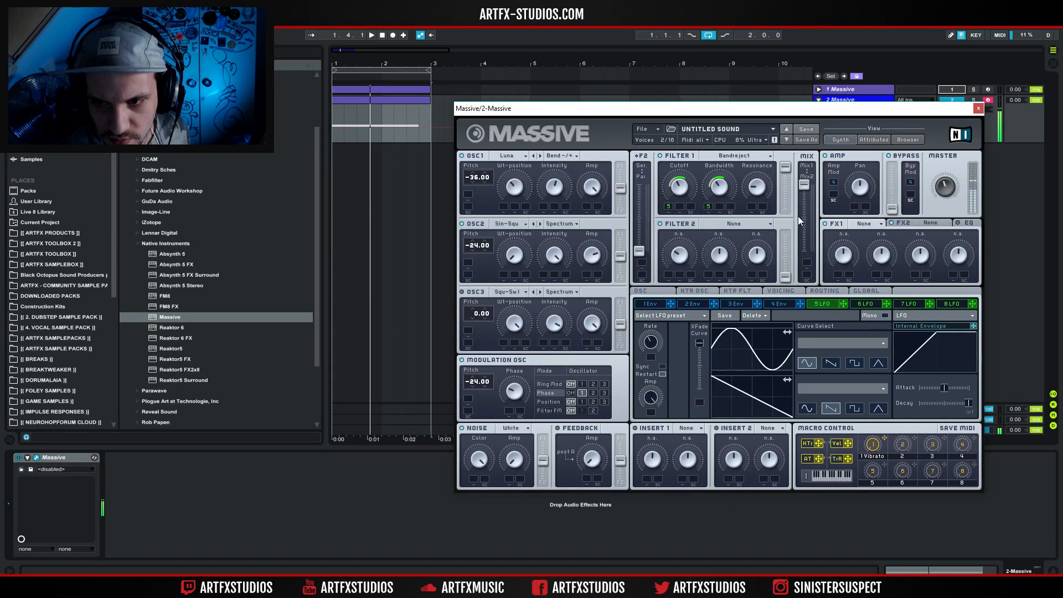
Load the Parabolic Shaper into Insert 1 and sweep Filter 1's Cutoff to audition it.
click(689, 427)
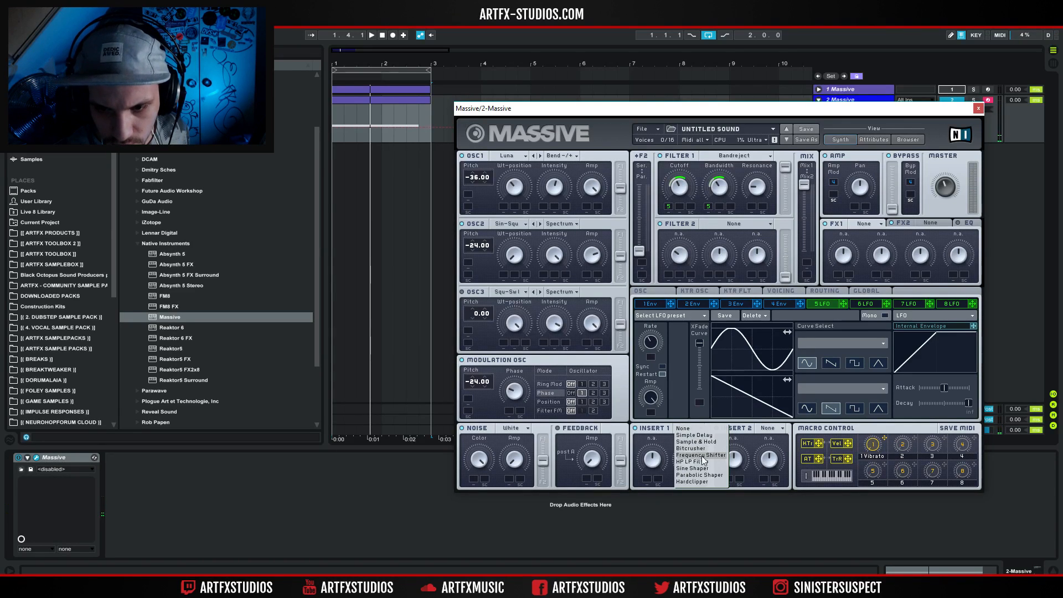
click(696, 475)
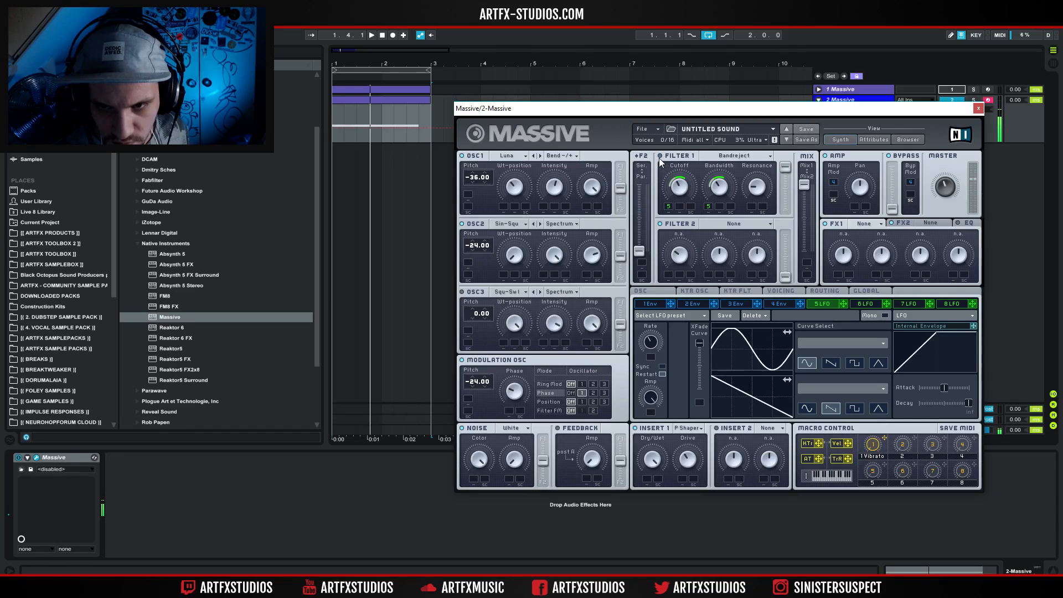
drag(683, 181, 681, 157)
Remove the LFO 5 modulation from Filter 1's Cutoff and Bandwidth, and sweep the Cutoff manually.
right_click(668, 206)
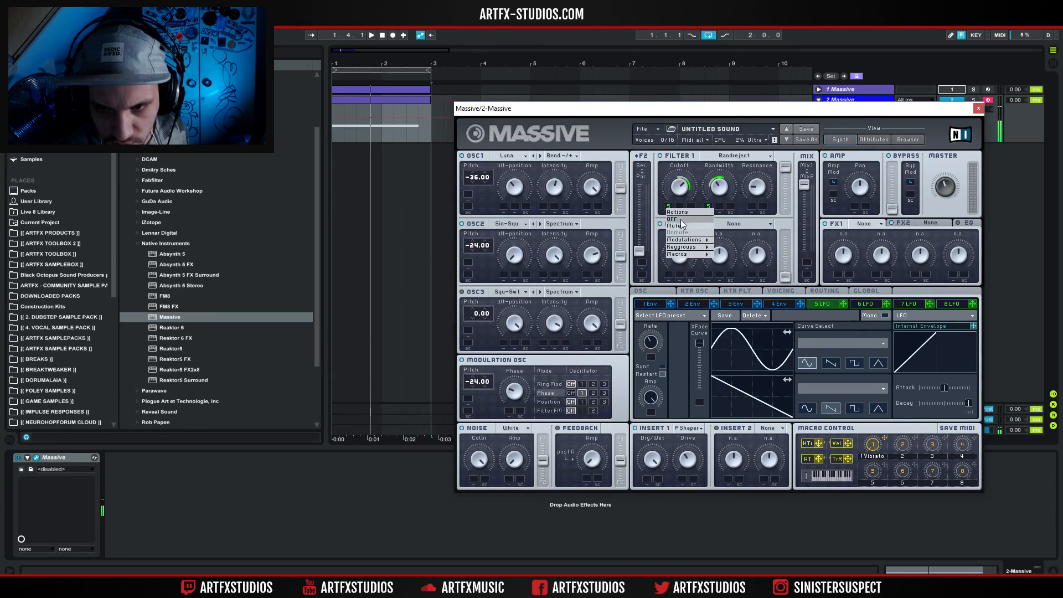
click(673, 217)
right_click(709, 207)
click(723, 219)
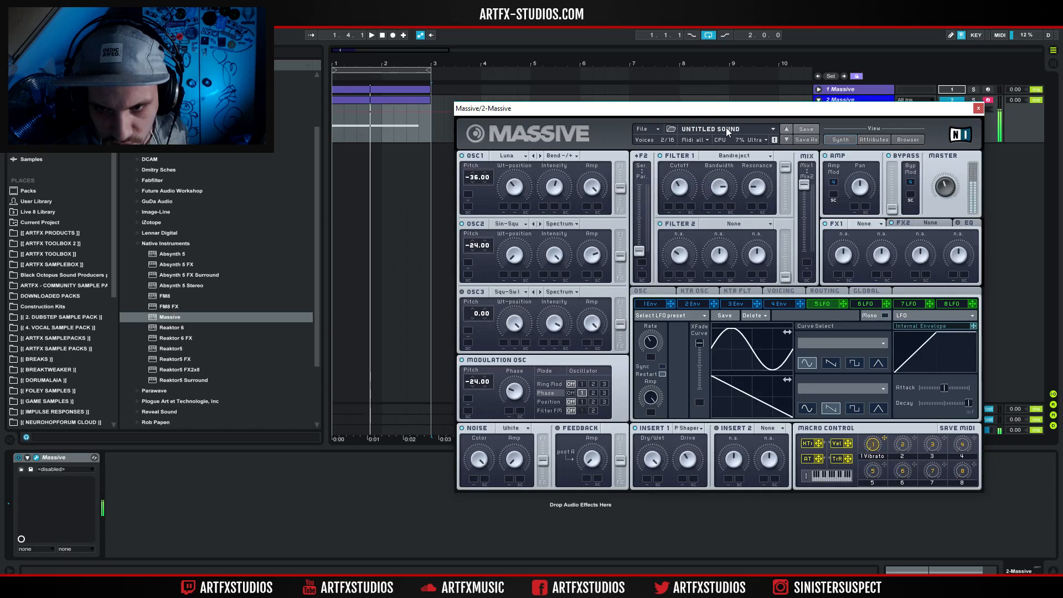
drag(676, 186, 675, 151)
click(565, 157)
click(566, 158)
click(562, 157)
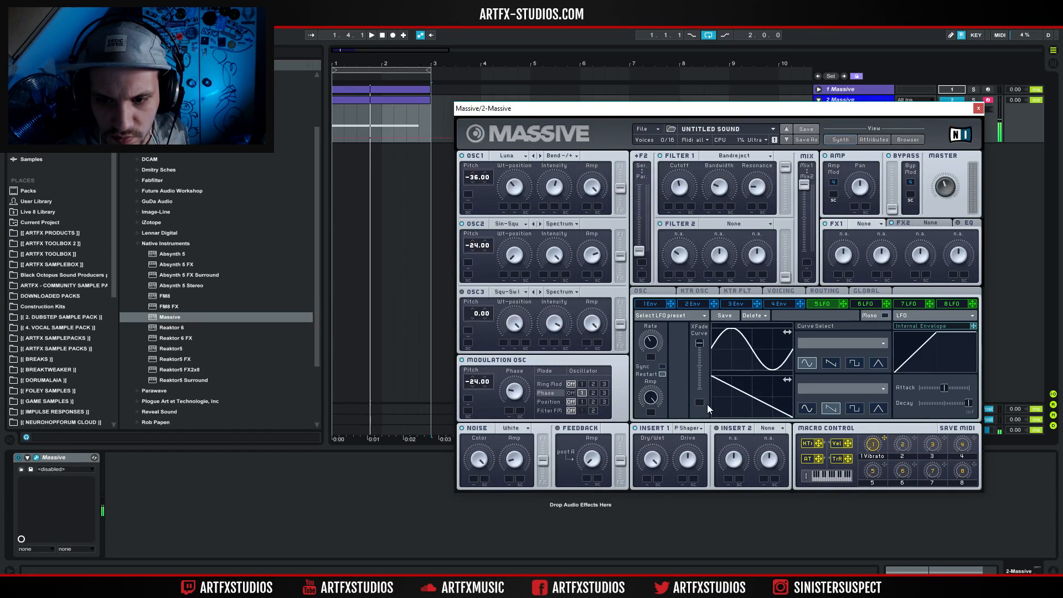
Route the filters in series, shift the filter mix to Mix2, and raise Filter 2's output level.
drag(638, 251, 639, 184)
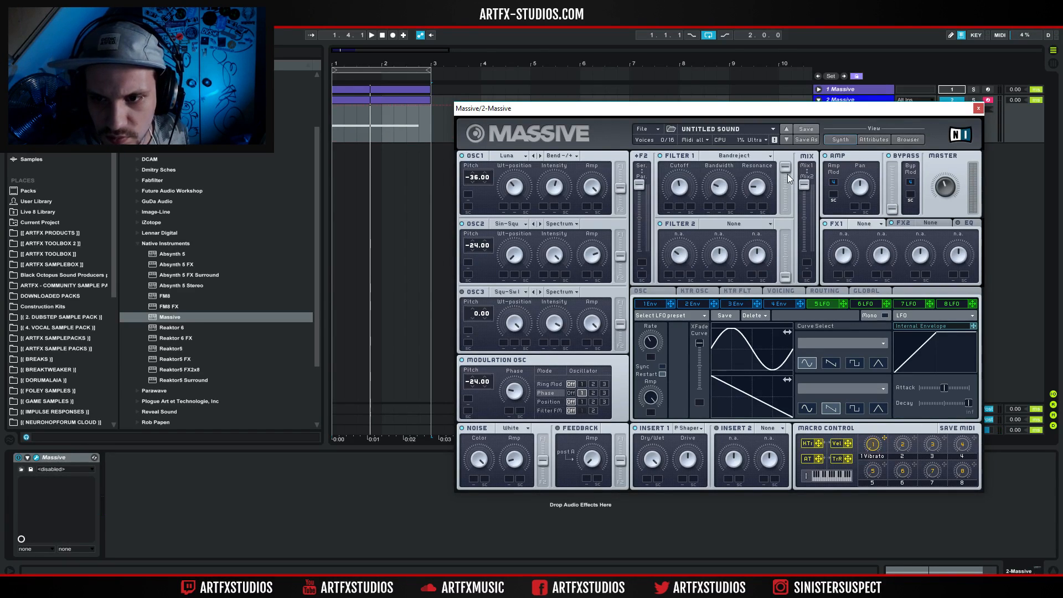
drag(801, 185, 785, 235)
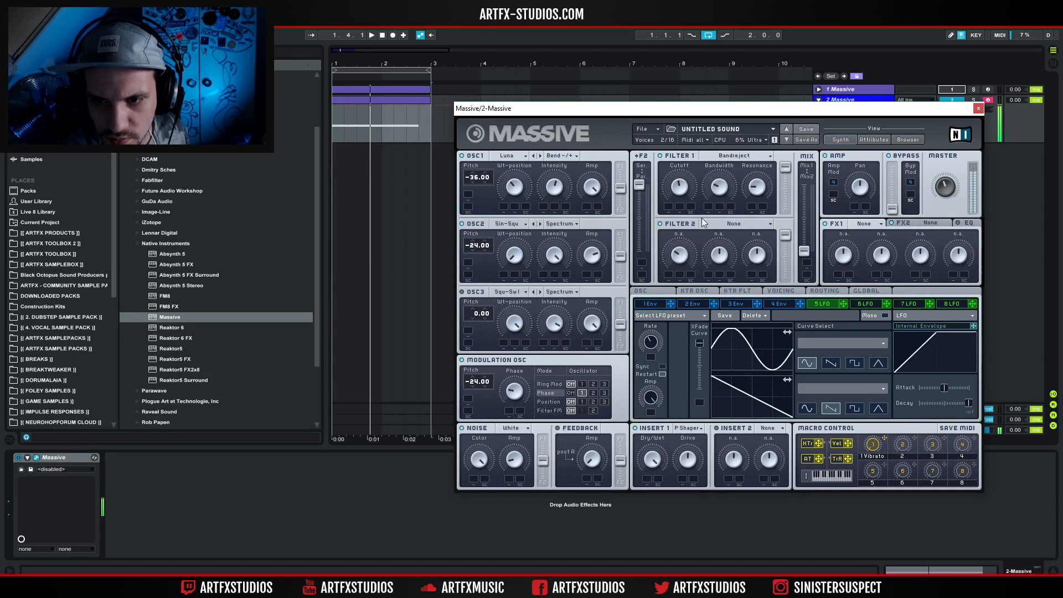
Set Filter 2 to Double Notch with LFO 5 modulating its Cutoff, and give LFO 5 the Bending 7 curve.
click(719, 224)
click(725, 264)
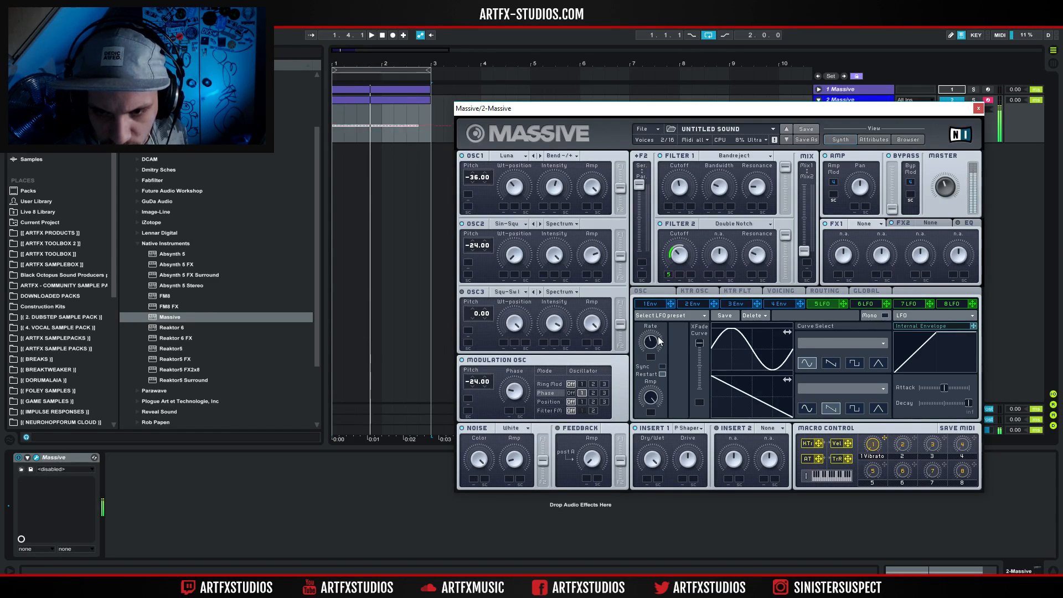
click(815, 345)
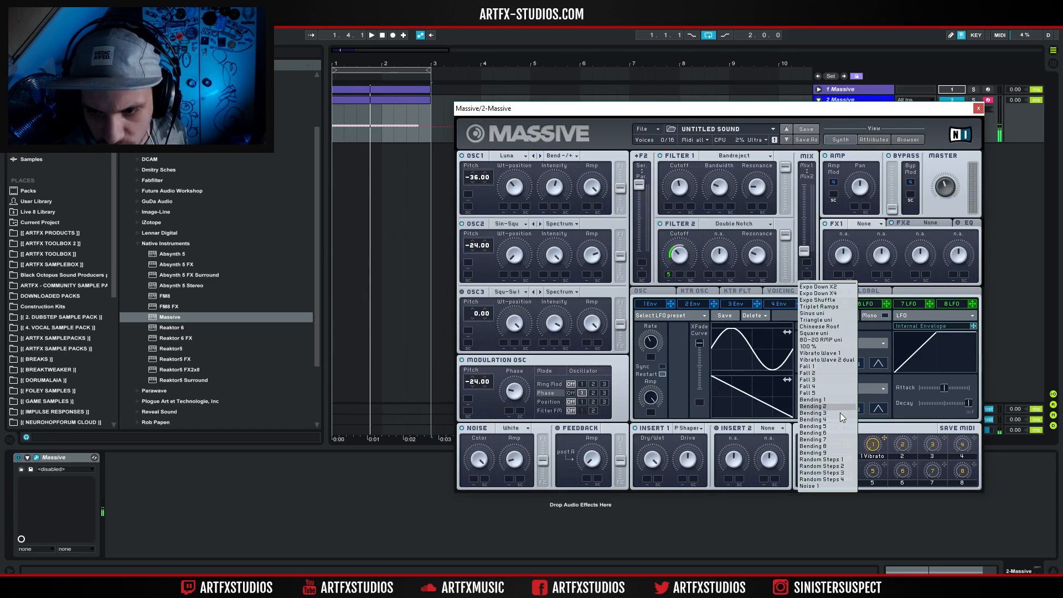
click(828, 440)
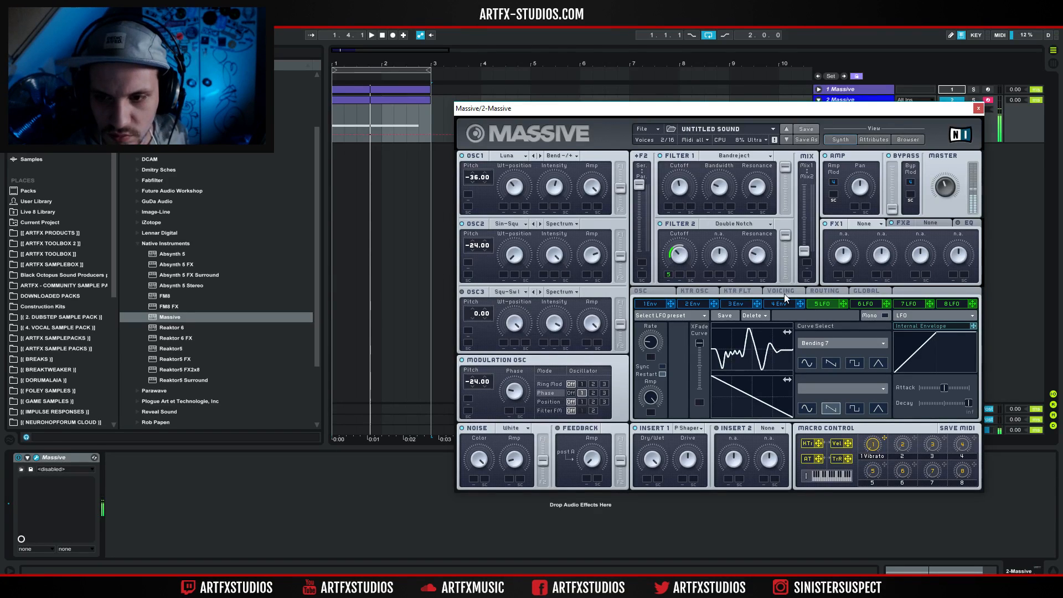
Load the Sine Shaper into Insert 2 and move the filter mix fader to about midway between Mix1 and Mix2.
click(767, 429)
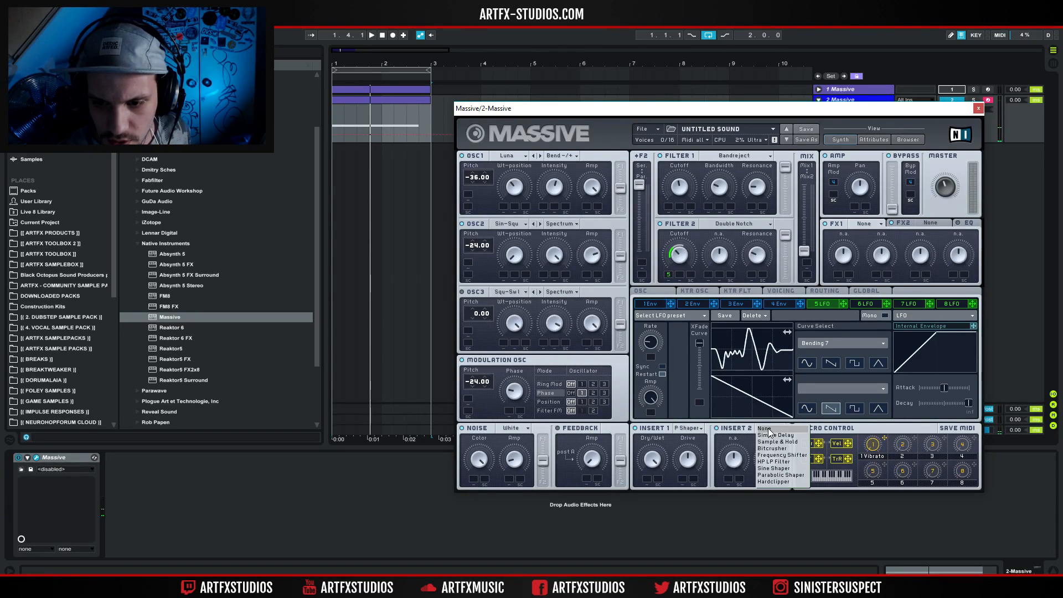
click(781, 468)
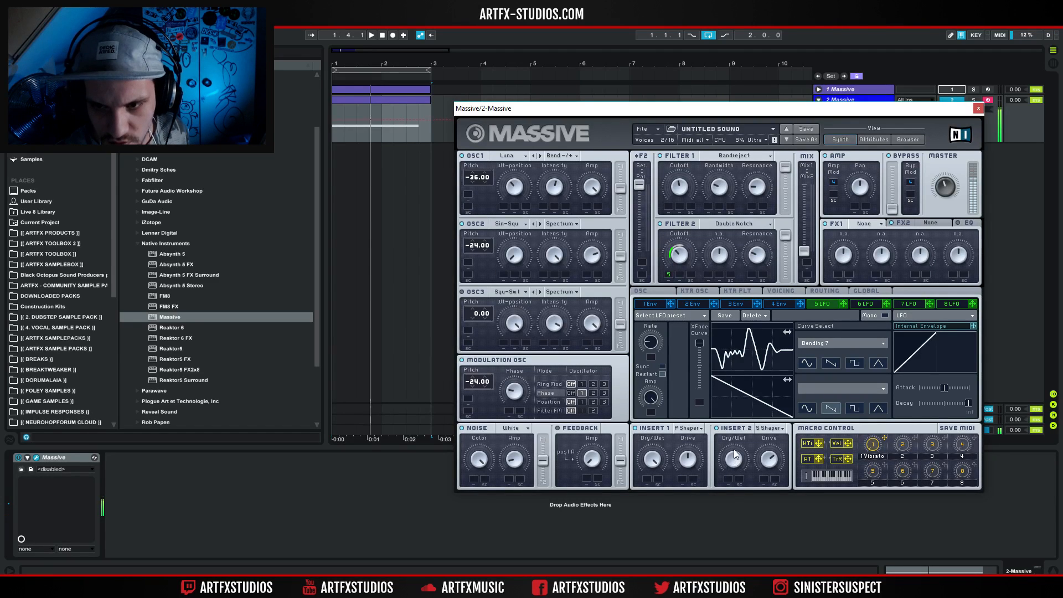
drag(802, 253, 805, 220)
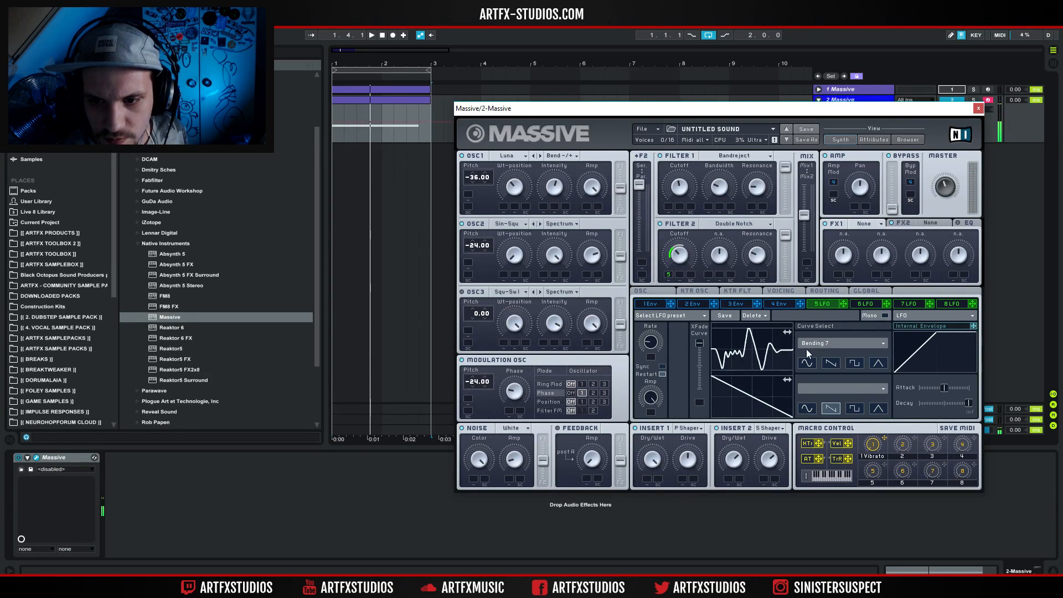
Try the Bending 5, 6, 8 and 9 curves on LFO 5, and settle on Fall 1.
click(823, 345)
click(825, 426)
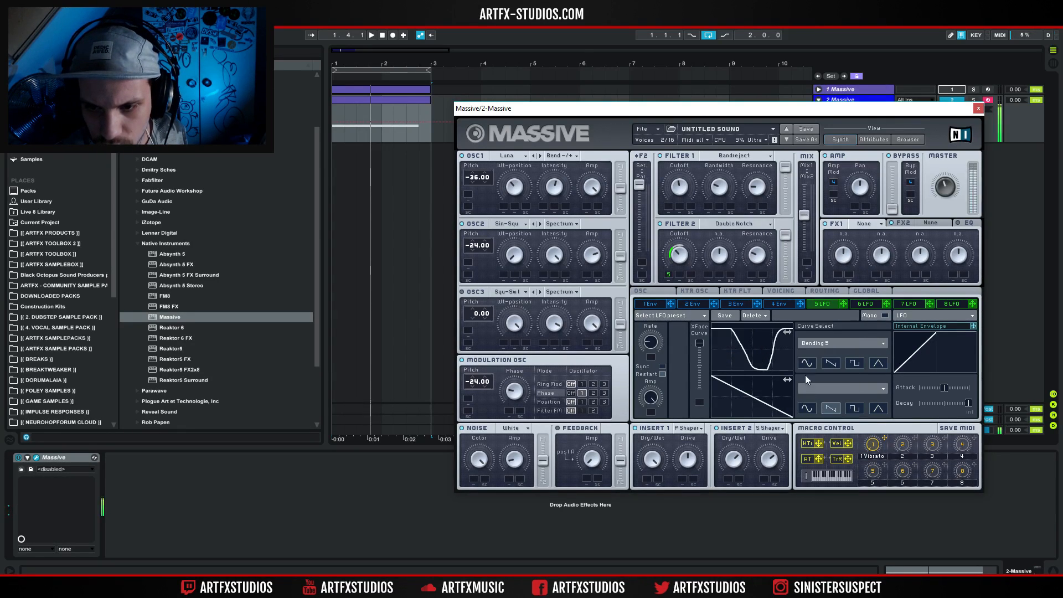
click(811, 343)
click(818, 441)
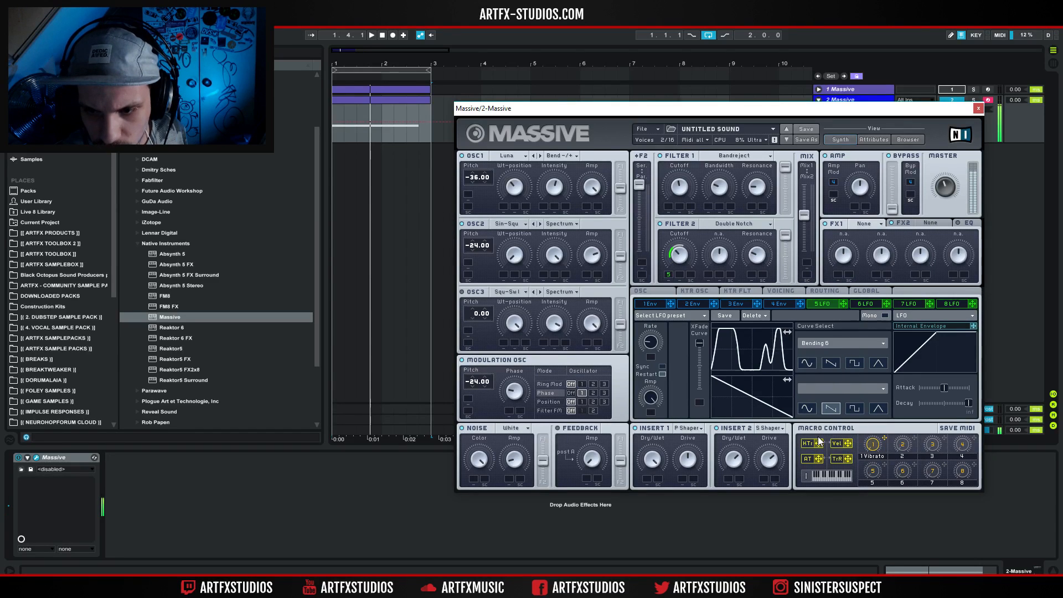
click(825, 343)
click(833, 443)
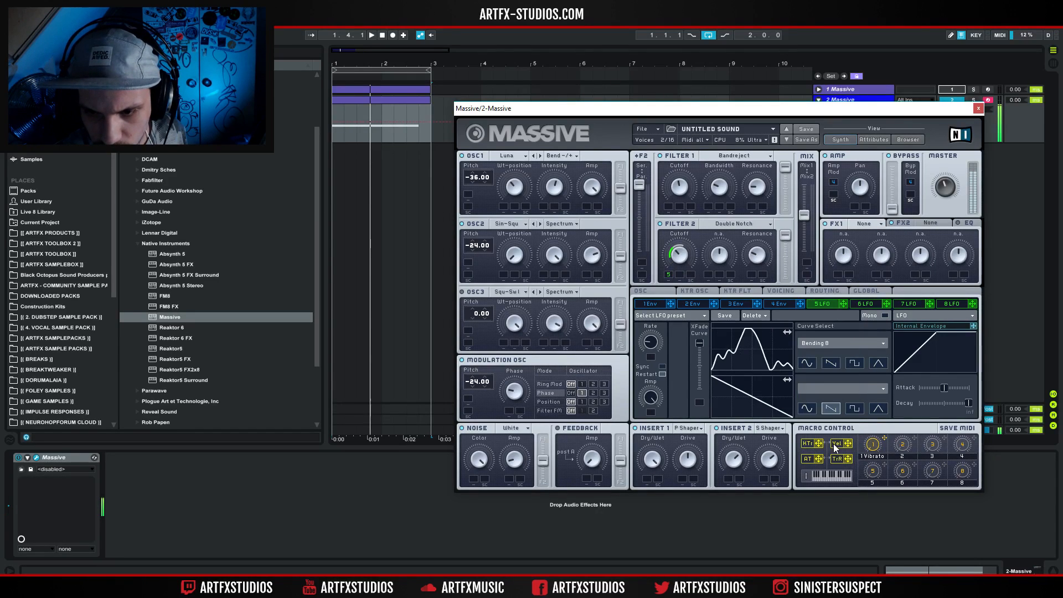
click(825, 344)
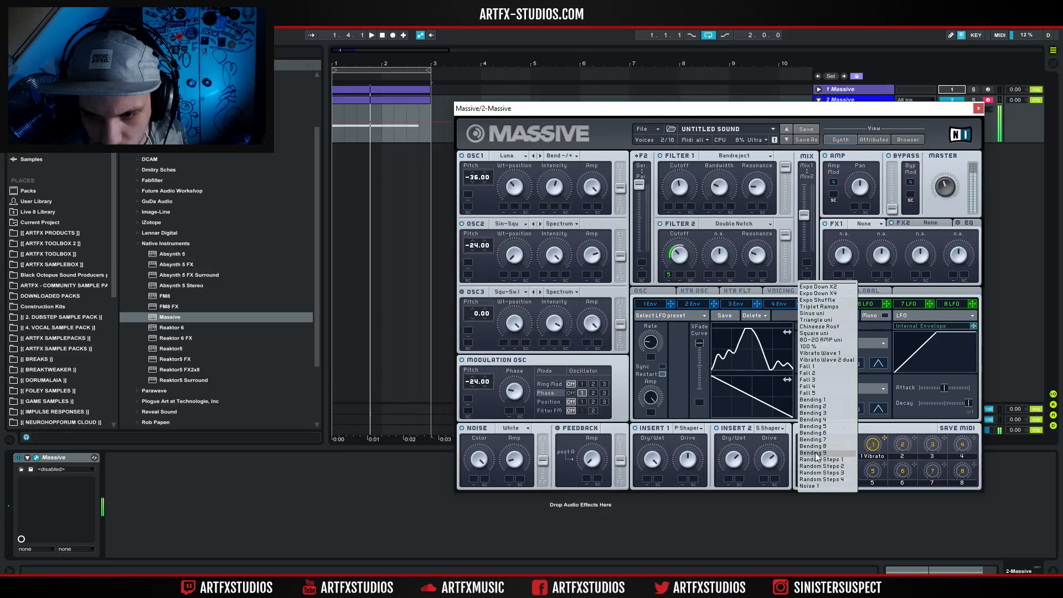
click(815, 454)
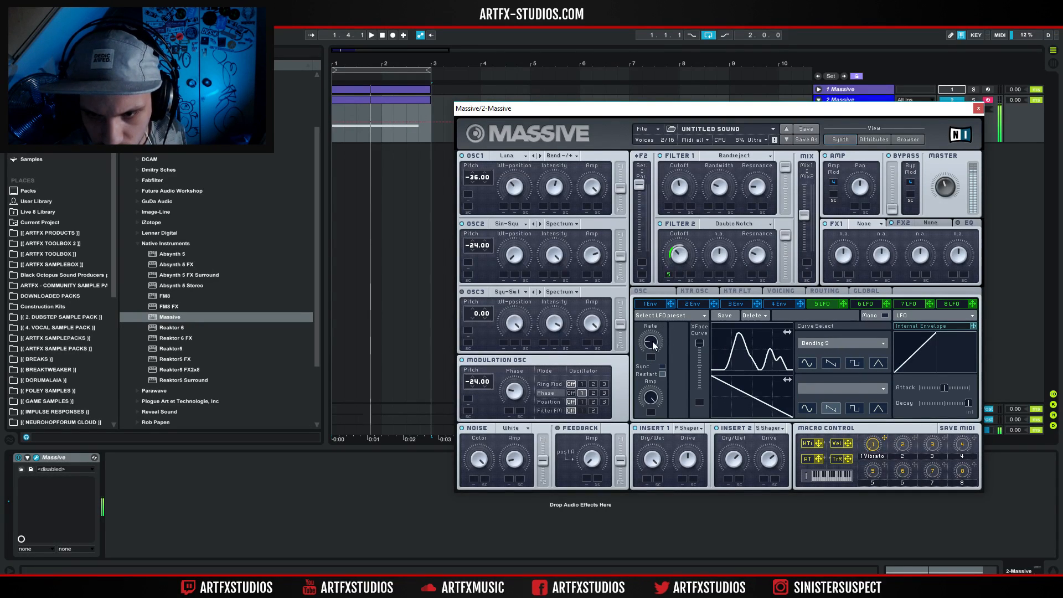
click(822, 341)
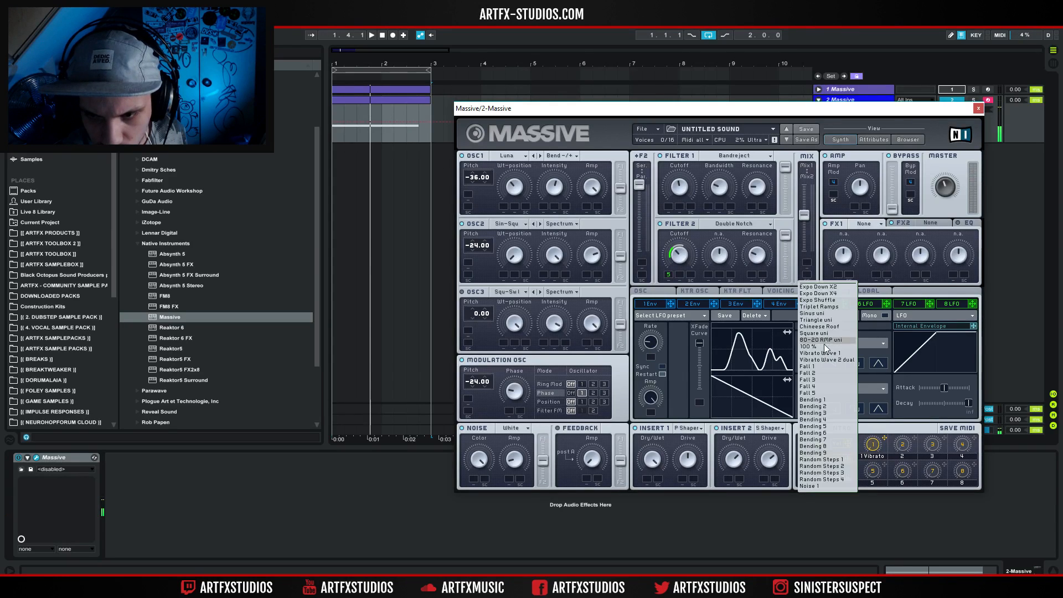
click(821, 366)
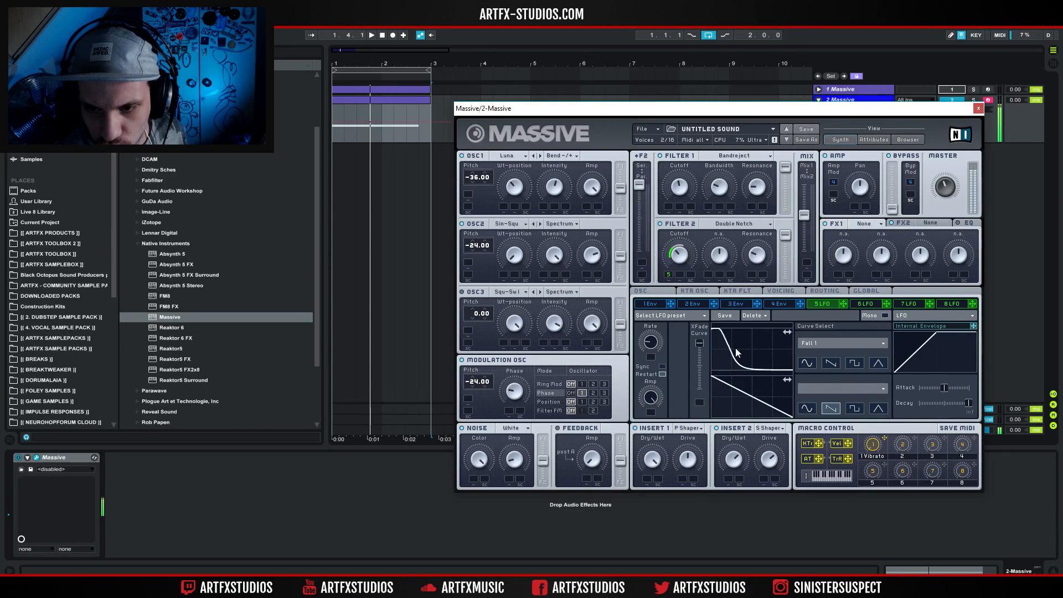
Remove the LFO 5 modulation from Filter 2's Cutoff.
right_click(678, 255)
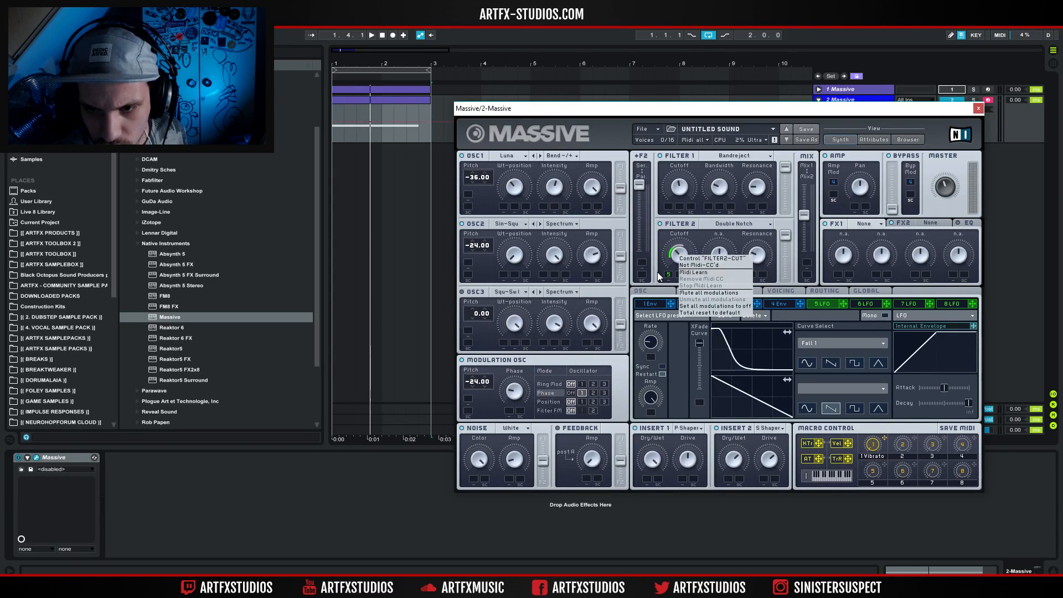
right_click(668, 276)
click(692, 288)
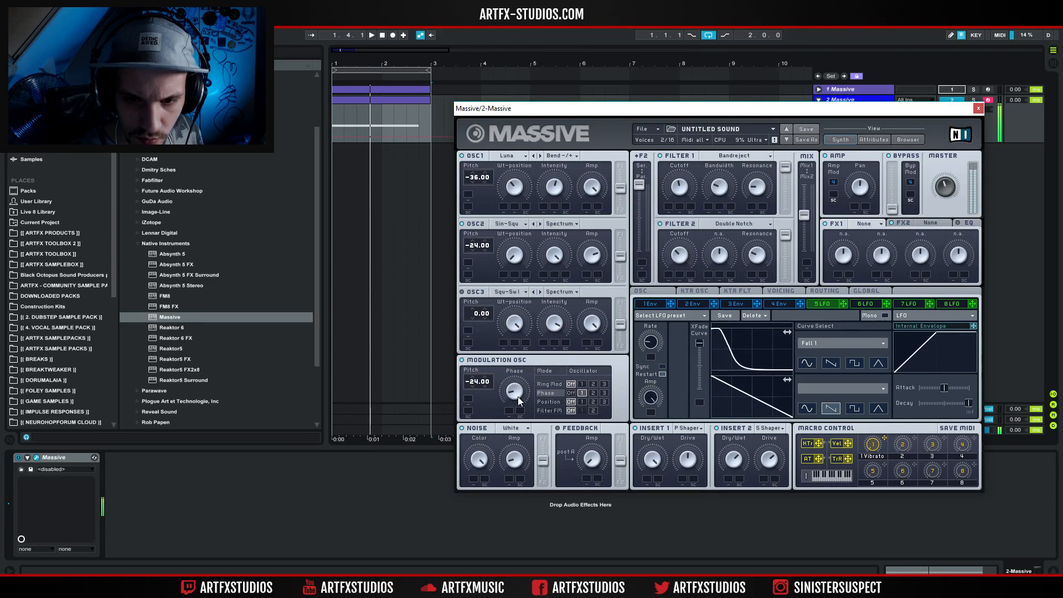
Try the modulation oscillator's pitch at -36.00 and -12.00.
drag(521, 381, 478, 392)
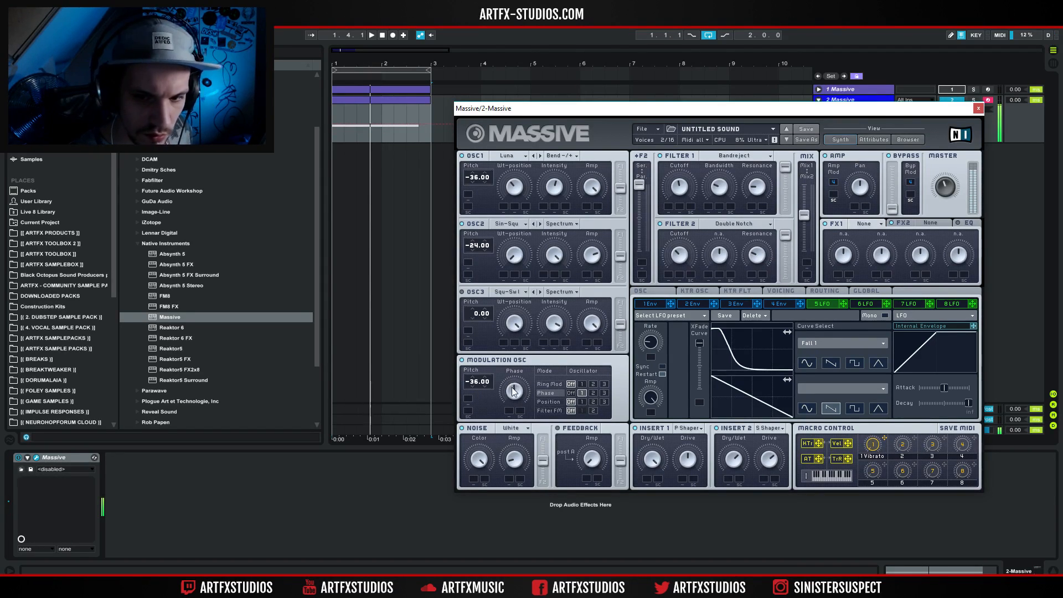
drag(475, 385, 485, 355)
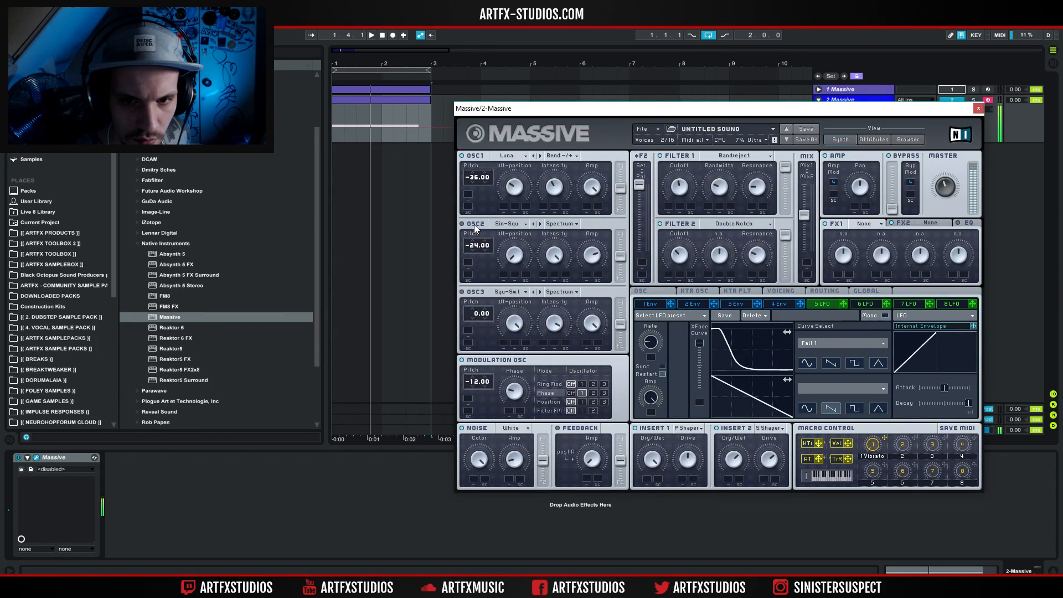
Play the clip and adjust OSC1's Intensity and Wt-position by ear.
click(371, 35)
click(371, 35)
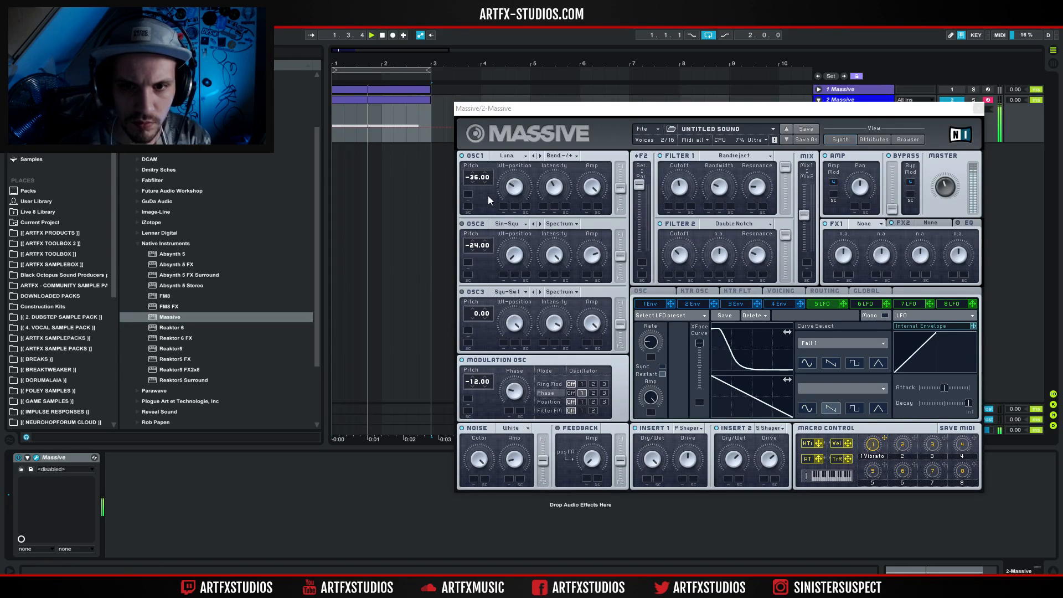
mouse_move(553, 193)
mouse_down()
mouse_move(554, 211)
mouse_move(558, 178)
mouse_up()
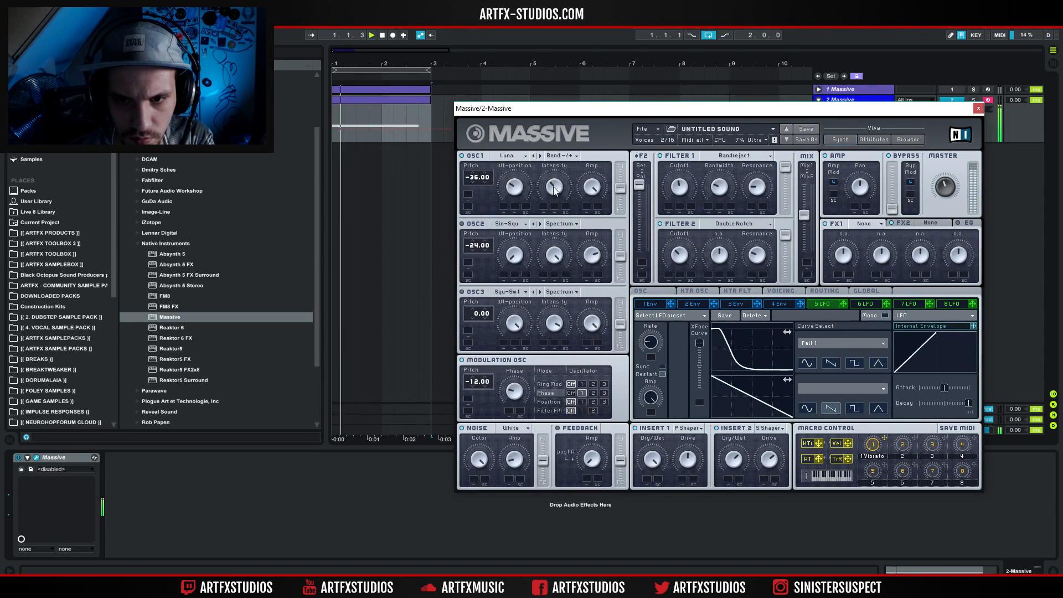
mouse_move(516, 183)
mouse_down()
mouse_move(519, 201)
mouse_move(515, 194)
mouse_up()
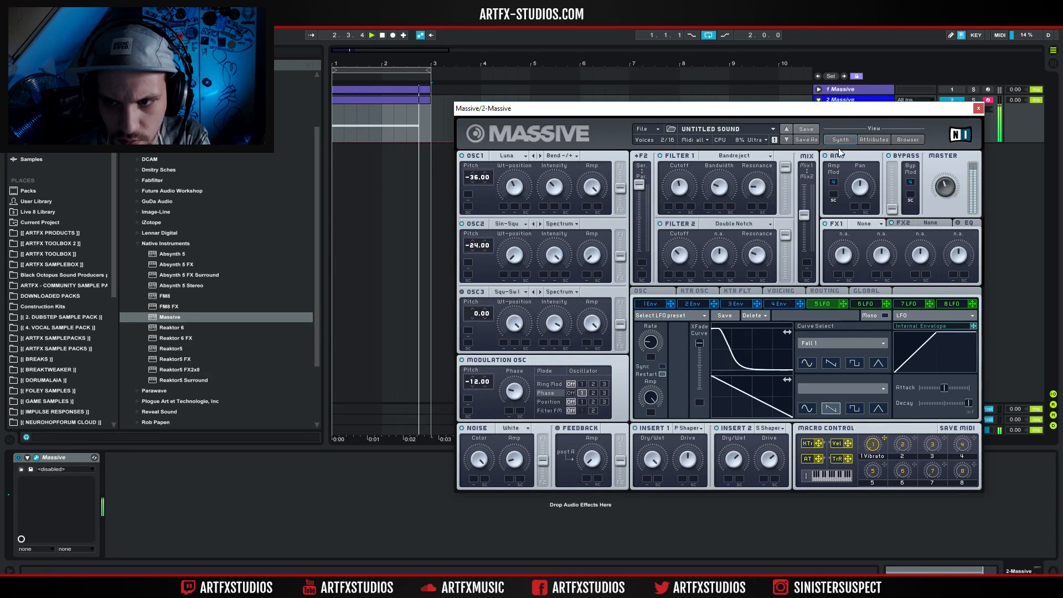
Show the signal routing and raise the Bypass level to its maximum.
click(822, 289)
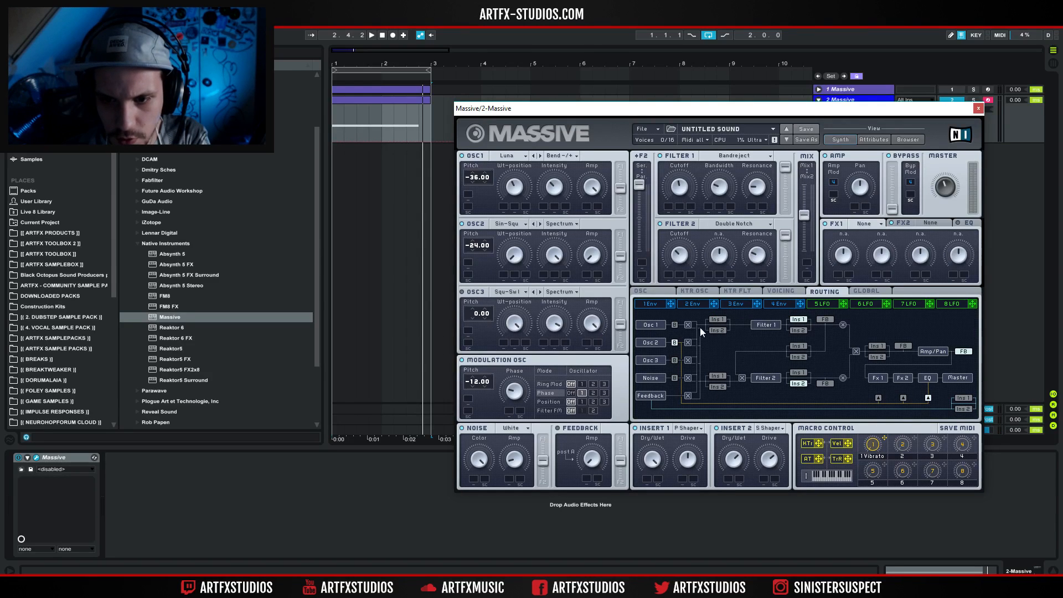
drag(891, 210, 894, 43)
key(space)
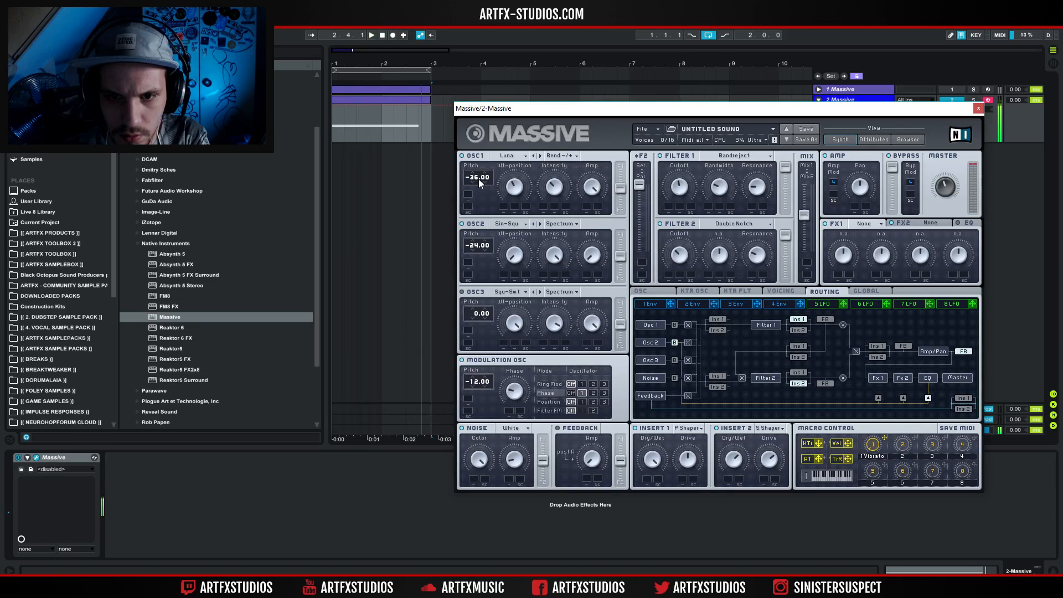
Audition small pitch changes on OSC1 and the modulation oscillator during playback.
drag(476, 177, 475, 173)
key(space)
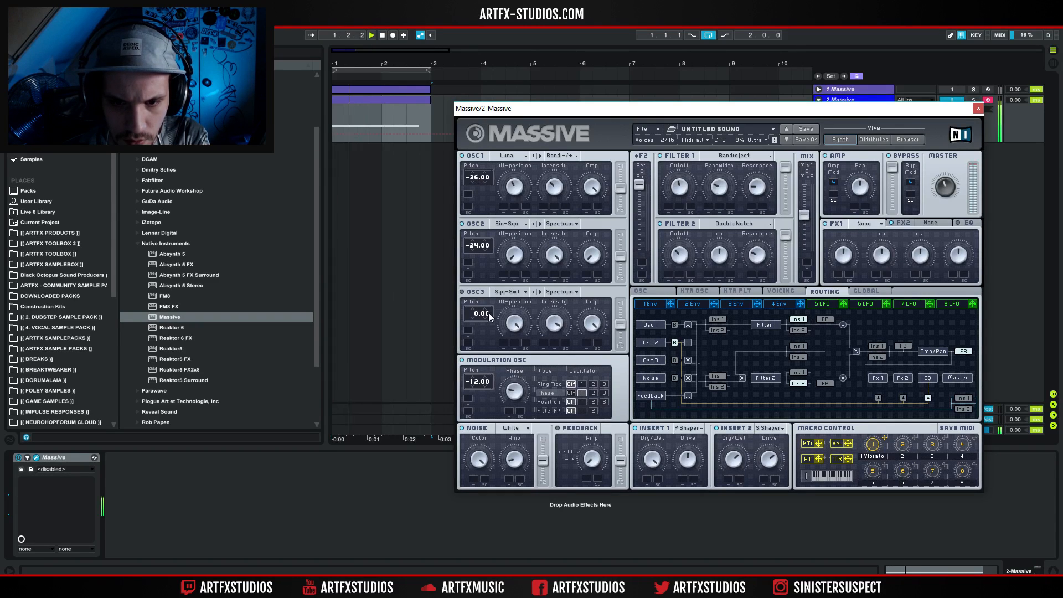
drag(477, 379, 476, 380)
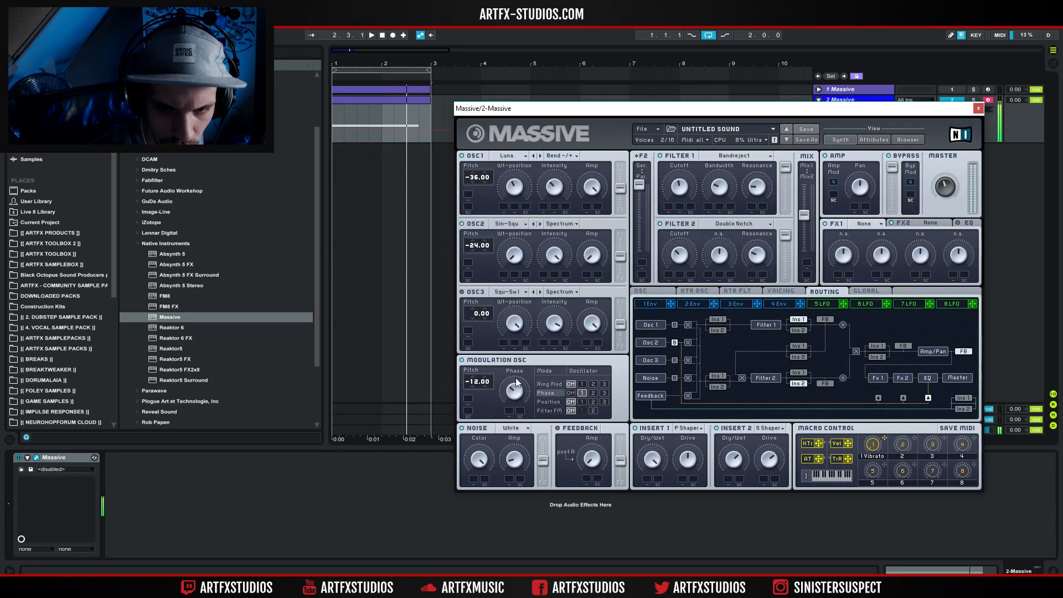
Try the modulation oscillator's Position mode, and return to the Phase mode.
click(582, 401)
click(570, 402)
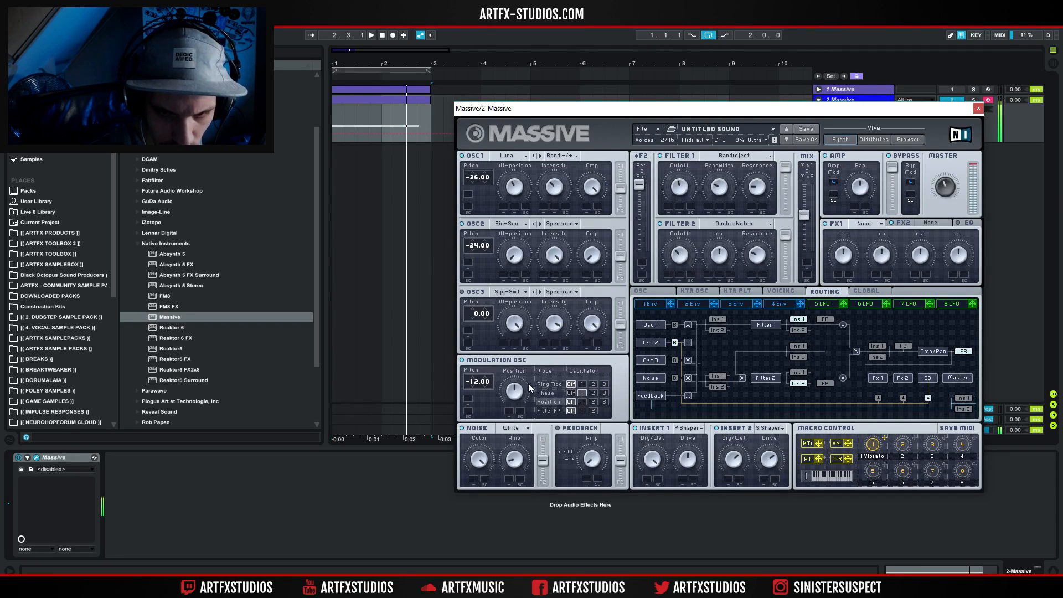
click(552, 394)
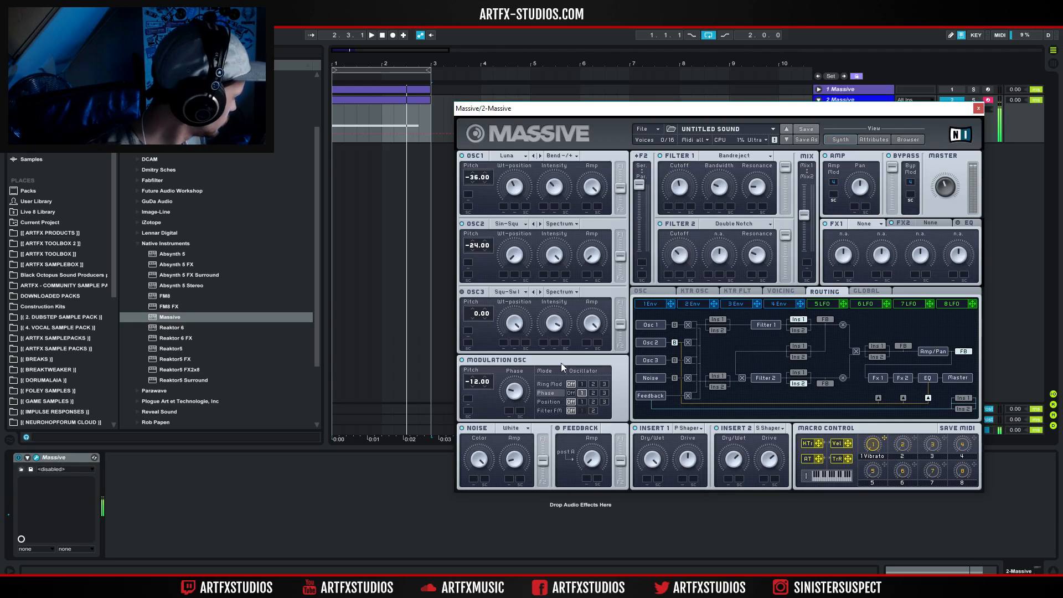
Set the modulation oscillator's pitch to -24.00, and try several OSC1 pitches before settling on -36.00.
drag(481, 187, 489, 165)
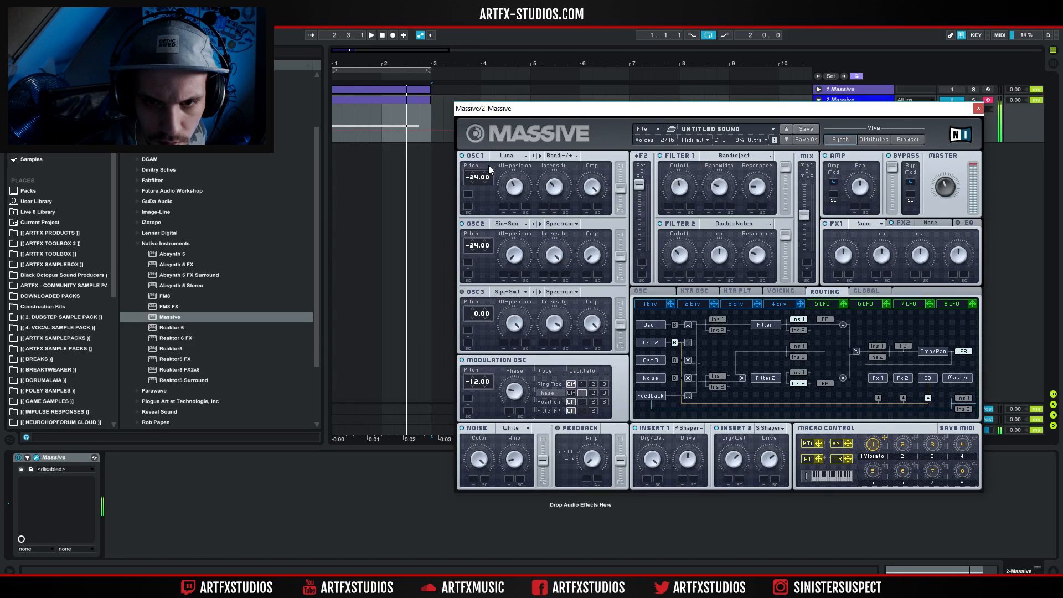
drag(476, 389, 478, 399)
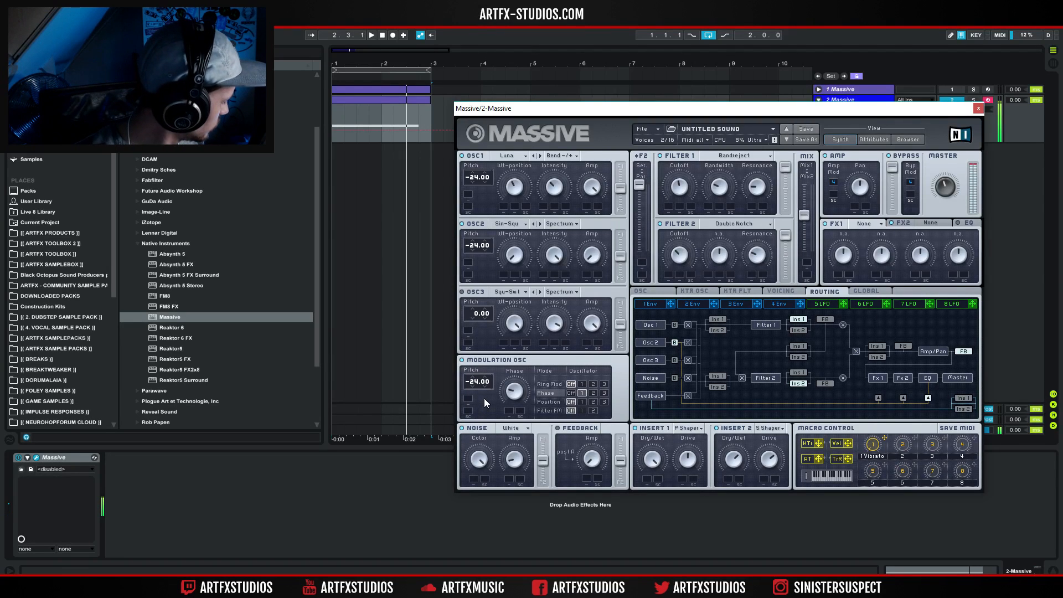
drag(476, 180, 473, 191)
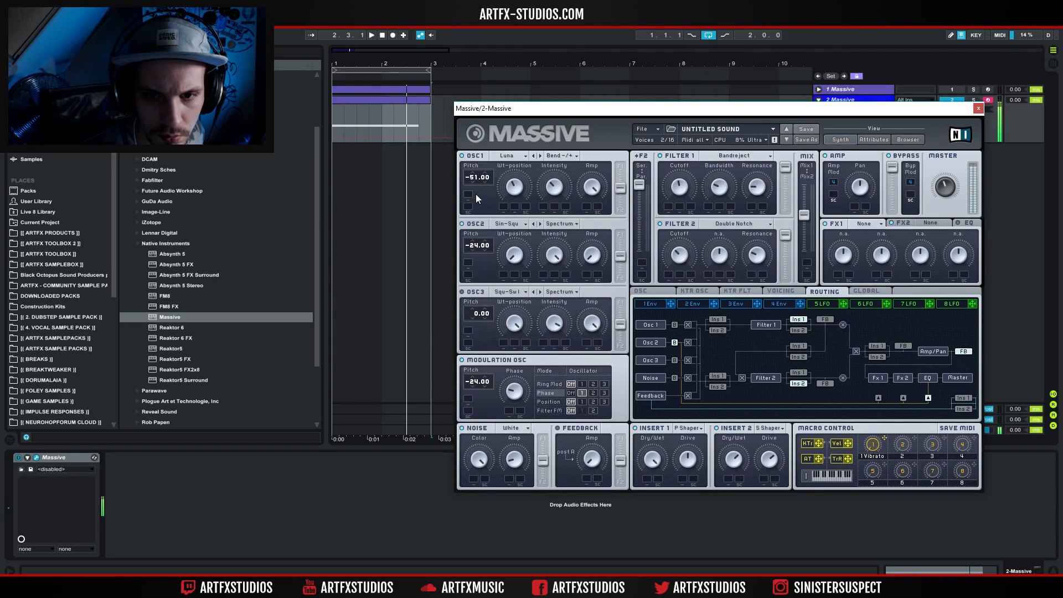
drag(477, 197, 481, 188)
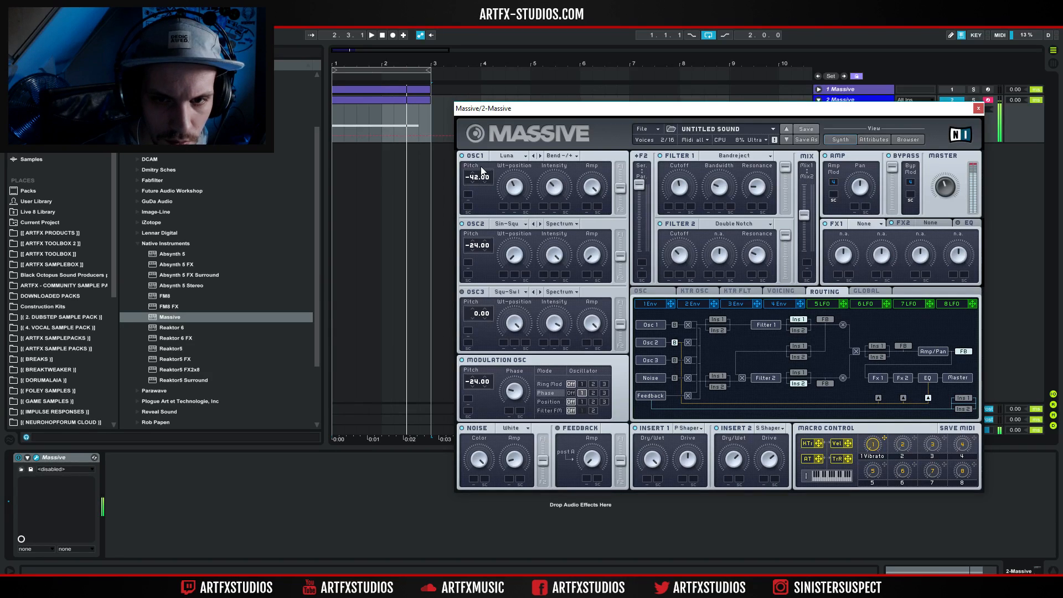
drag(480, 161, 480, 169)
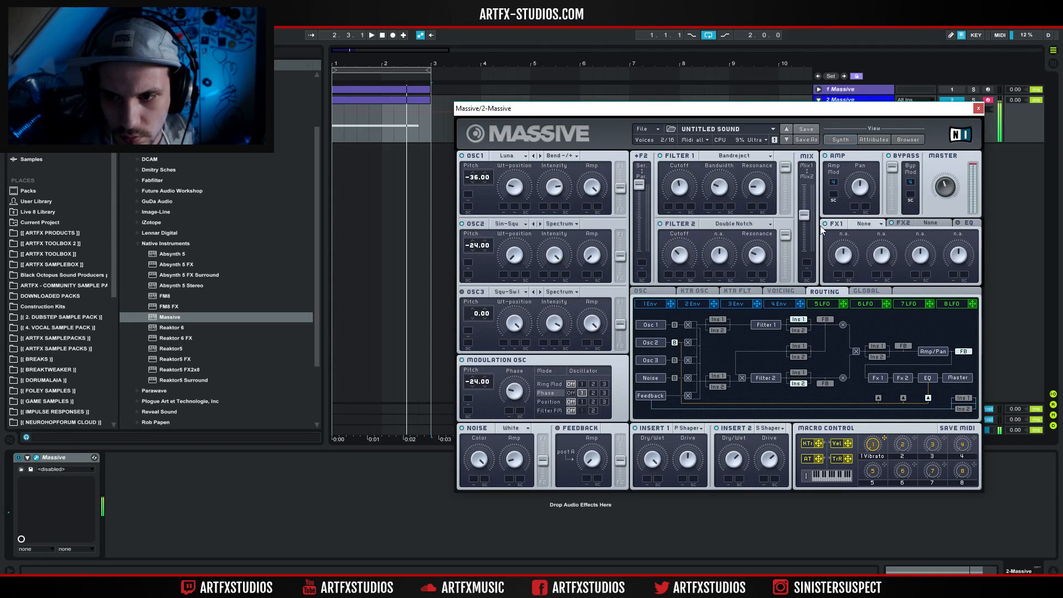
Load the C Tube effect into FX1 and Chorus into FX2, and bring up the EQ settings.
click(863, 223)
click(858, 235)
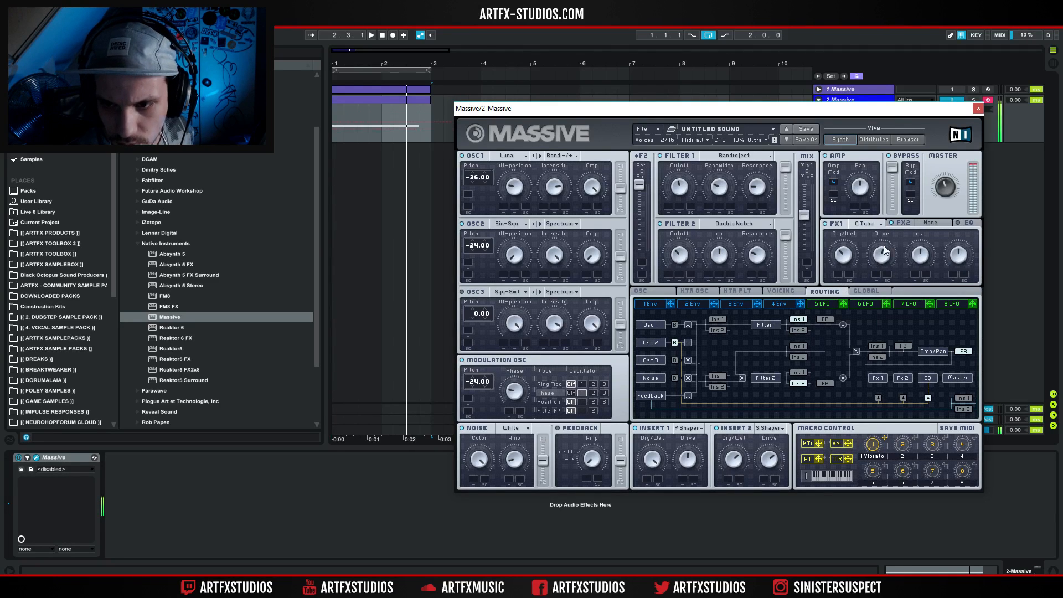
click(932, 225)
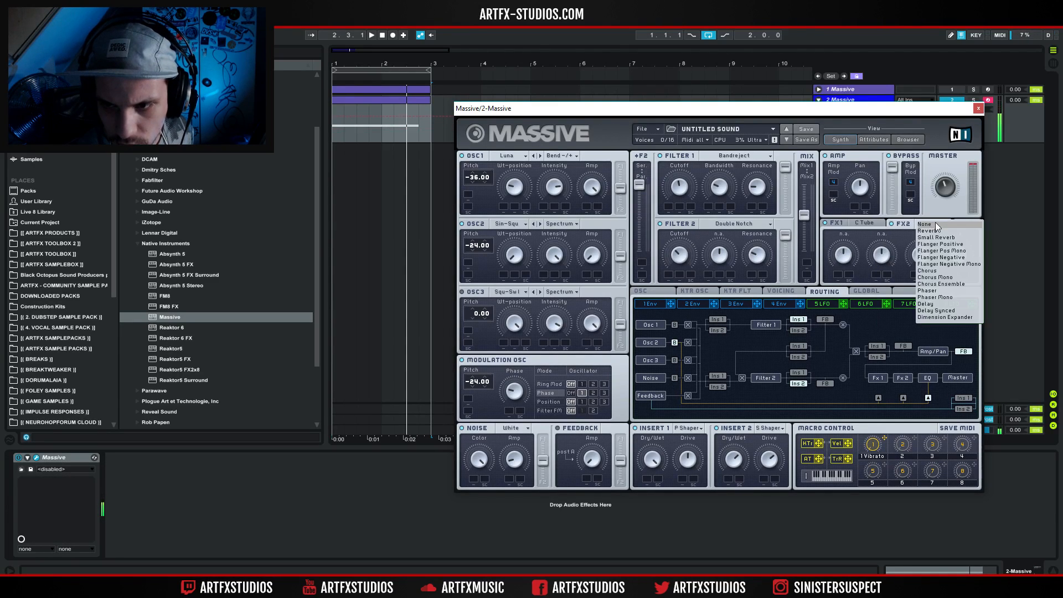
click(934, 271)
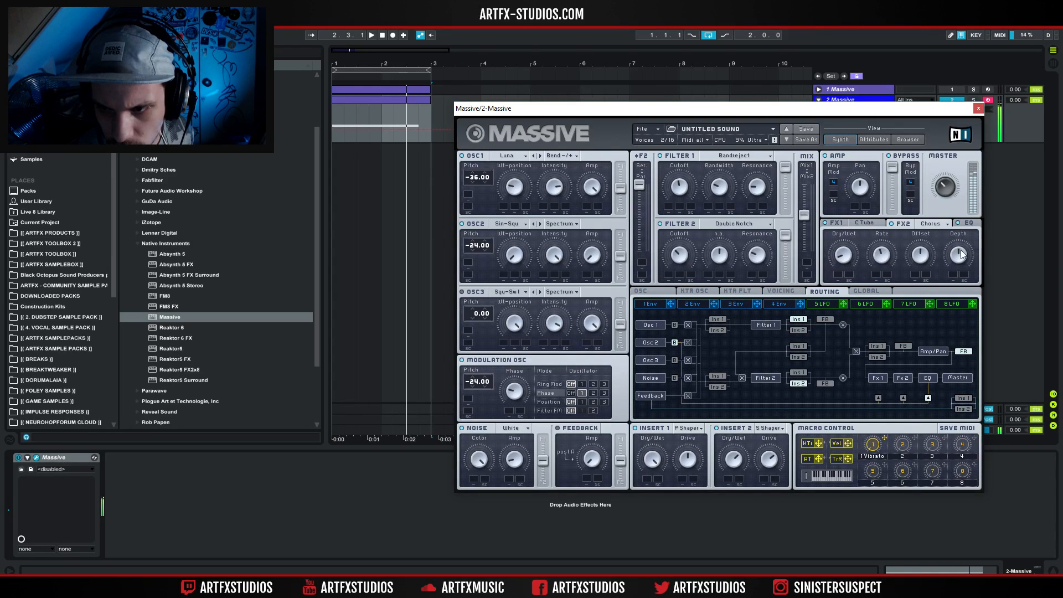
click(966, 223)
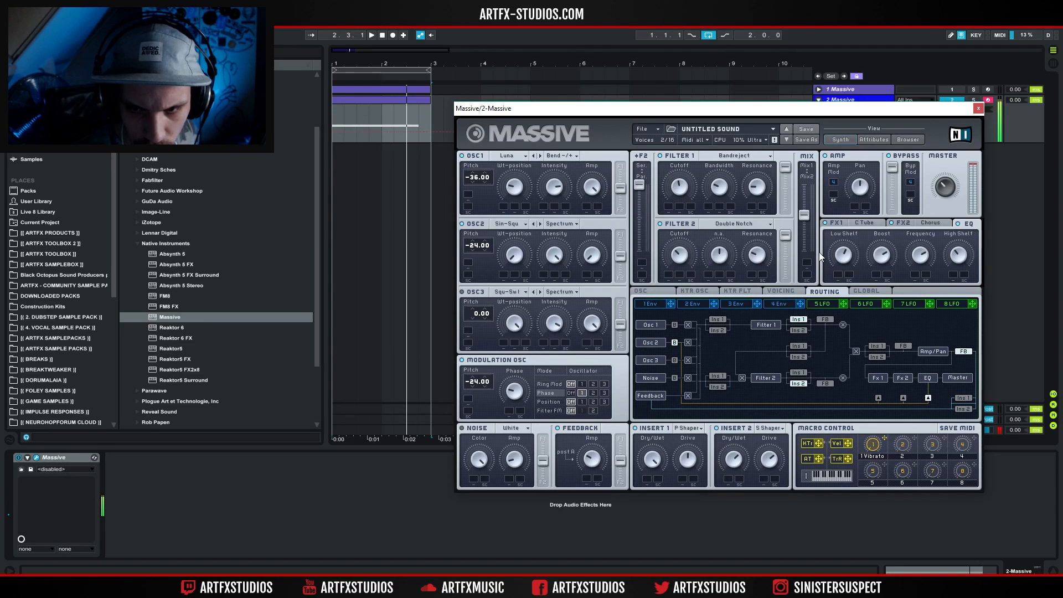
Try the feedback tap before the Amp/Pan stage in the routing, and return it to after Amp/Pan.
click(797, 291)
click(813, 291)
click(902, 346)
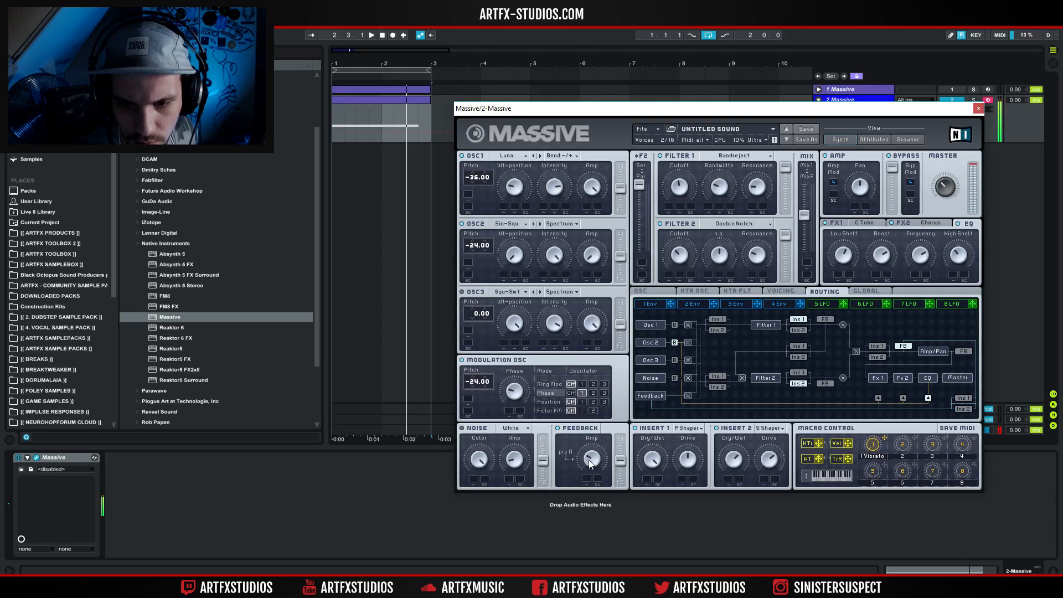
click(962, 351)
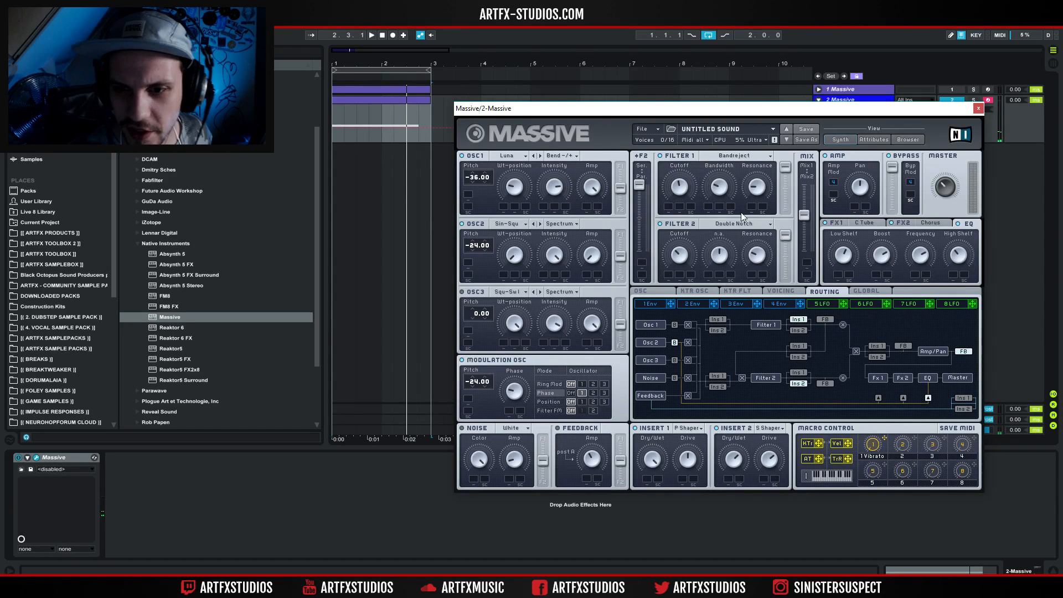
Route OSC1 and OSC2 fully into Filter 1, and adjust the filter routing of OSC3.
drag(639, 185, 658, 158)
drag(621, 189, 635, 148)
drag(620, 256, 620, 200)
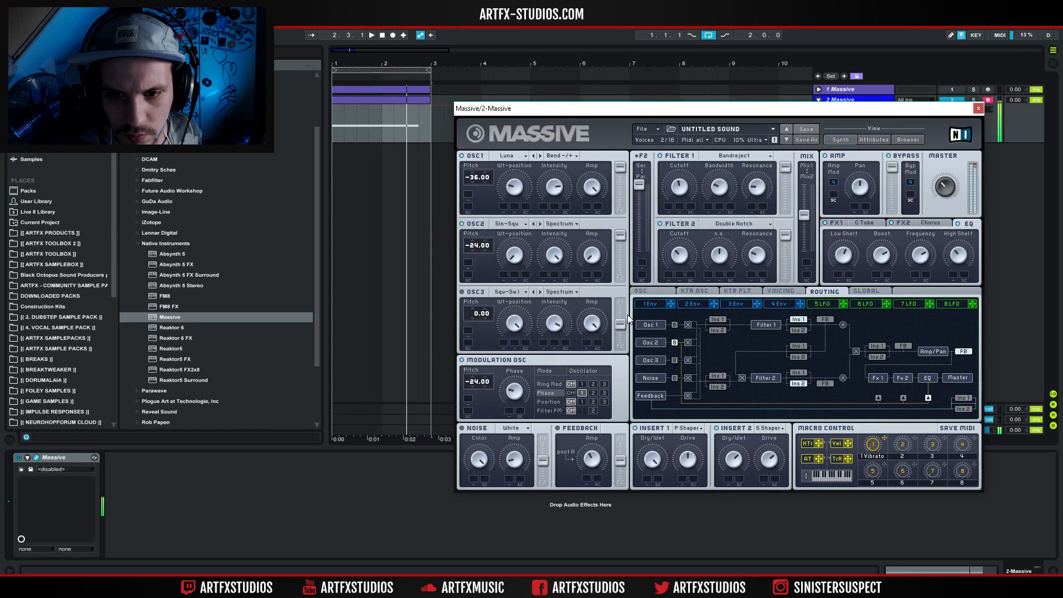
drag(619, 324, 620, 302)
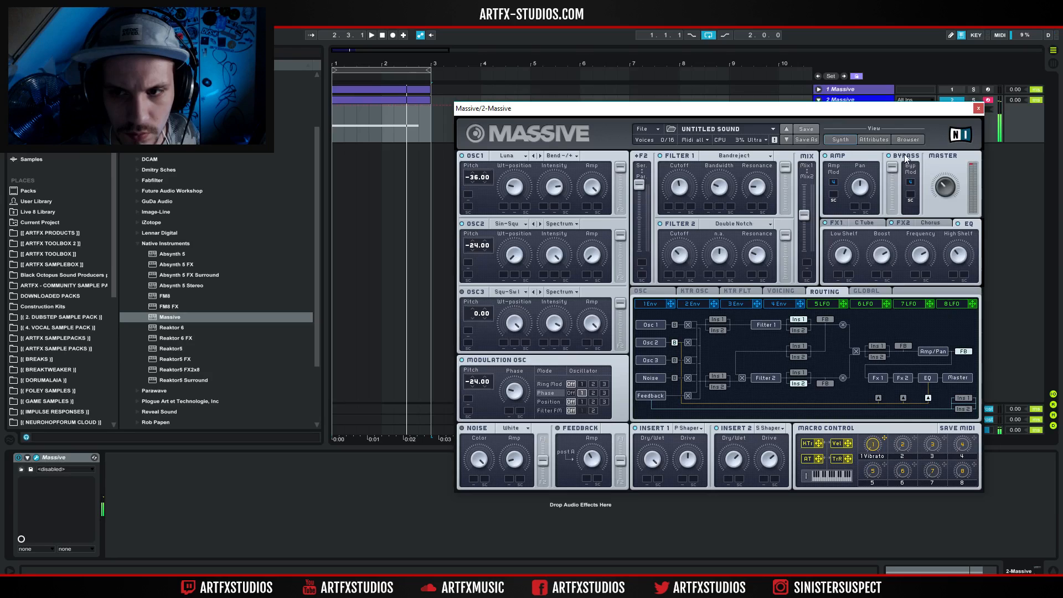
Close the Massive window and audition the loop from the start.
click(978, 108)
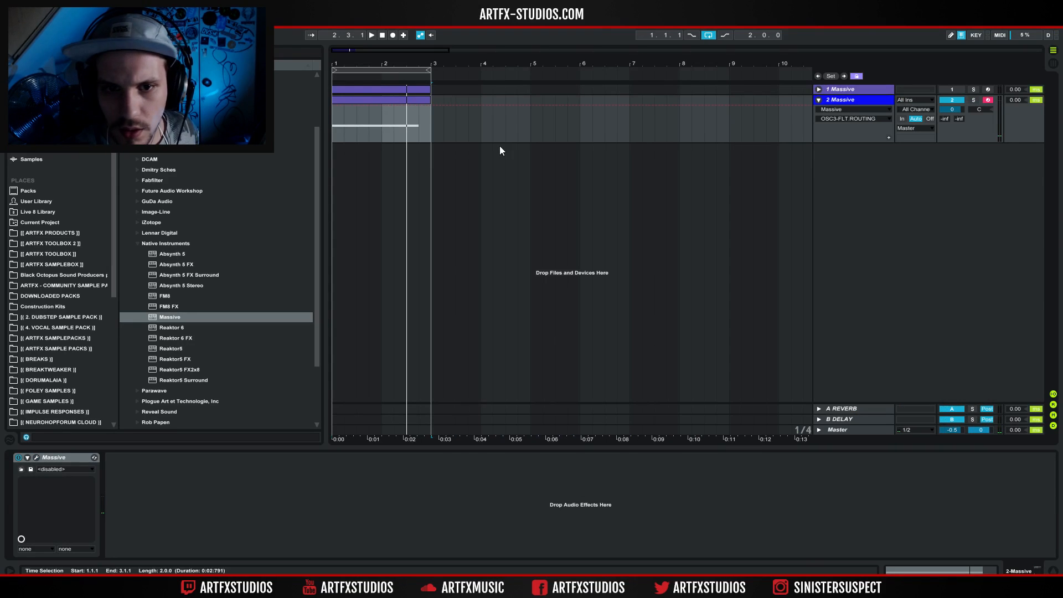
key(space)
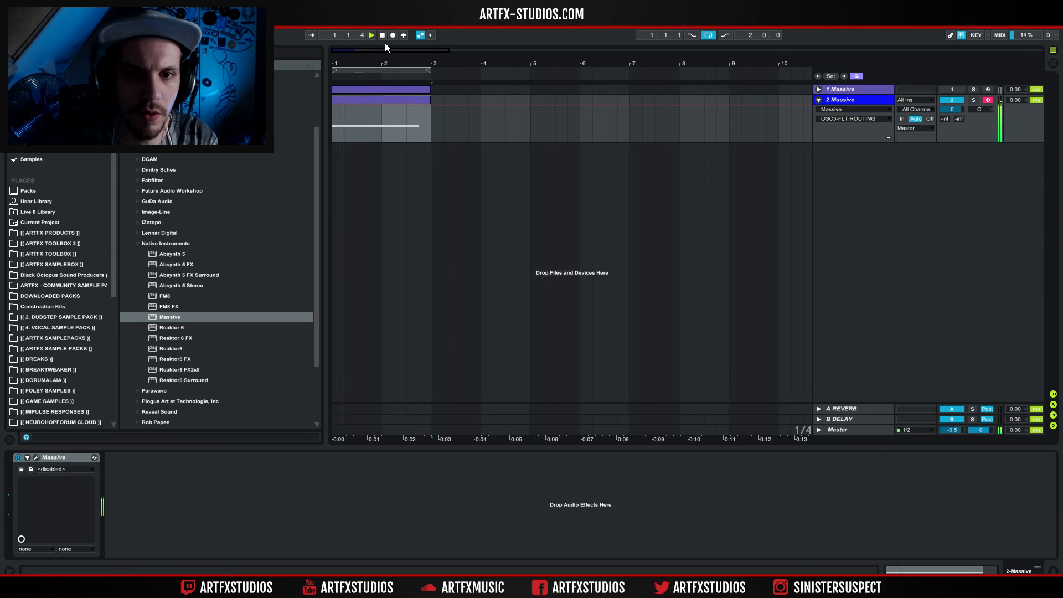
key(space)
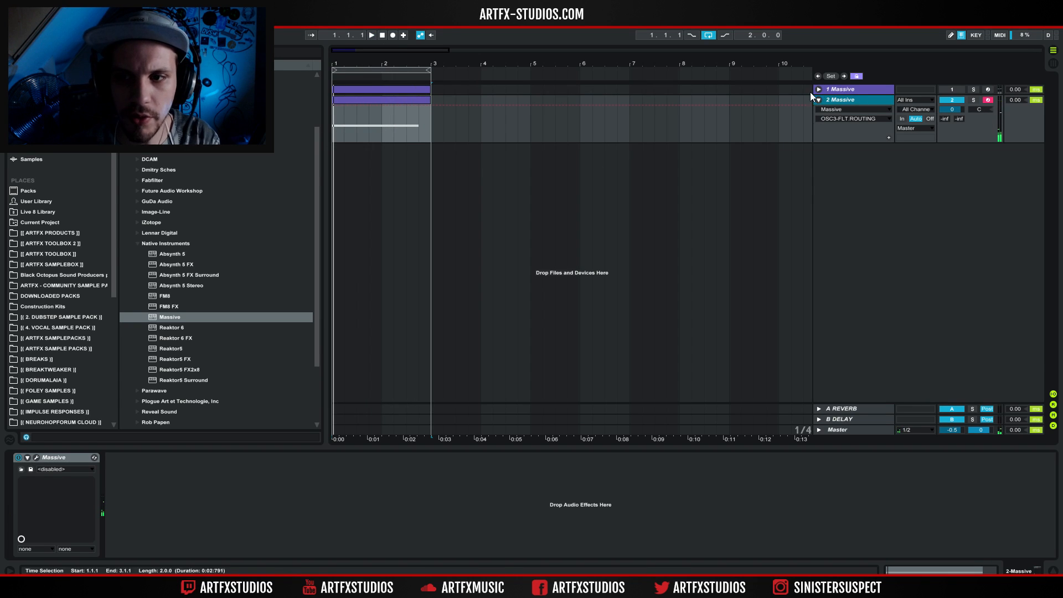
Collapse the 2 Massive track and insert a new MIDI track below it.
click(818, 100)
right_click(851, 98)
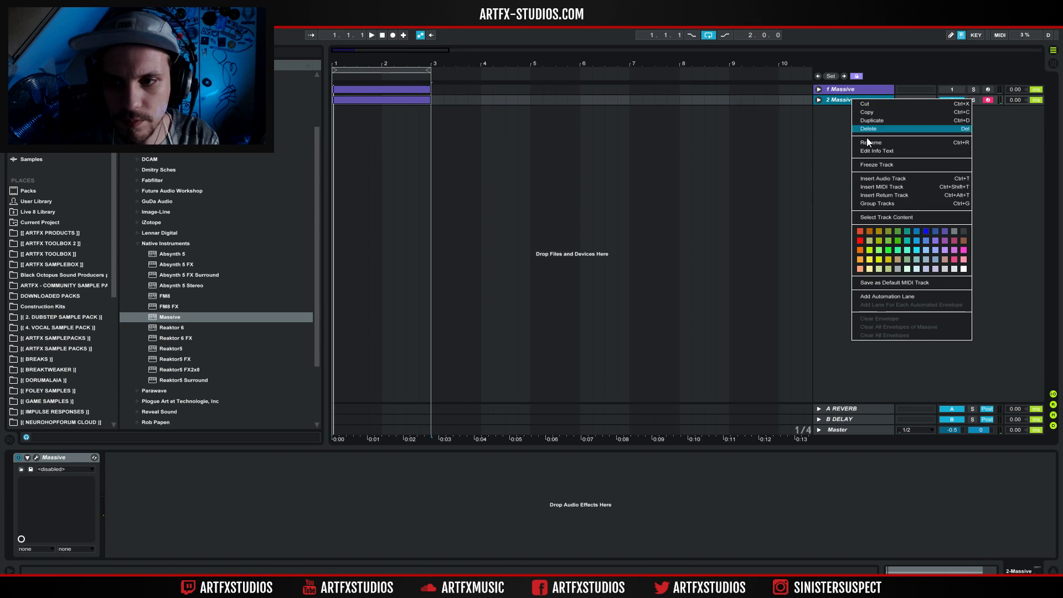
click(882, 187)
key(ctrl+shift+t)
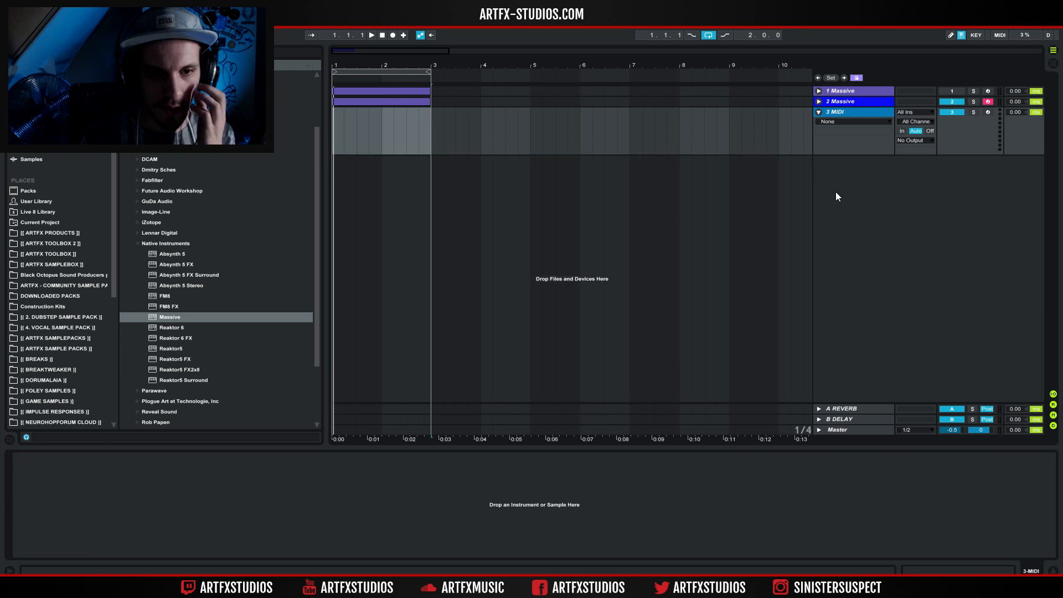
Load Lennar Digital's Sylenth1 onto the new MIDI track and activate it with the old license found on the computer.
click(137, 244)
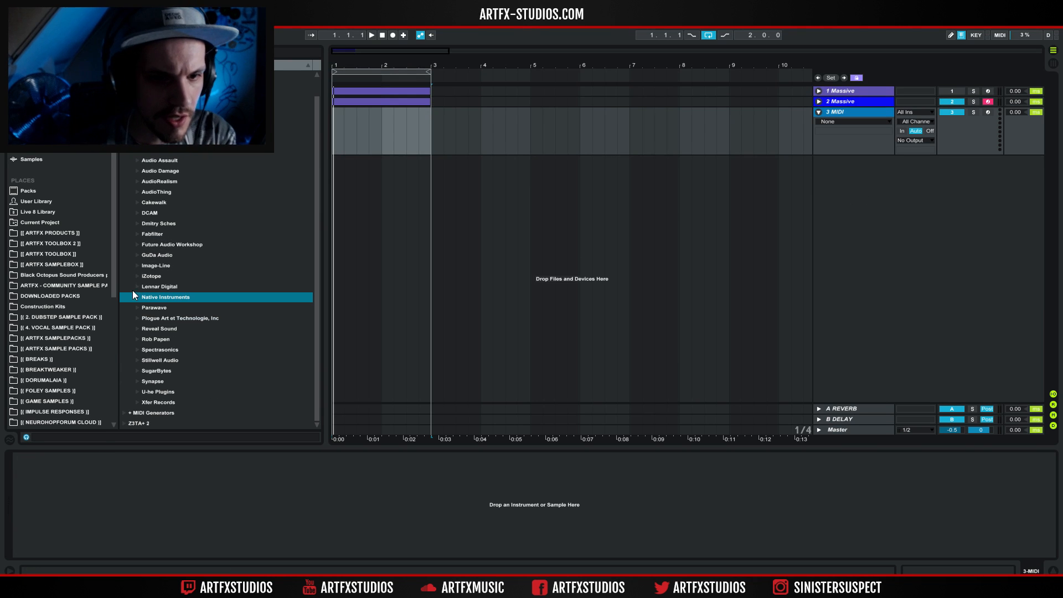
click(166, 286)
drag(175, 298, 354, 121)
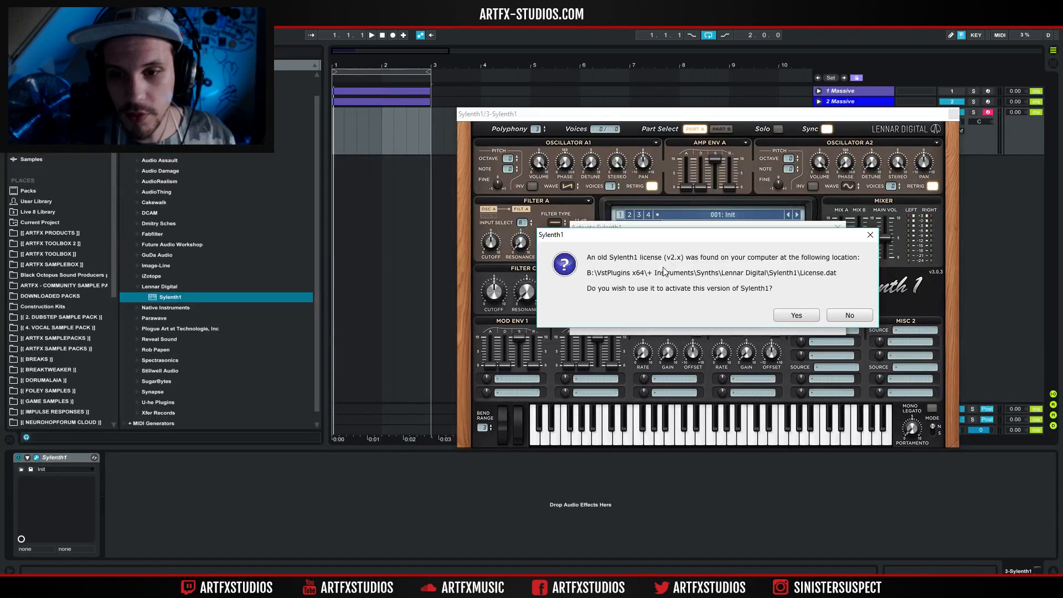
click(796, 315)
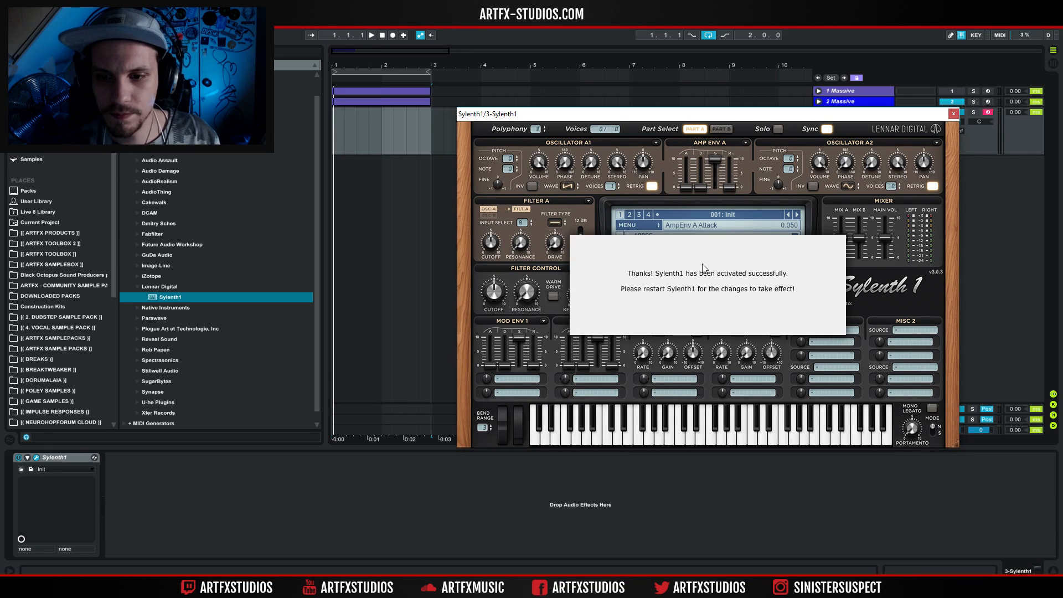
Restart Sylenth1 by deleting it from the track and loading it again.
click(953, 114)
click(56, 452)
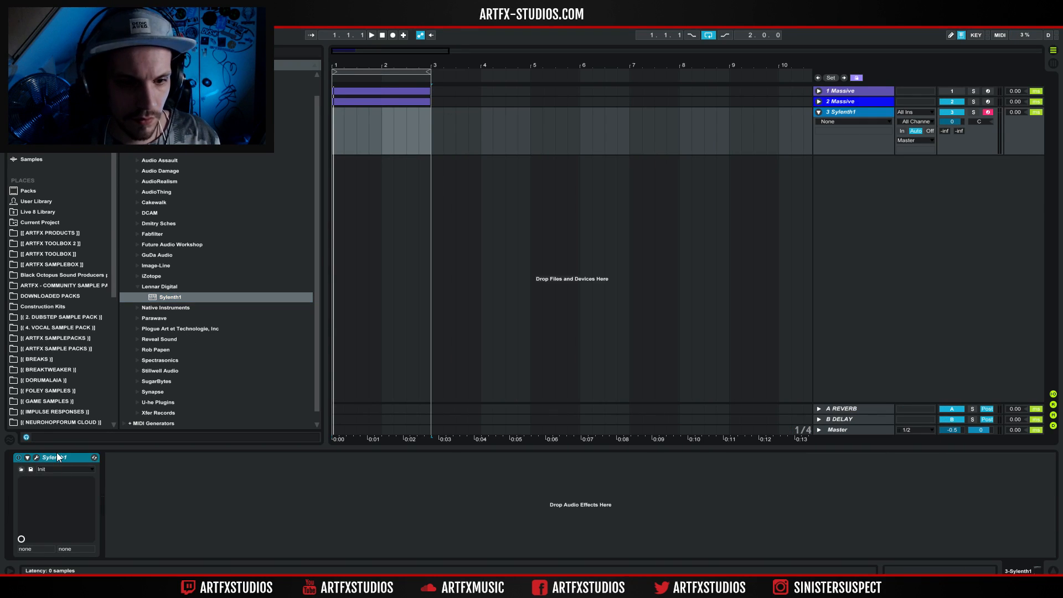
key(Delete)
drag(168, 297, 403, 324)
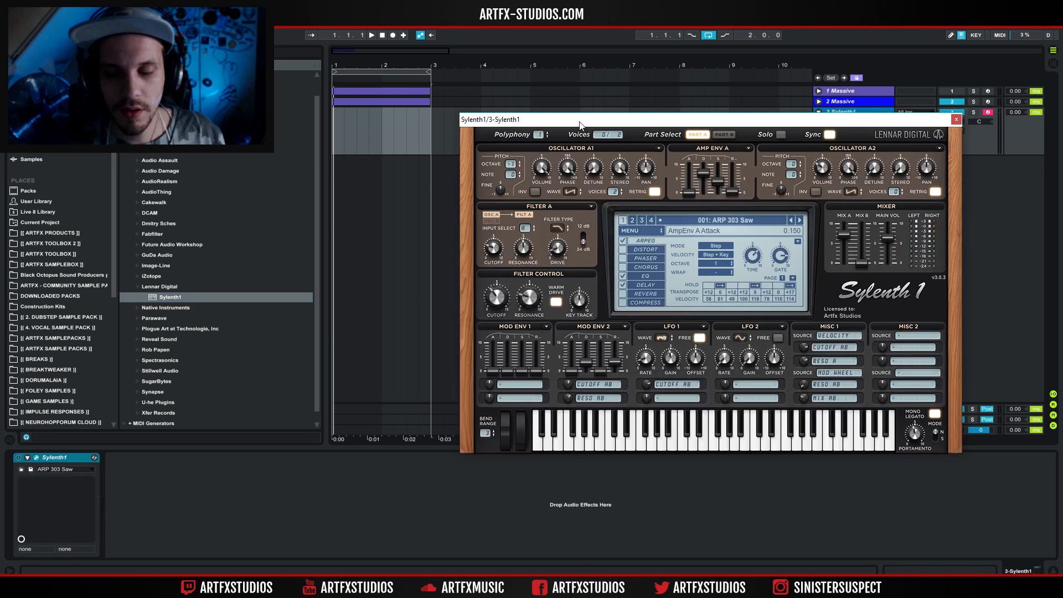
Try the Apox, Sylenth 3.0 and Thackeray skins on Sylenth1.
click(632, 229)
mouse_move(653, 269)
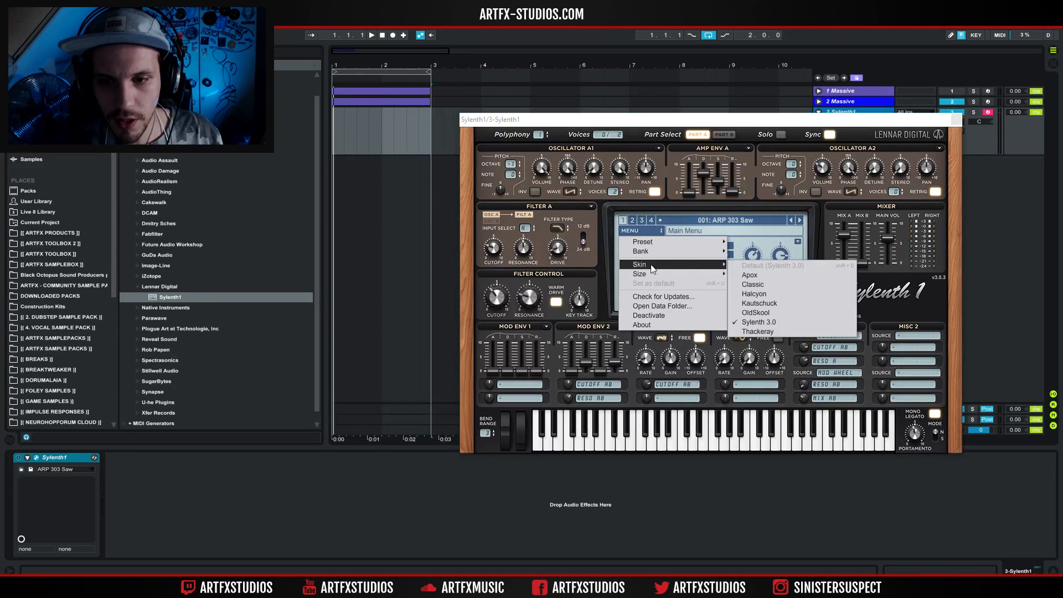
click(754, 276)
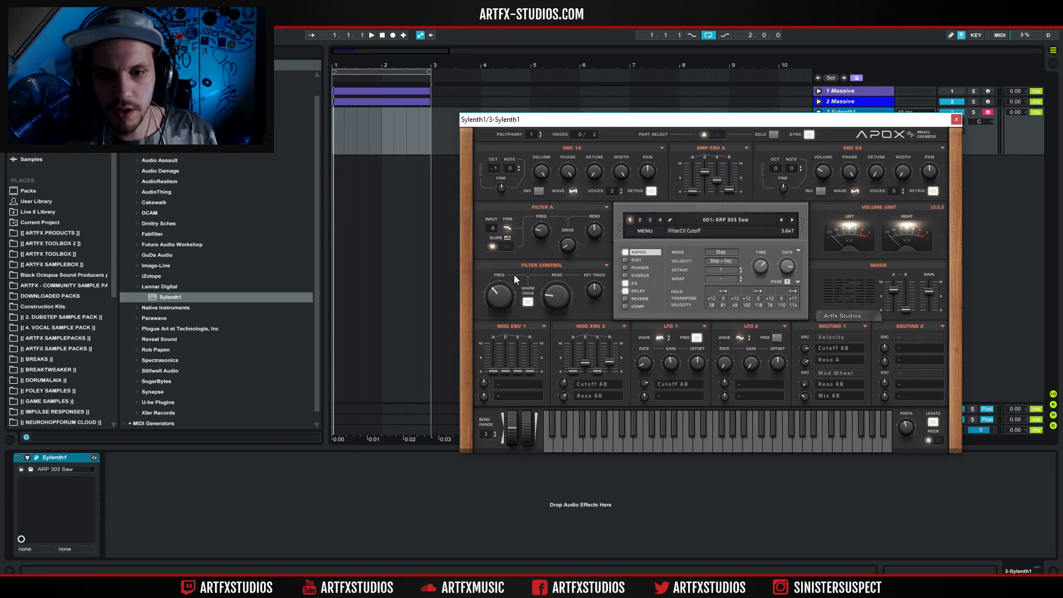
click(646, 232)
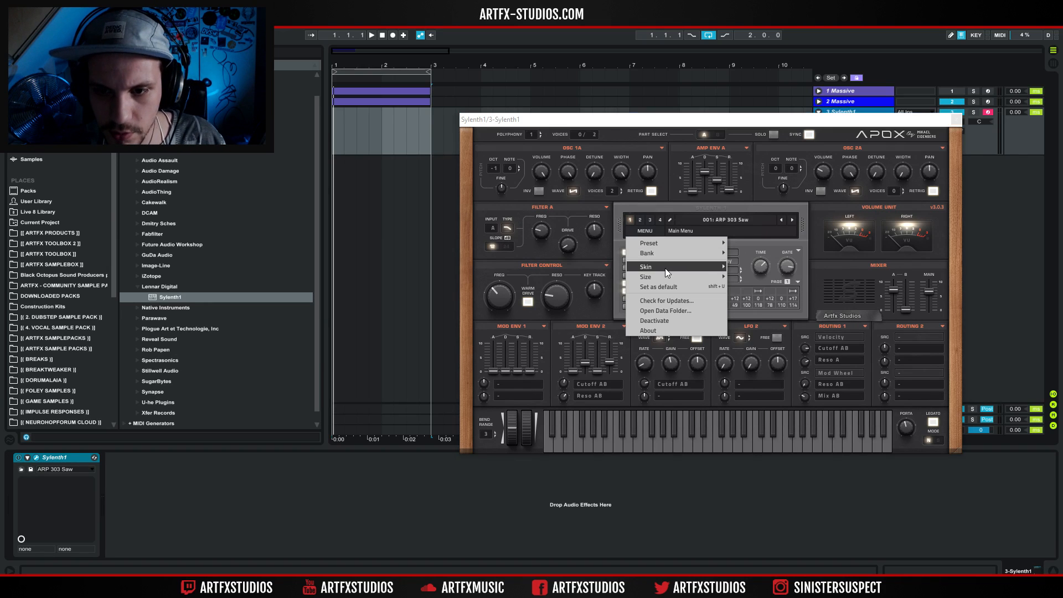
mouse_move(709, 267)
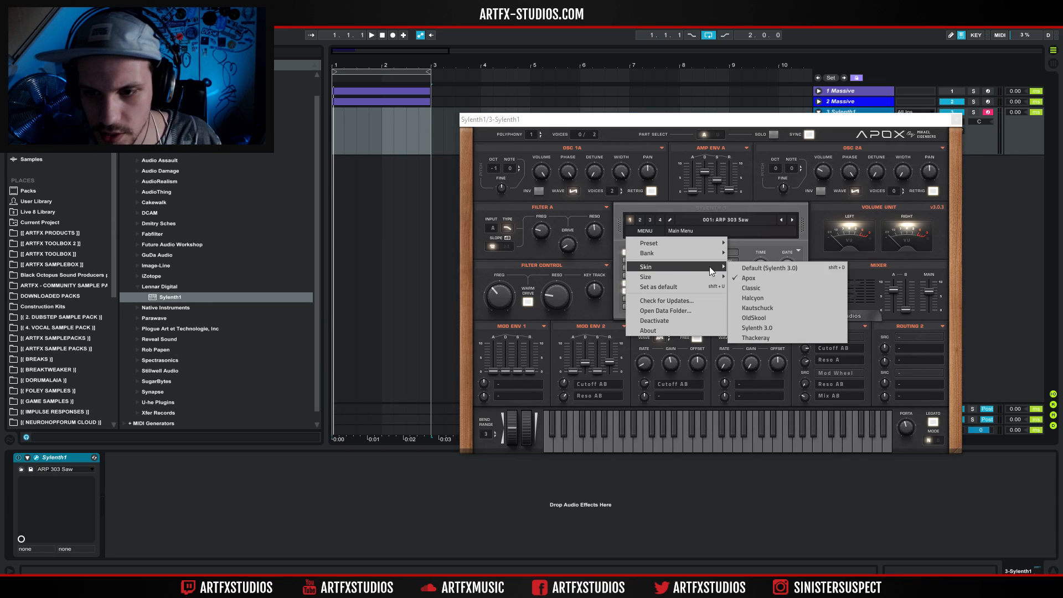
click(778, 325)
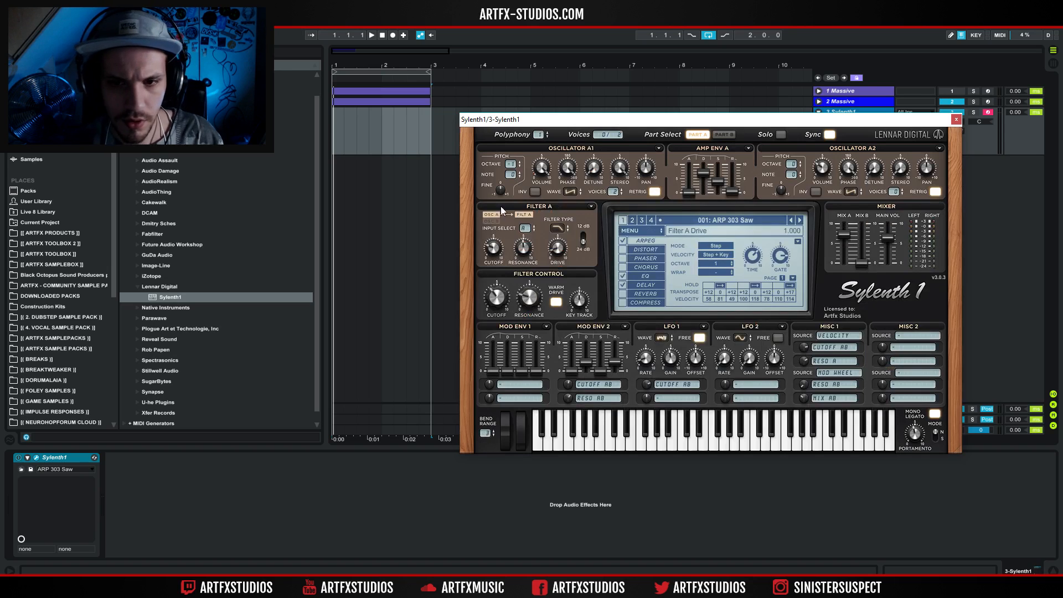
click(646, 232)
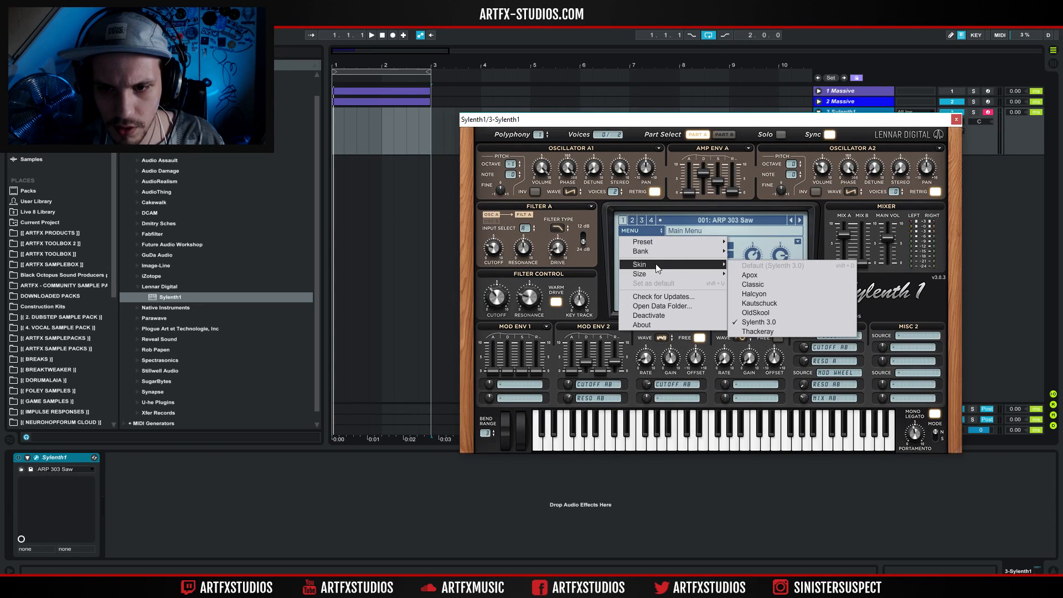
mouse_move(715, 264)
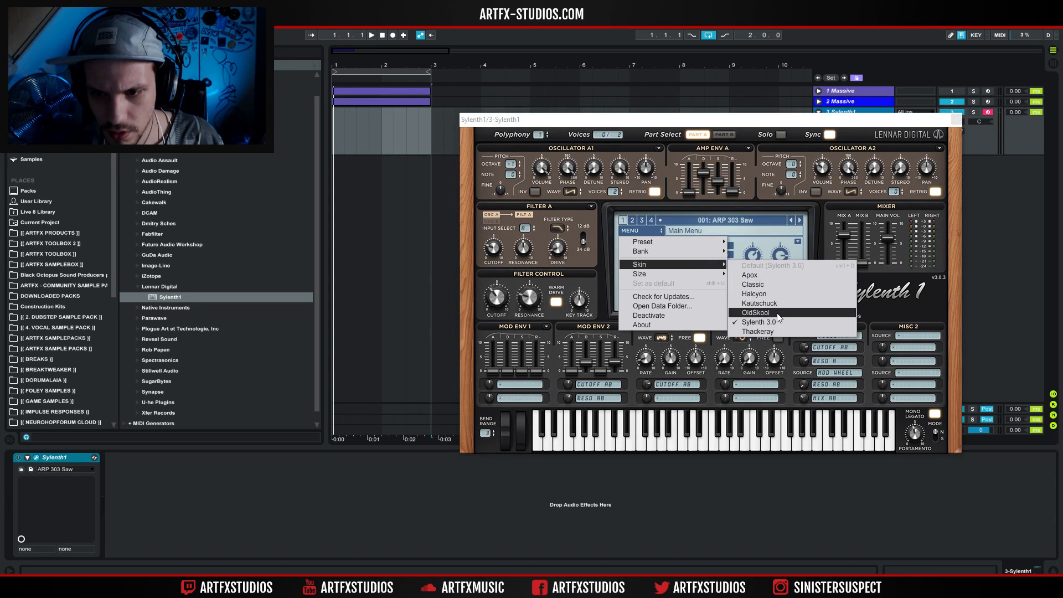
click(775, 331)
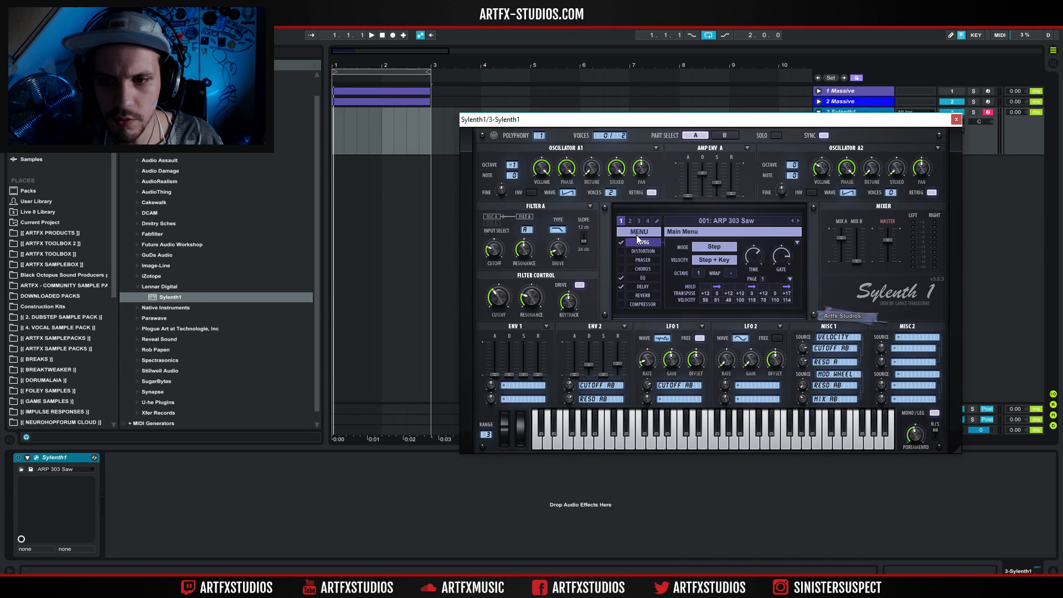
Set the Sylenth1 skin to Apox.
click(637, 232)
mouse_move(667, 267)
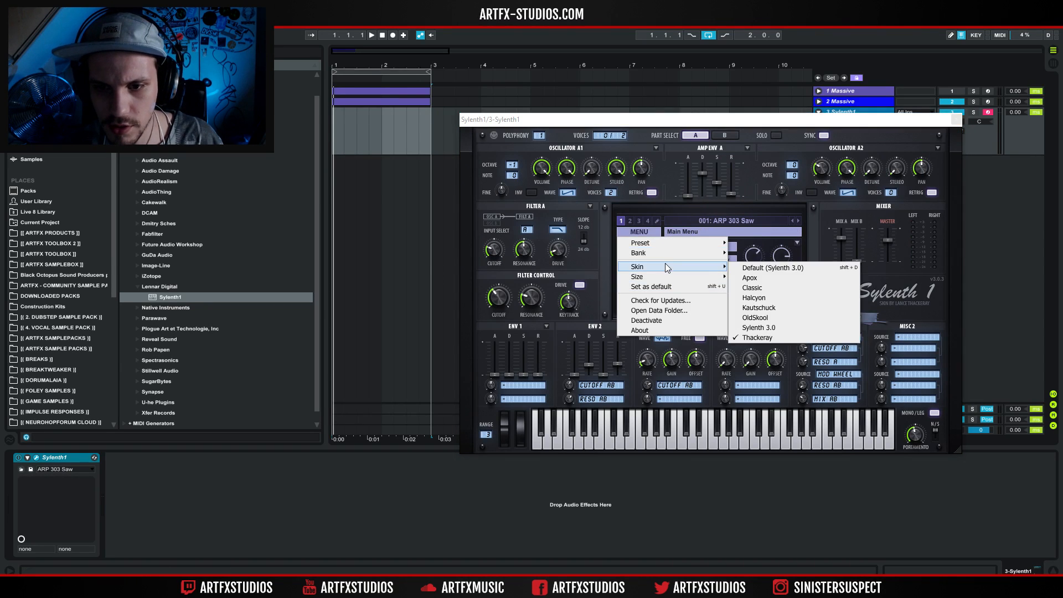
click(765, 280)
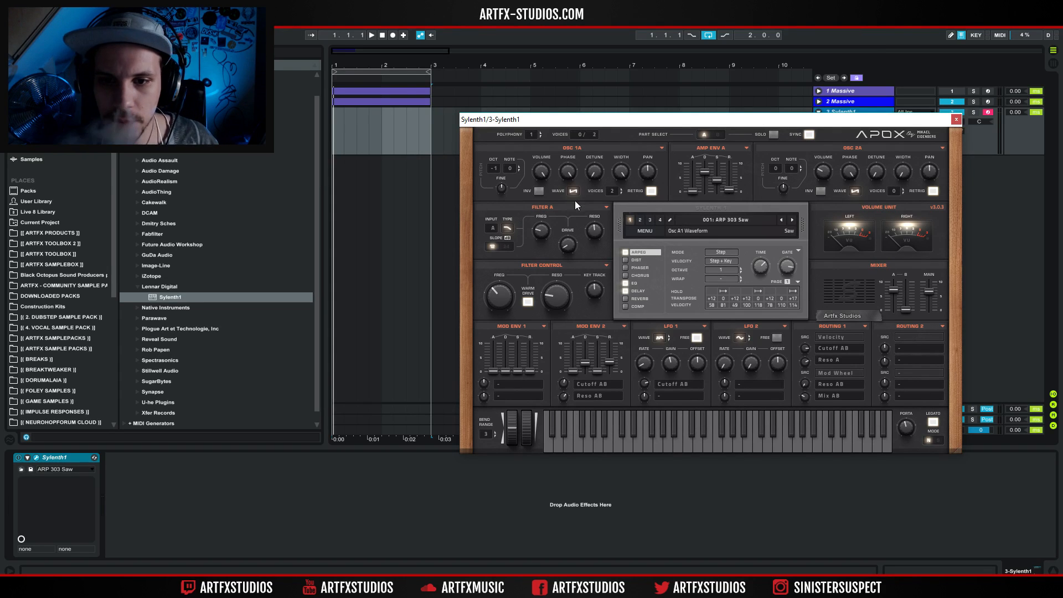
Copy the MIDI clip from the 2 Massive track onto the Sylenth1 track and play it soloed.
drag(363, 102, 356, 140)
click(973, 112)
key(space)
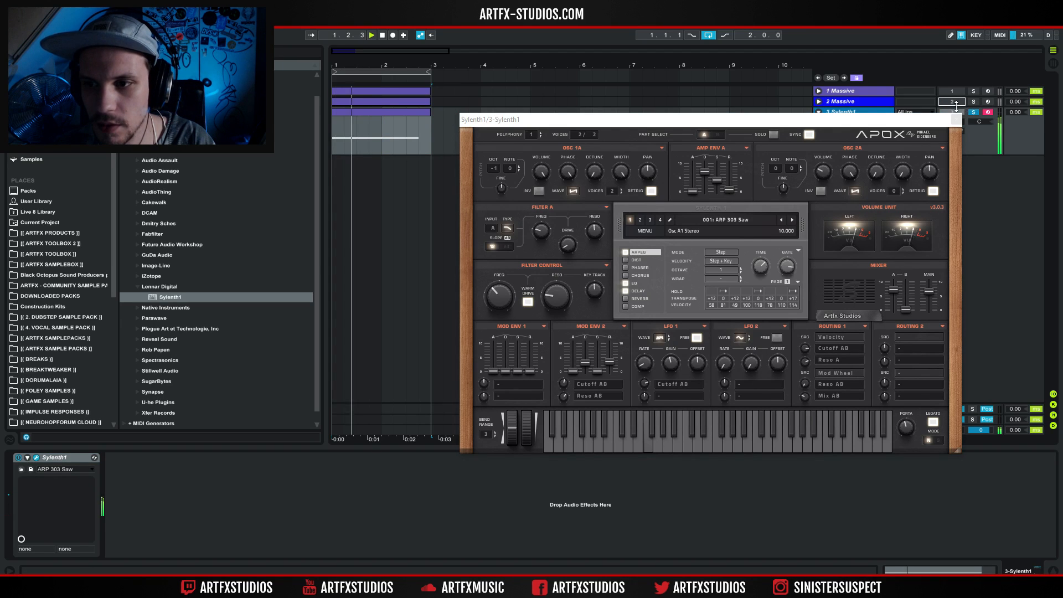
Reset the Sylenth1 preset to its Init state.
click(645, 231)
mouse_move(649, 267)
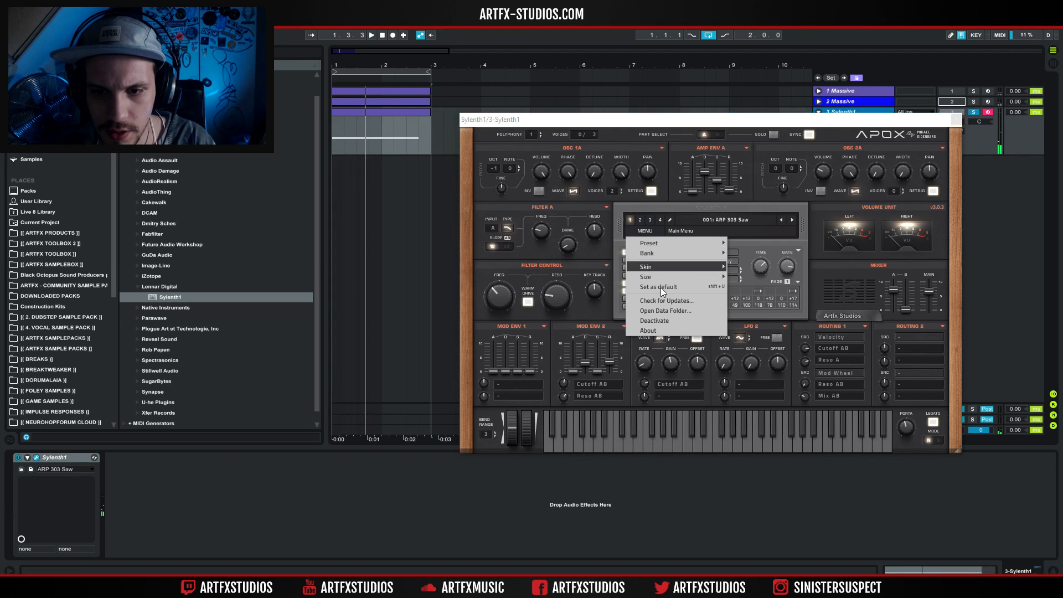
mouse_move(673, 243)
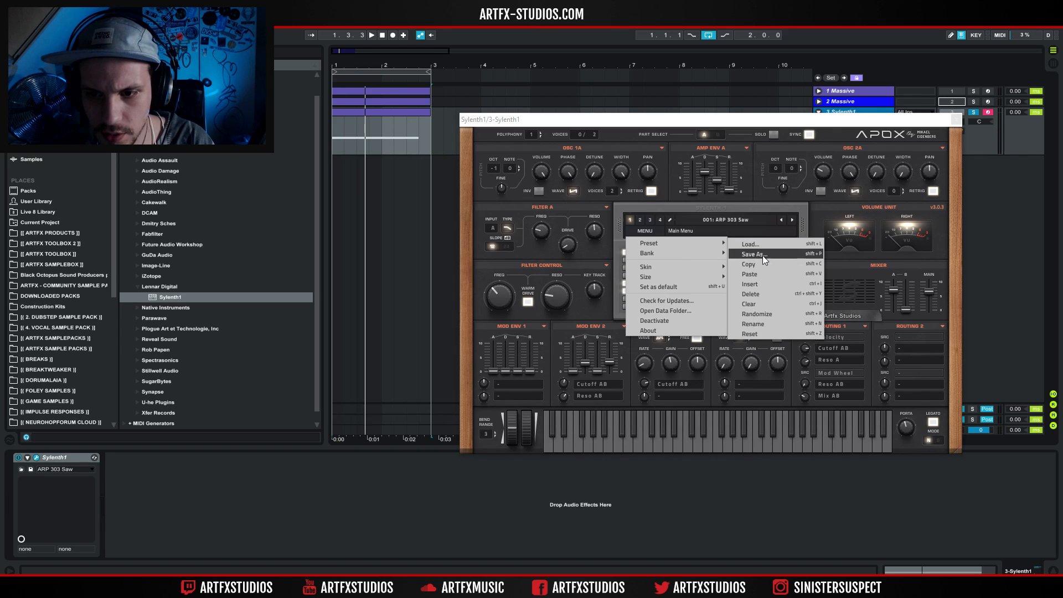
click(750, 333)
key(space)
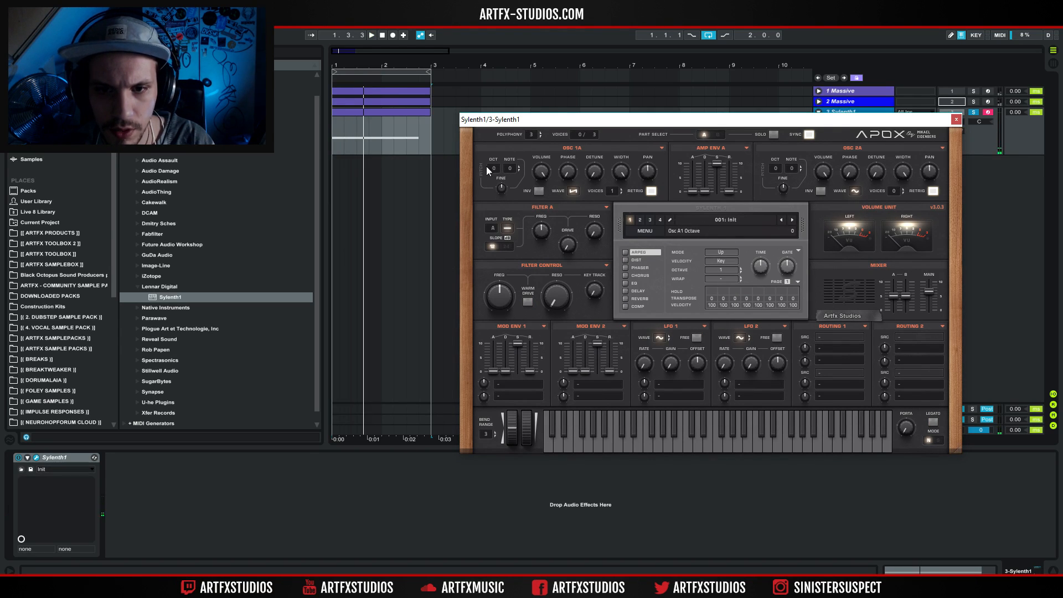
Lower the octave of OSC 1A, give it 2 voices, and set its detune to 7.167.
drag(494, 172, 495, 185)
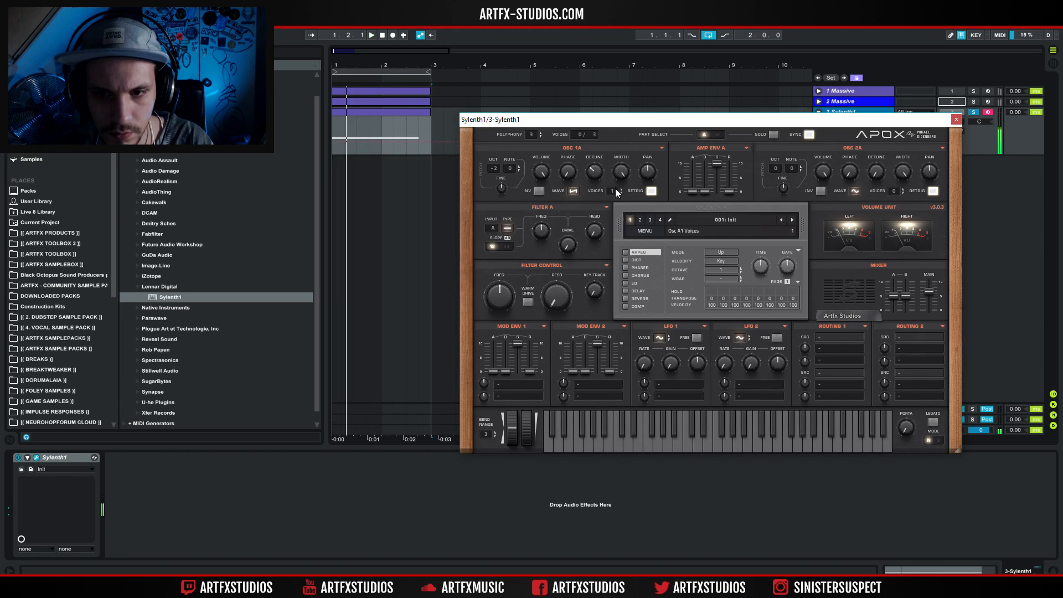
drag(594, 173, 602, 155)
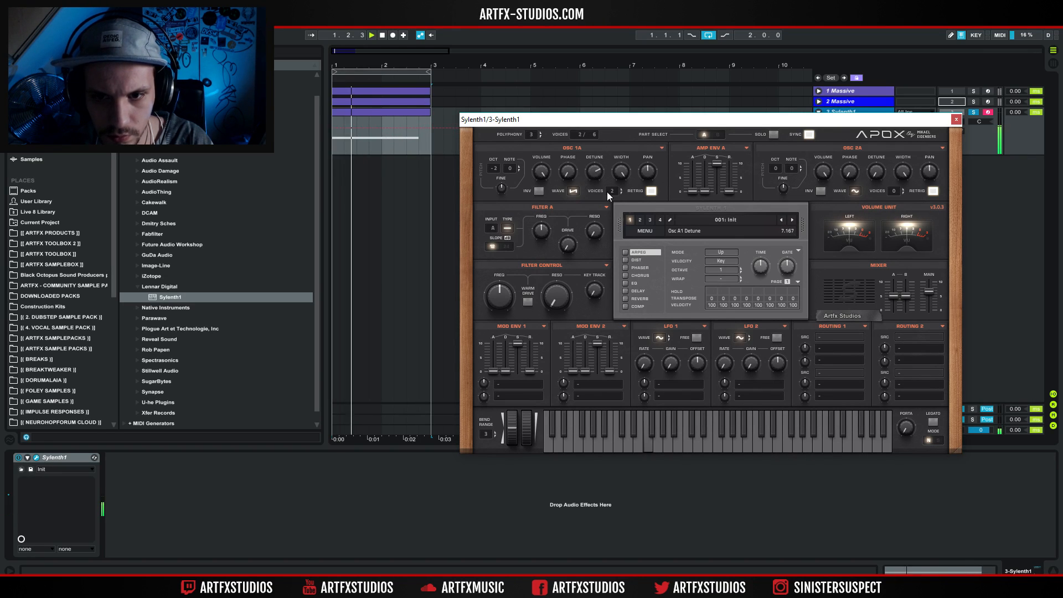
key(space)
Open the Sylenth1 track's MIDI clip, and enable OverDrive distortion in the synth with an amount of 8.367.
double_click(384, 112)
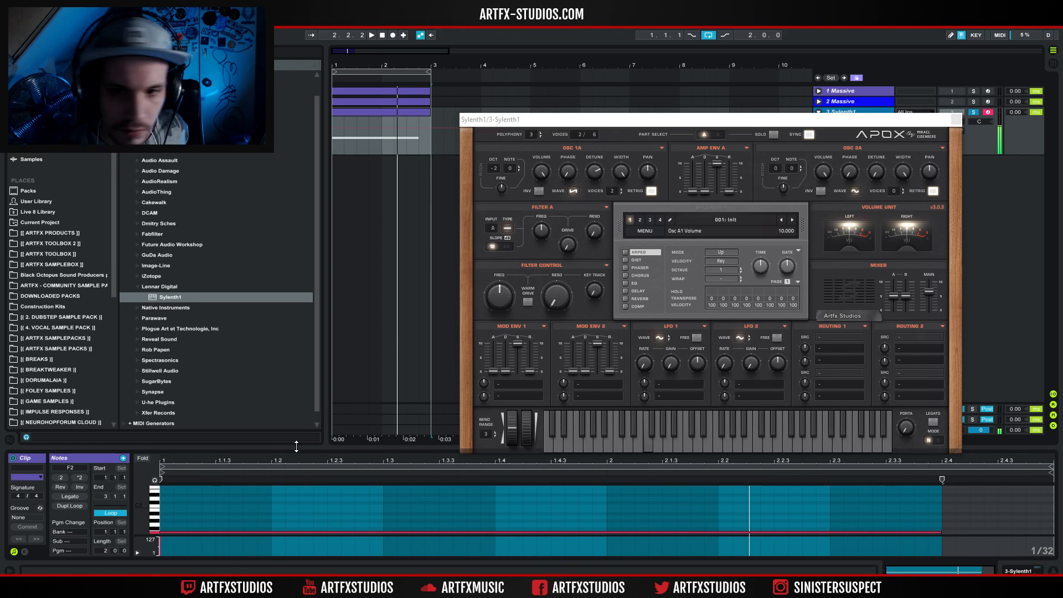
drag(574, 178, 577, 162)
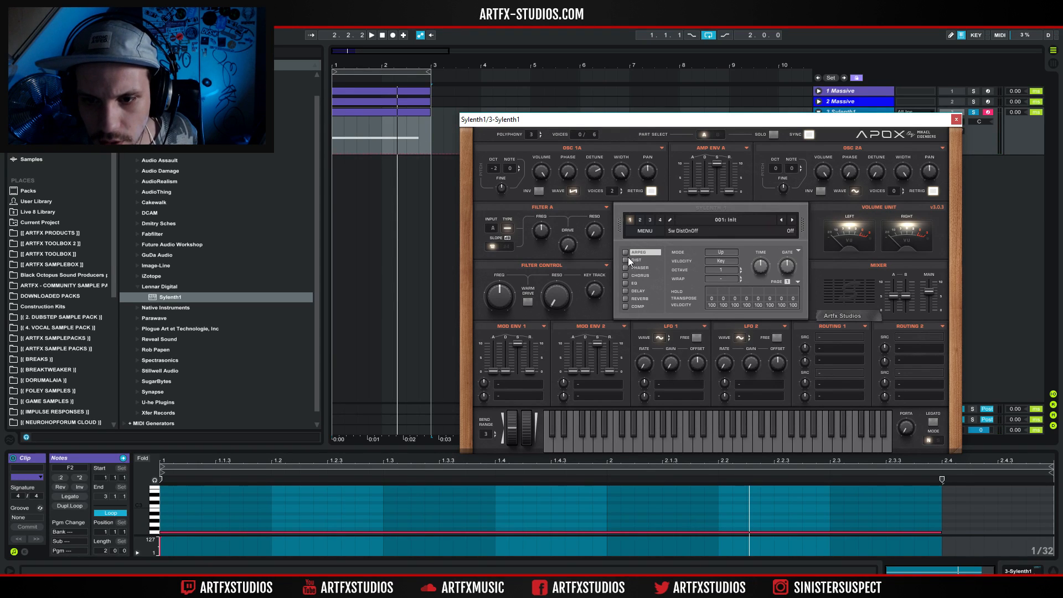
click(640, 262)
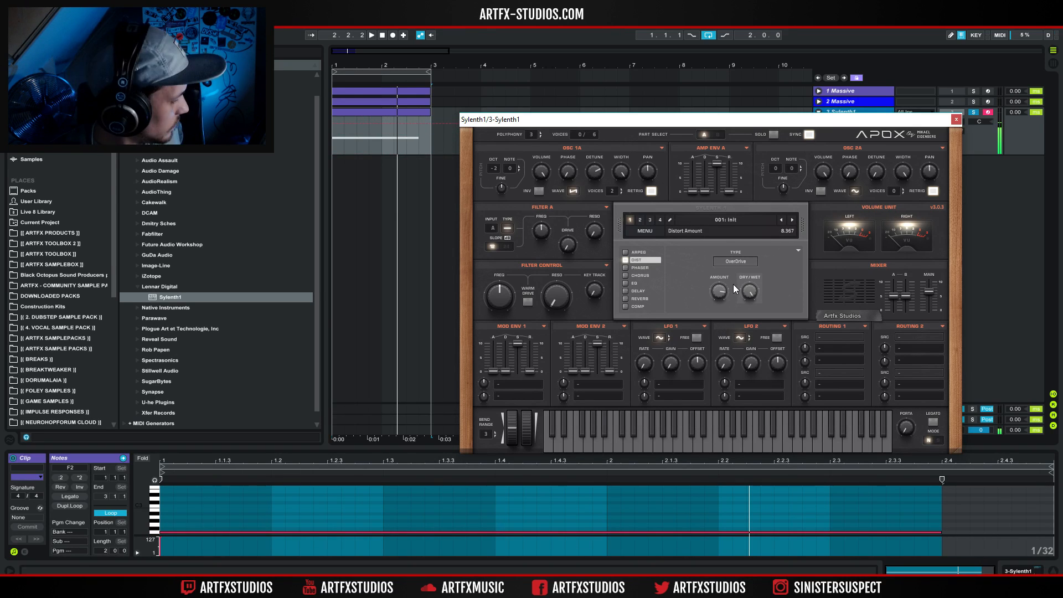
Turn on mono legato, adjust the portamento, and set OSC 1A's detune to 2.800.
click(926, 424)
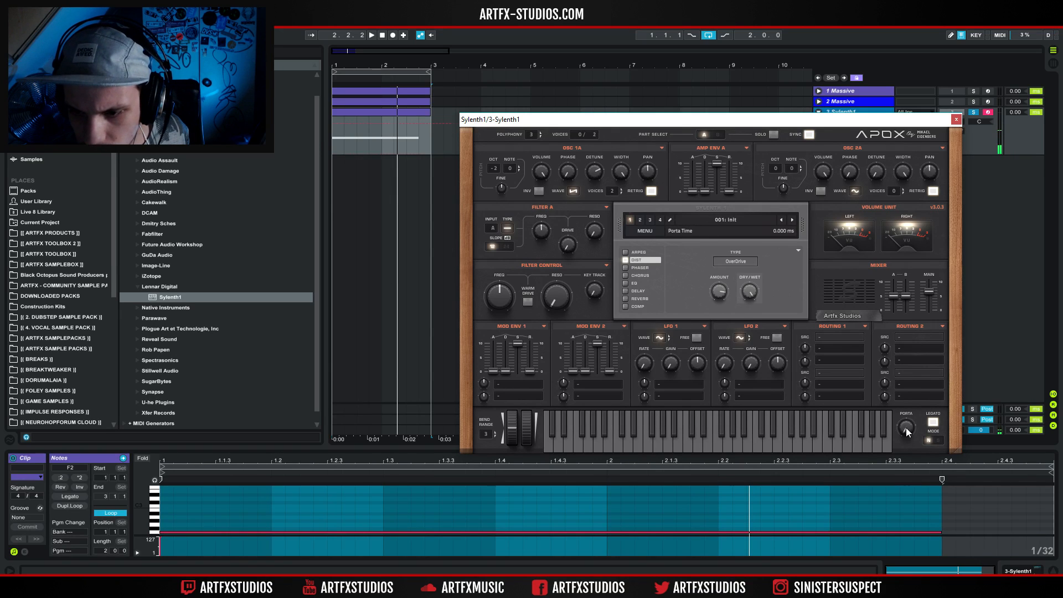
drag(908, 427, 910, 422)
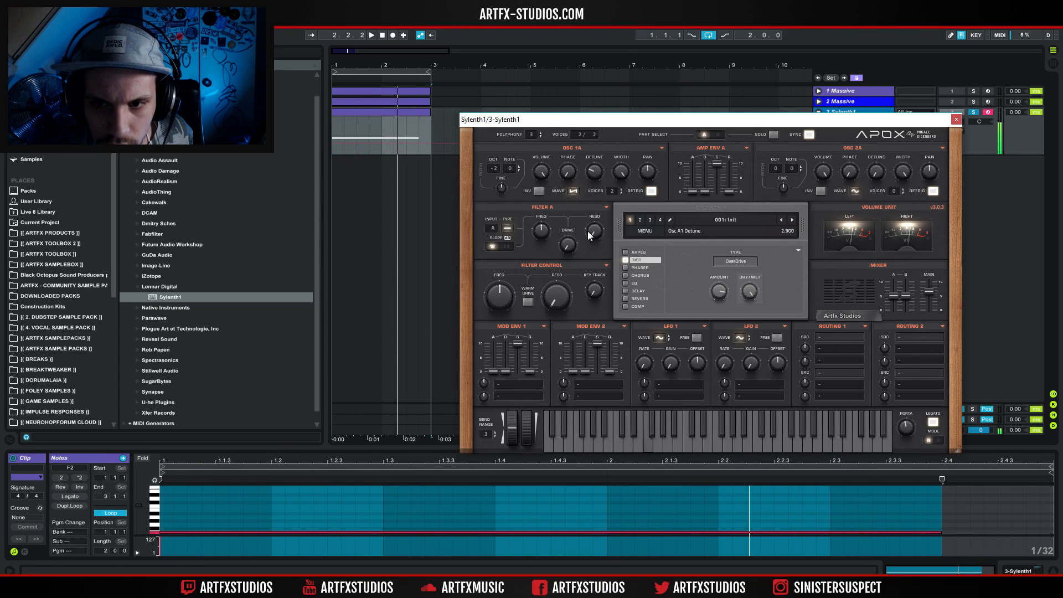
Set OSC 2A to a Saw wave with a lowered octave, 2 voices, and a detune of 3.167.
drag(591, 212, 593, 216)
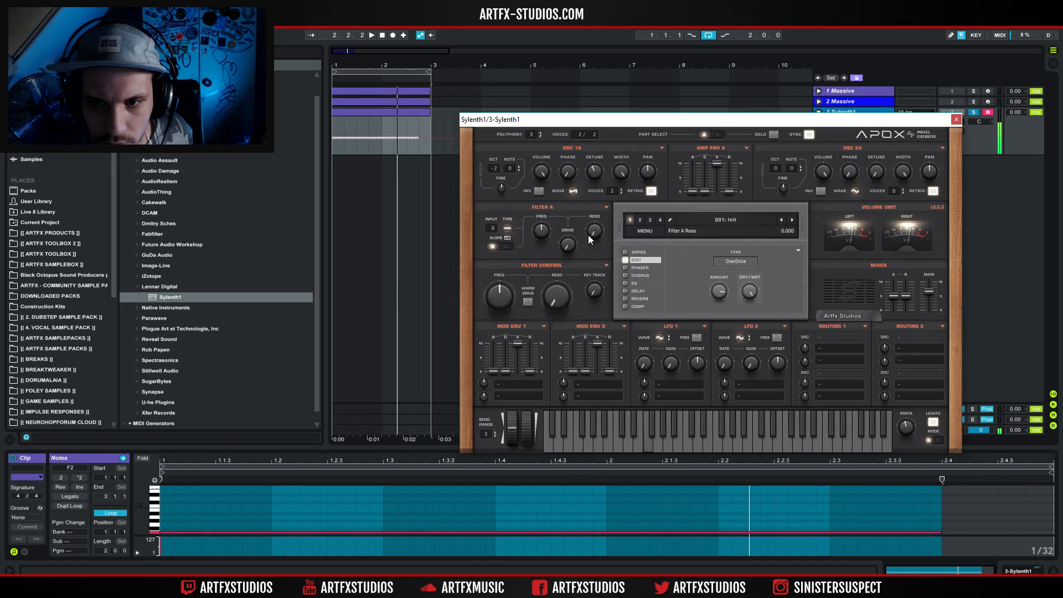
click(856, 191)
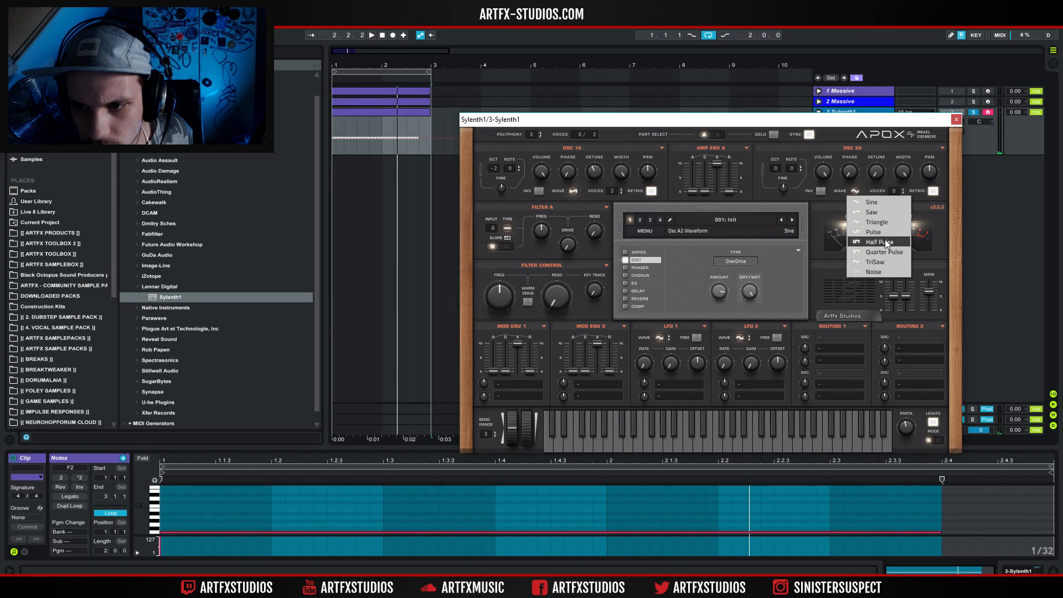
click(880, 213)
key(f)
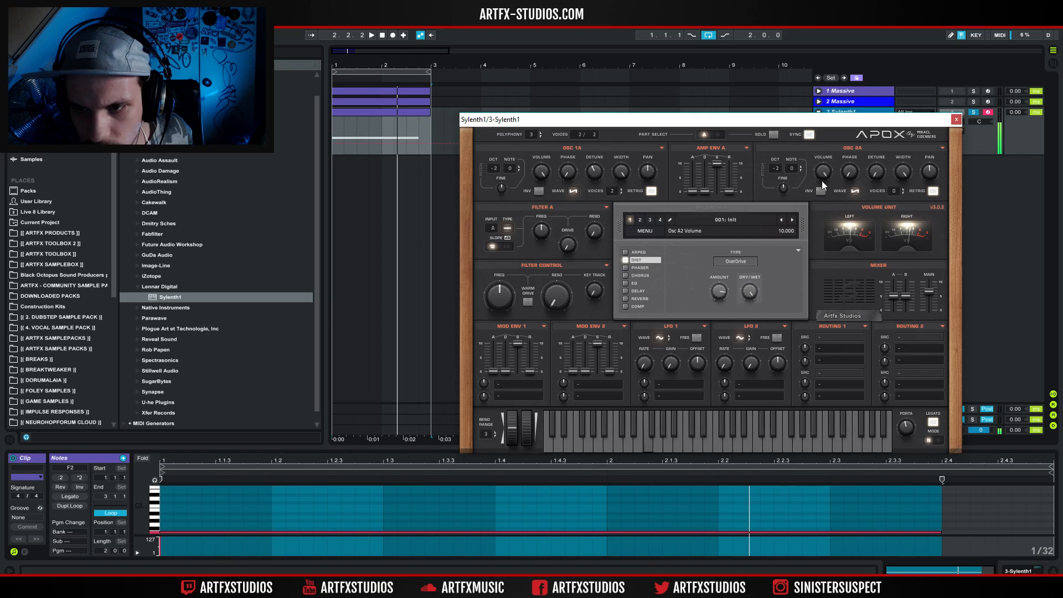
drag(896, 191, 887, 147)
key(f)
key(f)
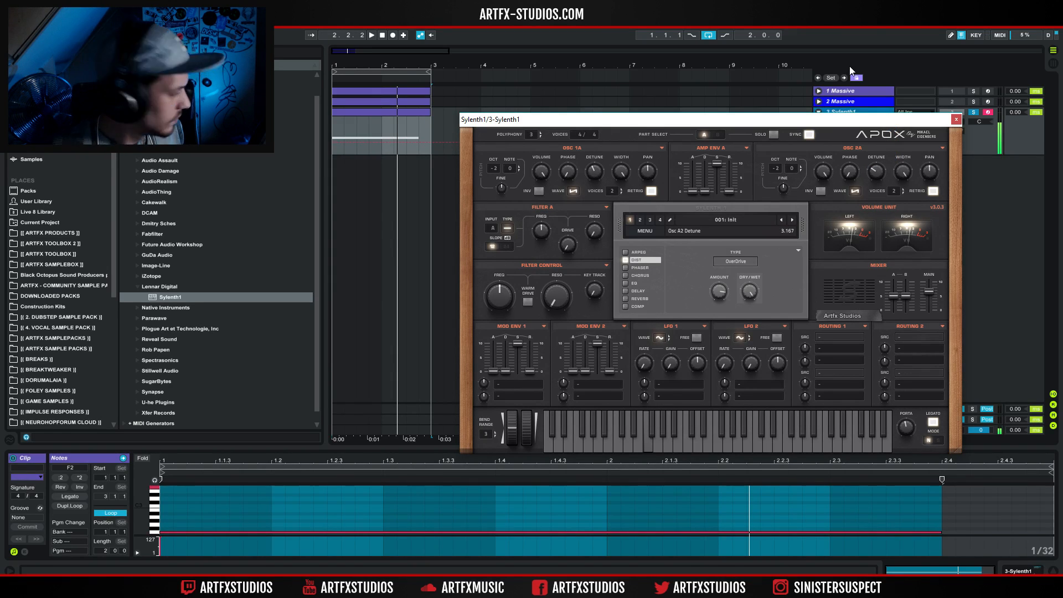
Audition the phaser, then enable Sylenth1's chorus at 25.33% dry/wet and its compressor.
click(809, 135)
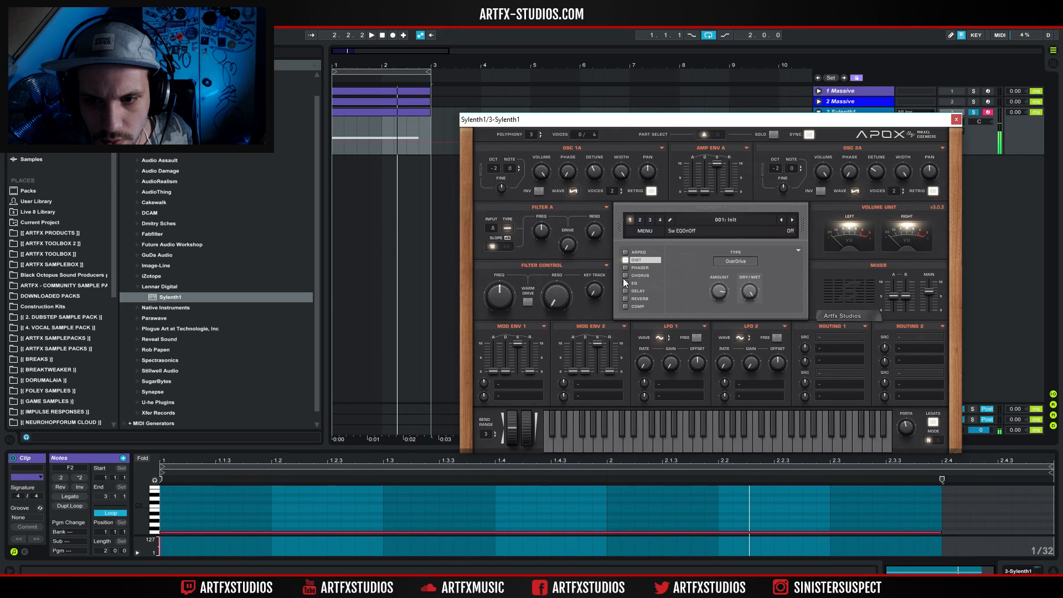
click(644, 269)
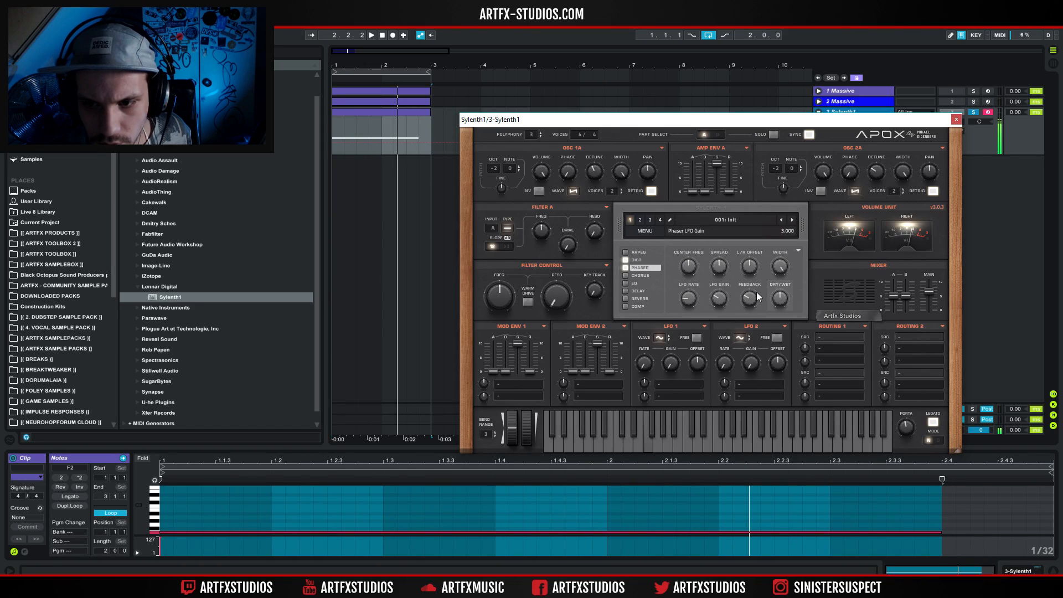
click(627, 277)
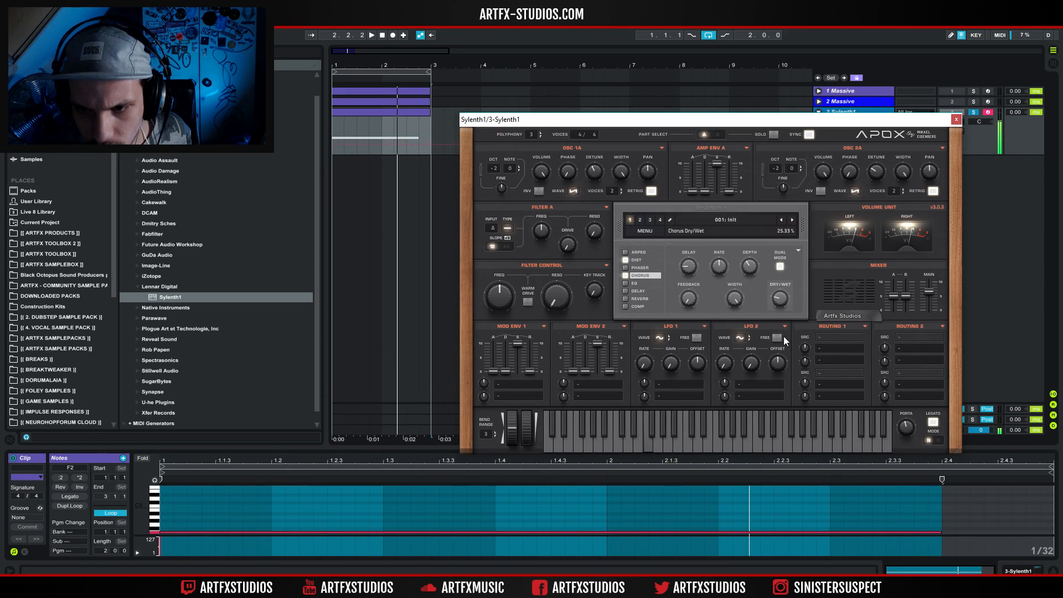
click(798, 250)
click(797, 249)
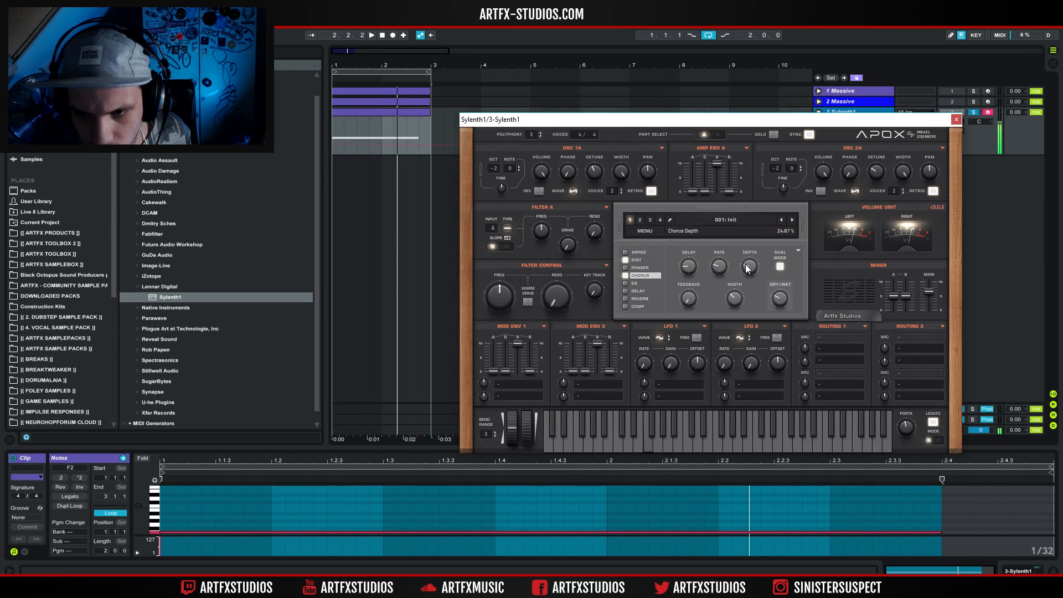
click(639, 306)
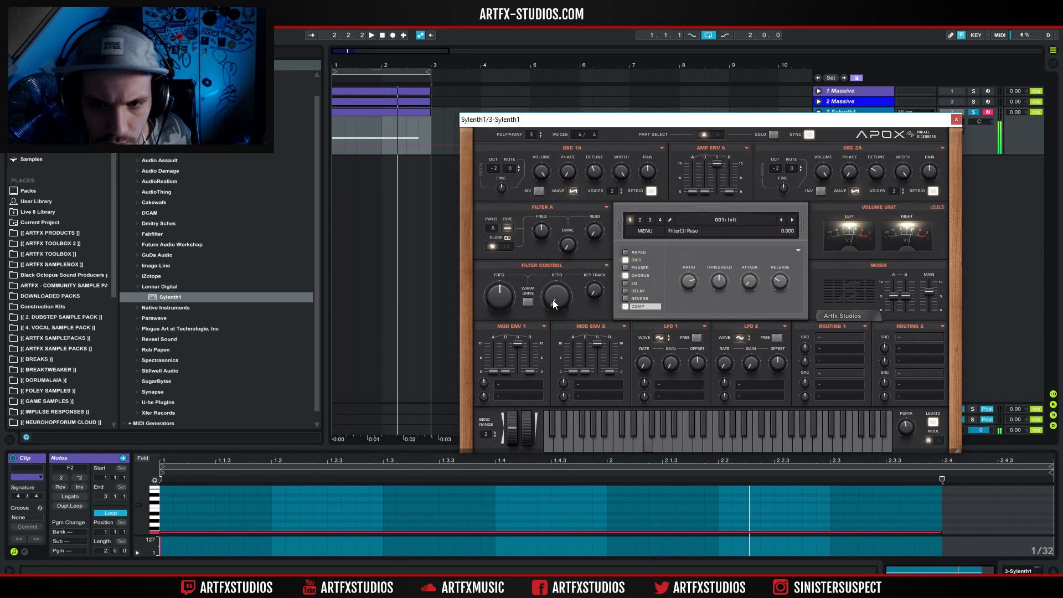
Extend the Sylenth1 clip to eight bars by consolidating bars 1 to 9, and lengthen its F2 note to 8.4.1.
click(956, 120)
key(space)
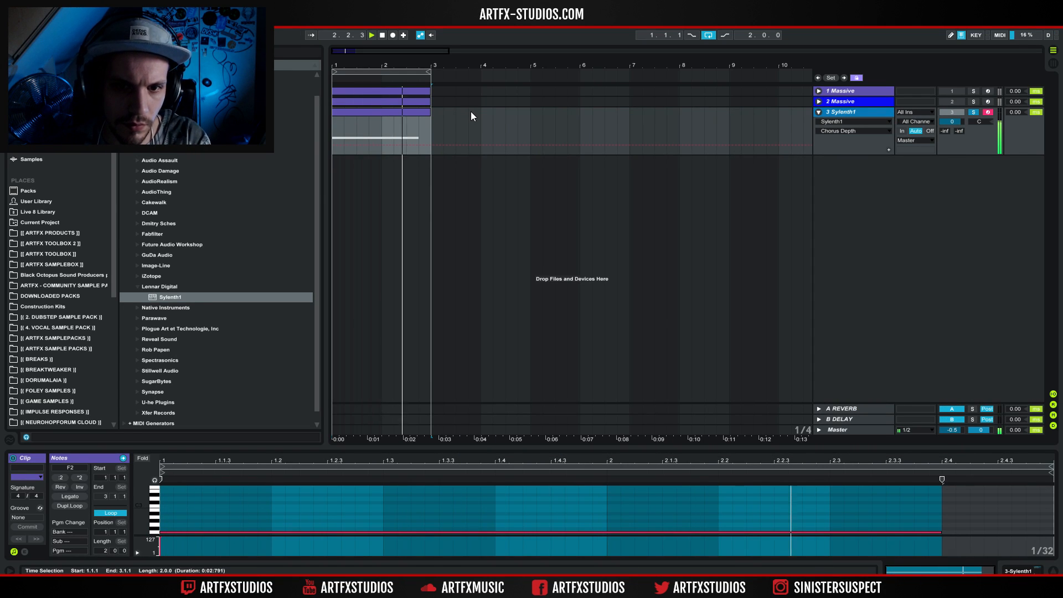
click(406, 113)
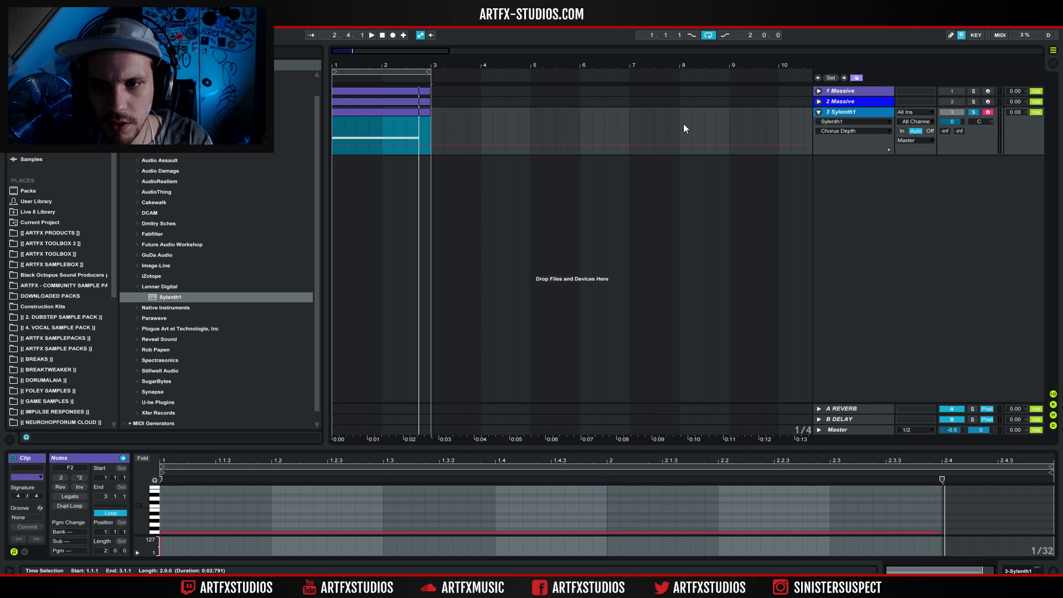
shift+click(729, 135)
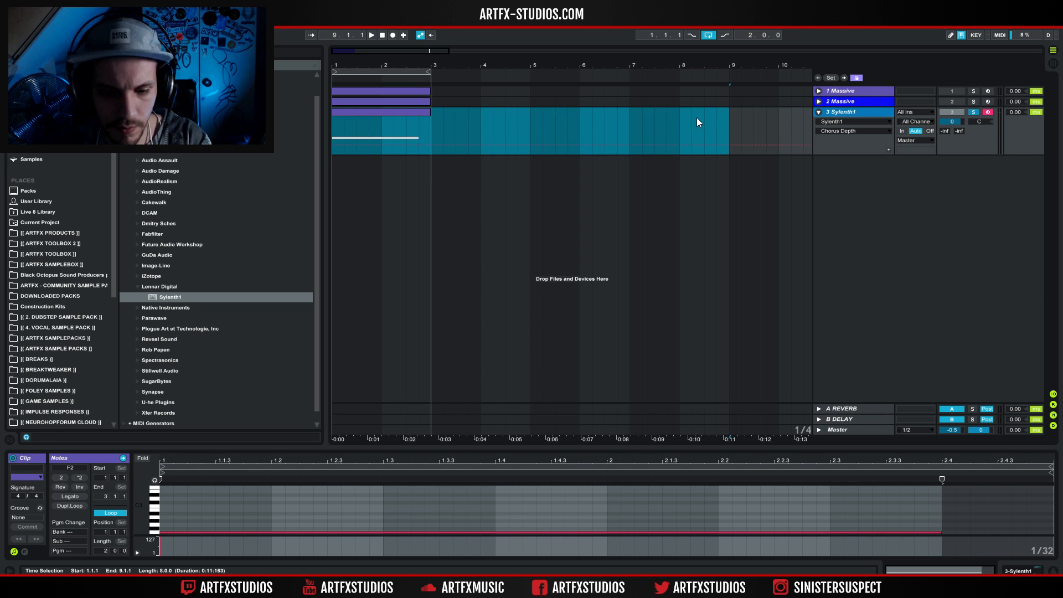
key(ctrl+j)
drag(351, 494, 1029, 486)
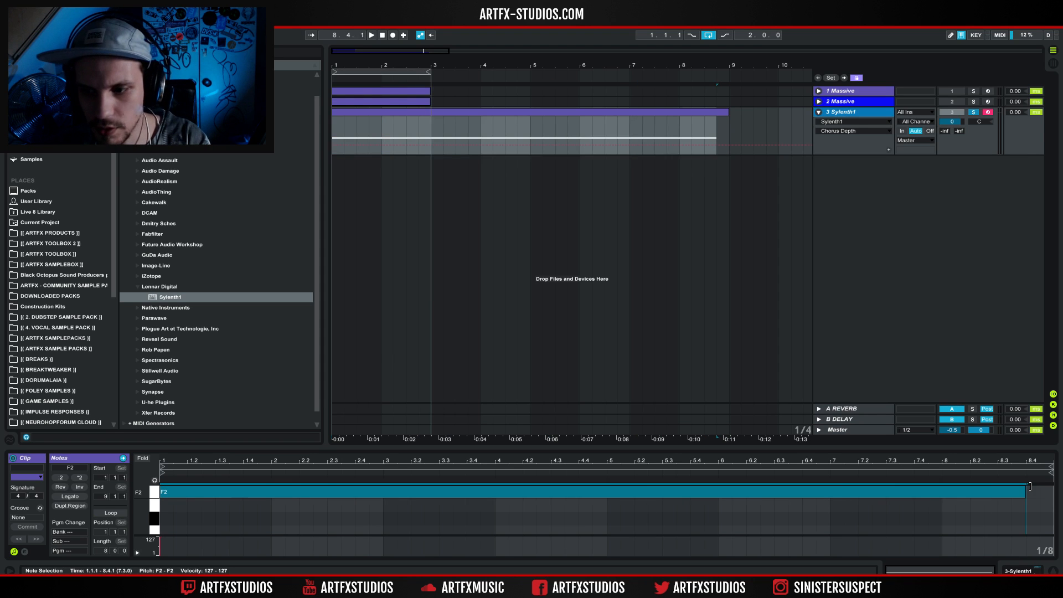
Copy the eight-bar clip to the Massive tracks and extend the arrangement loop to bar 9.
click(552, 112)
drag(524, 112, 524, 92)
drag(427, 72, 724, 74)
click(841, 117)
click(842, 114)
key(space)
Try a low-octave sine with one voice in Sylenth1's OSC 1B, testing its phase inversion.
click(828, 112)
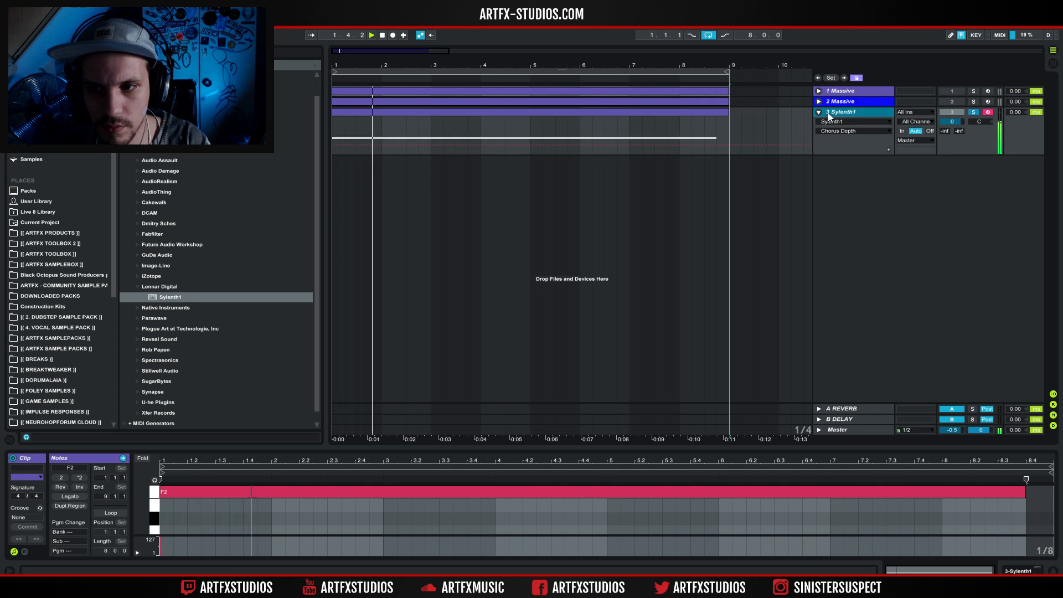
click(1018, 570)
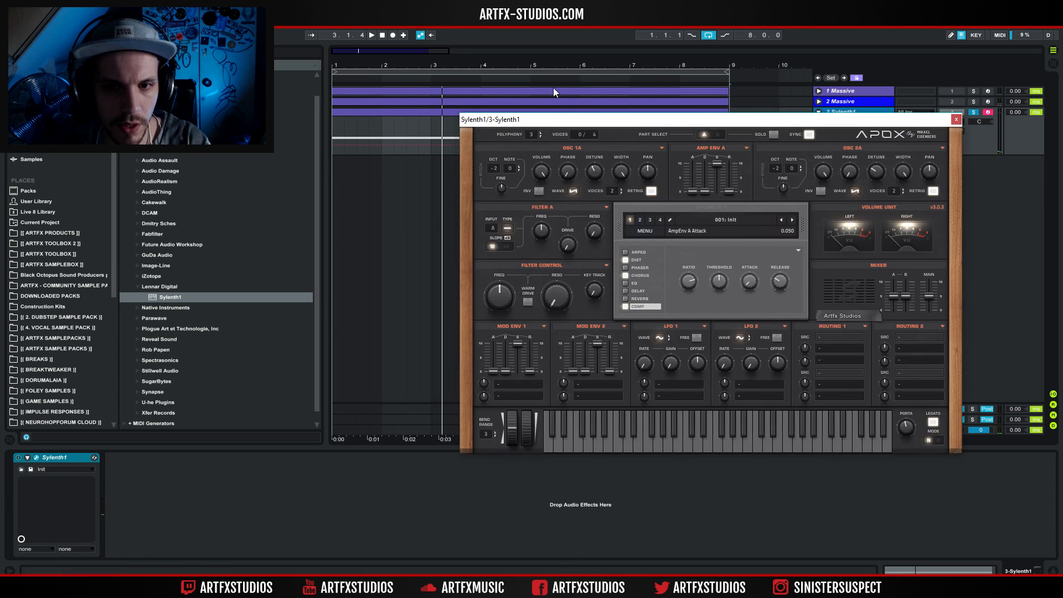
click(716, 136)
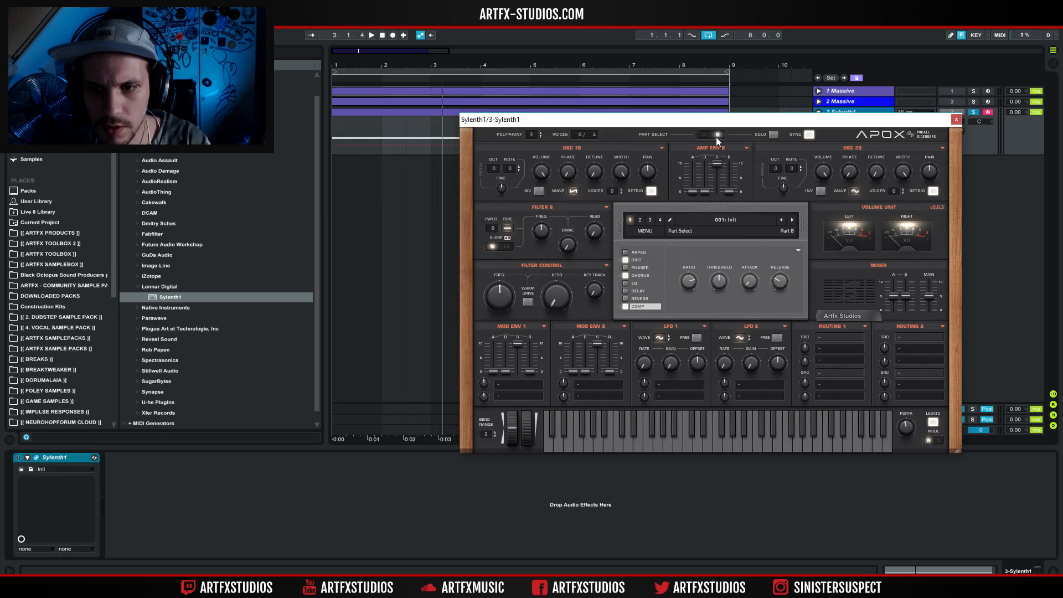
click(574, 192)
click(576, 204)
drag(501, 171, 501, 185)
key(space)
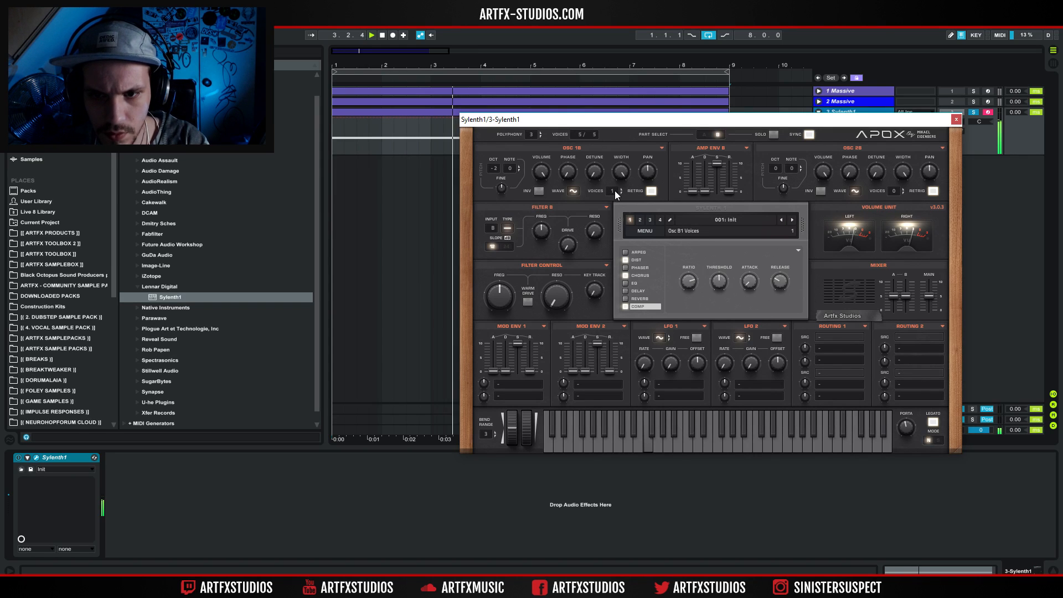
click(539, 191)
click(539, 191)
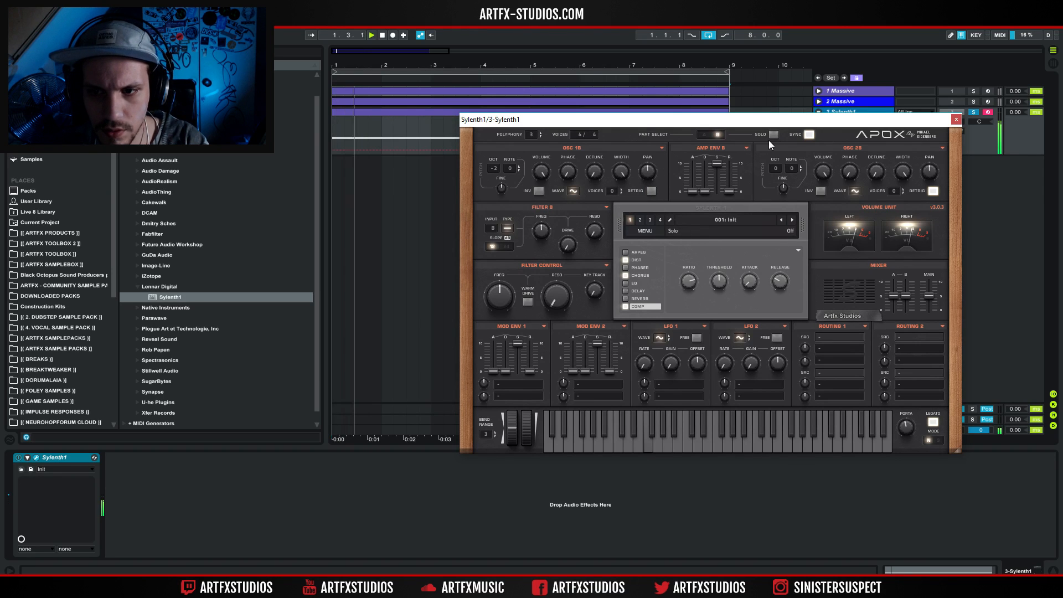
Add the Amp effect after Sylenth1 and set its Bass to 5.79.
click(955, 119)
click(37, 107)
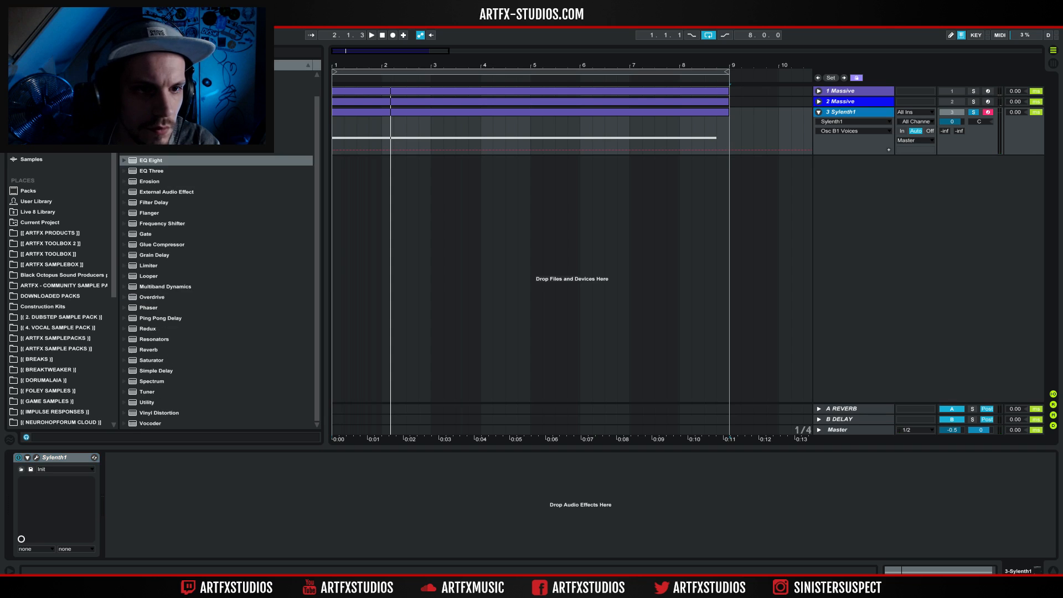
scroll(183, 89, up, 1)
drag(166, 75, 190, 467)
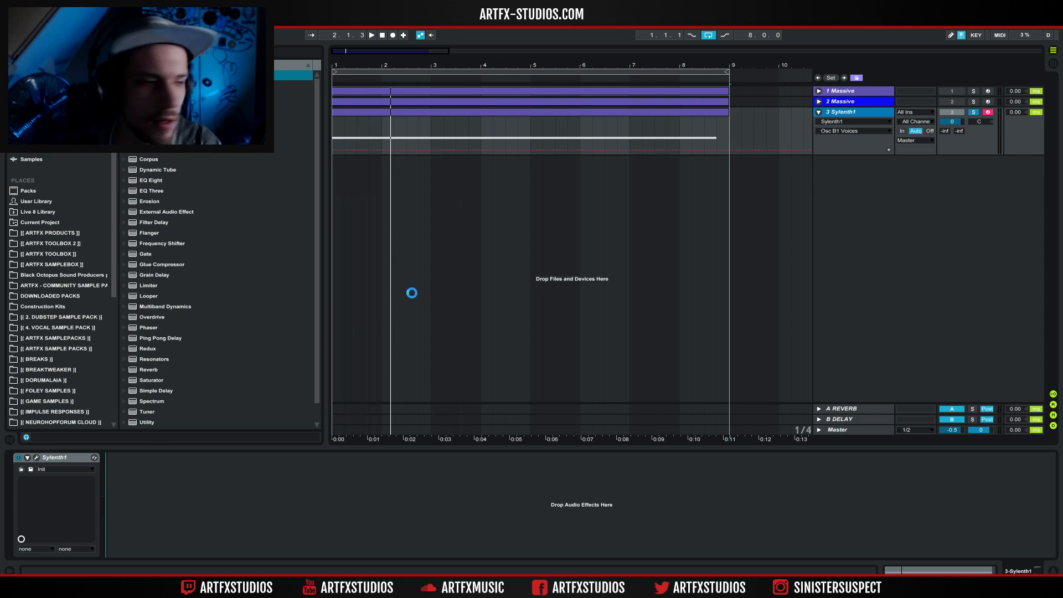
key(space)
mouse_move(155, 540)
mouse_down()
mouse_move(155, 520)
mouse_move(155, 531)
mouse_up()
key(space)
key(space)
key(space)
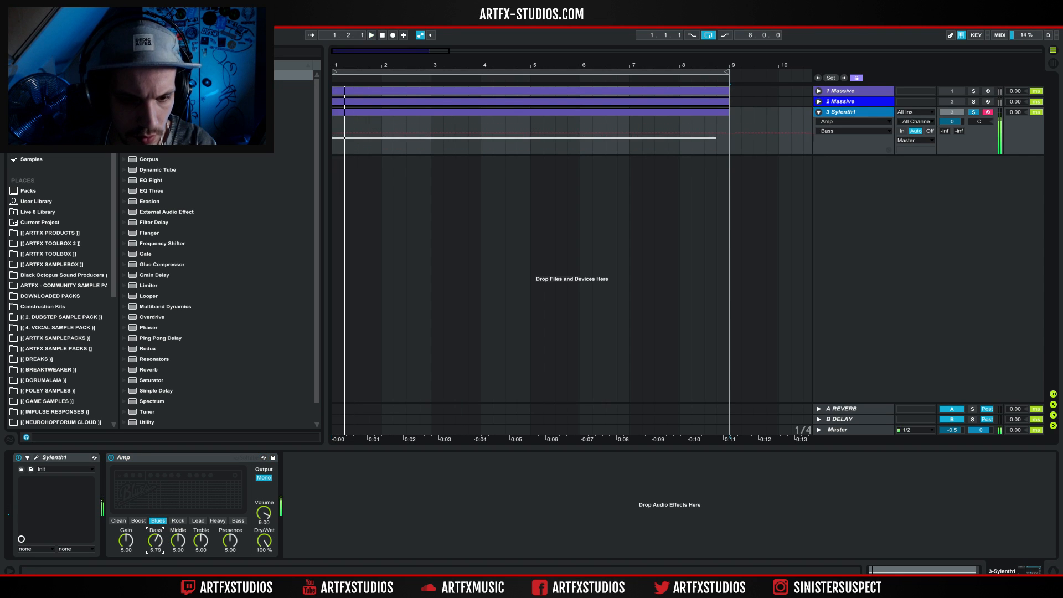
key(space)
Set the Amp's dry/wet to 31.7%, comparing its Dual and Mono outputs and keeping Mono.
drag(264, 540, 264, 573)
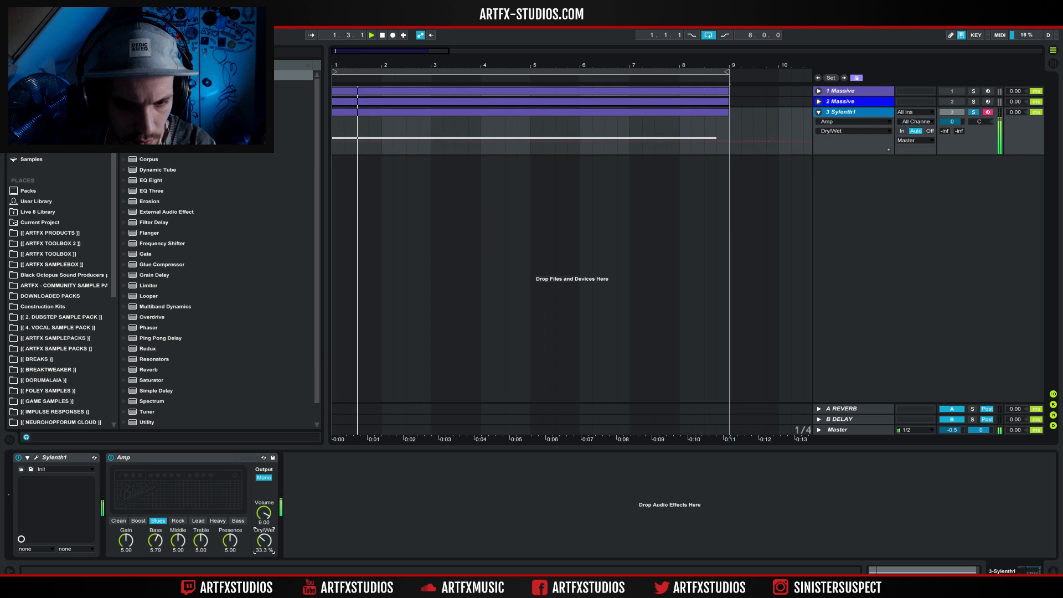
click(265, 479)
click(264, 477)
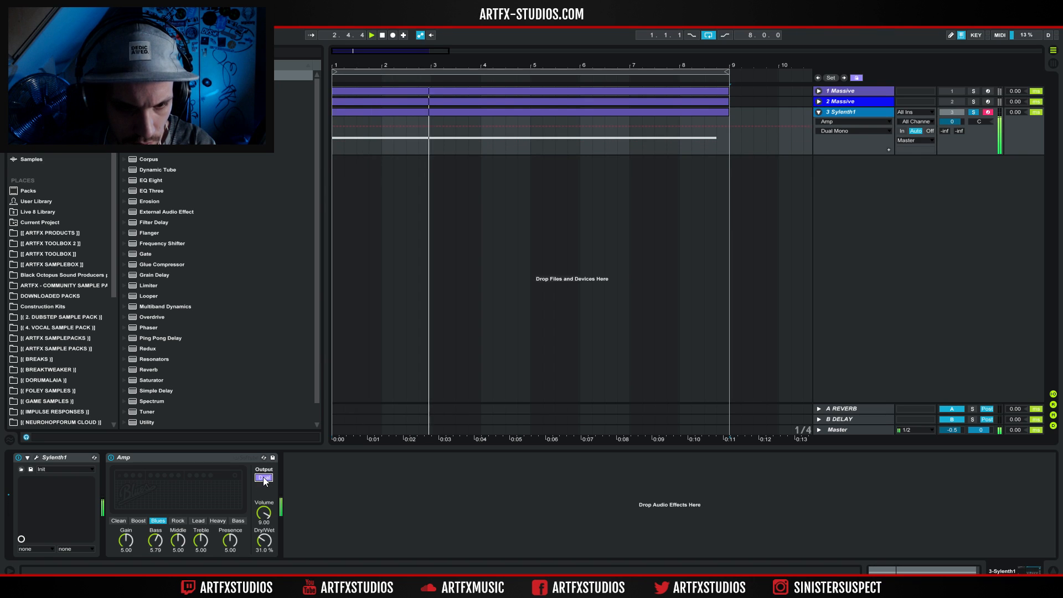
drag(268, 538, 268, 537)
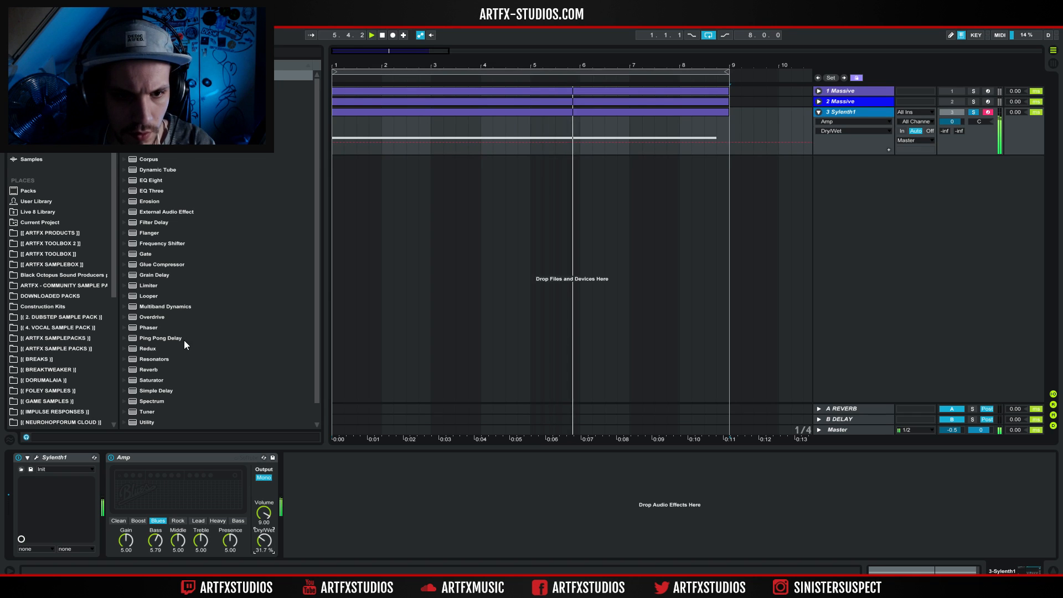
Add EQ Eight after the Amp and cut band 3 by 13.8 dB at 882 Hz.
drag(146, 179, 337, 460)
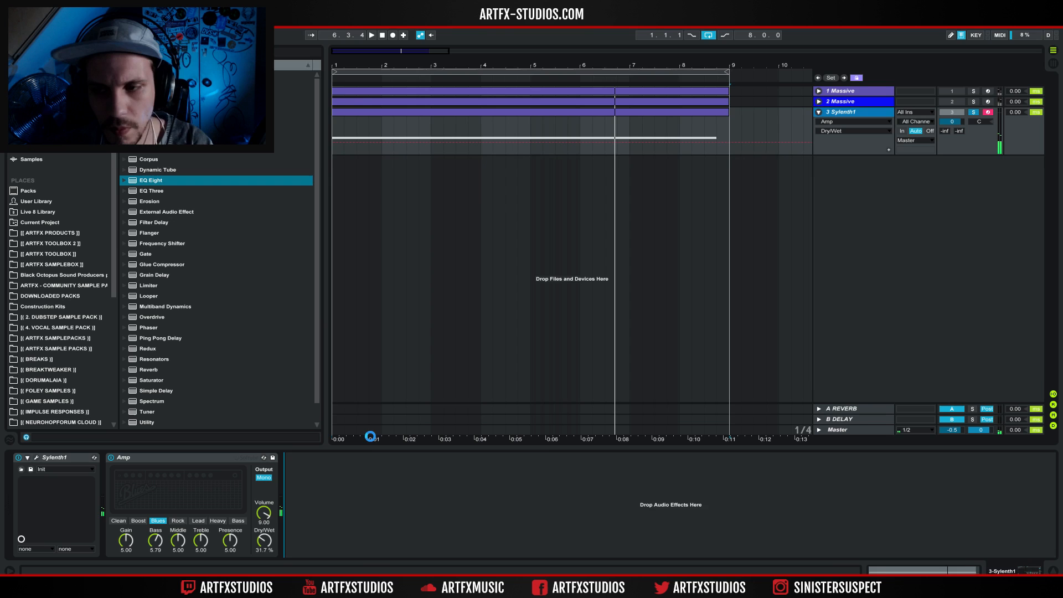
key(space)
click(373, 552)
drag(373, 499, 420, 532)
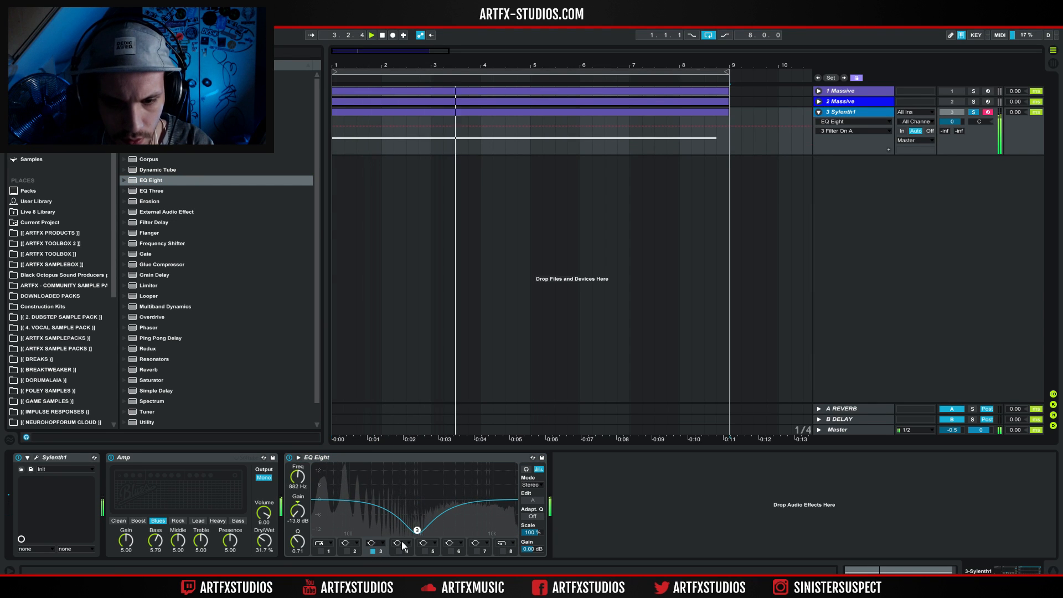
Boost the low end with EQ Eight's band 2 and cut band 6 by 11.3 dB at 18.3 kHz.
click(347, 551)
drag(351, 499, 371, 486)
click(451, 552)
drag(462, 499, 509, 524)
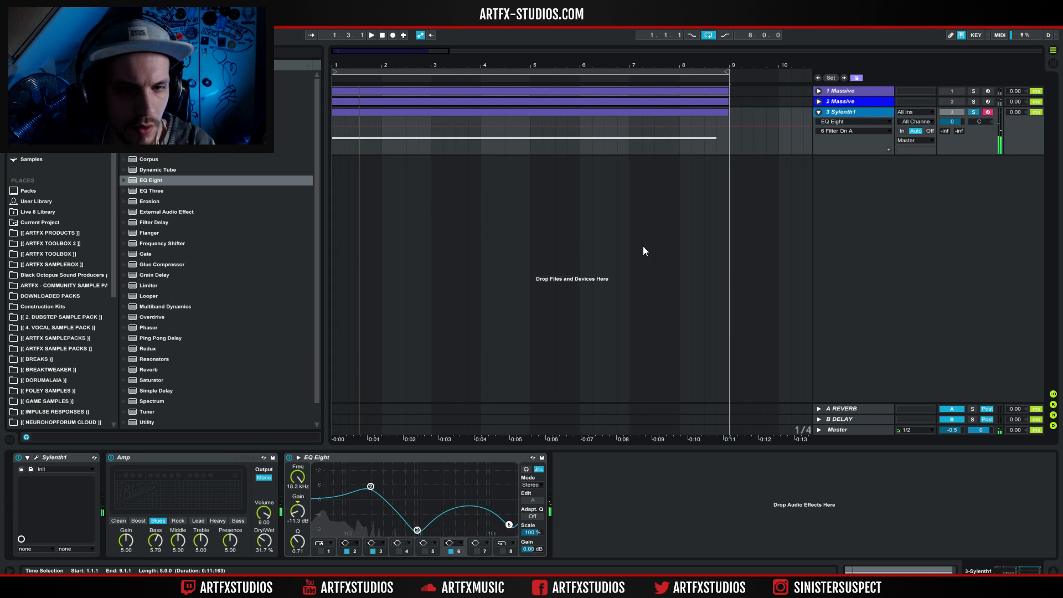
Fold the Sylenth1 track and recolour it blue.
click(818, 112)
right_click(845, 112)
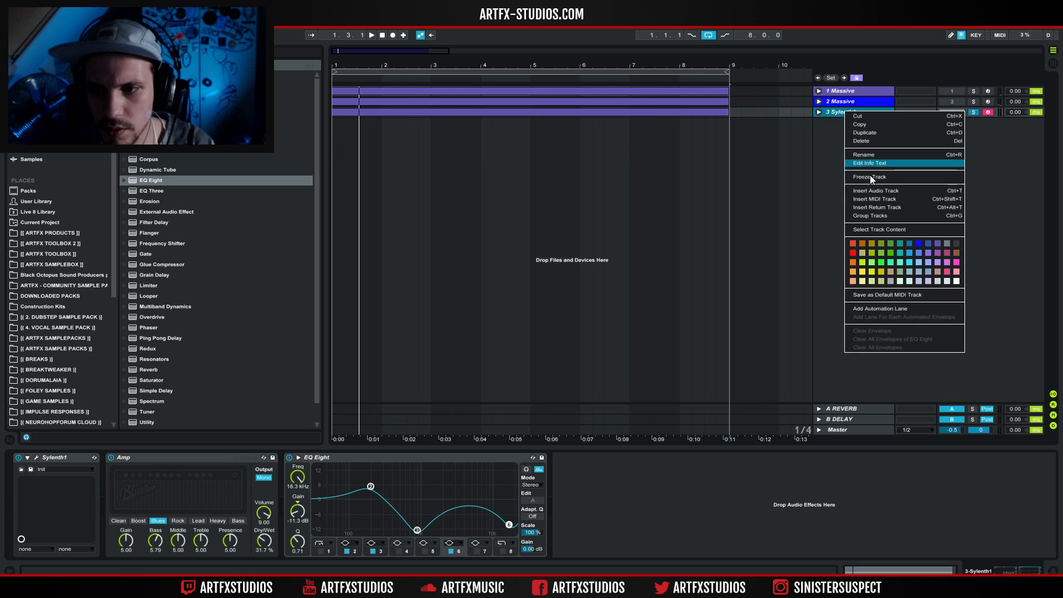
click(904, 263)
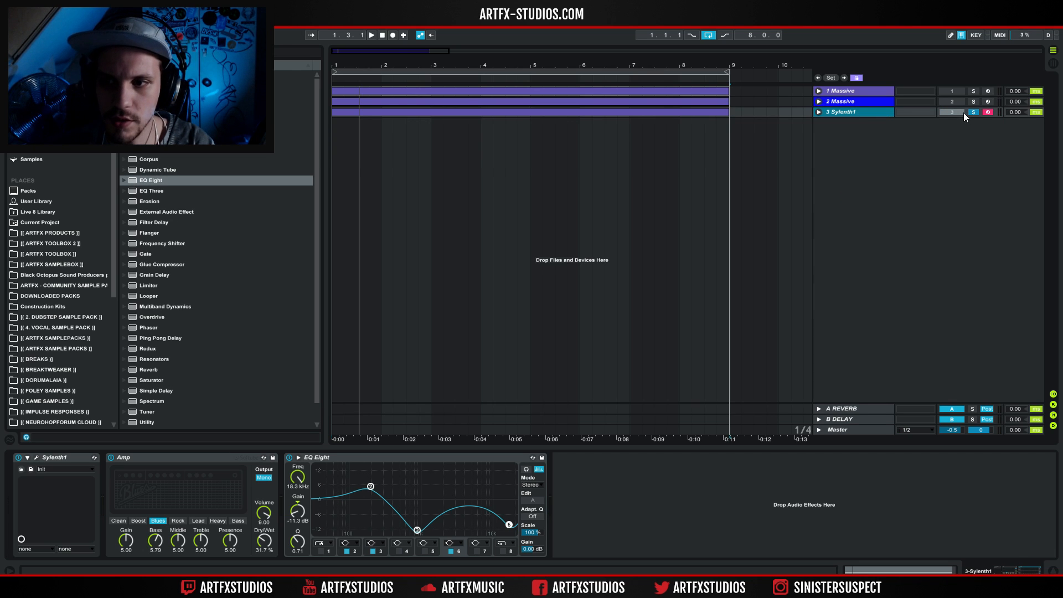
Create a new MIDI track below Sylenth1 and copy the eight-bar clip onto it.
key(ctrl+shift+t)
drag(649, 114, 631, 159)
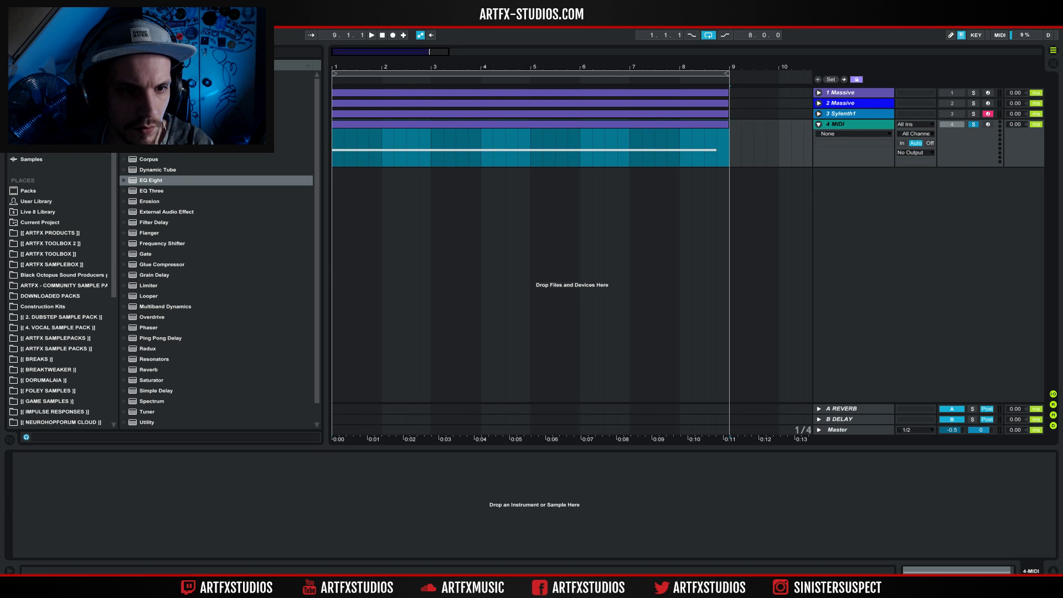
Load Serum_x64 from the Xfer Records plug-ins onto the new MIDI track.
click(32, 138)
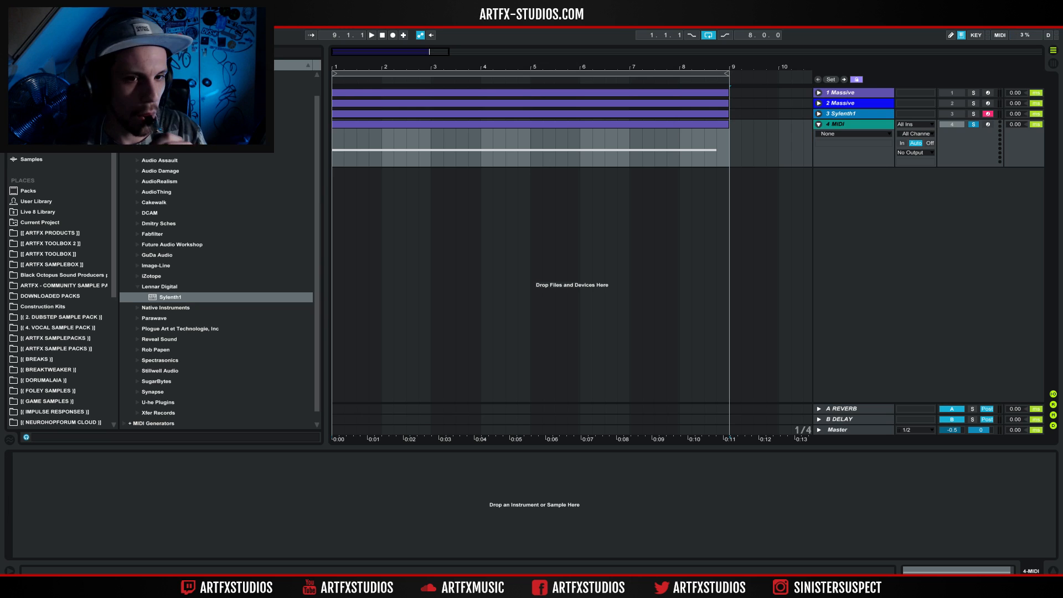
click(137, 287)
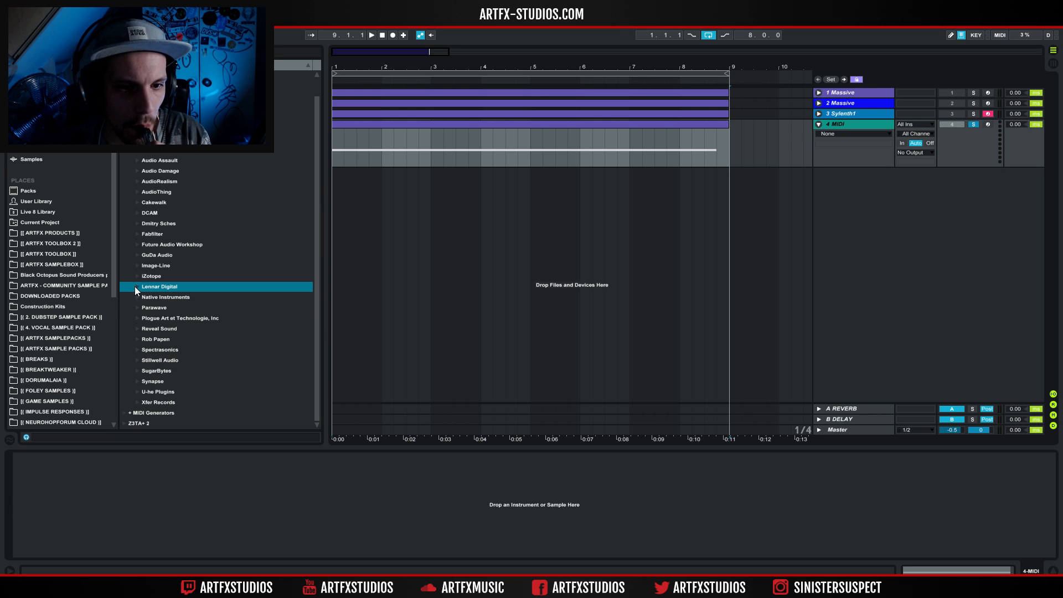
click(137, 401)
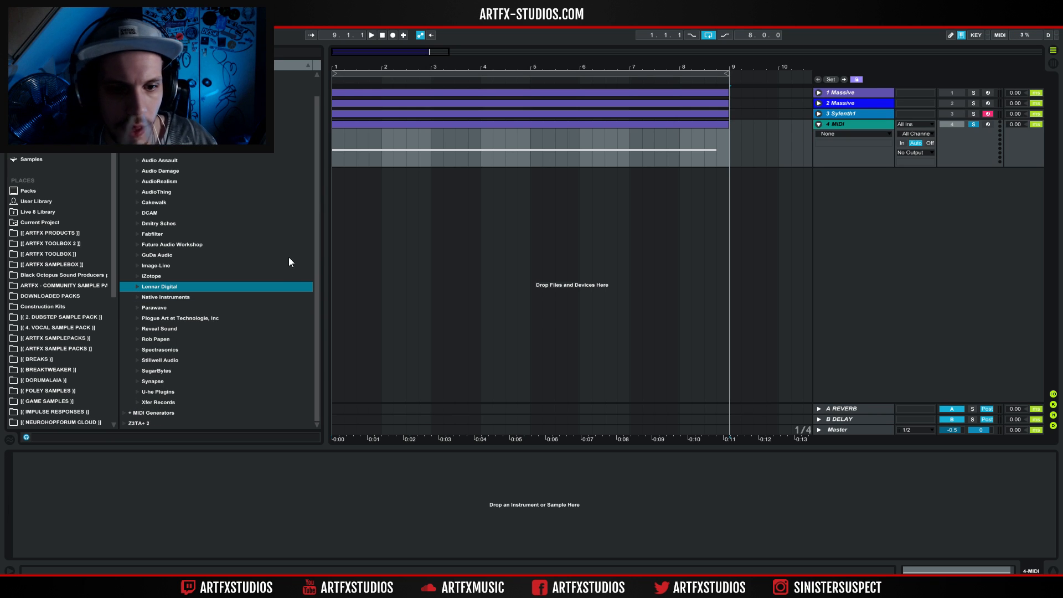
click(189, 394)
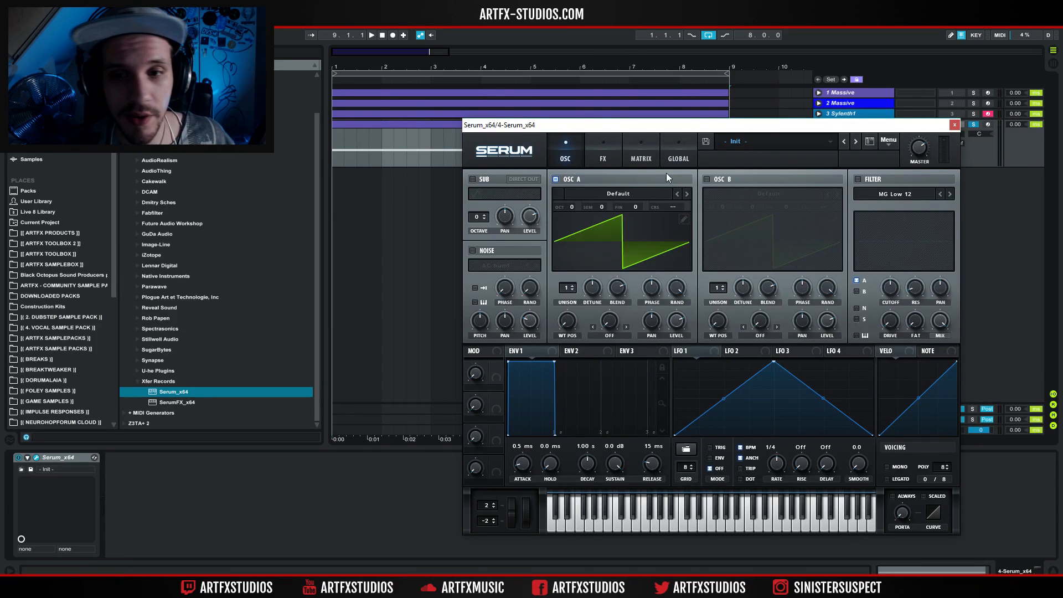
Lower Osc A to octave -2 and set its unison to 2 voices while auditioning the clip.
click(630, 194)
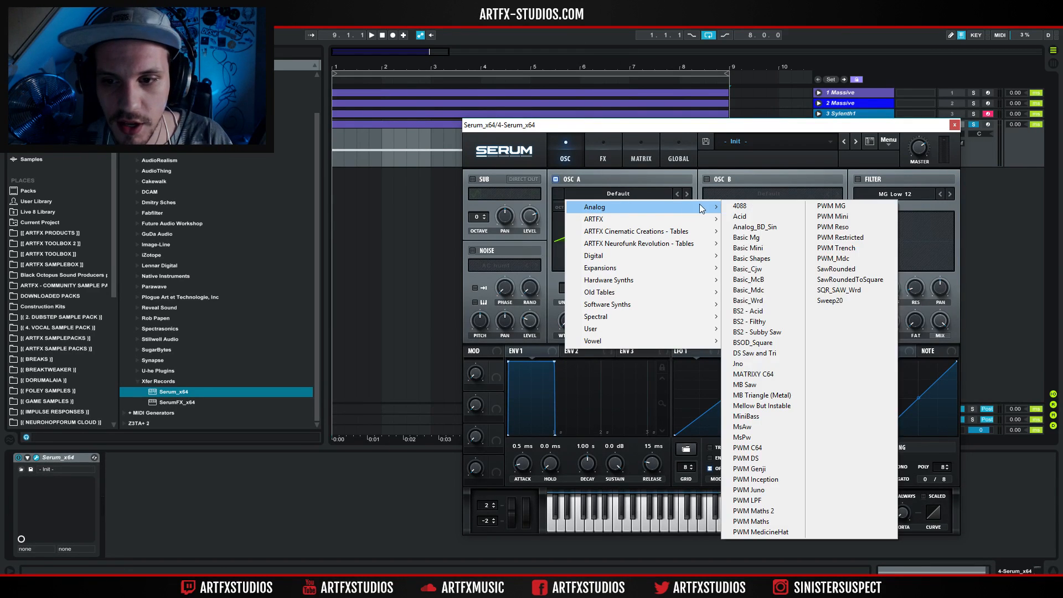
click(619, 177)
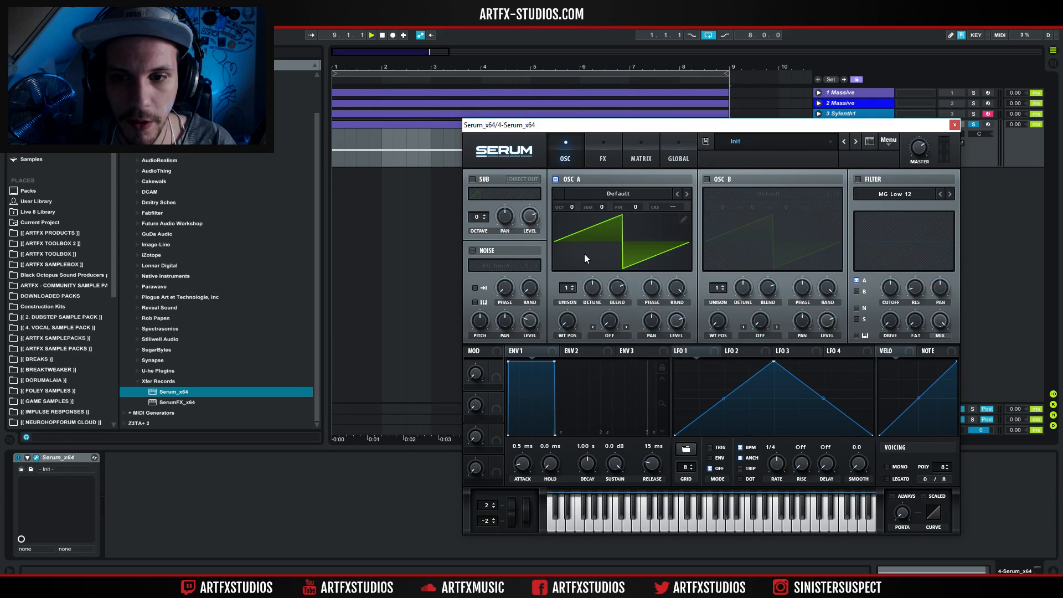
key(space)
key(space)
key(space)
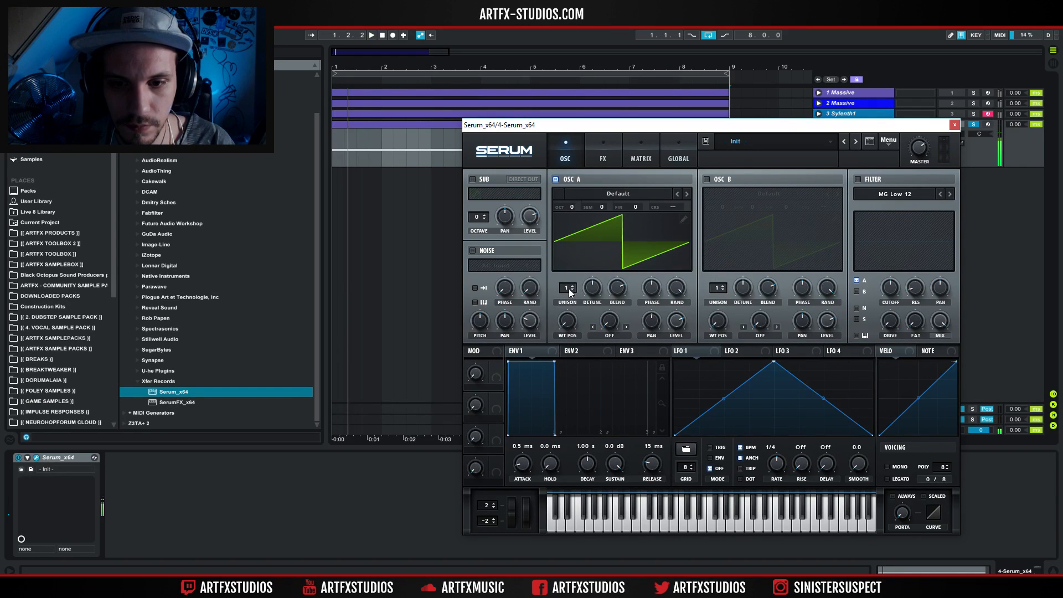
drag(577, 207, 577, 233)
key(space)
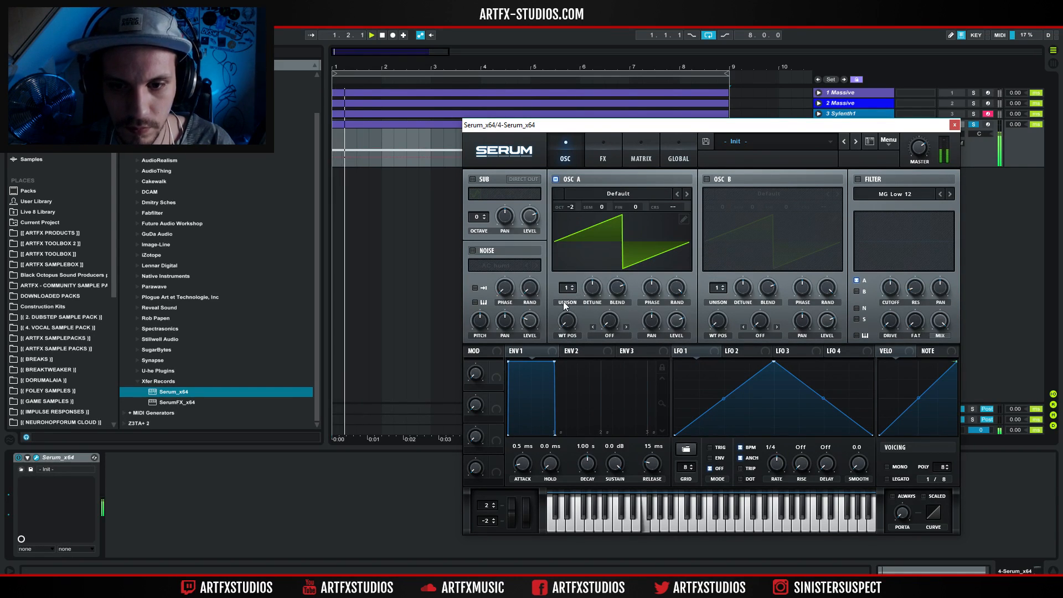
click(571, 286)
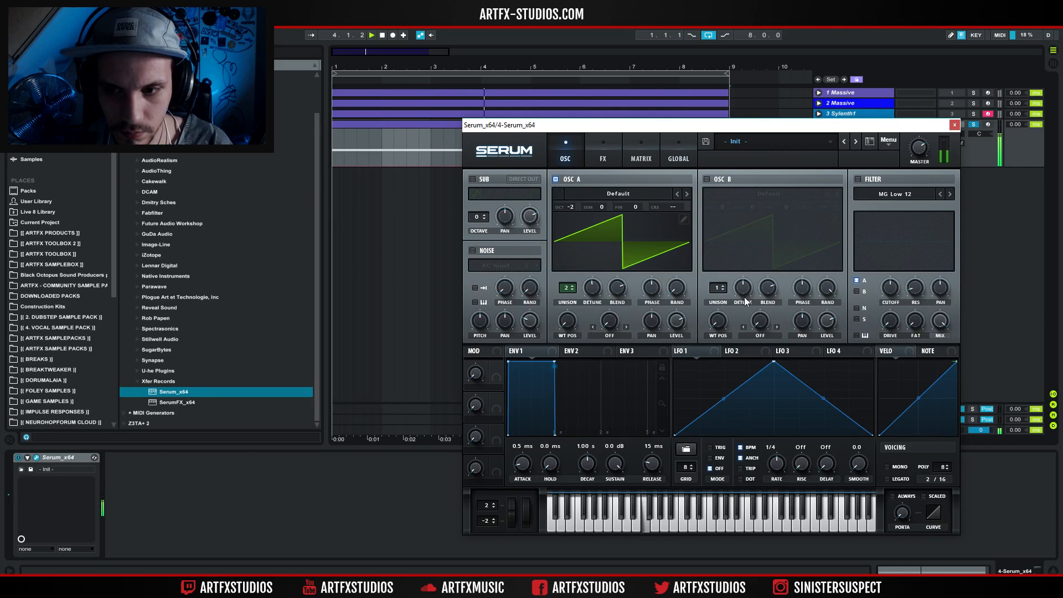
Switch Serum's voicing to mono with legato and arm the Serum track for live playing.
drag(902, 512, 905, 464)
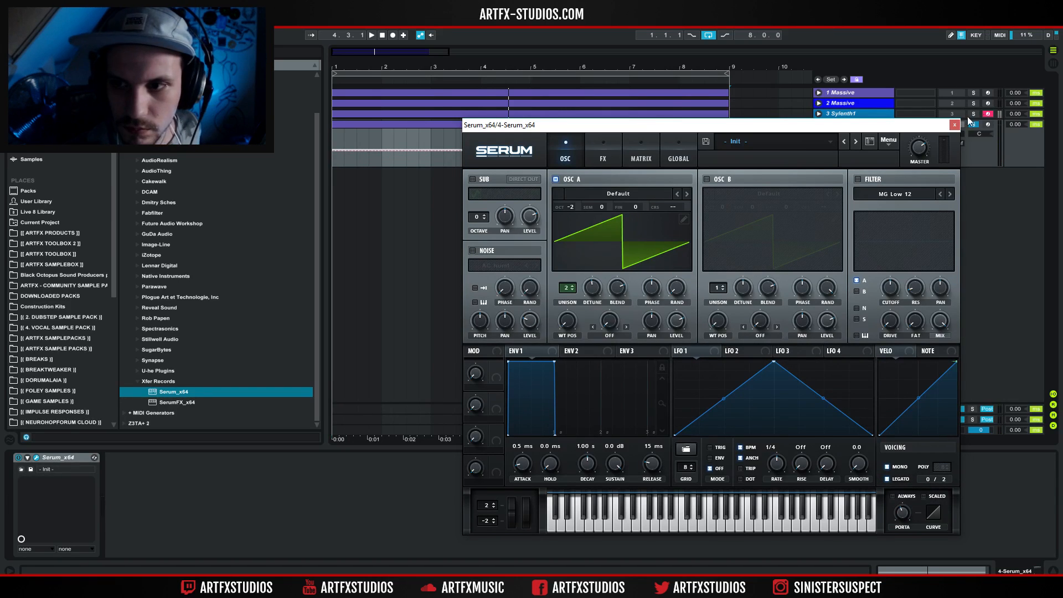
click(987, 124)
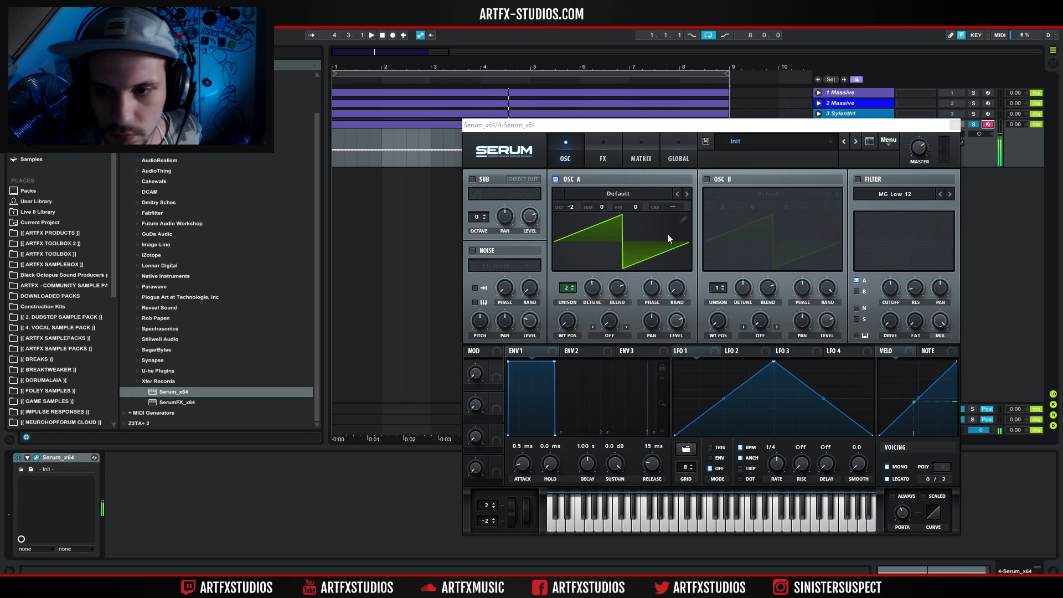
Enable Serum's MG Low 12 filter on Osc A and raise its cutoff and drive.
click(857, 182)
click(856, 182)
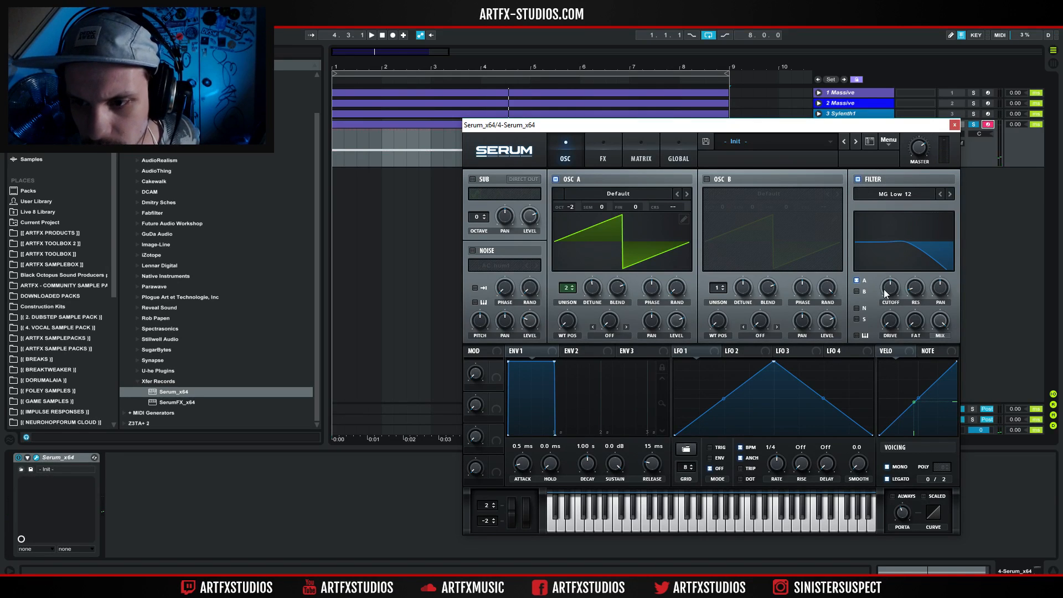
drag(888, 323, 898, 292)
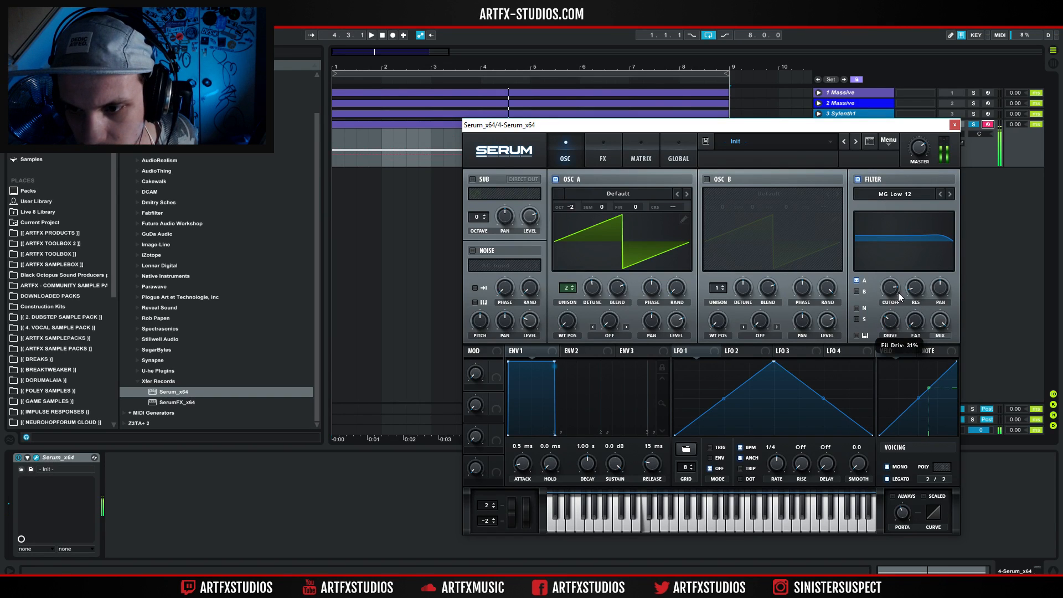
Enable Osc B with the Default wavetable, set its unison to 8 voices and lower its level.
click(705, 179)
drag(713, 291, 744, 288)
drag(824, 321, 823, 344)
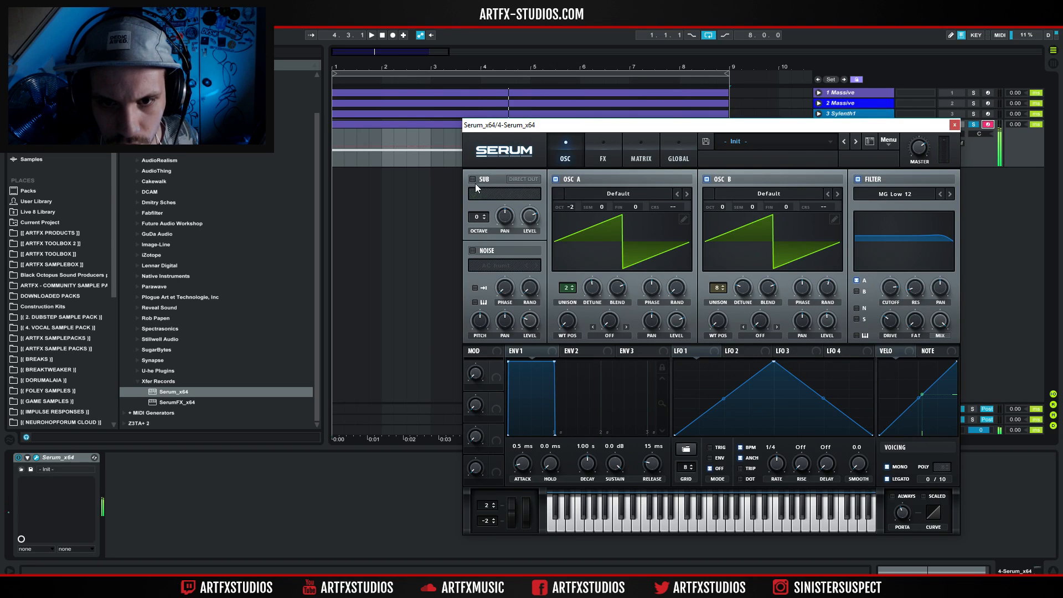
Enable the sine Sub oscillator at octave -2 with Direct Out, and route Osc B through a more open filter.
click(522, 180)
drag(476, 217, 527, 226)
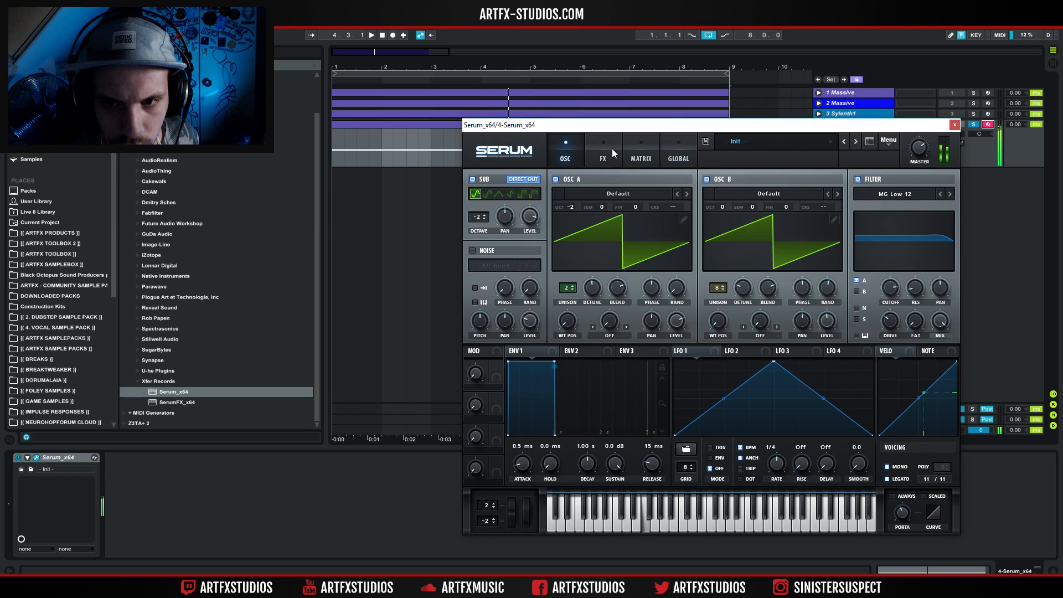
drag(902, 280, 906, 241)
click(864, 292)
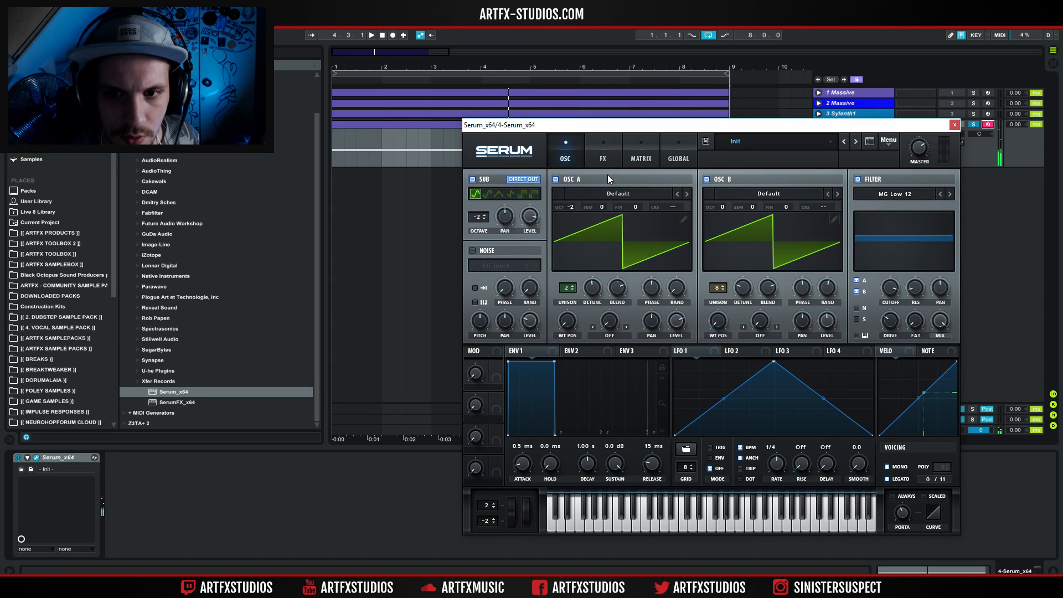
Add the Hyper/Dimension effect and reduce the Hyper mix.
click(603, 154)
click(476, 181)
drag(776, 189, 775, 223)
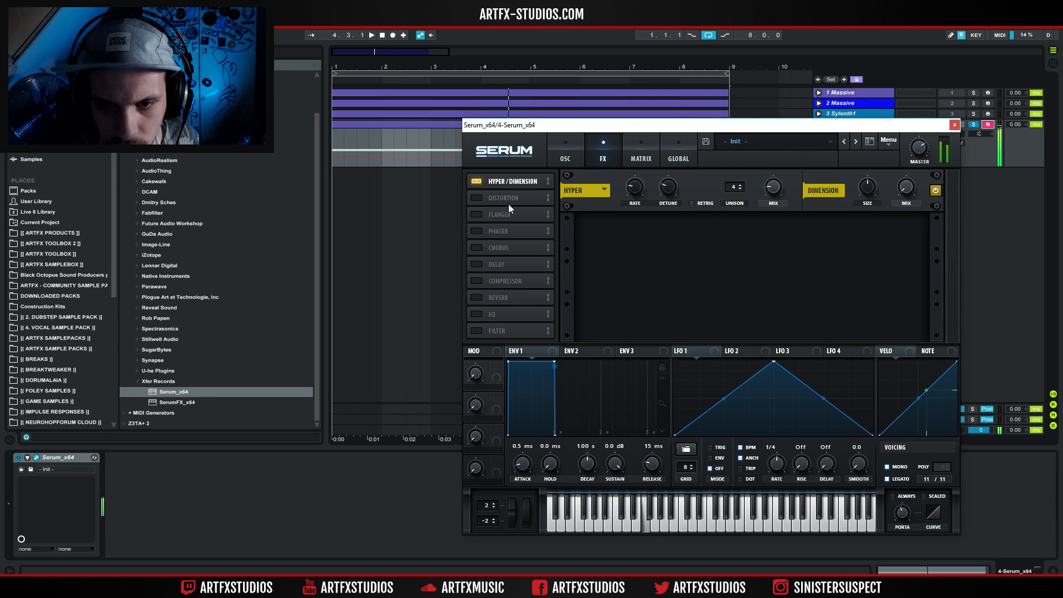
Add Distortion in Diode 1 mode and adjust its drive and mix.
click(480, 197)
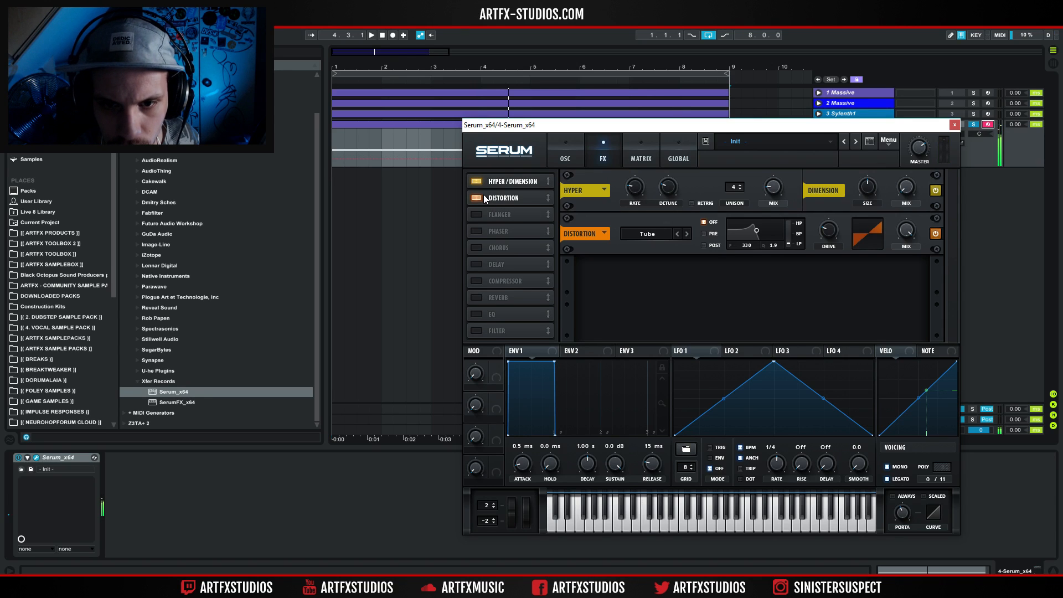
click(656, 233)
click(669, 286)
drag(830, 235, 845, 185)
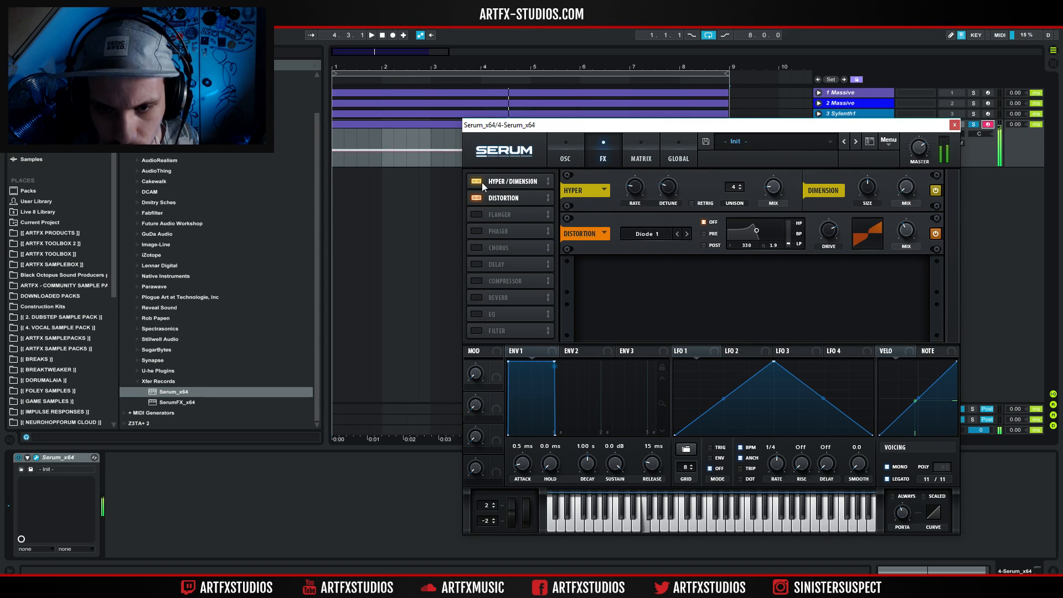
Add a Flanger with a reduced mix and a Chorus with its filter switched to HPF.
click(476, 217)
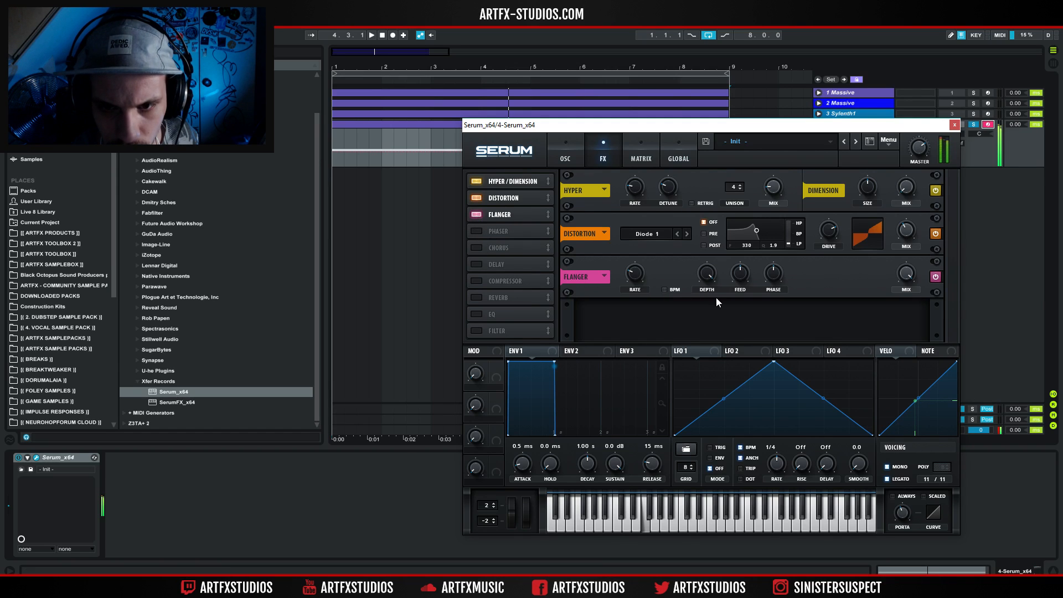
drag(899, 281, 872, 351)
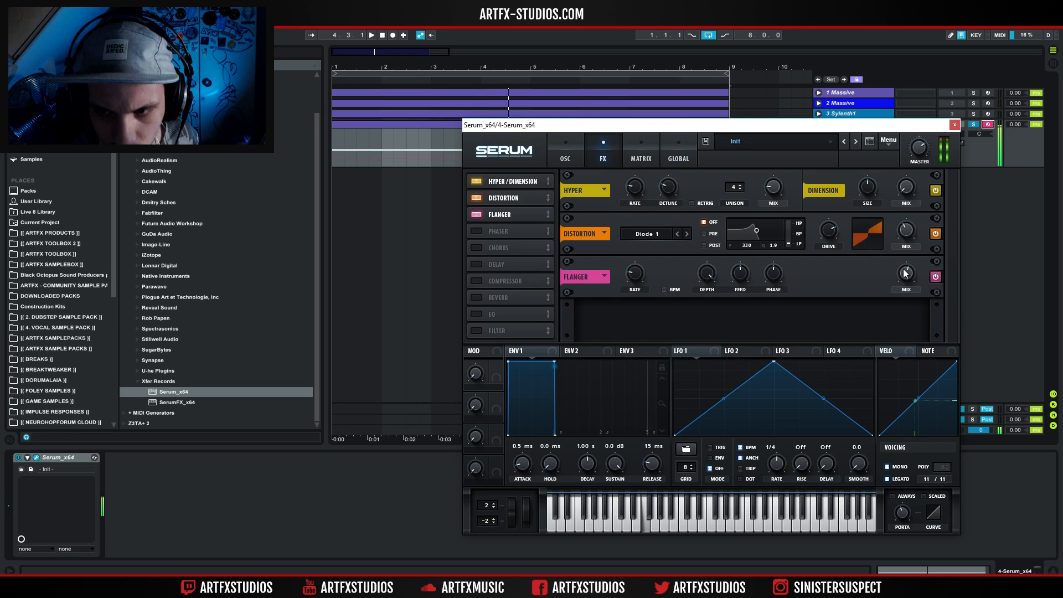
click(493, 248)
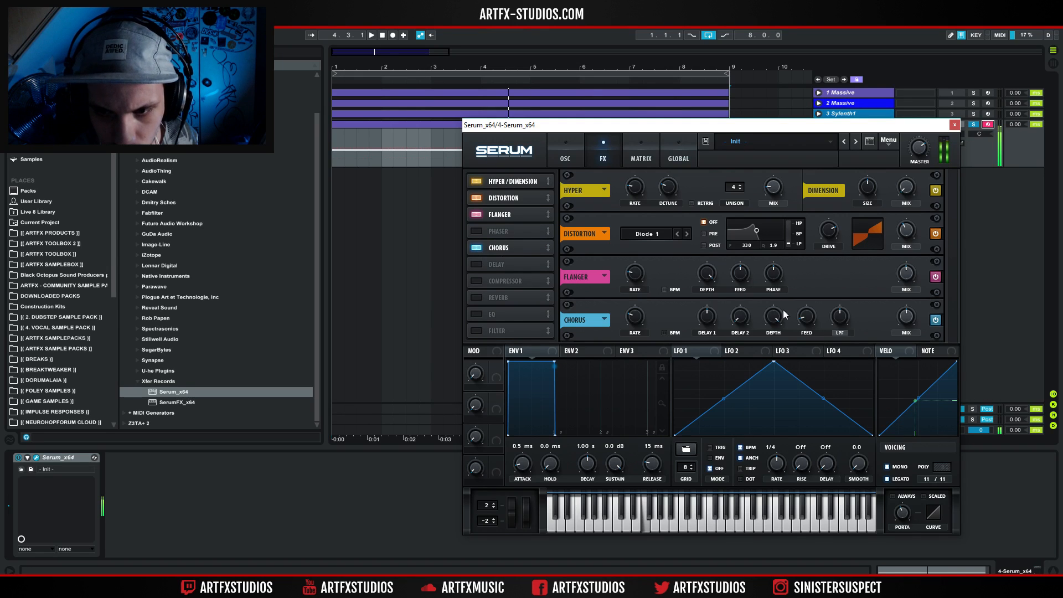
click(838, 332)
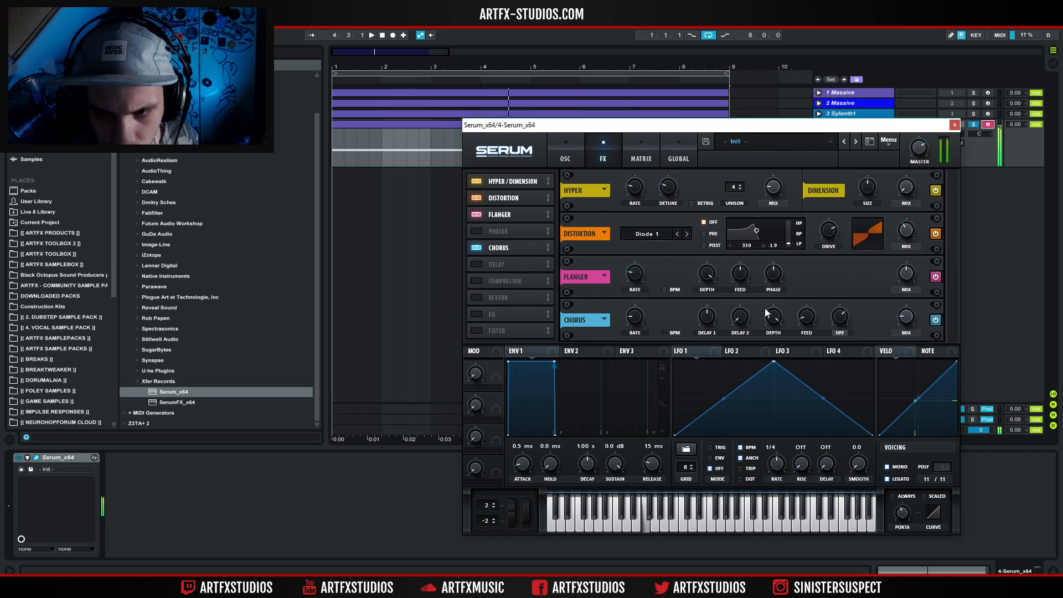
Add the Compressor effect and raise its gain to about 6.5 dB.
click(480, 282)
scroll(952, 321, down, 1)
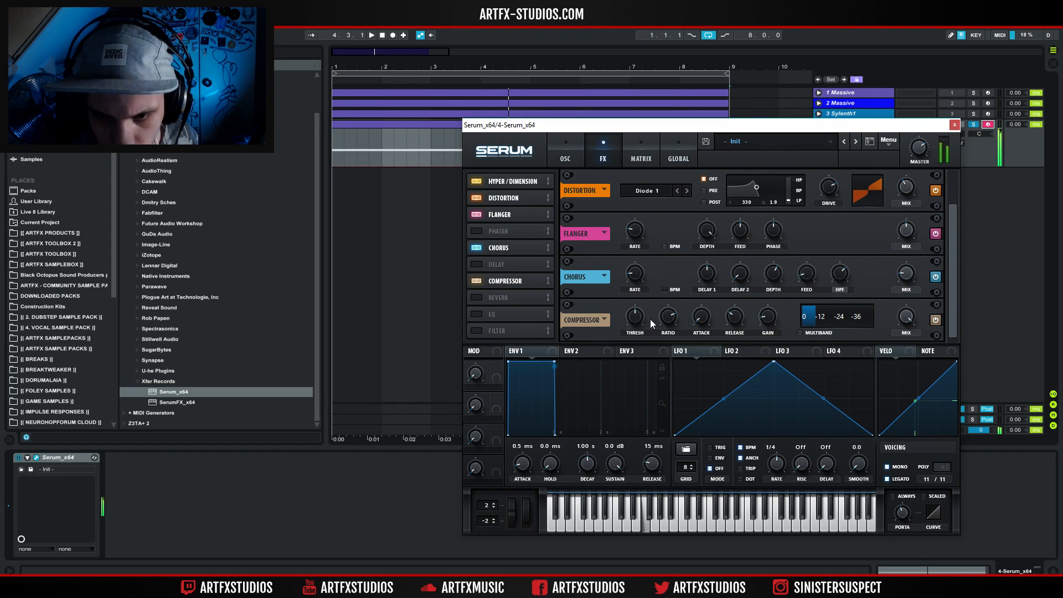
mouse_move(764, 324)
mouse_down()
mouse_move(765, 302)
mouse_move(774, 311)
mouse_up()
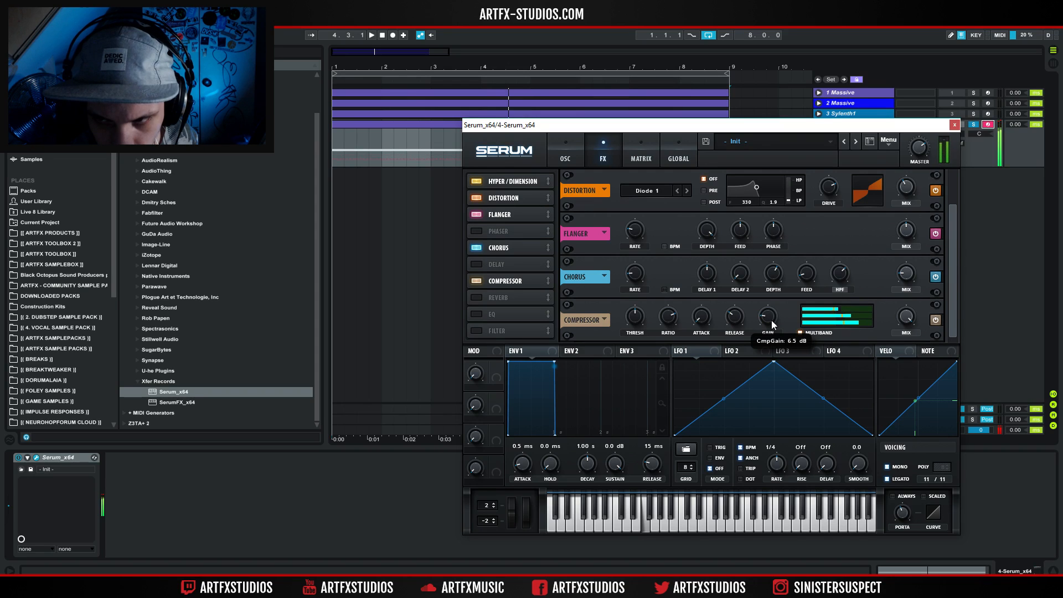
Try the Compressor's multiband mode with adjusted band levels.
mouse_move(831, 310)
drag(840, 319, 836, 317)
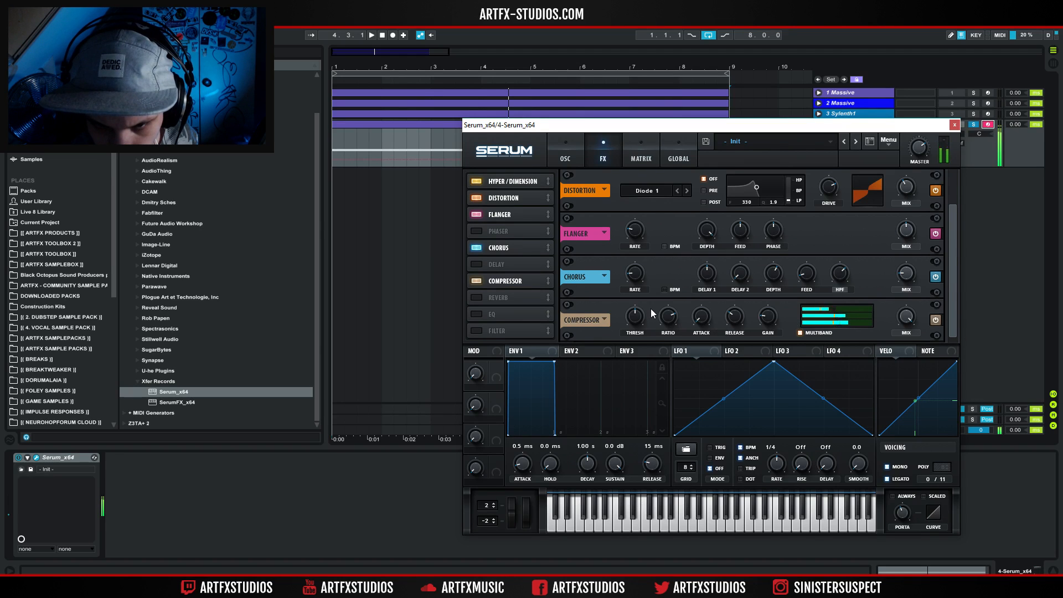
drag(853, 314, 838, 313)
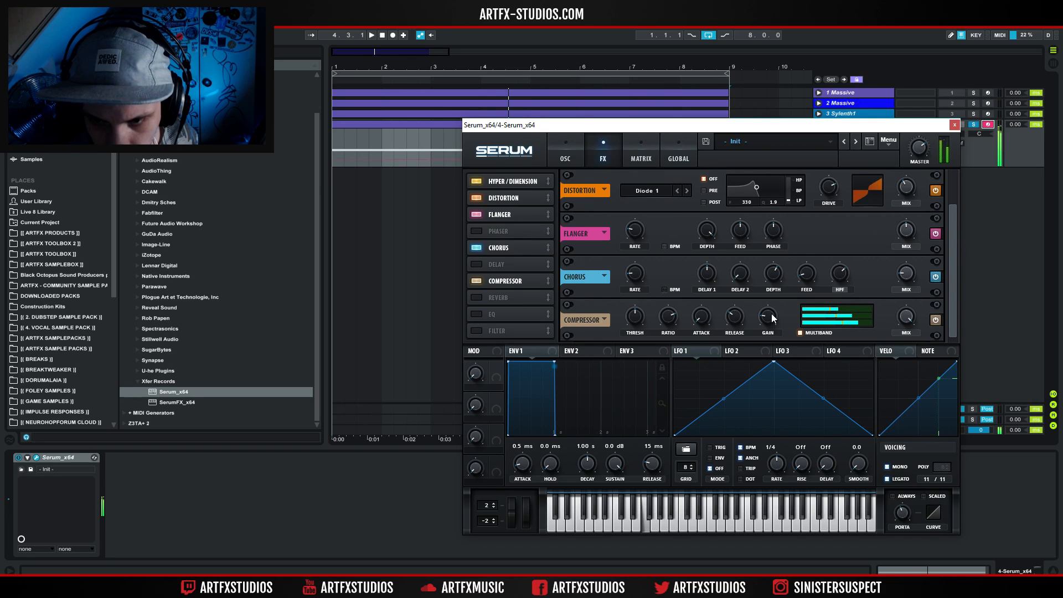
click(815, 331)
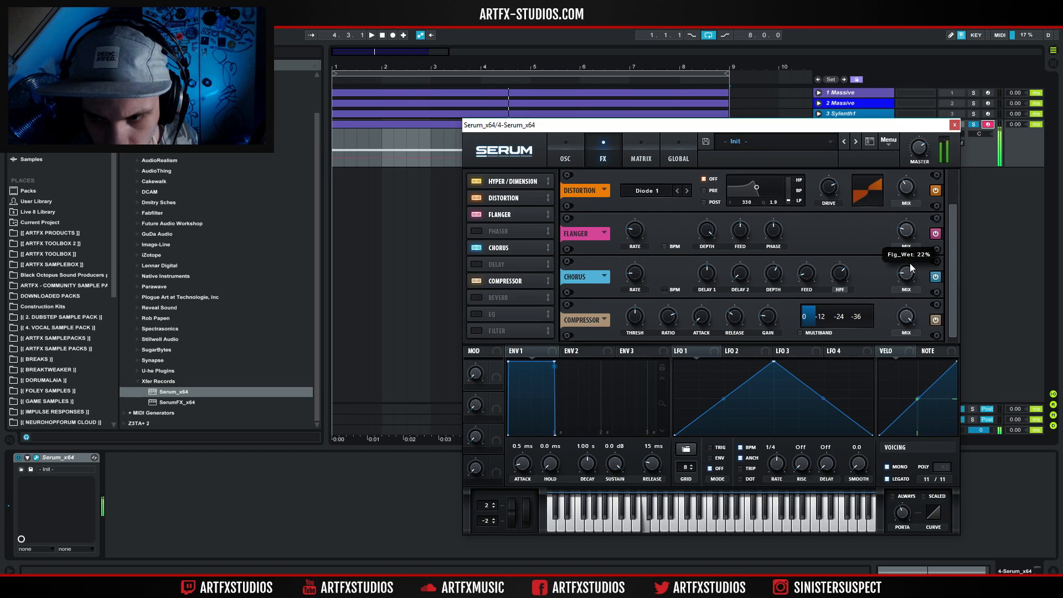
Add the Filter effect as Phs 48L6+, set HP FRQ to about 67% and adjust its cutoff and resonance.
click(491, 331)
click(636, 324)
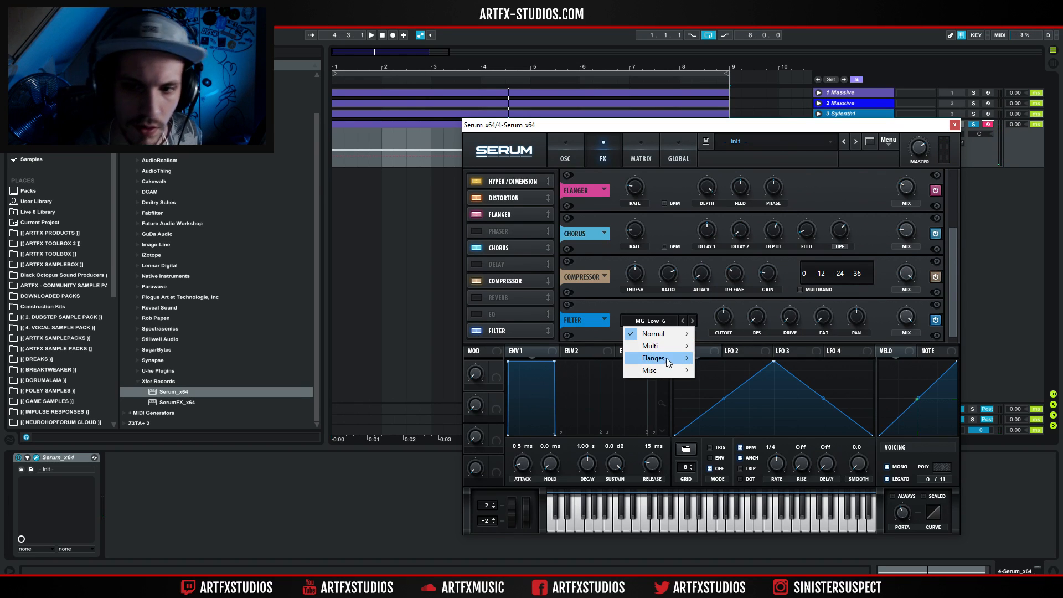
mouse_move(666, 357)
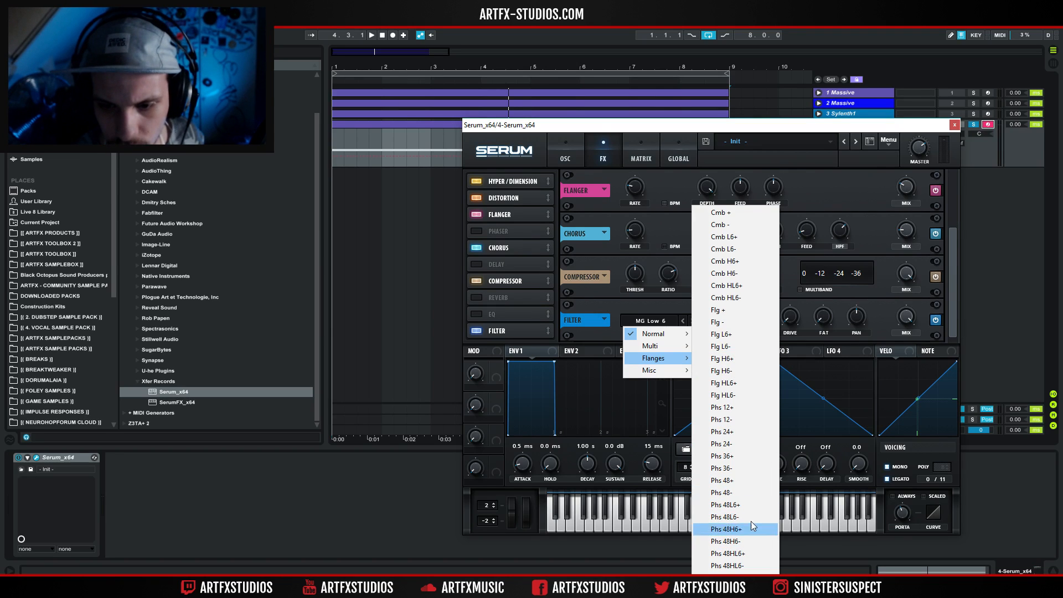
click(741, 505)
drag(723, 325, 835, 280)
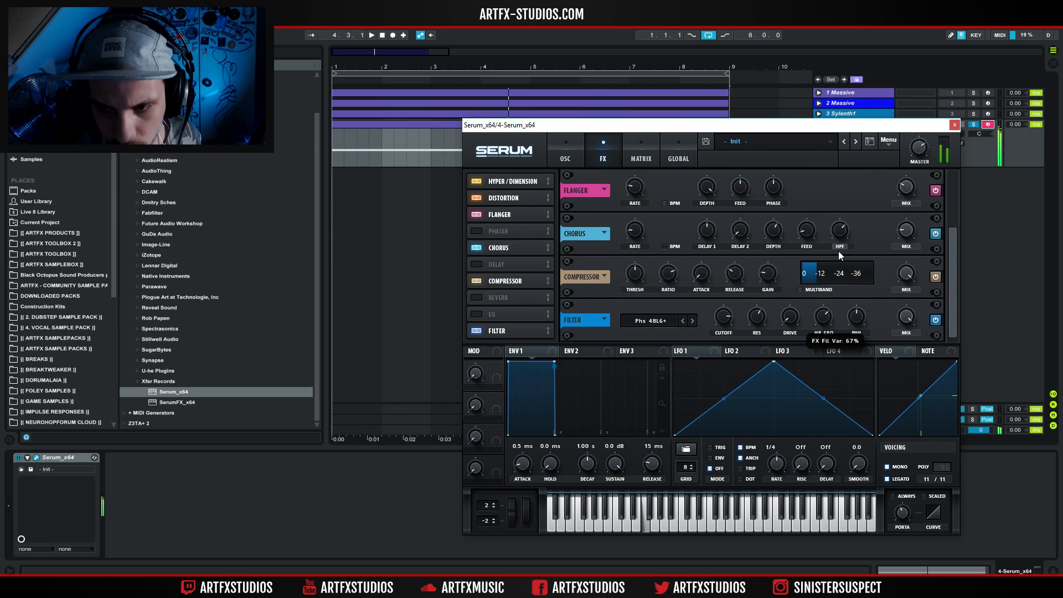
mouse_move(726, 313)
mouse_down()
mouse_move(726, 369)
mouse_move(740, 308)
mouse_up()
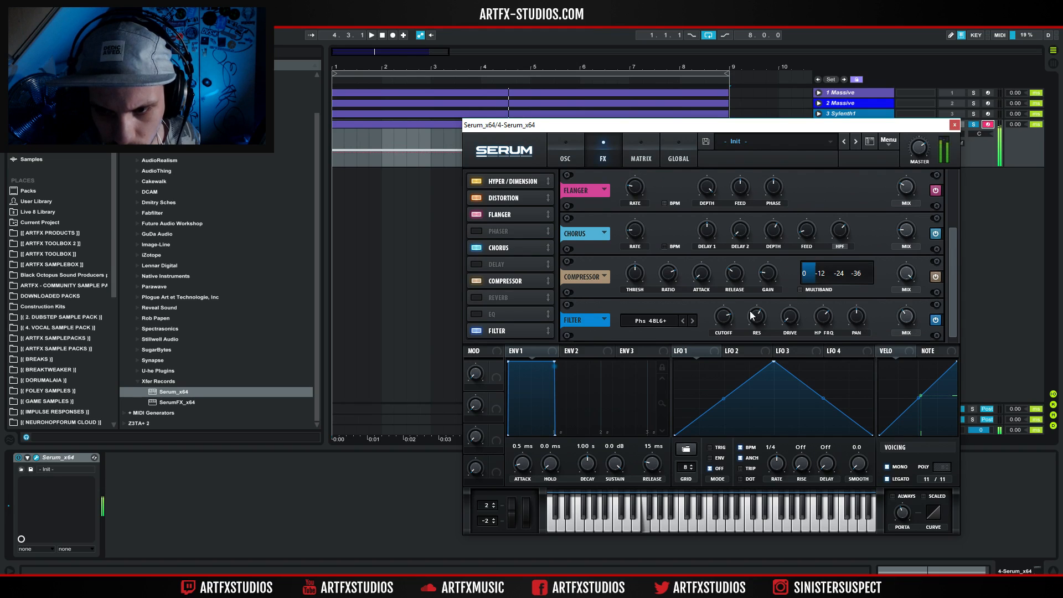
Modulate the effect filter's cutoff with LFO 1 at a one-bar rate in Trig mode.
drag(678, 351, 713, 300)
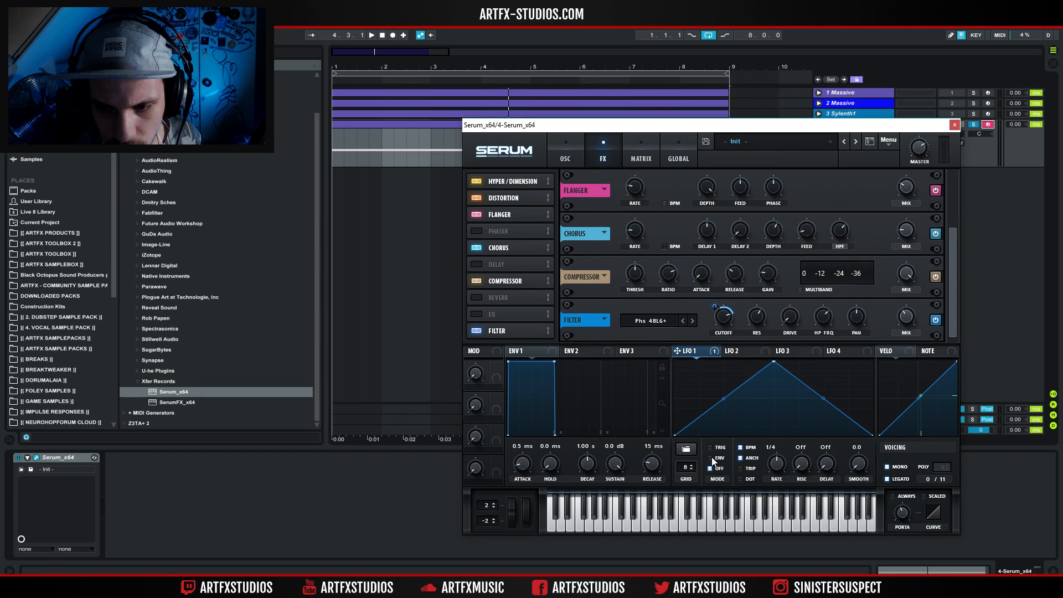
drag(777, 461, 780, 478)
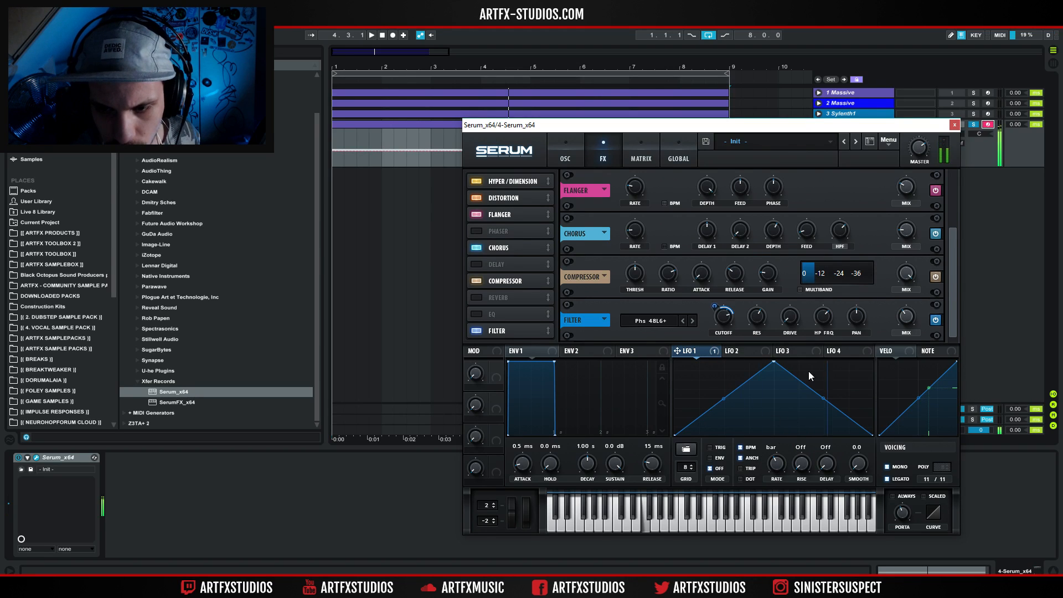
click(709, 447)
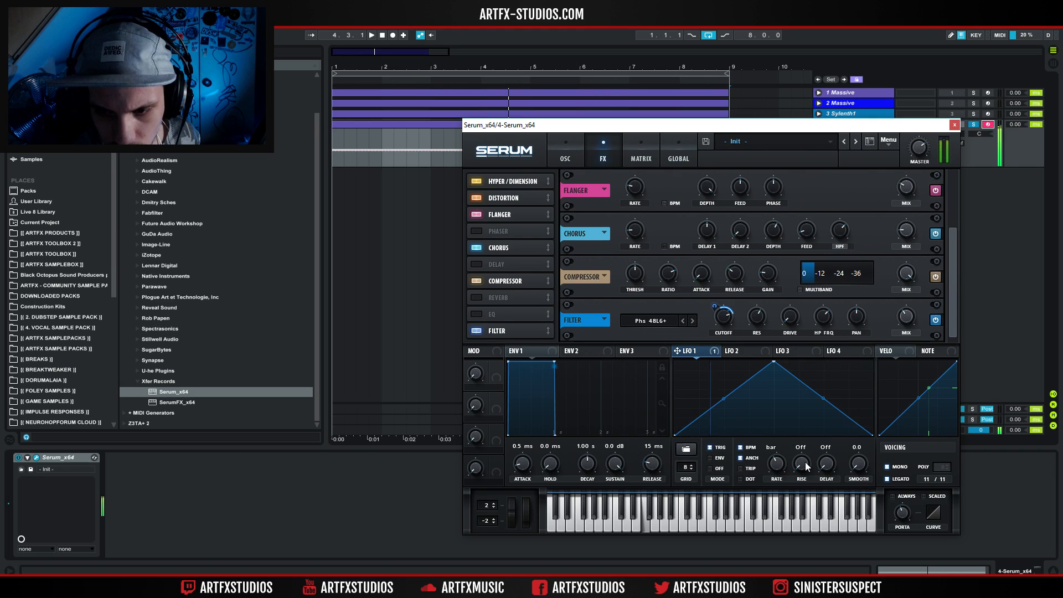
Slow LFO 1 to a four-bar rate and set oscillator B's octave to -1.
drag(775, 472, 778, 486)
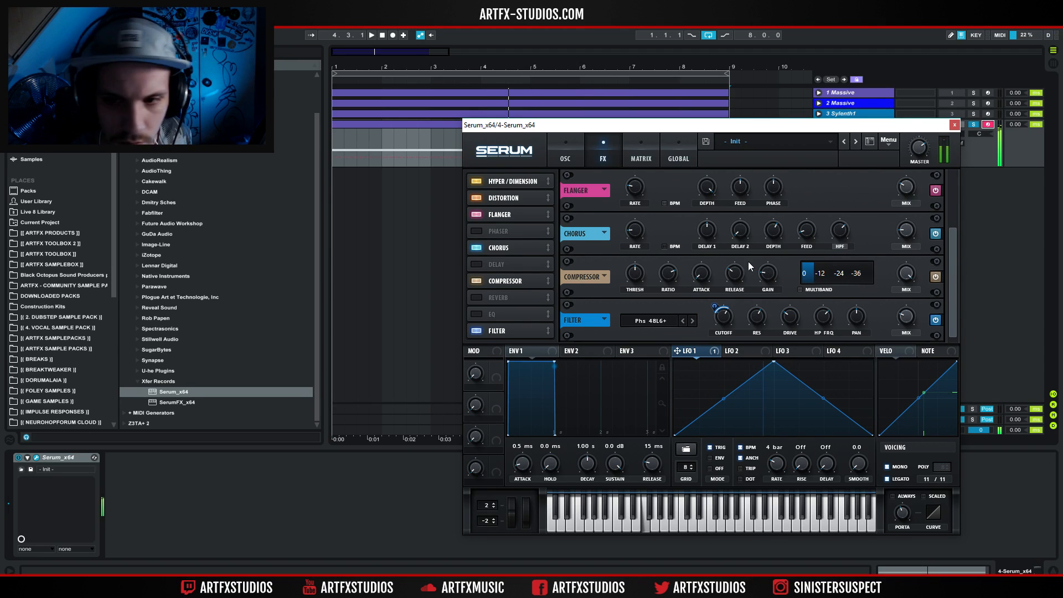
click(567, 143)
drag(720, 204, 722, 218)
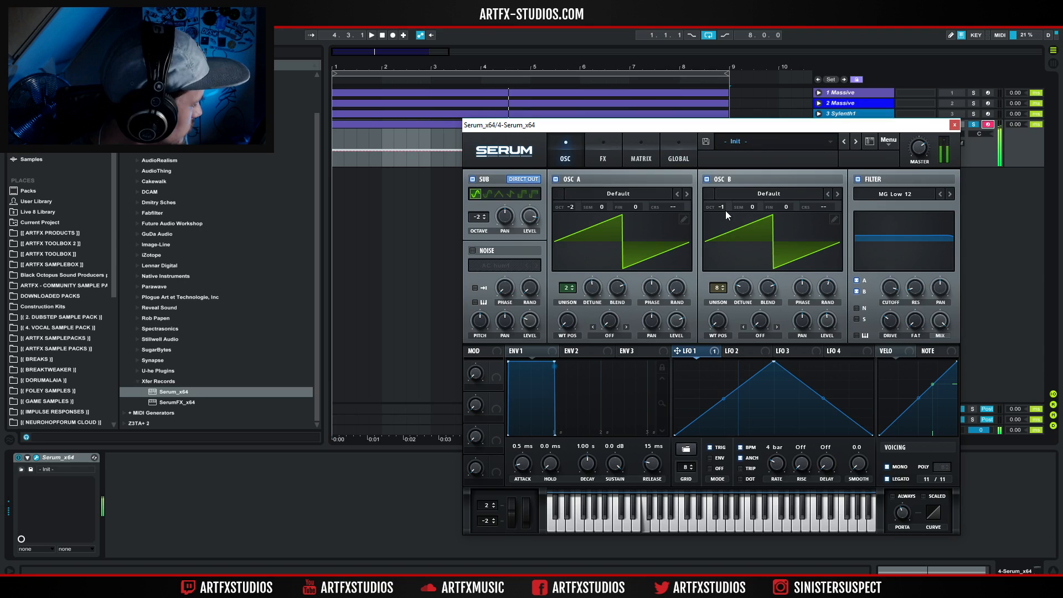
Close the Serum window and give track 4 a new colour.
click(955, 124)
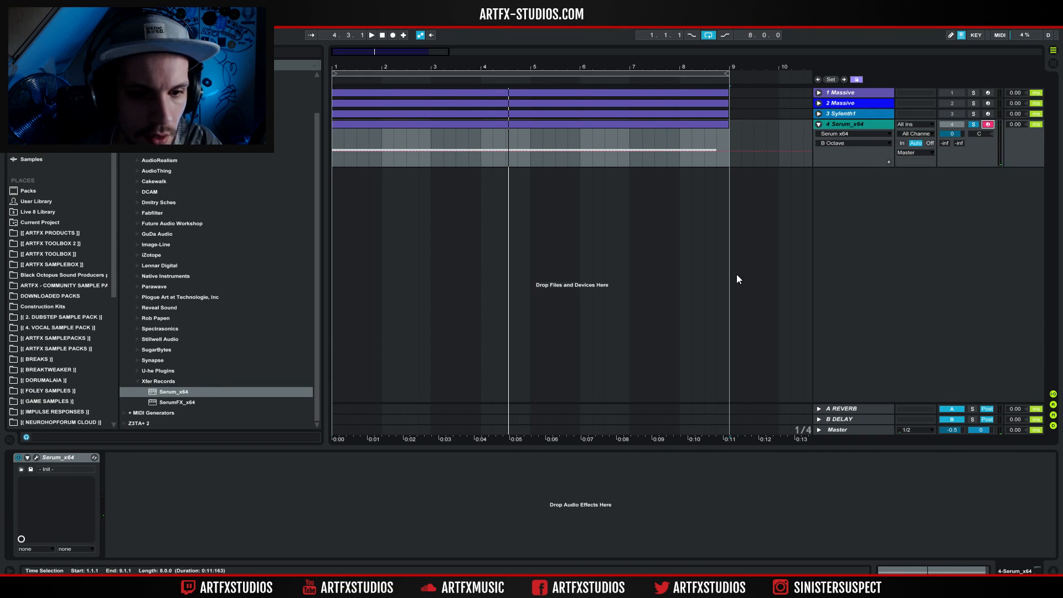
right_click(860, 122)
click(890, 215)
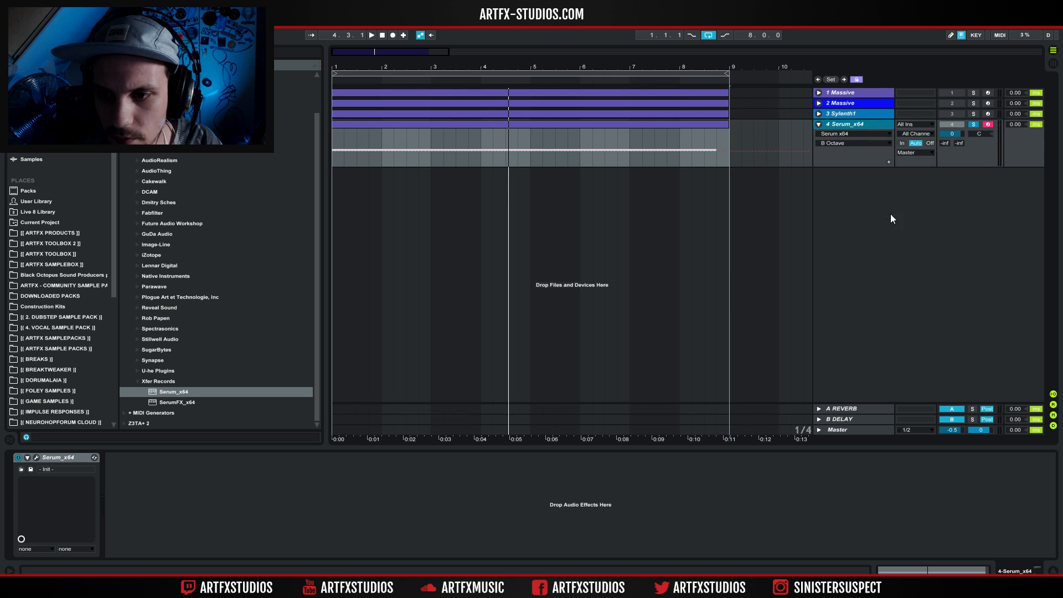
Add a new MIDI track holding a copy of track 4's eight-bar clip and load Serum_x64 on it.
key(ctrl+shift+t)
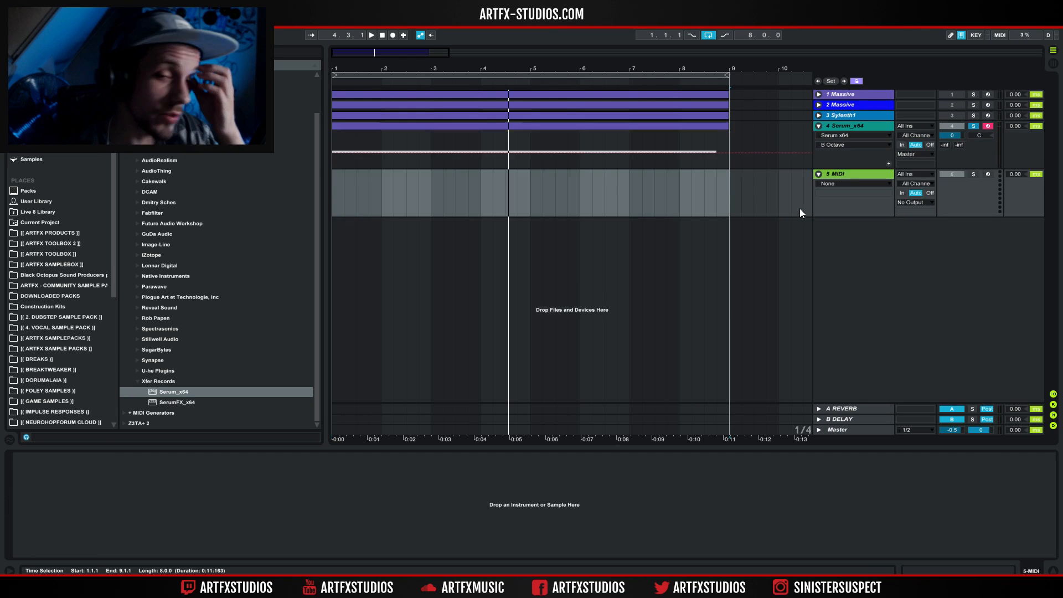
drag(529, 126, 508, 176)
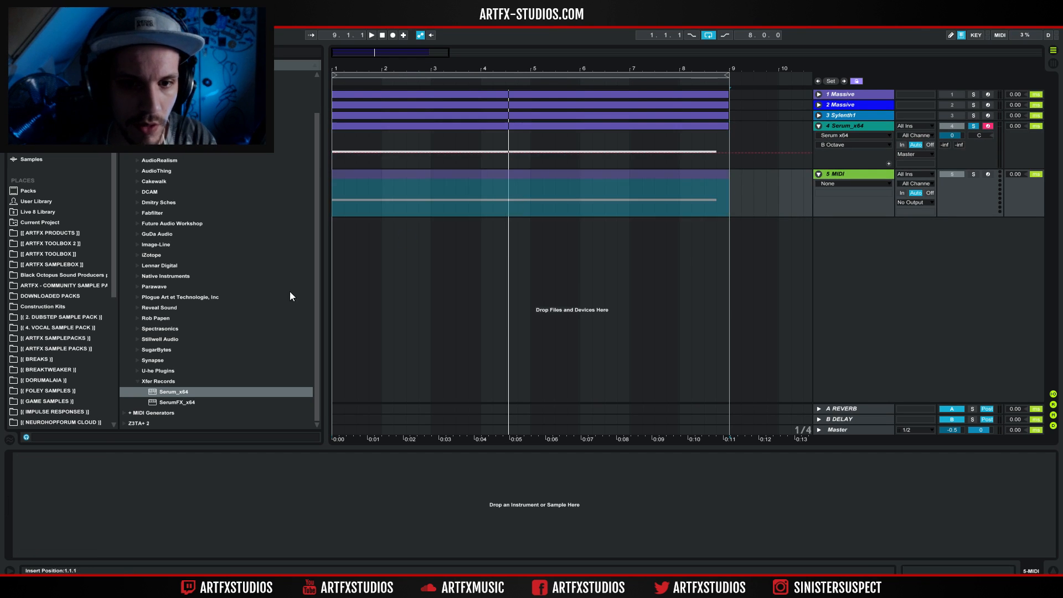
click(184, 395)
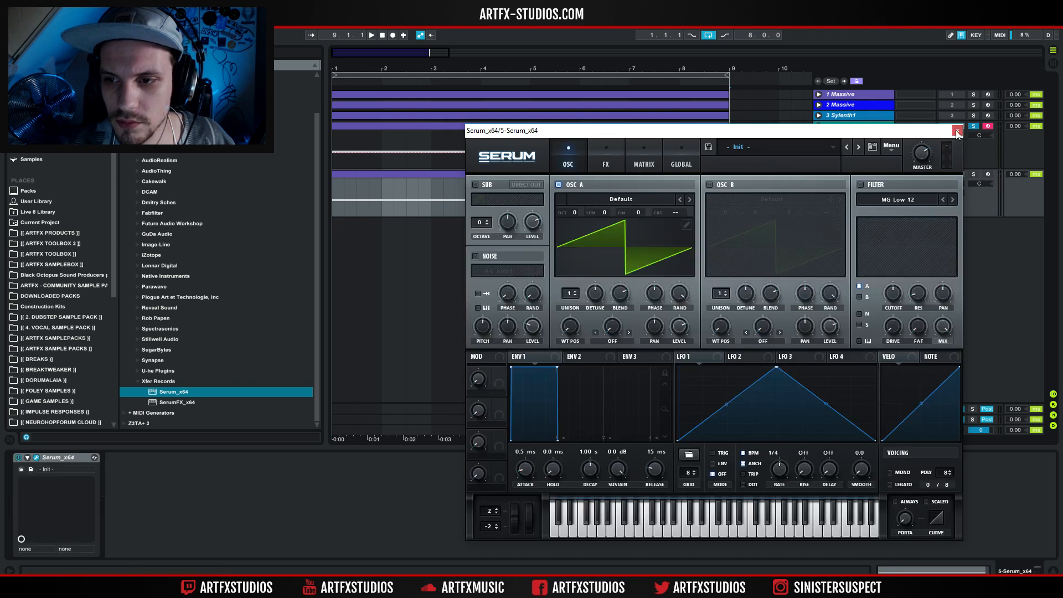
click(957, 130)
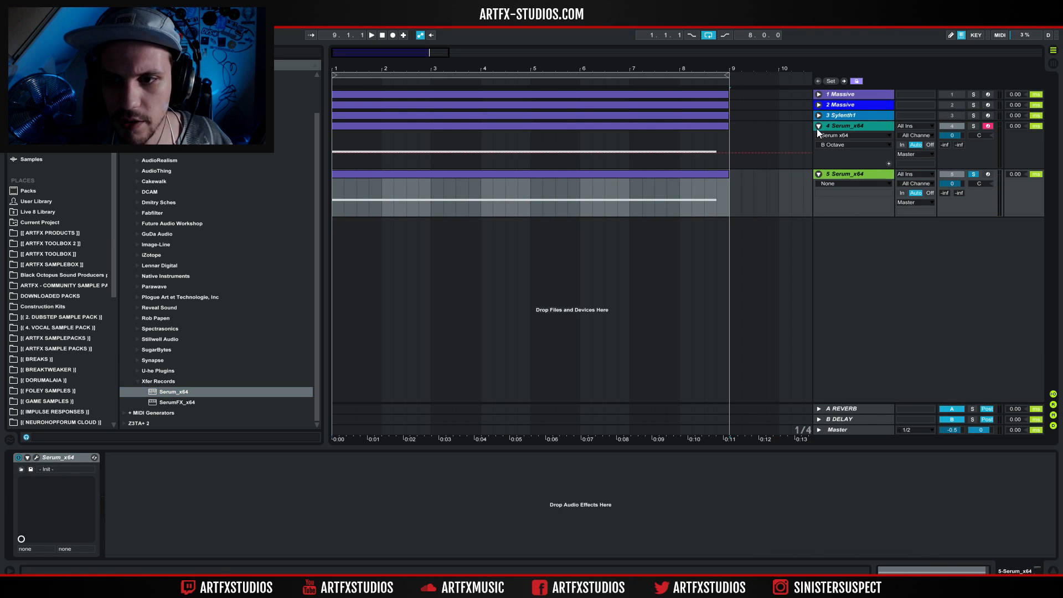
Collapse track 4 and change track 5's colour to blue.
click(817, 127)
right_click(845, 138)
click(838, 158)
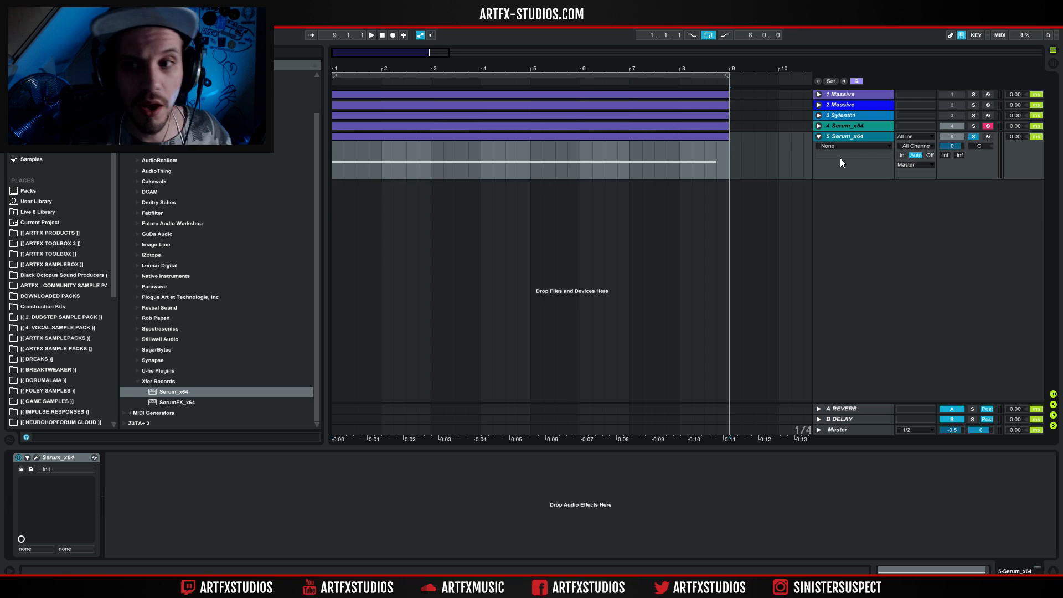
In track 5's Serum, load the Alien Factory wavetable into oscillator A and modulate its wavetable position with LFO 1.
click(36, 458)
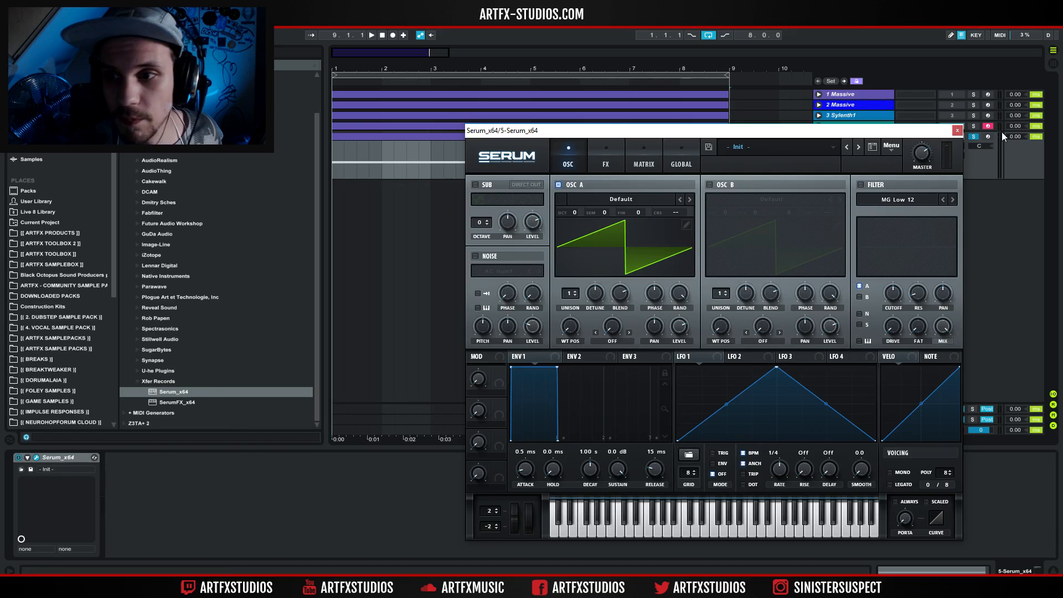
click(973, 126)
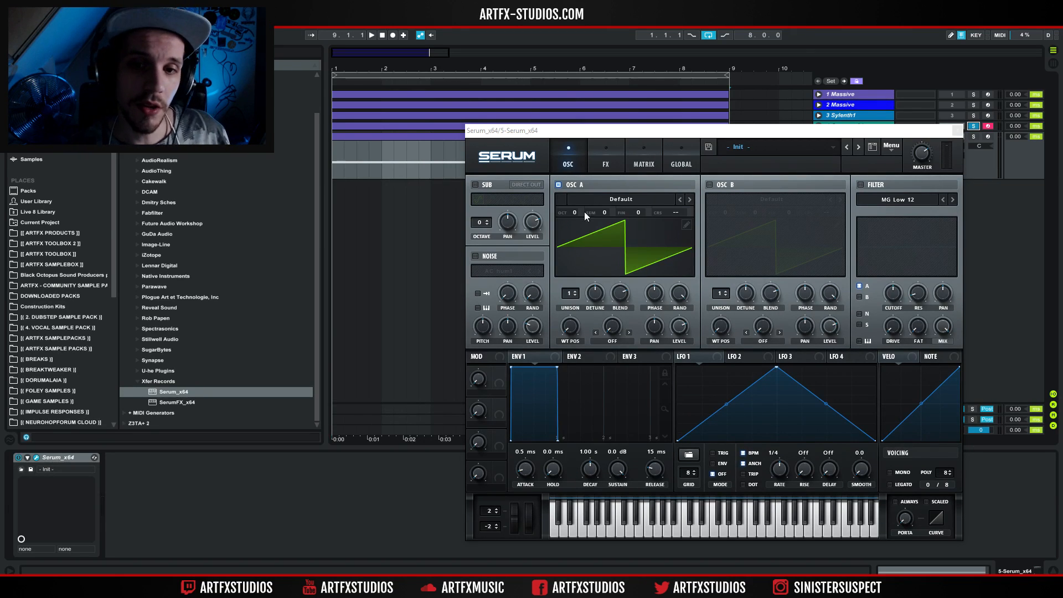
click(620, 197)
mouse_move(622, 249)
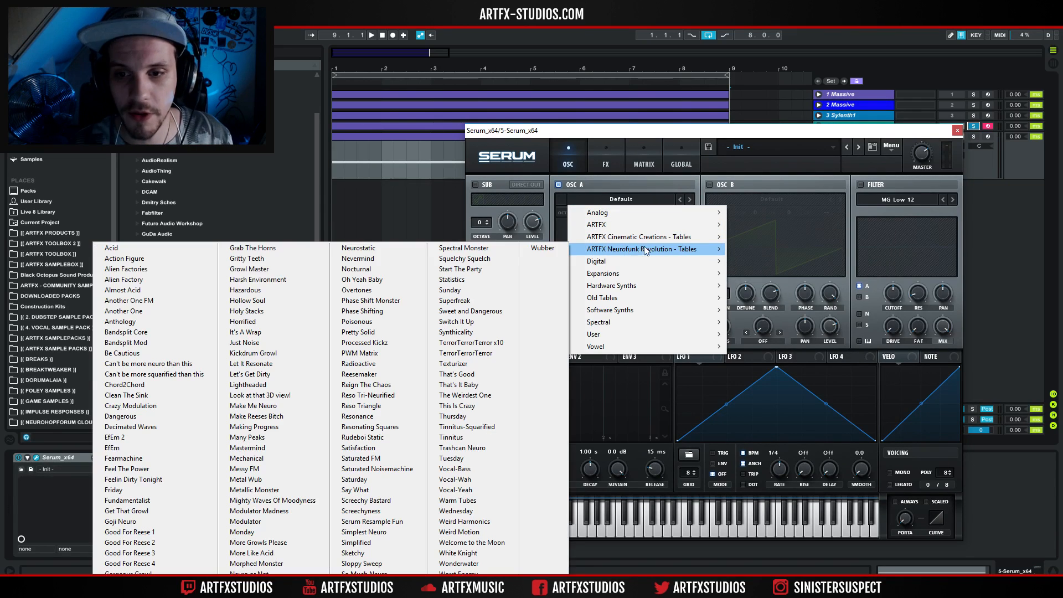
click(140, 280)
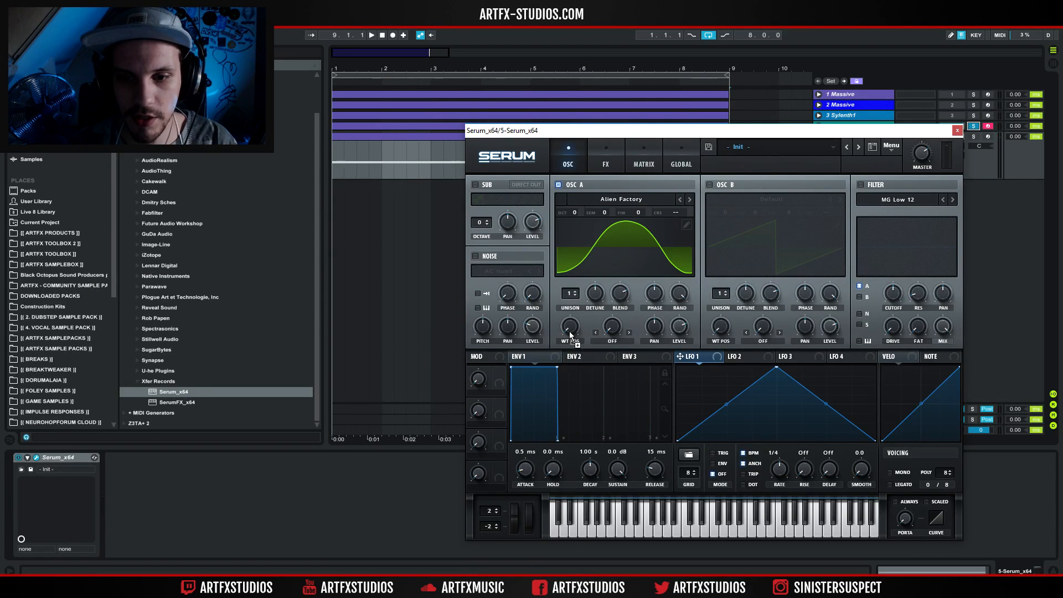
drag(563, 316, 556, 347)
key(space)
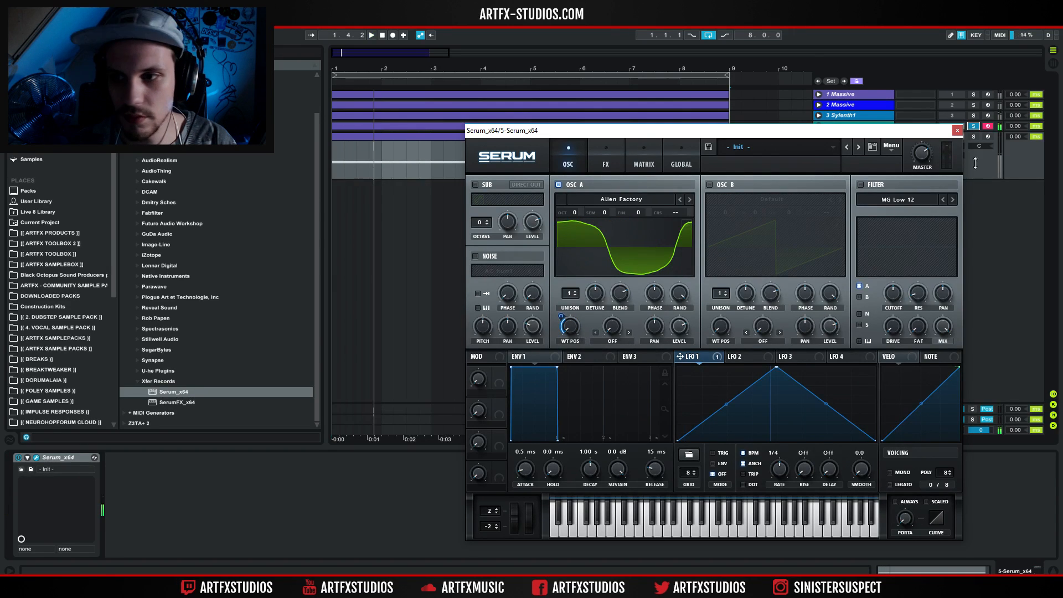
Solo and arm track 5, and set oscillator A's octave to -2.
click(973, 136)
click(987, 136)
key(space)
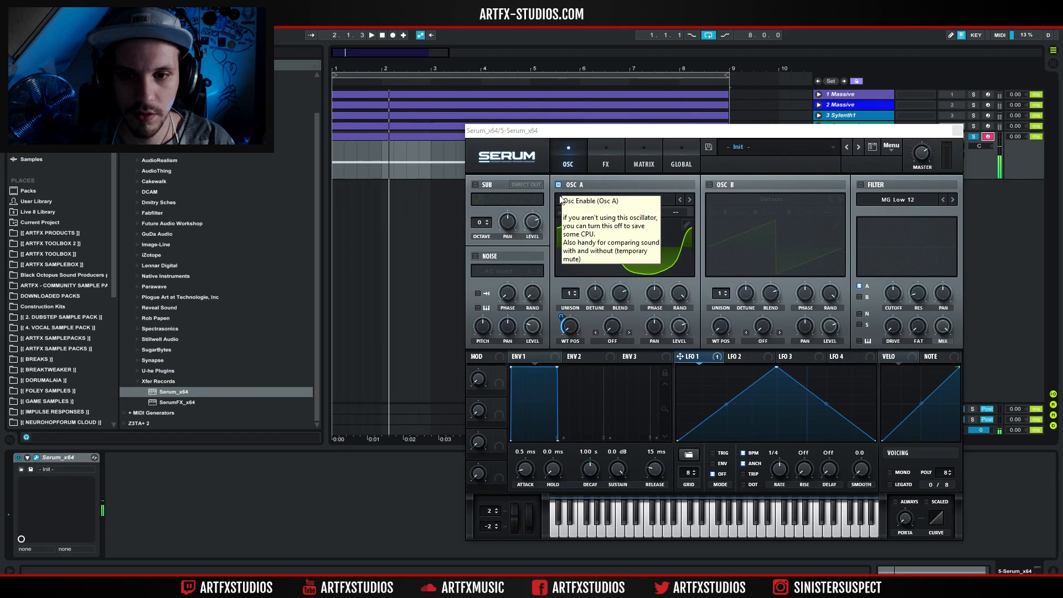
drag(576, 214, 576, 224)
key(space)
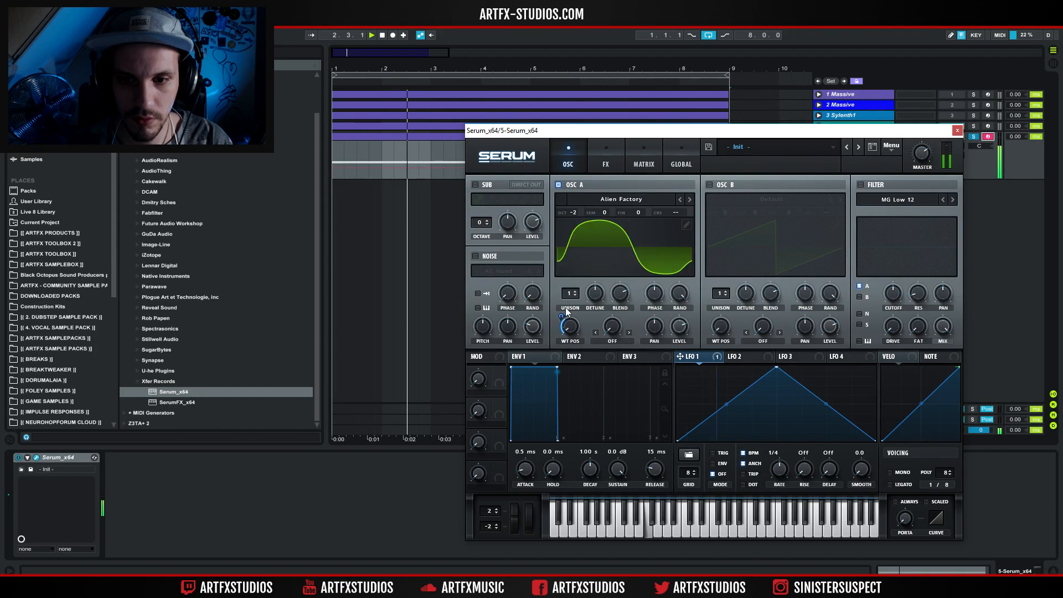
Try a higher wavetable position on oscillator A with LFO 1's modulation depth at about 12 during playback.
drag(579, 296, 596, 263)
key(space)
key(space)
key(space)
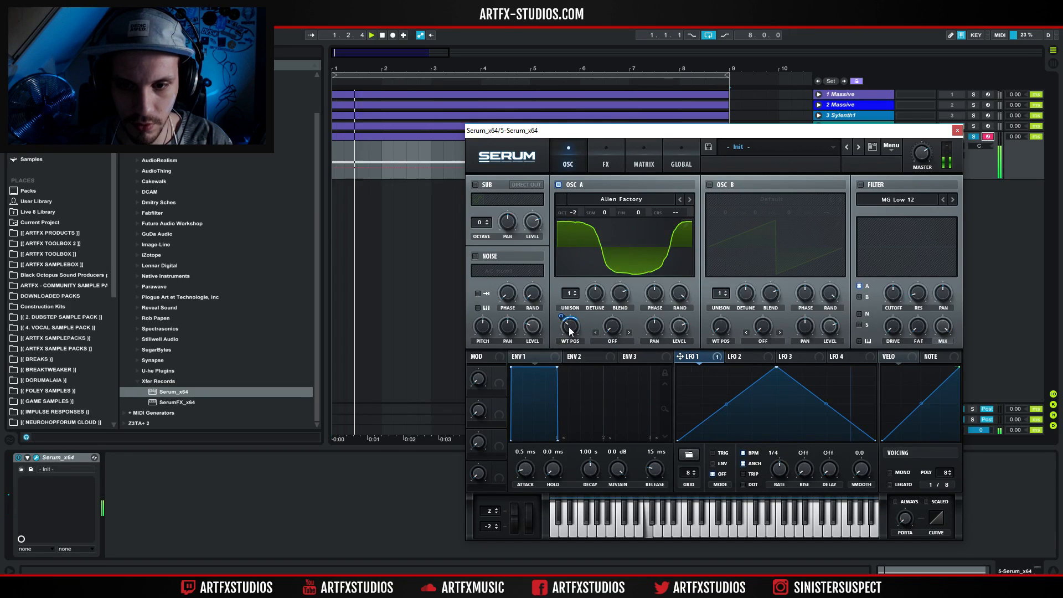
drag(560, 316, 560, 337)
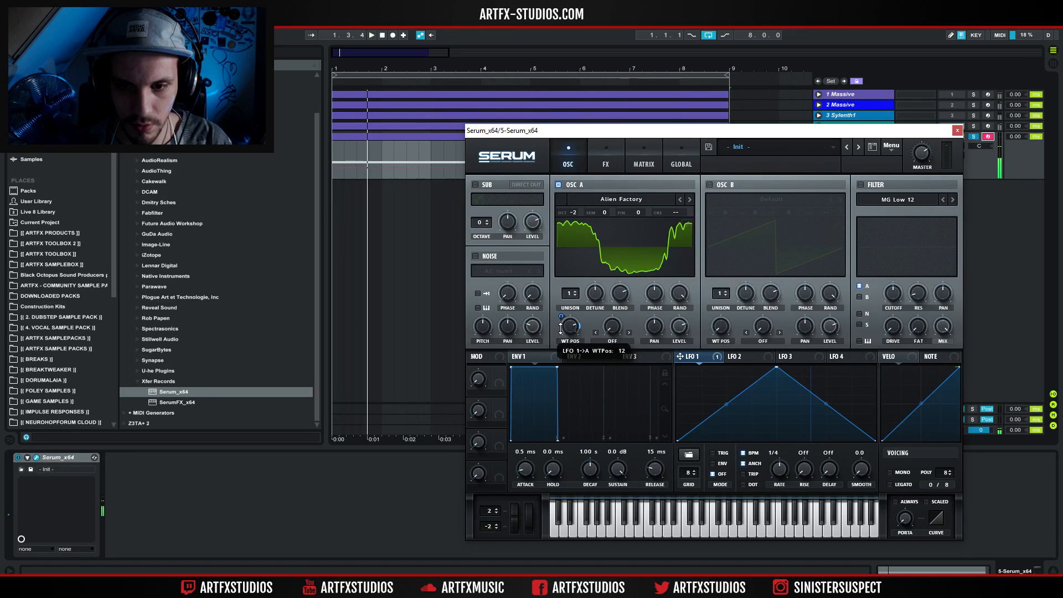
key(space)
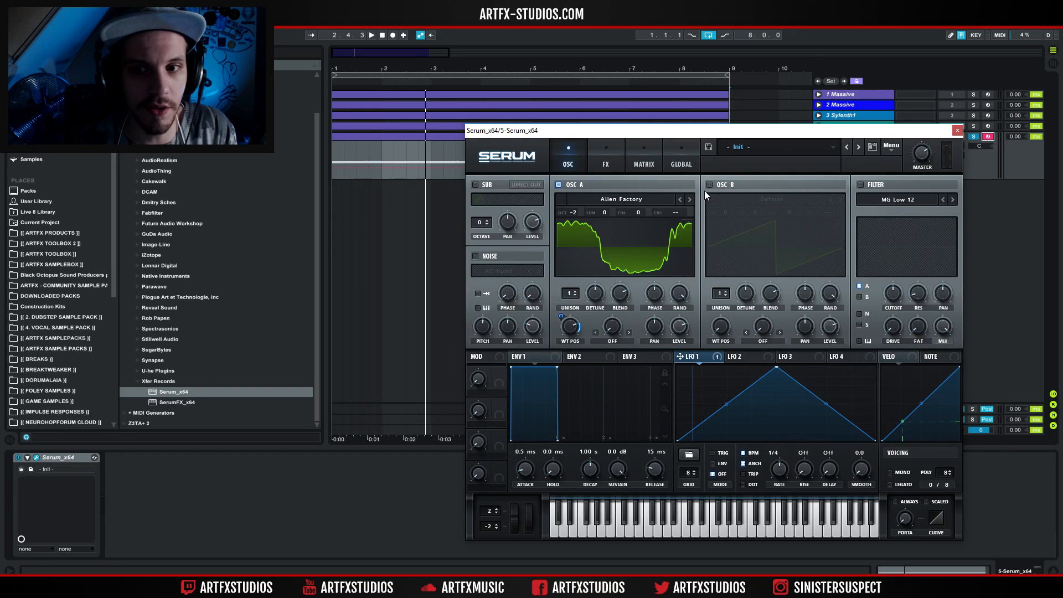
Try the Another One FM and Another One wavetables in oscillator A at different wavetable positions.
click(621, 200)
mouse_move(628, 250)
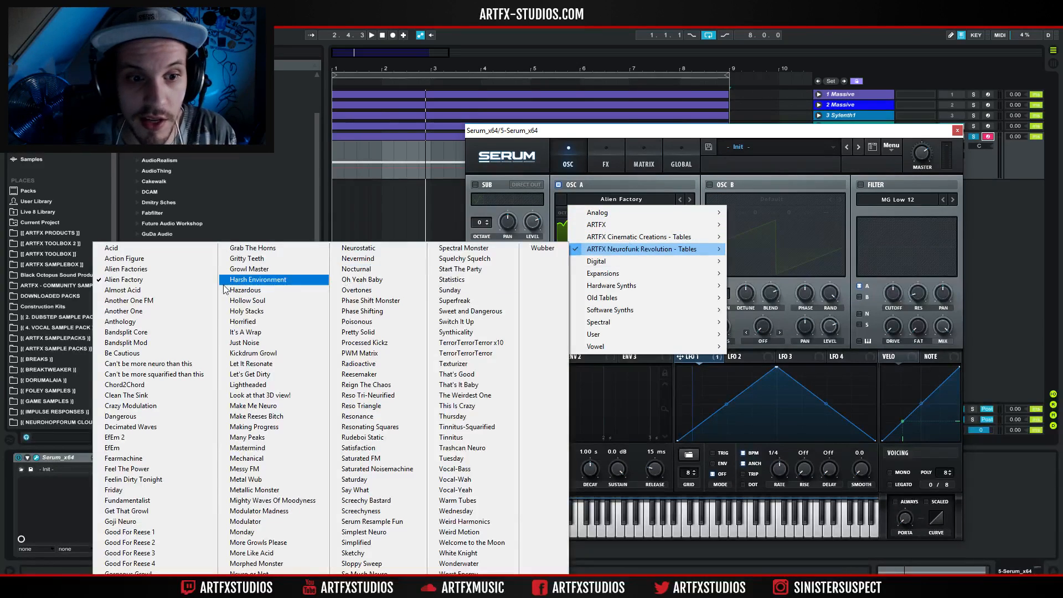
click(146, 301)
drag(573, 324, 556, 429)
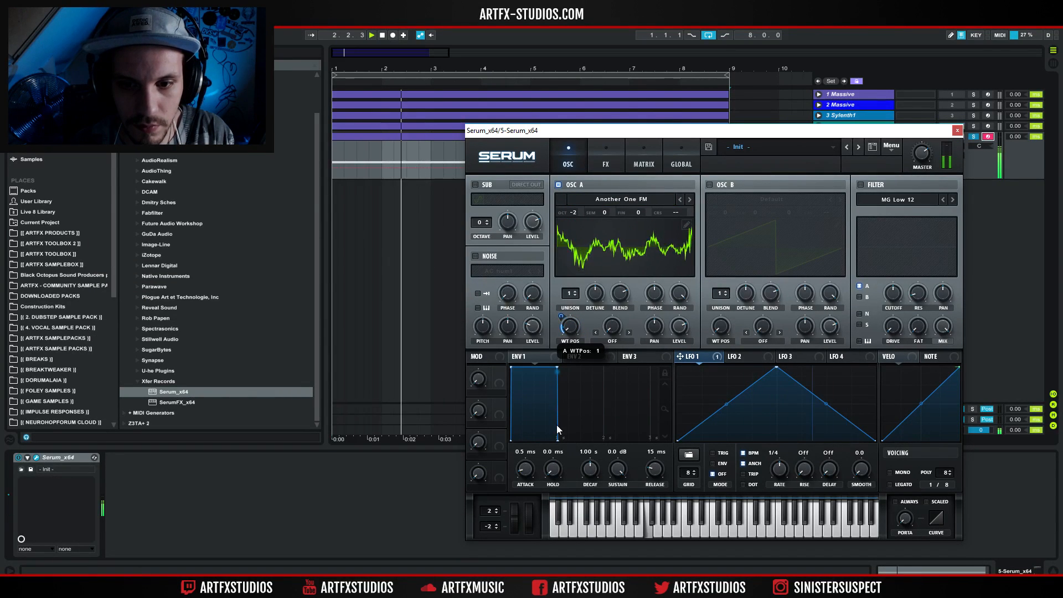
click(679, 199)
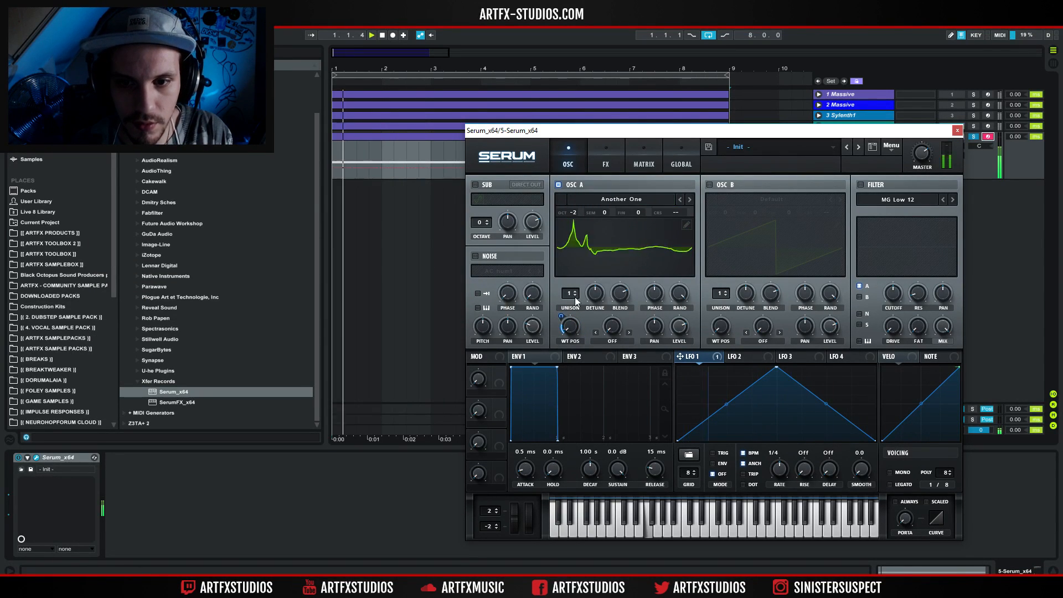
drag(569, 327, 577, 251)
key(space)
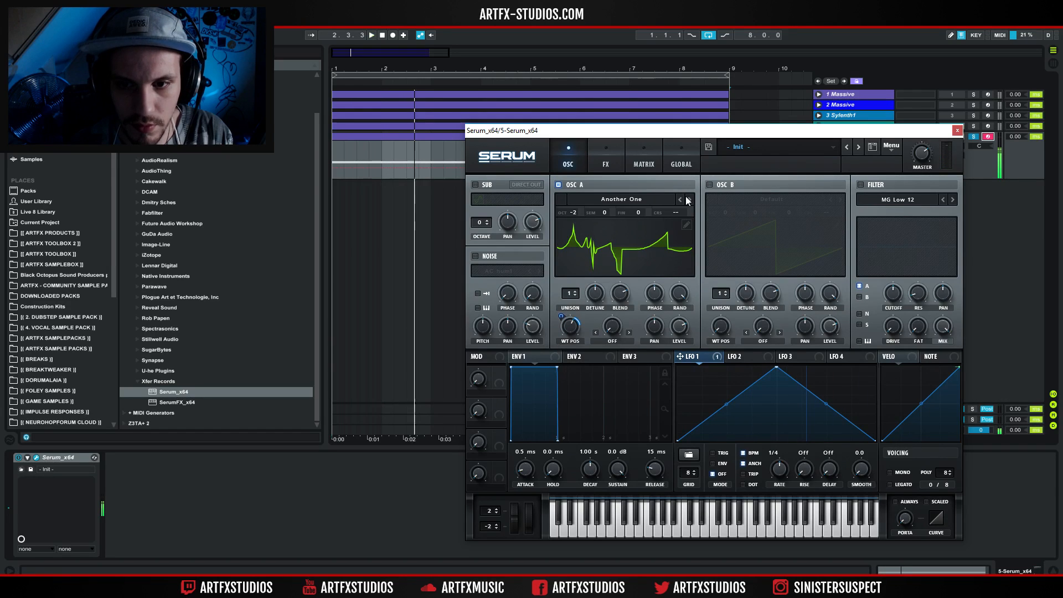
Change oscillator A's wavetable to Bandsplit Core and adjust LFO 1's depth on its wavetable position.
click(688, 199)
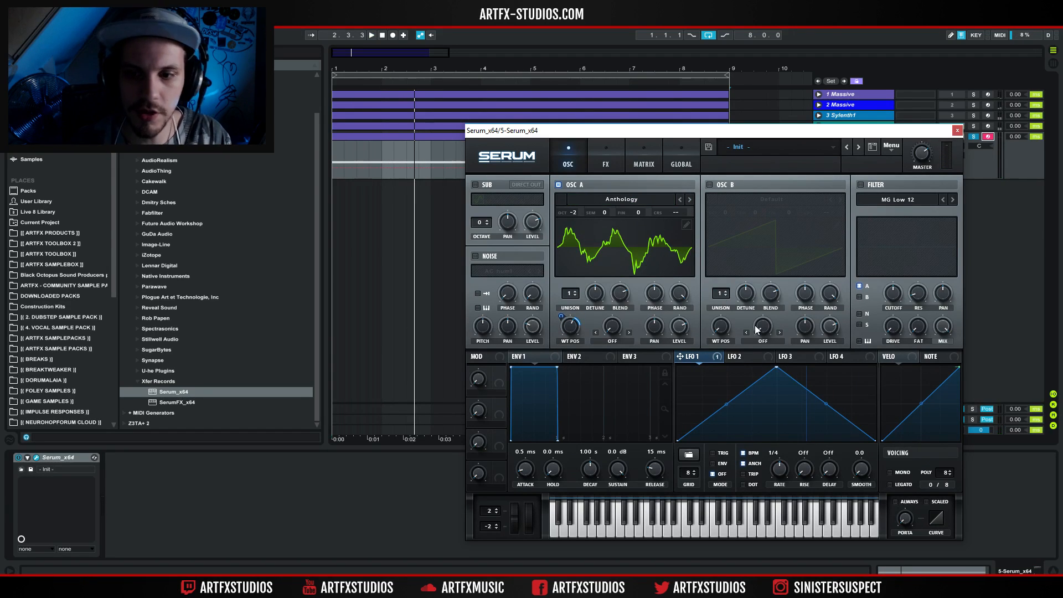
key(space)
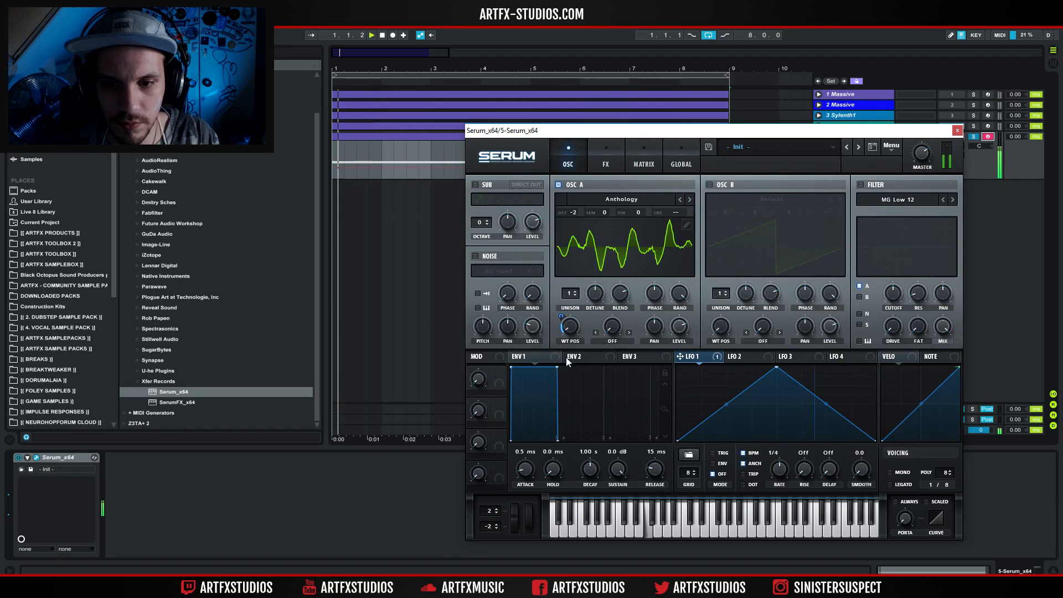
click(689, 199)
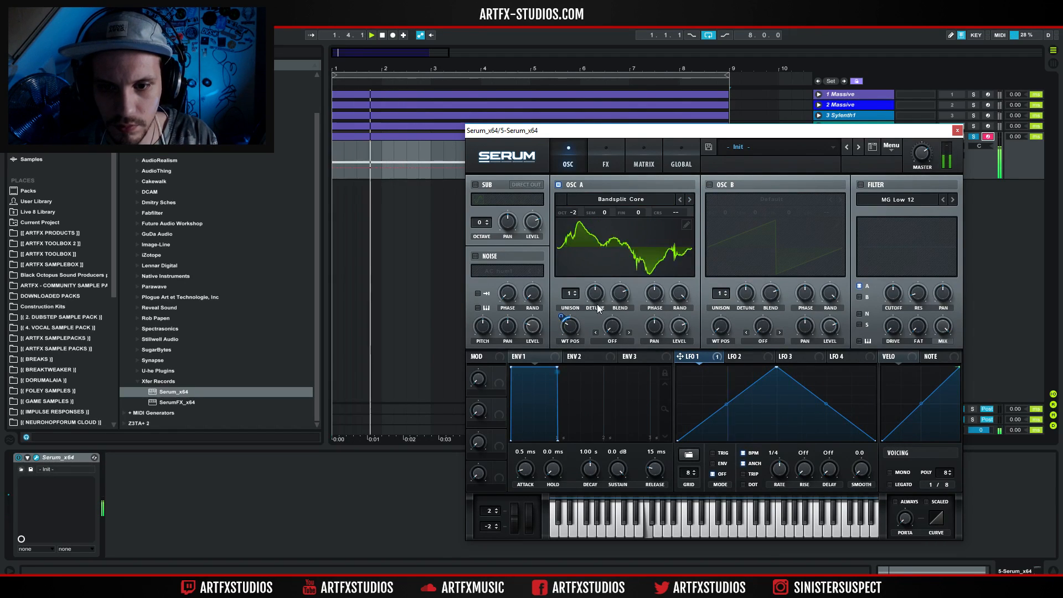
drag(560, 317, 540, 325)
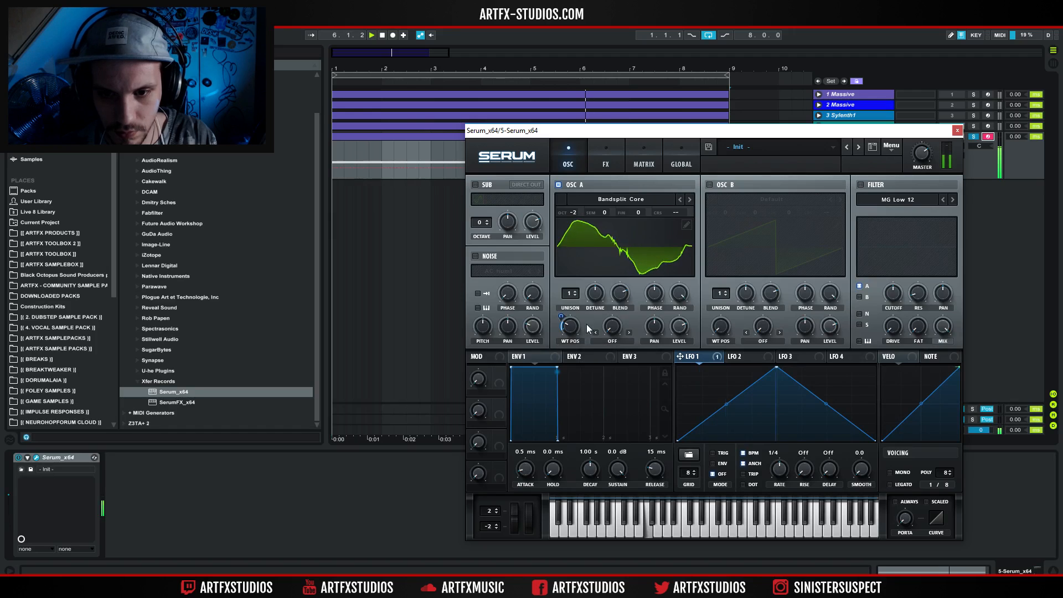
Enable oscillator B with the Dangerous wavetable and set its octave to -2.
click(709, 184)
click(766, 200)
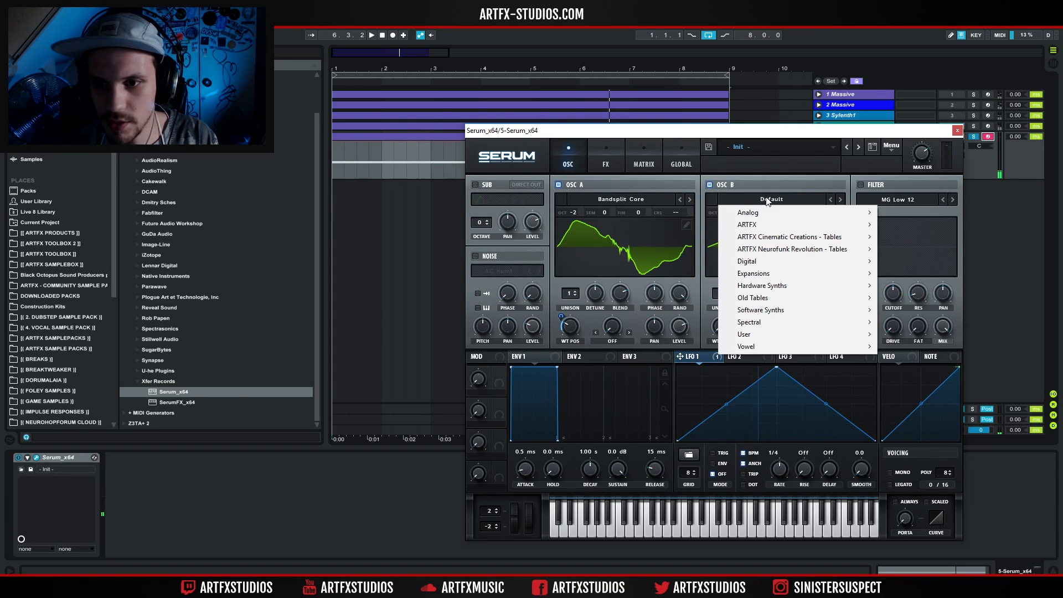
mouse_move(790, 249)
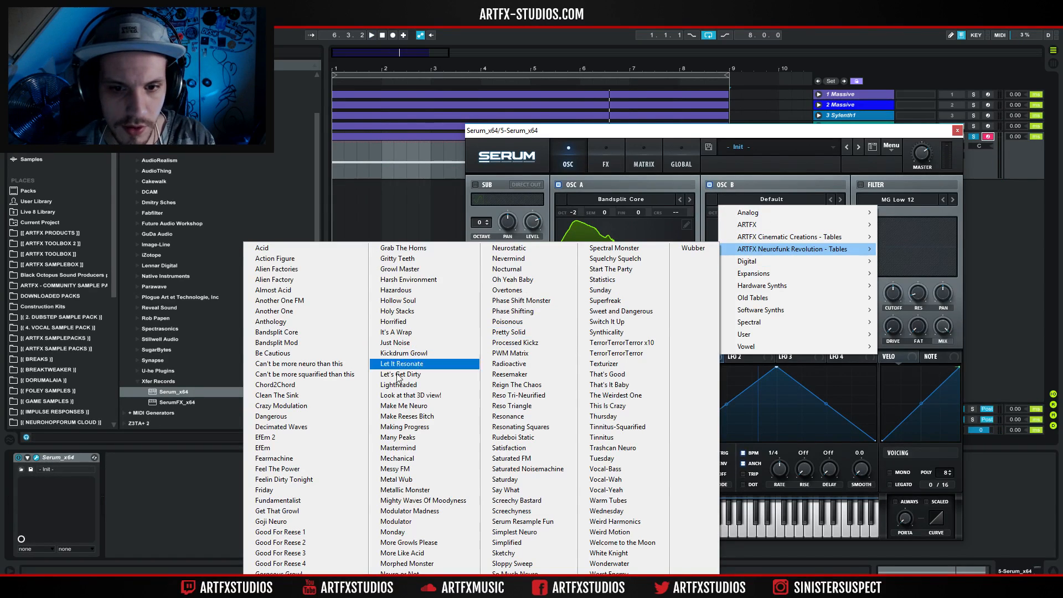
click(291, 416)
key(space)
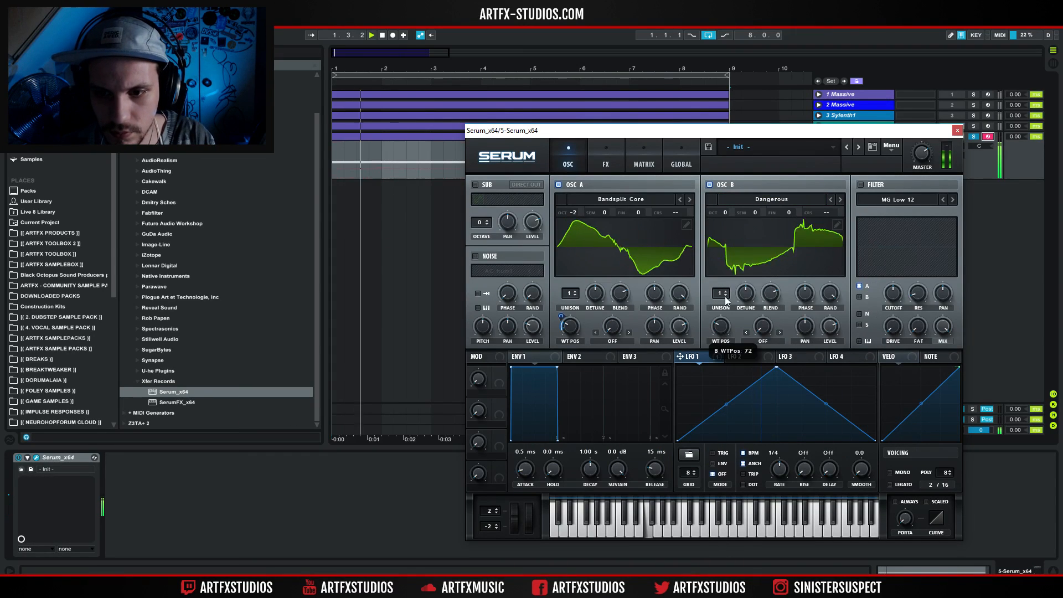
drag(729, 214, 718, 242)
Adjust oscillator B's wavetable position and modulate it with LFO 1.
drag(710, 329, 710, 383)
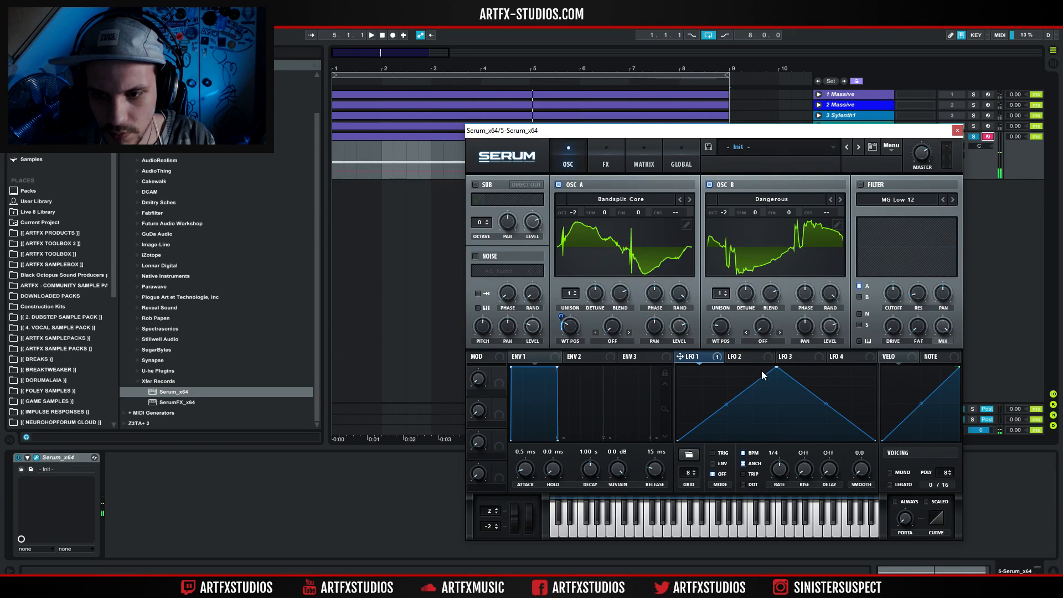
mouse_move(716, 328)
mouse_down()
mouse_move(699, 349)
mouse_move(723, 308)
mouse_up()
key(space)
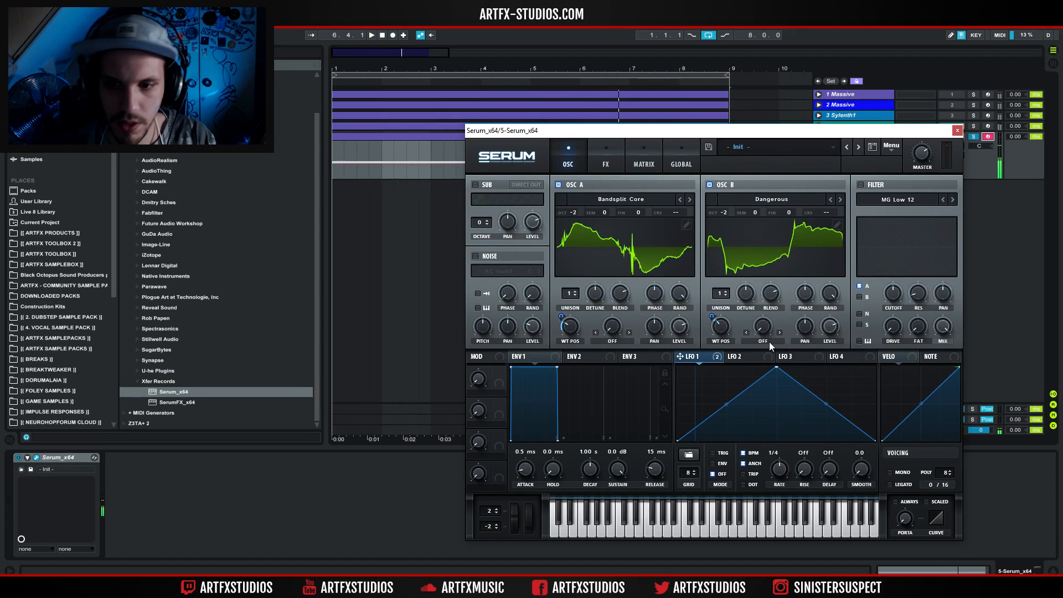
Set oscillator B's warp mode to FM (from A) and adjust the FM amount.
click(768, 341)
click(785, 290)
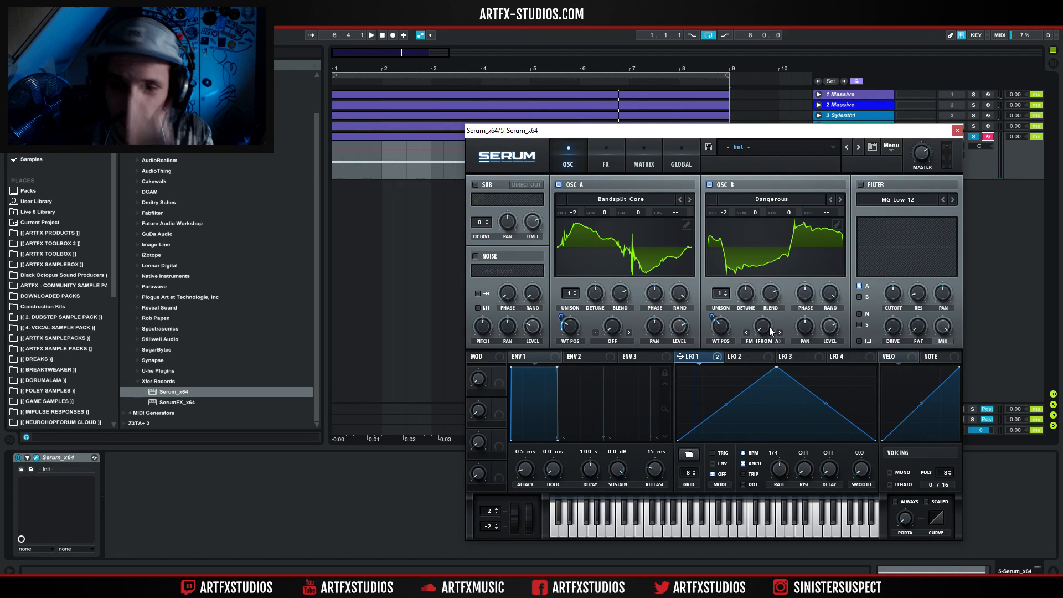
mouse_move(764, 328)
mouse_down()
mouse_move(765, 309)
mouse_move(765, 344)
mouse_up()
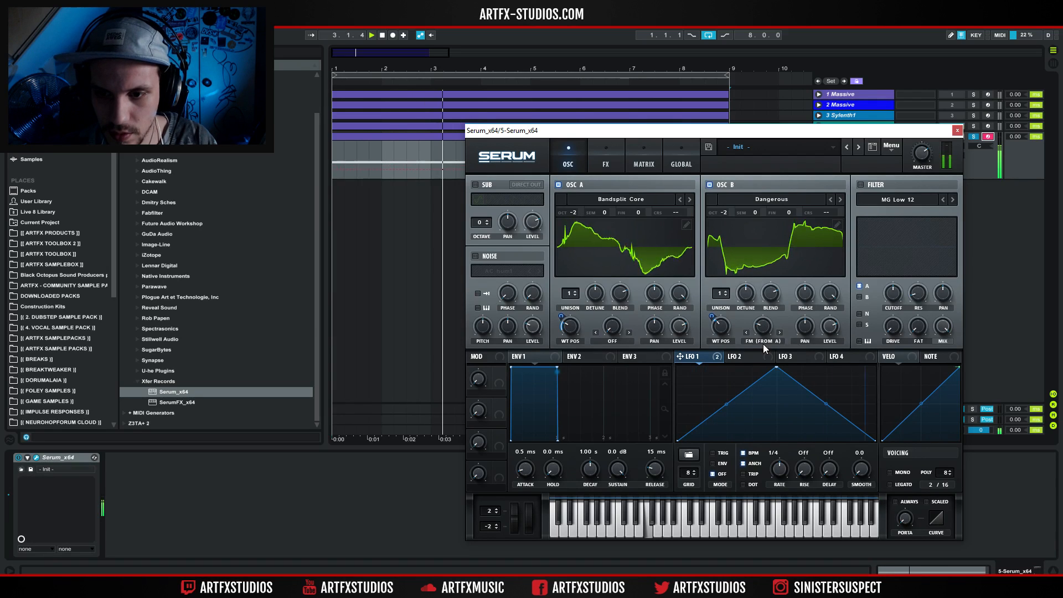
Set oscillator B's warp mode to FM (Sub), enable the sub oscillator at octave -2, and adjust the sub level and FM amount.
click(767, 339)
click(475, 185)
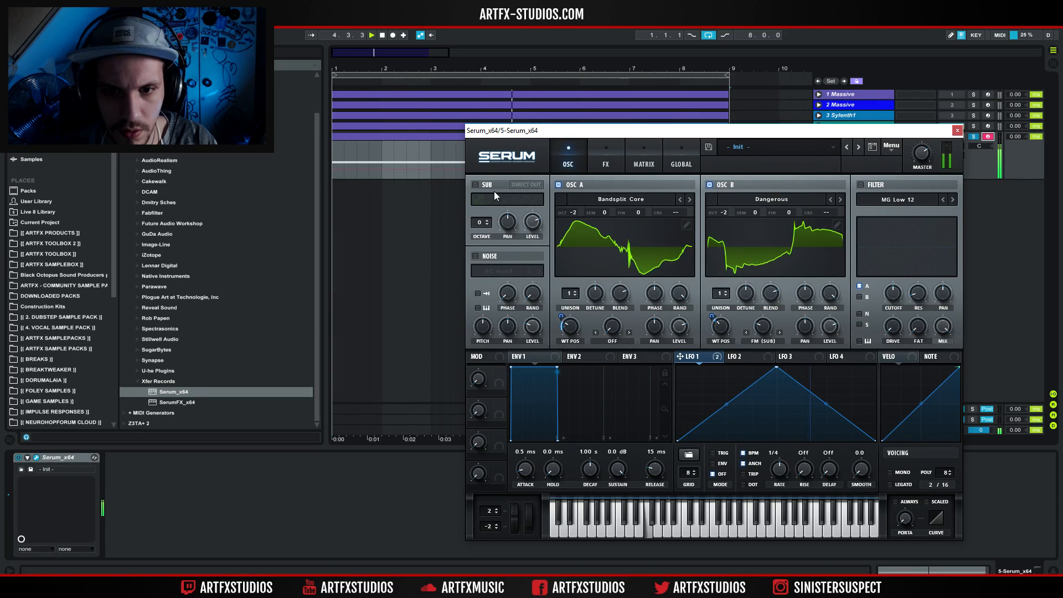
drag(533, 221, 530, 249)
drag(480, 223, 481, 242)
mouse_move(762, 327)
mouse_down()
mouse_move(764, 306)
mouse_move(762, 331)
mouse_up()
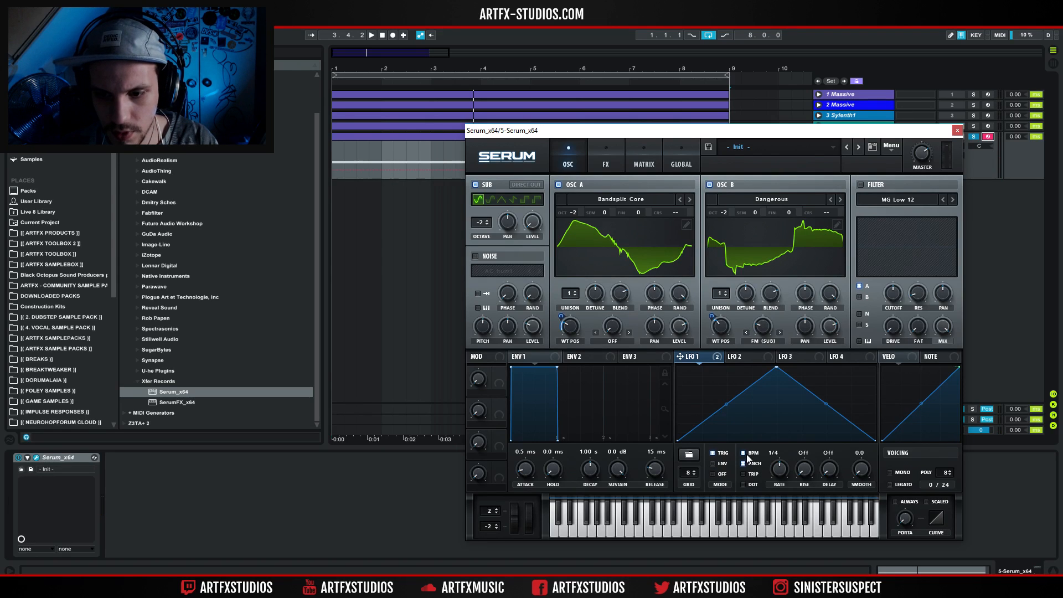
Set LFO 1 to trigger mode with BPM sync off and a rate of 0.9 Hz.
key(space)
drag(780, 470, 780, 481)
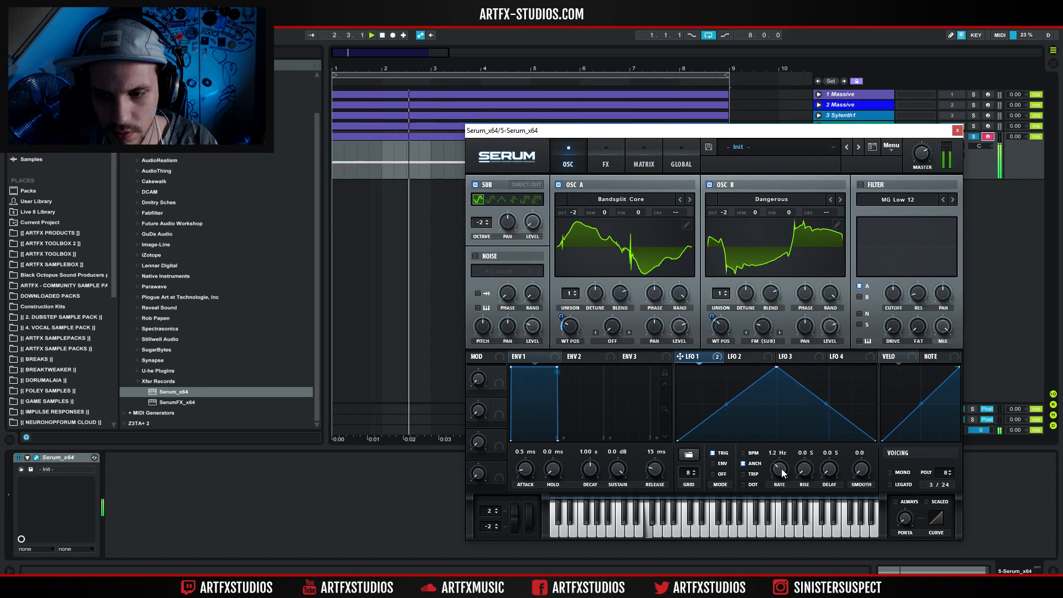
Enable the MG Low 12 filter, route only oscillator B through it, and set the cutoff to about 96 Hz.
click(861, 185)
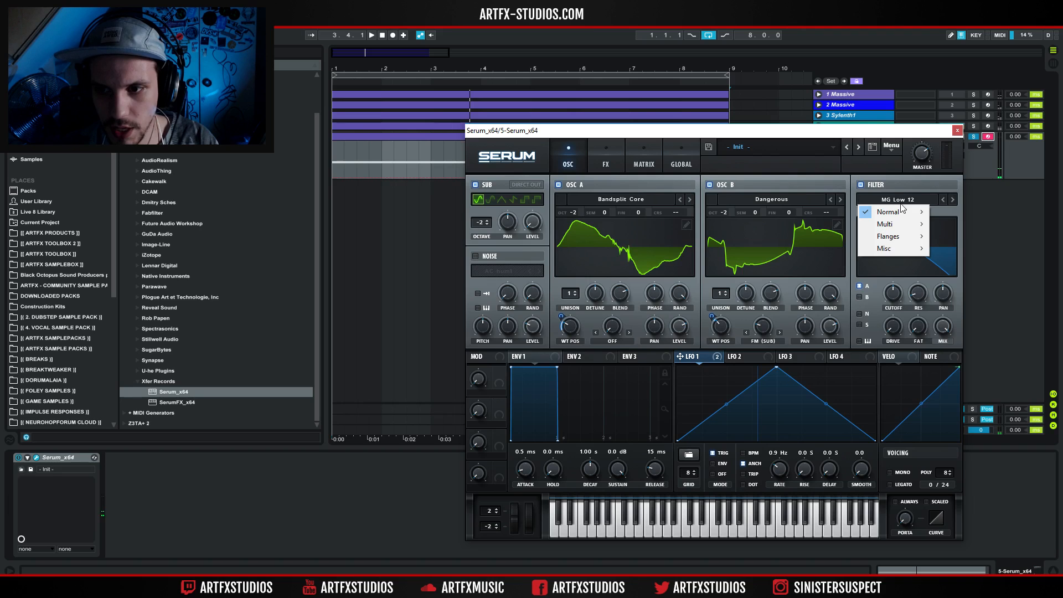
click(884, 297)
drag(892, 296, 897, 313)
key(space)
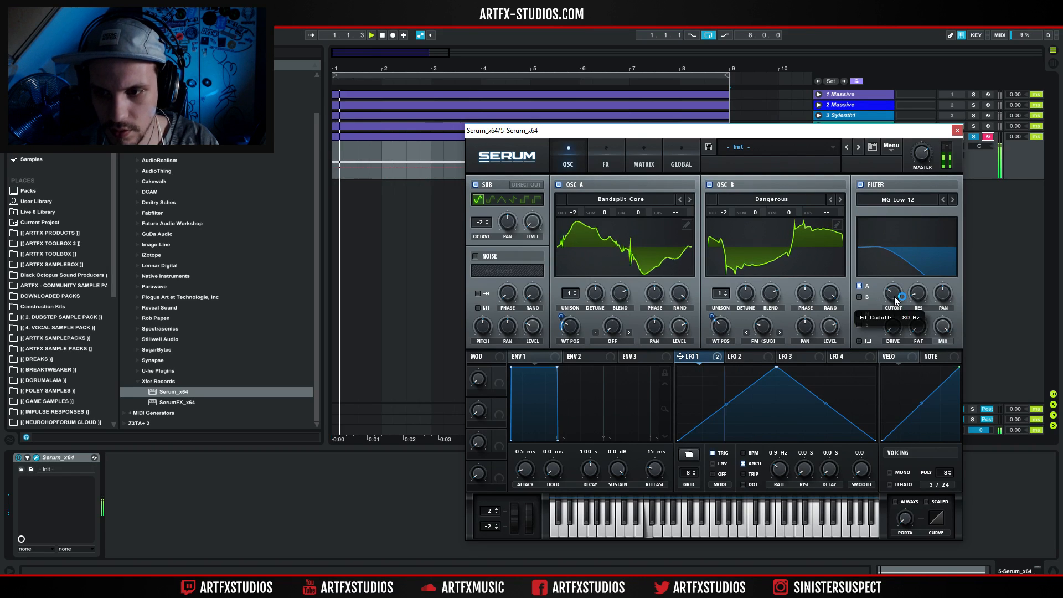
click(860, 296)
drag(894, 298, 891, 301)
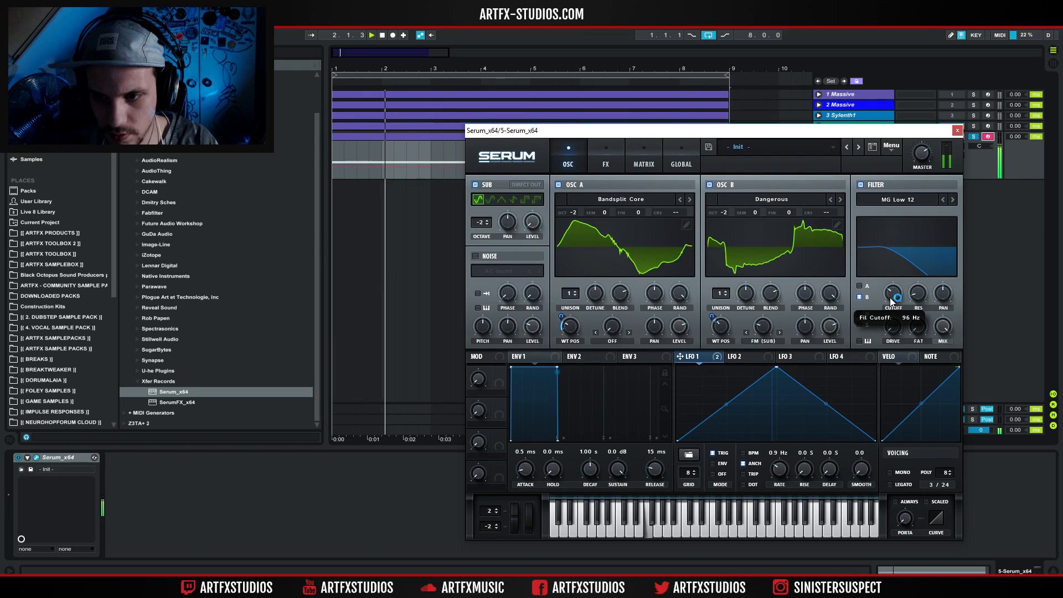
key(space)
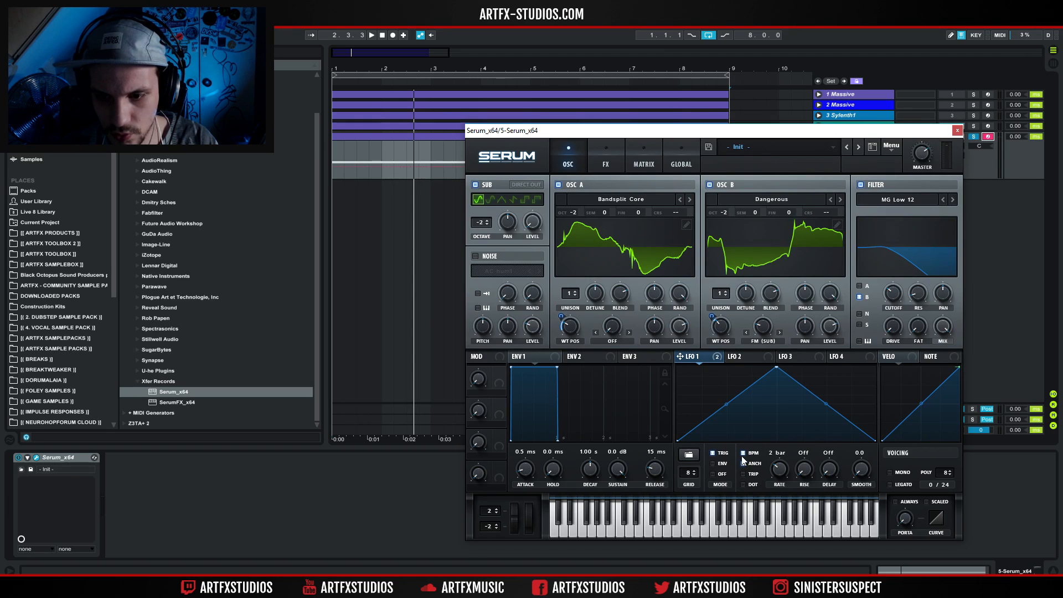
Sync LFO 1 to BPM and set its rate to a dotted 1/2.
mouse_move(786, 469)
mouse_down()
mouse_move(788, 461)
mouse_move(783, 472)
mouse_up()
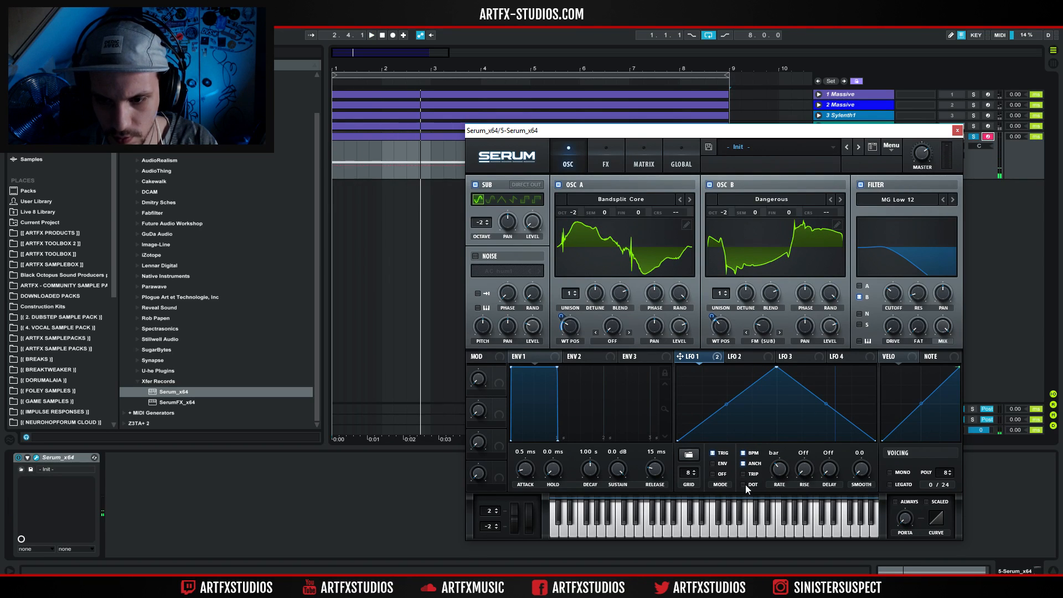
drag(779, 469, 780, 466)
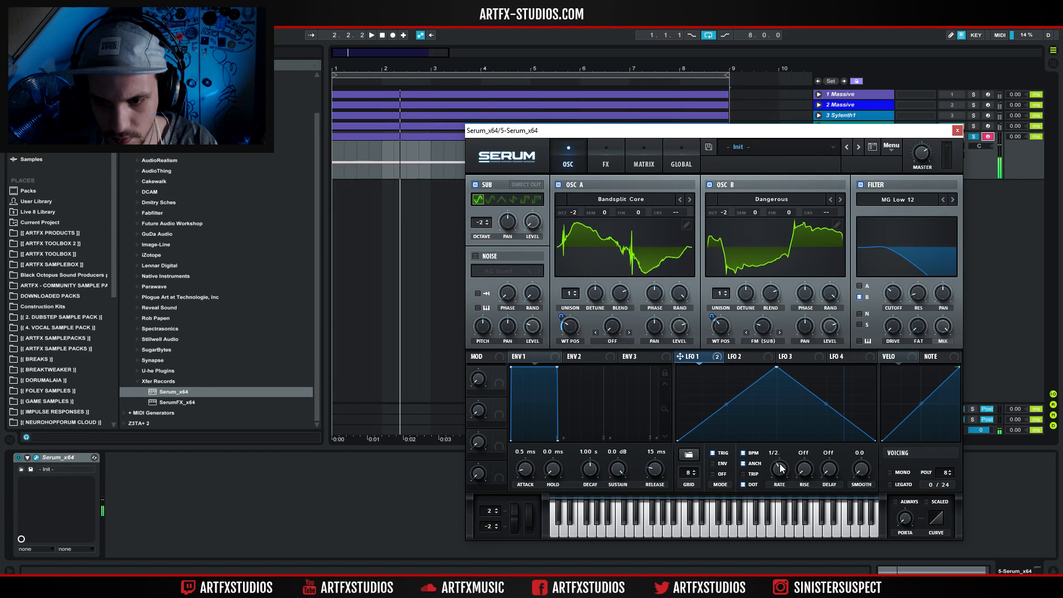
key(space)
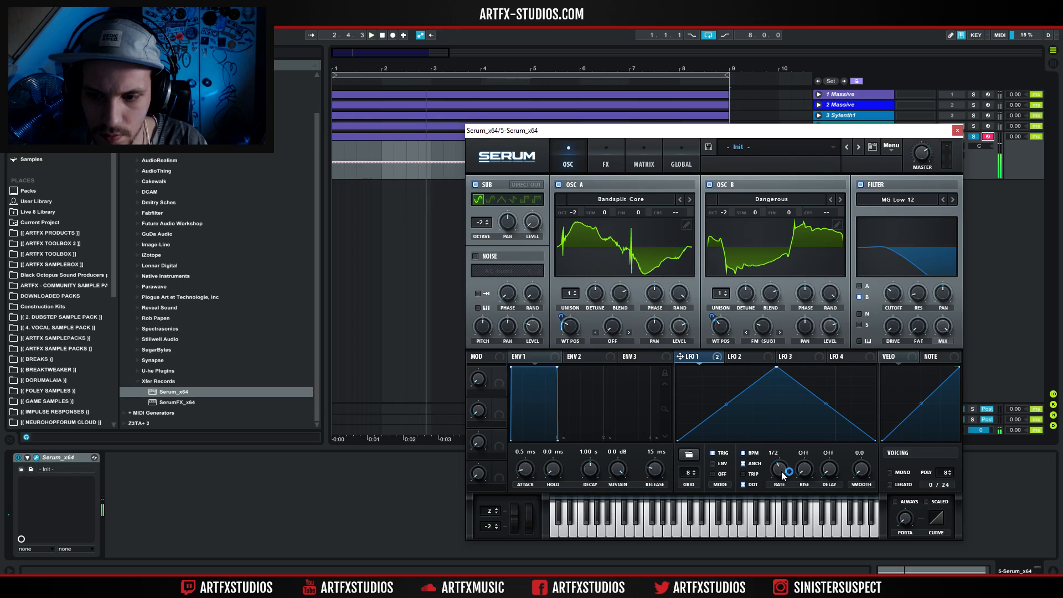
Set LFO 2 to trigger mode, curve both of its slopes inward into a narrow peak, and modulate the filter cutoff with it.
key(space)
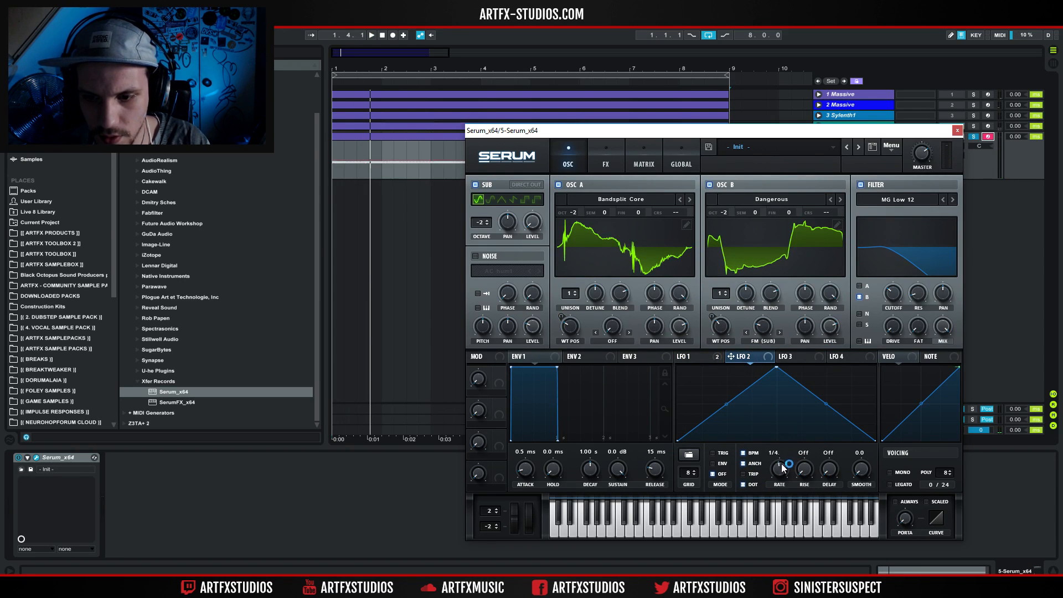
drag(779, 467, 733, 471)
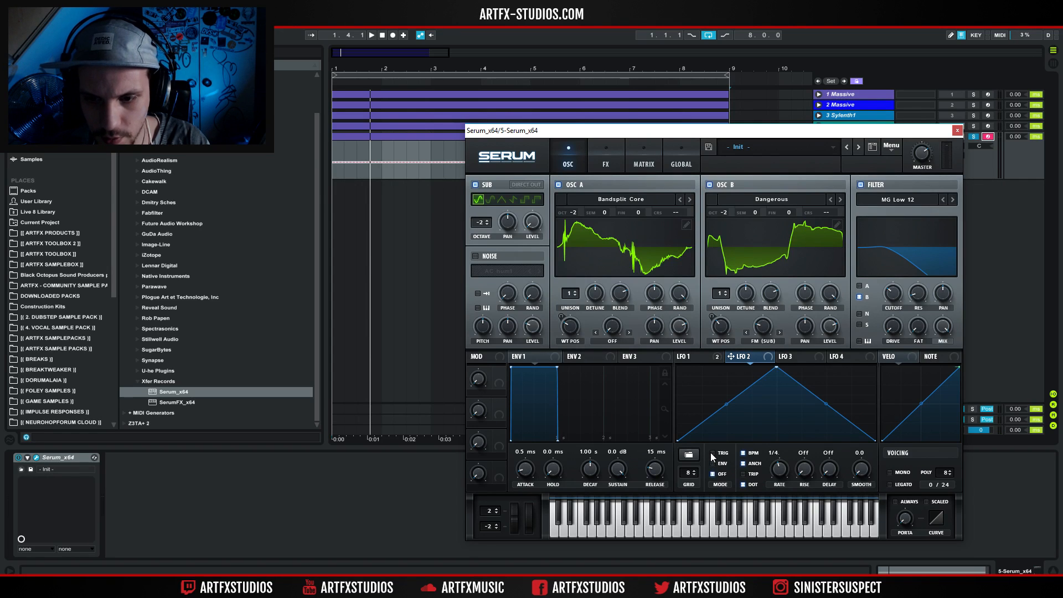
drag(728, 405, 740, 437)
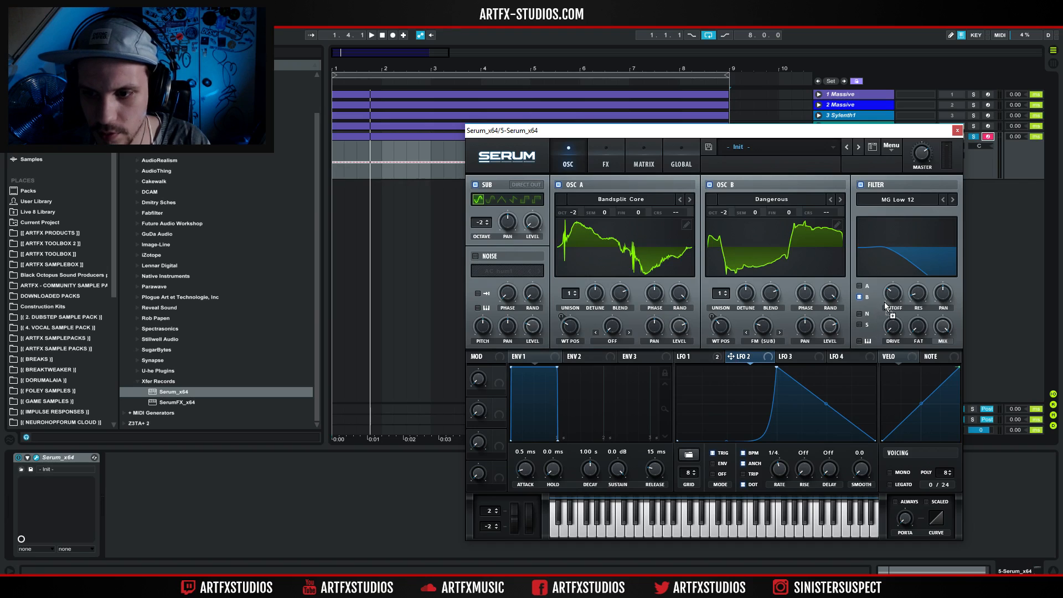
key(space)
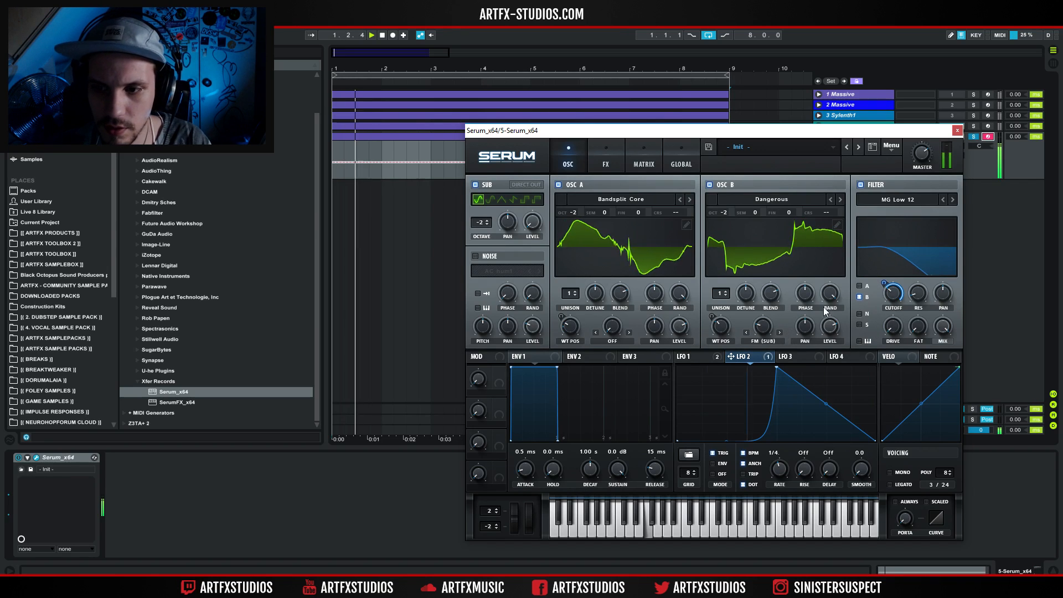
drag(726, 441, 728, 426)
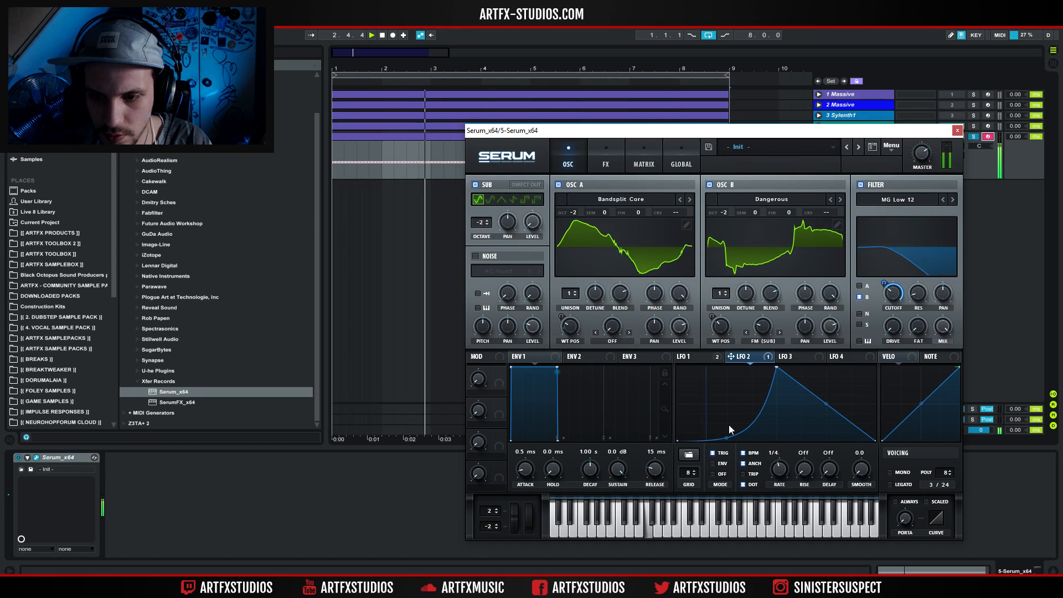
drag(824, 404, 821, 425)
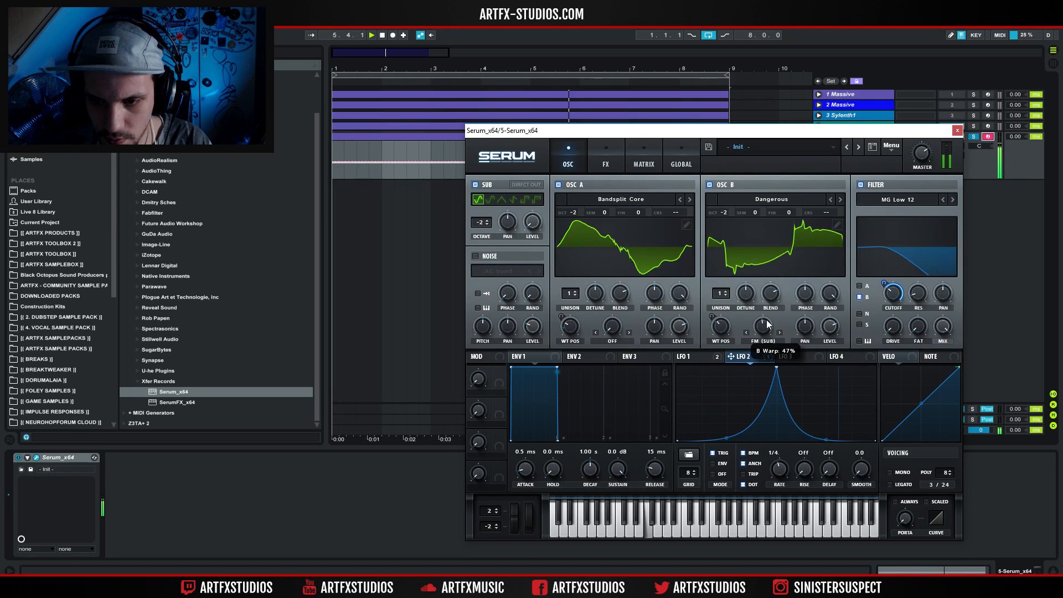
Change the sub oscillator to a triangle wave at octave 1 and readjust oscillator B's FM amount.
double_click(486, 221)
click(487, 218)
click(502, 200)
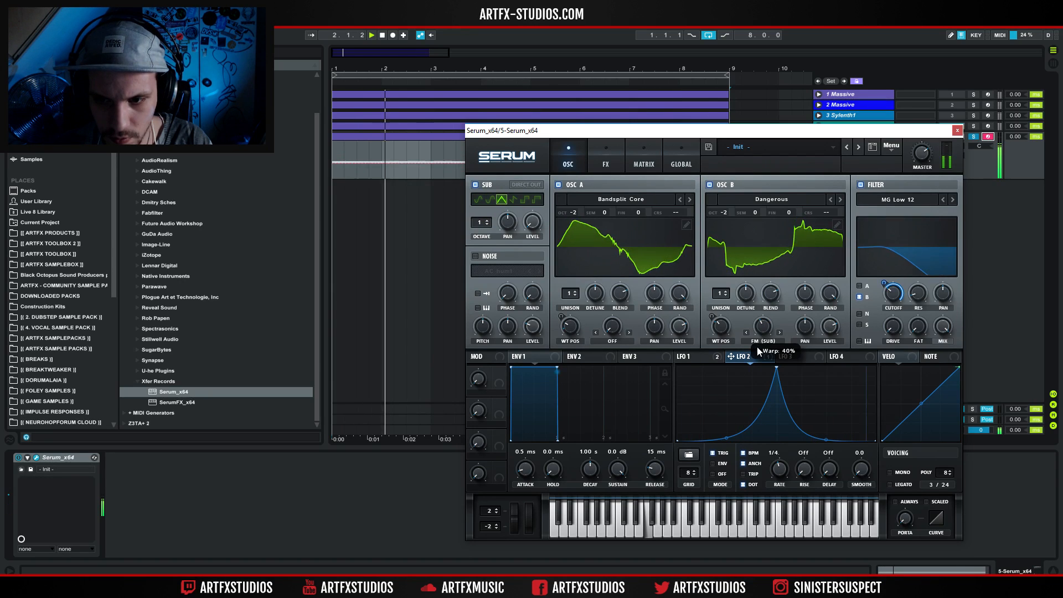
drag(761, 332, 767, 336)
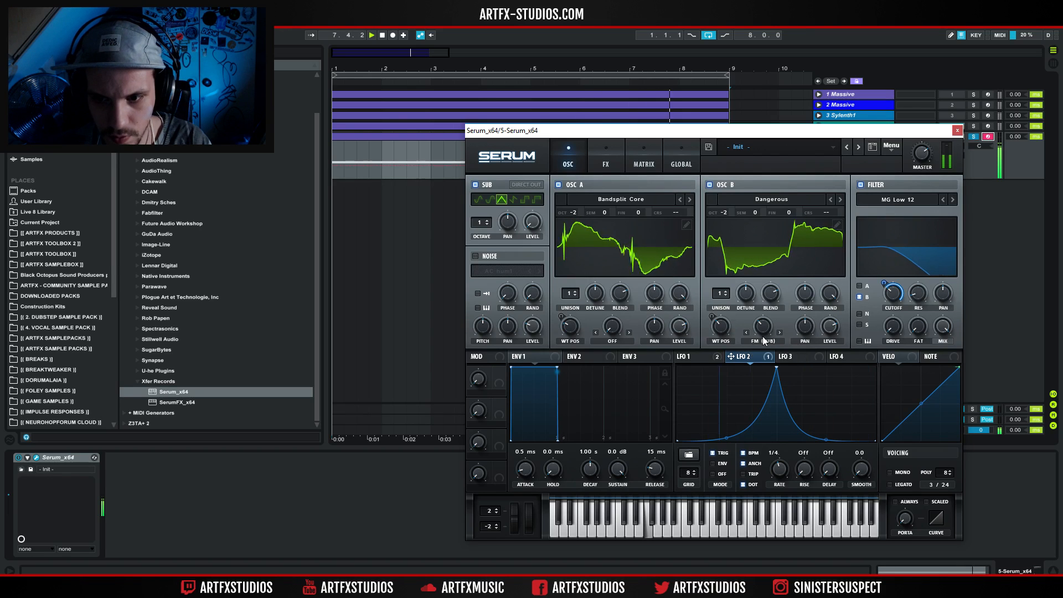
Steepen LFO 2's rising slope and raise the filter's resonance slightly.
key(space)
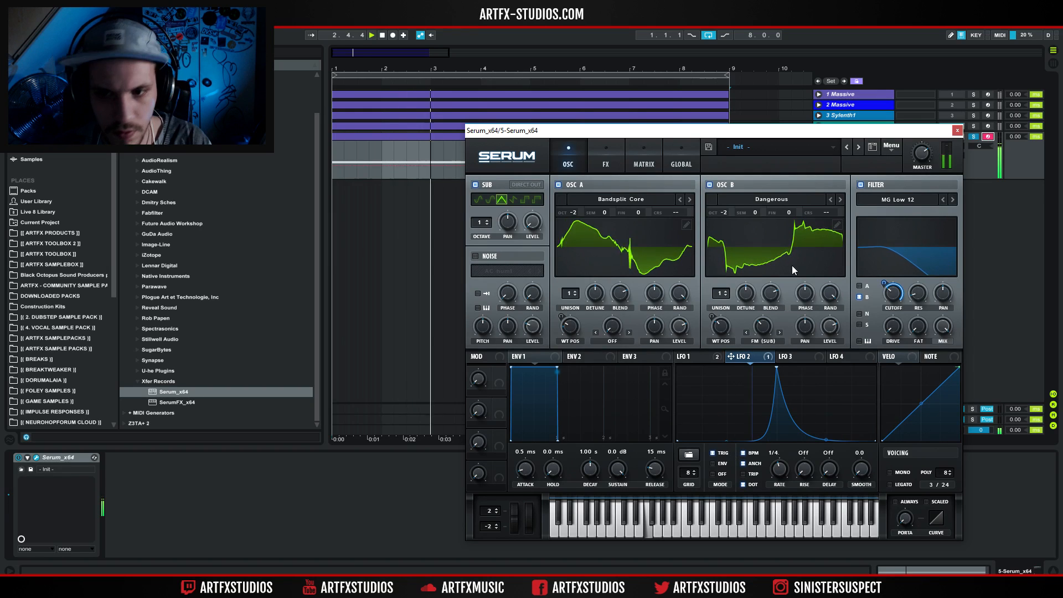
key(space)
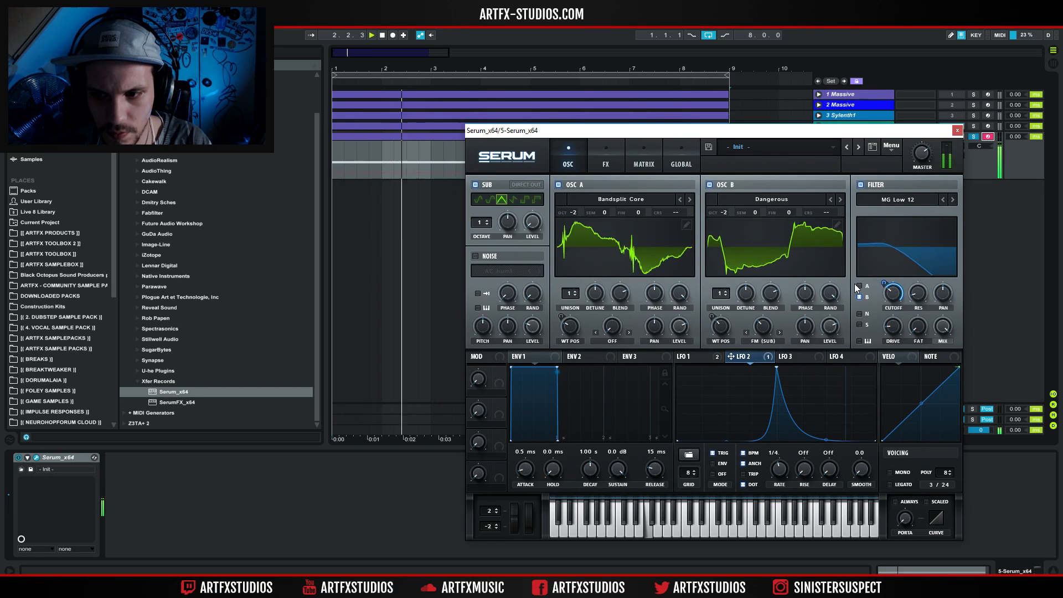
Modulate oscillator B's level with LFO 2.
key(space)
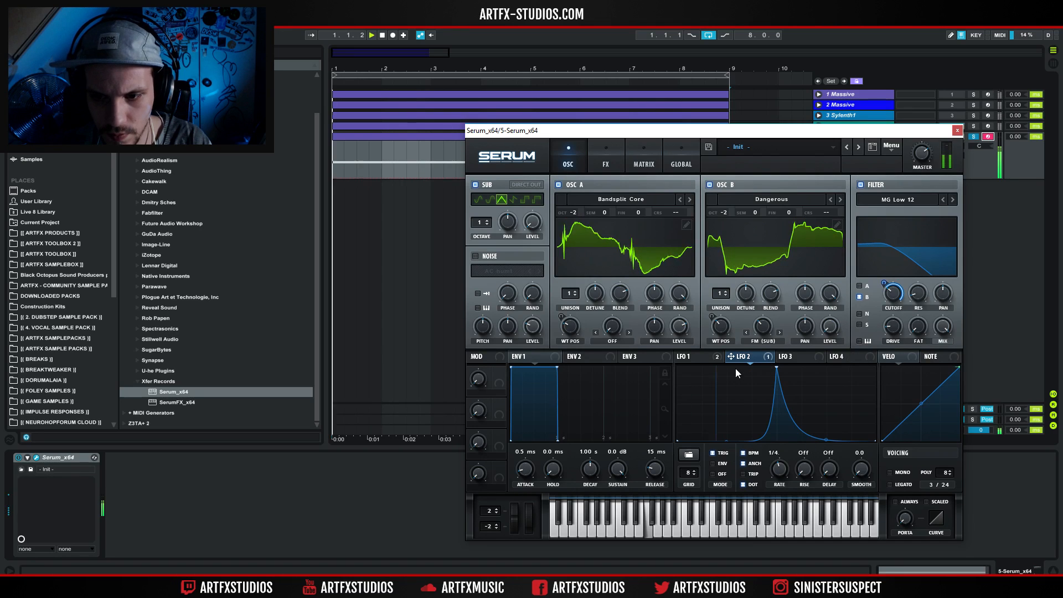
drag(731, 358, 821, 335)
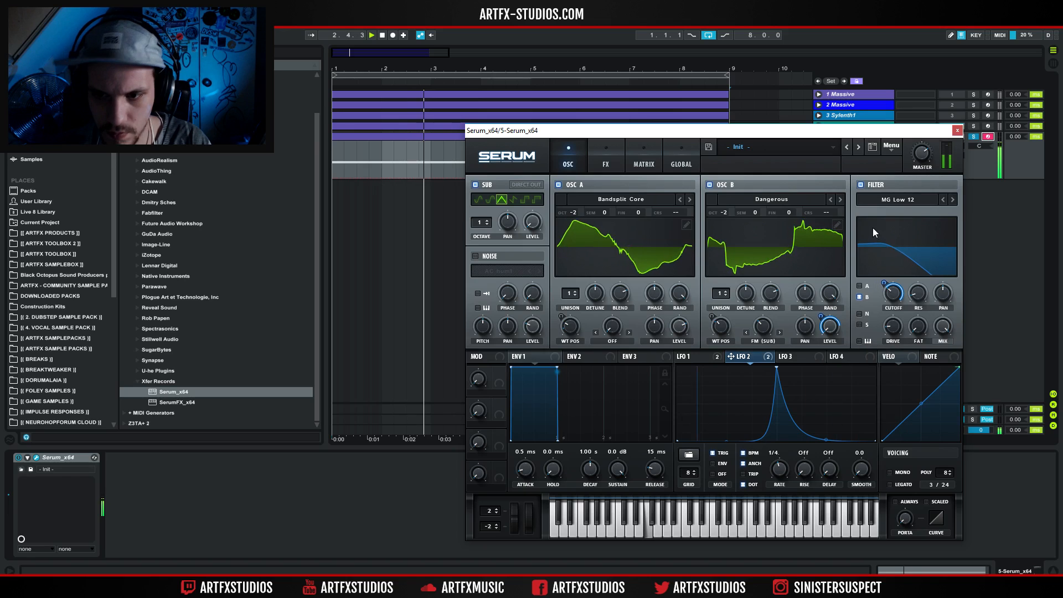
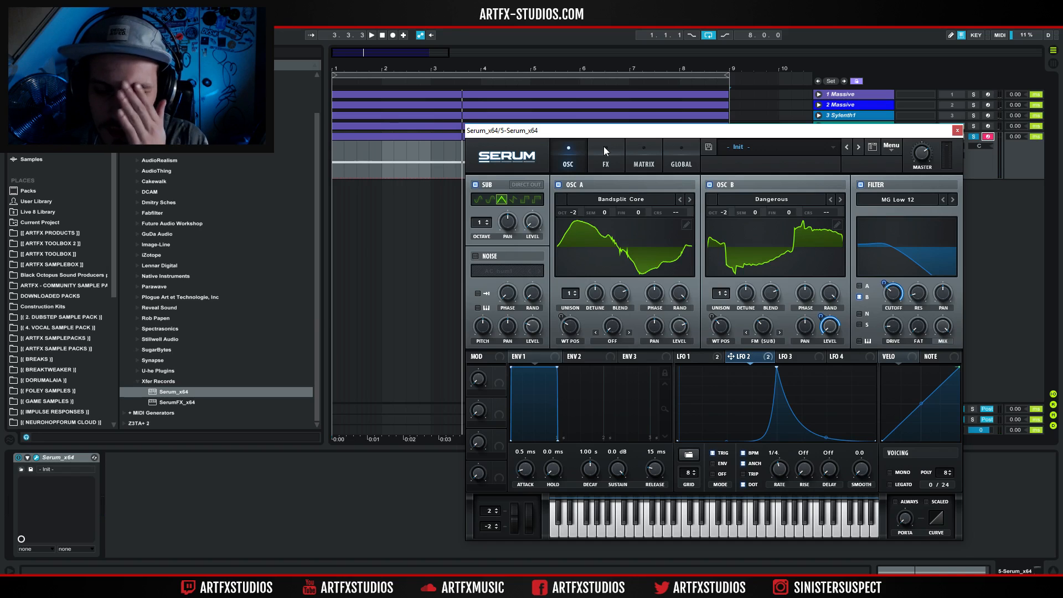
Set LFO 1's modulation amount on oscillator A's wavetable position to about 17 and audition the bass.
drag(574, 319, 572, 343)
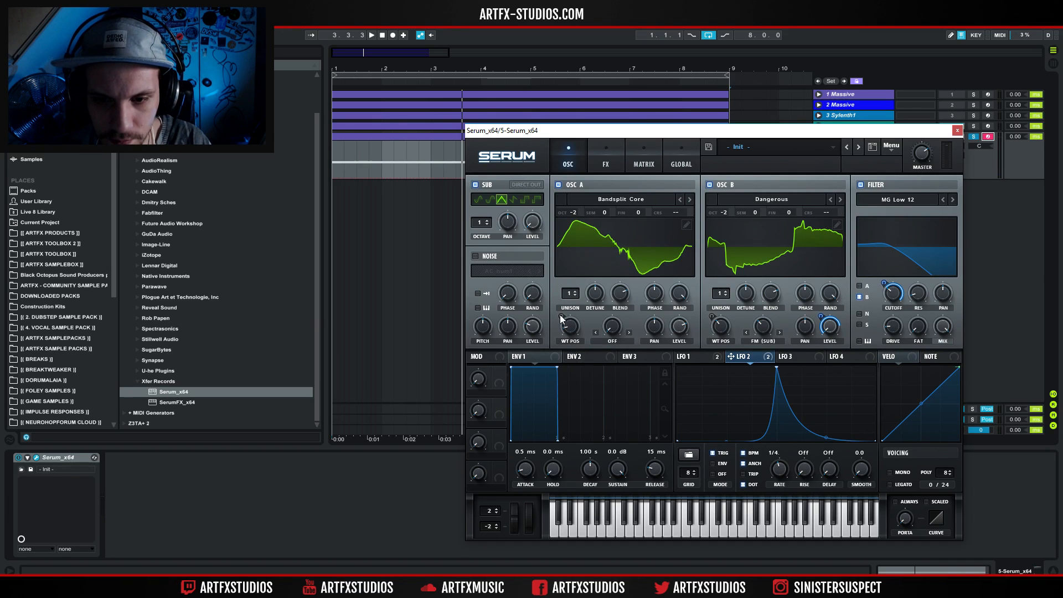
click(716, 354)
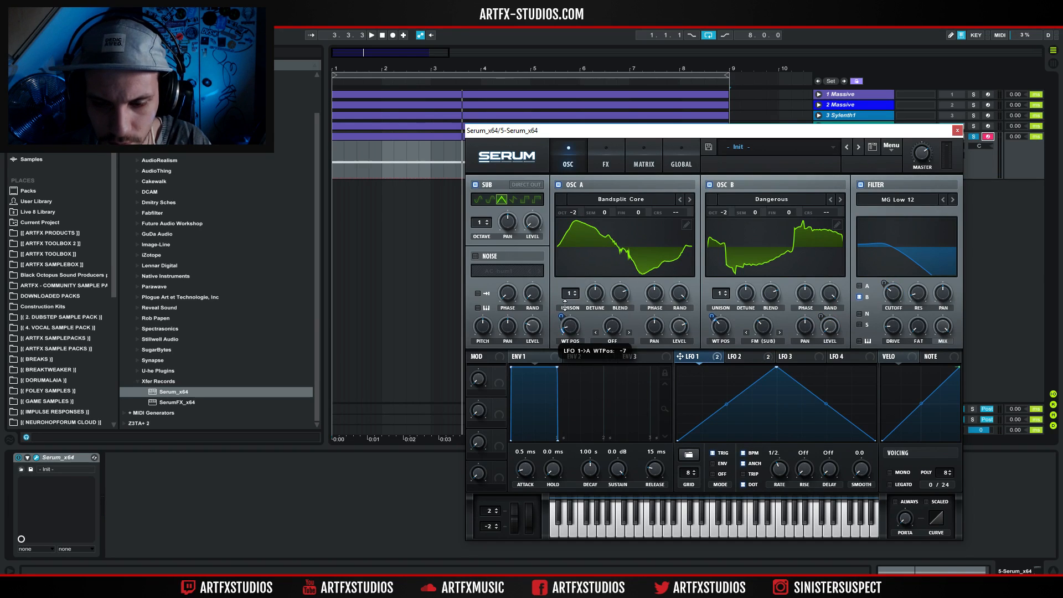
key(space)
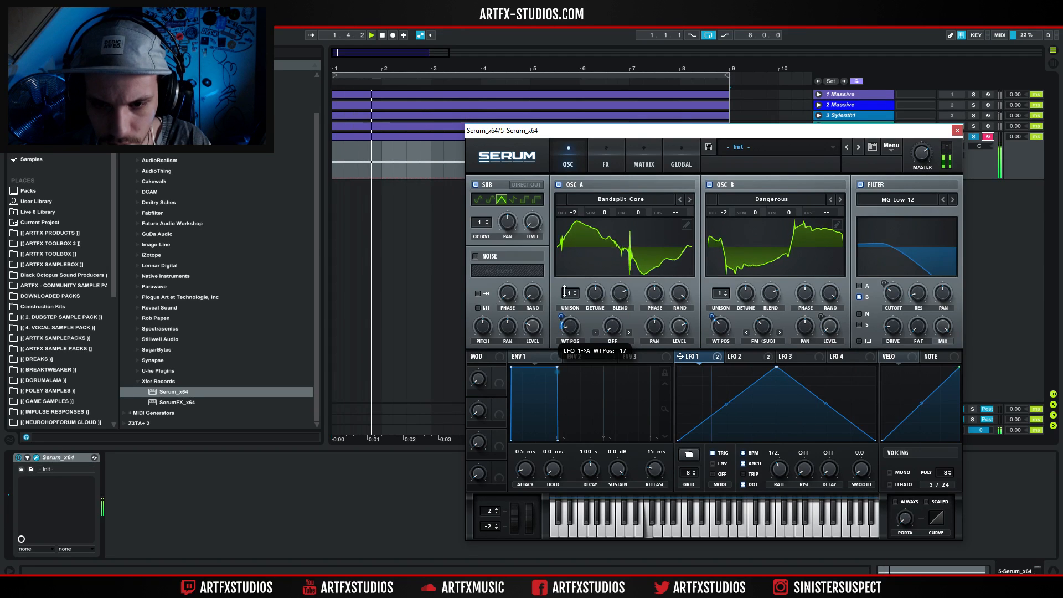
key(space)
Curve LFO 1's rising slope steeply inward and audition it with the rate at 1/2.
click(736, 359)
click(697, 359)
key(space)
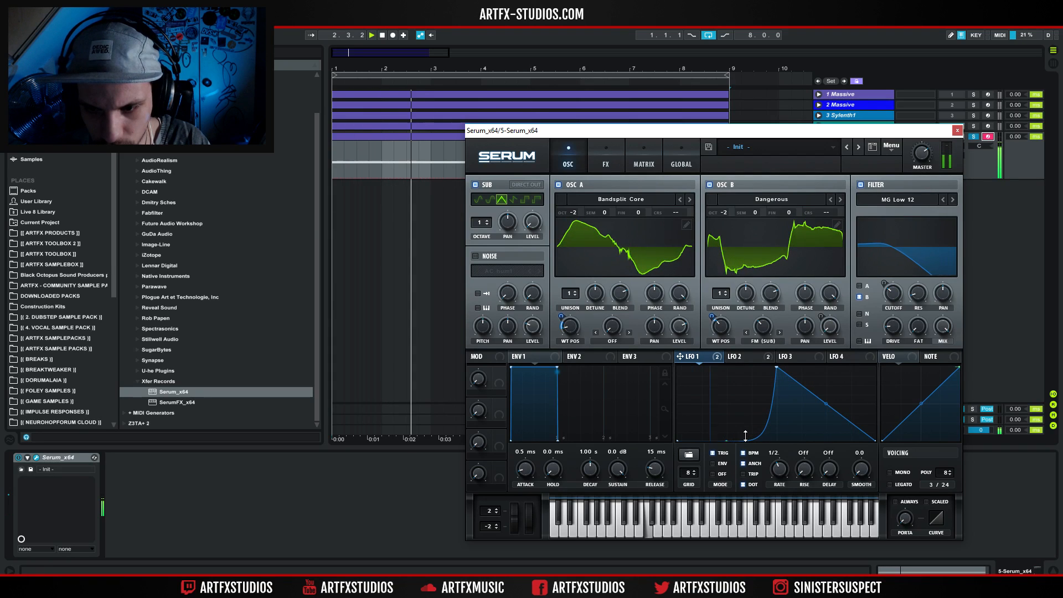
key(space)
drag(779, 469, 779, 466)
key(space)
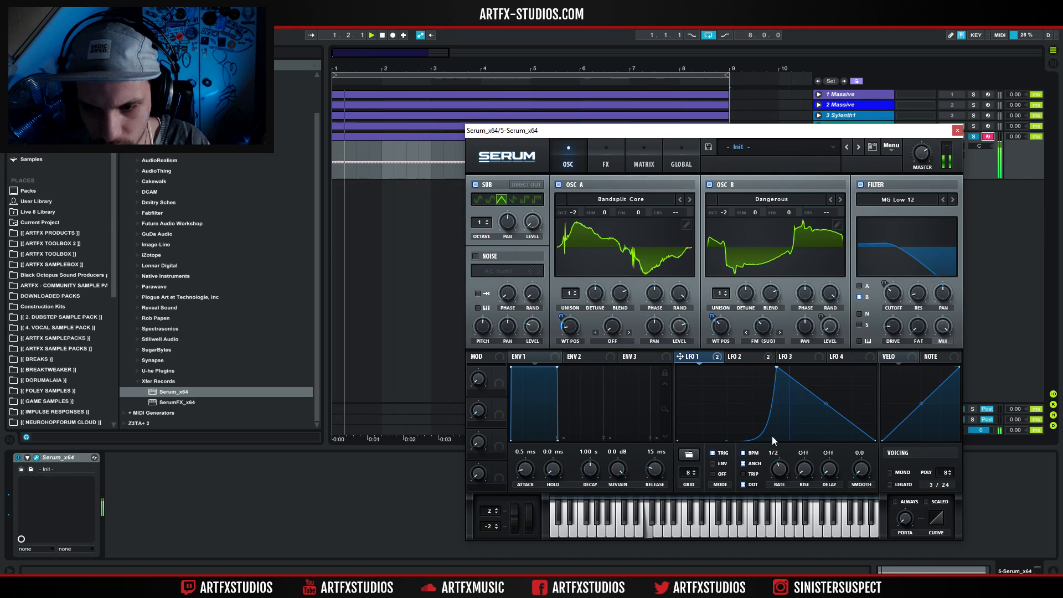
Move LFO 2's peak to about three quarters of its cycle with a gentler rising curve, and readjust its amount on oscillator B's level.
click(745, 359)
drag(779, 465, 781, 463)
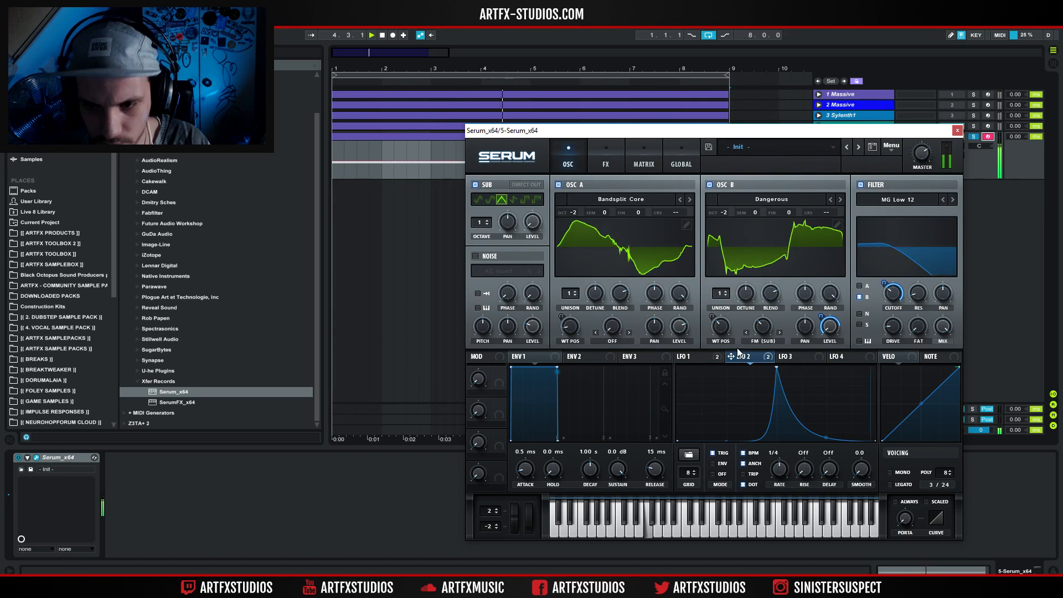
drag(775, 369, 833, 336)
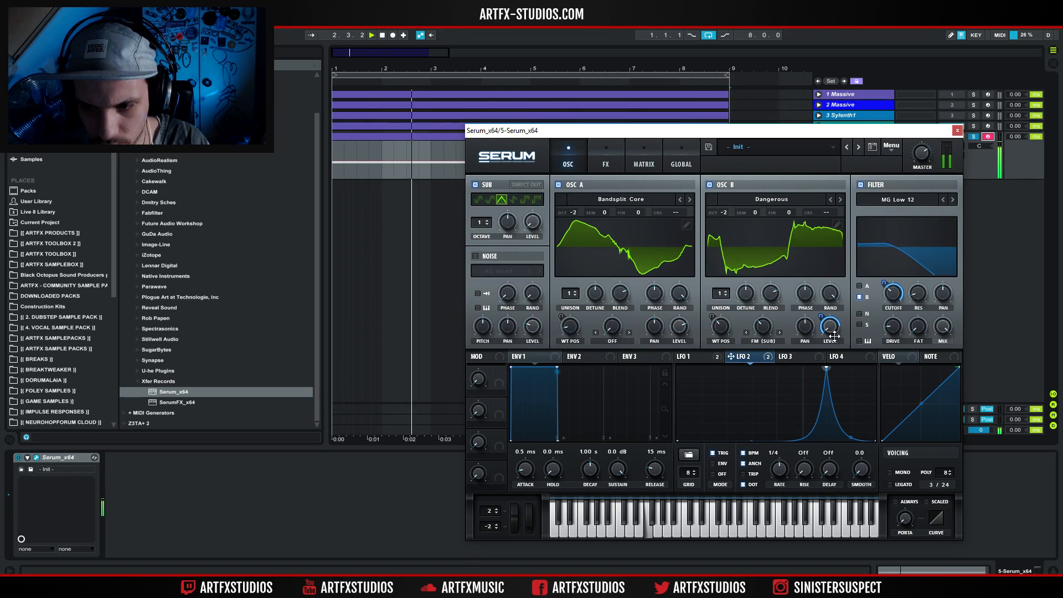
double_click(753, 432)
mouse_move(755, 408)
mouse_down()
mouse_move(740, 418)
mouse_move(758, 400)
mouse_move(750, 416)
mouse_up()
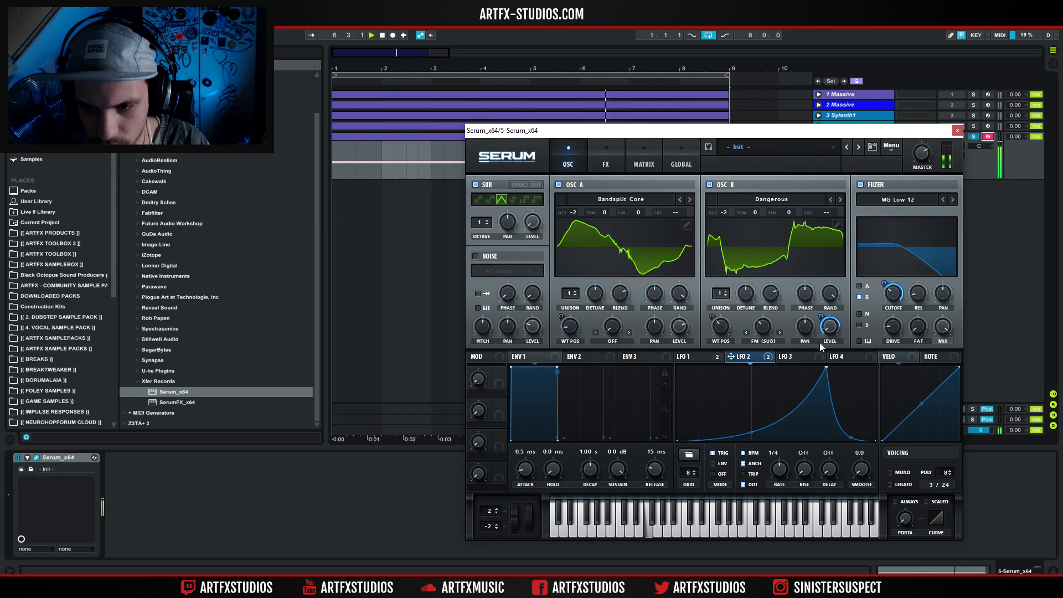
drag(820, 315, 820, 321)
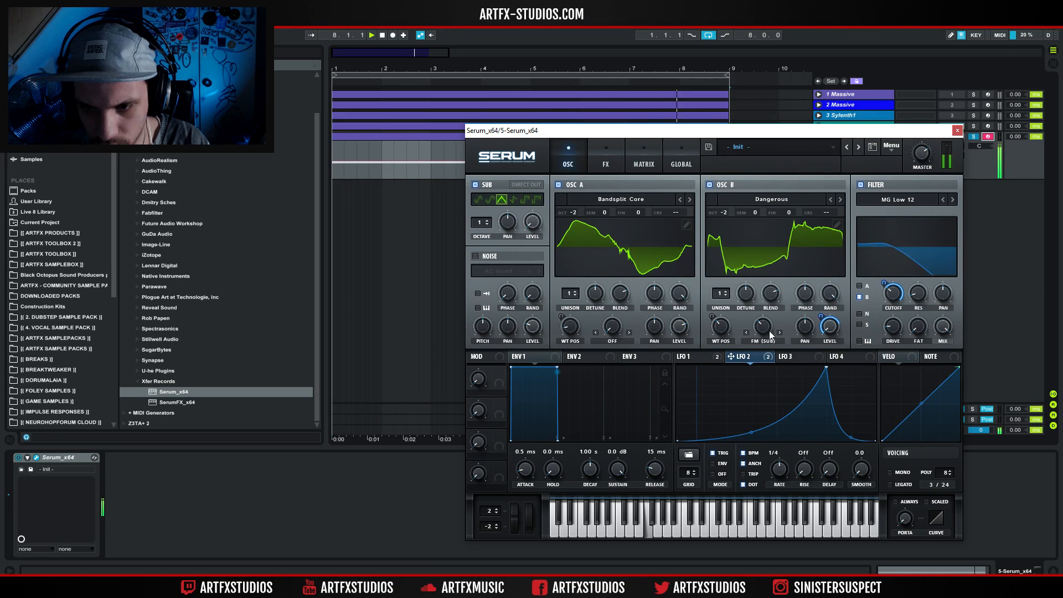
Lower the sub oscillator to octave -2 and turn off oscillator B's FM warp.
click(487, 224)
drag(487, 224, 486, 236)
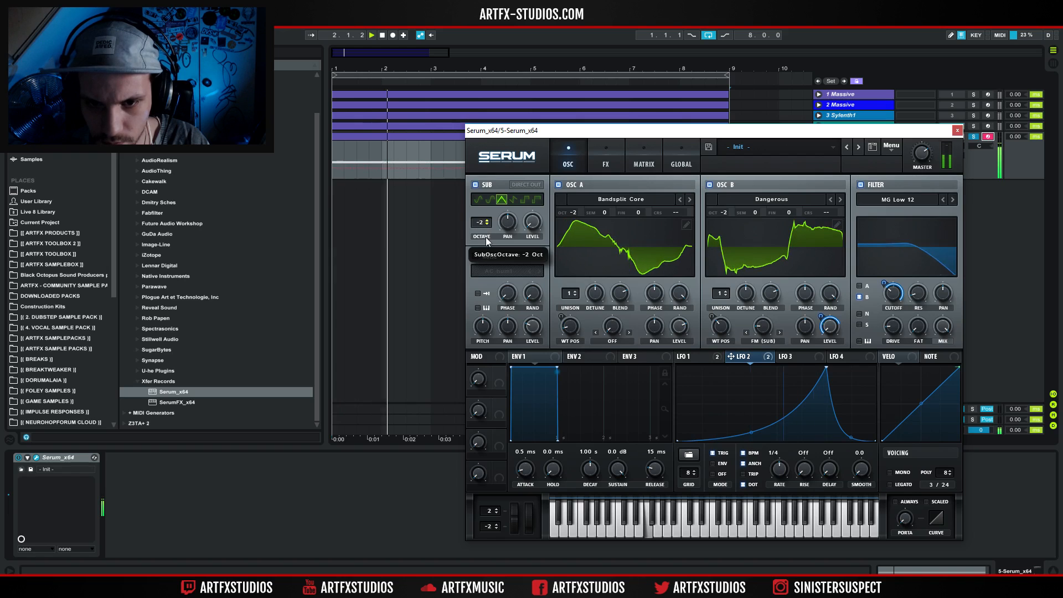
click(762, 340)
click(764, 73)
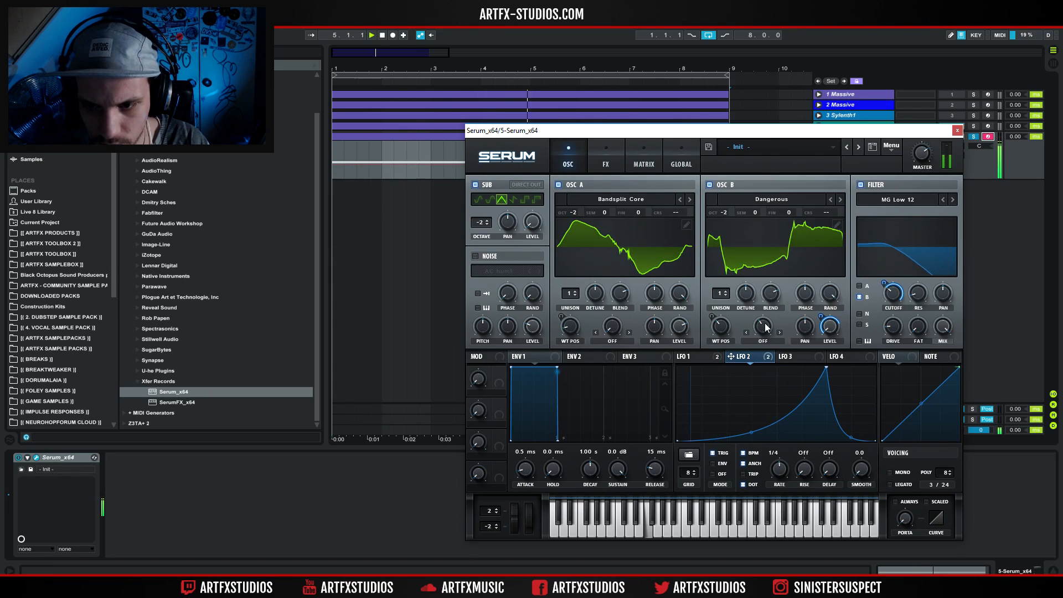
Set oscillator B's octave to 0, shift its wavetable position, and remove LFO 2's modulation from its level.
drag(726, 211, 733, 195)
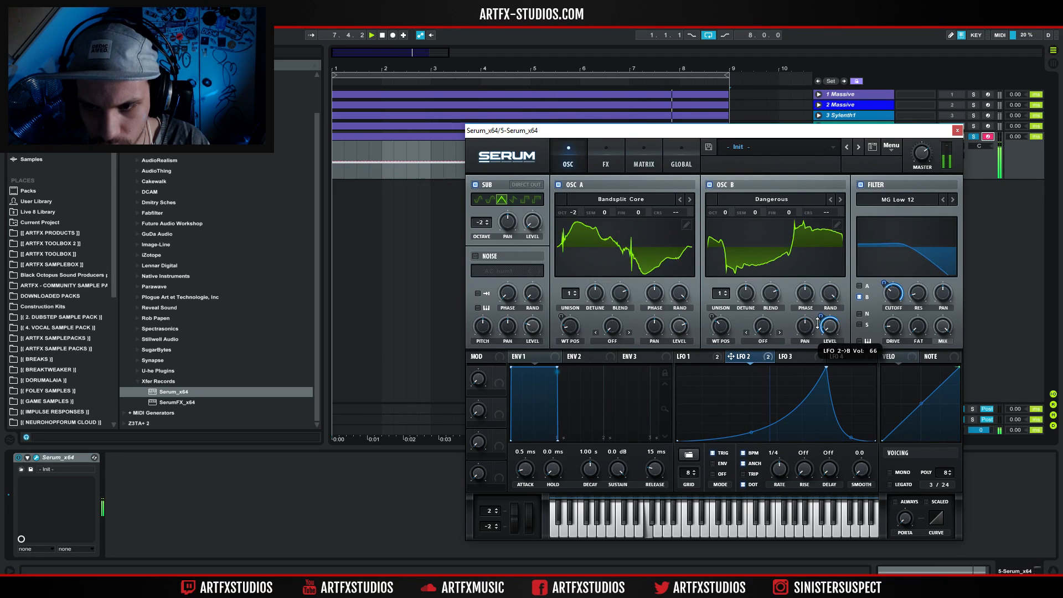
drag(720, 330, 725, 358)
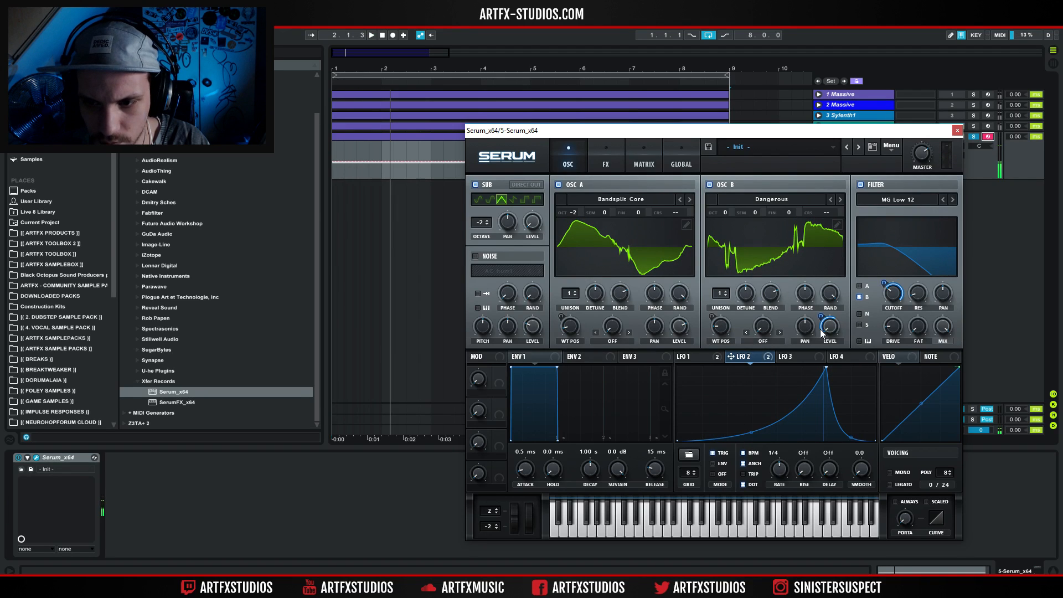
right_click(829, 327)
click(865, 358)
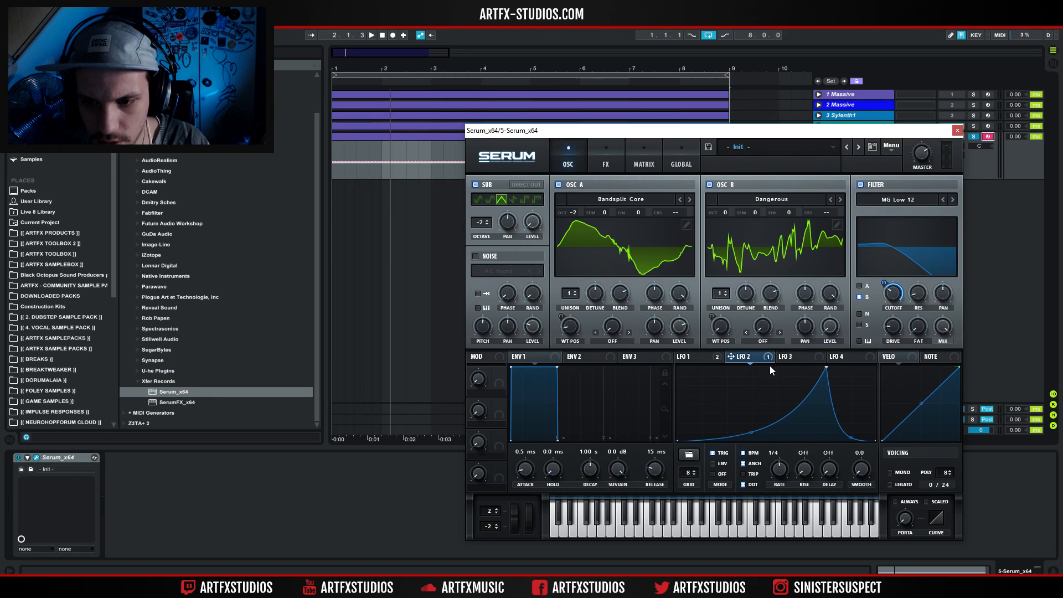
Load the EfEm 2 wavetable into oscillator B at octave -2 and take the oscillator out of the filter.
click(840, 198)
key(space)
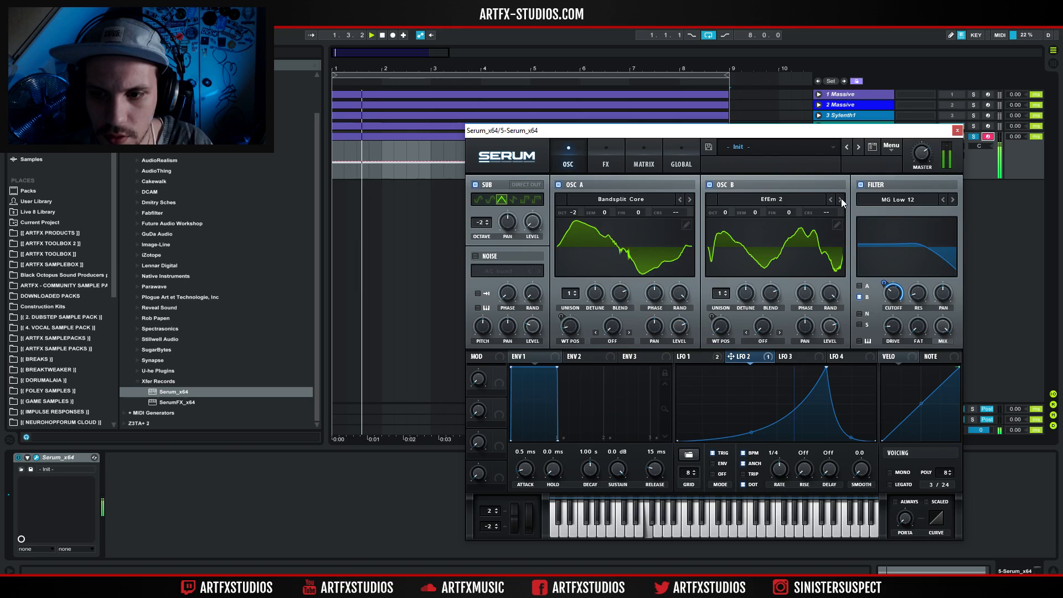
drag(726, 213, 732, 242)
click(859, 298)
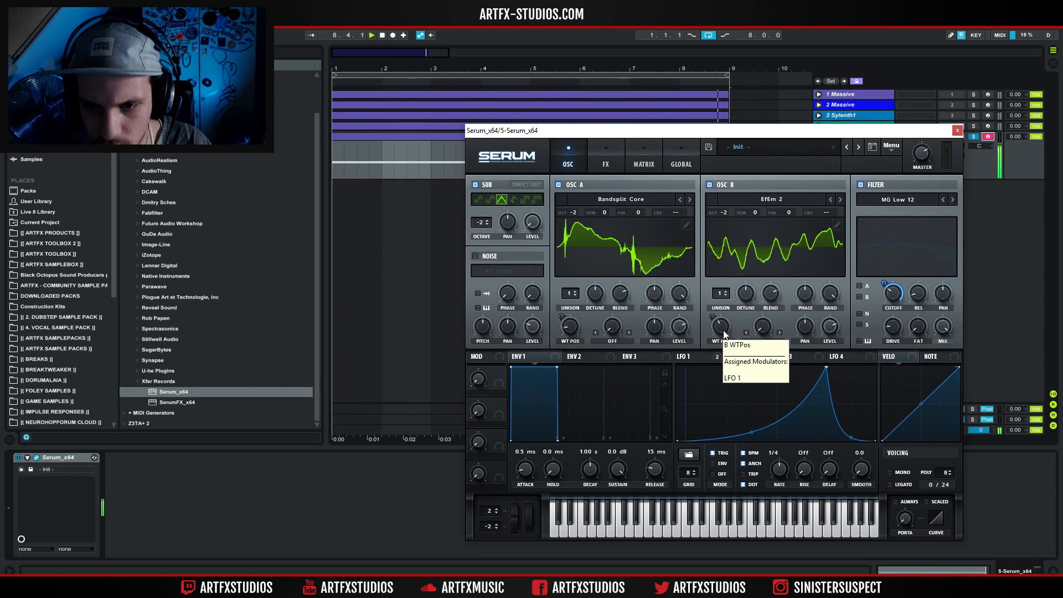
Bow both LFO 1 slopes outward into a dome and readjust its amount on oscillator B's wavetable position.
click(702, 354)
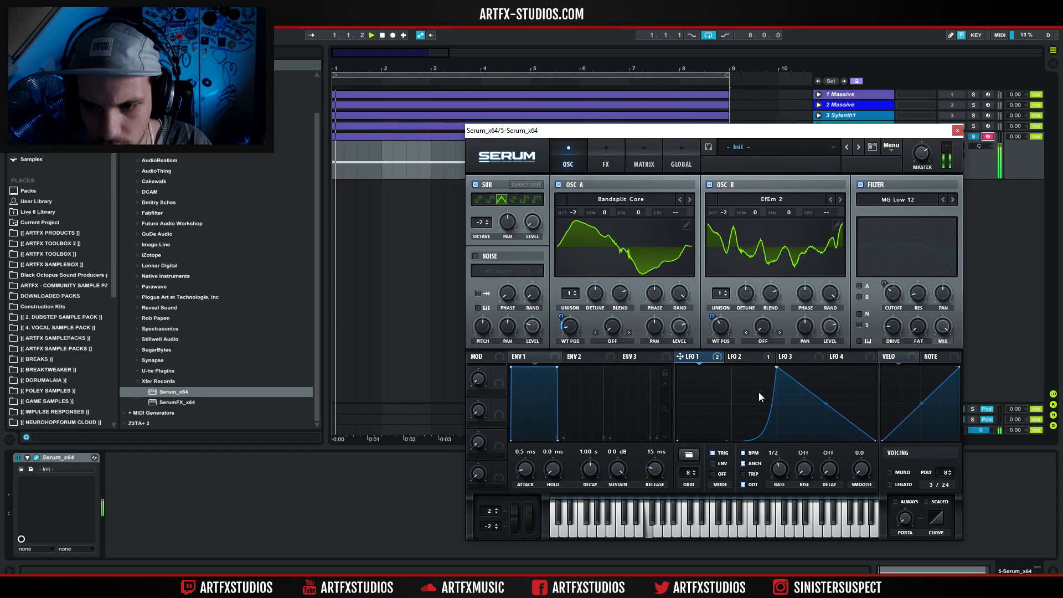
drag(729, 414, 727, 392)
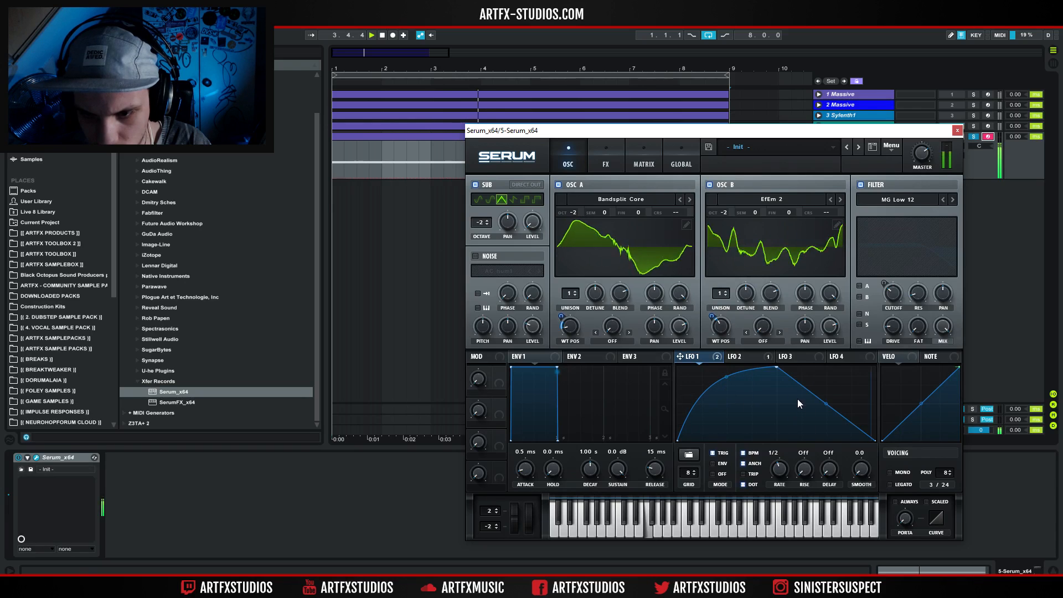
drag(828, 405, 828, 396)
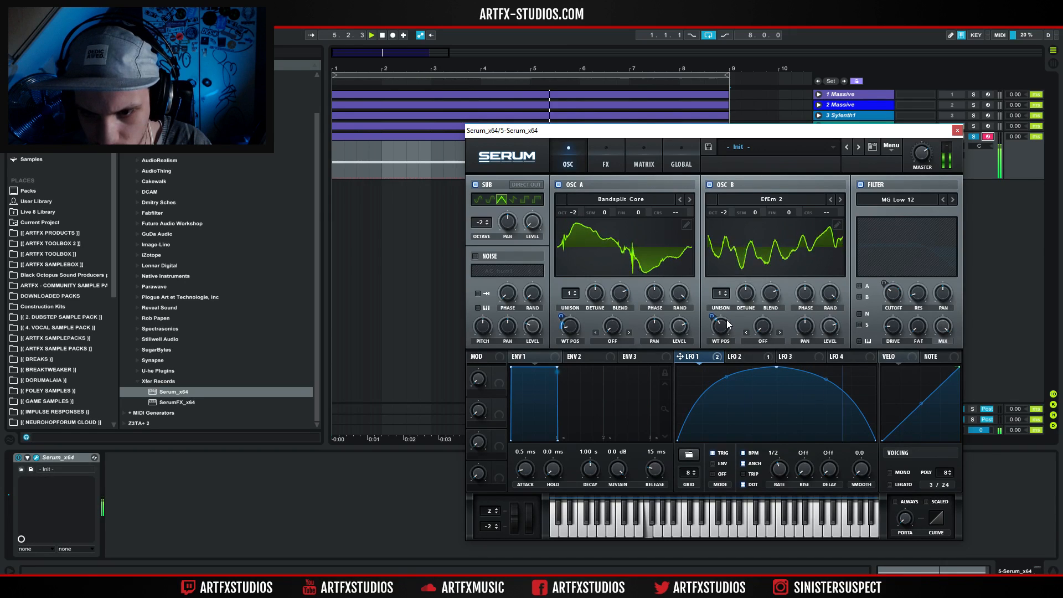
drag(711, 316, 714, 302)
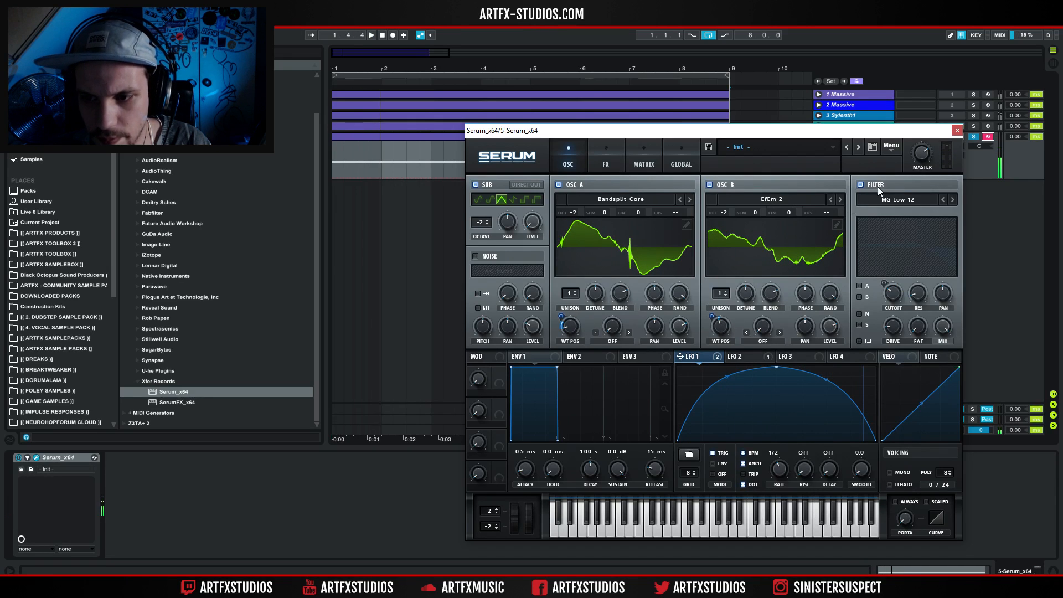
Switch the filter to Notch 12, route oscillators A and B through it, and set its cutoff to about 96 Hz.
click(897, 200)
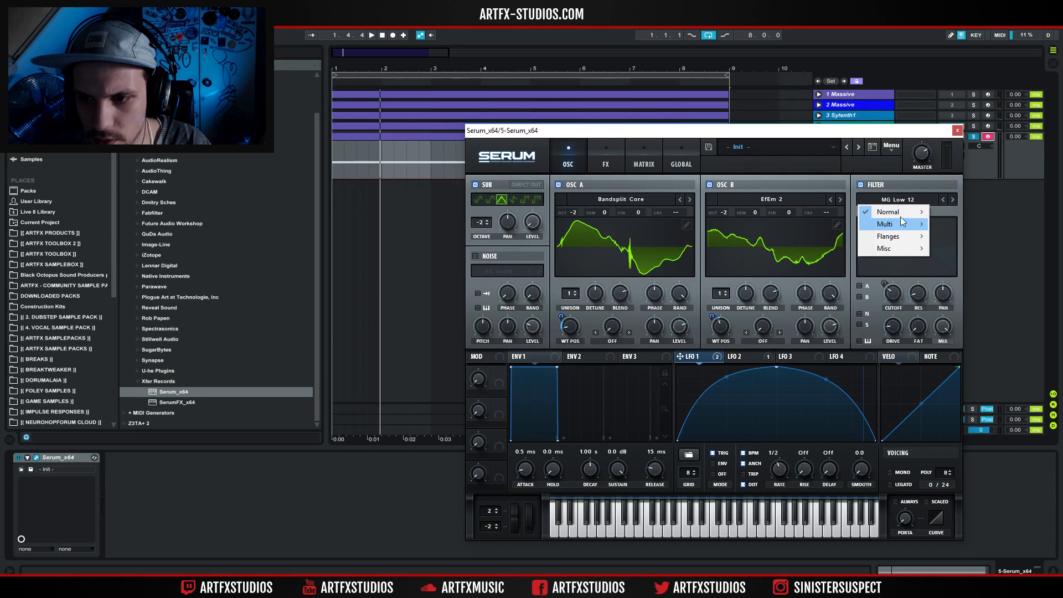
mouse_move(901, 212)
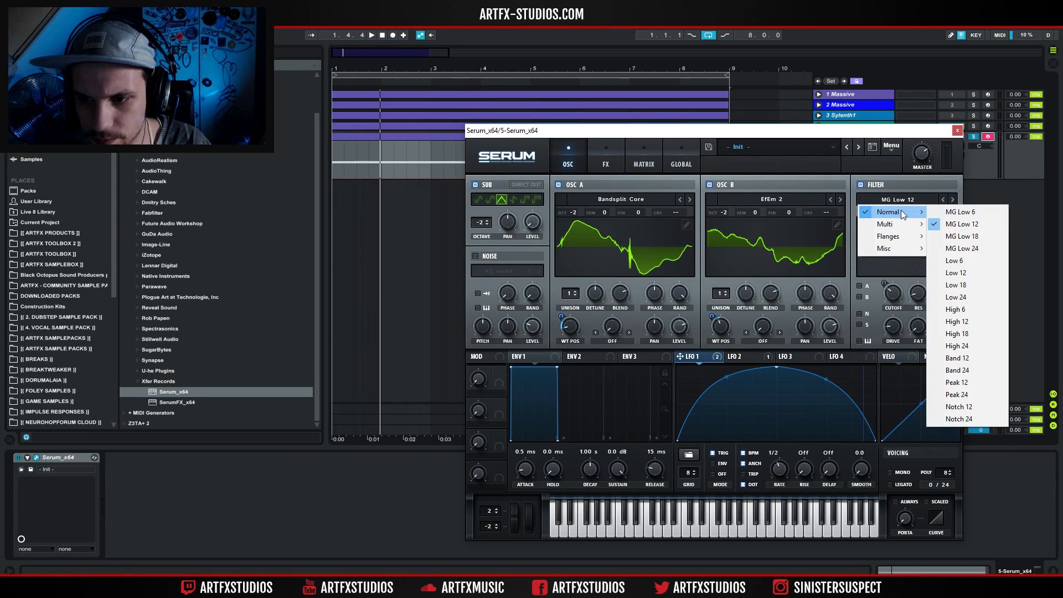
click(968, 408)
click(860, 295)
click(859, 287)
key(space)
mouse_move(892, 290)
mouse_down()
mouse_move(911, 263)
mouse_move(899, 291)
mouse_up()
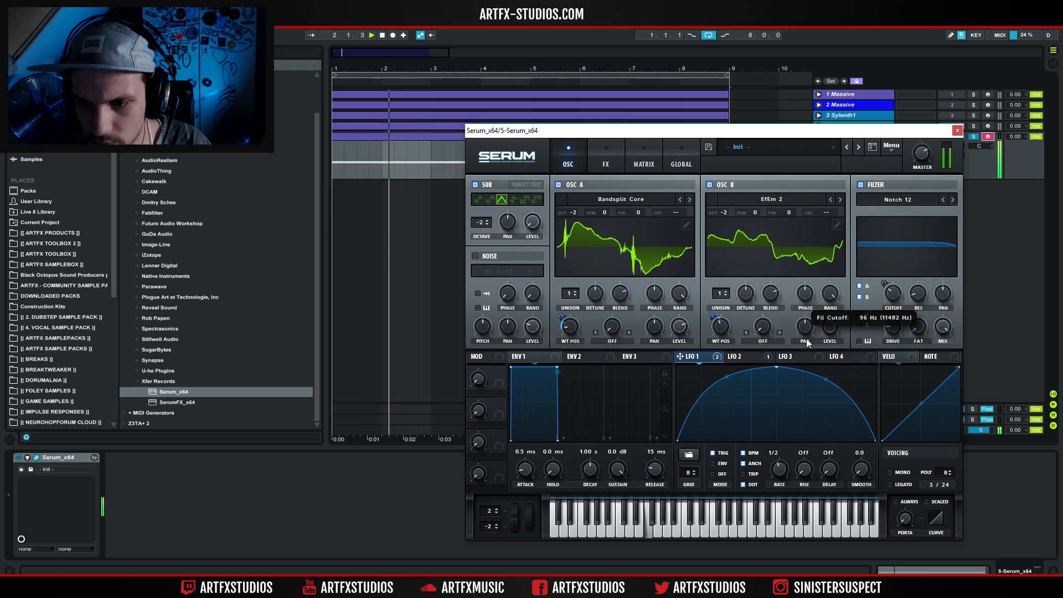
Remove all of LFO 2's destinations and modulate the filter cutoff with LFO 1 instead.
click(757, 356)
right_click(729, 358)
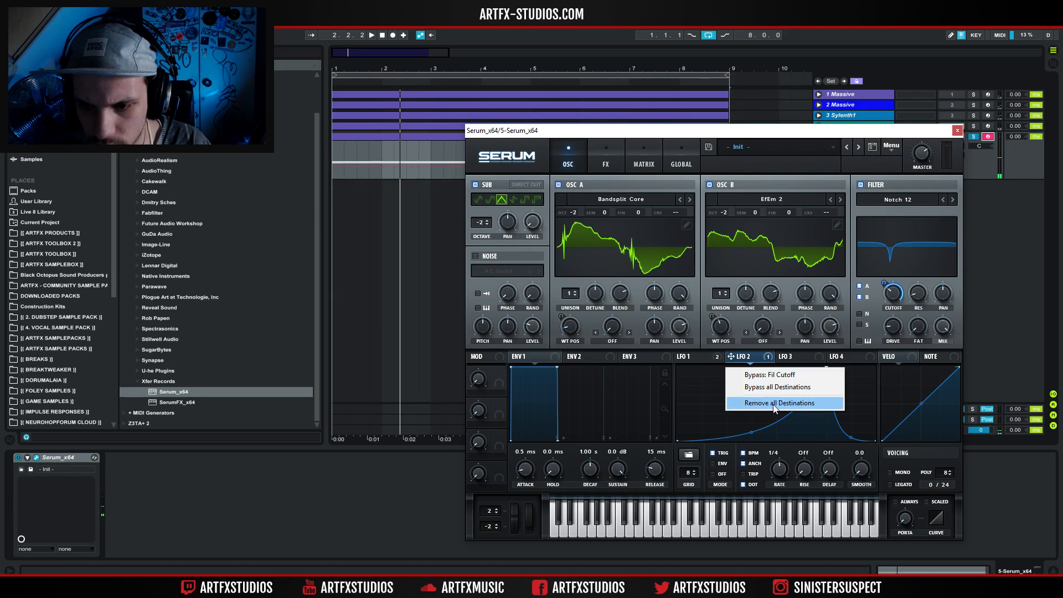
click(775, 404)
click(704, 354)
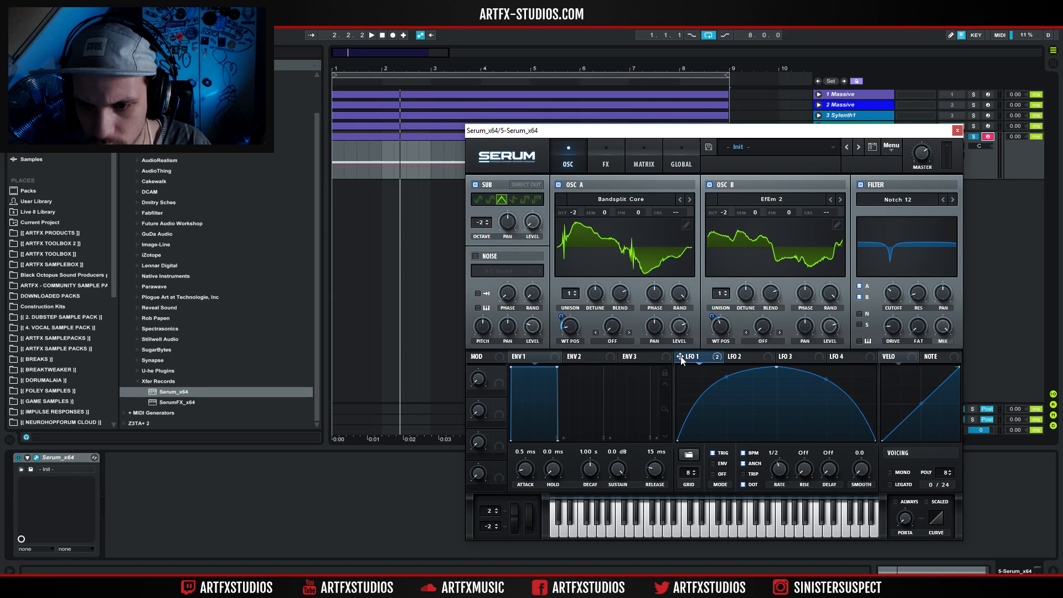
drag(883, 283, 884, 312)
key(space)
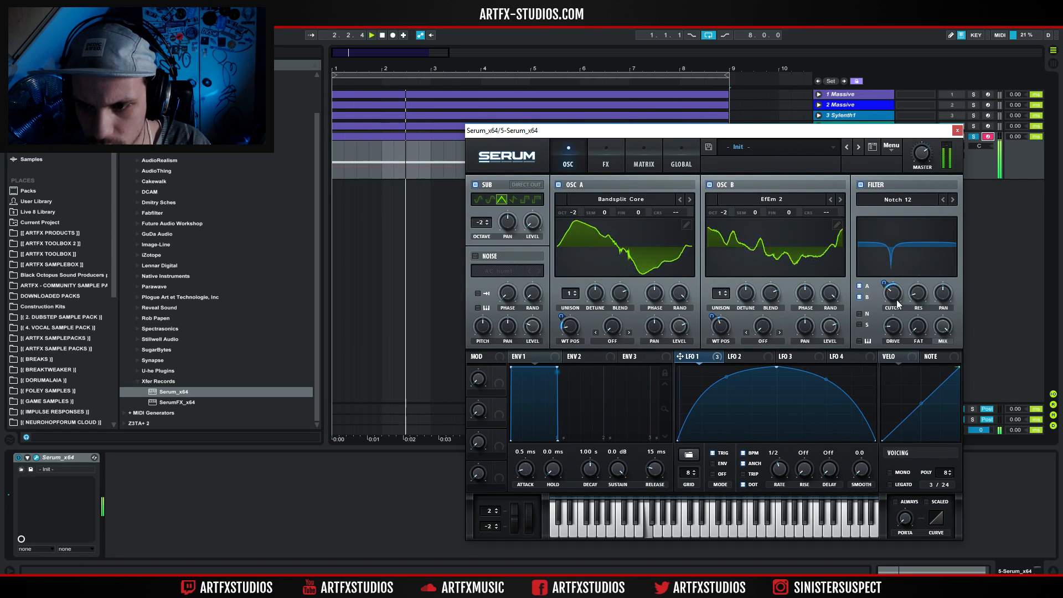
Readjust the notch filter's cutoff, with its fat amount at 36% and its drive at about 22%.
key(space)
drag(894, 295, 873, 303)
key(space)
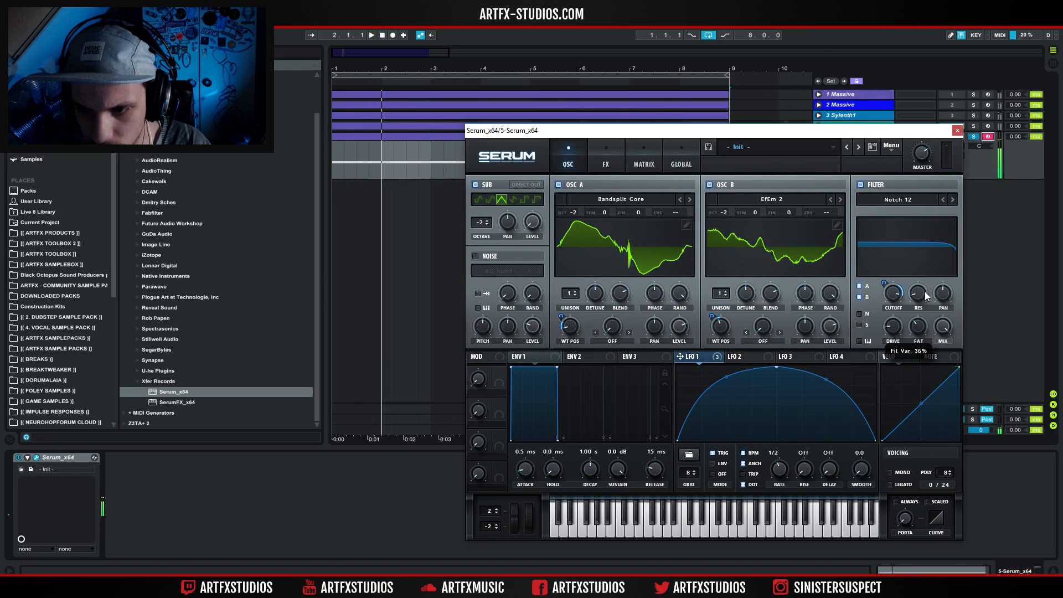
drag(896, 331, 894, 343)
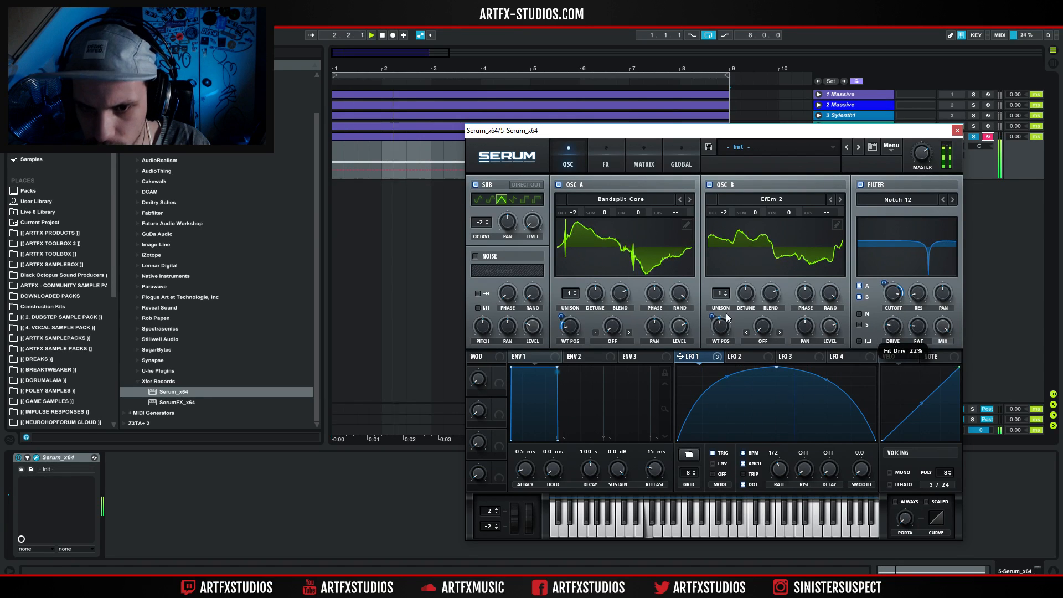
Send the sub oscillator directly to the output and add a Diode 1 distortion effect with adjusted drive.
click(536, 186)
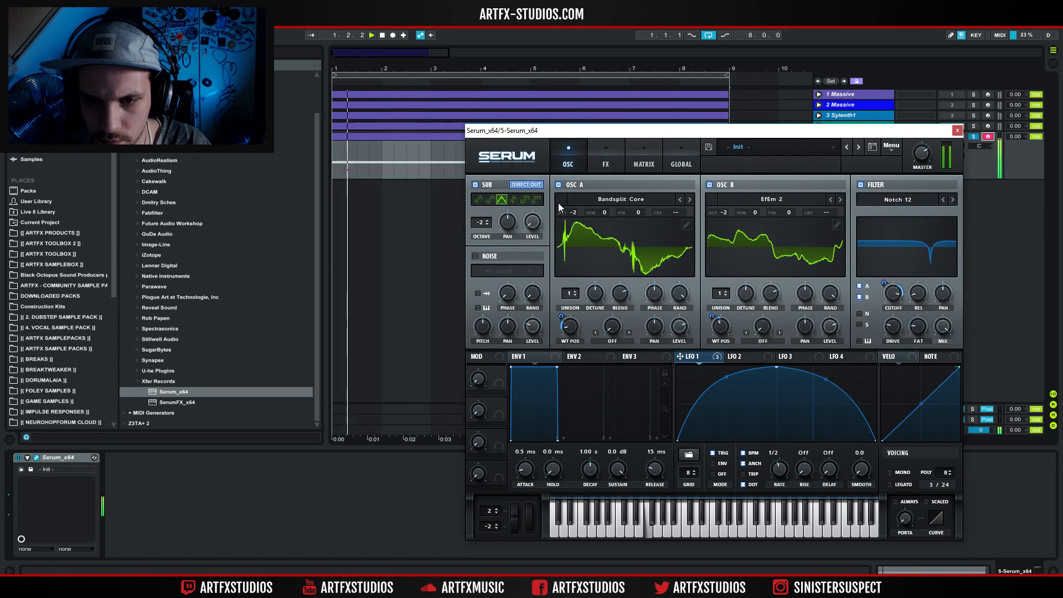
click(608, 159)
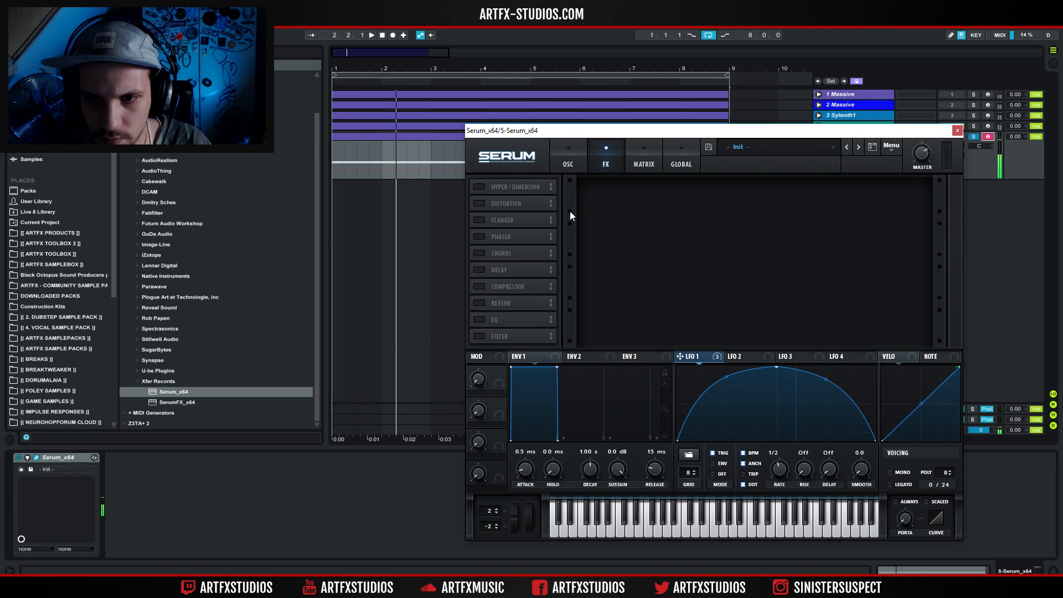
click(479, 203)
click(649, 204)
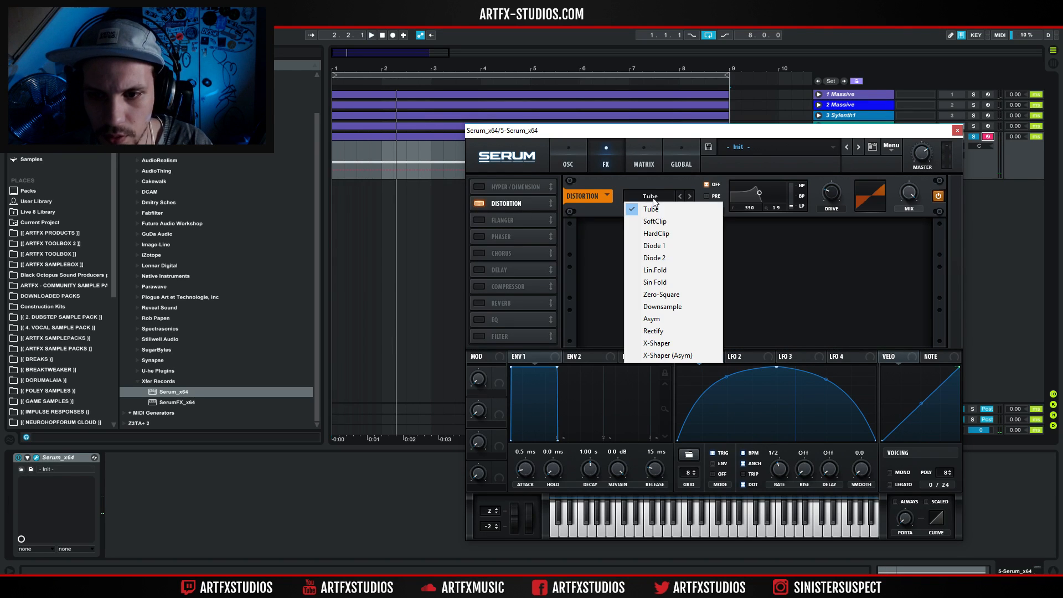
click(678, 257)
drag(834, 198, 836, 190)
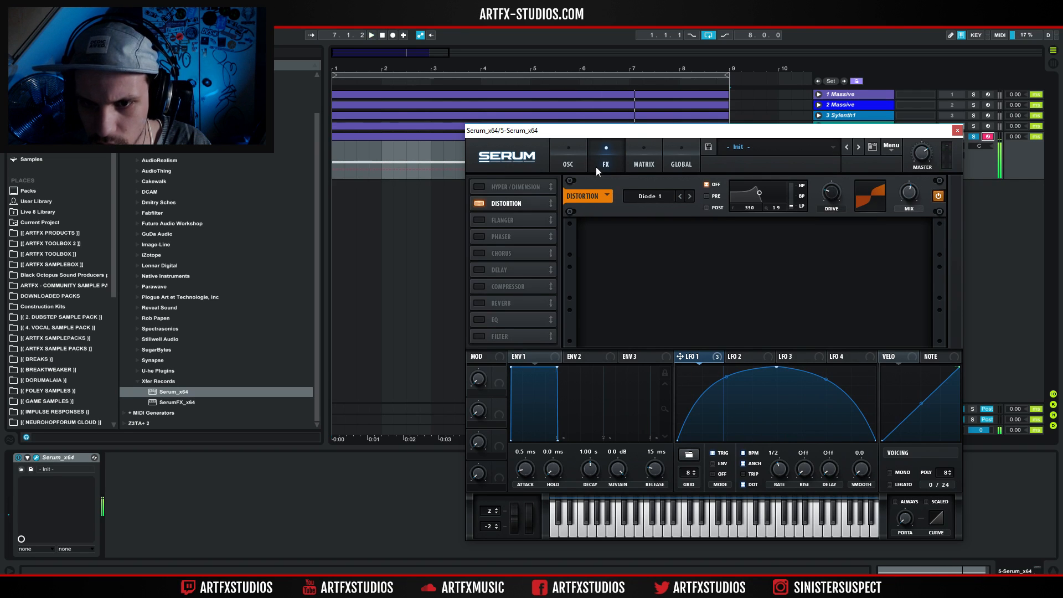
Play the loop and step oscillator A through its wavetables, past Can't be more neuro than this and Clean The Sink, to Crazy Modulation.
click(568, 163)
click(689, 199)
key(space)
click(689, 200)
click(689, 200)
click(690, 200)
click(690, 200)
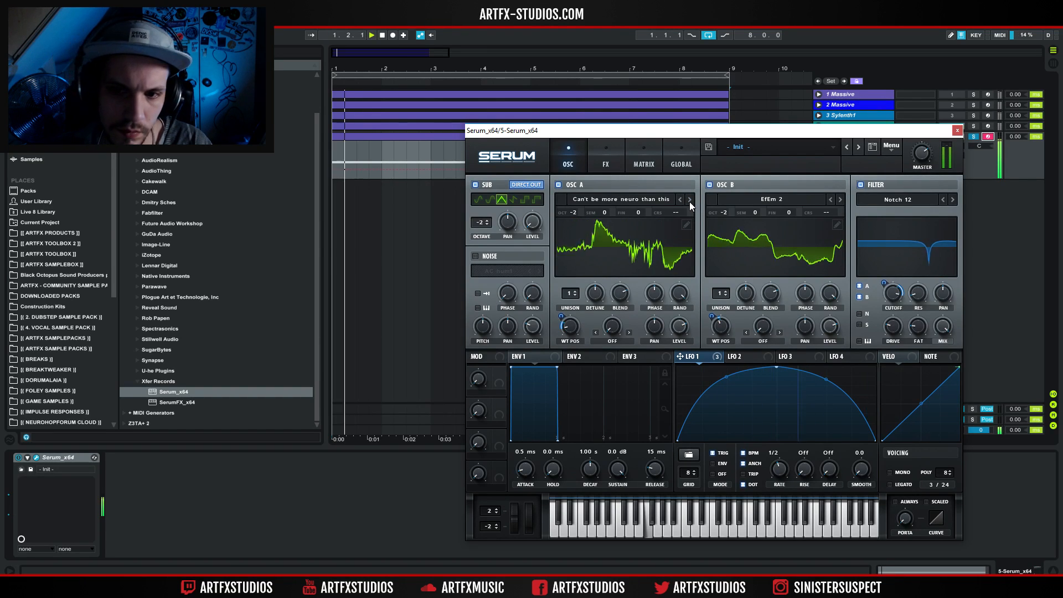
click(690, 201)
click(690, 200)
click(690, 201)
click(690, 201)
click(690, 200)
click(690, 200)
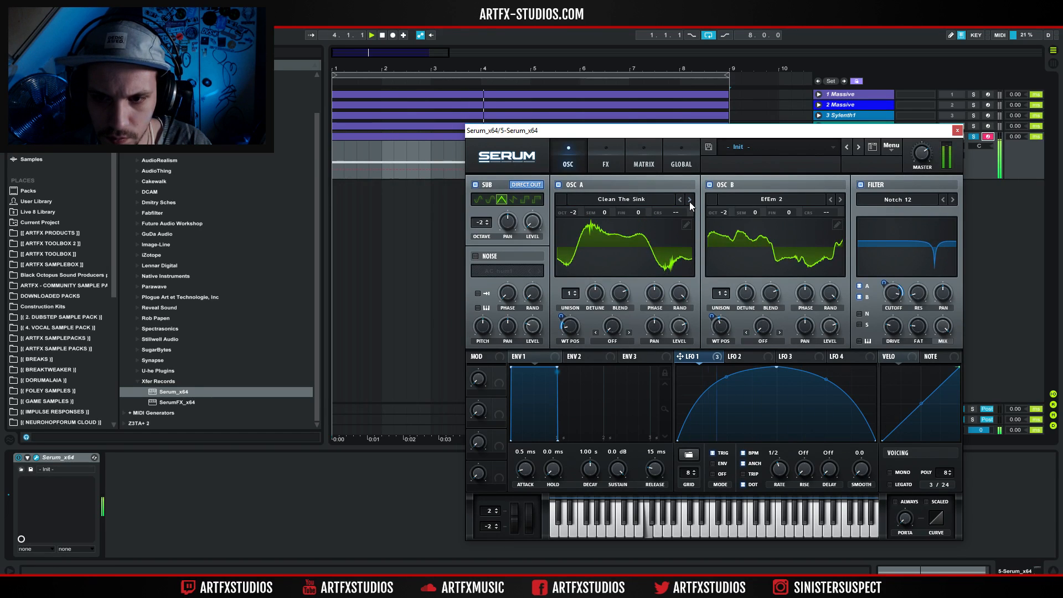
click(690, 201)
Load the That's Good wavetable from ARTFX Neurofunk Revolution - Tables into oscillator A and audition it while sweeping its wavetable position.
click(627, 198)
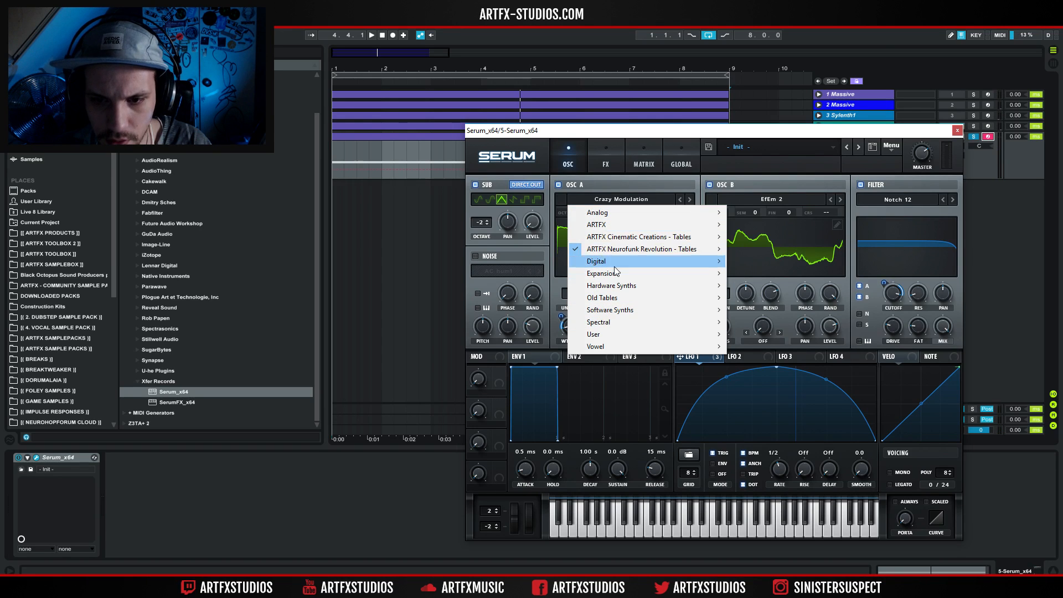
mouse_move(636, 249)
click(493, 364)
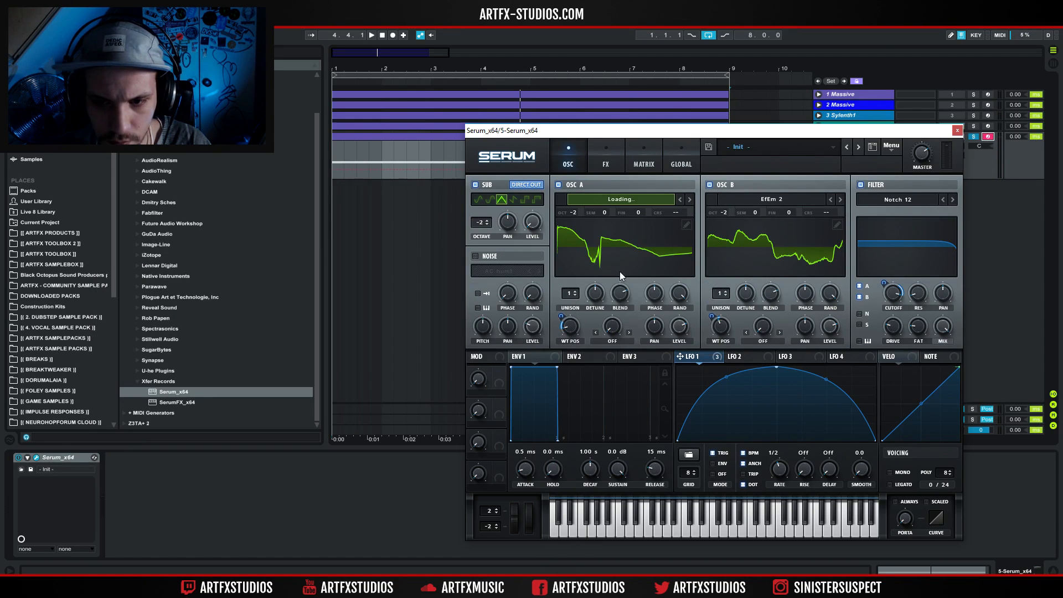
key(space)
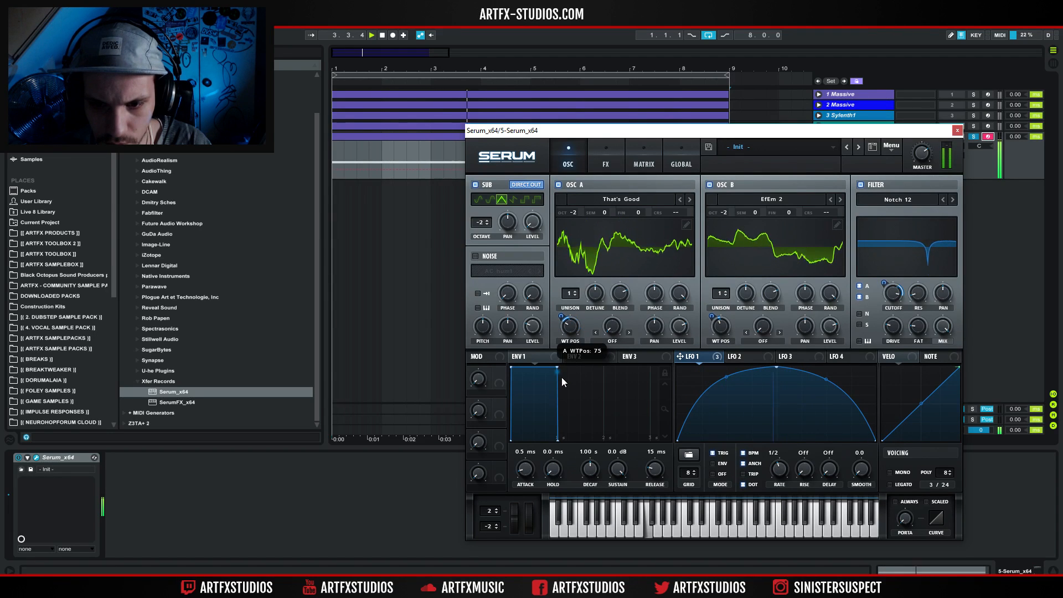
Set oscillator A's warp mode to FM (from B) and adjust the warp amount.
click(611, 341)
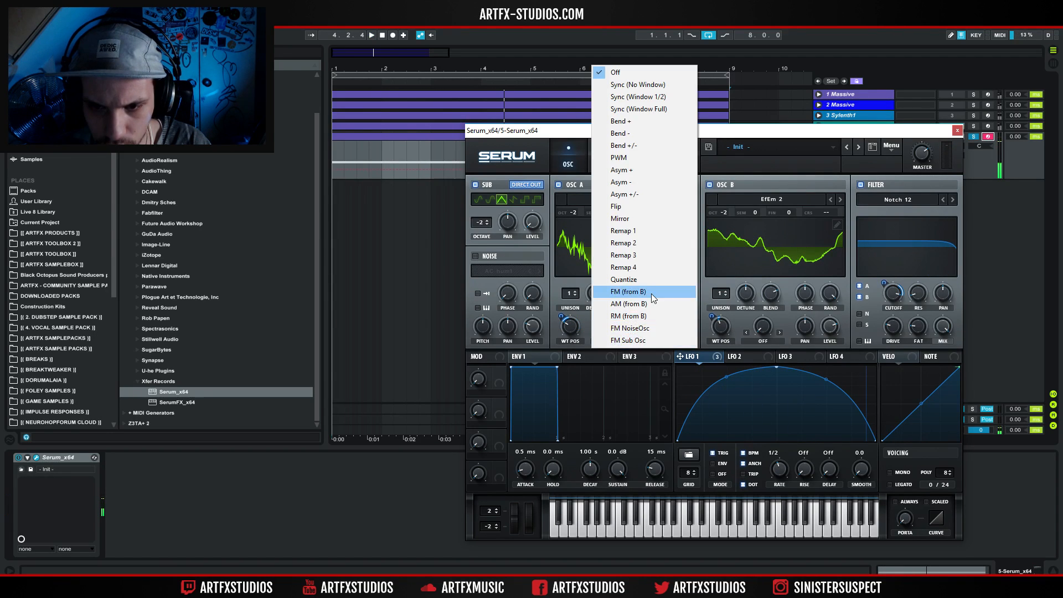
click(628, 292)
drag(612, 328, 612, 327)
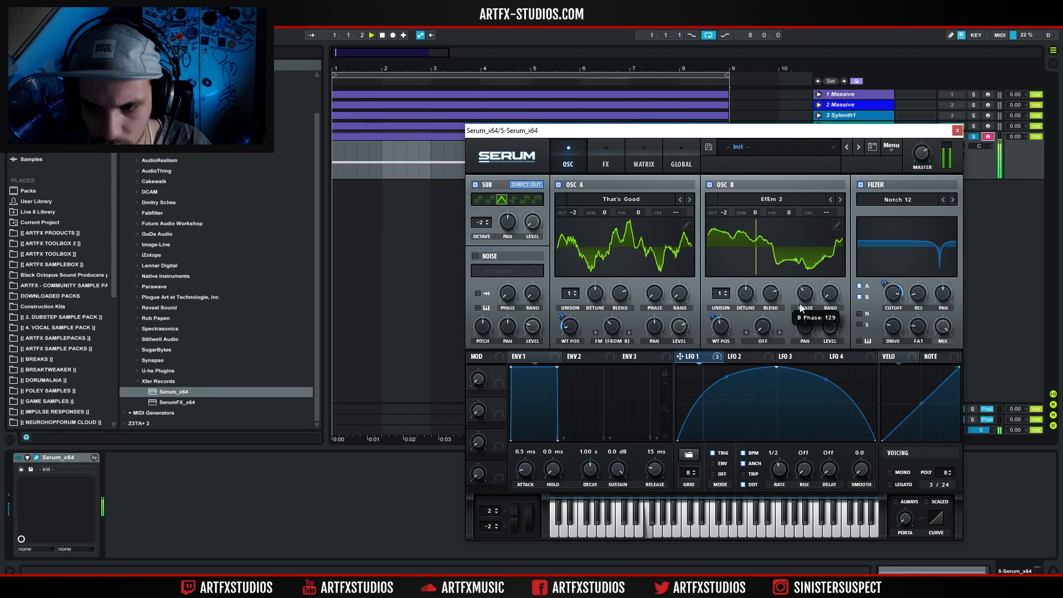
Try the Texturizer, That's It Baby and The Weirdest One wavetables on oscillator A, and switch its warp mode to Off.
click(681, 201)
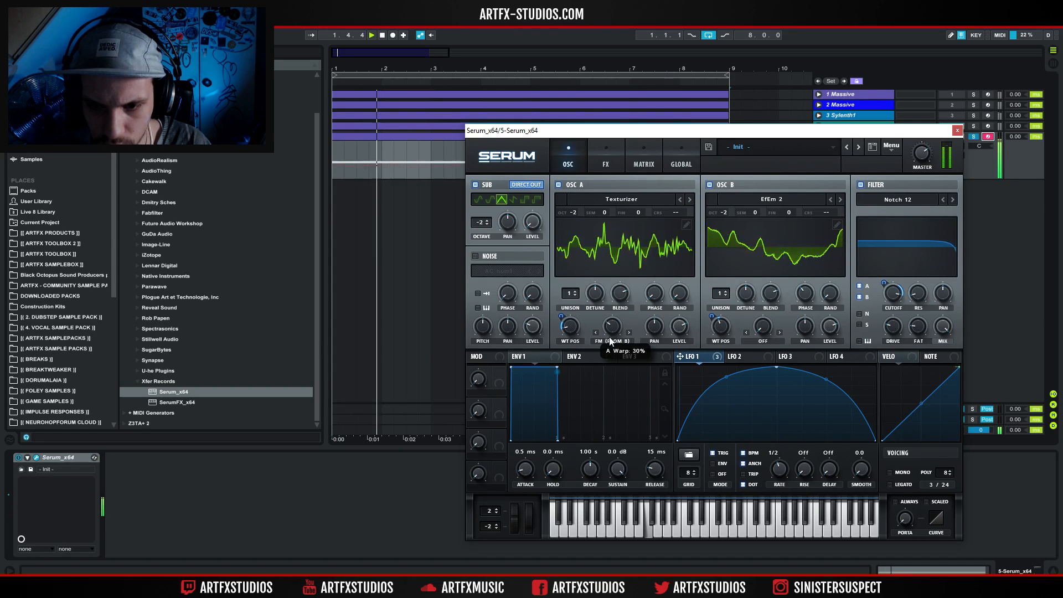
click(689, 200)
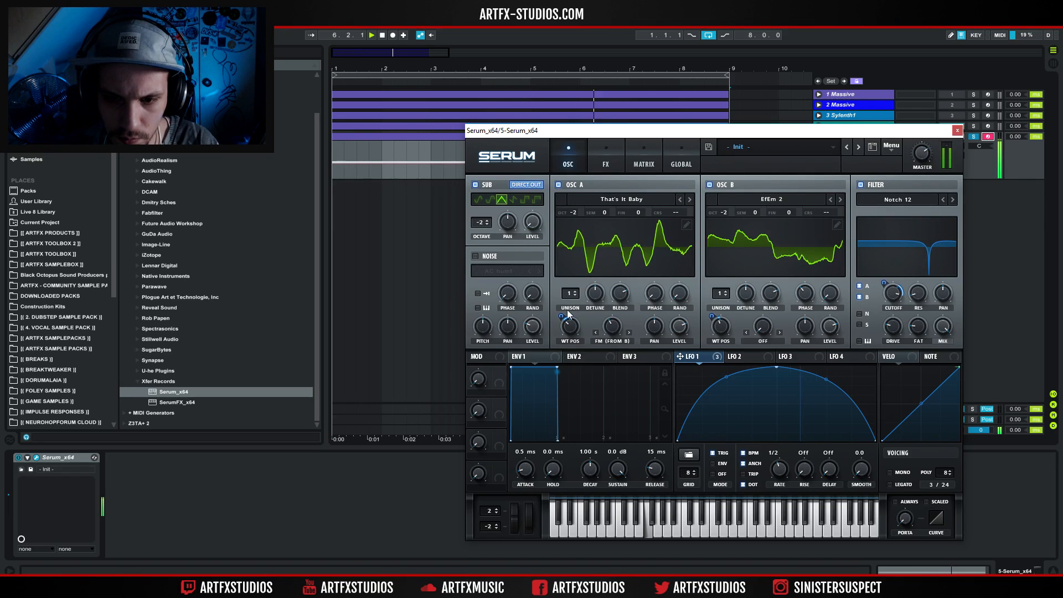
click(689, 200)
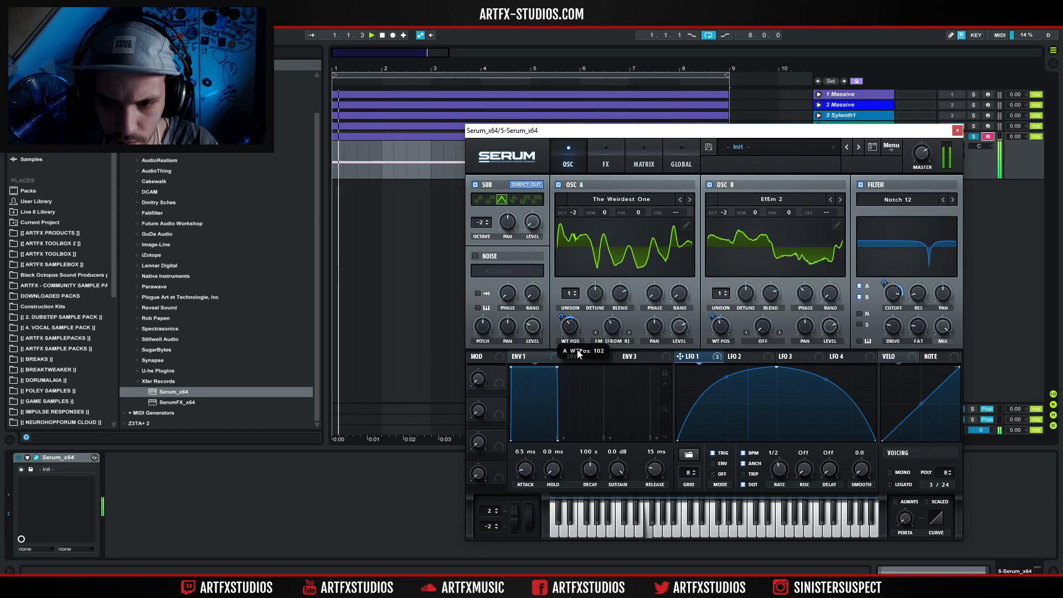
click(612, 340)
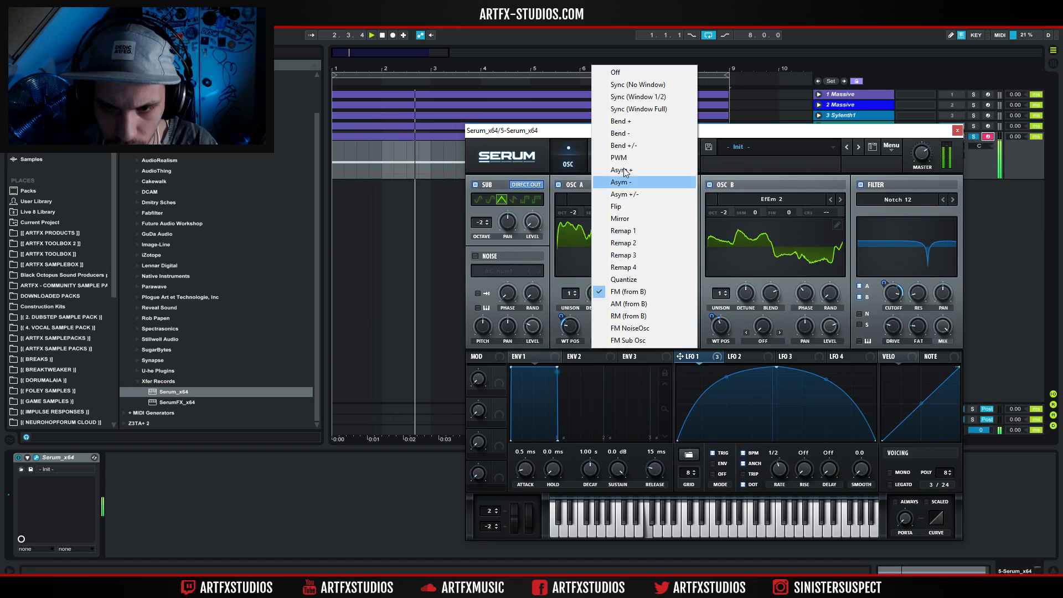
click(625, 73)
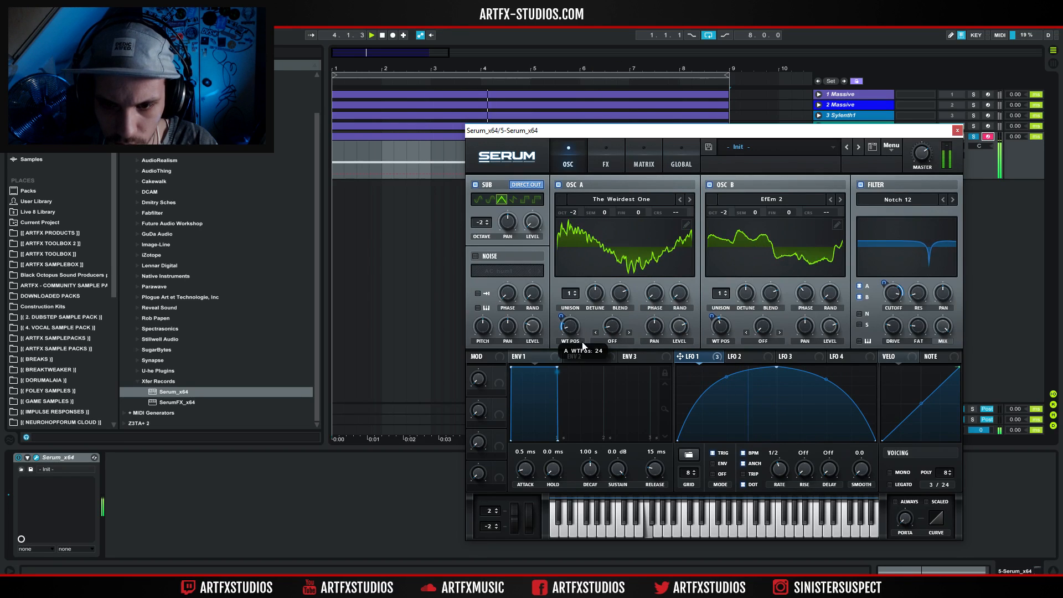
Audition the This Is Crazy and Thursday wavetables on oscillator A, setting Thursday's wavetable position to about 47.
click(689, 199)
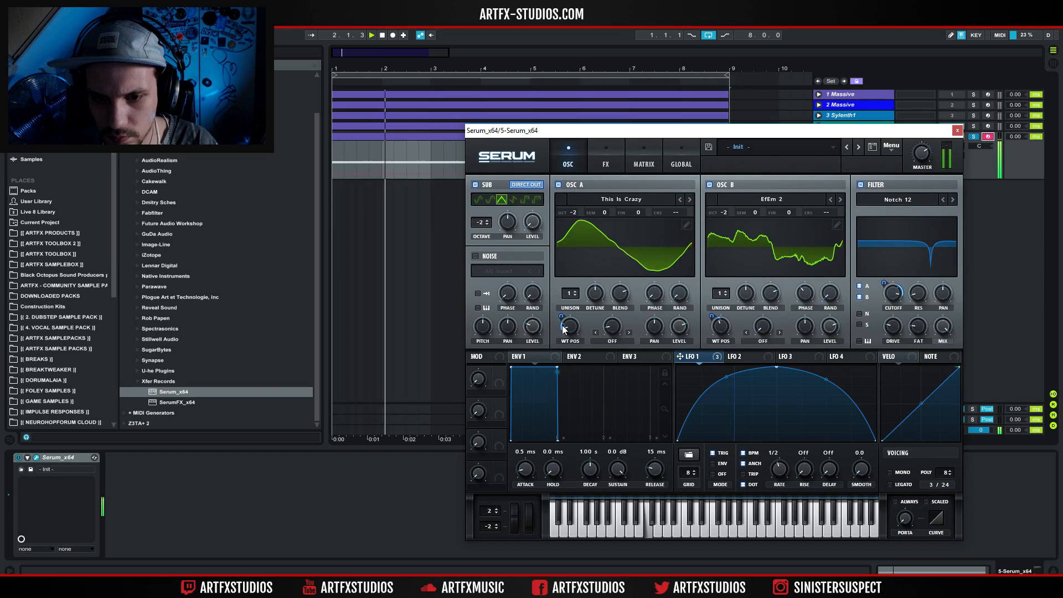
mouse_move(572, 327)
mouse_down()
mouse_move(571, 339)
mouse_move(560, 308)
mouse_move(571, 341)
mouse_move(574, 315)
mouse_up()
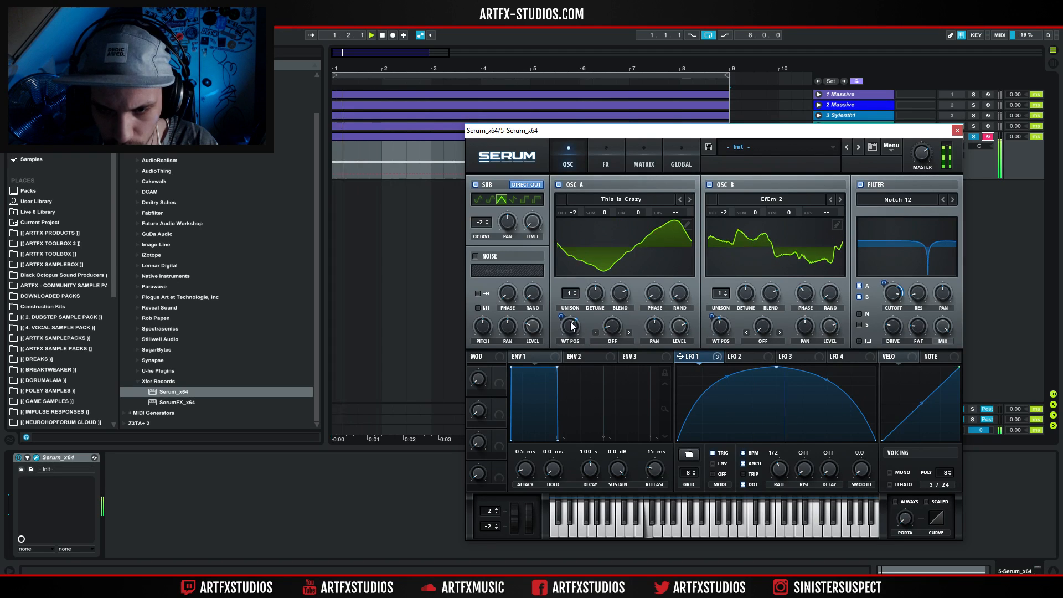
click(689, 201)
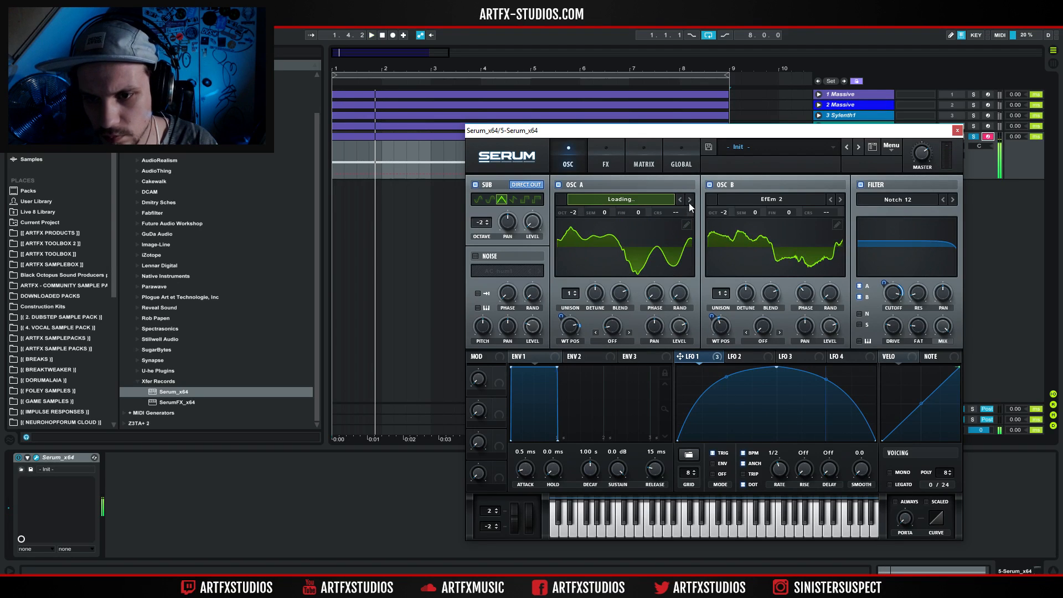
key(space)
drag(569, 326, 566, 372)
key(space)
key(space)
mouse_move(572, 328)
mouse_down()
mouse_move(573, 353)
mouse_move(575, 323)
mouse_up()
key(space)
key(space)
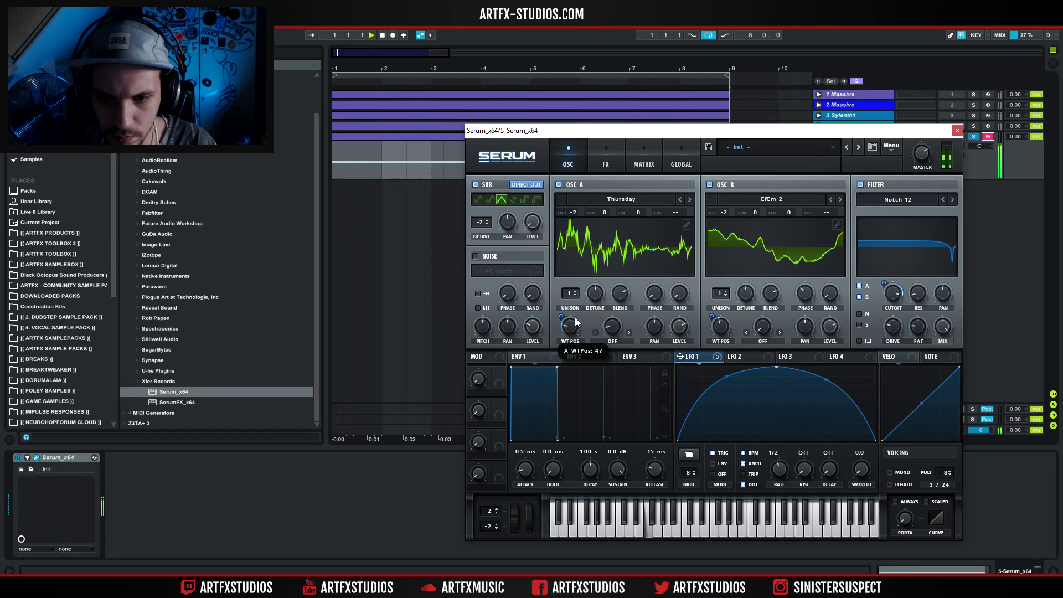
key(space)
key(space)
Load the Dist WaTech wavetable from the Digital category into oscillator A and sweep its wavetable position during playback.
click(631, 199)
mouse_move(624, 261)
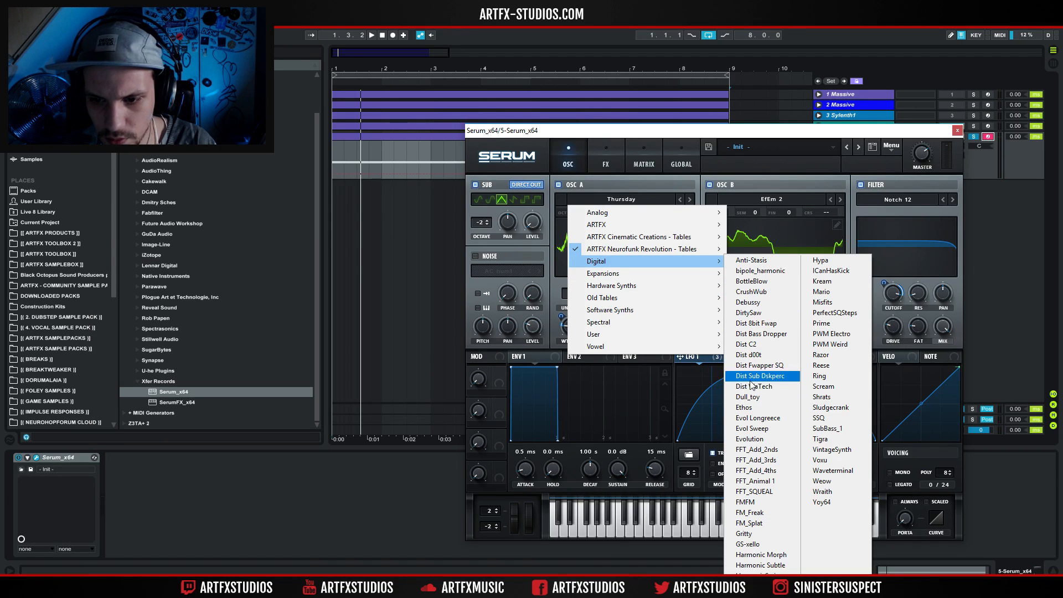
click(753, 385)
key(space)
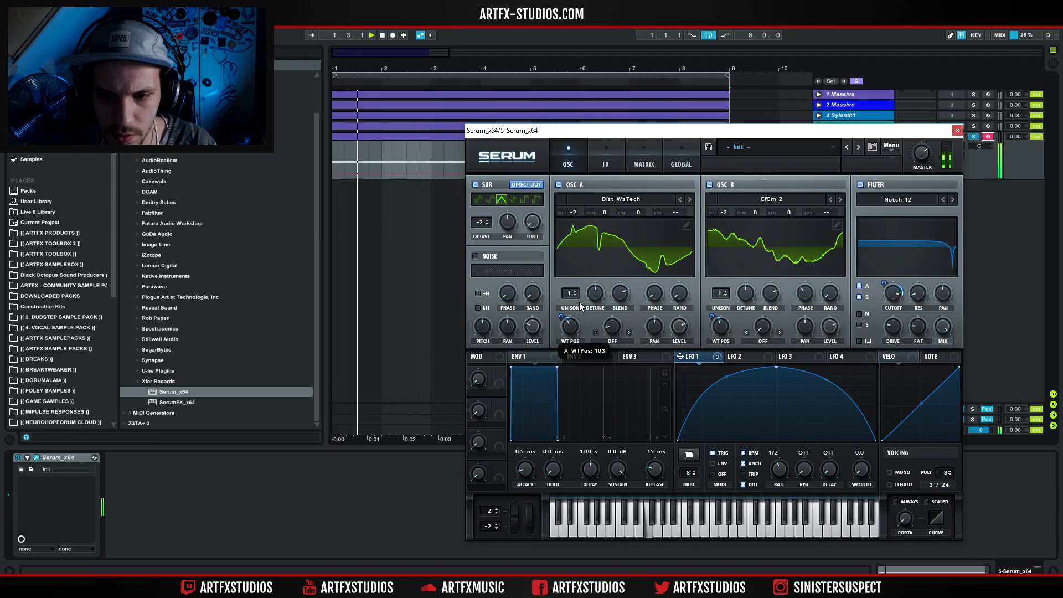
drag(569, 326, 567, 359)
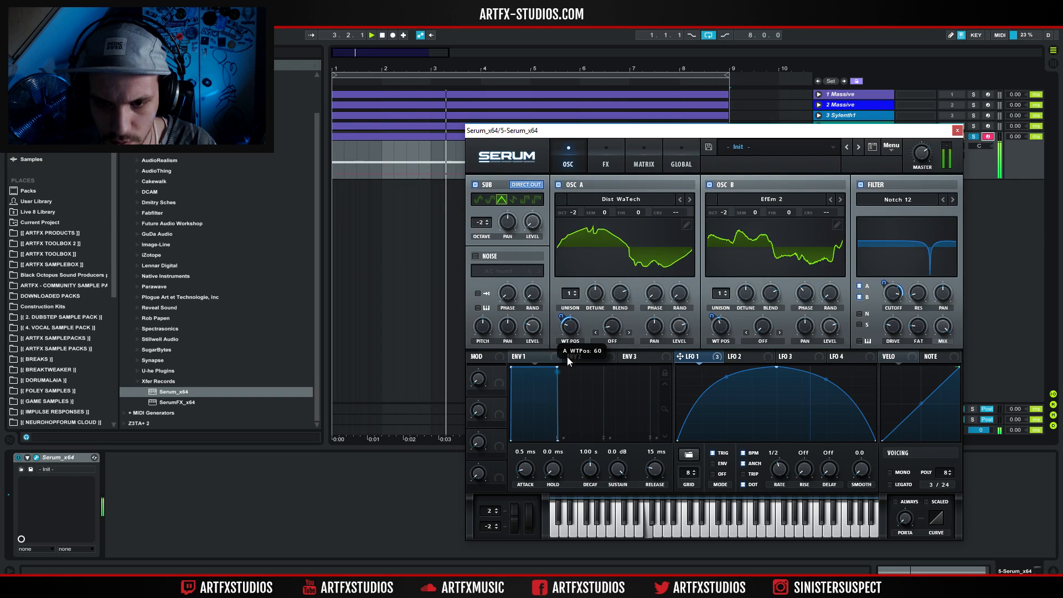
Advance oscillator A to the Evol Longreece wavetable and raise its wavetable position to about 94.
click(693, 197)
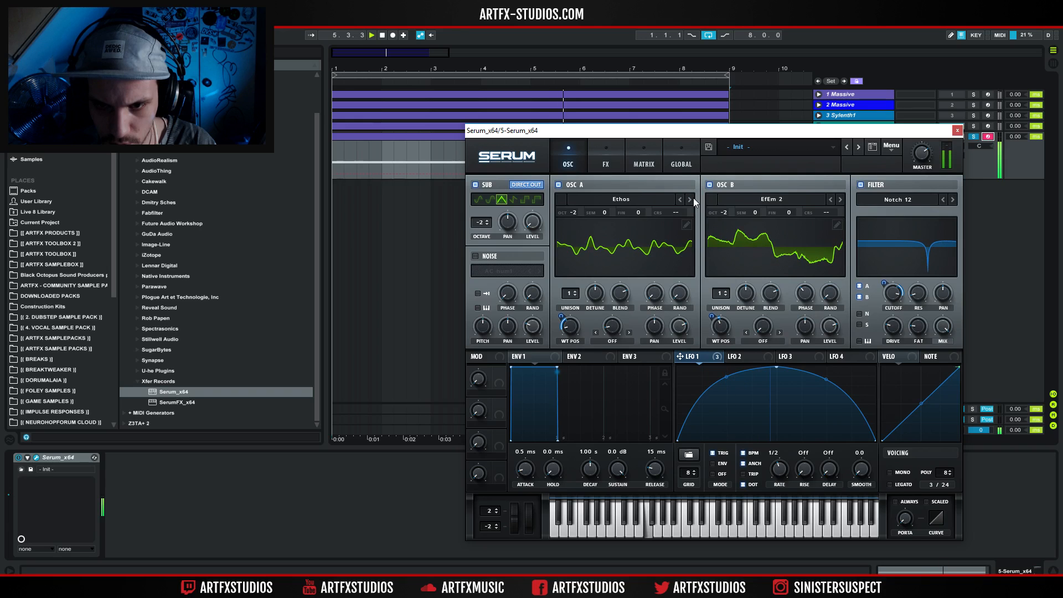
click(690, 199)
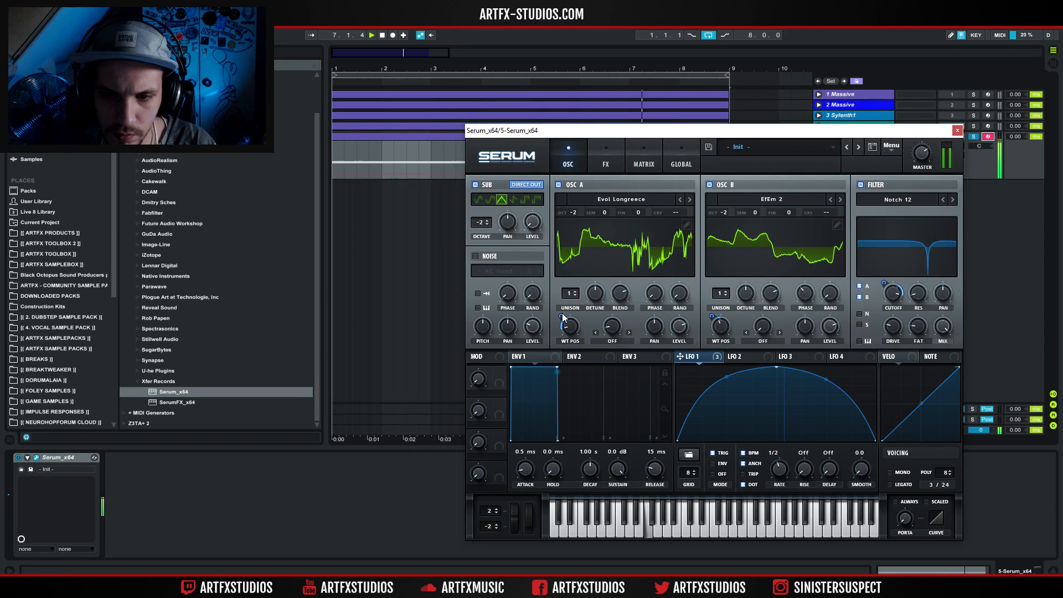
drag(561, 316, 583, 298)
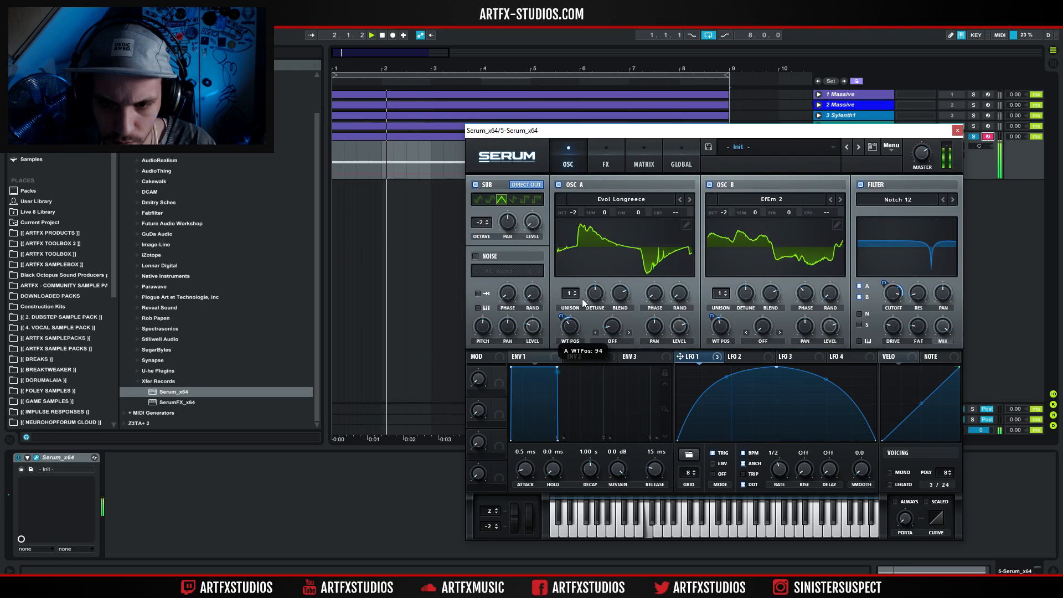
Disable oscillator B and the sub oscillator, and readjust oscillator A's wavetable position.
click(710, 185)
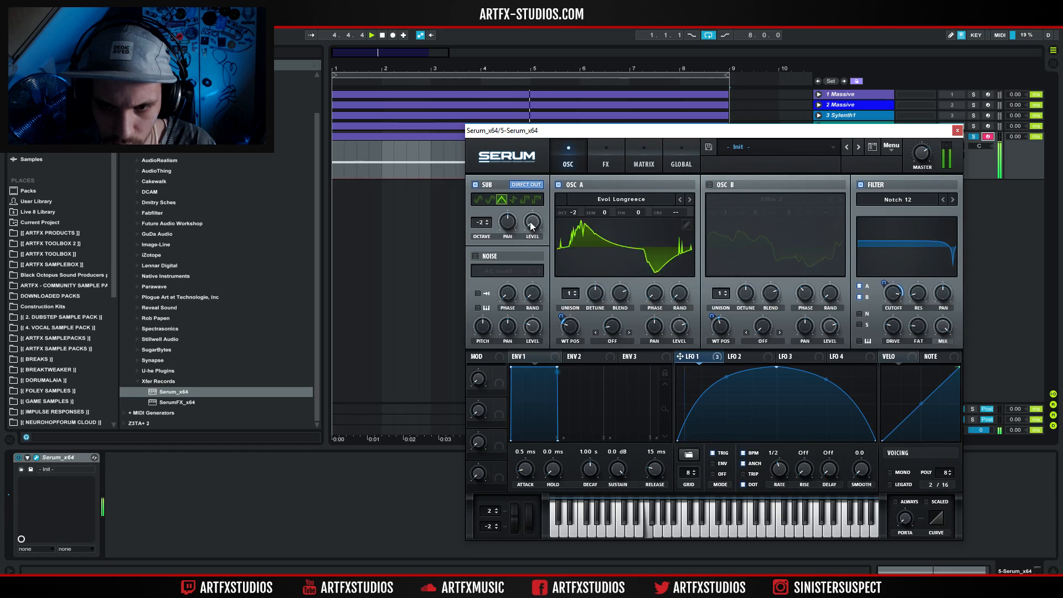
click(476, 185)
drag(576, 324, 590, 278)
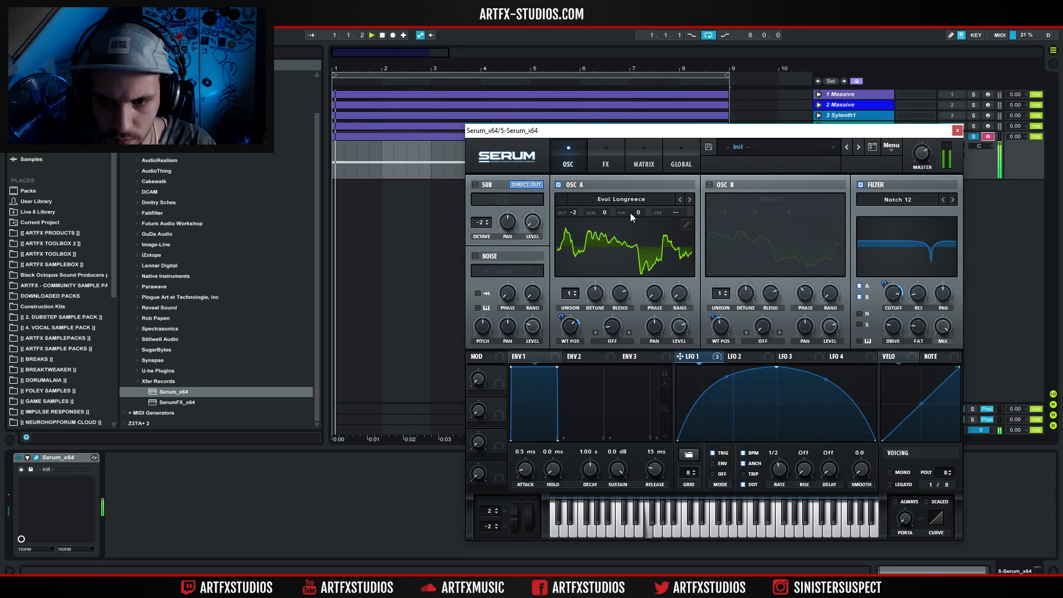
Load the GS-xello wavetable from the Digital category into oscillator A and audition it at different wavetable positions.
click(638, 200)
mouse_move(637, 261)
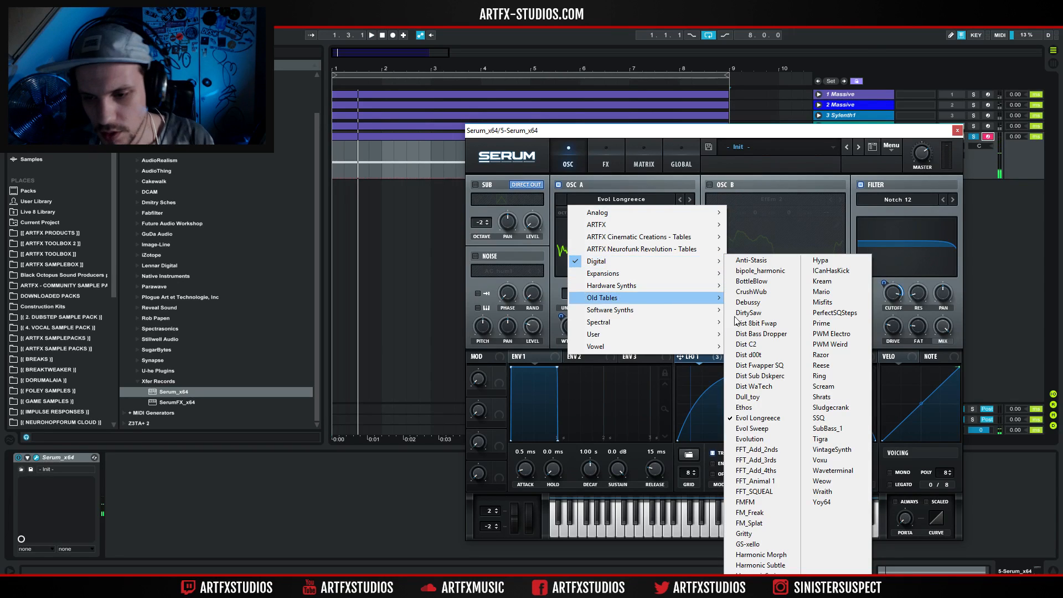
click(757, 544)
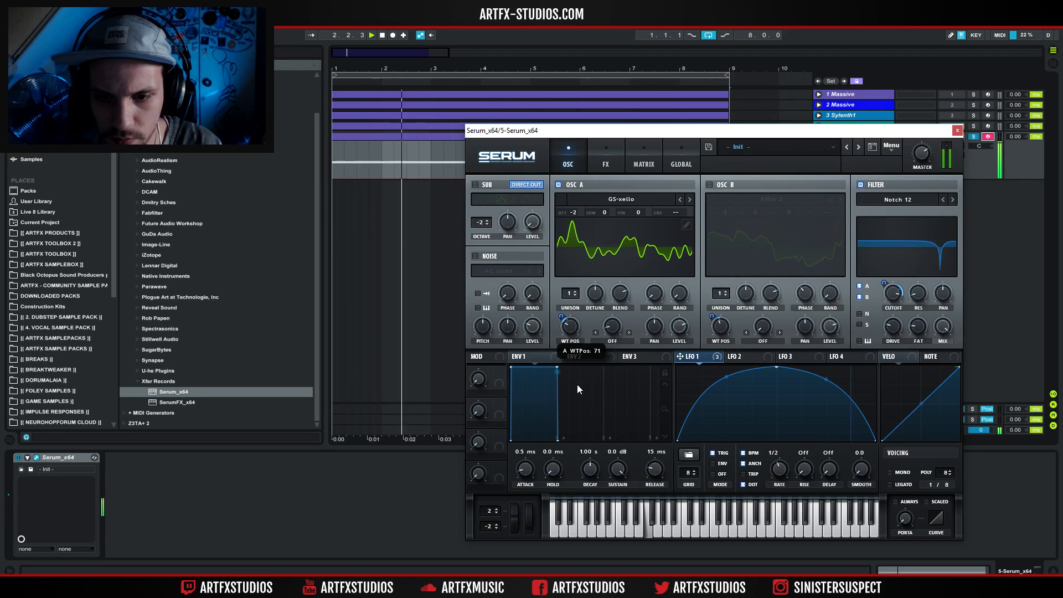
Advance oscillator A to the Harmonic Subtle wavetable and set LFO 1's modulation of its wavetable position to about 34.
click(689, 200)
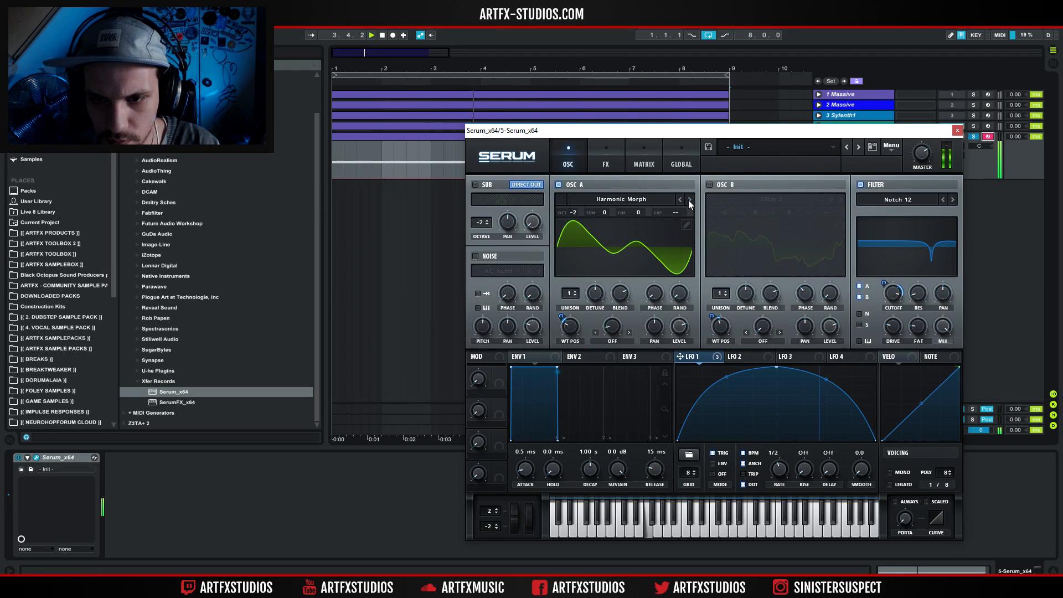
click(689, 200)
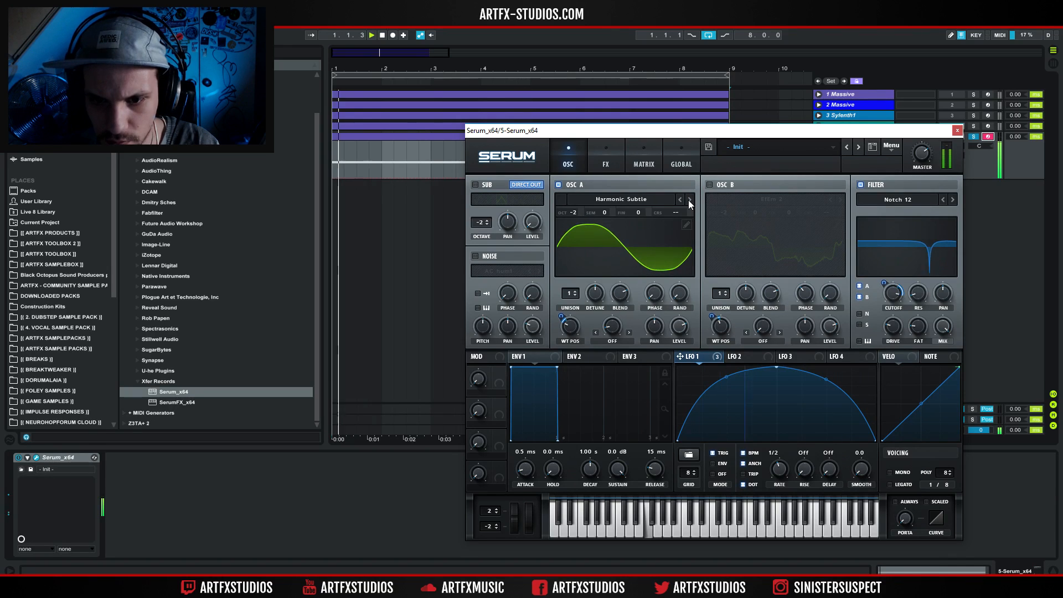
drag(559, 313, 560, 301)
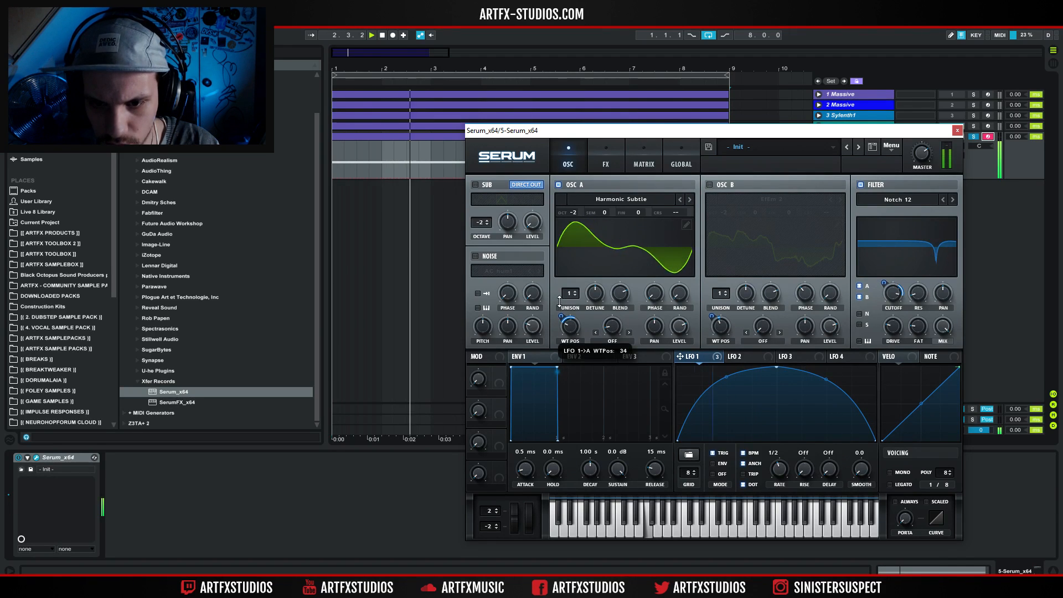
Audition the Digital wavetables following Harmonic Subtle on oscillator A, advancing as far as PWM Weird.
click(689, 200)
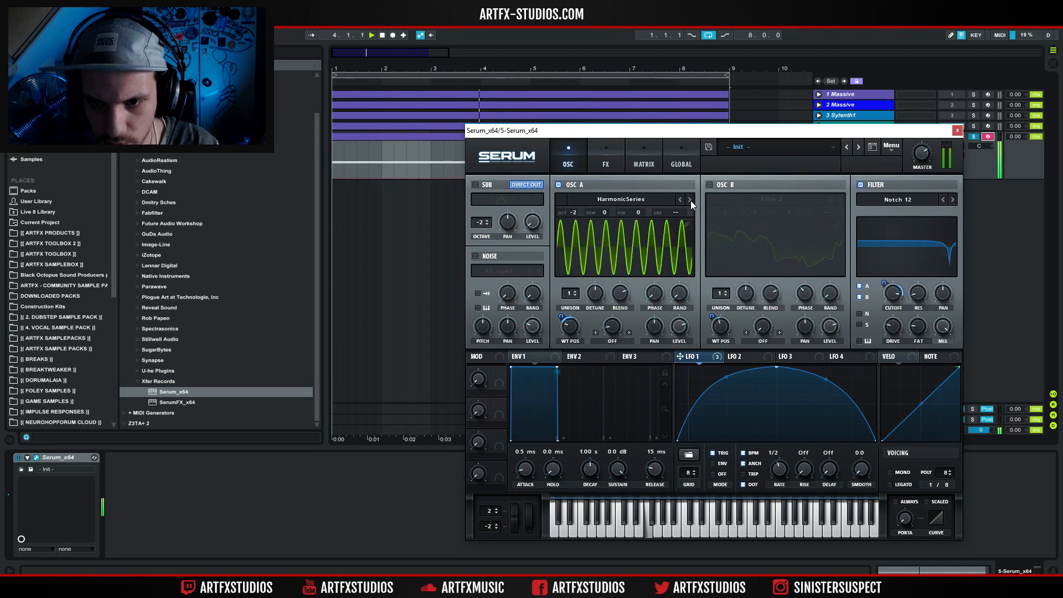
click(690, 200)
click(689, 200)
click(689, 200)
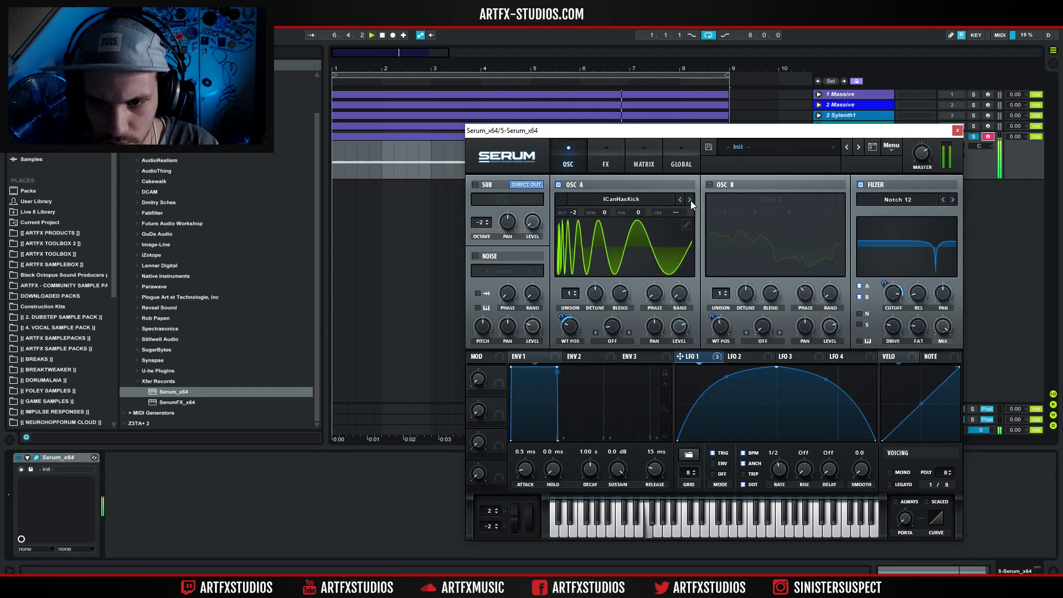
click(689, 200)
click(689, 200)
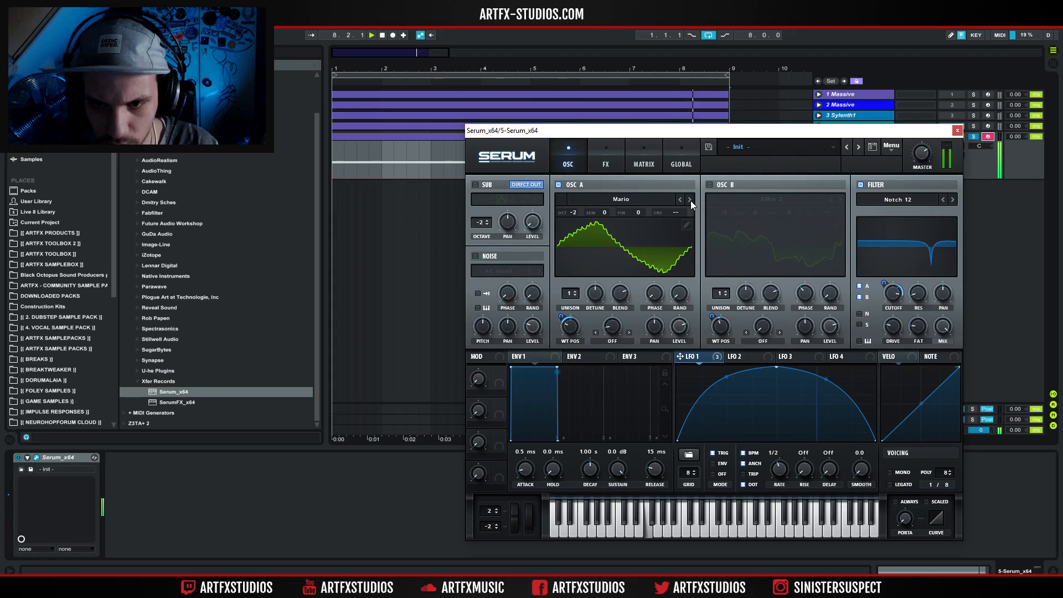
click(690, 200)
click(690, 200)
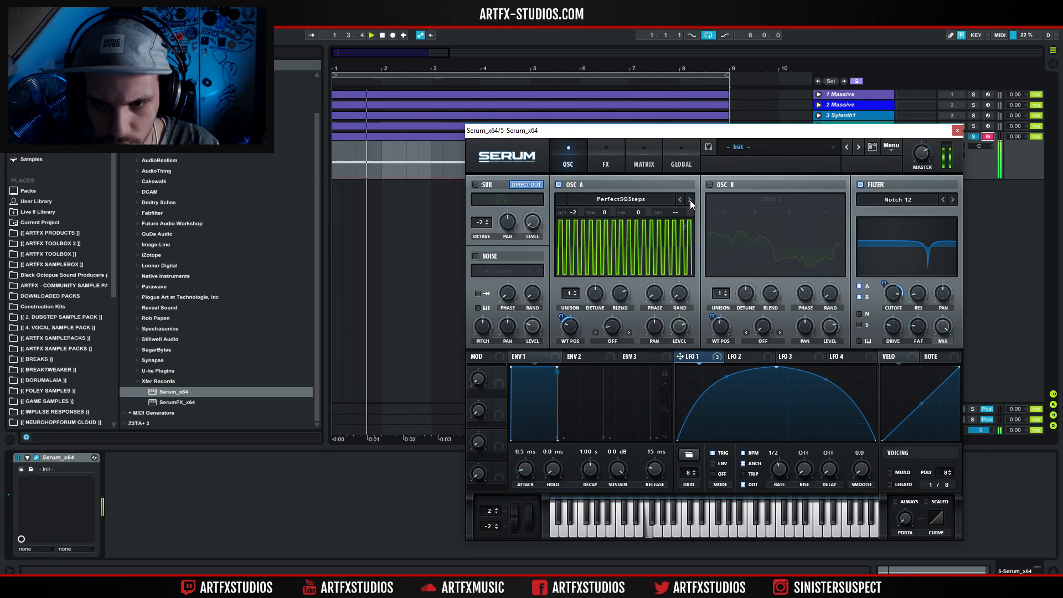
click(690, 200)
click(689, 200)
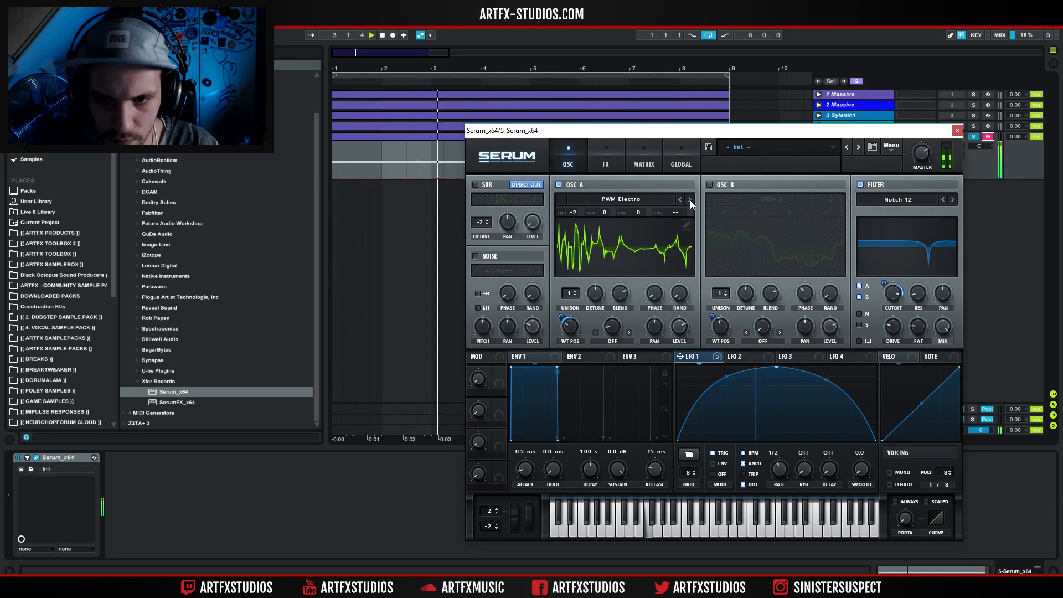
click(689, 201)
Load the Spectral wavetable Monster 5 [SL] into oscillator A at wavetable position 134 and enable oscillator B.
click(638, 200)
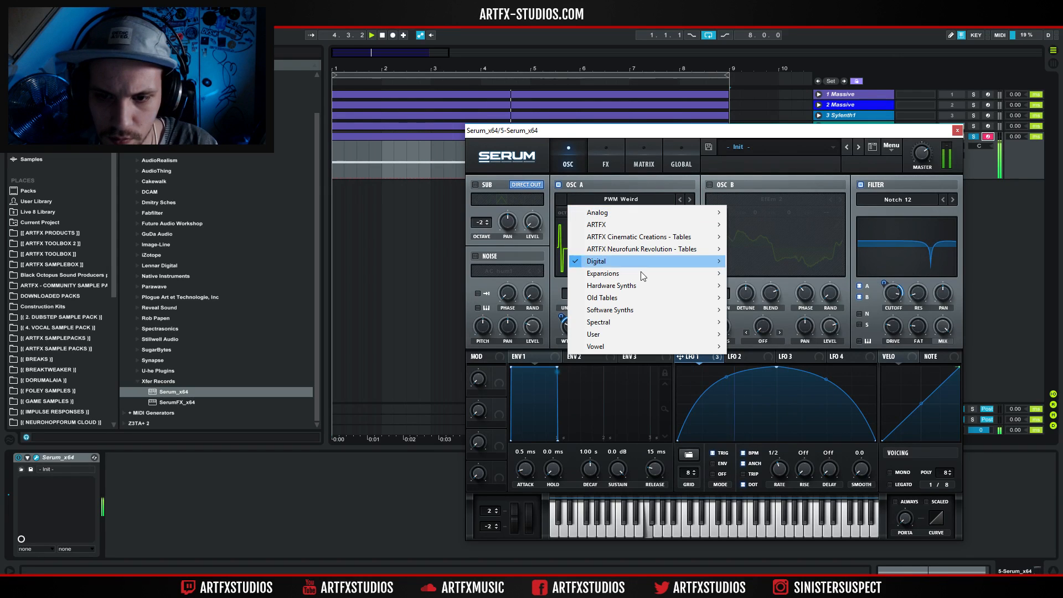
mouse_move(636, 273)
mouse_move(620, 324)
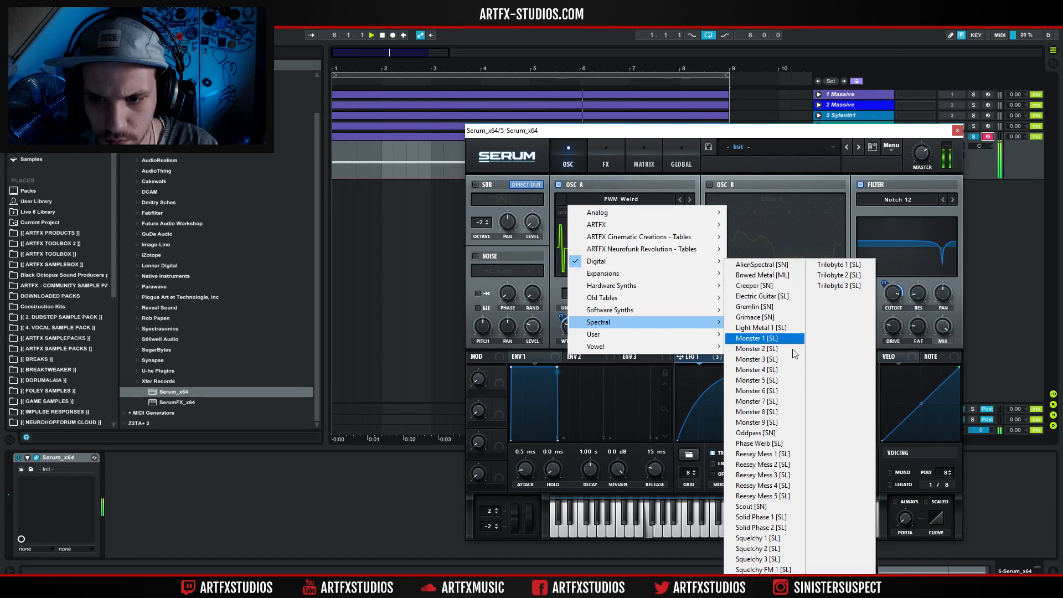
click(787, 373)
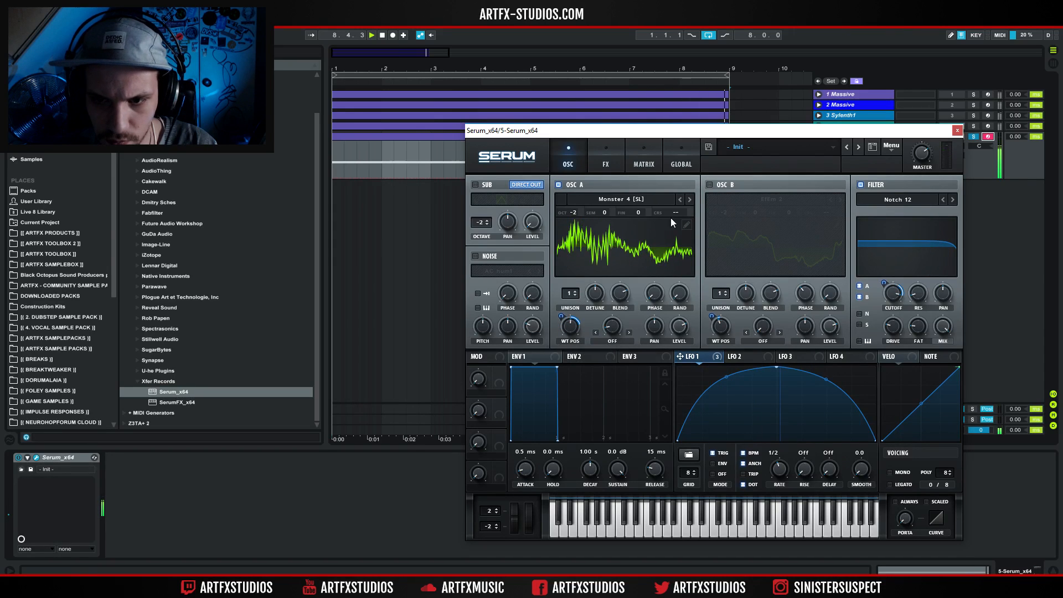
click(689, 199)
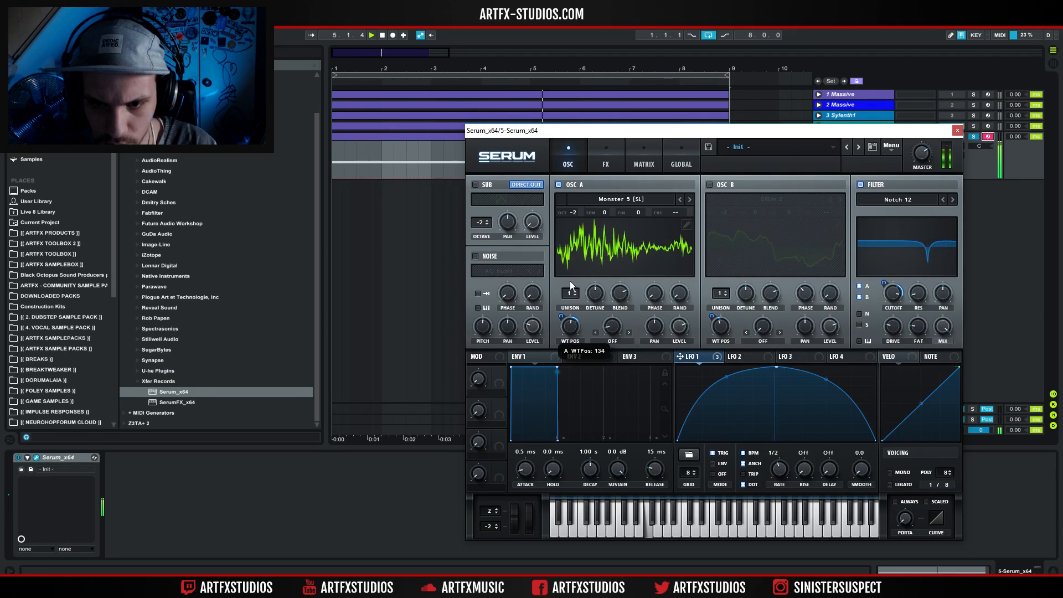
click(710, 184)
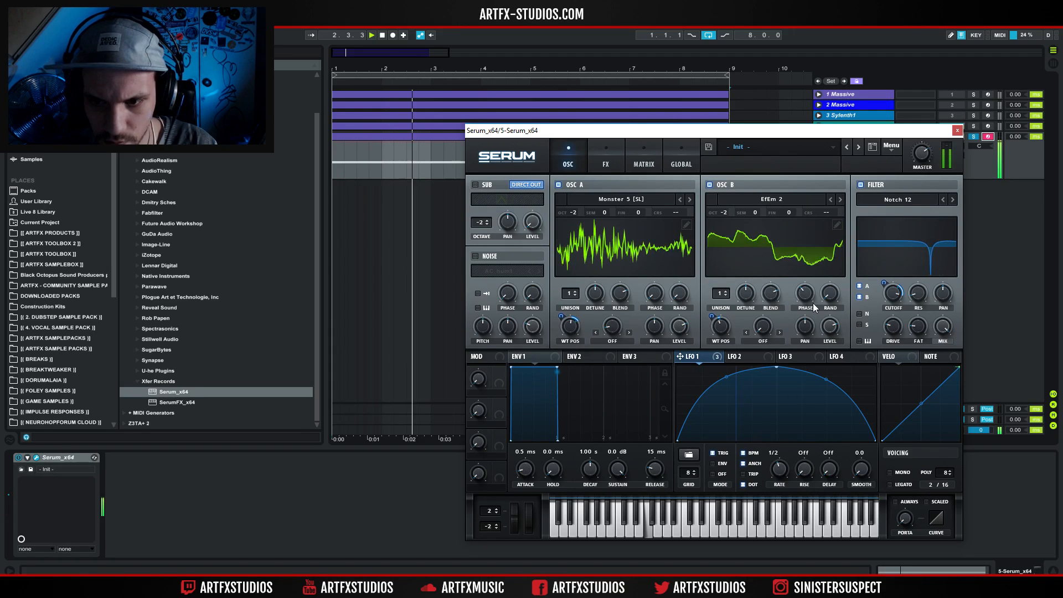
Add the Filter effect after the distortion, using the Multi type NN 12 with a cutoff of about 844 Hz.
click(605, 170)
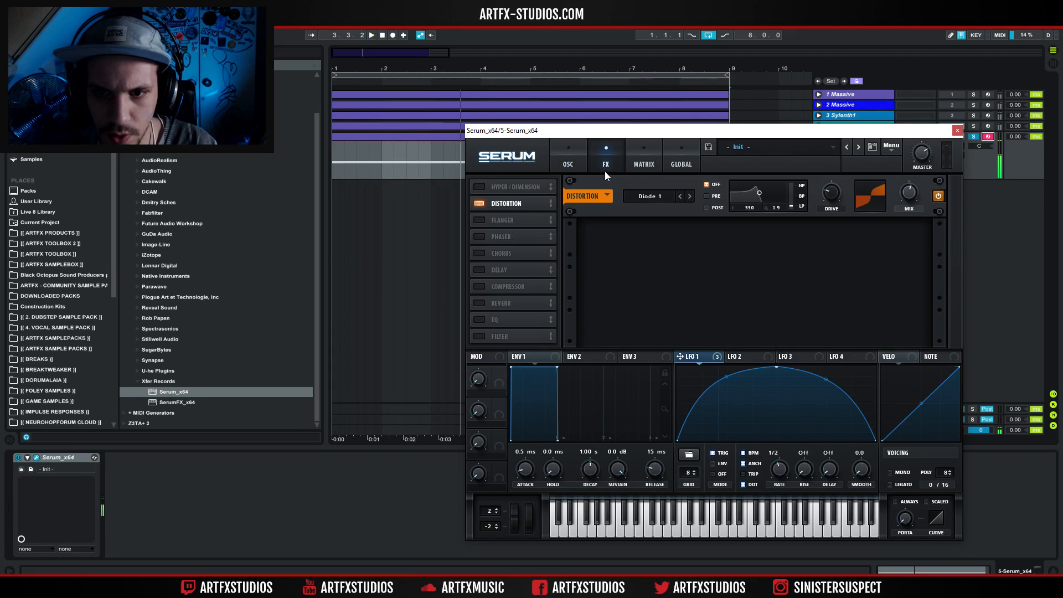
click(480, 252)
click(480, 254)
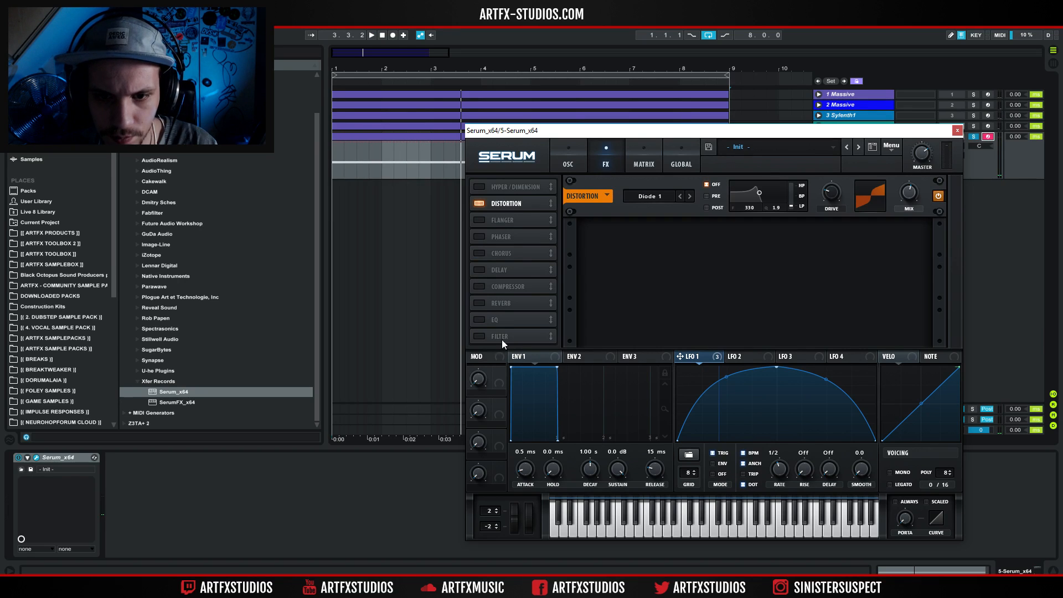
click(494, 338)
mouse_move(667, 280)
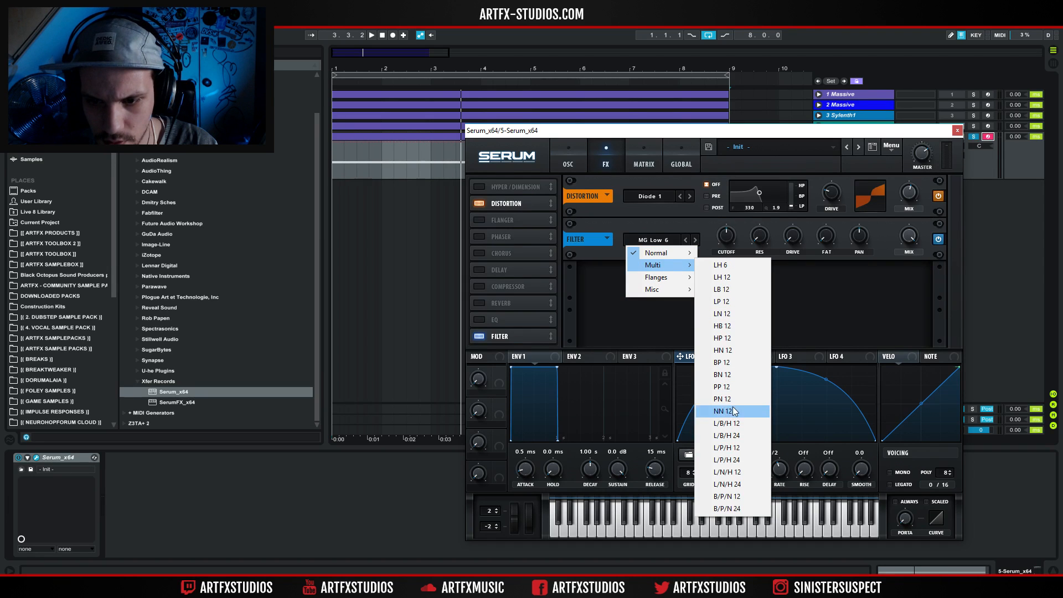
click(729, 410)
key(space)
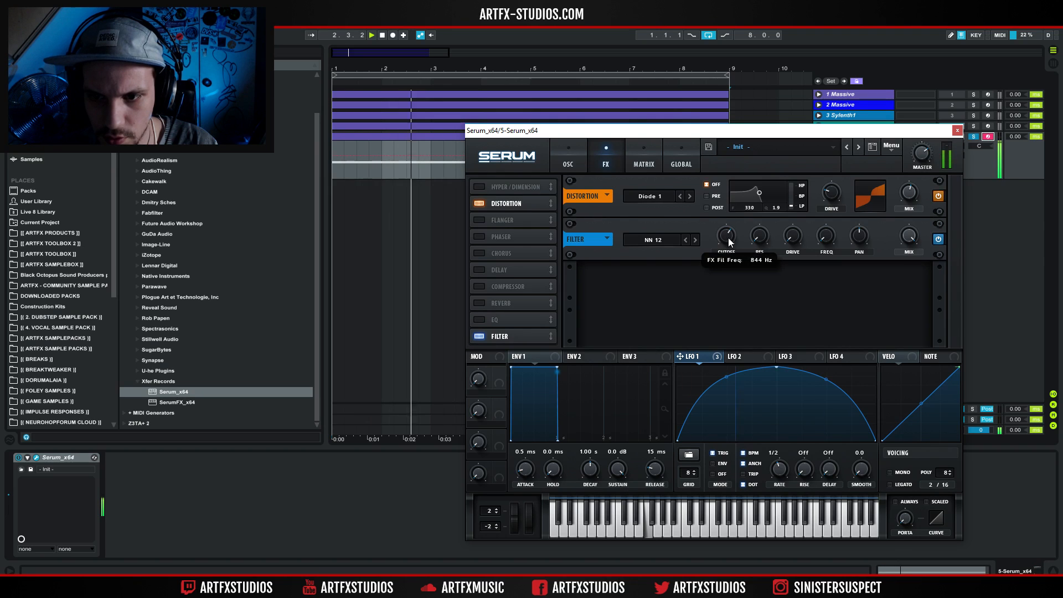
Move LFO 2's peak earlier, set its rate to 1.5 bar and assign it to the effects filter's cutoff by about 37.
click(739, 357)
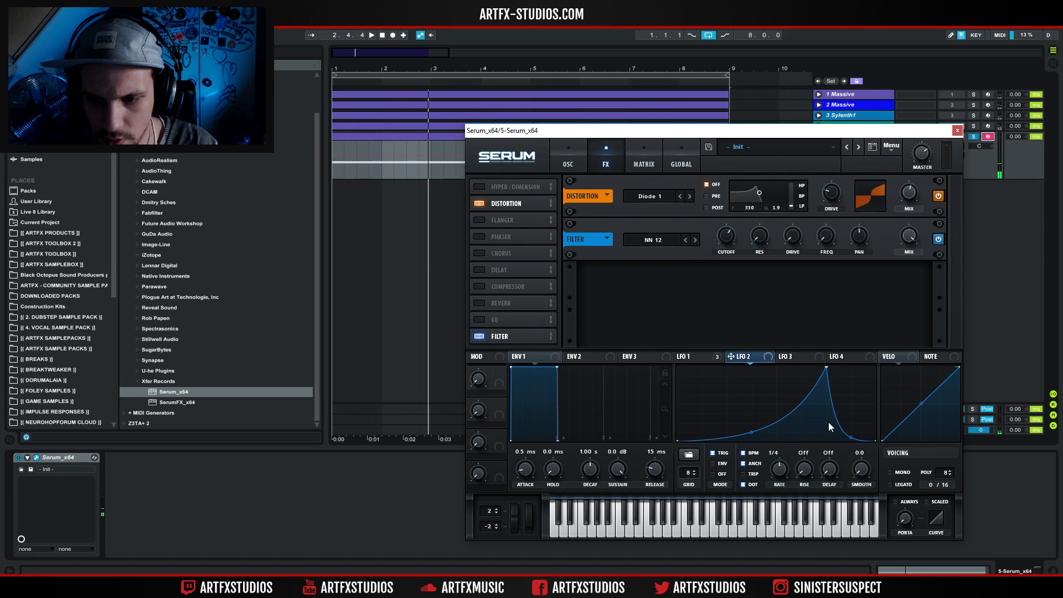
drag(824, 367, 718, 348)
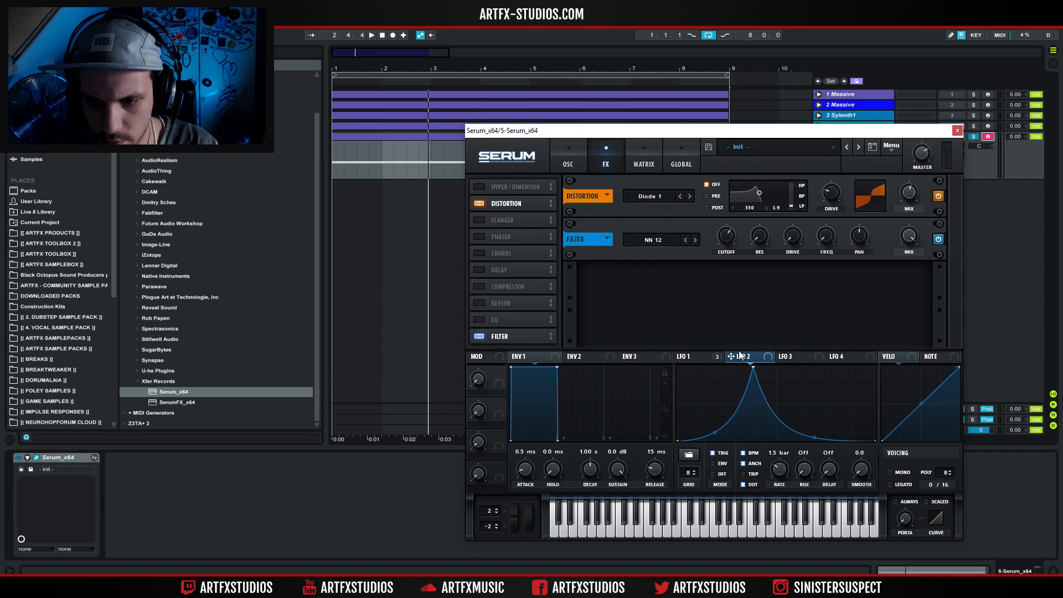
drag(718, 229, 718, 226)
key(space)
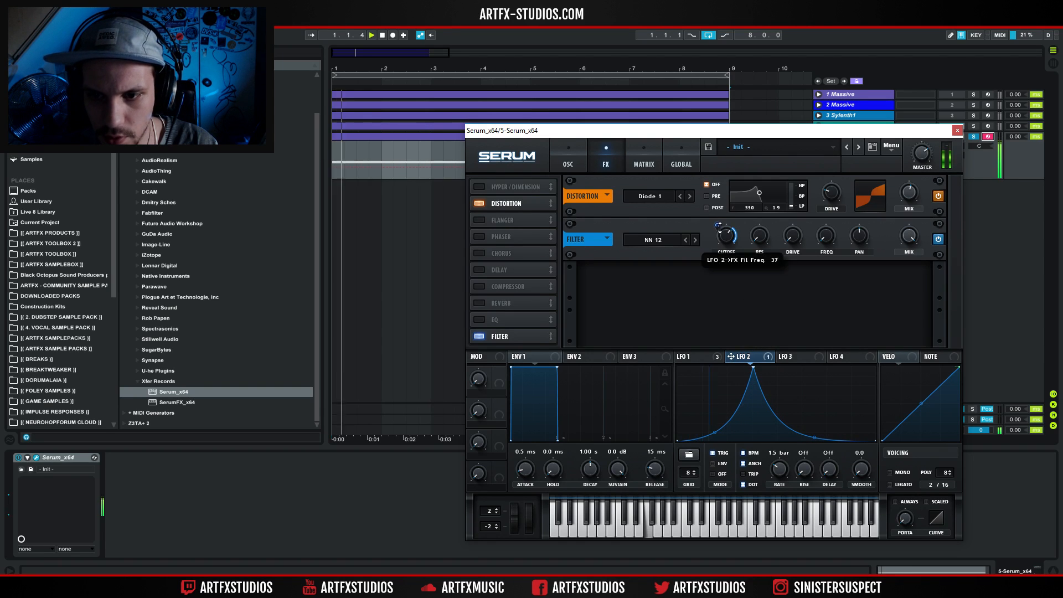
Assign LFO 3 at a 4 bar rate to the effects filter's cutoff by -44 and to its FREQ, with resonance at 26%.
click(801, 356)
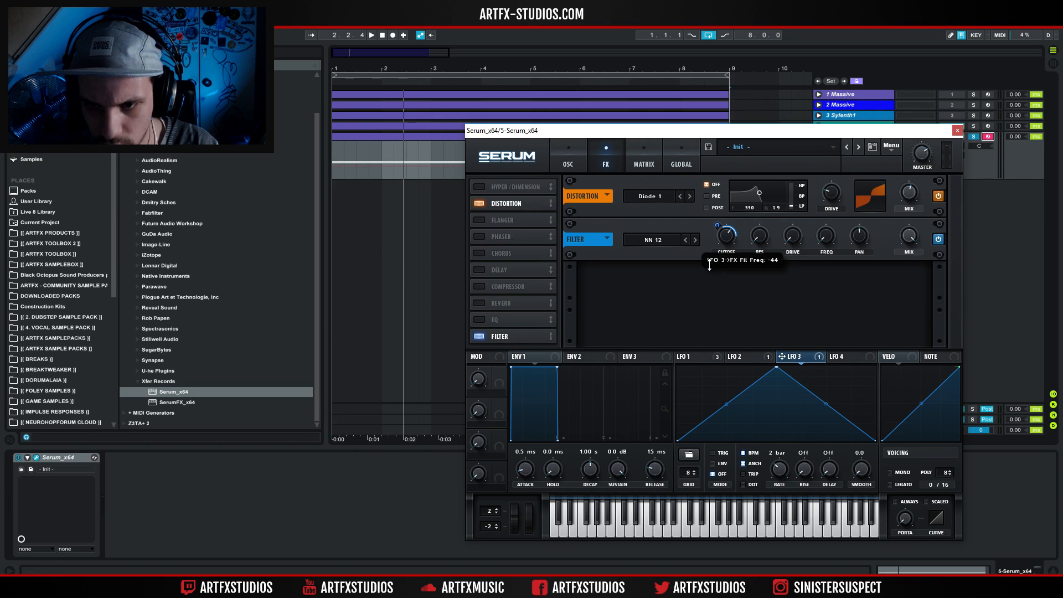
key(space)
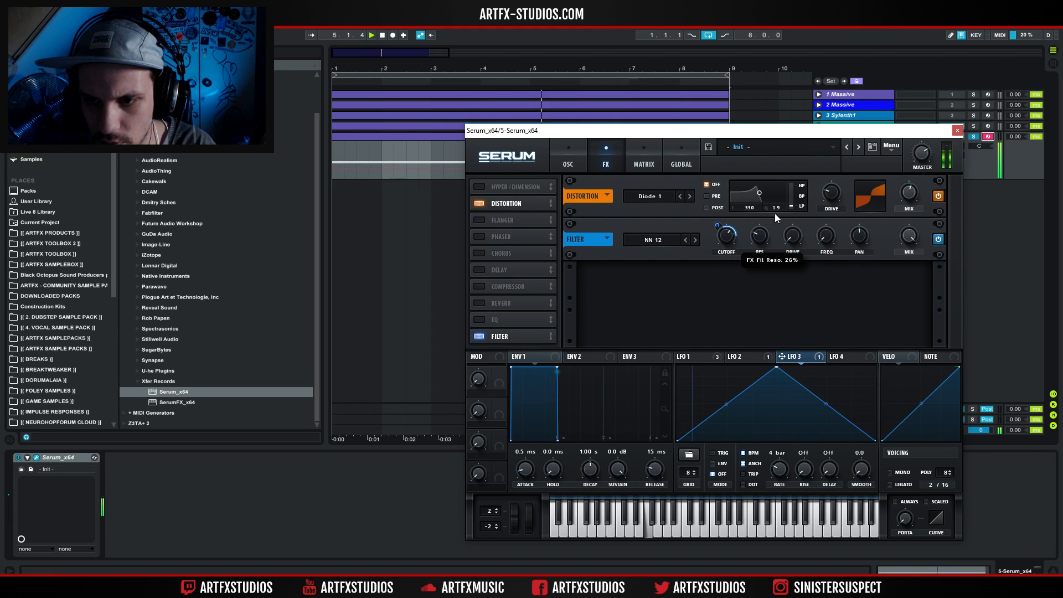
drag(785, 357, 826, 239)
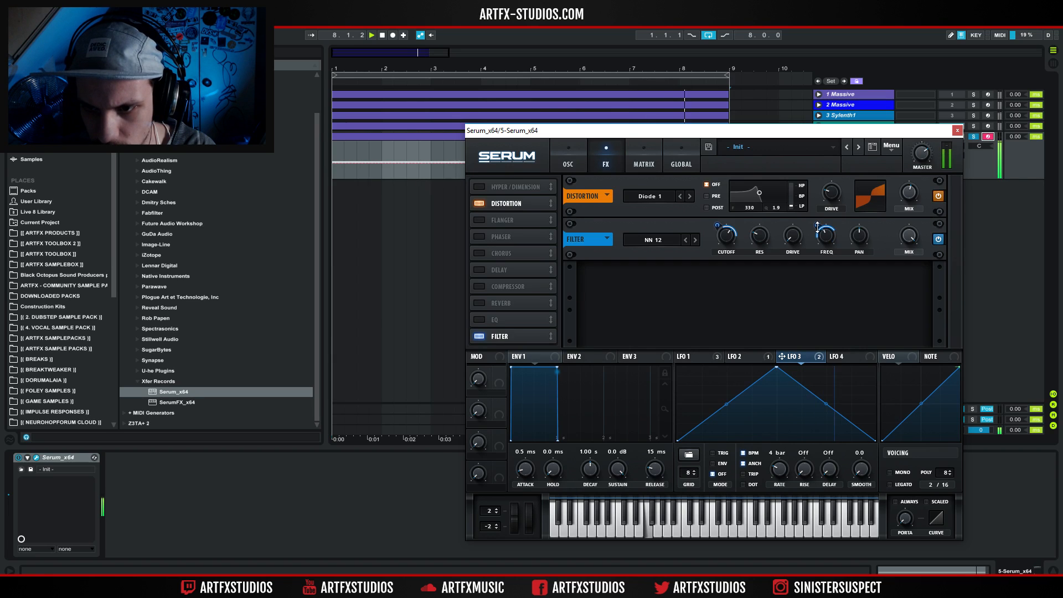
mouse_move(815, 217)
drag(815, 218, 819, 237)
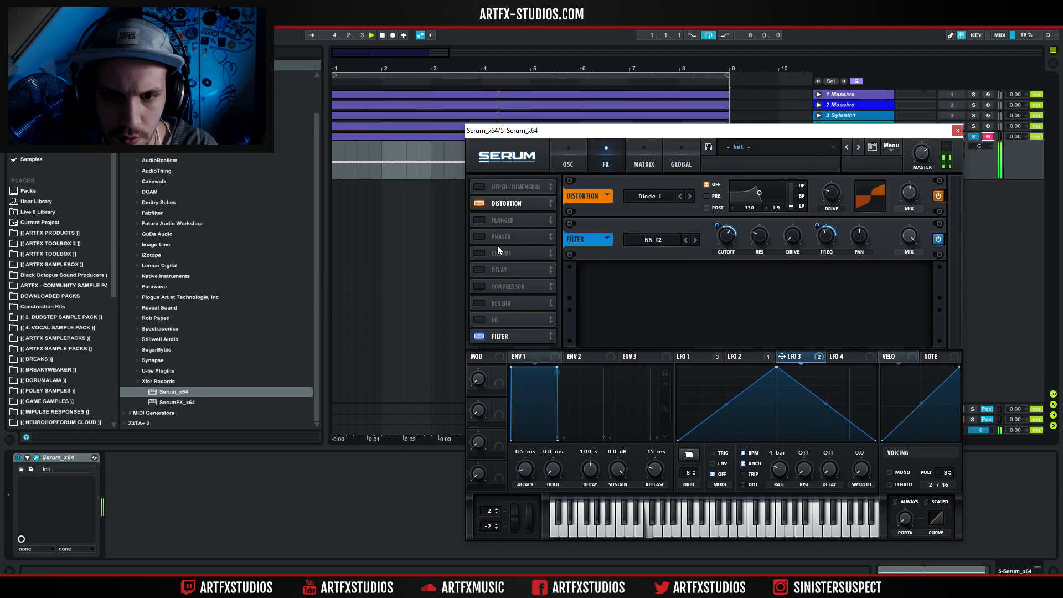
Enable Hyper/Dimension with a reduced hyper mix, and add a chorus with a 22% mix and its filter switched to HPF.
click(479, 187)
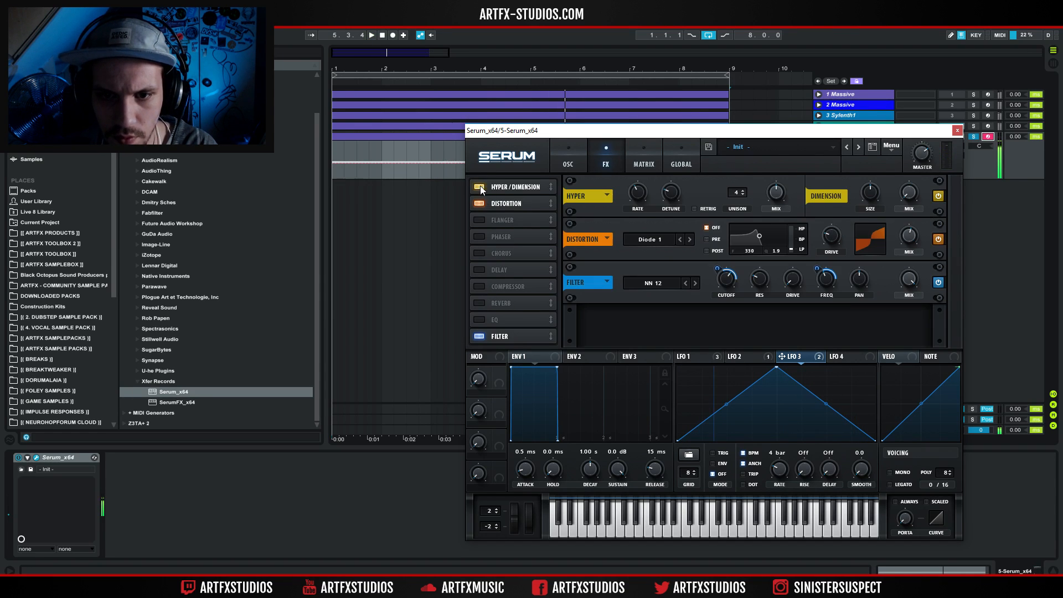
drag(775, 193, 783, 245)
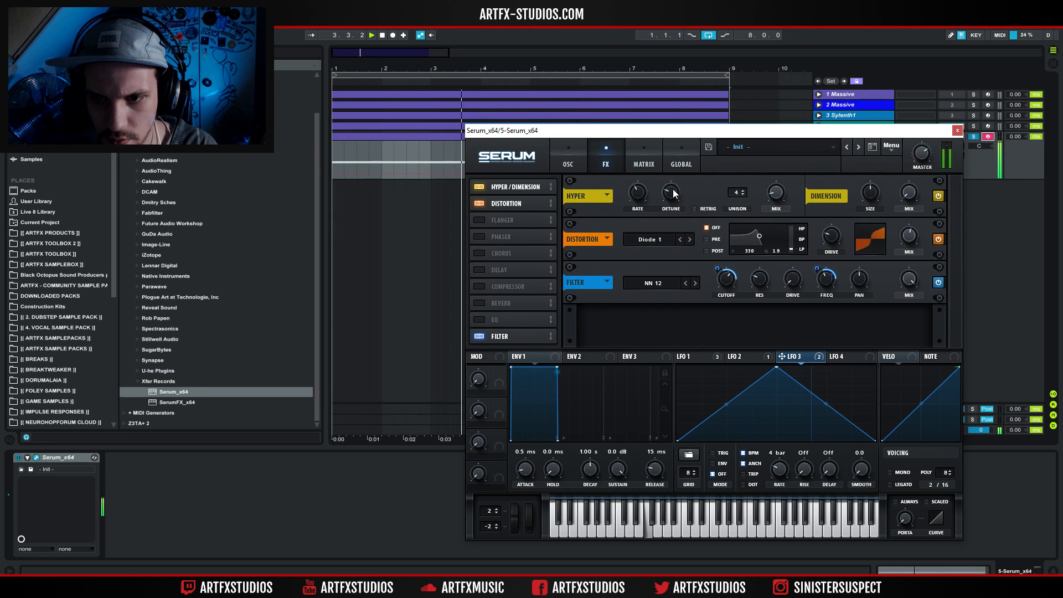
click(479, 253)
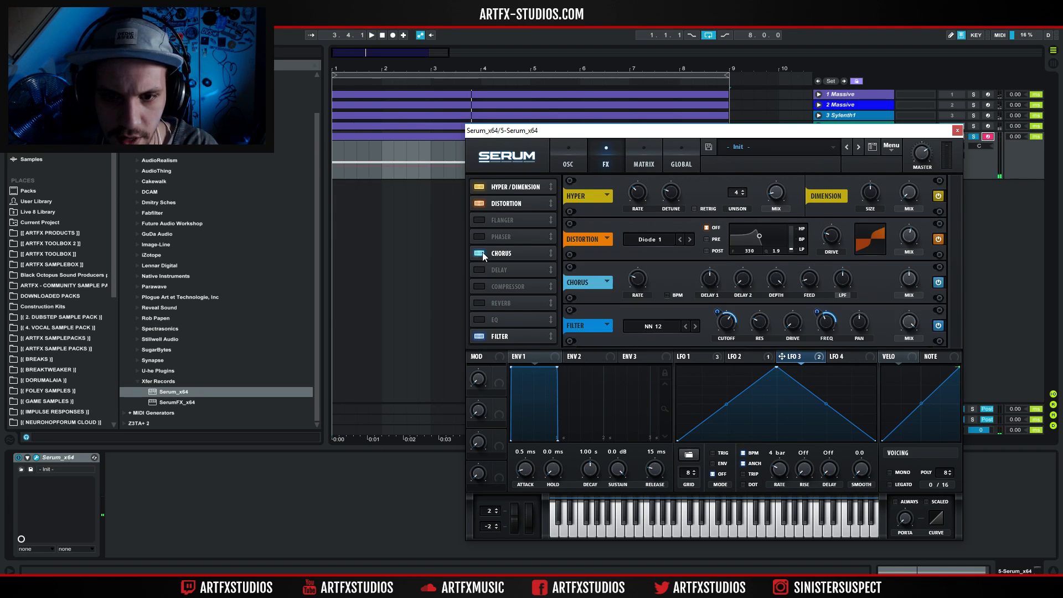
drag(919, 277, 920, 322)
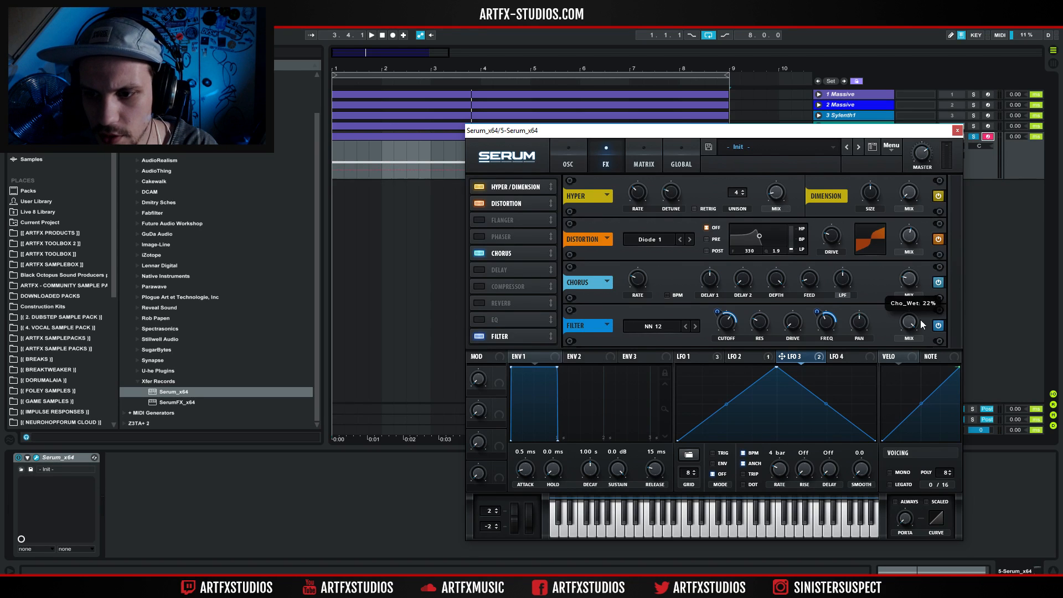
key(space)
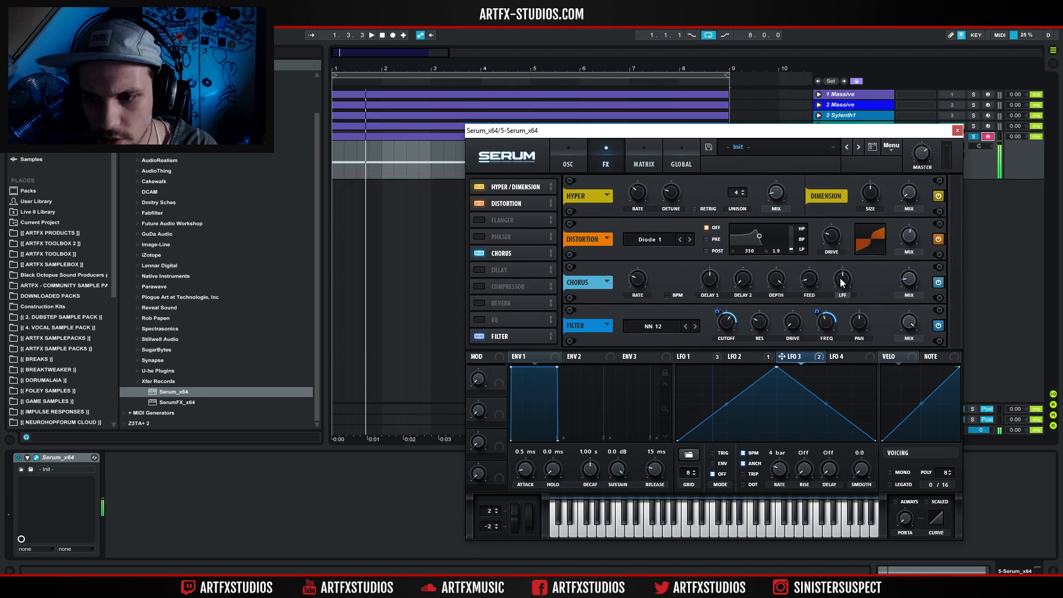
click(842, 294)
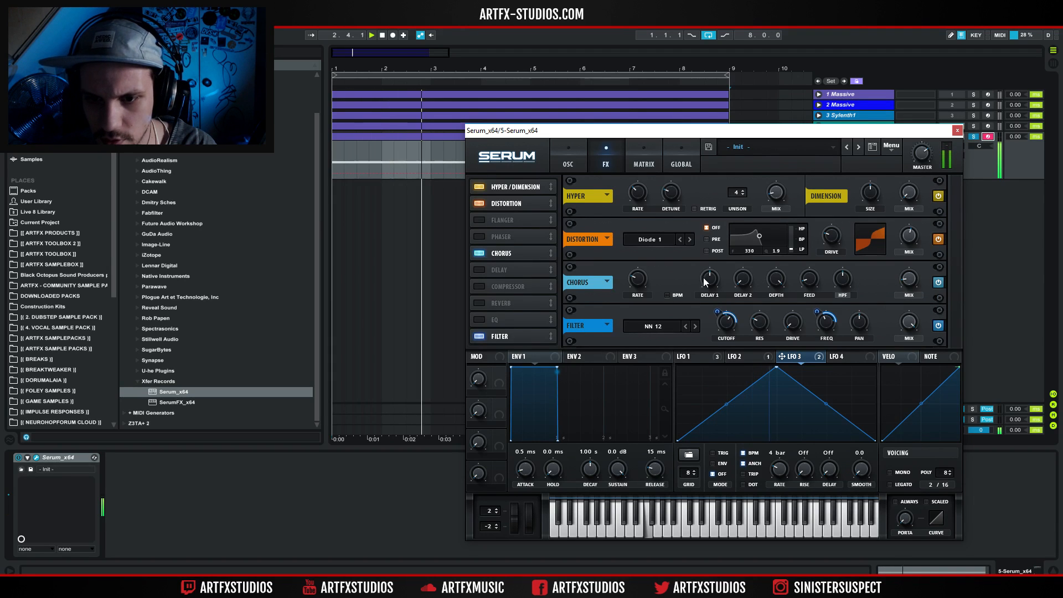
Enable the compressor in multiband mode, adjust its threshold and raise its gain to about 15.8 dB.
click(479, 287)
scroll(954, 294, down, 2)
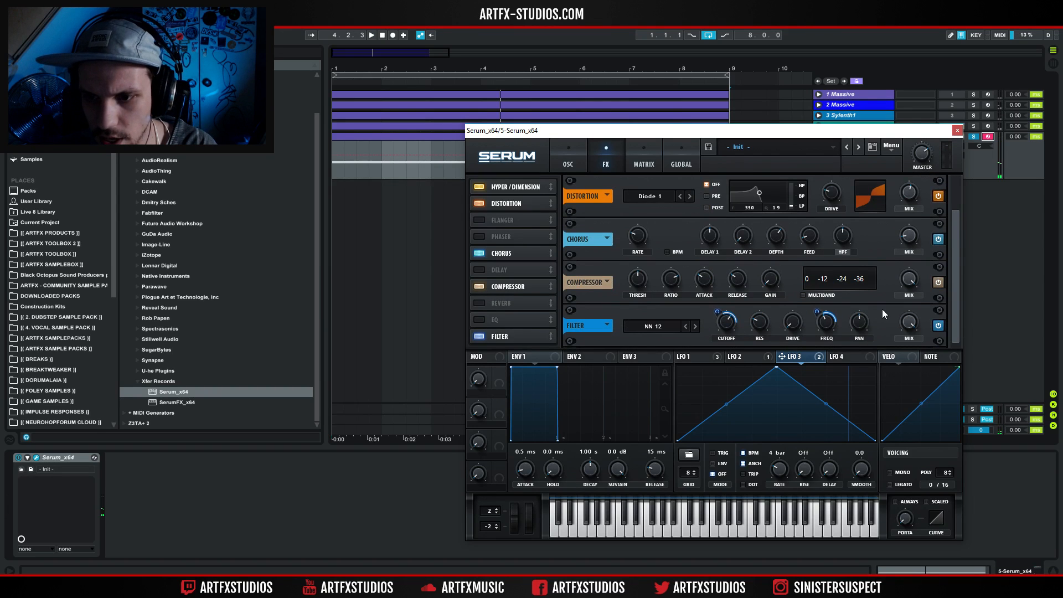
click(804, 295)
key(space)
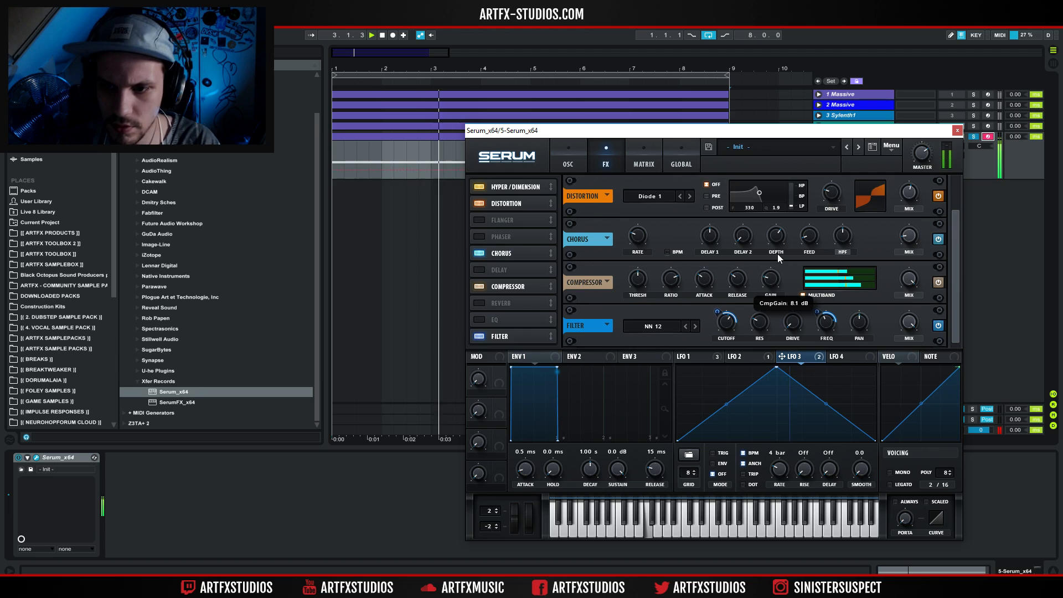
key(space)
drag(639, 279, 645, 244)
drag(776, 279, 776, 249)
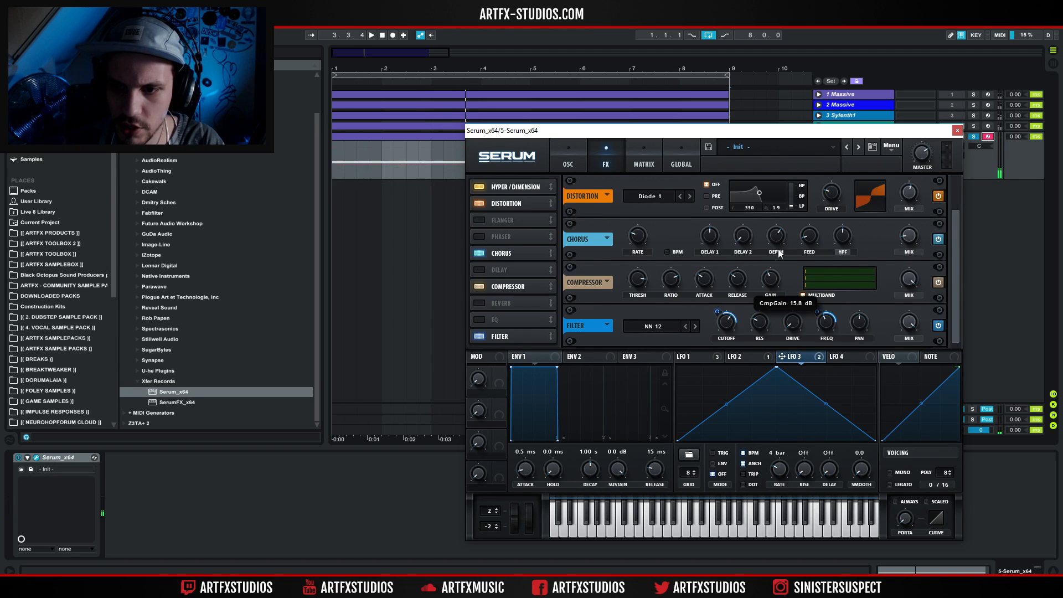
key(space)
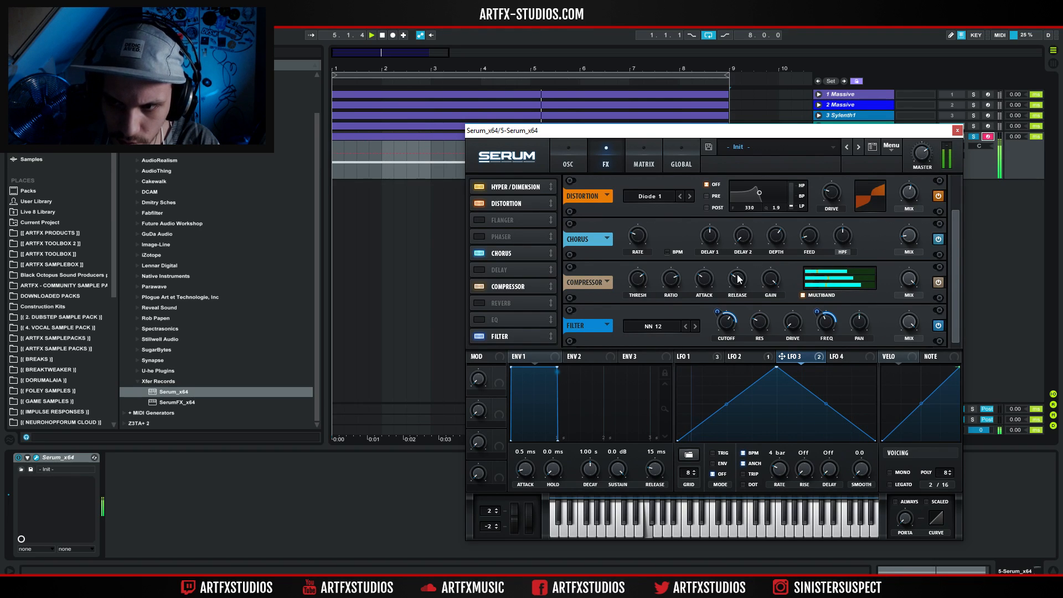
Enable the EQ, boost its low band by about 9.1 dB and high band by about 4.2 dB, and close the synth editor.
click(483, 319)
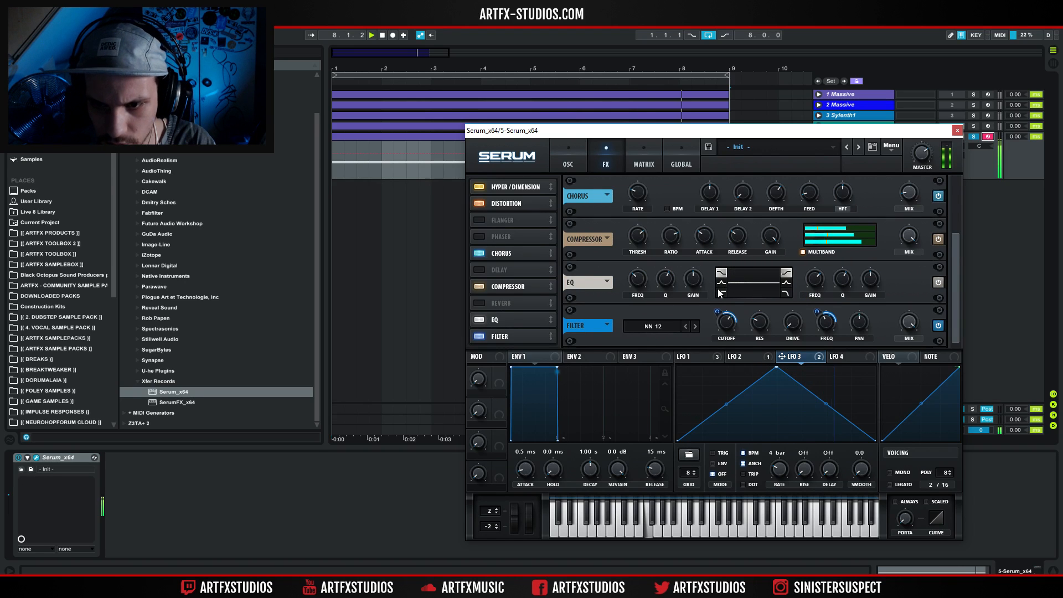
drag(690, 284, 693, 267)
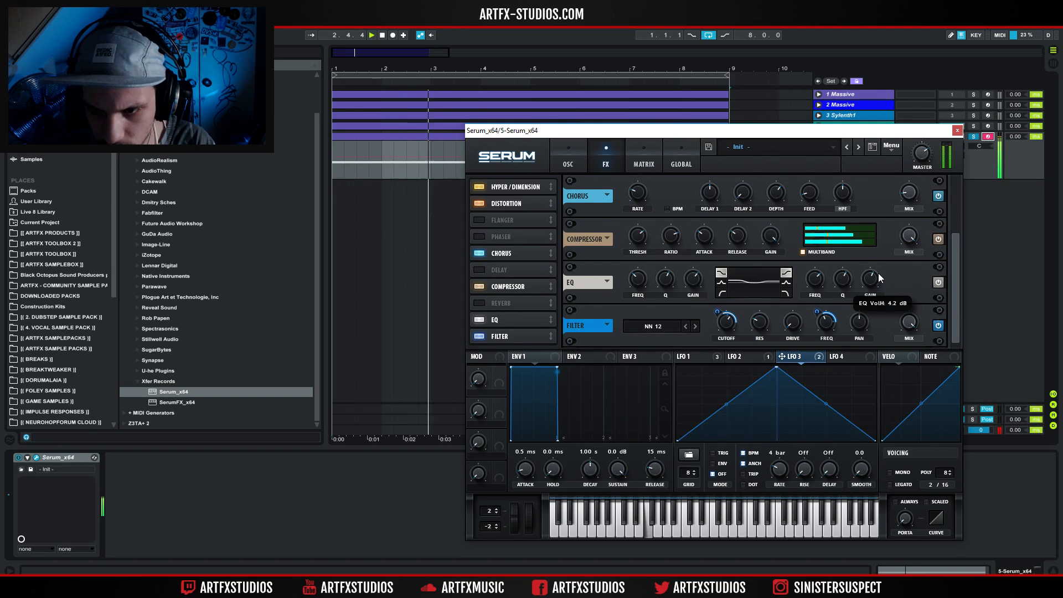
mouse_move(818, 277)
mouse_move(695, 276)
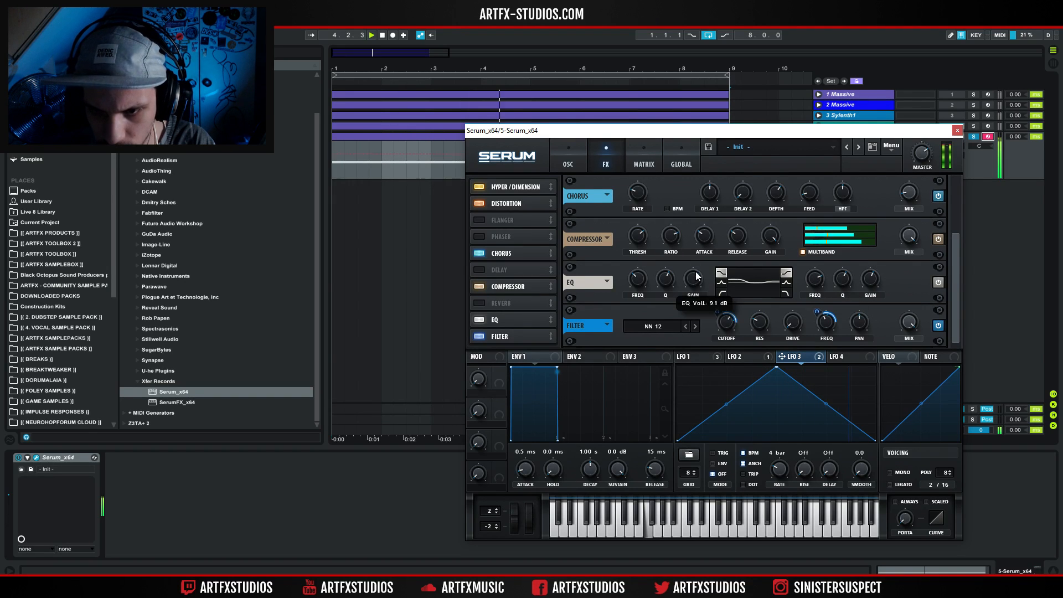
mouse_move(642, 277)
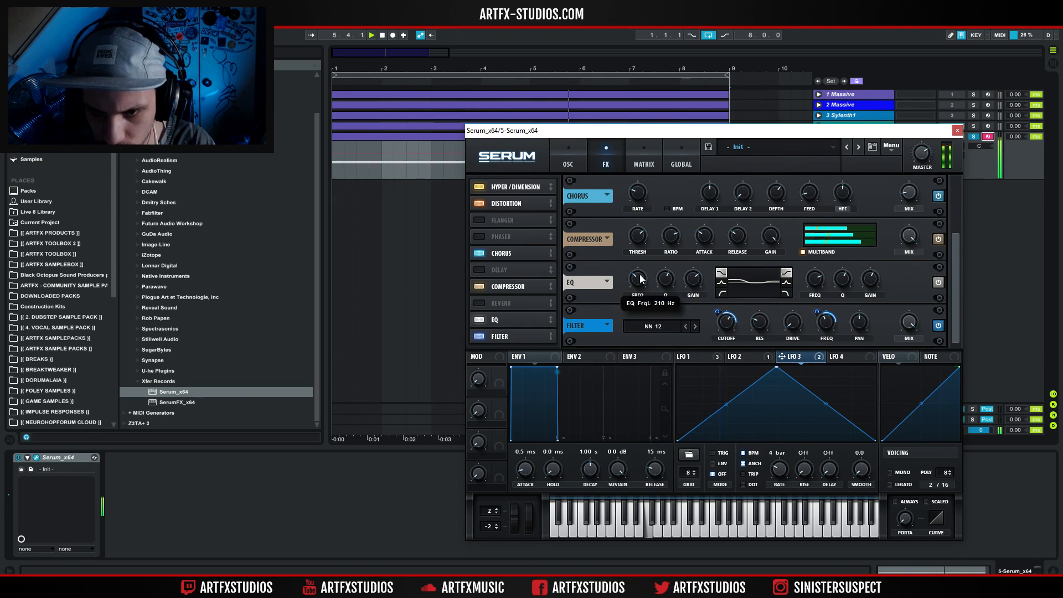
drag(645, 264, 648, 288)
key(space)
key(space)
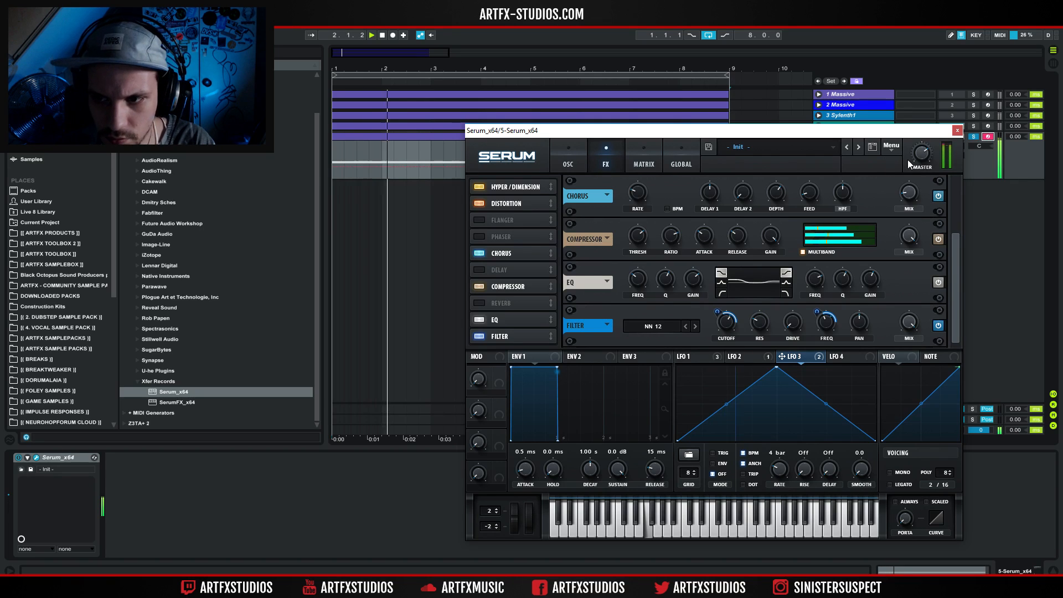
mouse_move(927, 157)
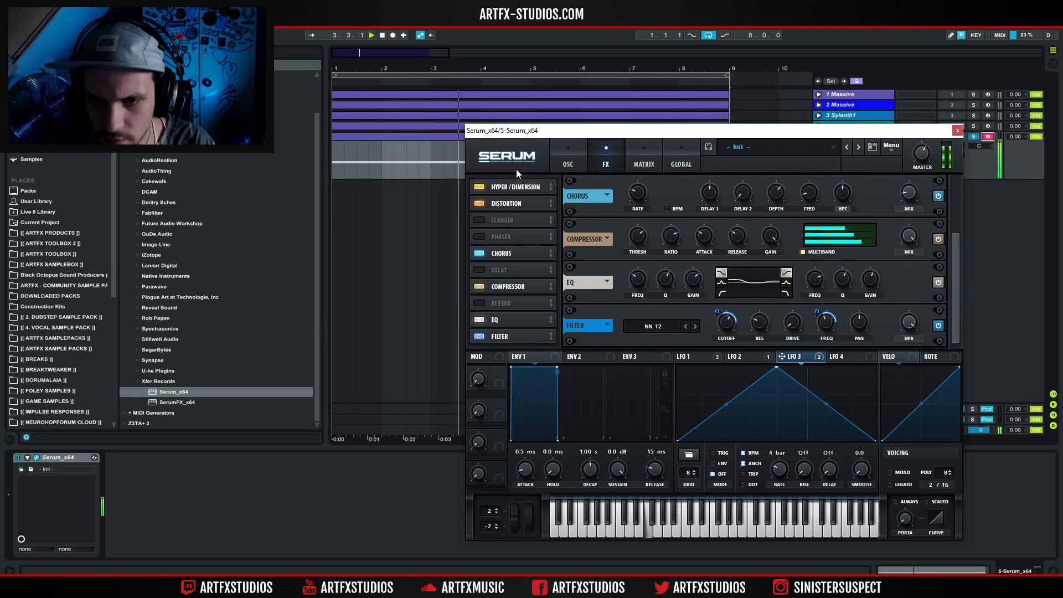
click(955, 130)
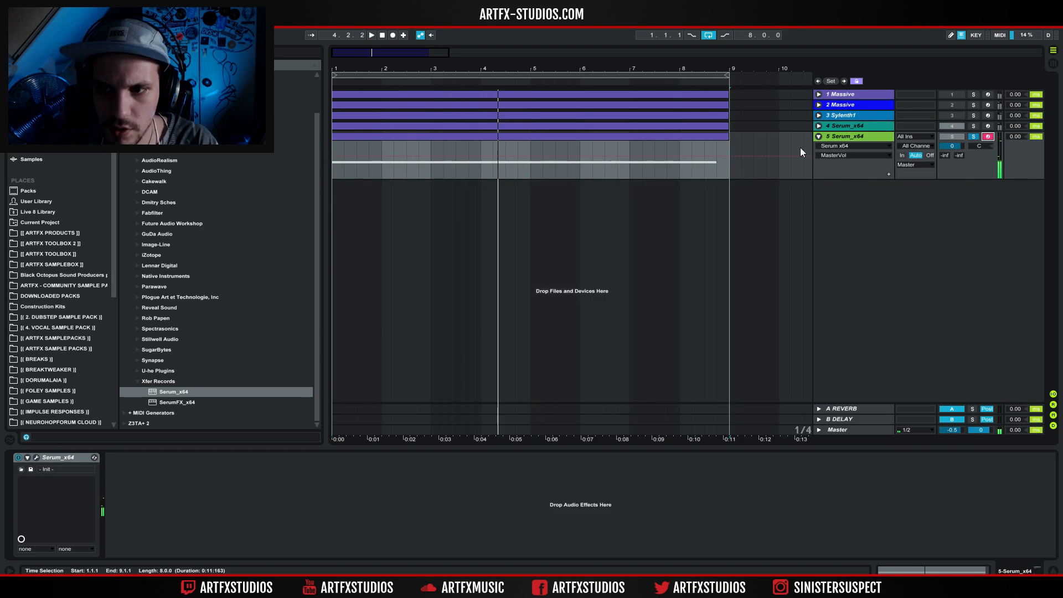
Deactivate tracks 4 and 5, turn off track 5's solo, and recolour track 5 from lime green to teal blue.
click(957, 127)
click(955, 137)
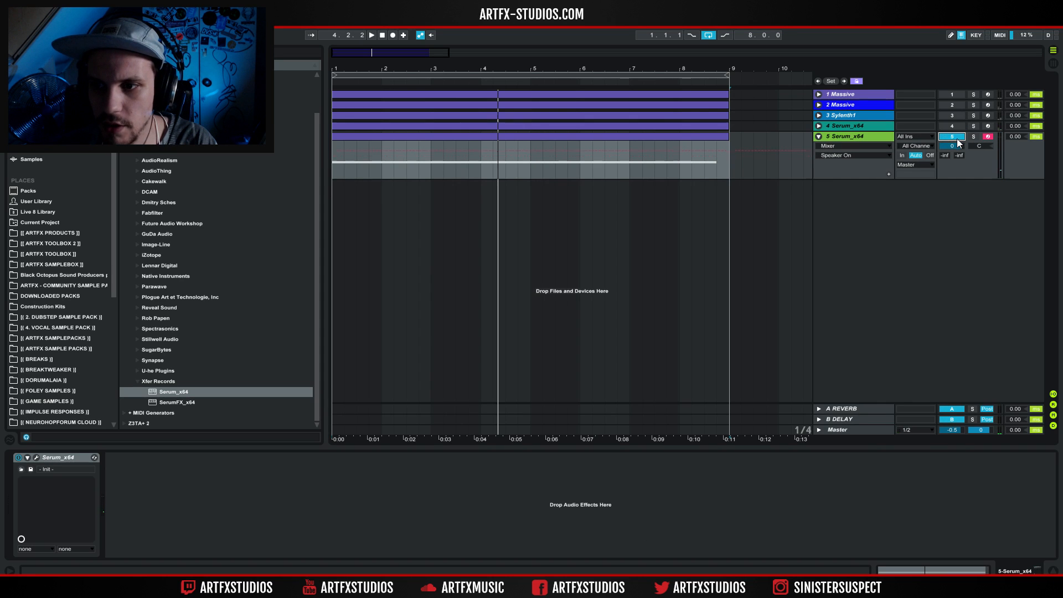
click(849, 137)
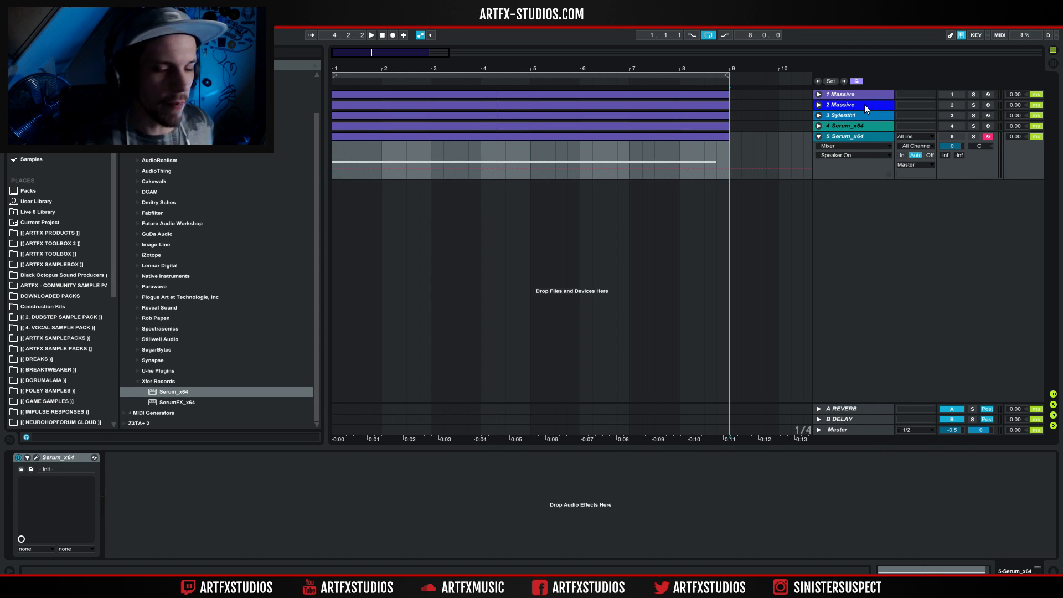